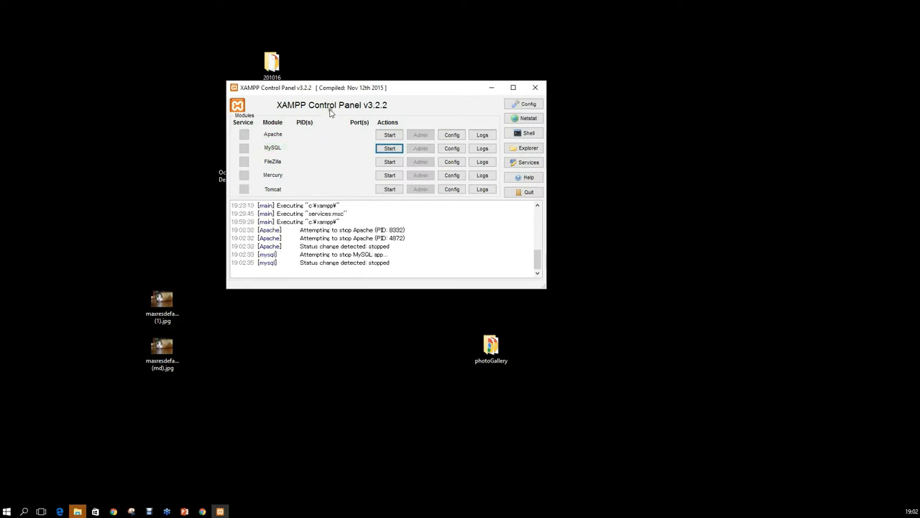
Start Apache and MySQL in XAMPP and open the C:\xampp folder in File Explorer.
click(389, 135)
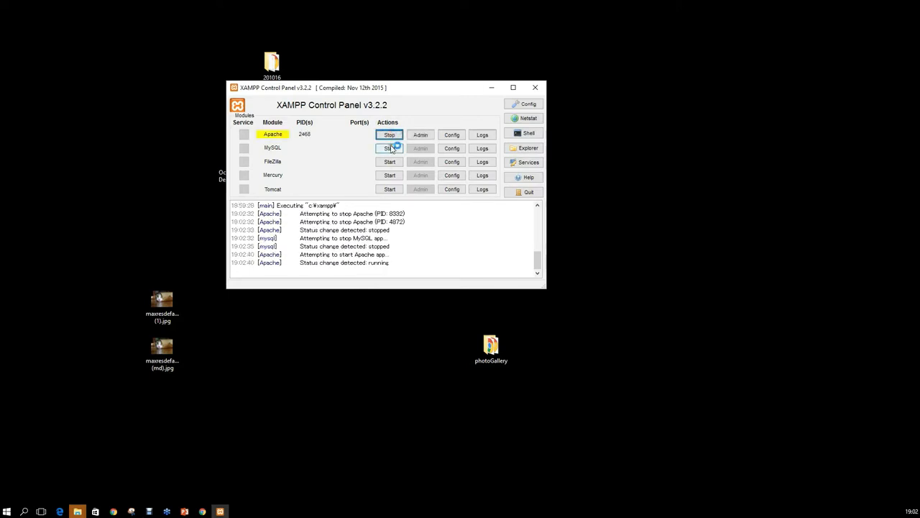
click(388, 149)
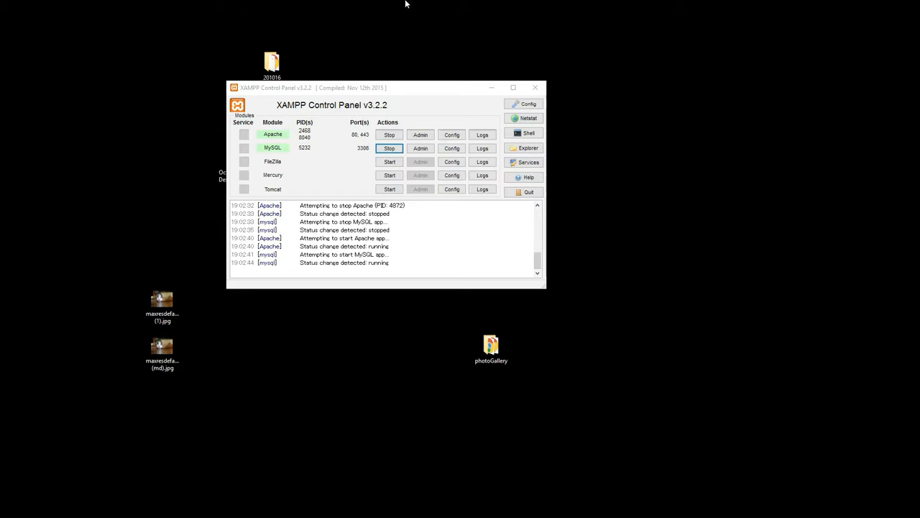
click(527, 147)
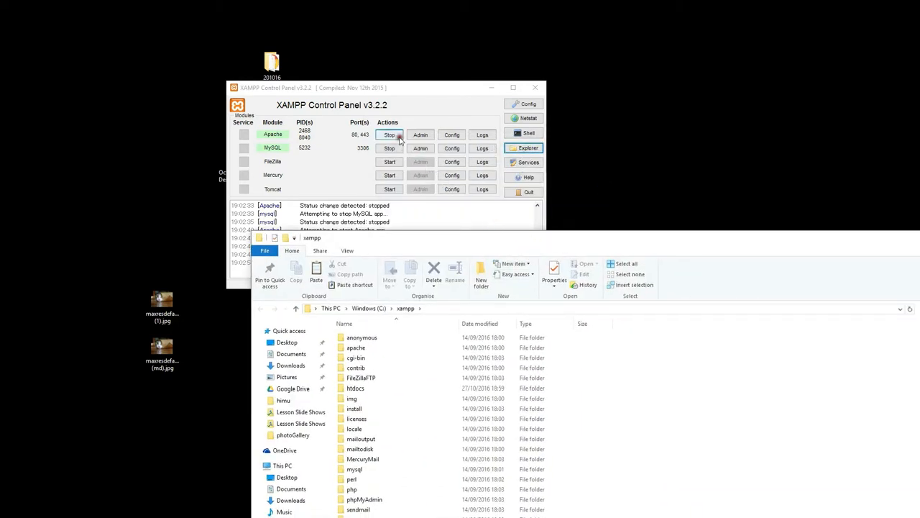
Open htdocs and then the wordpress-4.6.1 (2) folder inside it.
drag(489, 246, 342, 33)
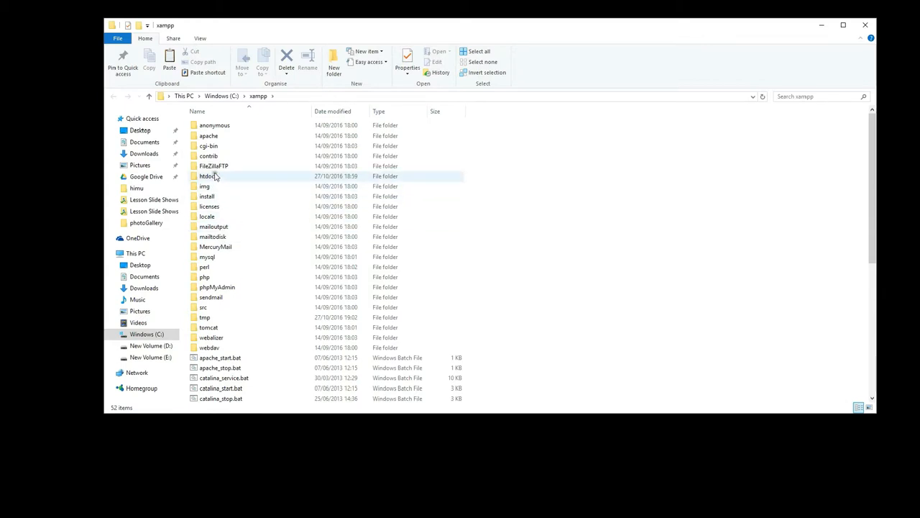
double_click(216, 177)
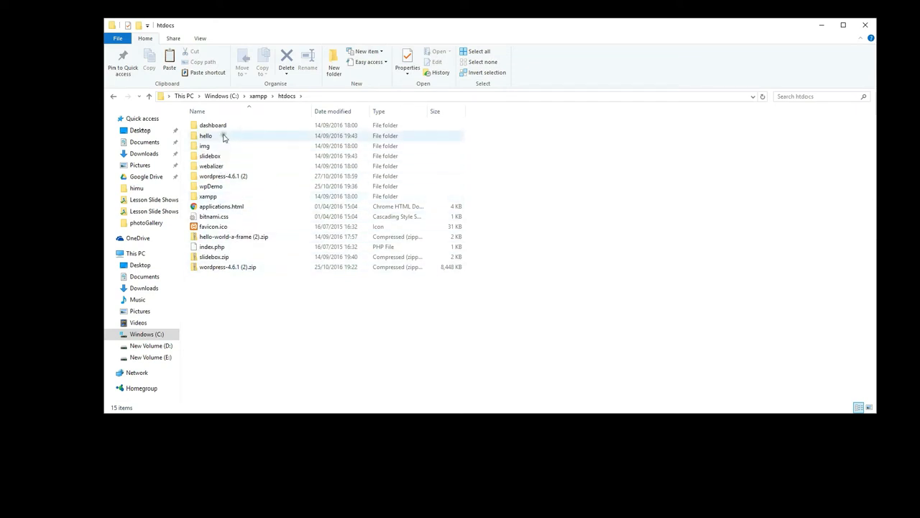
click(232, 177)
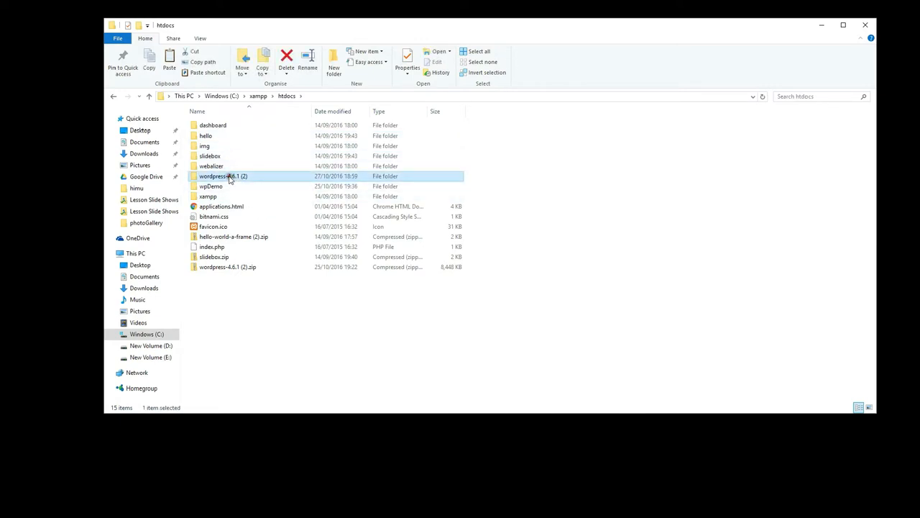
double_click(229, 178)
Rename the inner wordpress folder to CSS and move it up into htdocs.
click(209, 127)
key(F2)
text(CSS)
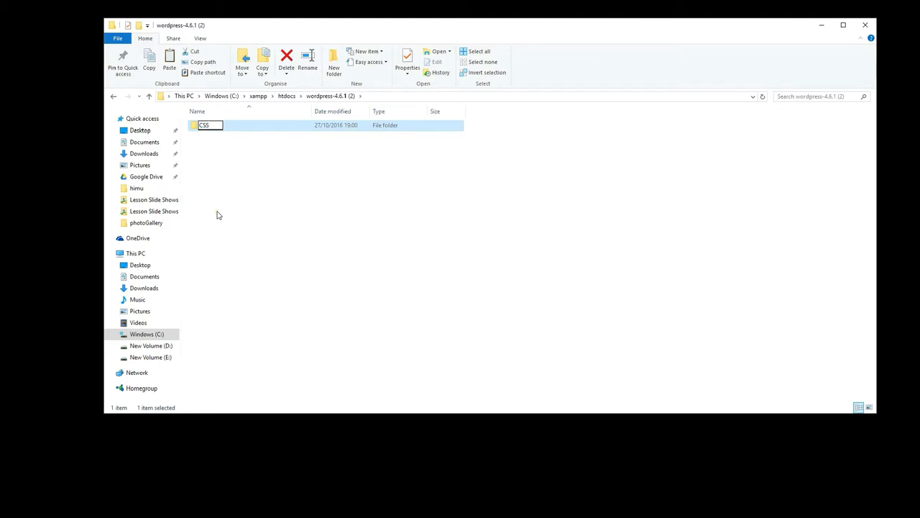
key(Return)
drag(202, 123, 286, 98)
click(286, 96)
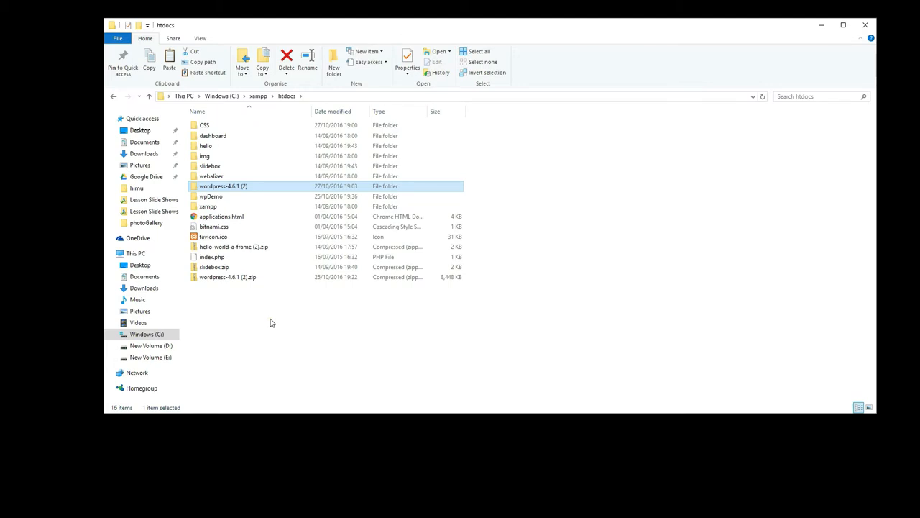
Clear the folder selection and switch back to the XAMPP Control Panel.
key(alt+Tab)
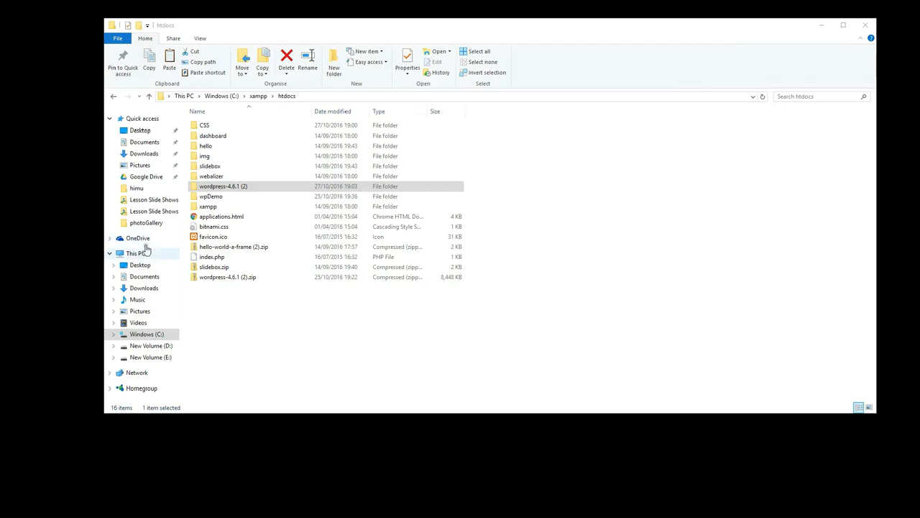
click(371, 348)
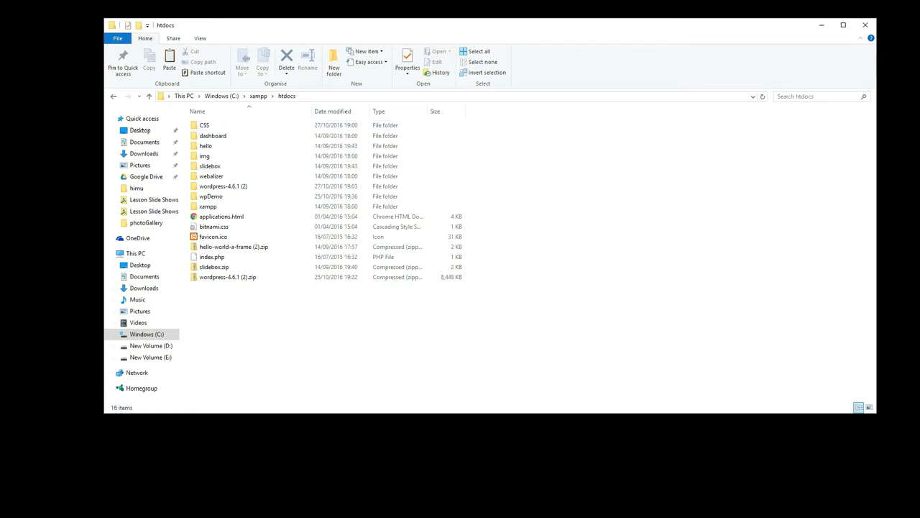
key(alt+Tab)
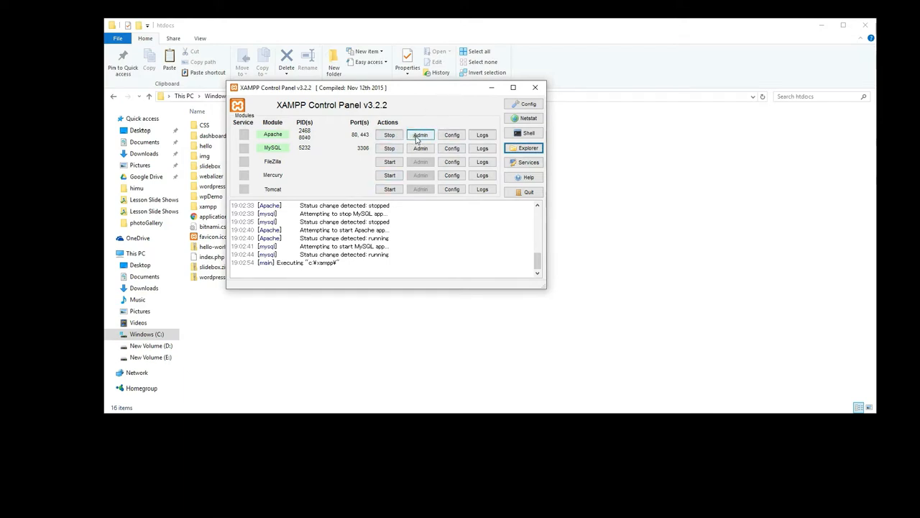
Launch Chrome and load localhost.
mouse_move(184, 511)
click(113, 511)
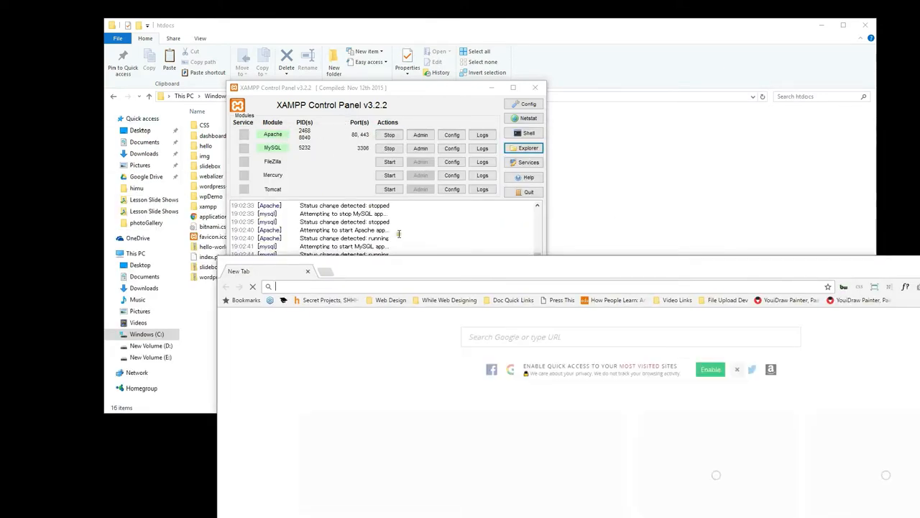
drag(412, 265, 533, 85)
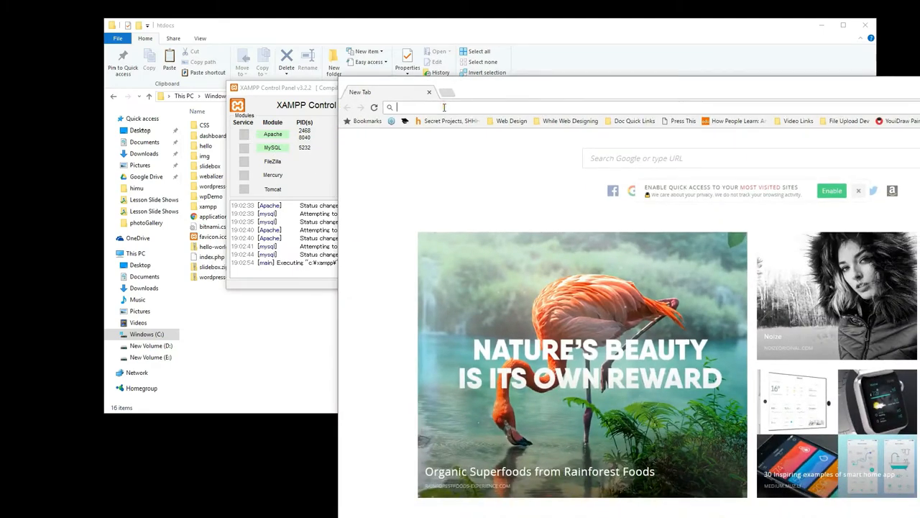
text(localhost)
key(Return)
Change the address to localhost/CSS/ to reach the WordPress language selection page.
drag(497, 84, 528, 140)
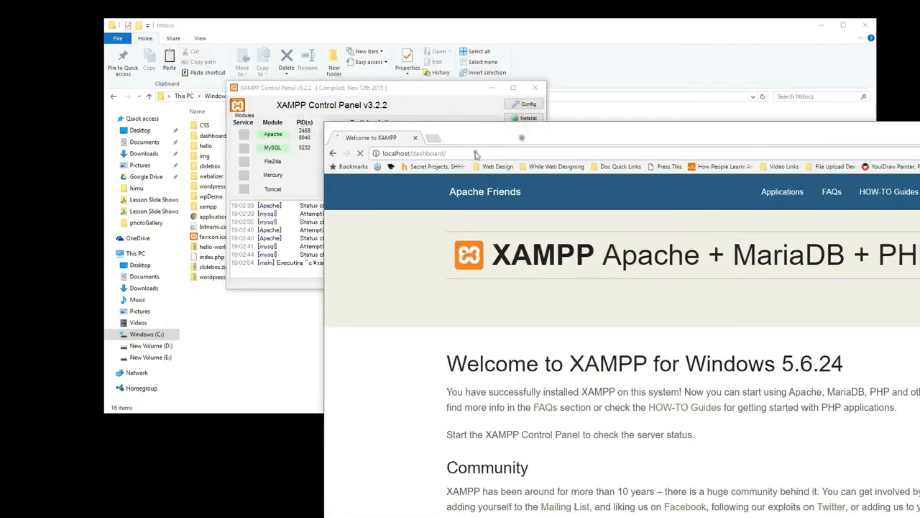
double_click(430, 153)
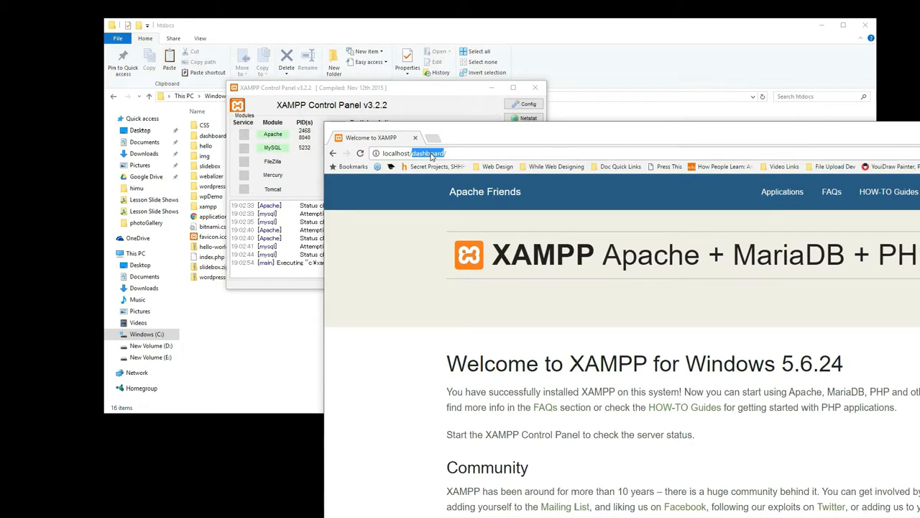
text(CSS)
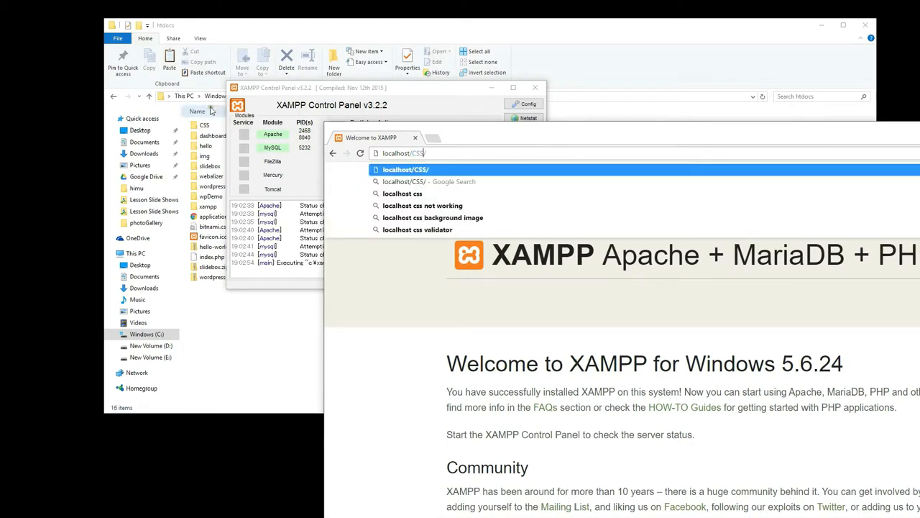
key(Return)
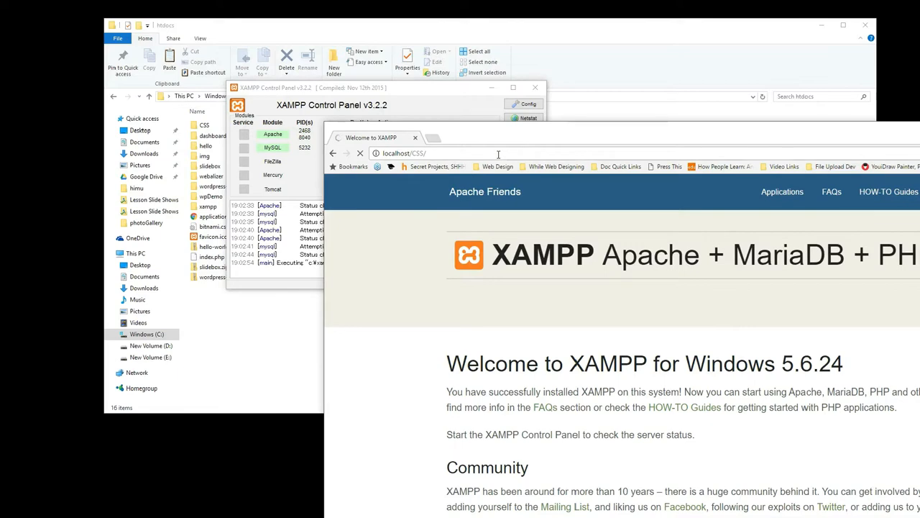
drag(528, 137, 241, 25)
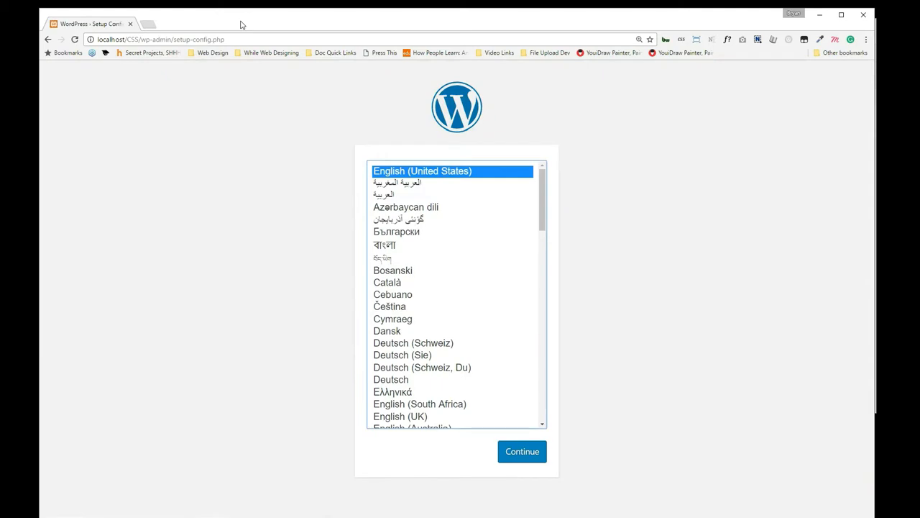
drag(240, 21, 327, 253)
Open localhost/phpmyadmin from the MySQL row's Admin button and arrange the Chrome window.
click(349, 164)
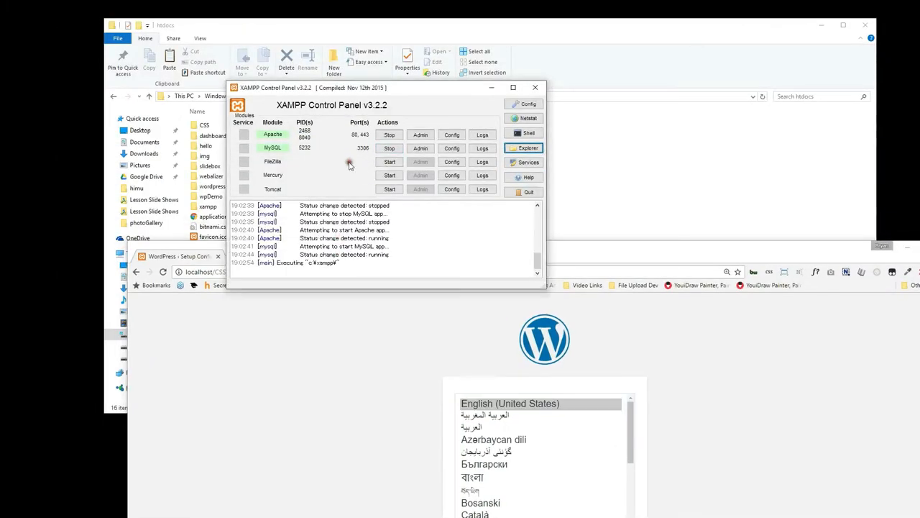
click(426, 148)
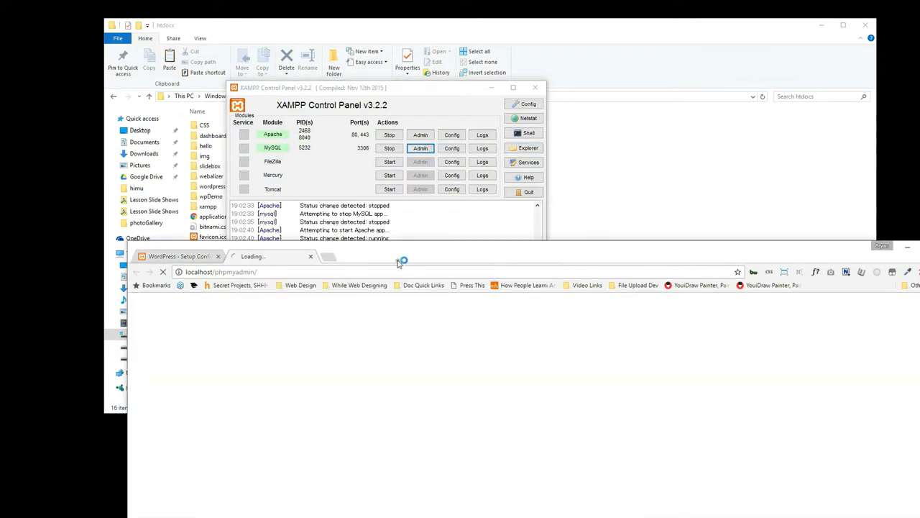
drag(399, 263, 361, 3)
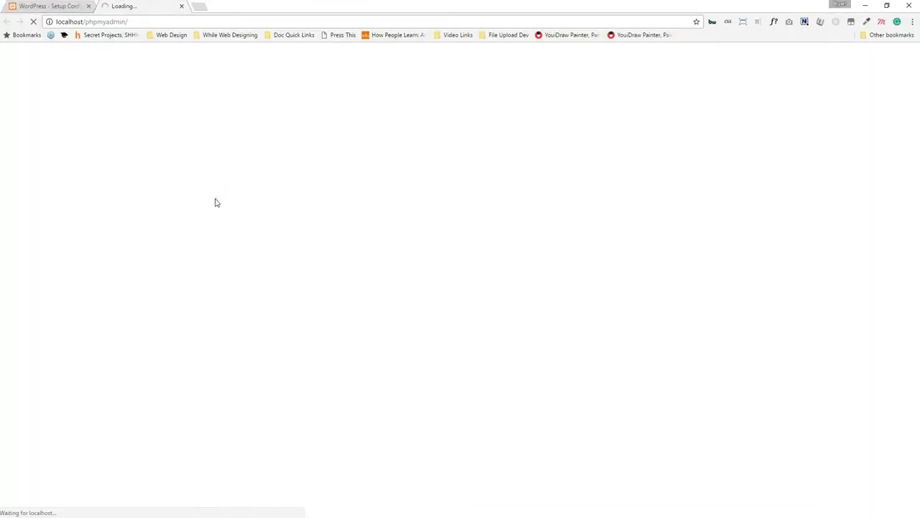
drag(297, 4, 351, 283)
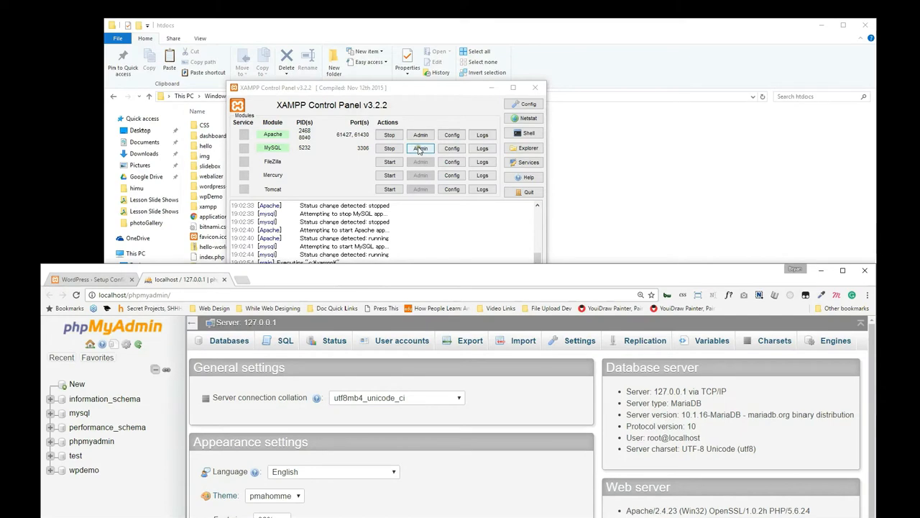
drag(328, 279, 305, 7)
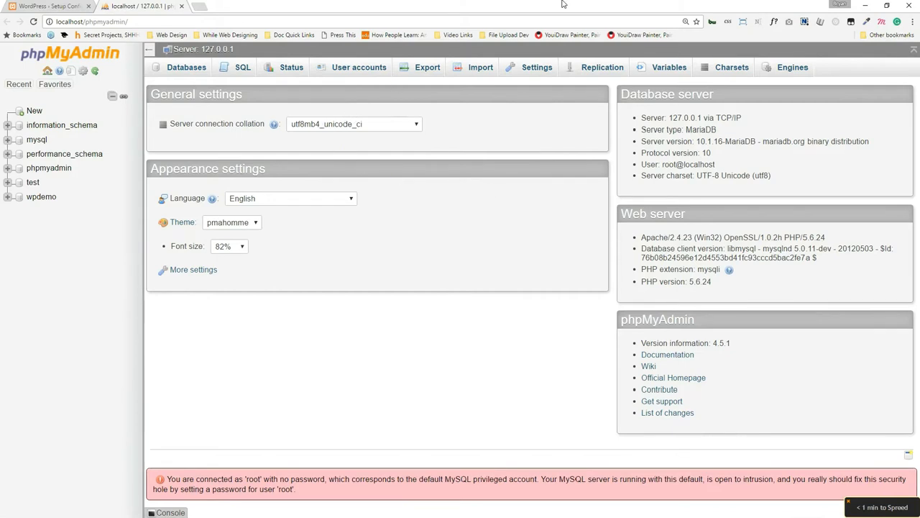
Create a new database named cookieShakeShop from the Databases tab.
click(179, 69)
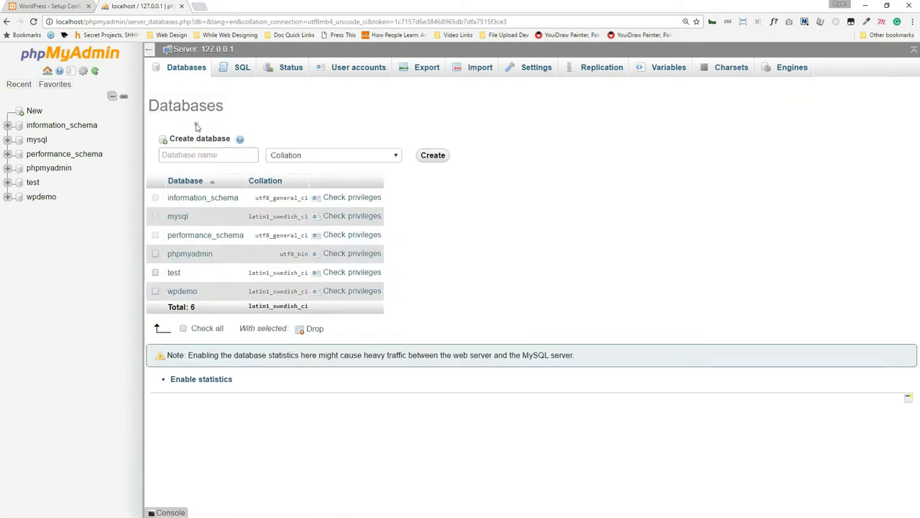
click(205, 154)
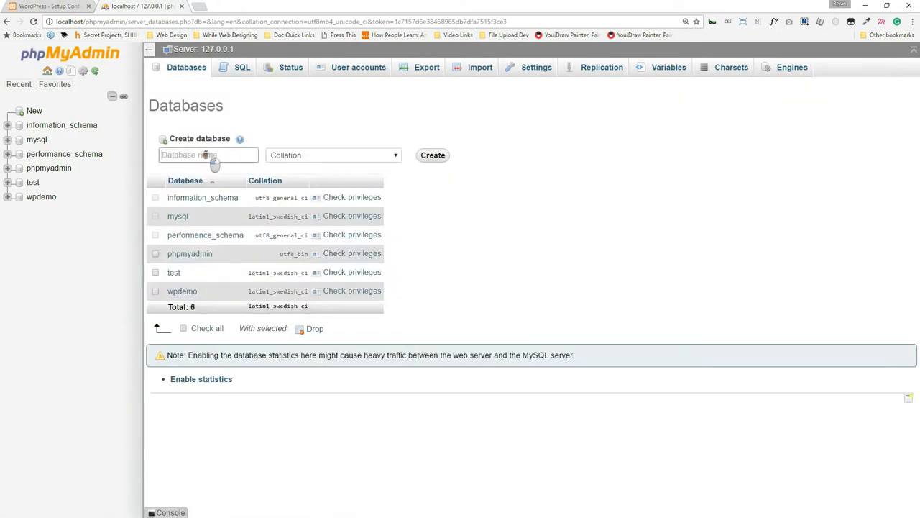
text(coo)
key(Down)
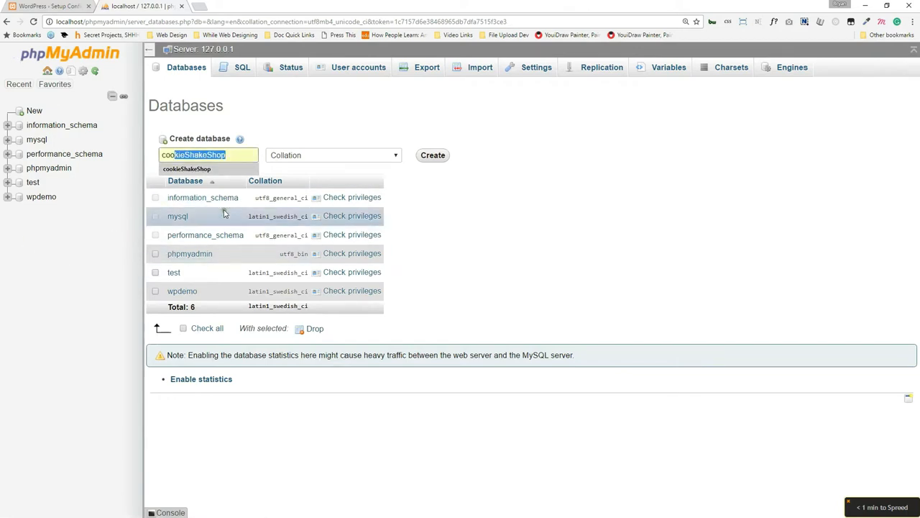
click(235, 167)
click(447, 157)
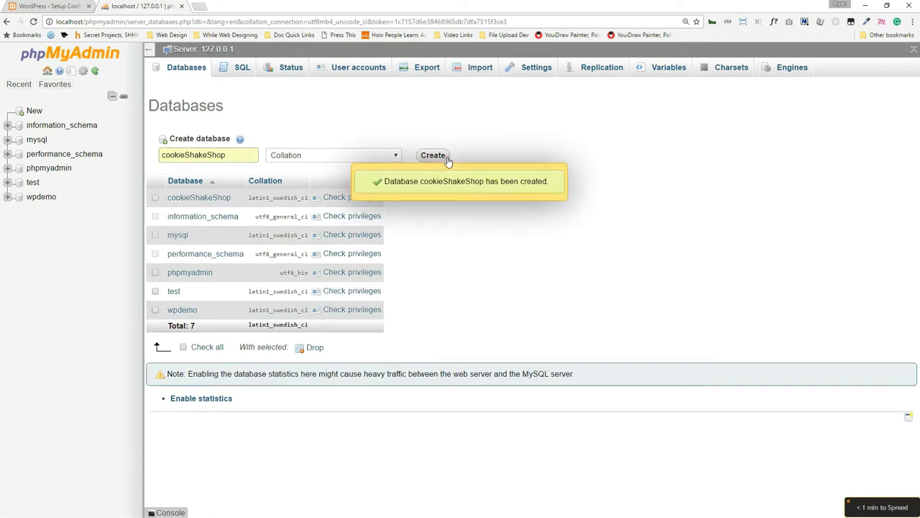
Bookmark the cookieshakeshop database page.
drag(101, 129, 28, 129)
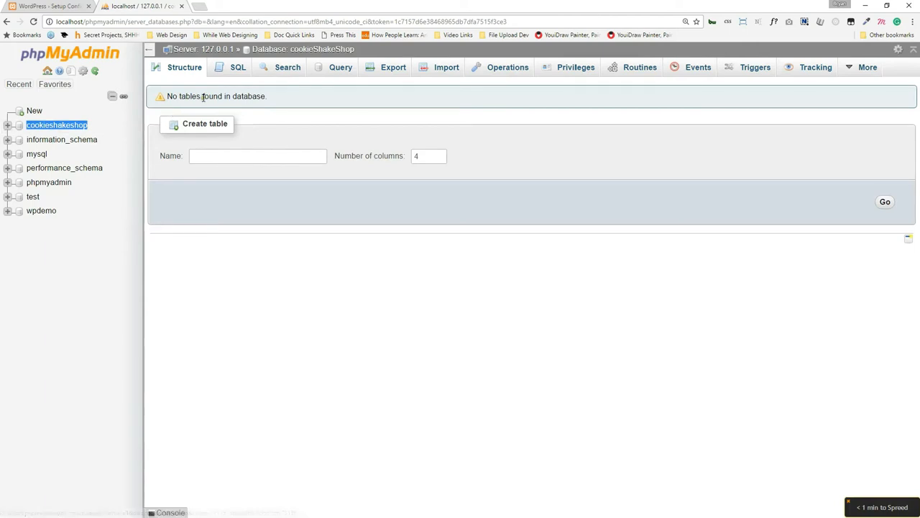
key(ctrl+d)
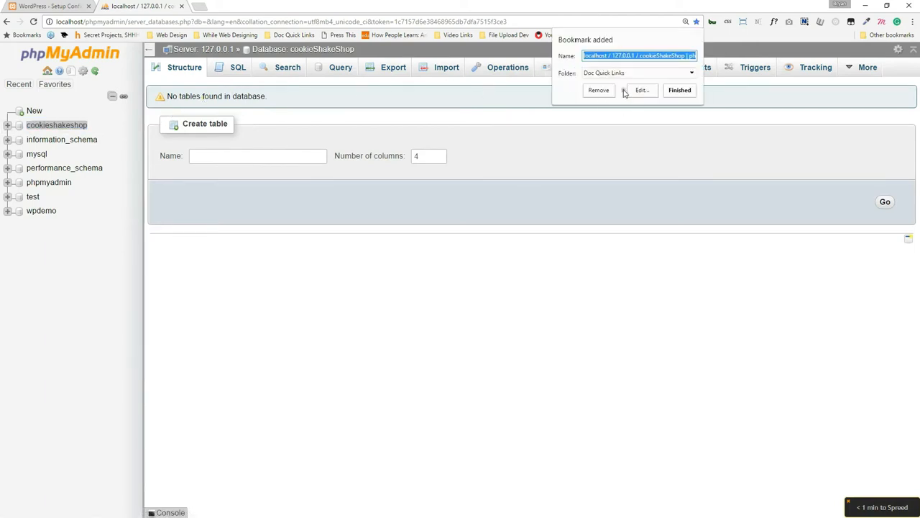
click(622, 118)
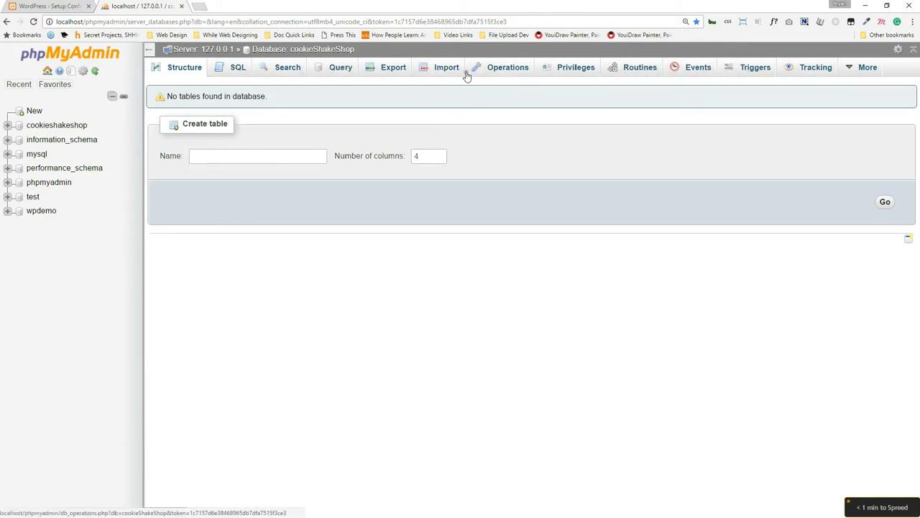
Pick English (UK) on the WordPress setup language page and continue.
drag(402, 6, 469, 236)
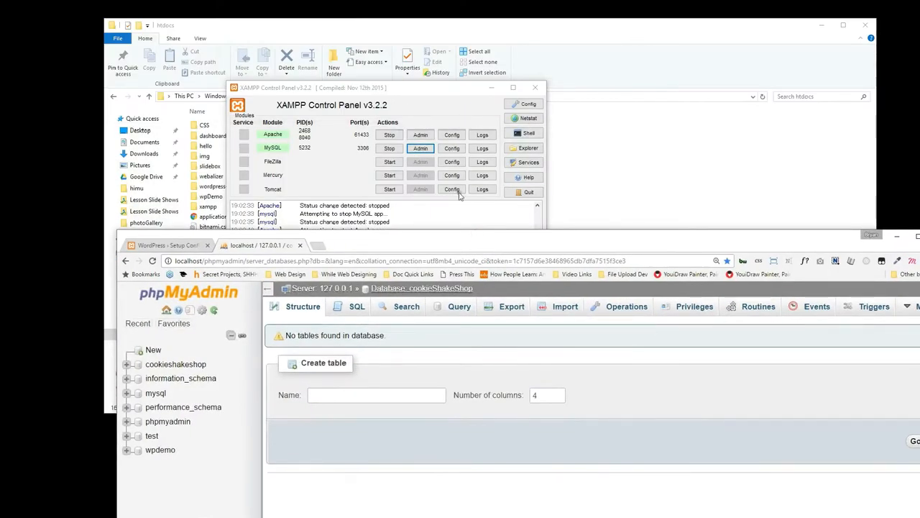
drag(464, 238, 412, 4)
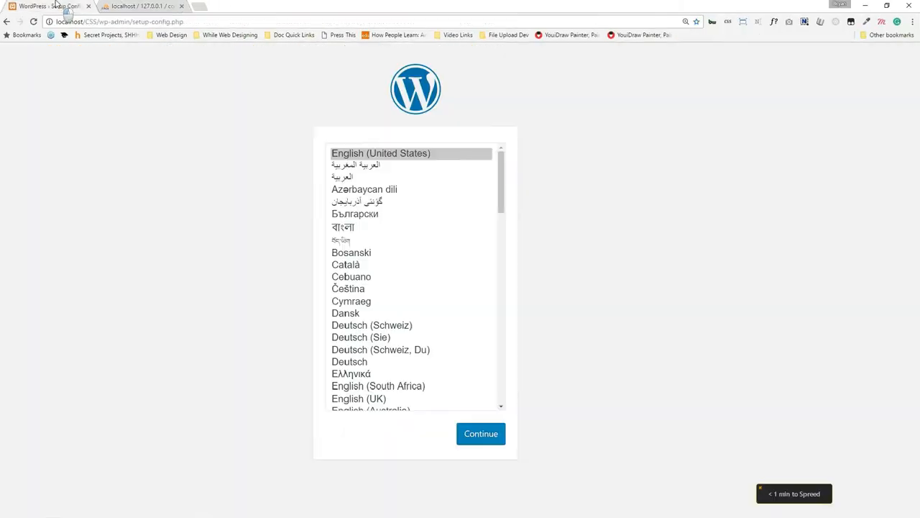
click(72, 6)
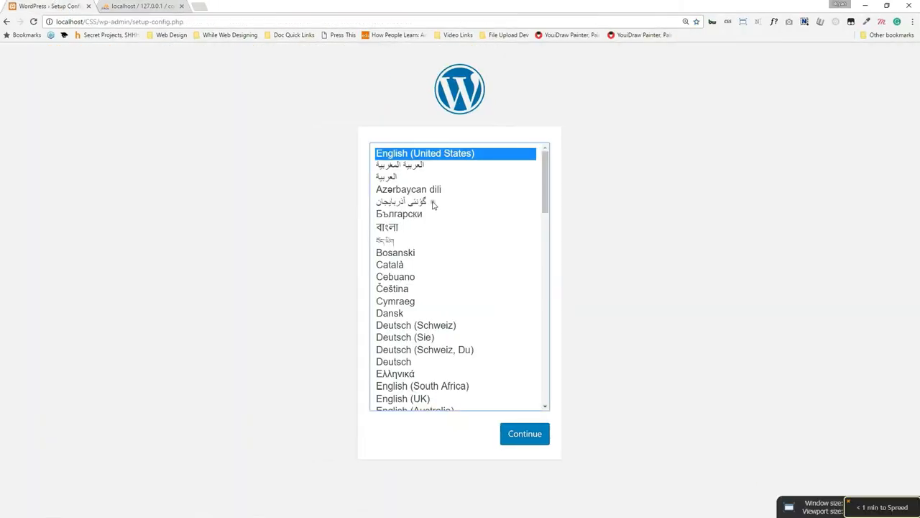
scroll(435, 302, down, 3)
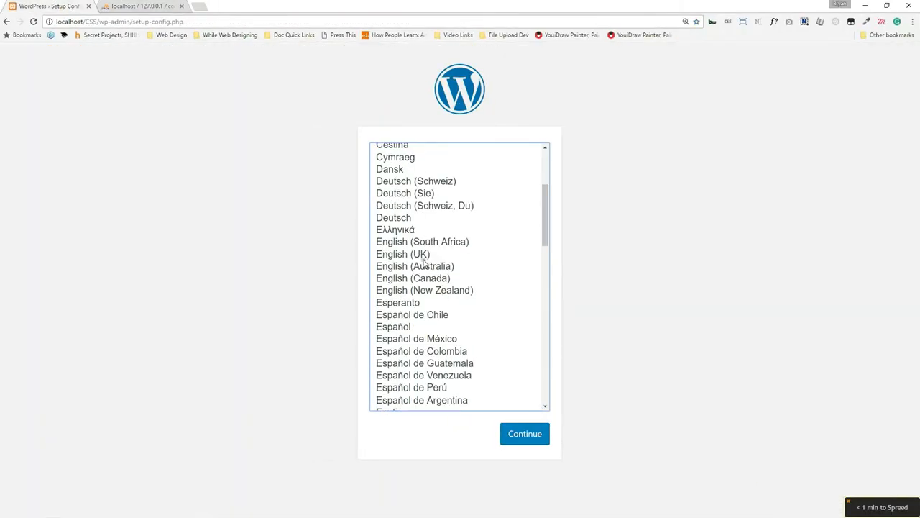
click(423, 258)
click(508, 437)
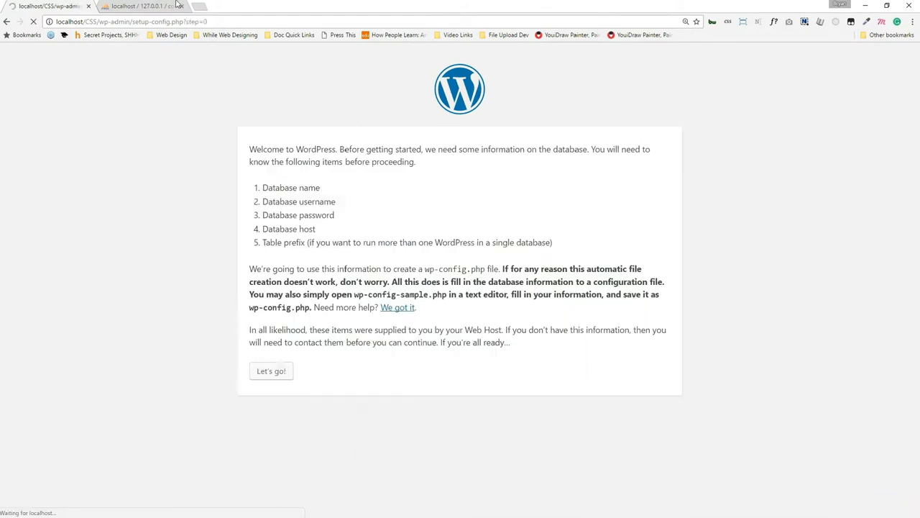
Open the WordPress database connection form and select the Database Name field.
click(271, 375)
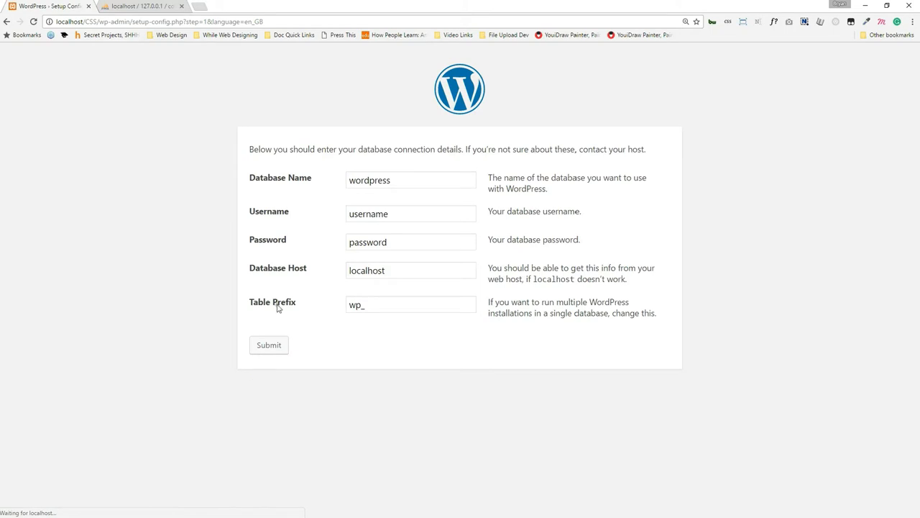
double_click(399, 182)
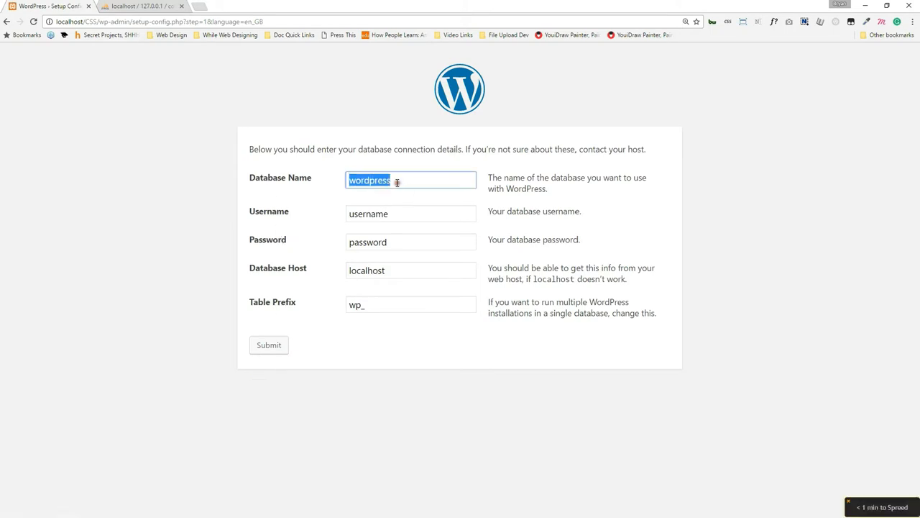
key(ctrl+v)
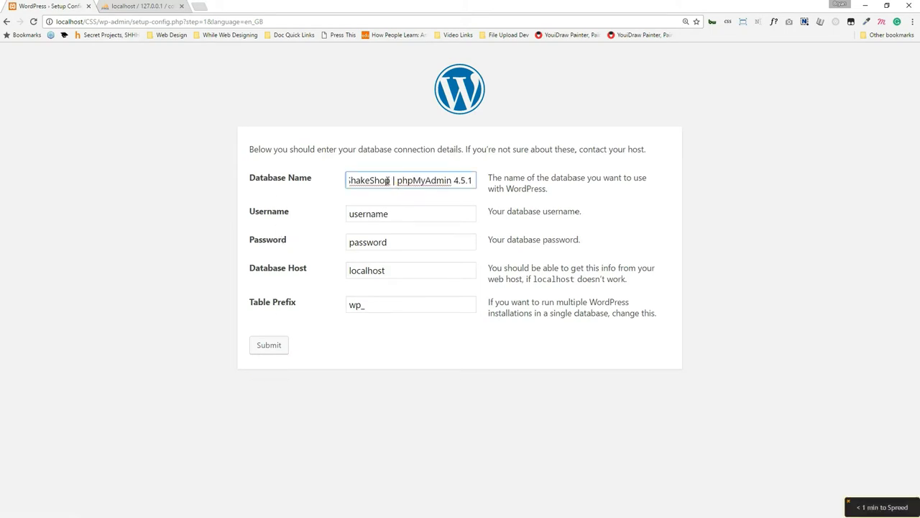
triple_click(389, 181)
Copy cookieshakeshop from phpMyAdmin into Database Name, then switch back to phpMyAdmin.
drag(319, 4, 377, 230)
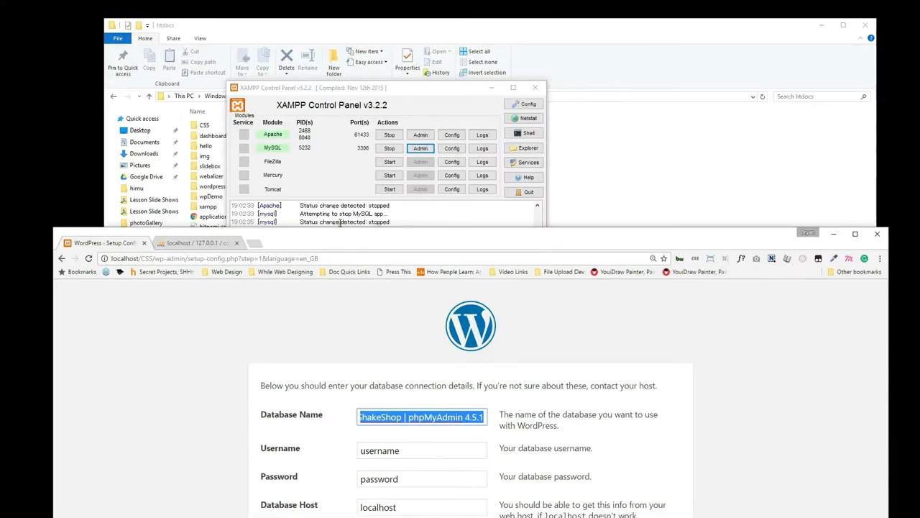
click(196, 242)
drag(305, 242, 307, 63)
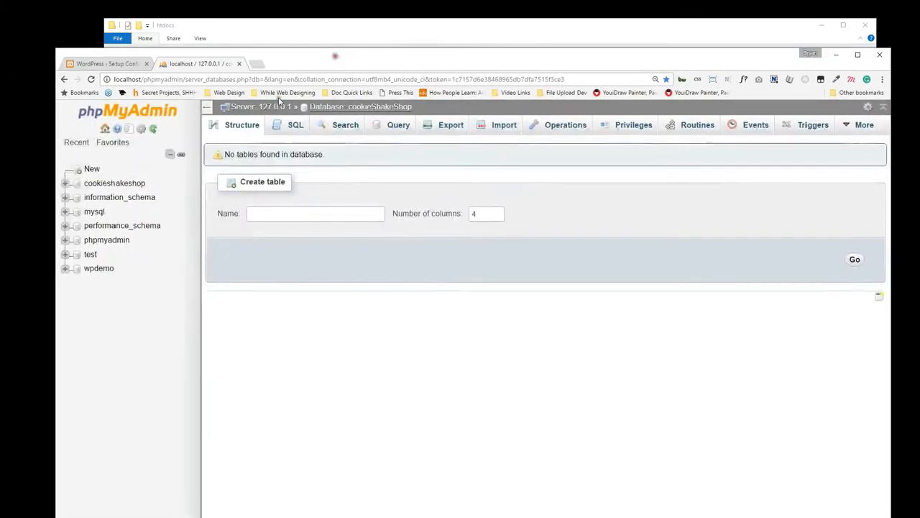
drag(148, 184, 83, 185)
key(ctrl+c)
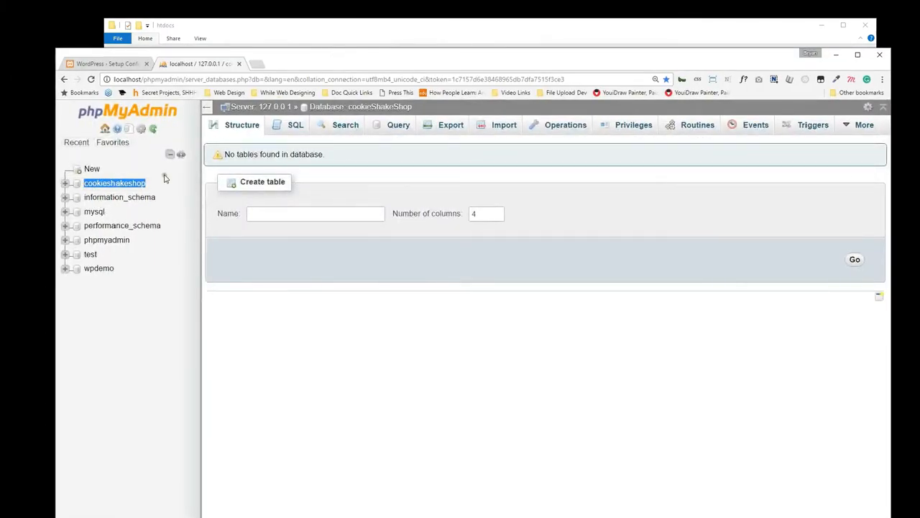
click(121, 63)
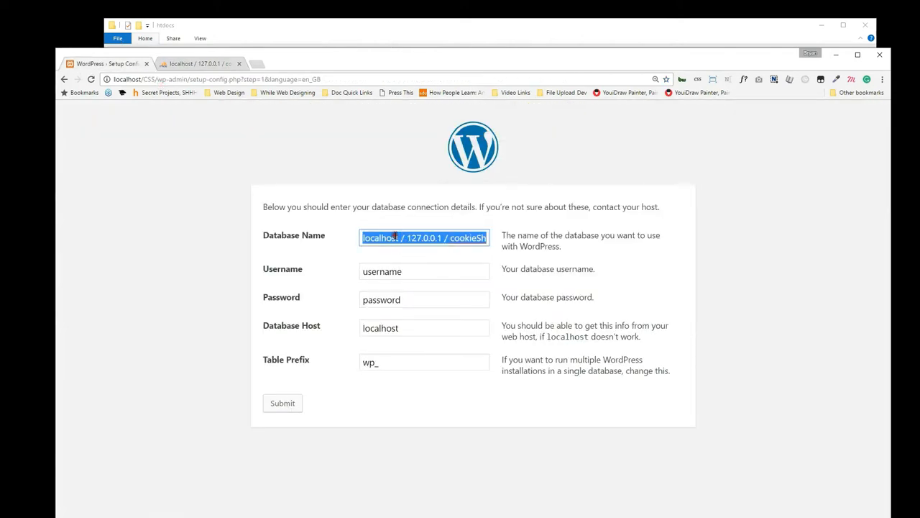
key(ctrl+v)
click(724, 324)
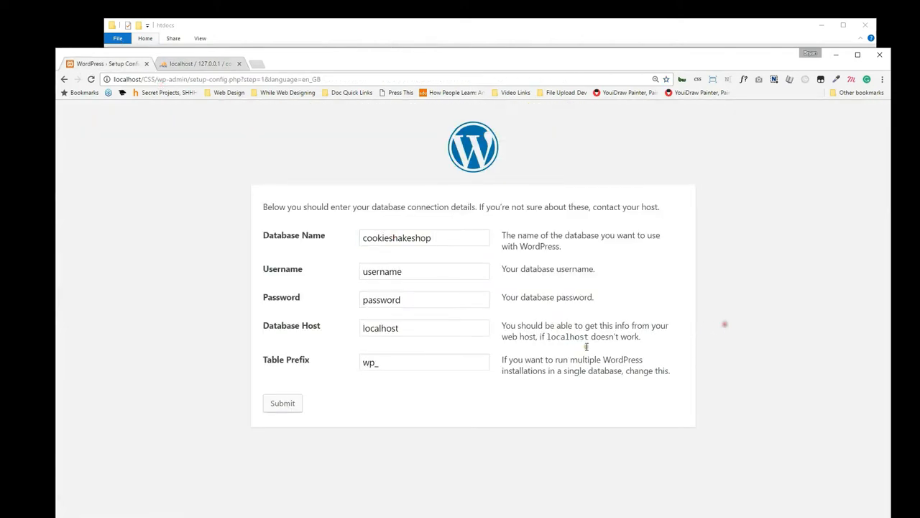
double_click(437, 269)
click(198, 64)
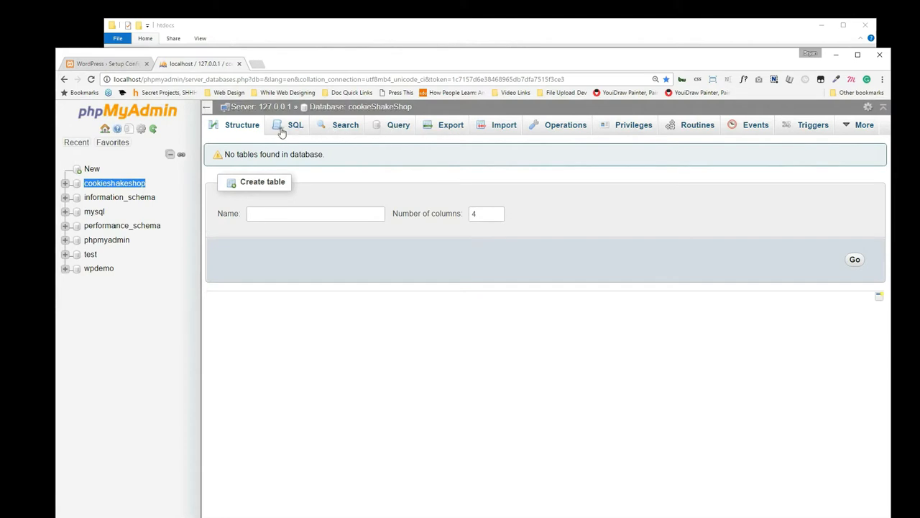
Check phpMyAdmin's User accounts list, then return to the maximized WordPress form for Username root.
click(221, 126)
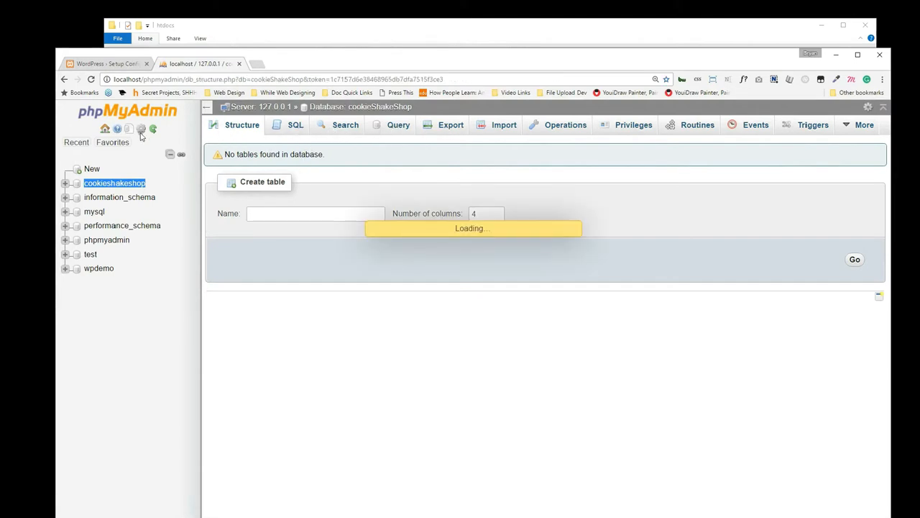
click(106, 128)
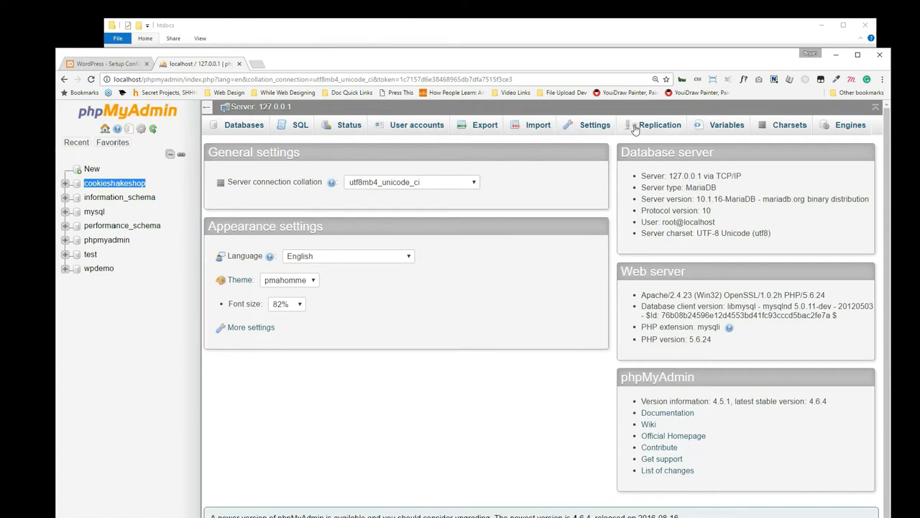
click(405, 128)
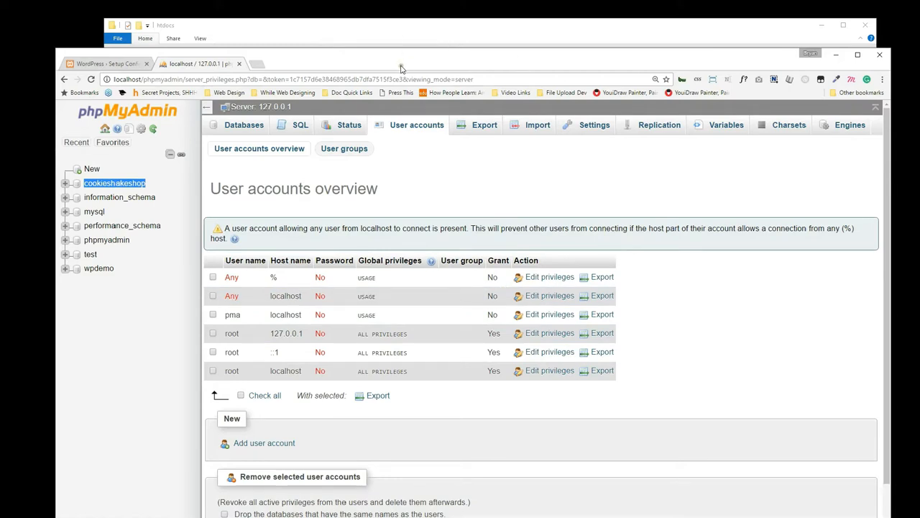
click(112, 62)
drag(340, 62, 345, 0)
Leave the database password blank, change the table prefix to css_, submit, and run the install.
text(root)
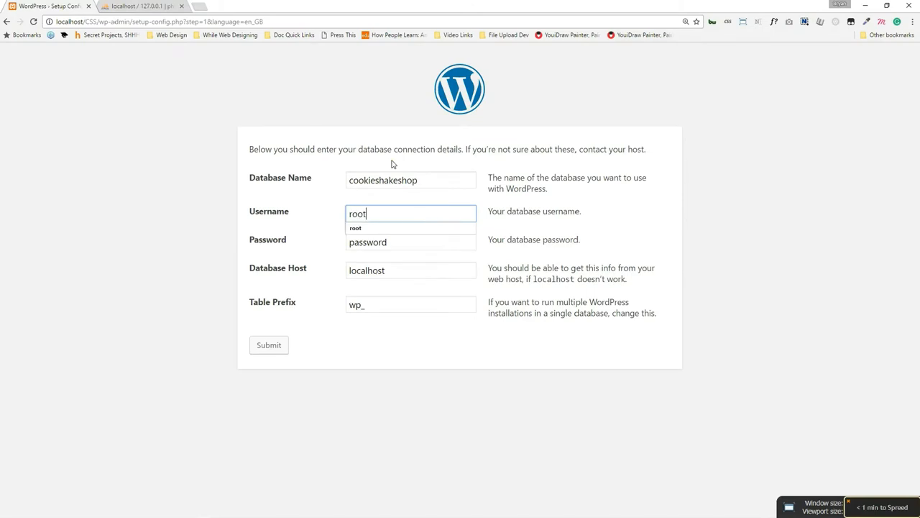
key(Tab)
text(q)
key(Tab)
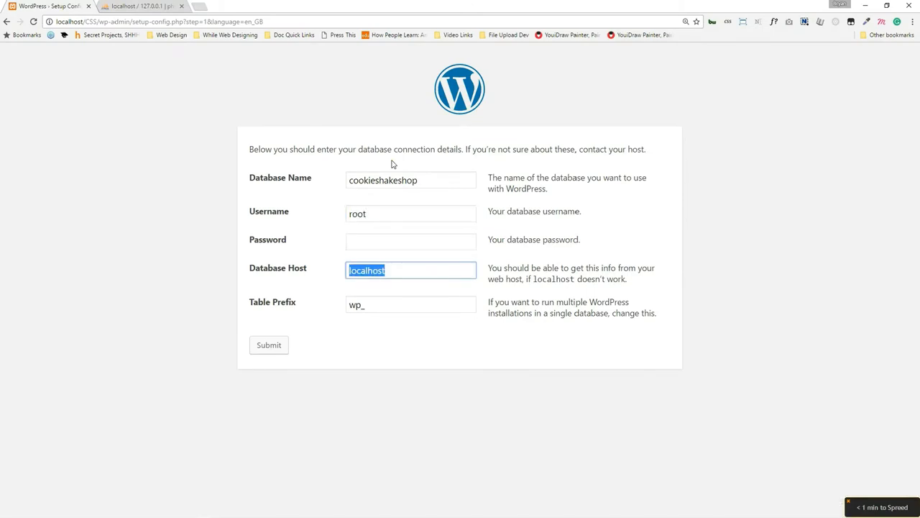
key(Tab)
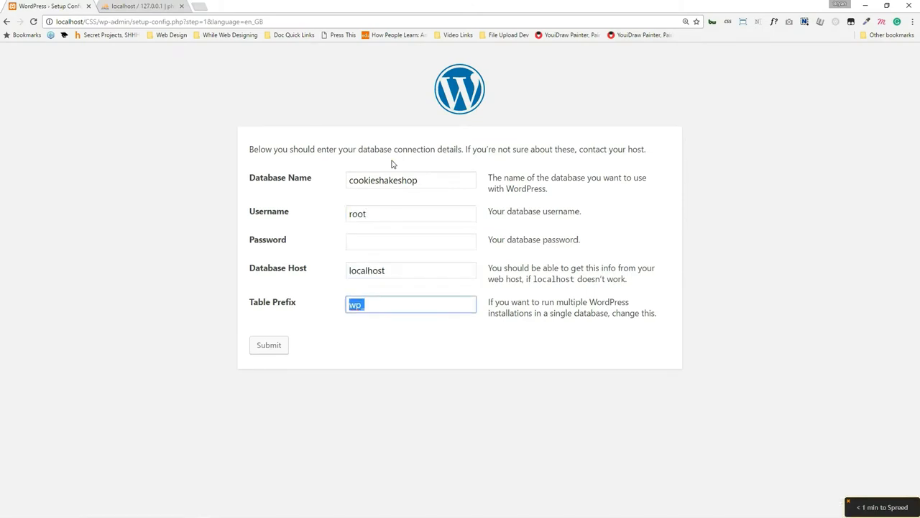
text(css_)
click(280, 347)
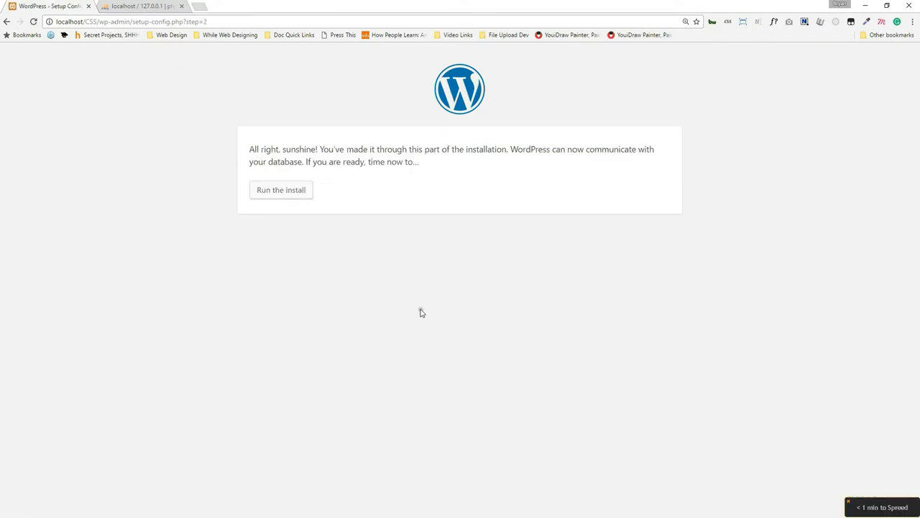
click(266, 192)
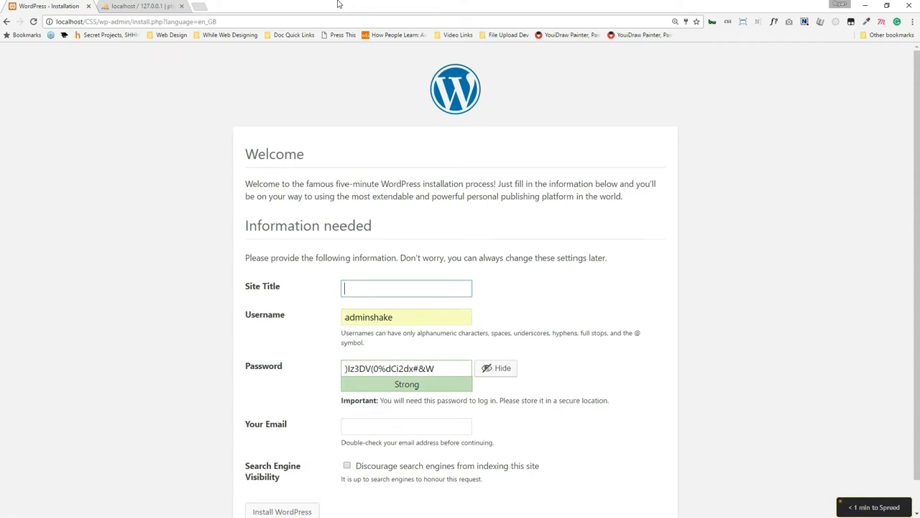
Enter 'Cookie Shake Shop' as the Site Title using the autofill suggestion.
text(Cookie S)
key(Down)
key(Return)
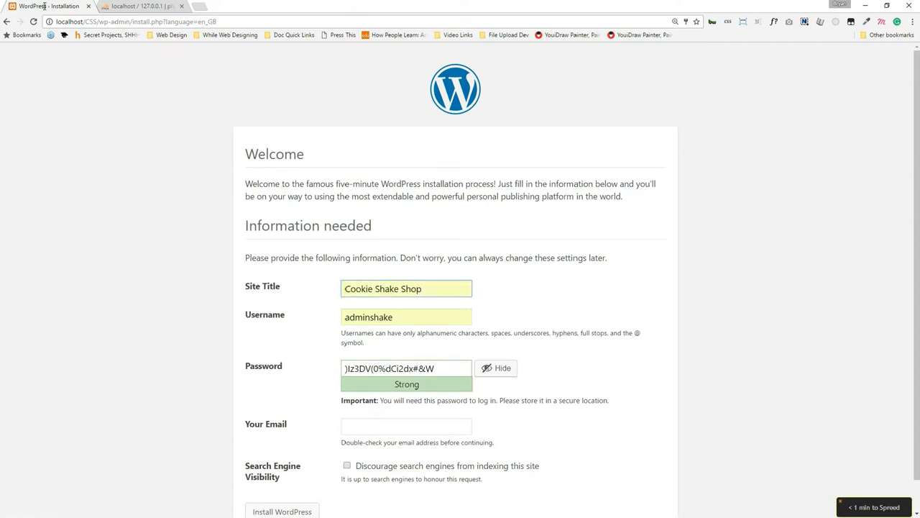
scroll(561, 233, down, 1)
Fill in the admin username and copy the generated password, then switch to Excel.
click(403, 286)
click(586, 268)
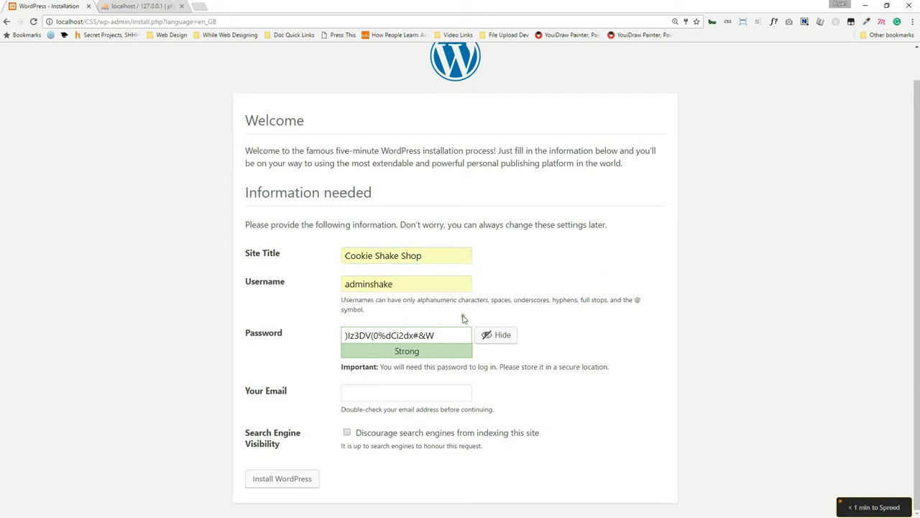
click(415, 335)
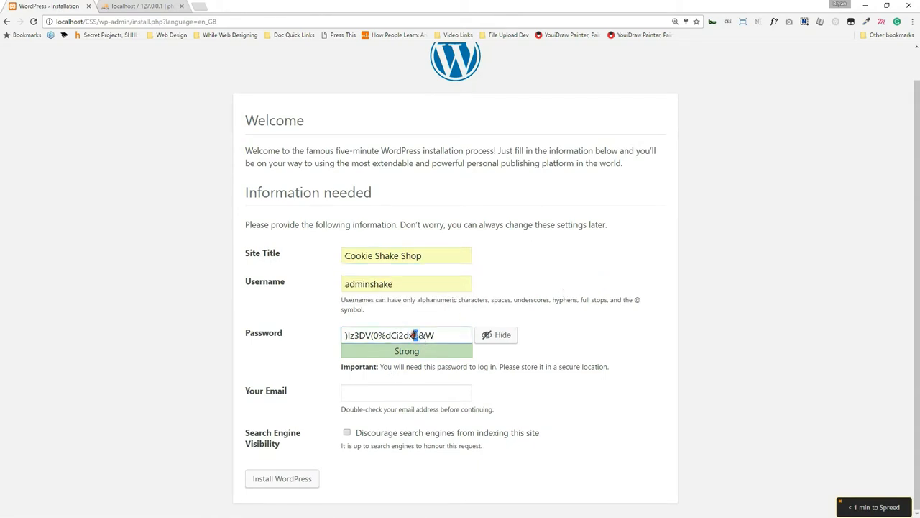
key(ctrl+a)
key(ctrl+c)
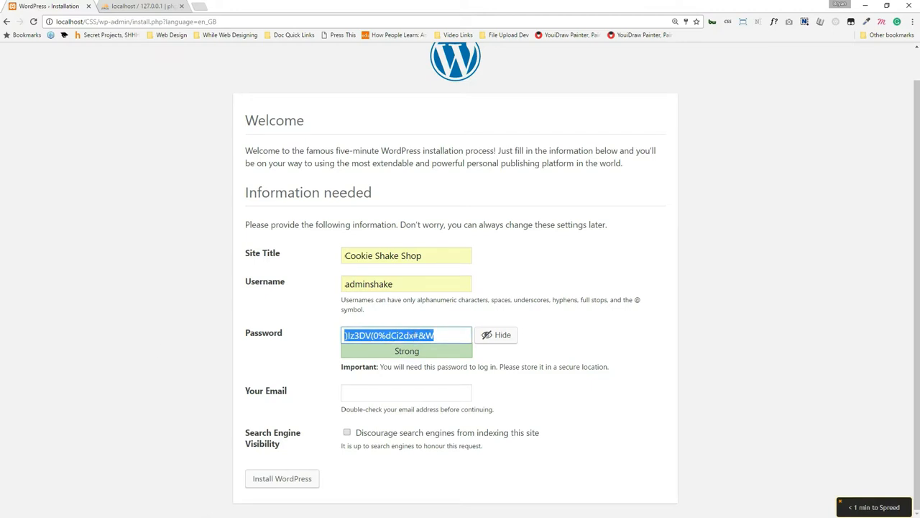
key(alt+Tab)
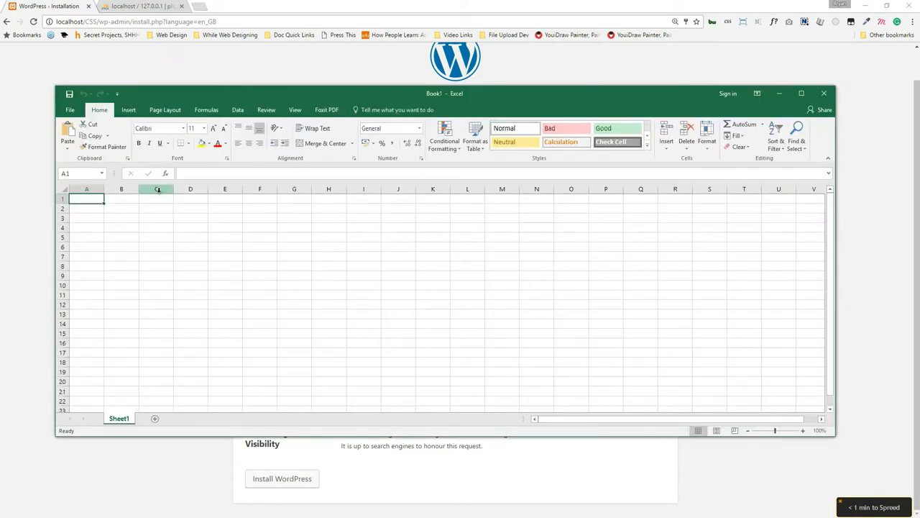
Store username 'adminshake' in A1 and the generated password in B1, then move Excel aside.
key(ctrl+v)
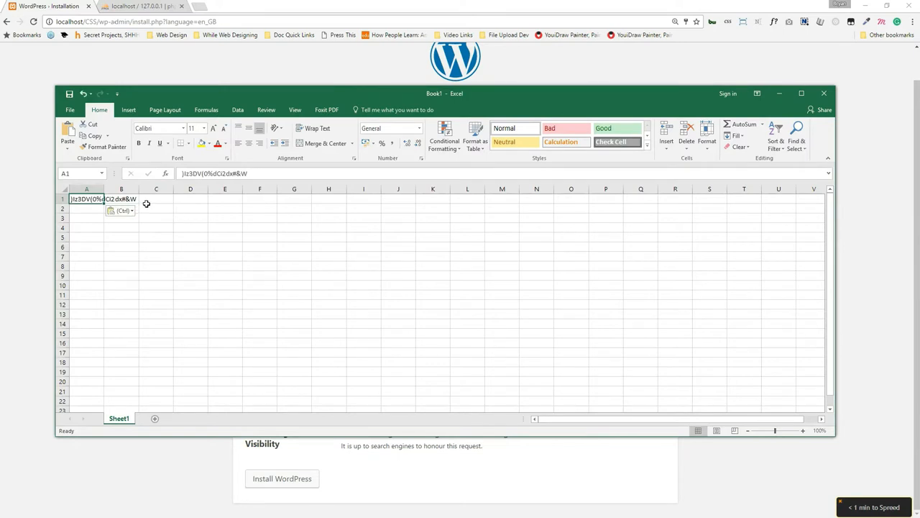
key(Delete)
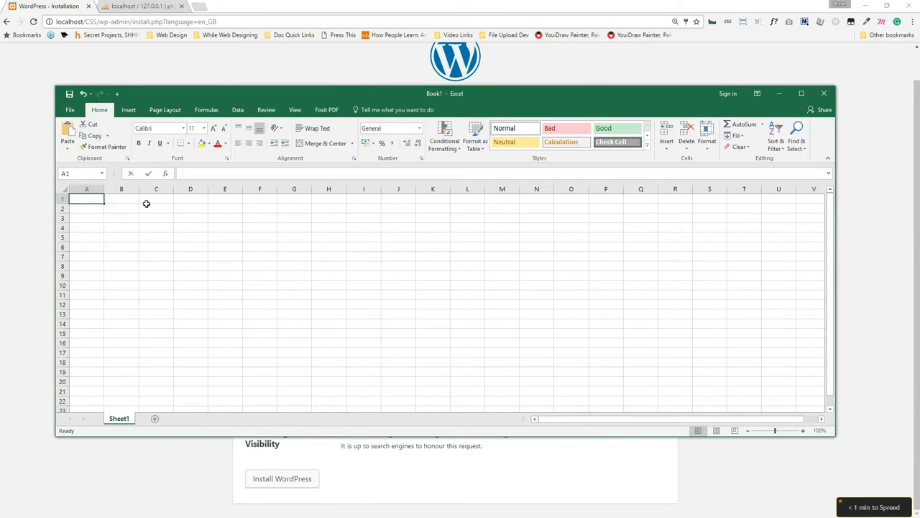
text(adm)
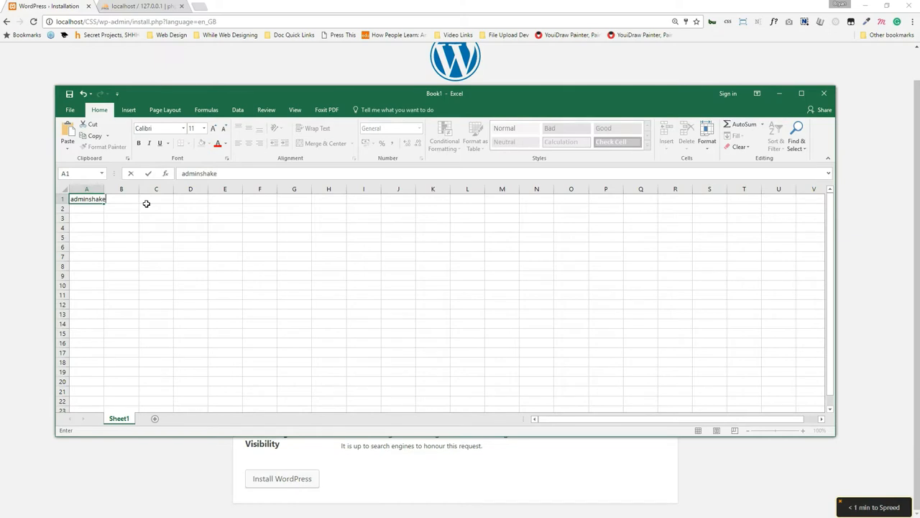
text(inshake)
key(Tab)
key(ctrl+v)
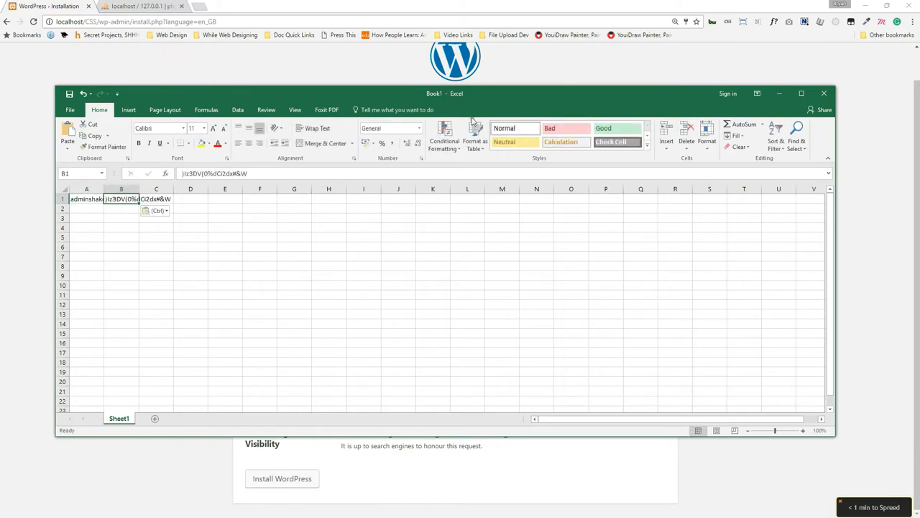
drag(502, 94, 0, 93)
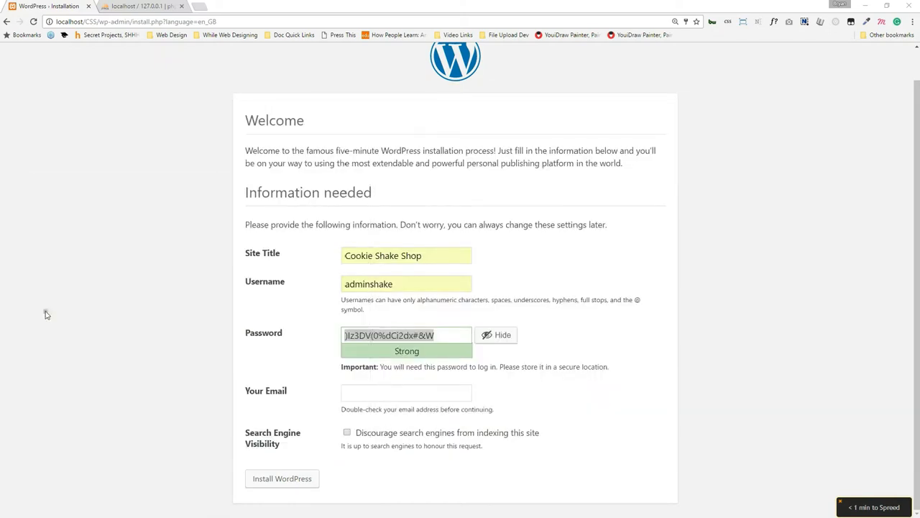
Fill in the admin e-mail from the saved autofill suggestion.
click(446, 388)
text(web)
key(Down)
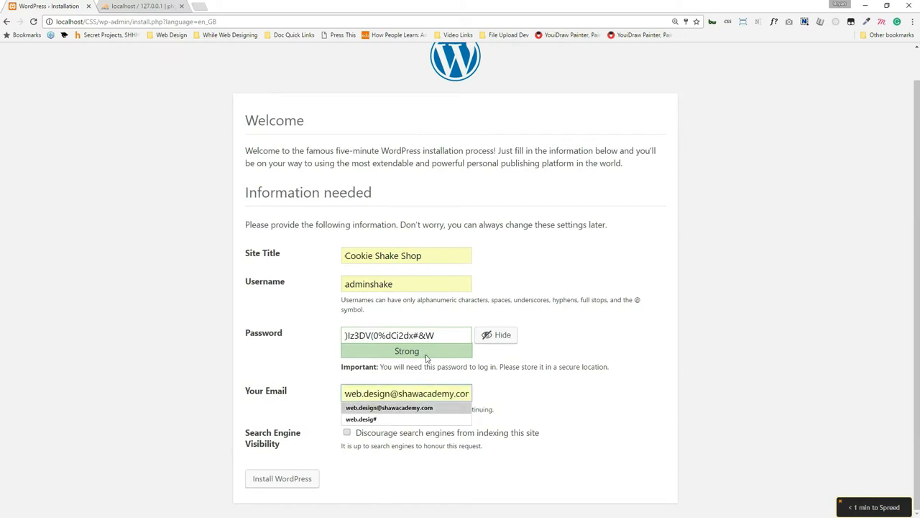
key(Return)
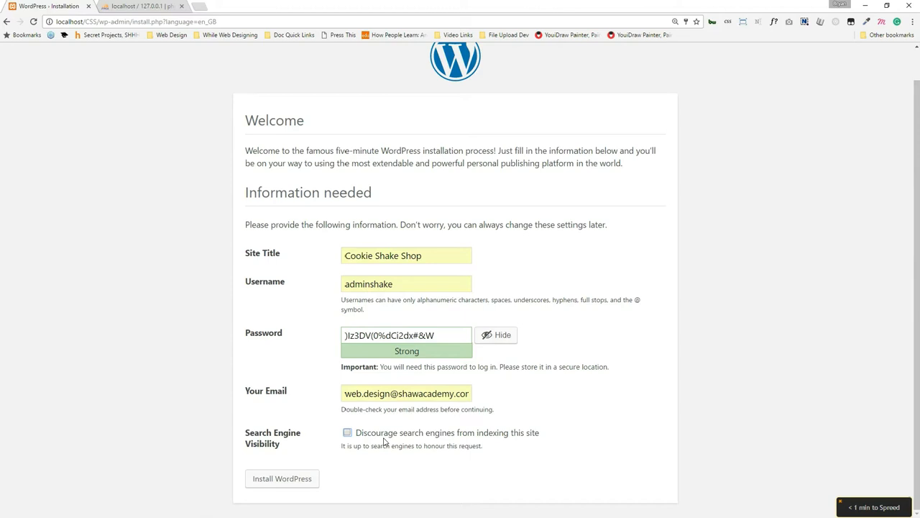
Discourage search engines from indexing, install WordPress, and go to the login page.
click(372, 434)
click(283, 479)
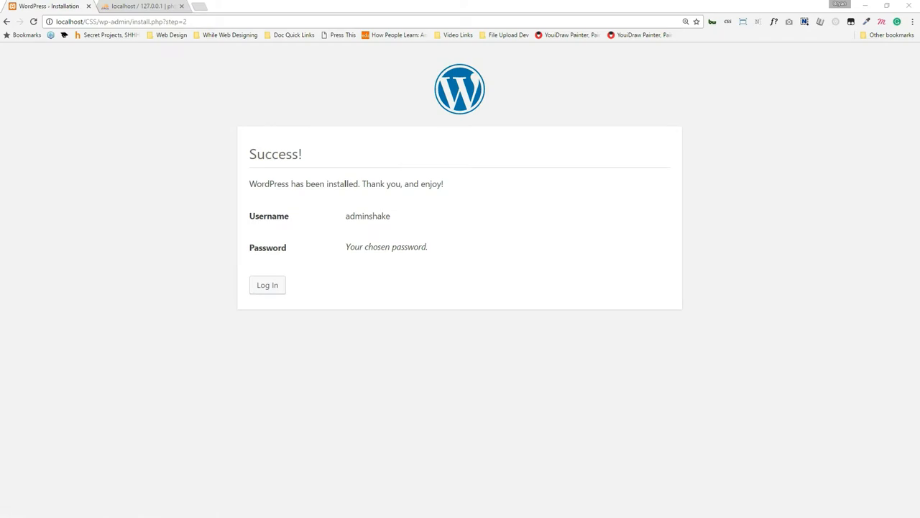
click(268, 286)
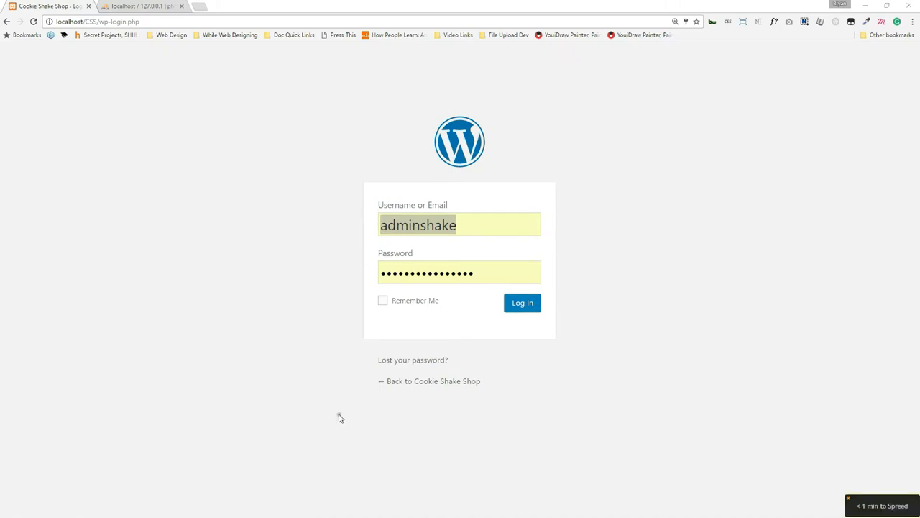
Log in with Remember Me ticked, retrying with the saved password after the first attempt fails.
click(408, 301)
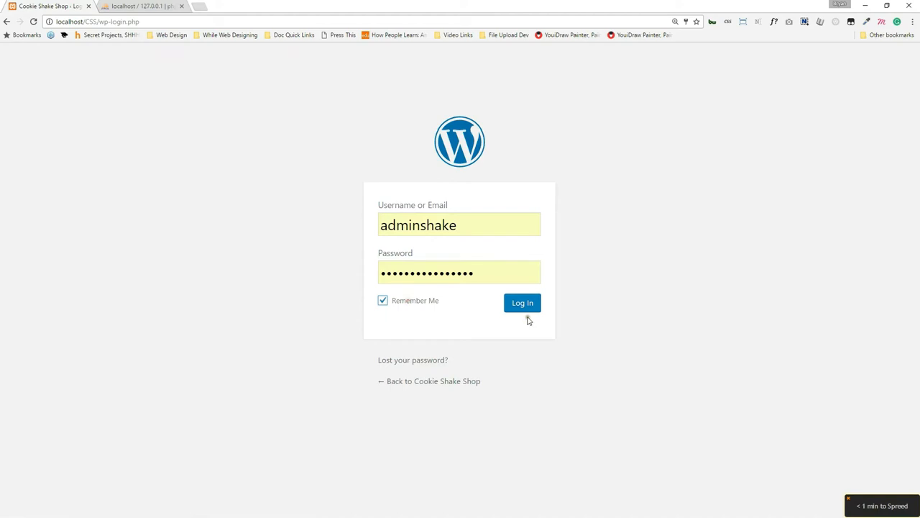
click(525, 305)
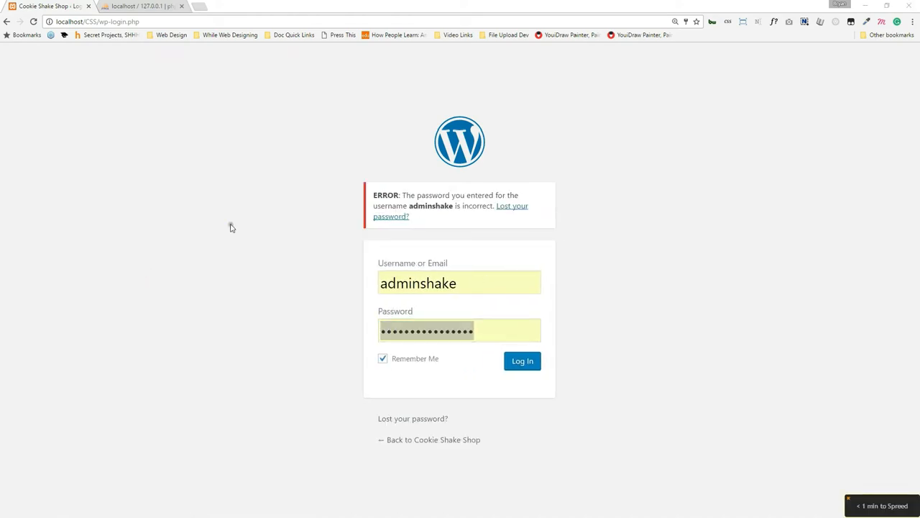
click(430, 329)
click(441, 345)
click(527, 362)
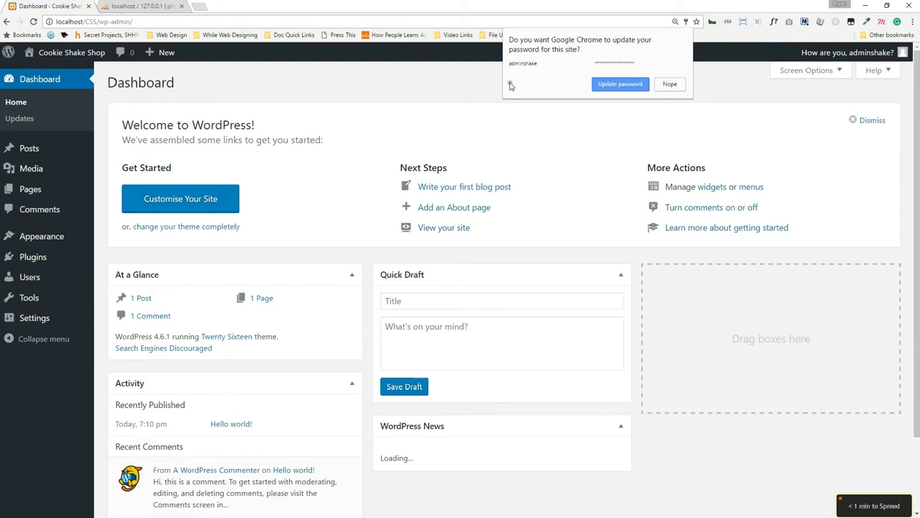
Update the saved password in Chrome and open the installed Plugins page.
click(601, 84)
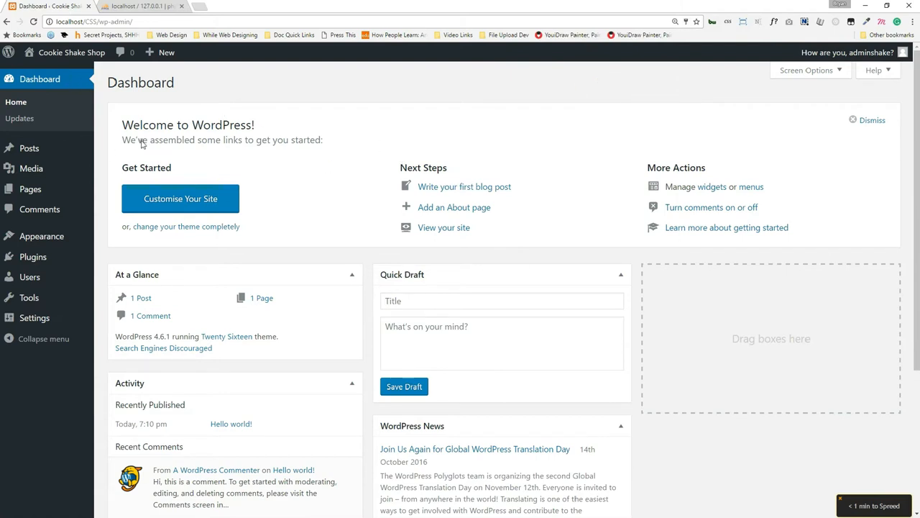
click(56, 257)
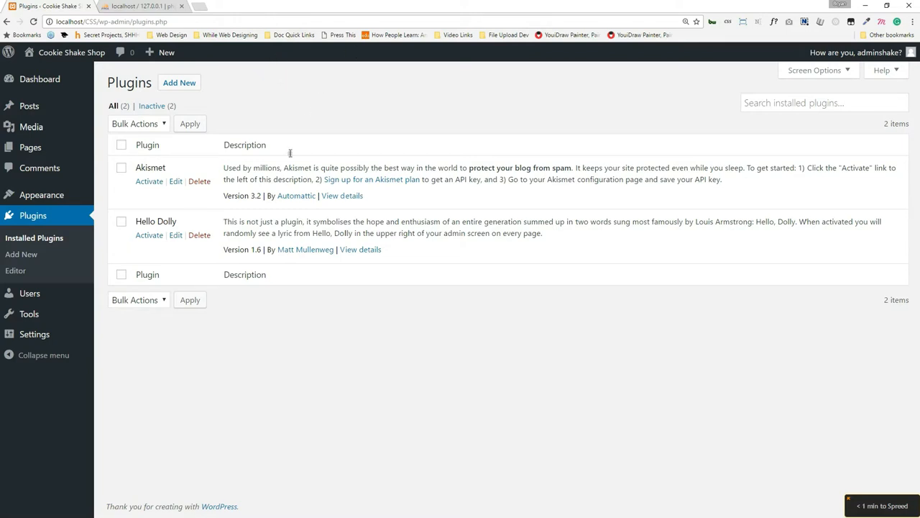
mouse_move(166, 53)
Browse the featured plugins under Add New, and open facebook.com in a new window.
click(192, 83)
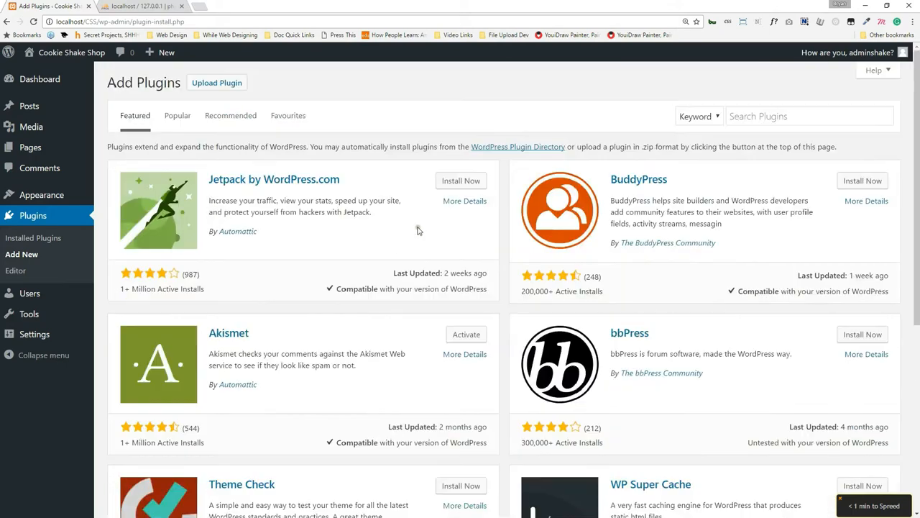
scroll(427, 223, down, 3)
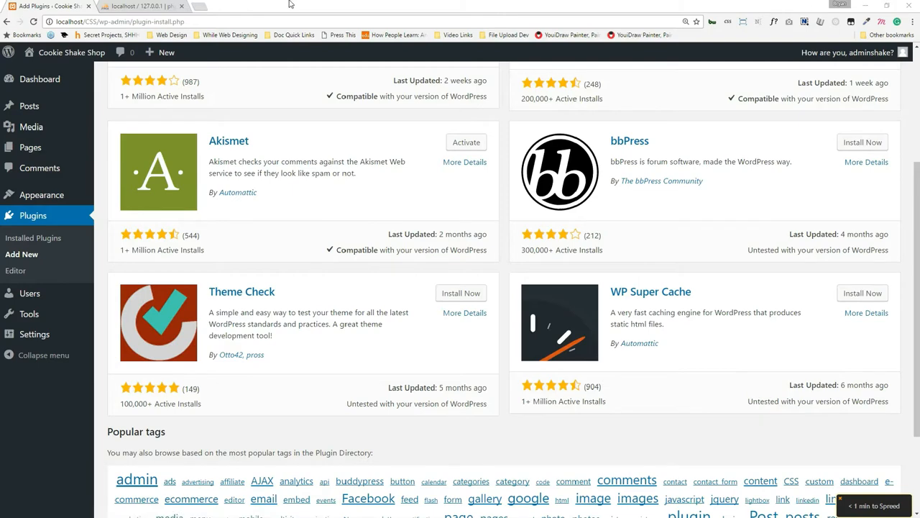
key(ctrl+n)
text(facebook.com)
key(Return)
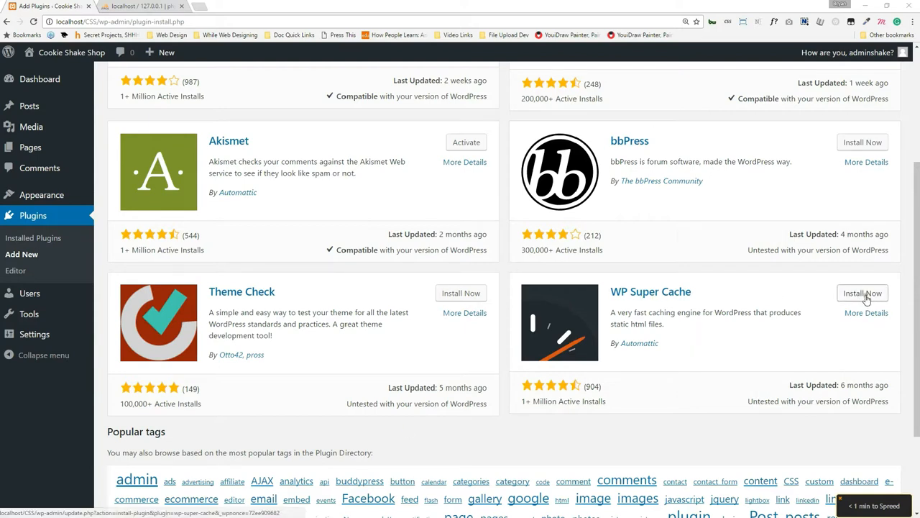
Install WP Super Cache from the featured plugins list.
click(864, 300)
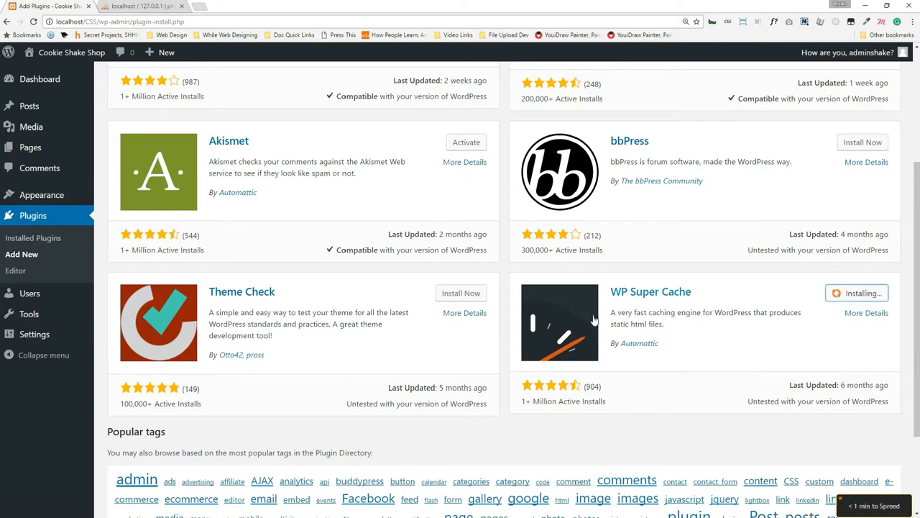
scroll(593, 320, up, 2)
scroll(594, 320, up, 2)
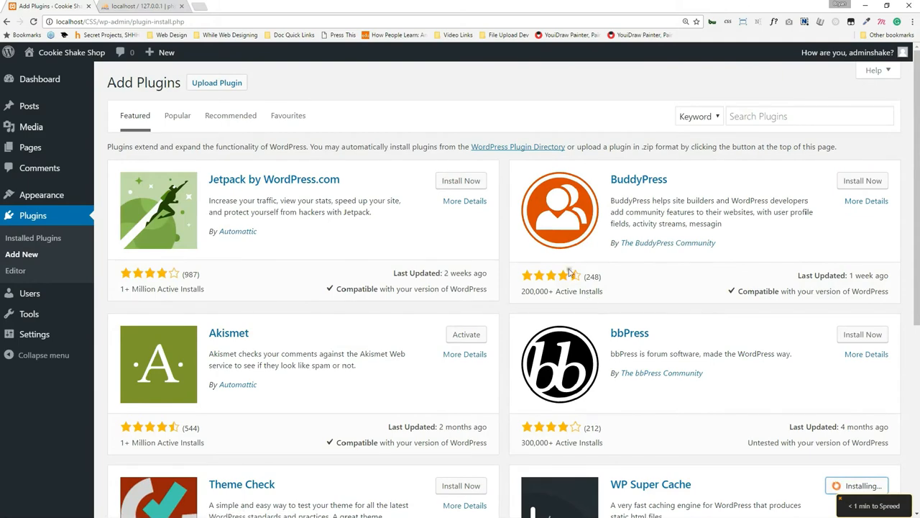
scroll(762, 210, down, 2)
scroll(762, 210, down, 2)
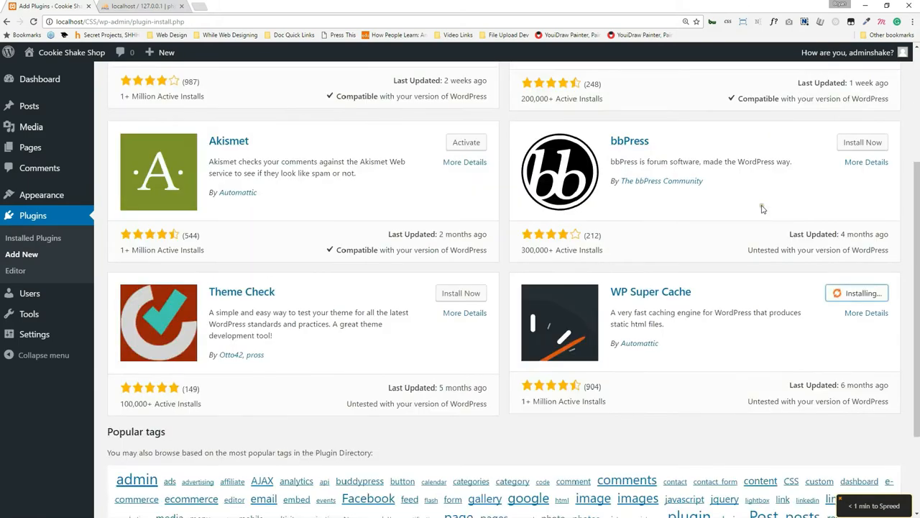
scroll(762, 209, up, 4)
click(791, 116)
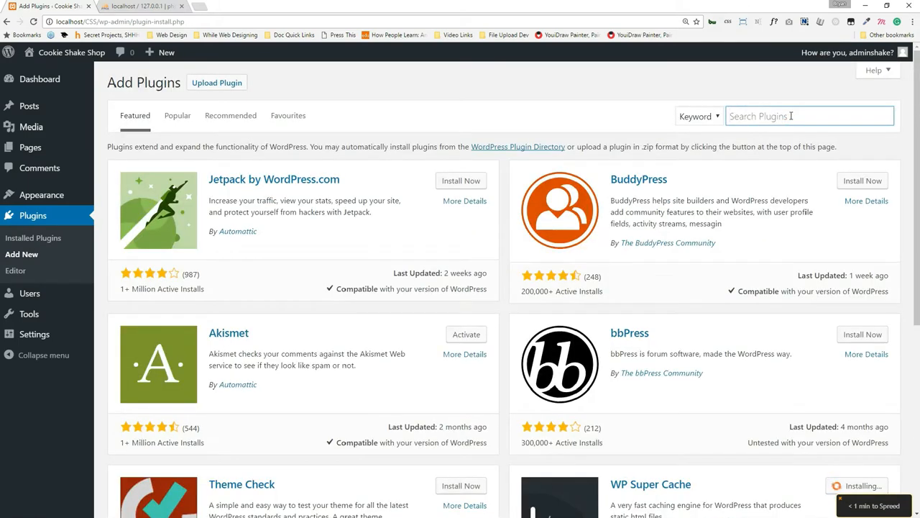
Search plugins for 'child theme' and install Child Theme Configurator.
text(ch)
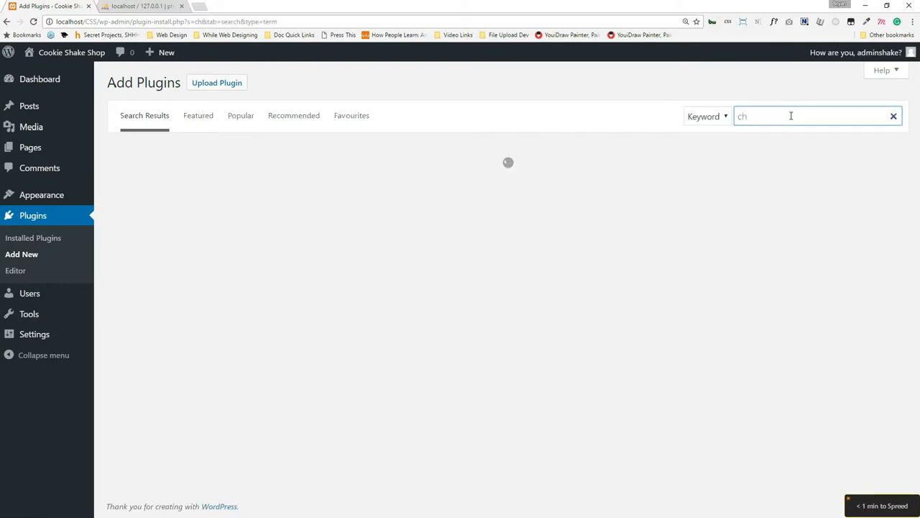
text(ild theme)
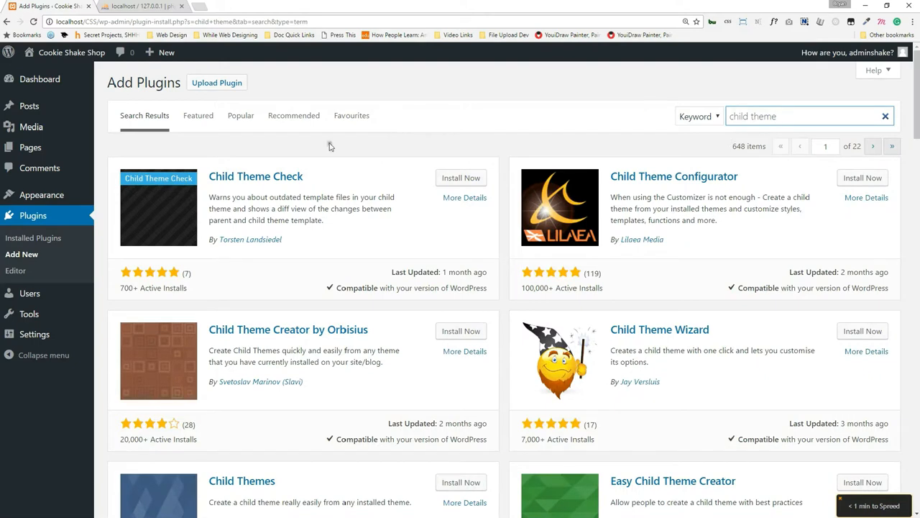
click(849, 179)
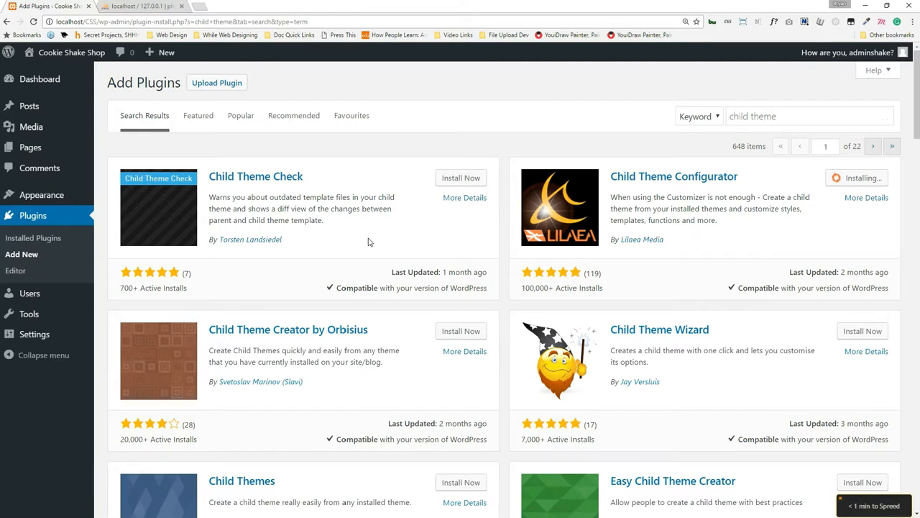
triple_click(764, 116)
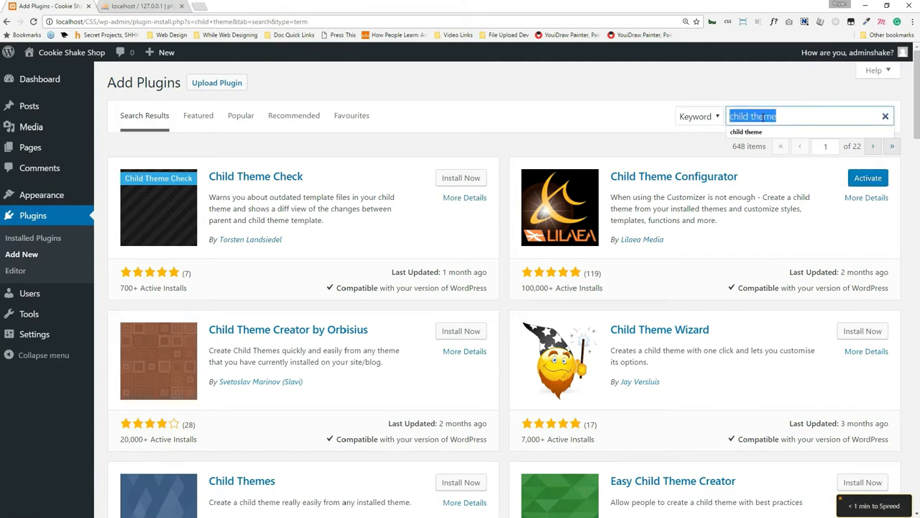
Search plugins for 'wordpress security' and install Wordfence Security.
text(wordpress secu)
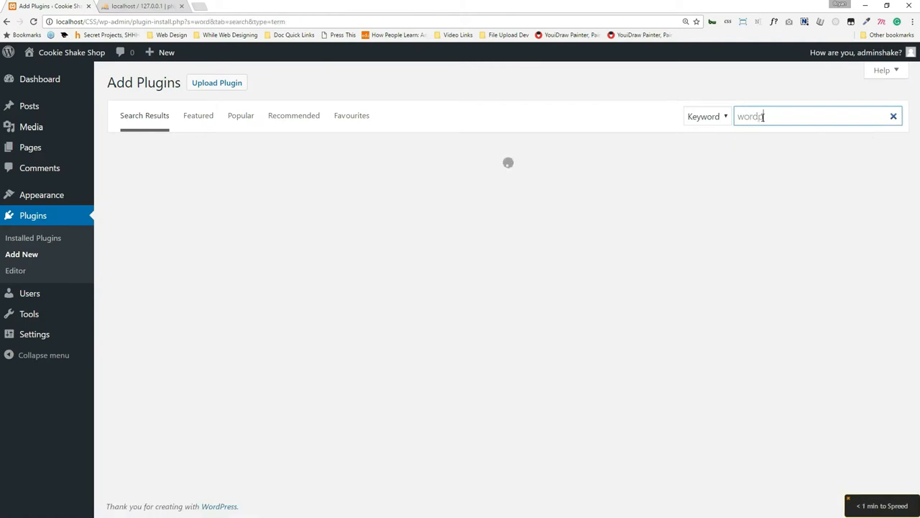
text(rity)
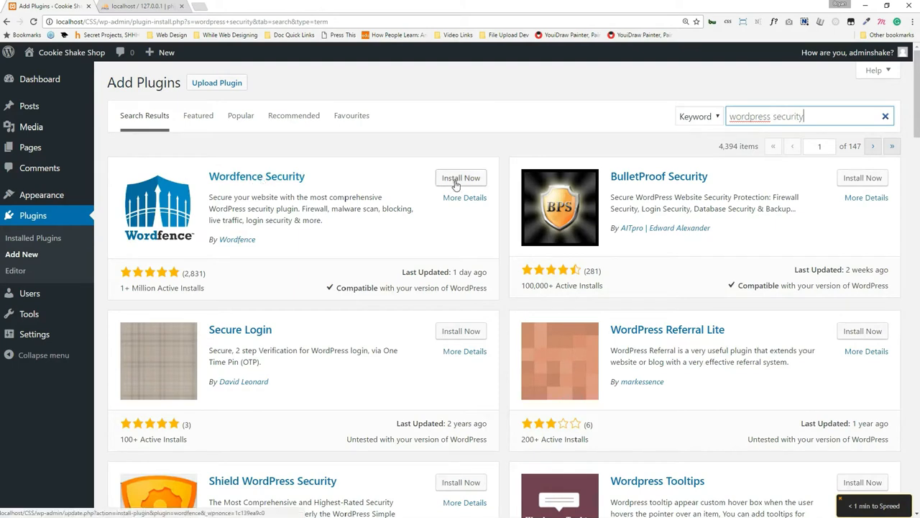
click(458, 179)
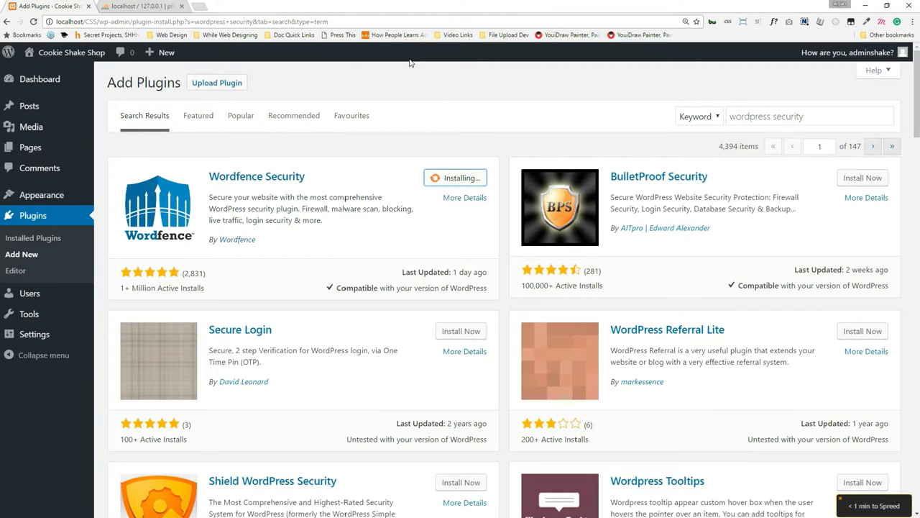
click(751, 116)
Replace the plugin search term with 'woocommerce'.
triple_click(750, 116)
text(woo)
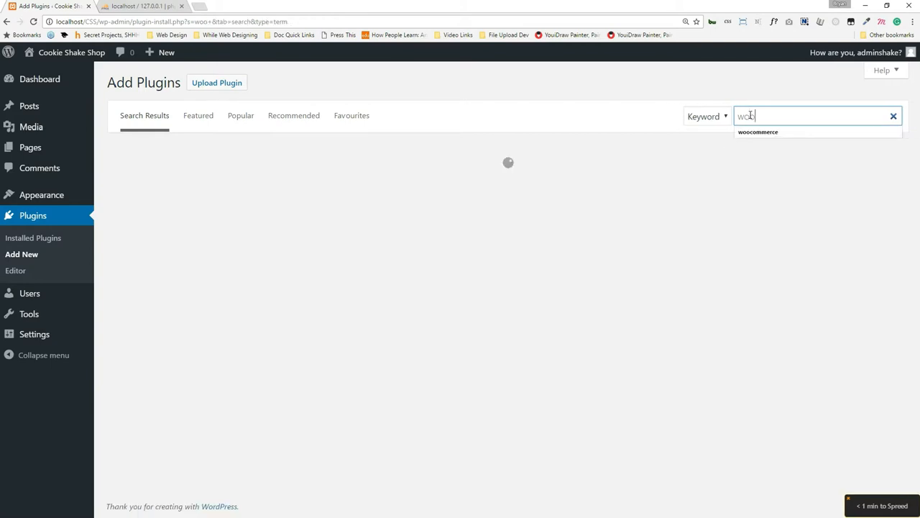
text(c)
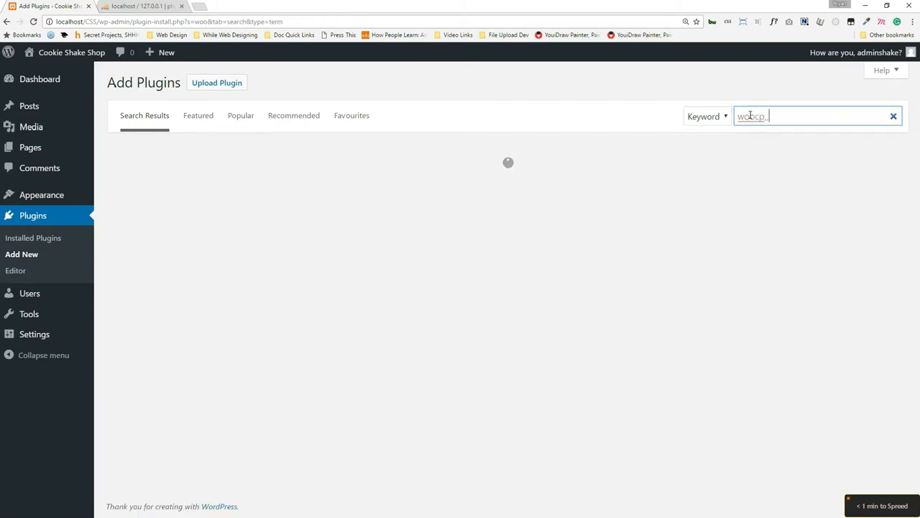
text(ommer)
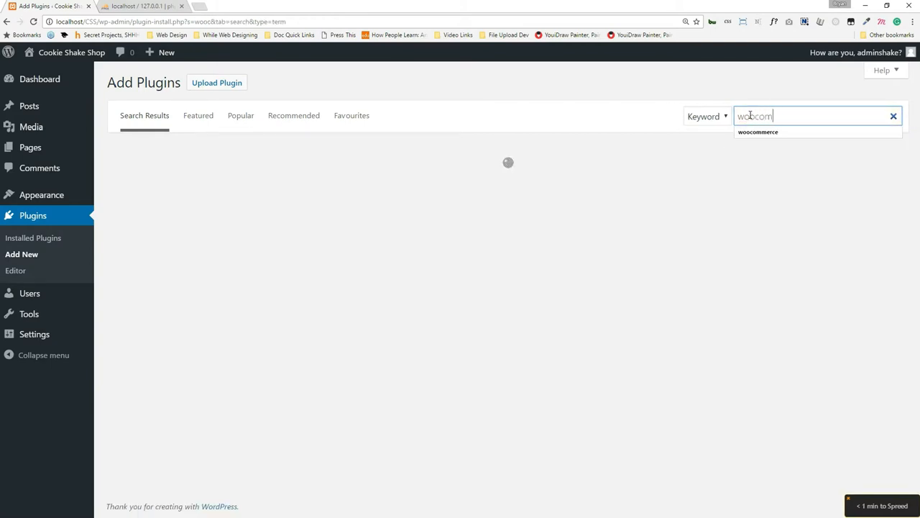
text(ce)
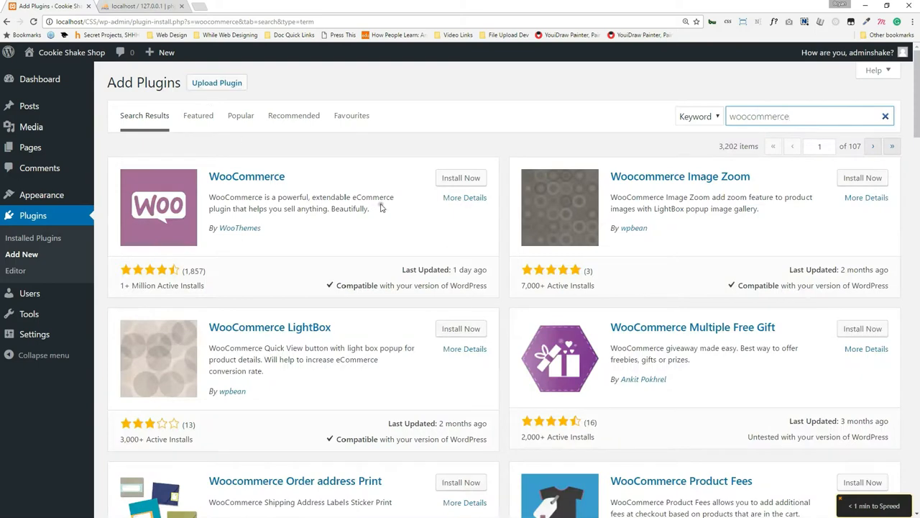
click(447, 179)
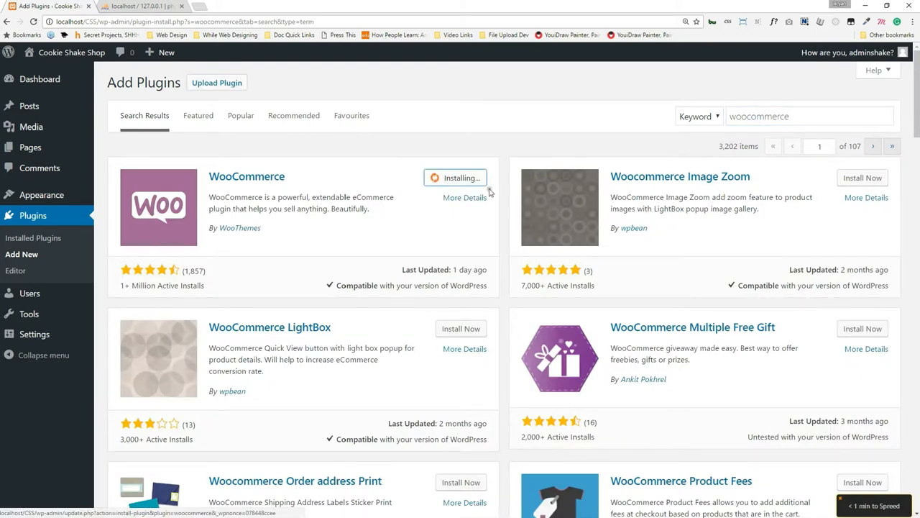
scroll(404, 227, down, 3)
scroll(404, 227, down, 4)
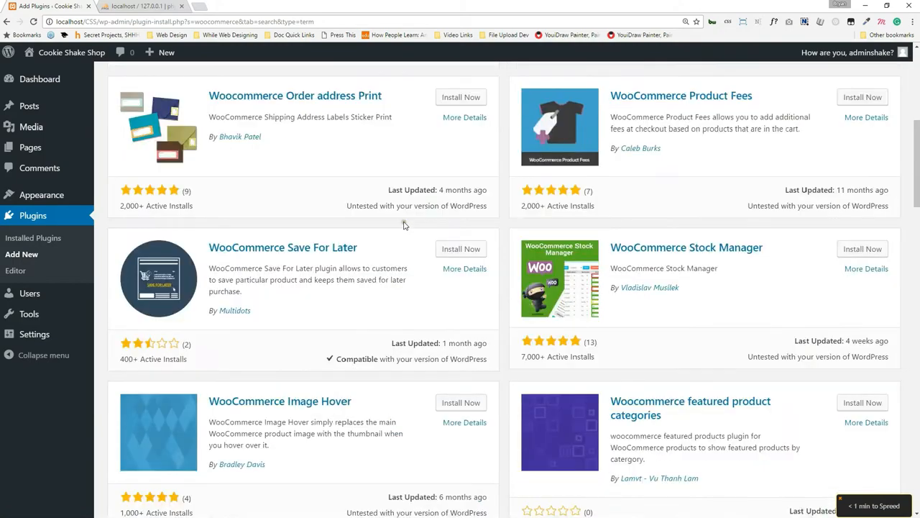
scroll(404, 226, down, 3)
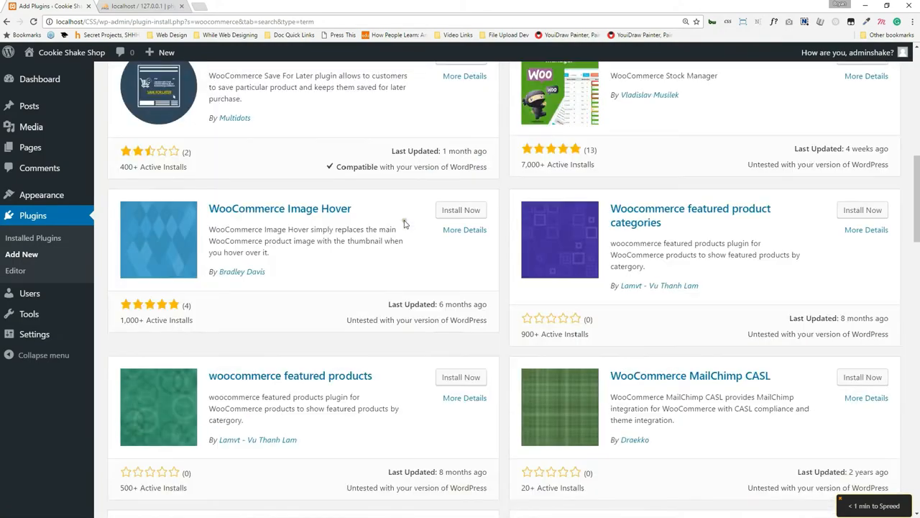
scroll(402, 225, up, 10)
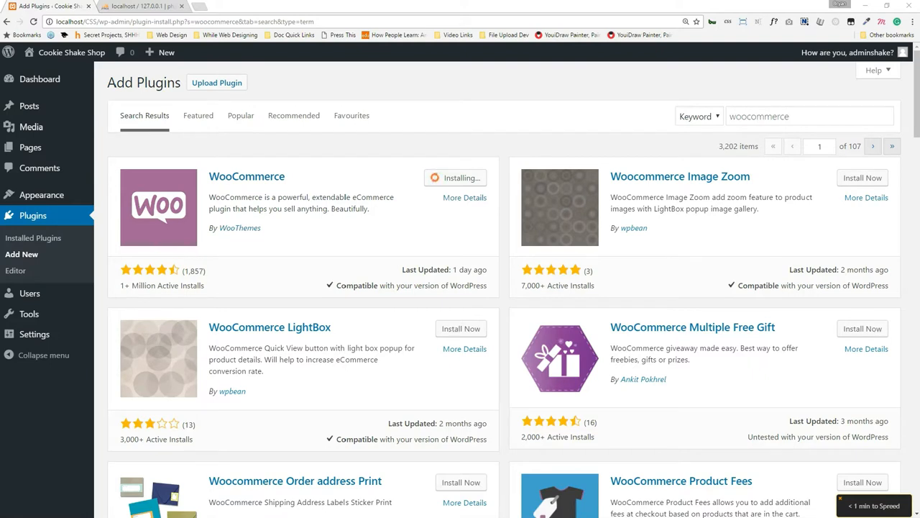
Open elegantthemes.com in a new Chrome tab, dismiss its Special Offer pop-up and browse the homepage.
click(205, 8)
text(ele)
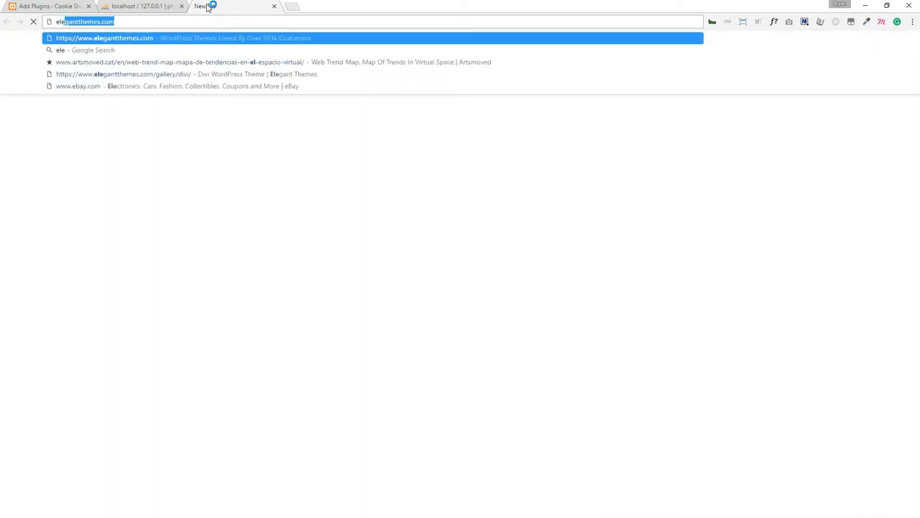
key(Return)
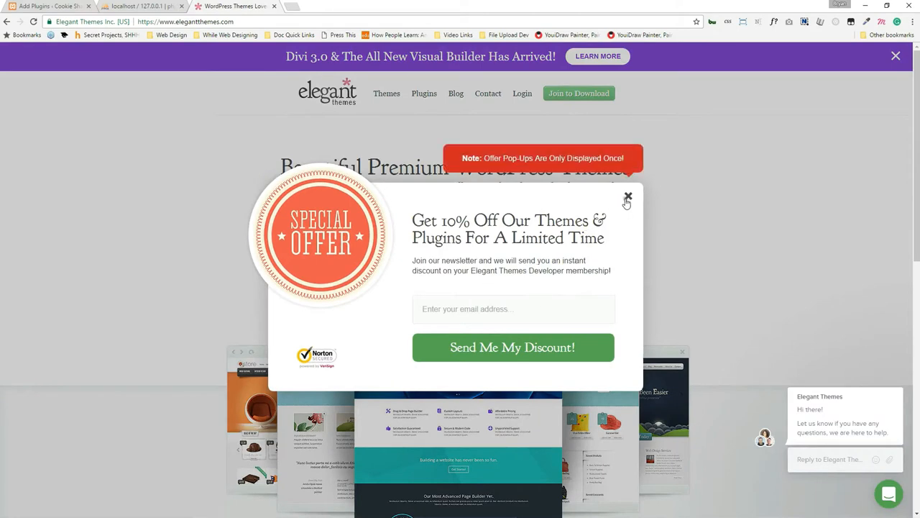
click(627, 199)
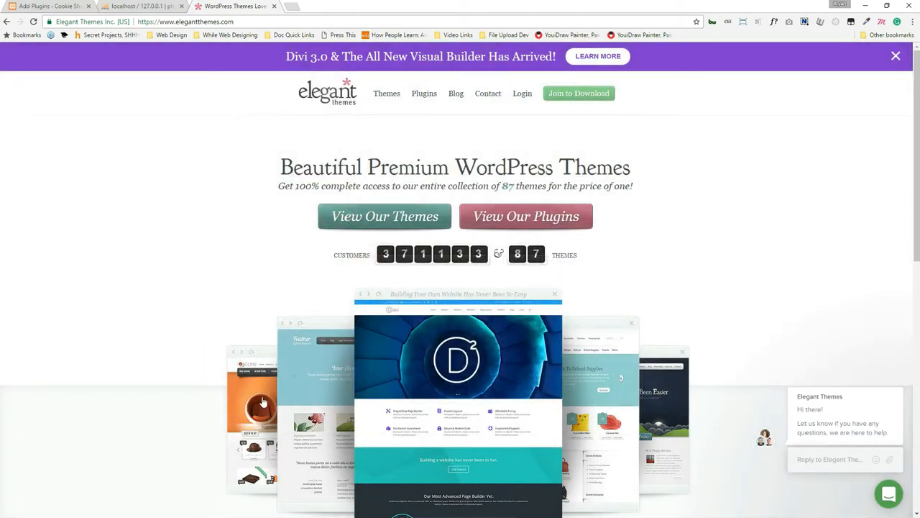
scroll(251, 332, down, 3)
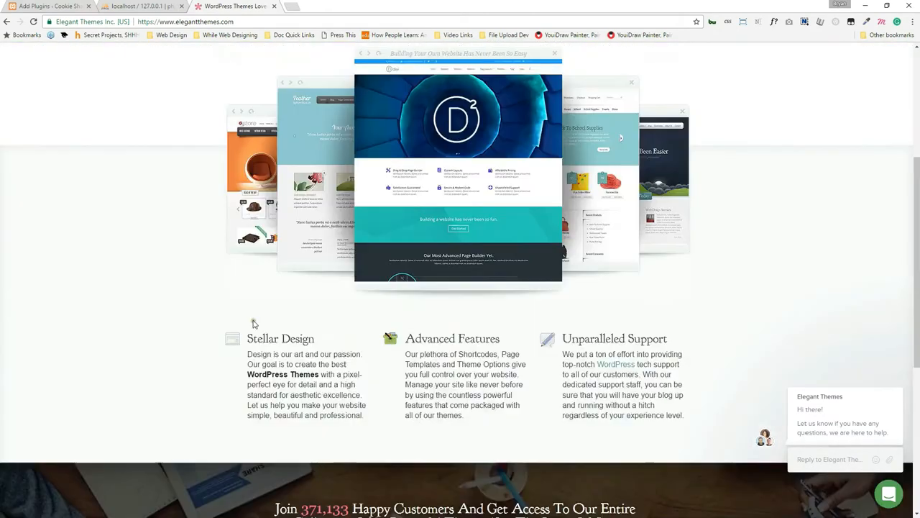
scroll(248, 302, up, 3)
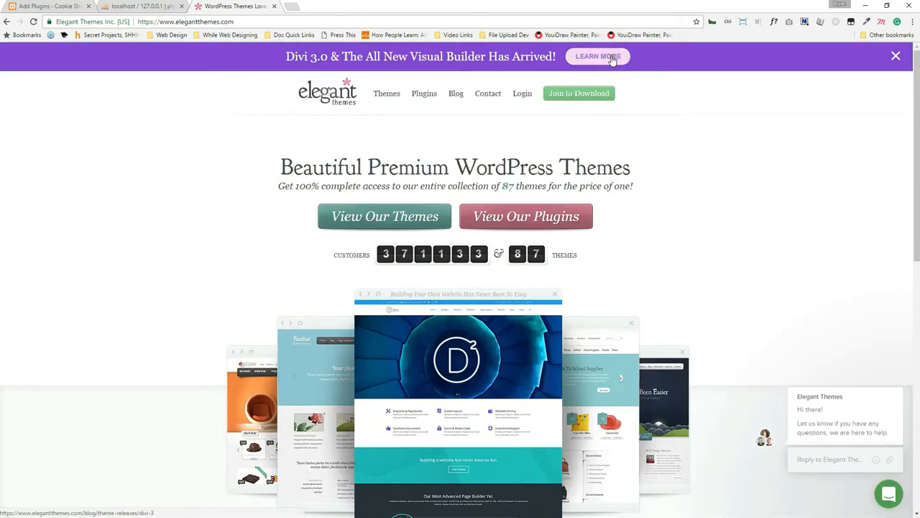
scroll(495, 209, down, 1)
scroll(482, 198, down, 4)
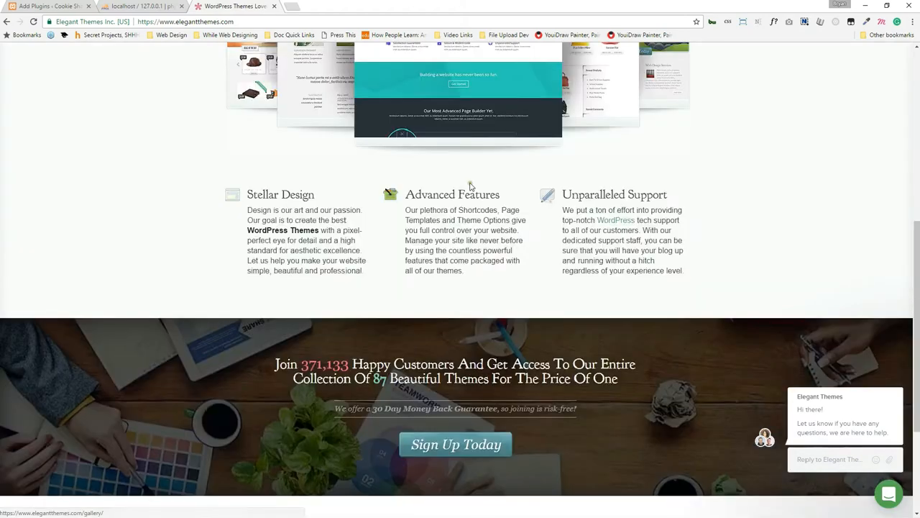
scroll(471, 186, up, 5)
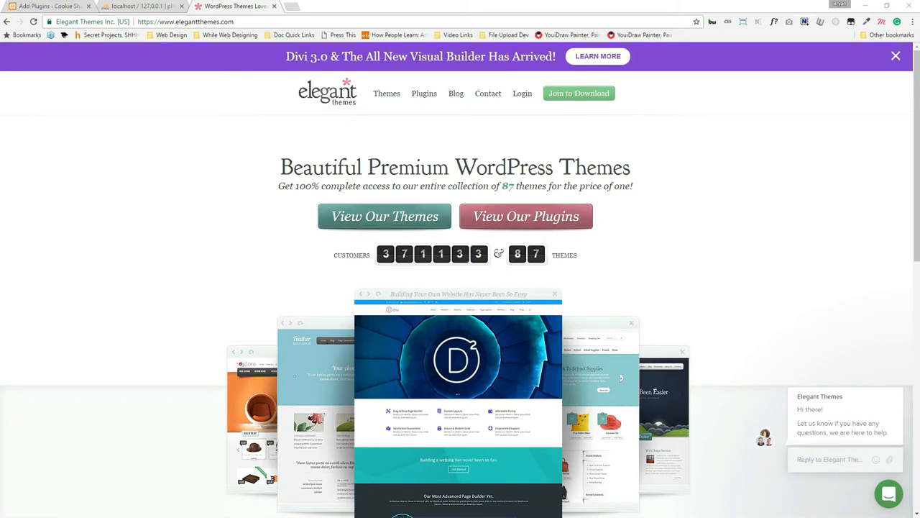
Open the XAMPP htdocs folder in Explorer, peek into wpDemo, and search htdocs for 'divi'.
key(alt+Tab)
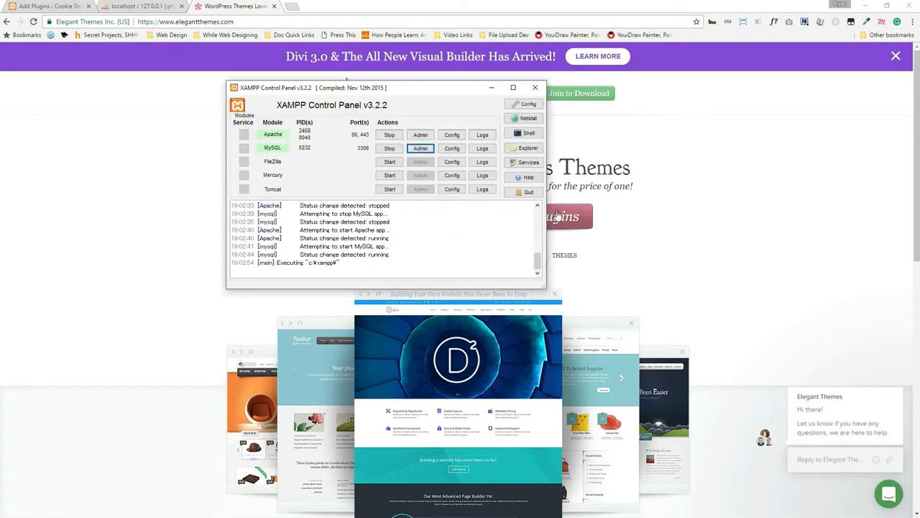
click(529, 148)
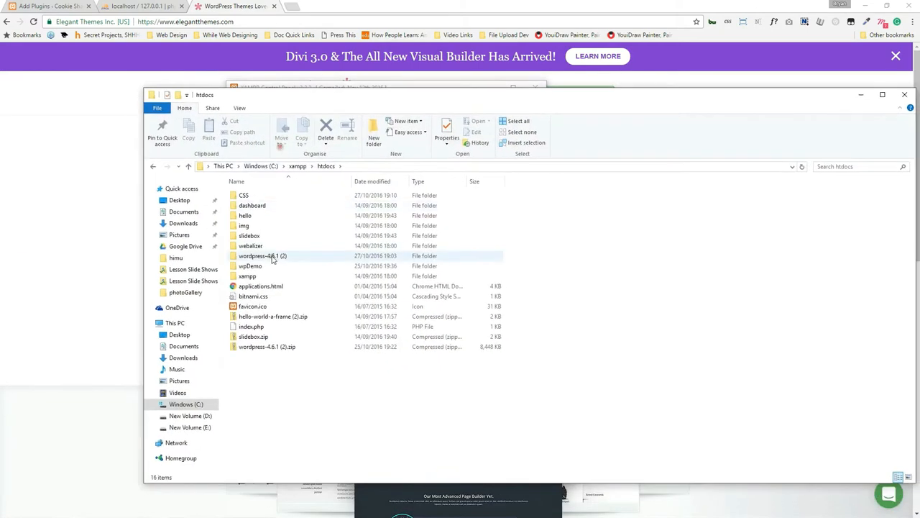
double_click(280, 266)
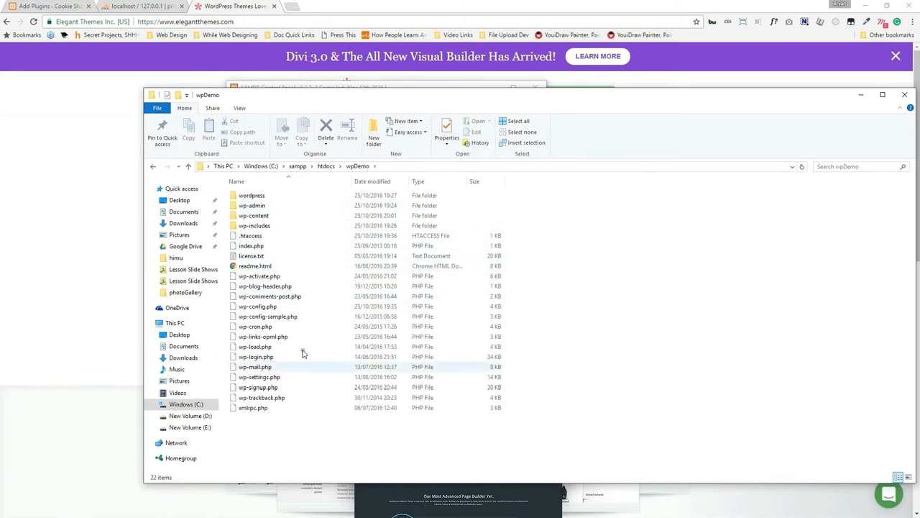
click(327, 166)
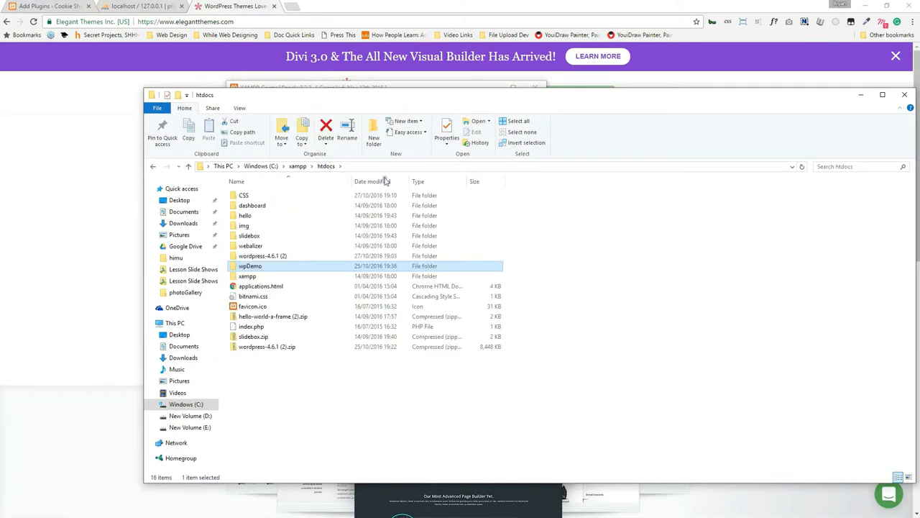
click(839, 166)
text(divi)
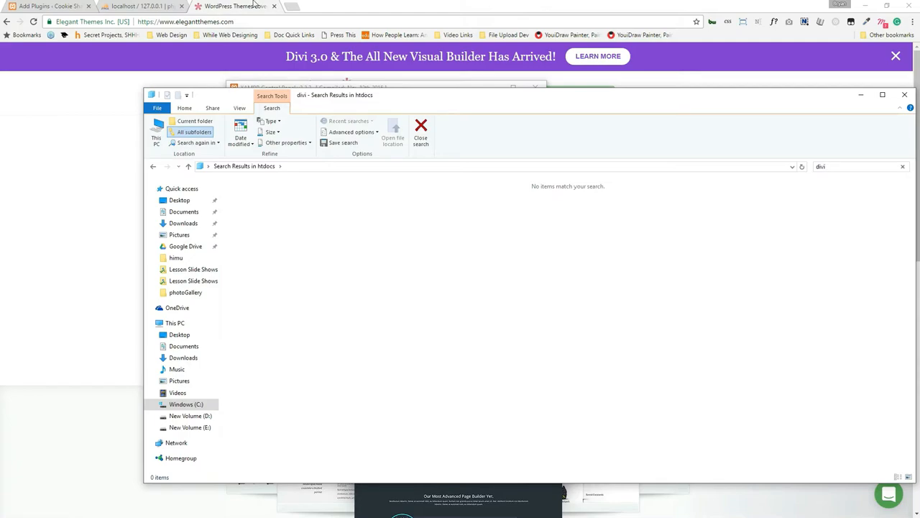
With no divi matches found, open Google Drive in Explorer to look for the theme.
mouse_move(357, 4)
mouse_down()
mouse_move(361, 150)
mouse_move(360, 1)
mouse_up()
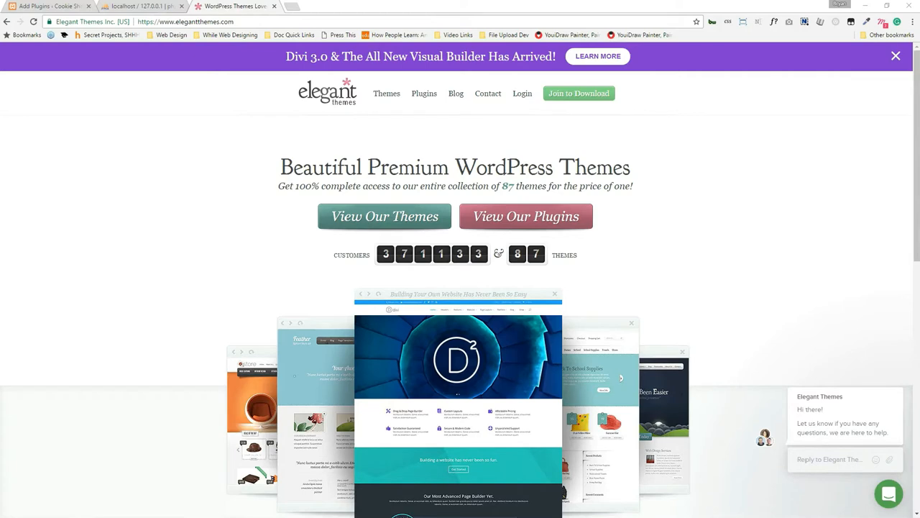
key(alt+Tab)
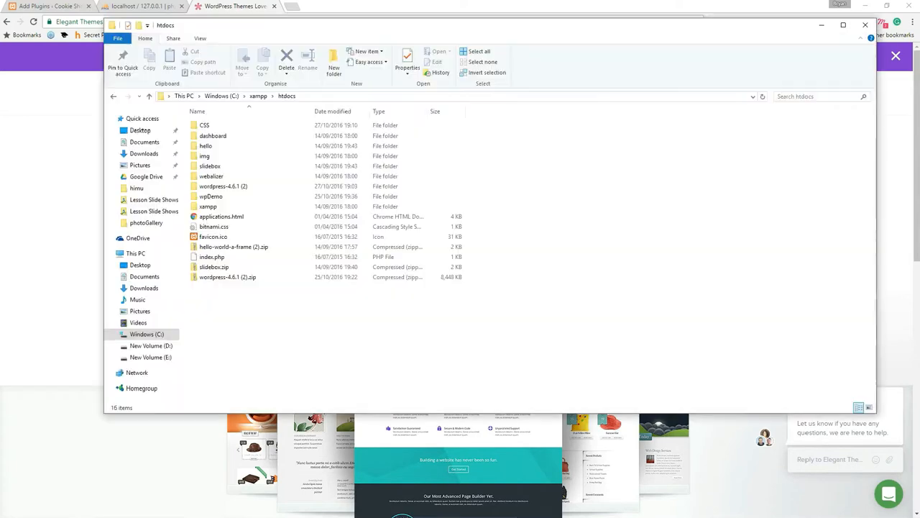
click(149, 177)
key(alt+Tab)
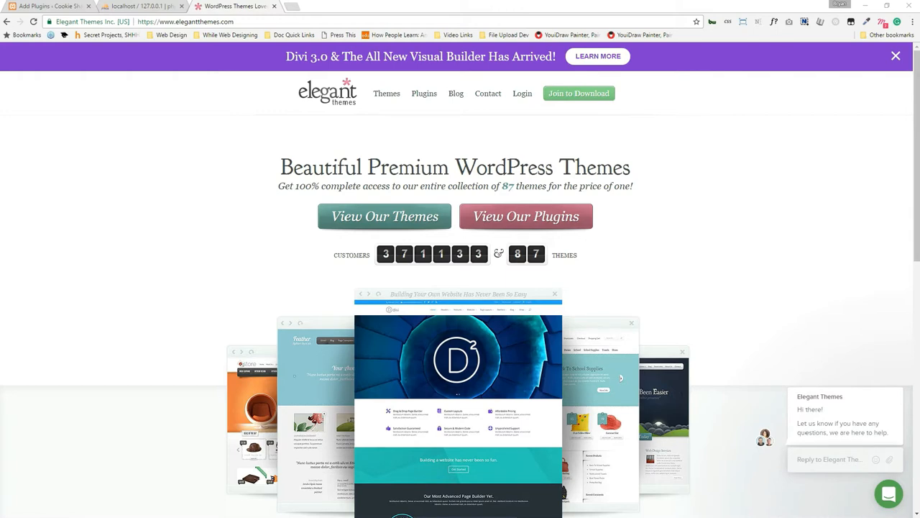
Snap Chrome to the left half and the folder holding Divi.zip to the right half.
drag(420, 83, 902, 212)
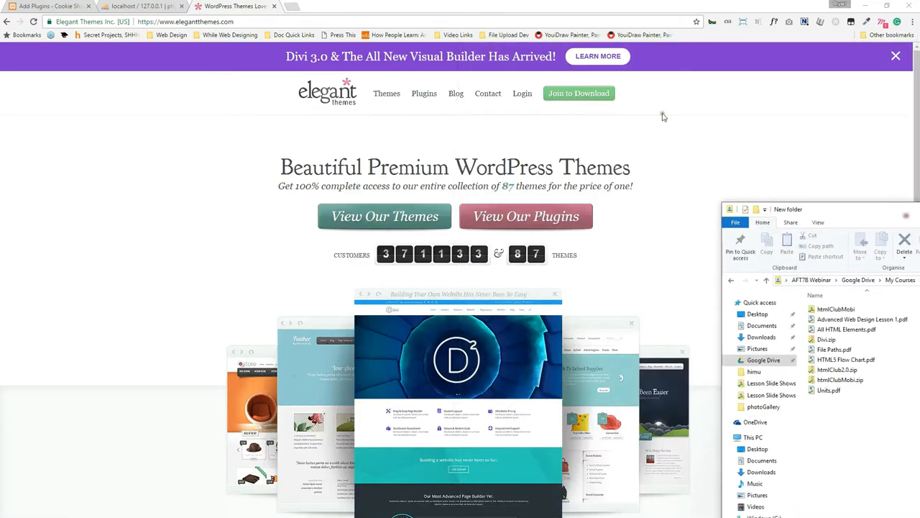
drag(484, 5, 0, 165)
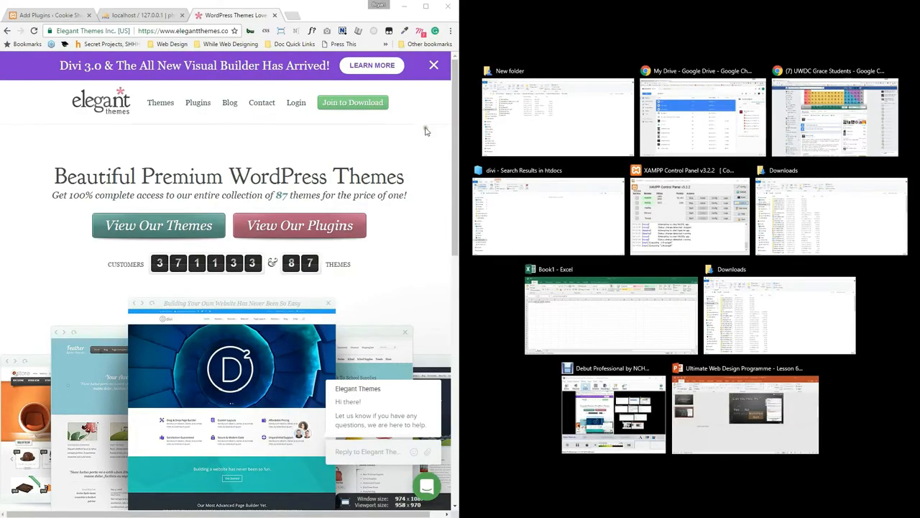
click(334, 7)
drag(842, 212, 919, 213)
Retry the failed WooCommerce install on Add Plugins, then go to Appearance > Themes.
click(36, 14)
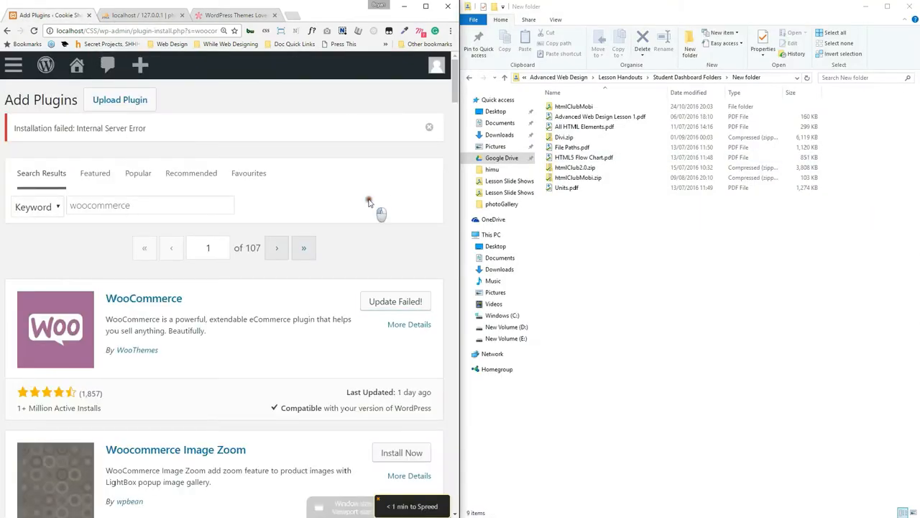
click(396, 304)
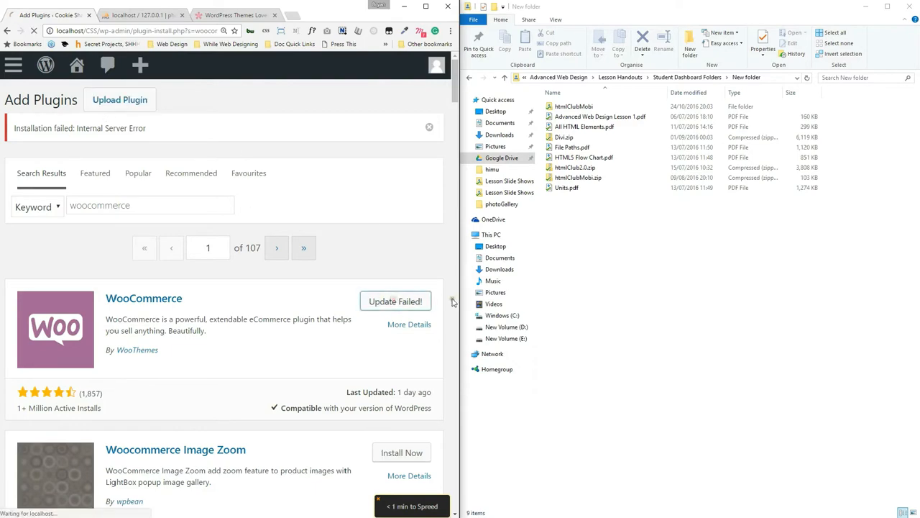
drag(460, 286, 688, 292)
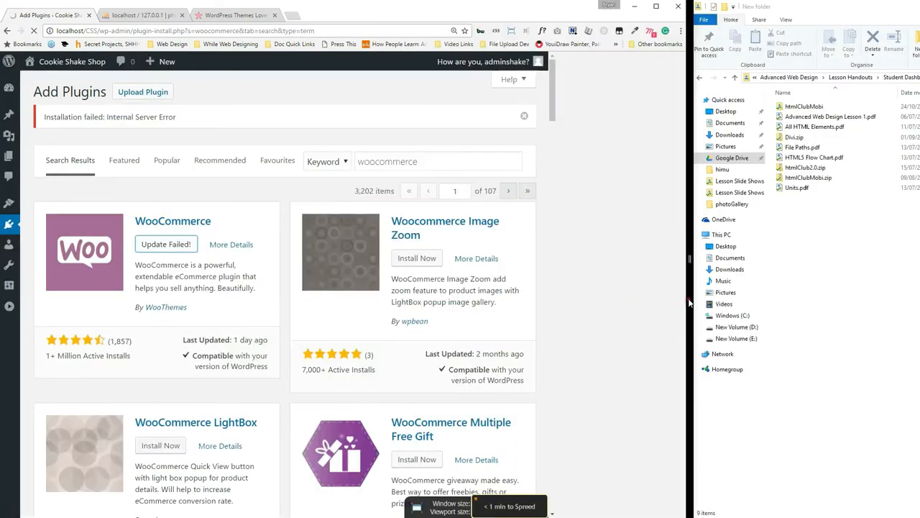
click(337, 242)
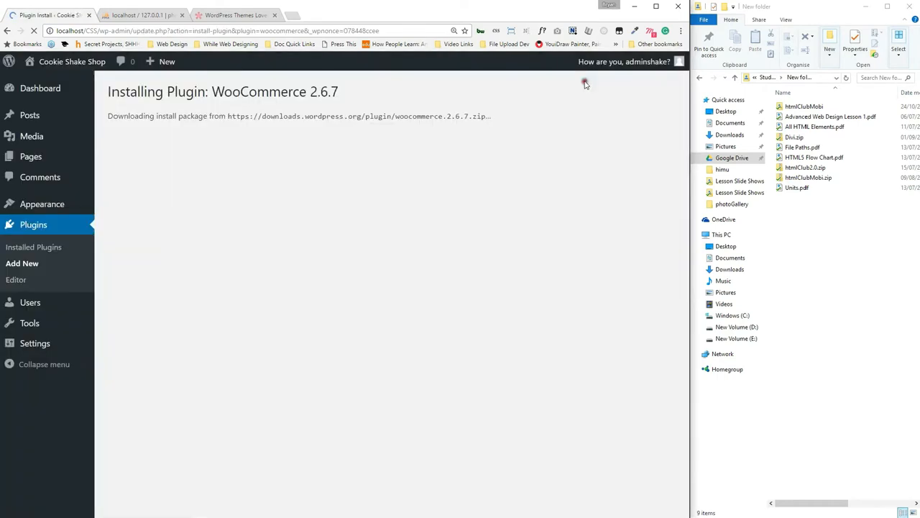
click(115, 209)
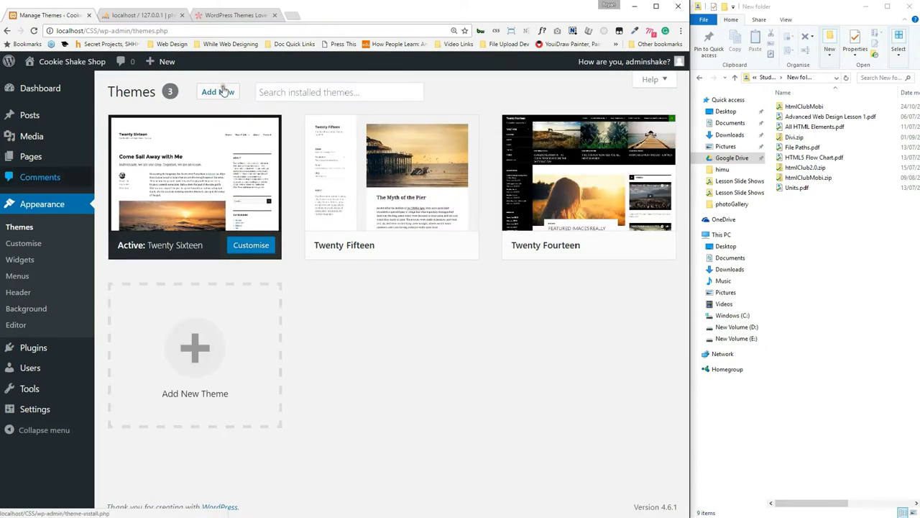
Upload Divi.zip through Add New > Upload Theme and install it, hitting the upload_max_filesize error.
click(223, 91)
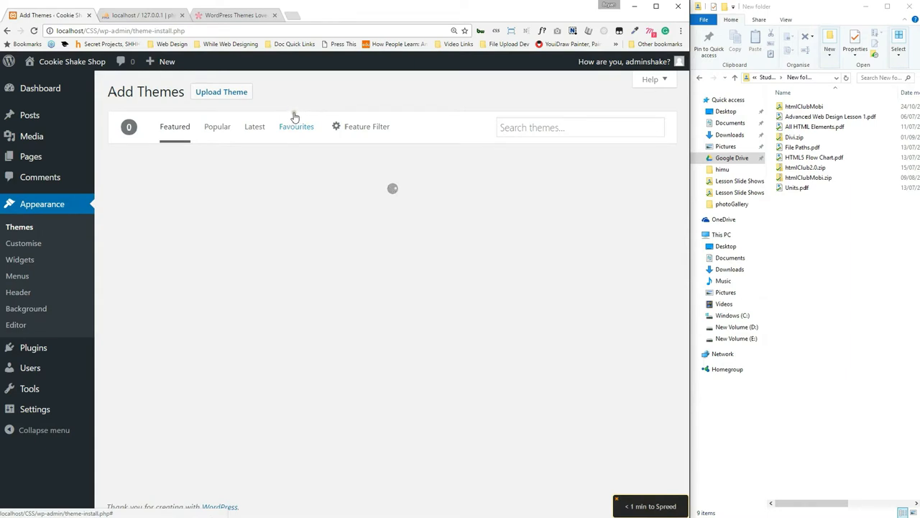
click(237, 92)
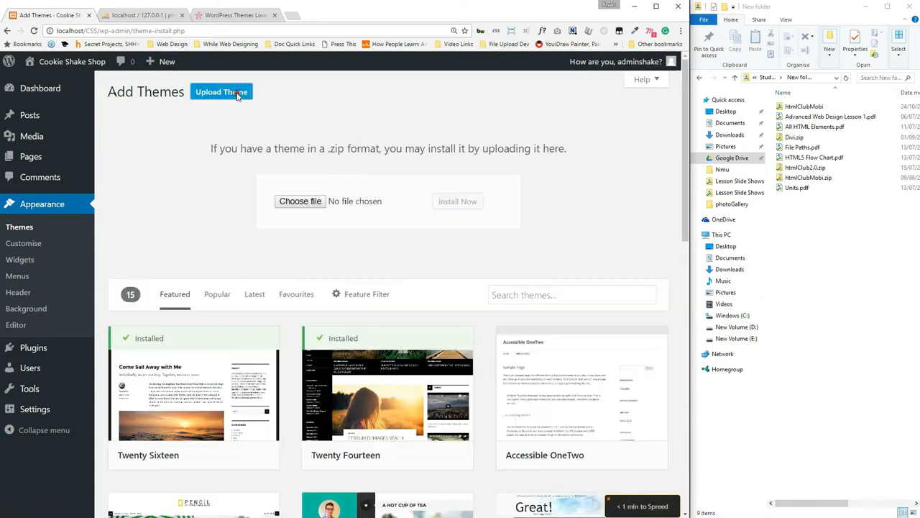
drag(793, 137, 299, 203)
click(464, 202)
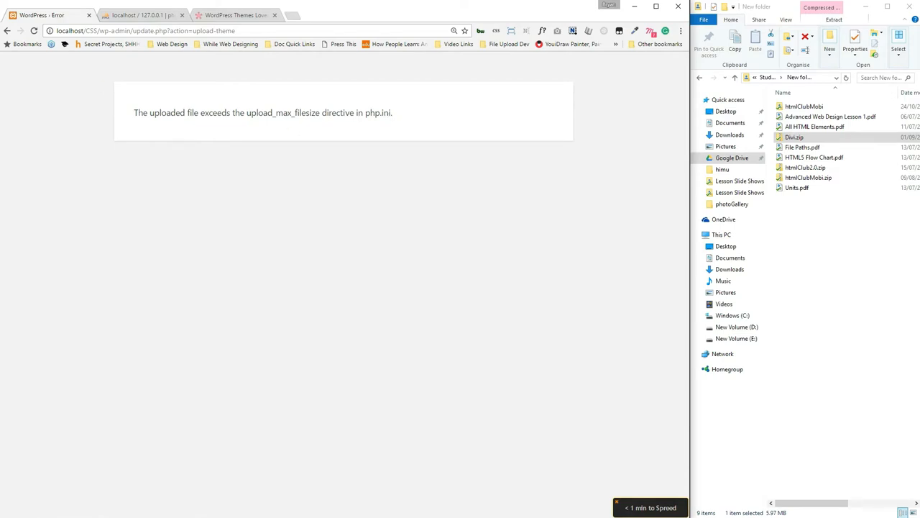
Maximize the folder window and reopen New folder from Student Dashboard Folders.
key(alt+Tab)
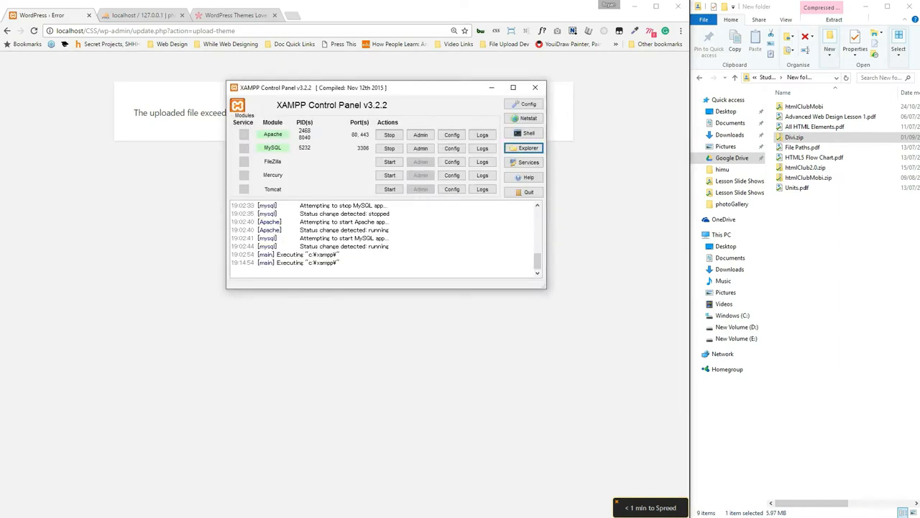
click(881, 412)
click(150, 274)
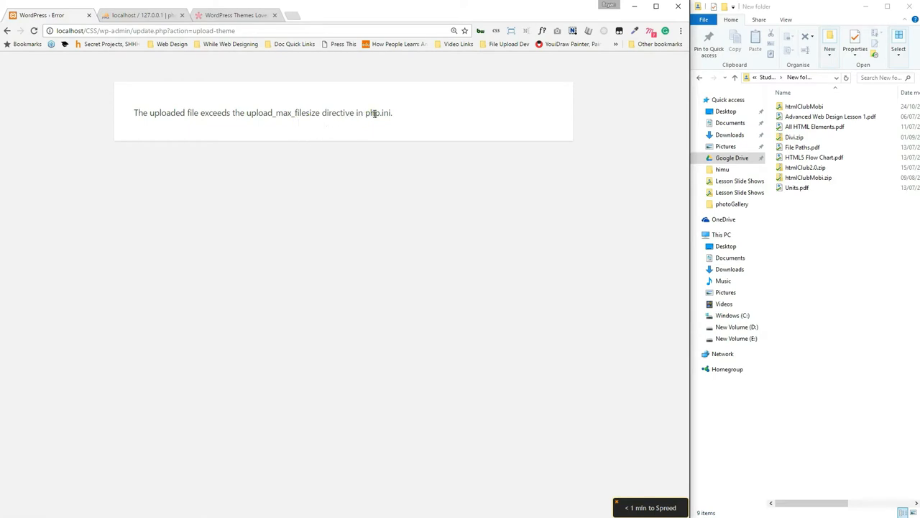
click(889, 6)
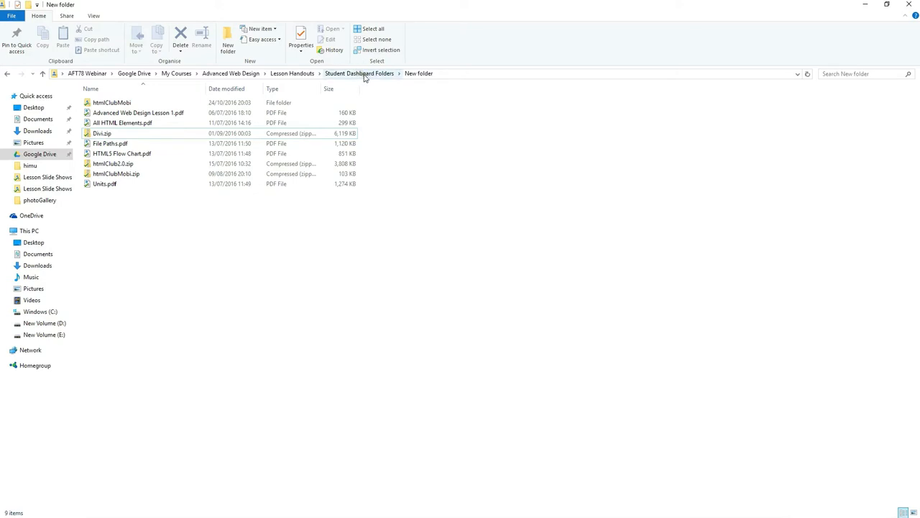
click(363, 74)
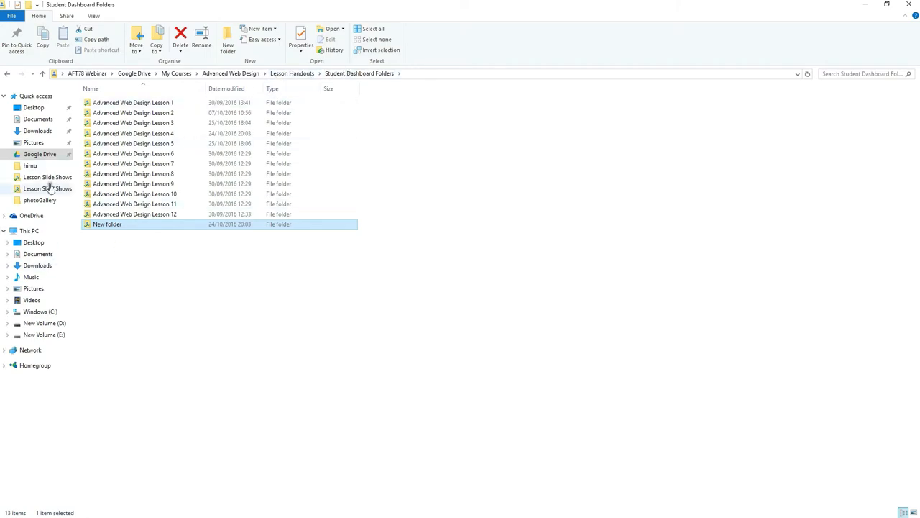
double_click(108, 222)
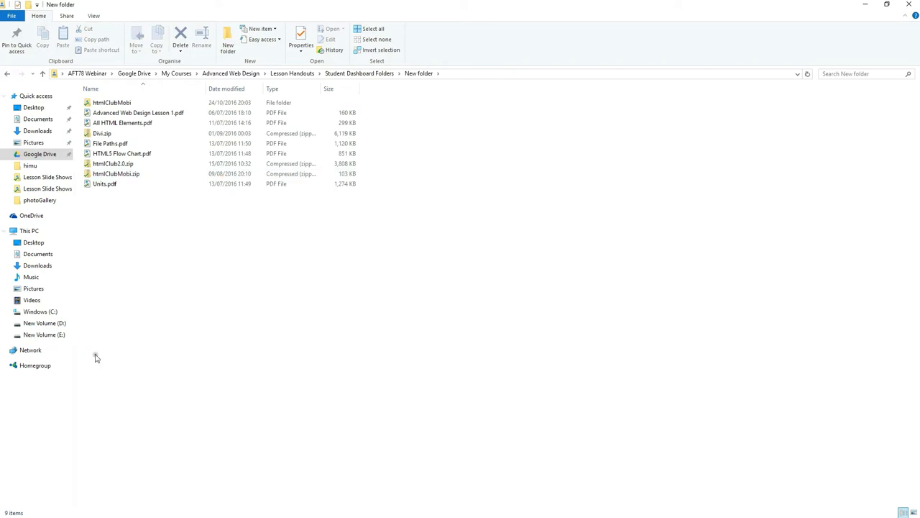
Close the empty divi search results window and open C:\xampp from the XAMPP Control Panel.
drag(455, 2, 544, 263)
click(821, 234)
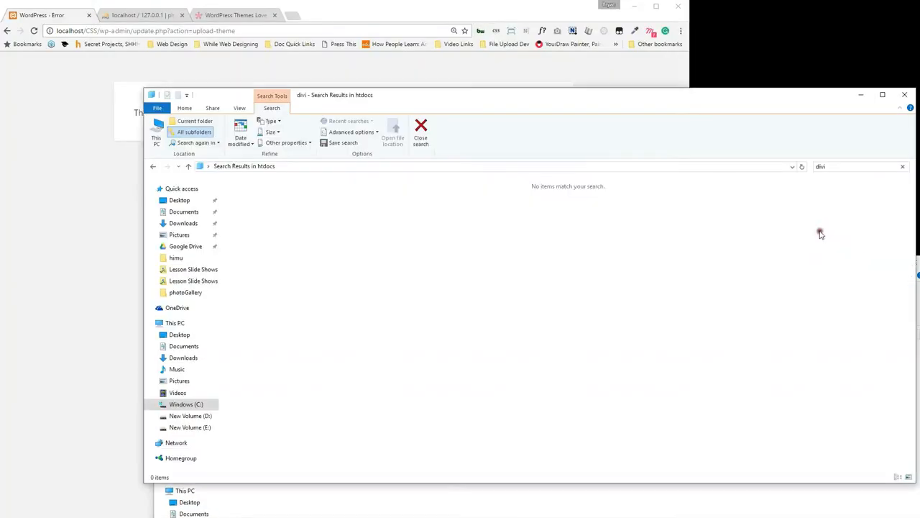
click(904, 94)
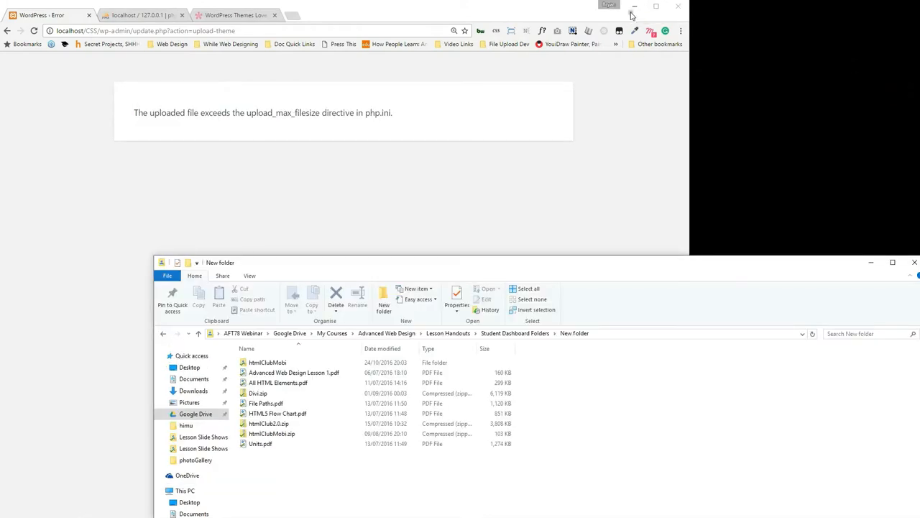
drag(614, 259, 579, 121)
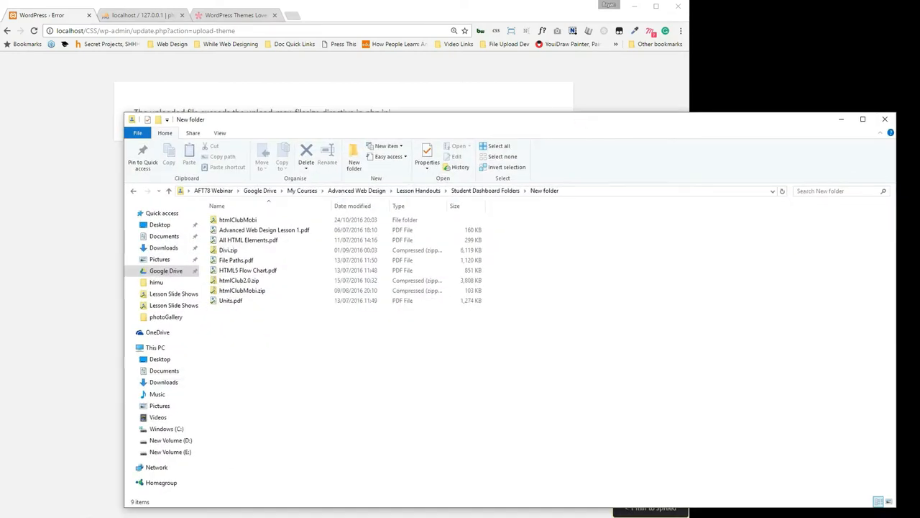
click(530, 148)
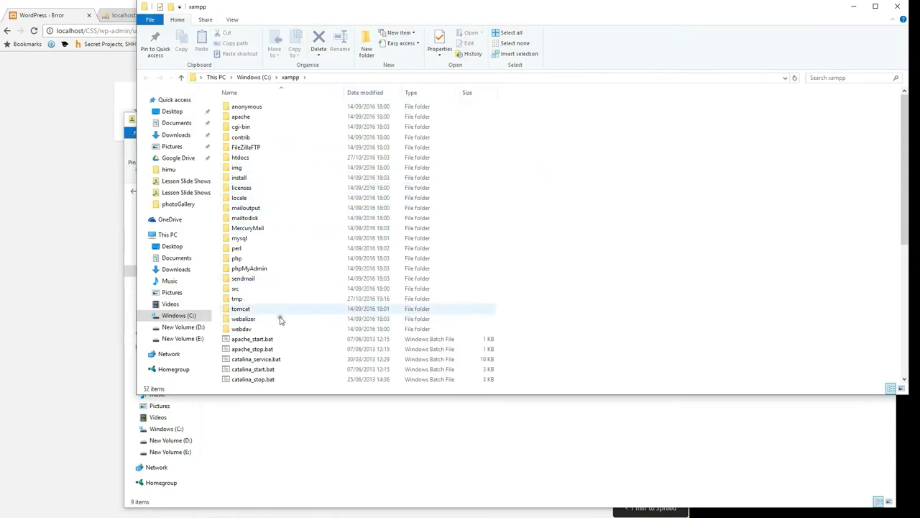
Switch the C:\xampp folder to a large icons view.
double_click(251, 260)
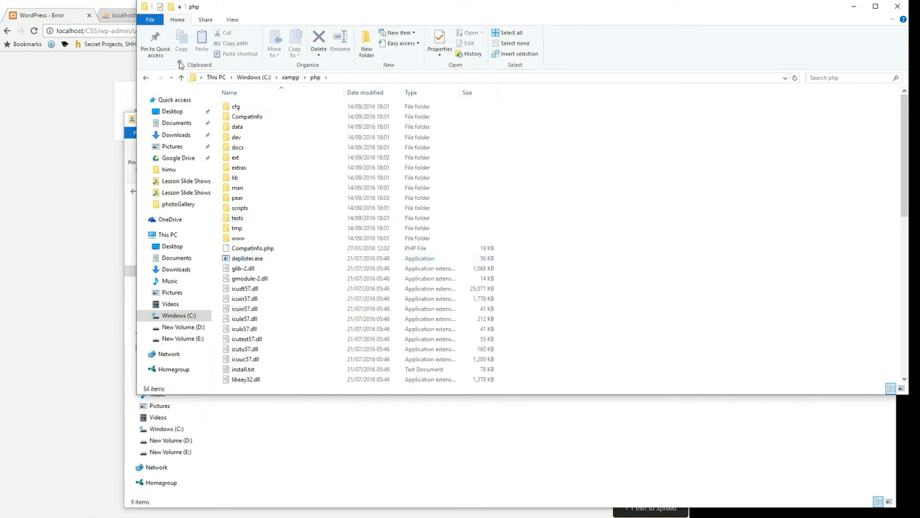
click(145, 77)
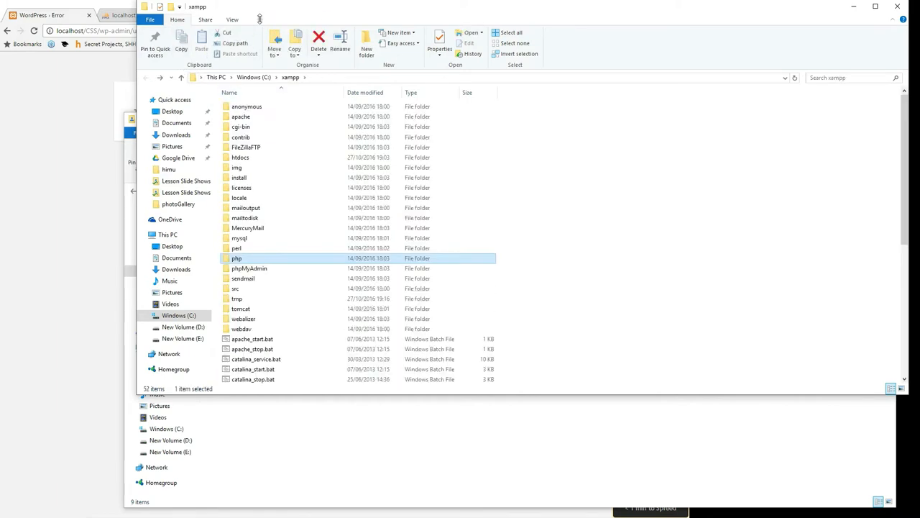
click(232, 19)
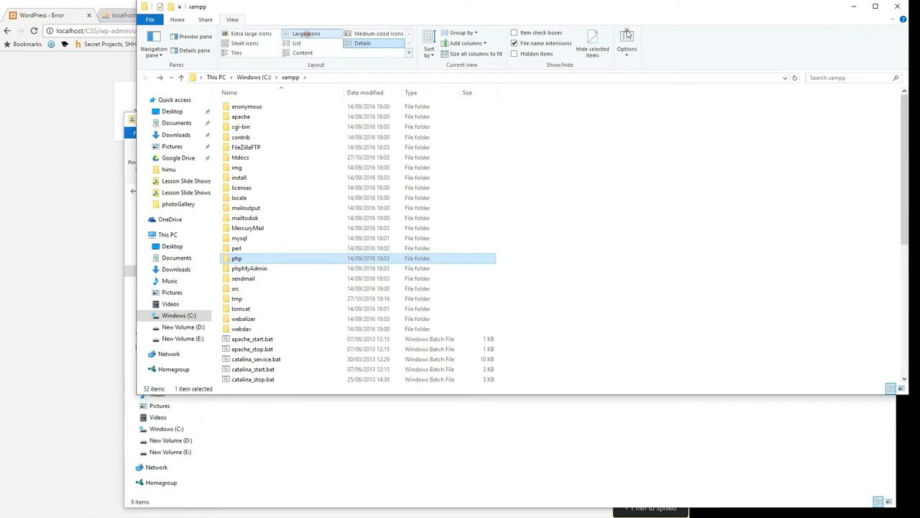
click(305, 34)
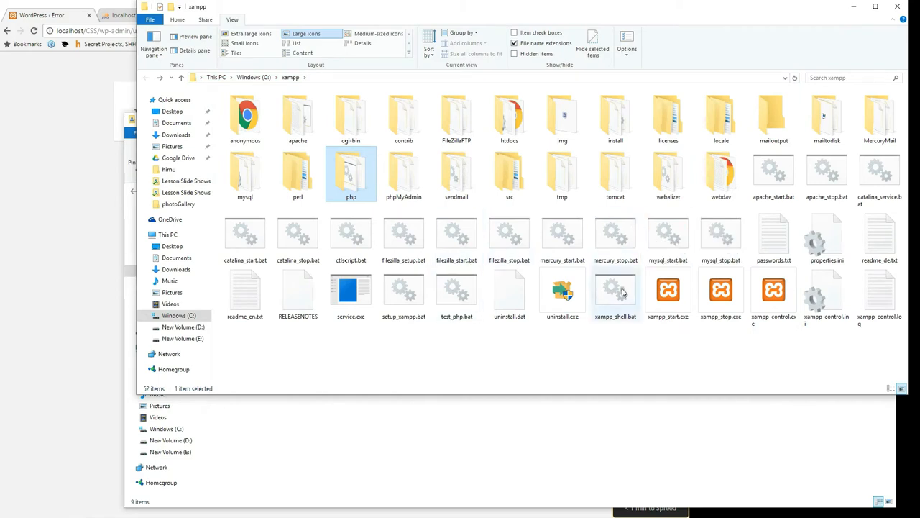
Open php.ini from the C:\xampp\php folder with Edit with Notepad++.
double_click(357, 170)
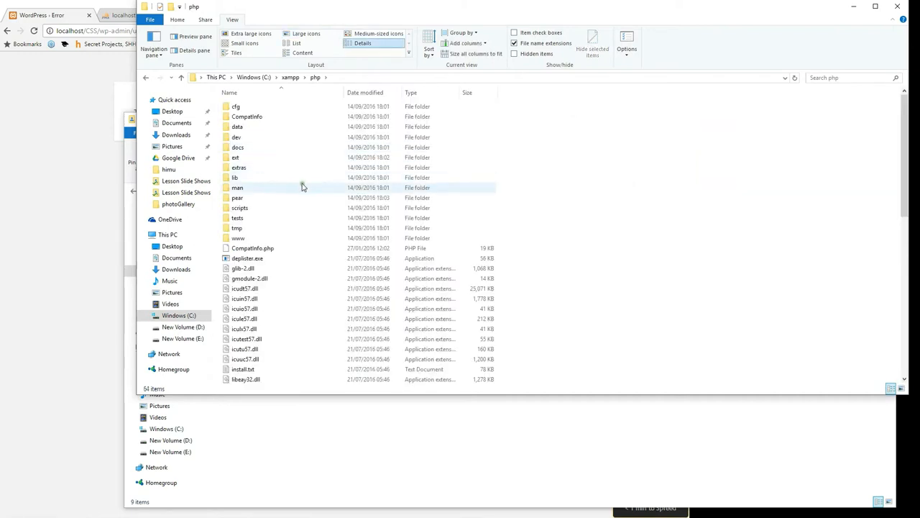
scroll(301, 192, down, 5)
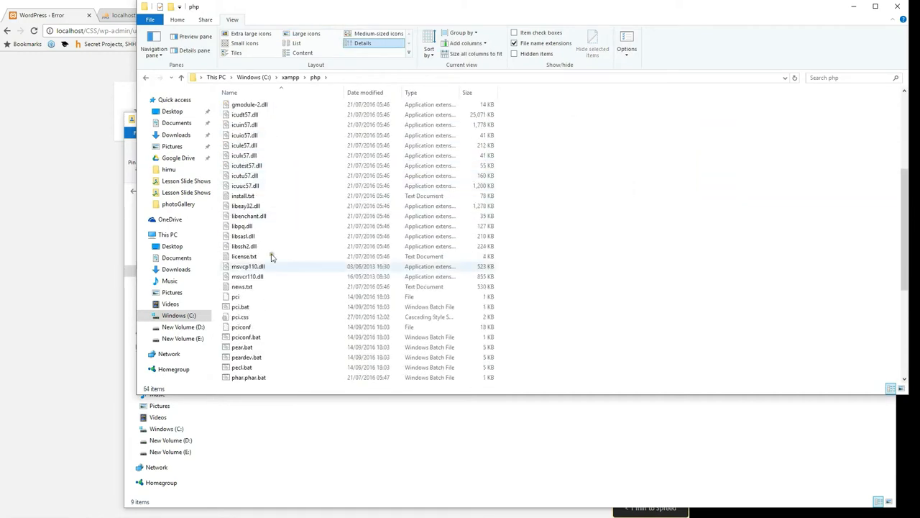
scroll(271, 269, down, 3)
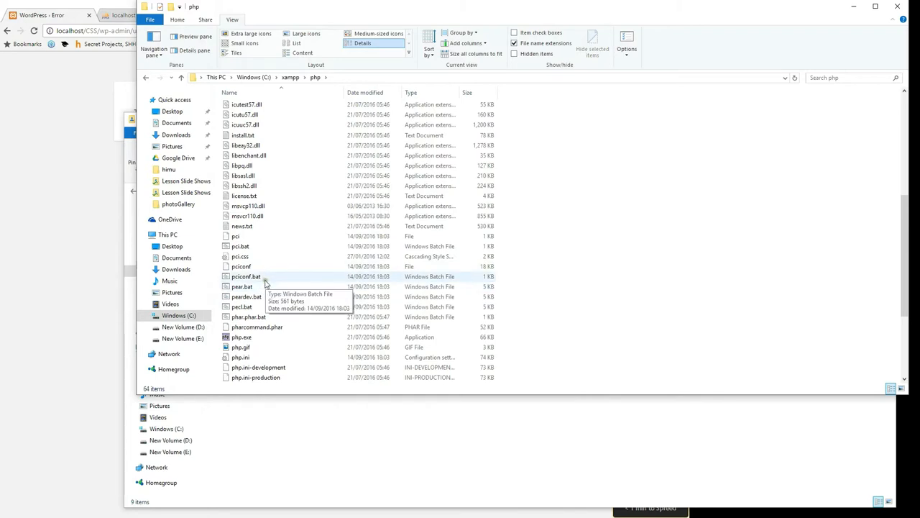
scroll(263, 298, down, 1)
click(241, 297)
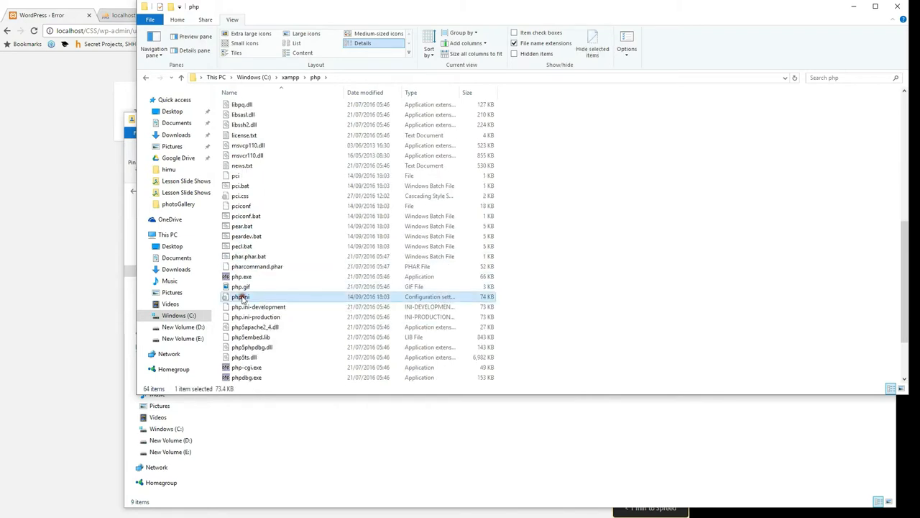
right_click(243, 298)
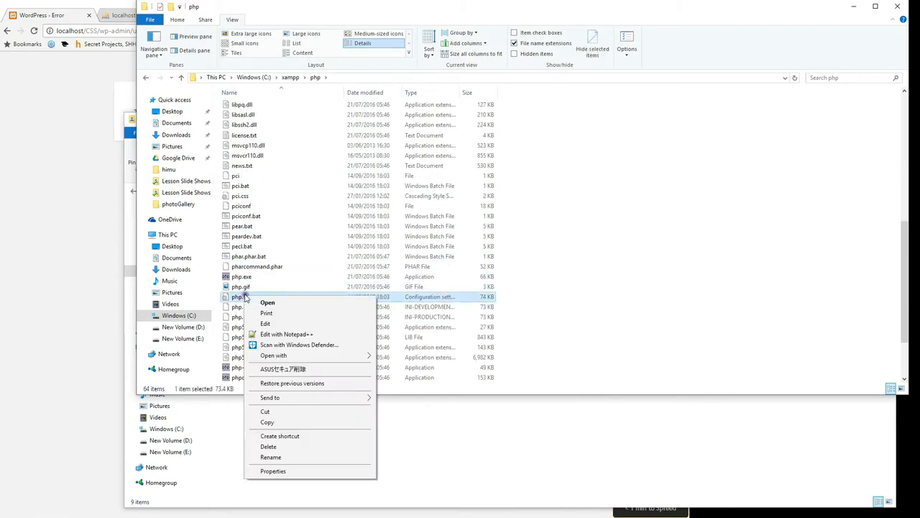
click(307, 334)
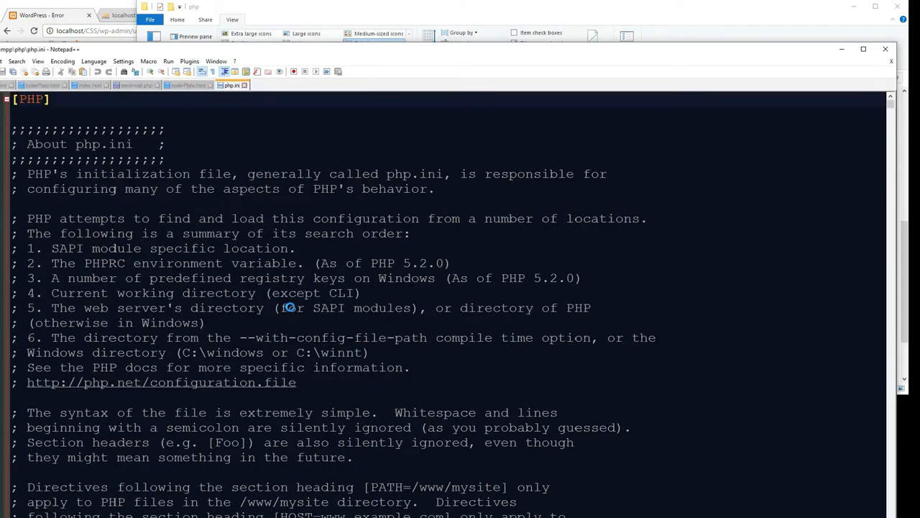
Maximize php.ini in Notepad++ and copy the upload_max_filesize name from the Chrome error.
drag(249, 49, 358, 181)
click(51, 101)
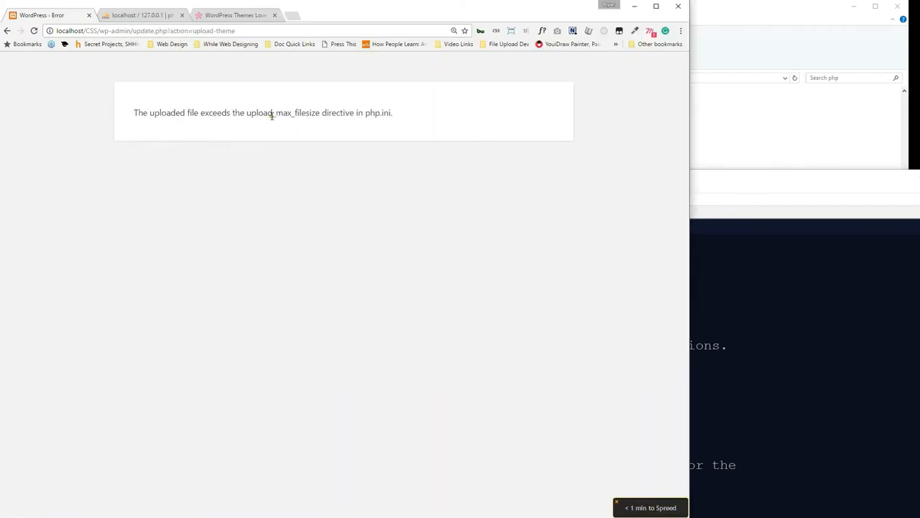
drag(258, 115, 324, 124)
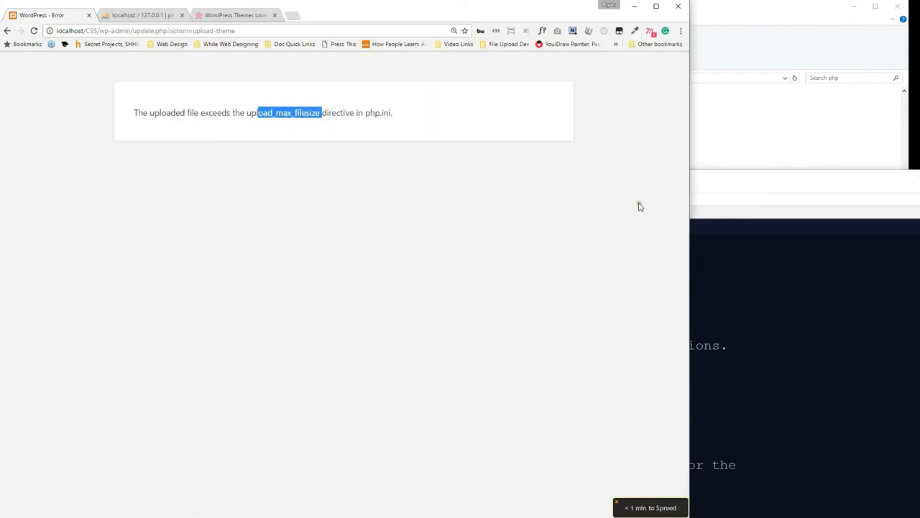
drag(711, 184, 640, 4)
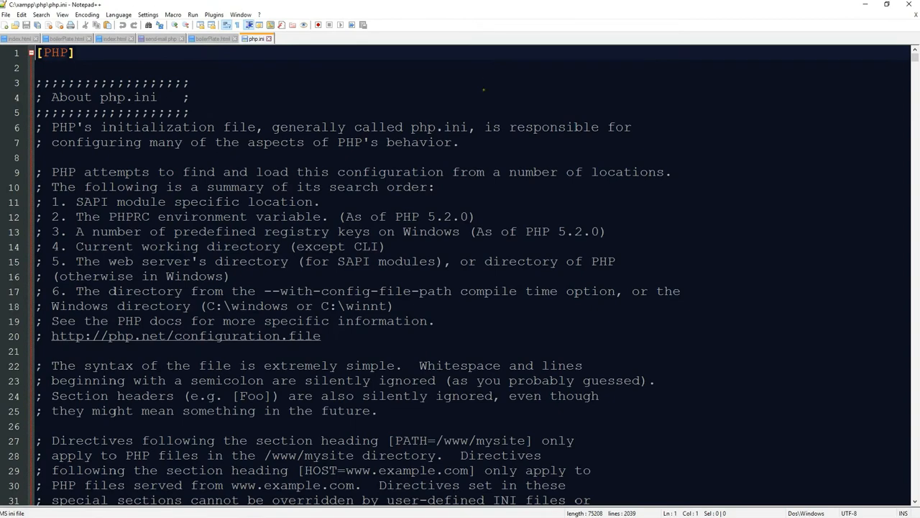
scroll(238, 216, down, 8)
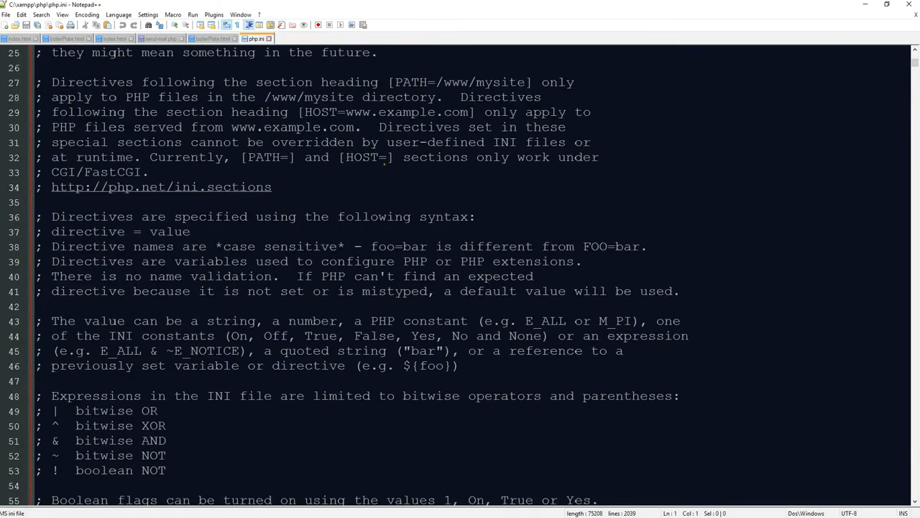
scroll(392, 160, down, 20)
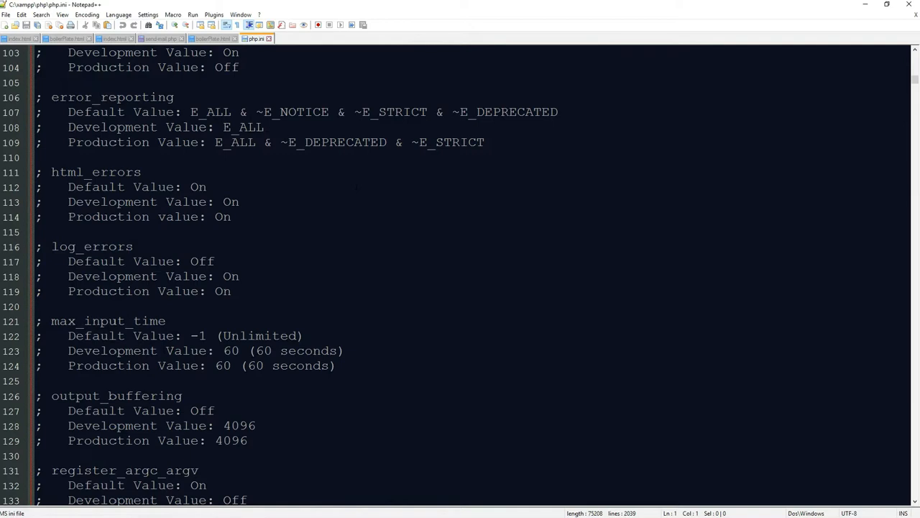
Search php.ini for 'max', stepping through matches down to the memory_limit line.
key(ctrl+f)
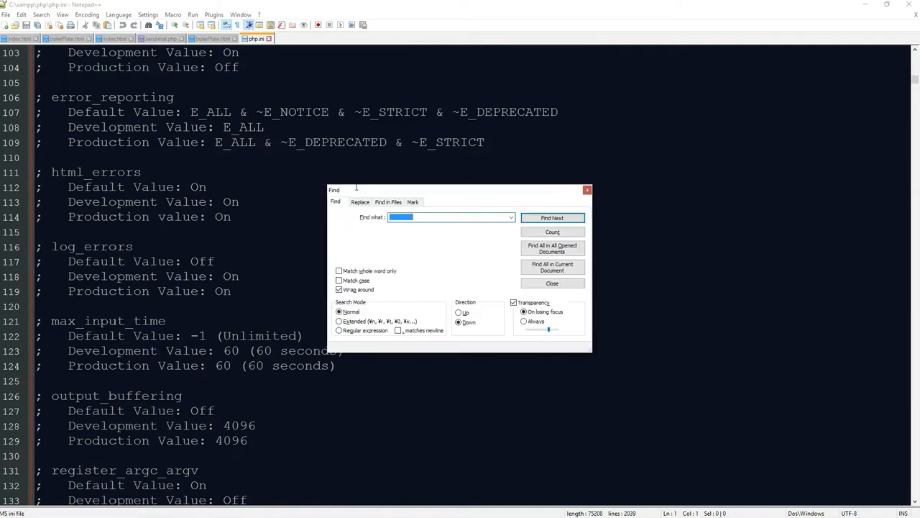
scroll(171, 205, down, 9)
scroll(172, 204, down, 5)
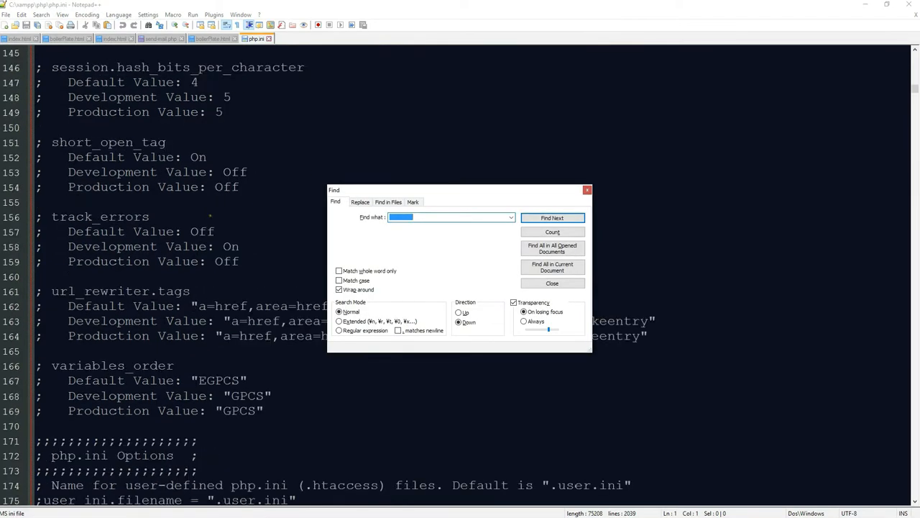
text(max)
key(Return)
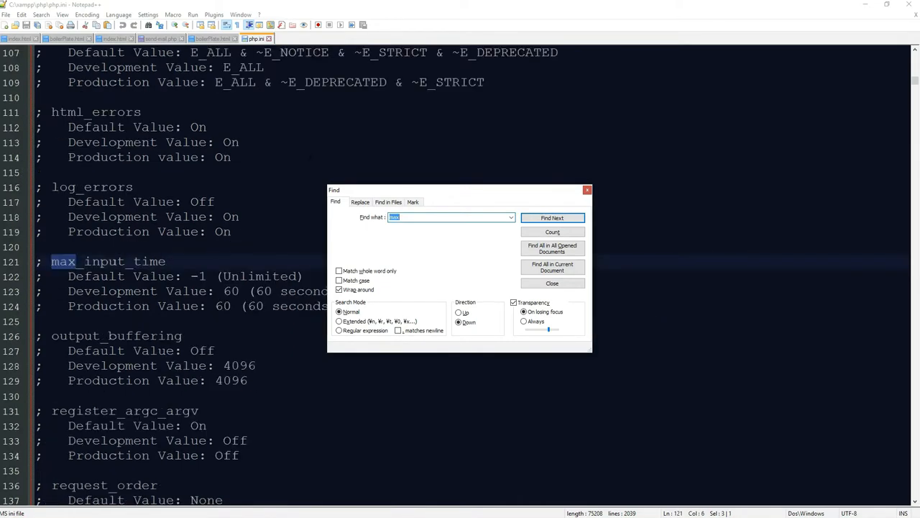
key(Return)
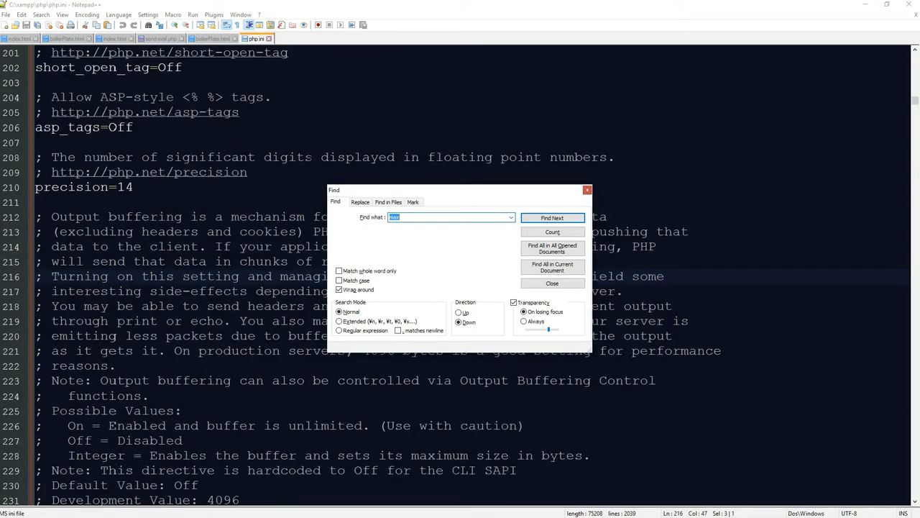
drag(424, 192, 697, 157)
key(Return)
key(Return)
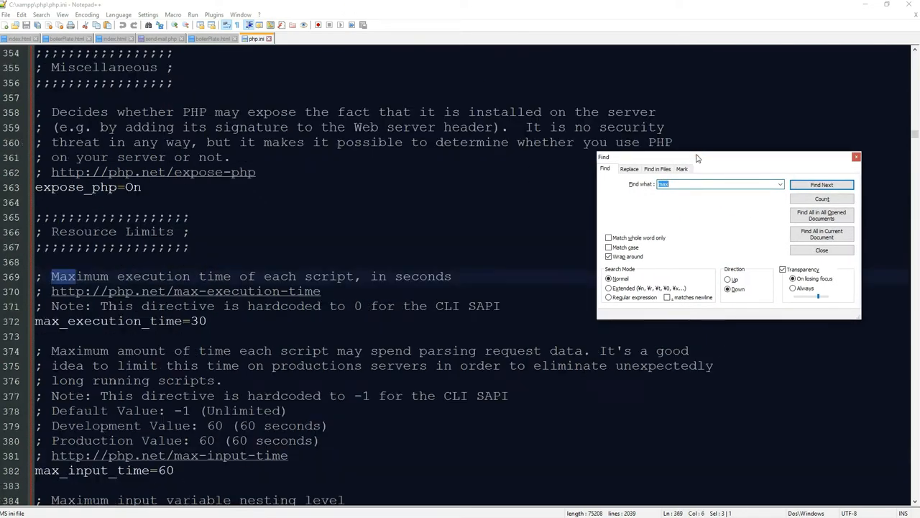
key(Return)
key(Return)
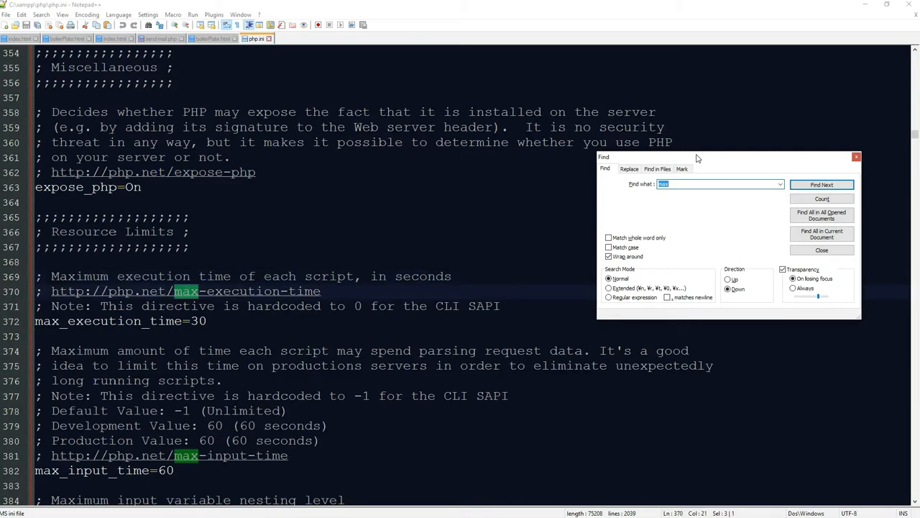
key(Return)
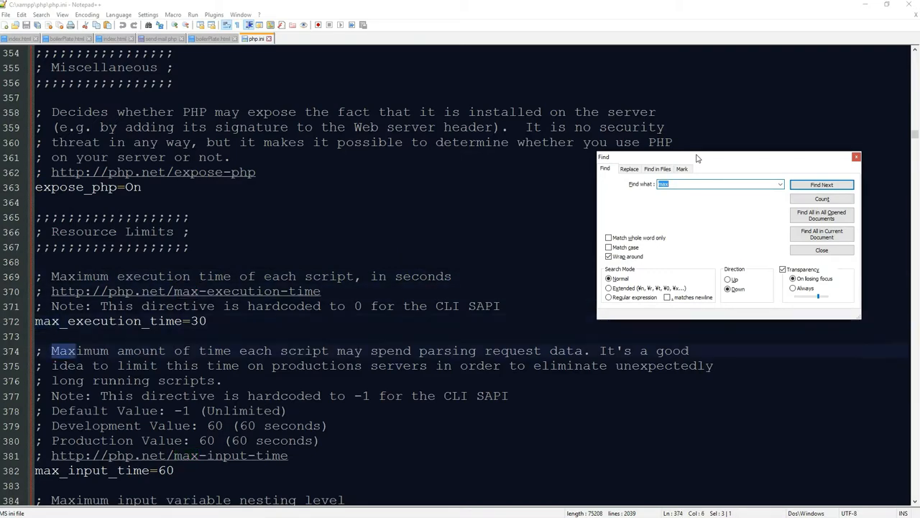
key(Return)
key(Return)
key(Return)
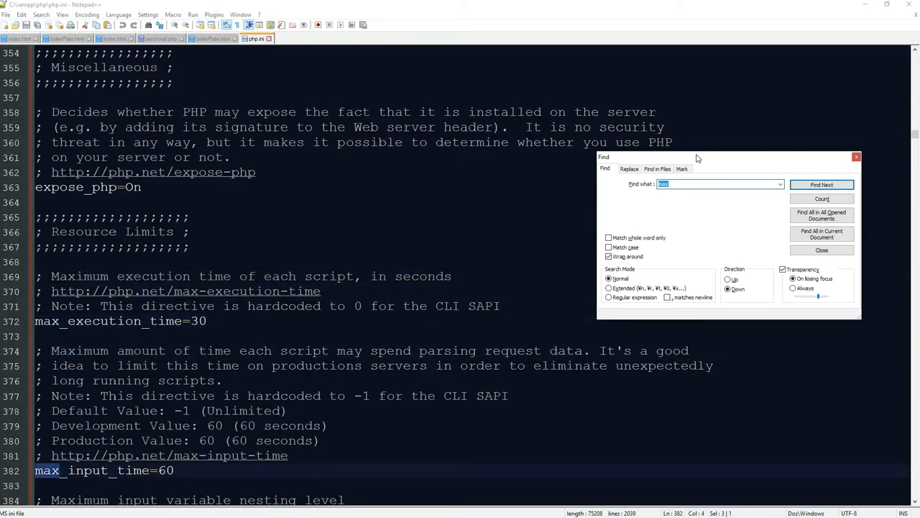
key(Return)
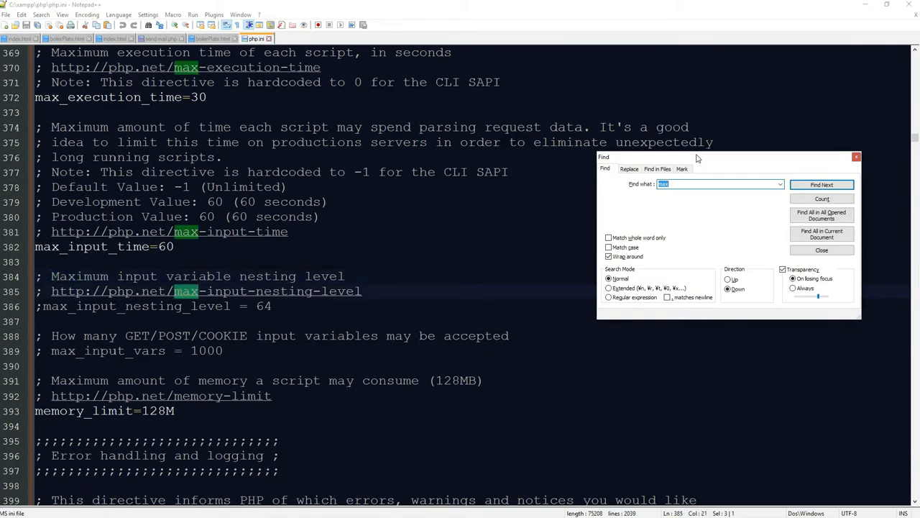
scroll(53, 330, down, 1)
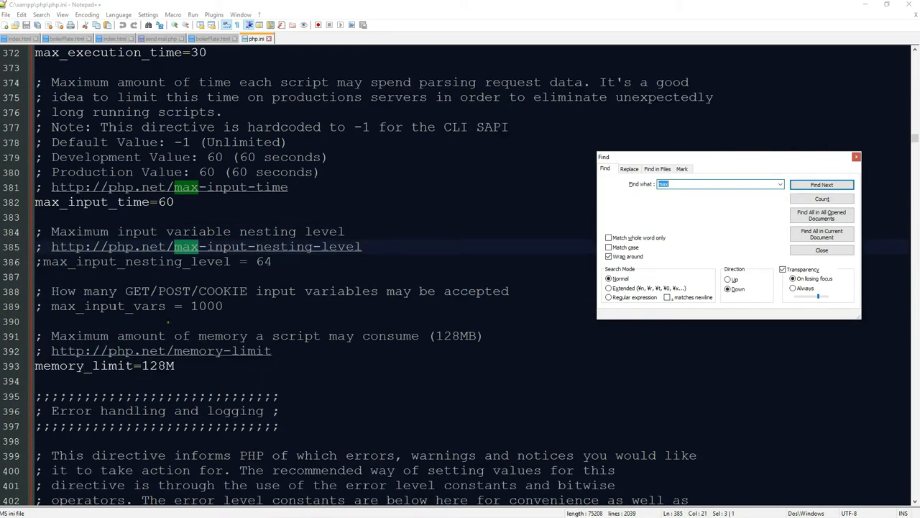
Change memory_limit on line 393 from 128M to 256M and save php.ini.
click(151, 366)
click(167, 368)
key(BackSpace)
key(BackSpace)
key(BackSpace)
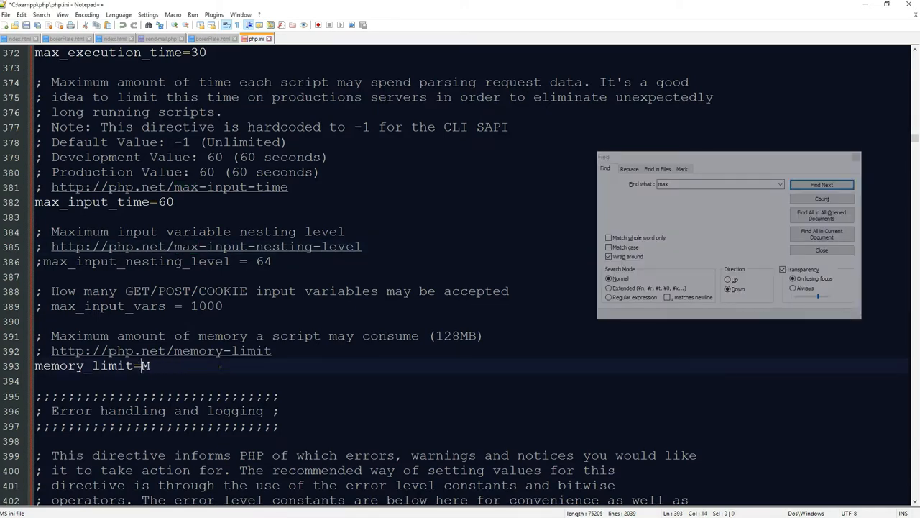
text(5)
key(BackSpace)
text(25)
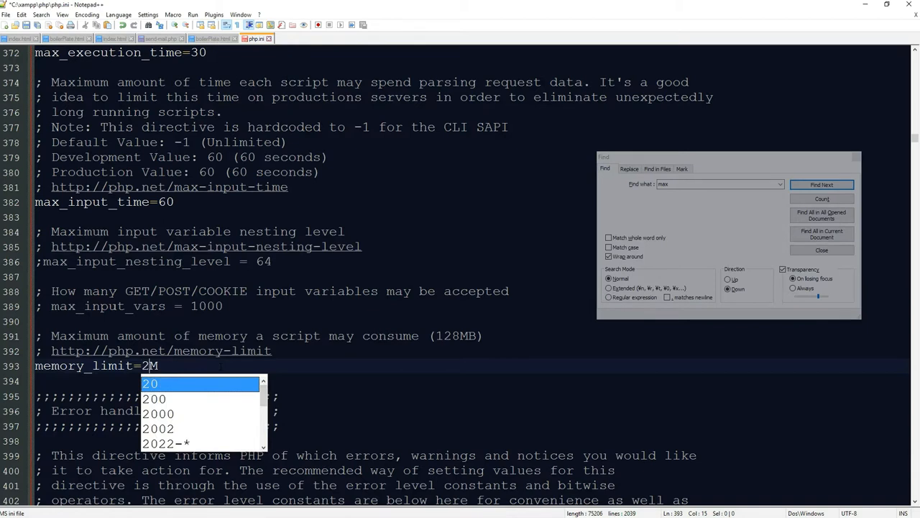
text(8)
key(BackSpace)
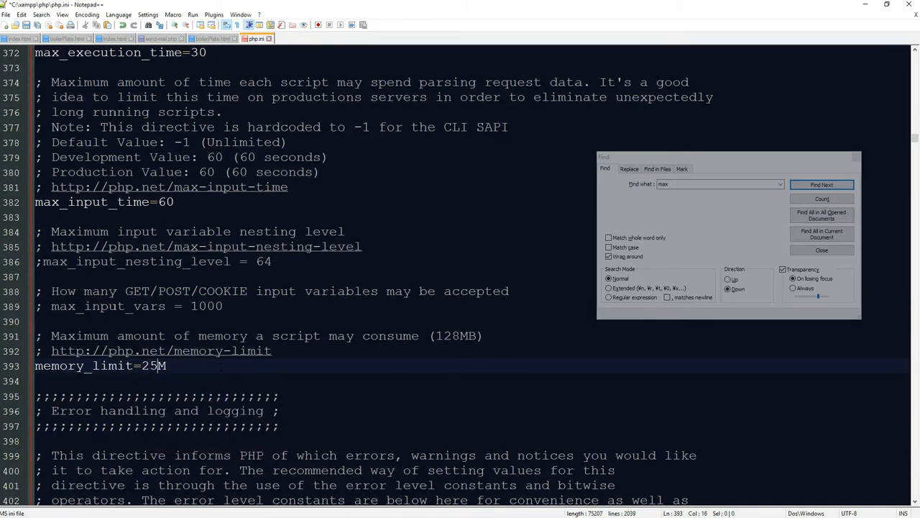
text(6)
key(ctrl+s)
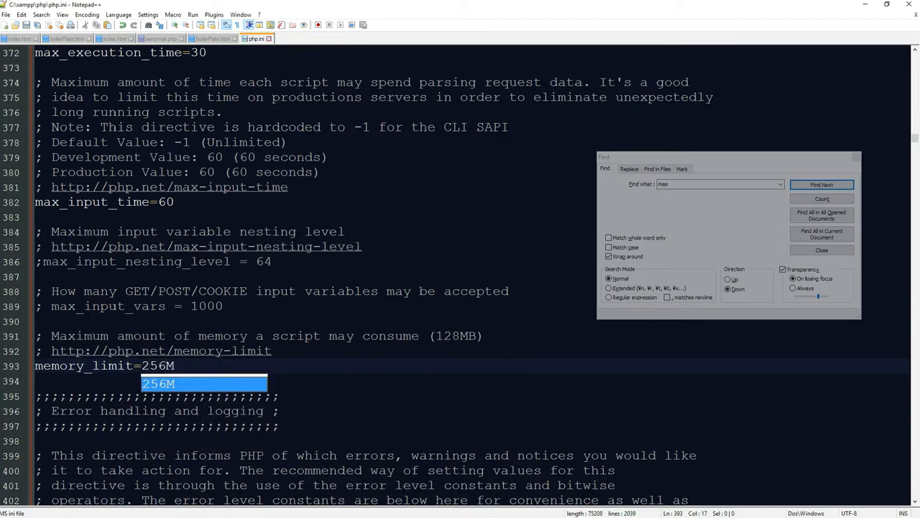
click(703, 184)
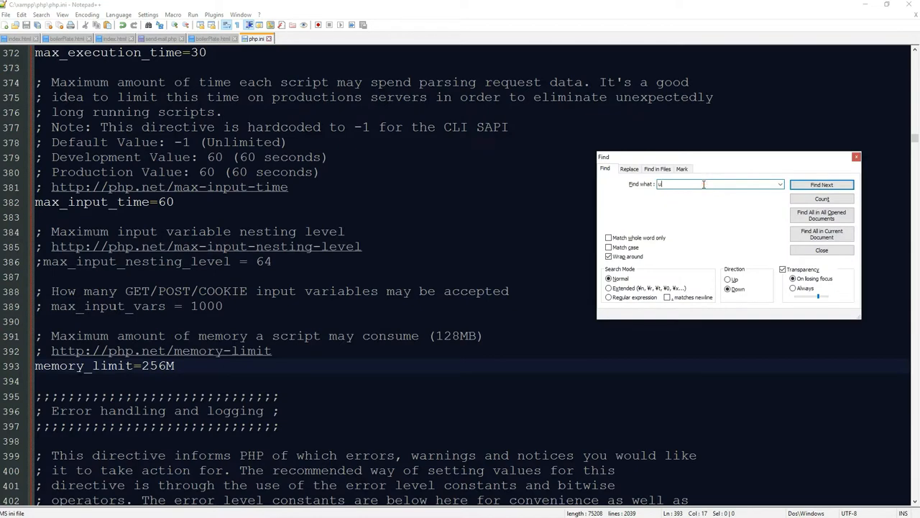
Find 'upload', set line 809 to upload_max_filesize=50M, save php.ini and close Find.
key(Return)
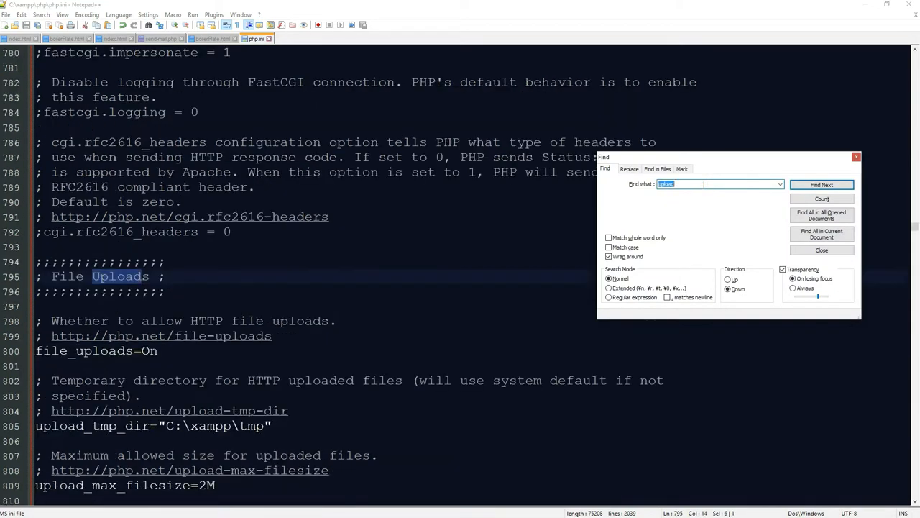
key(Return)
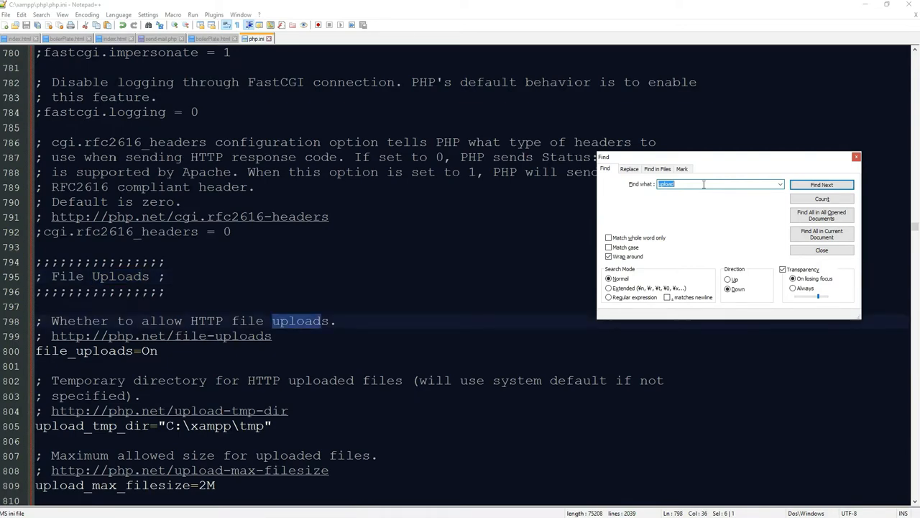
key(Return)
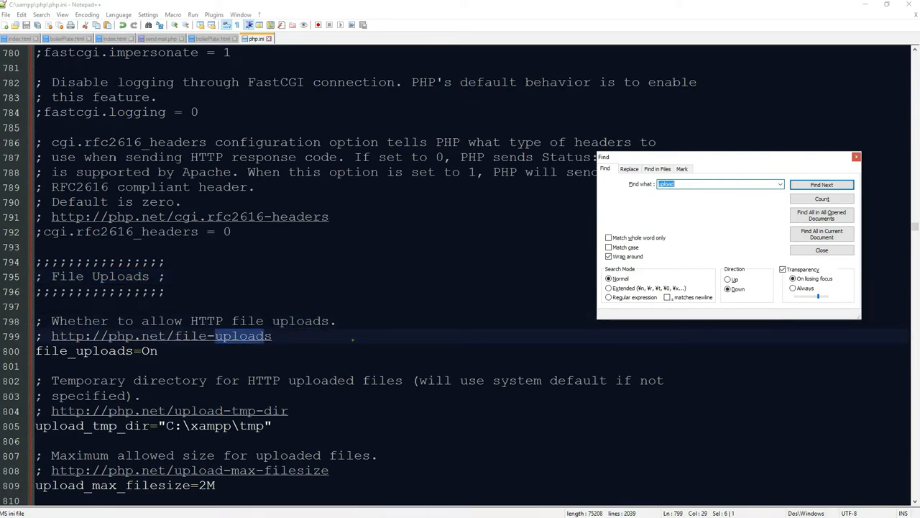
scroll(353, 338, down, 3)
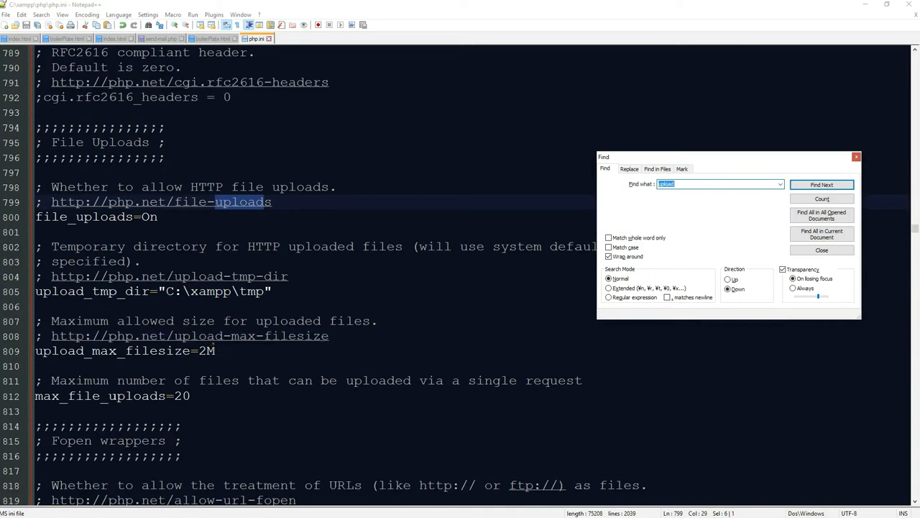
click(207, 351)
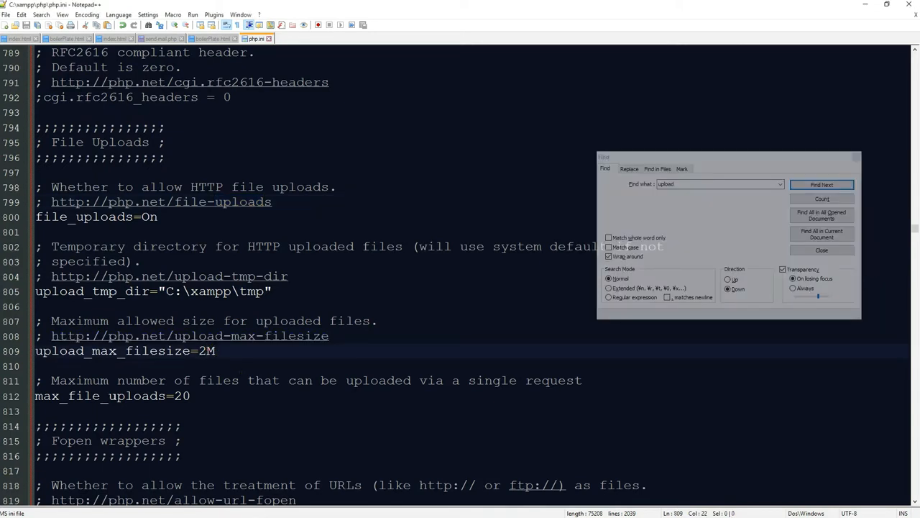
key(BackSpace)
text(50)
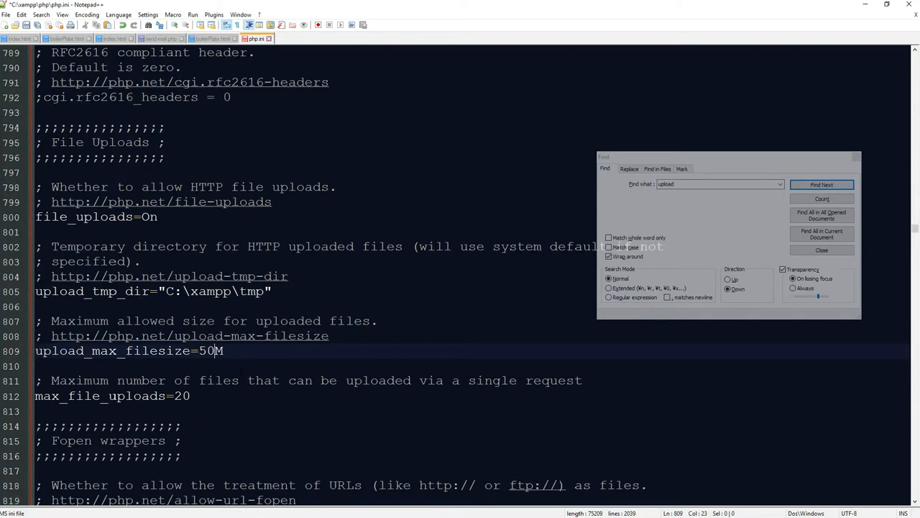
key(ctrl+s)
click(856, 156)
click(391, 335)
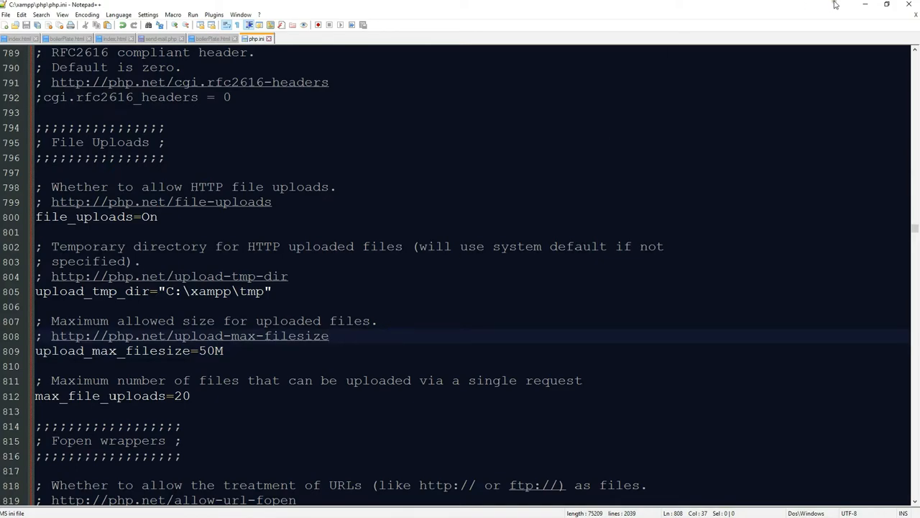
Minimize Notepad++ and go back to WordPress's Add Themes page.
click(864, 4)
click(406, 246)
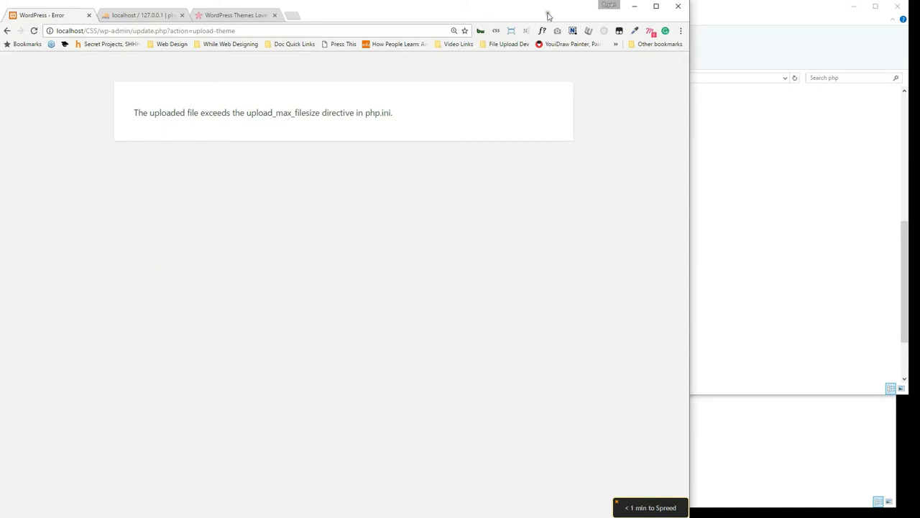
click(8, 31)
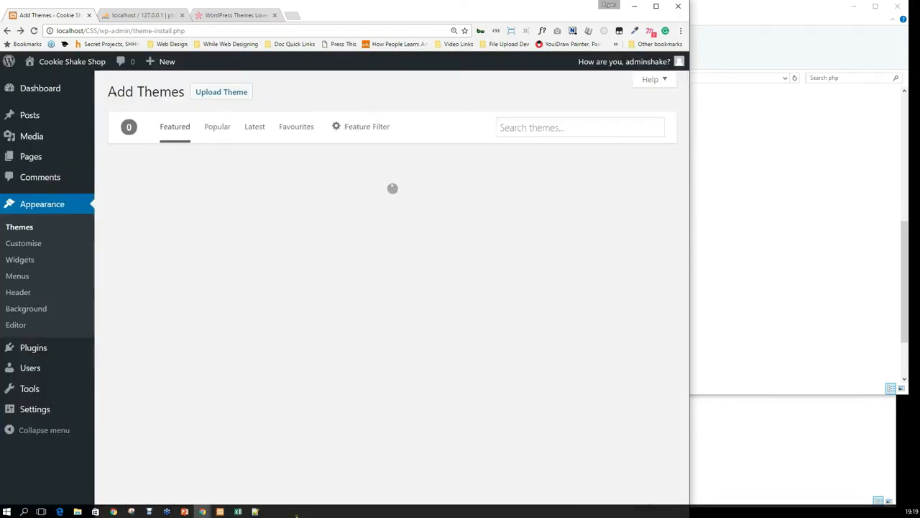
click(256, 511)
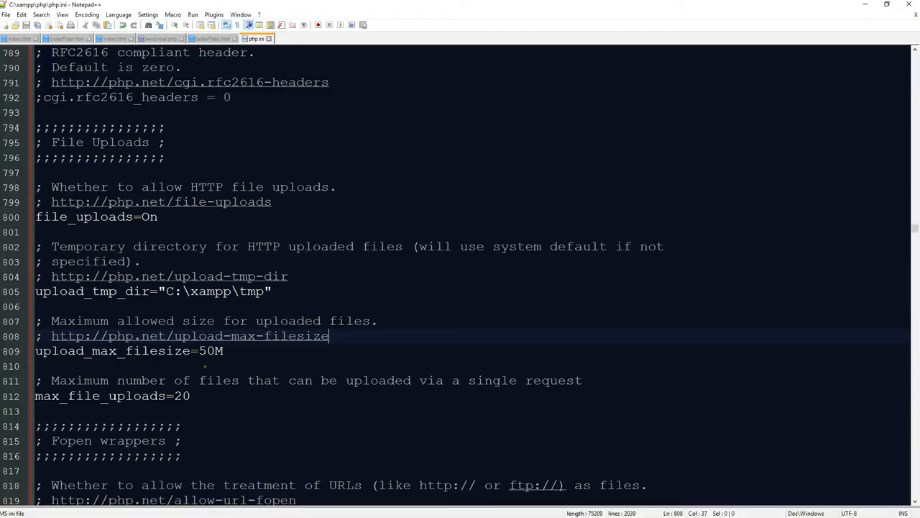
click(865, 5)
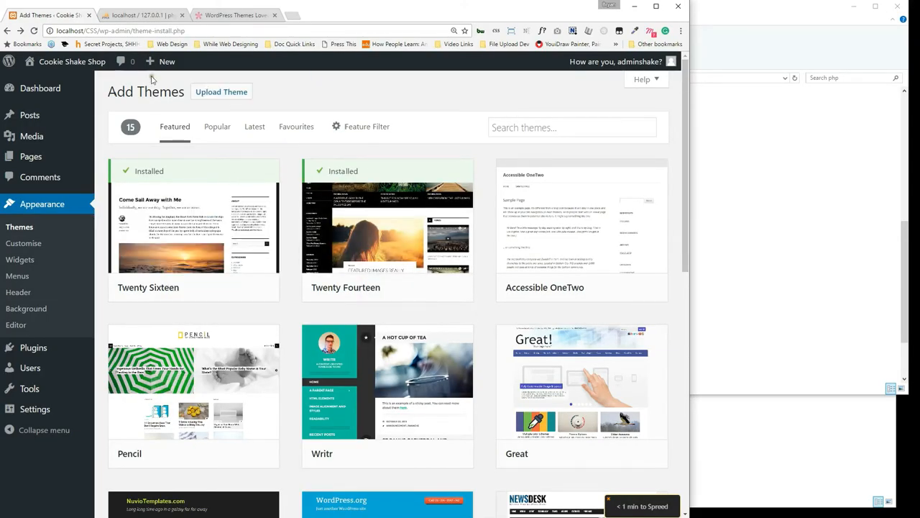
Upload Divi.zip again via Upload Theme and Install Now, which still fails.
click(230, 100)
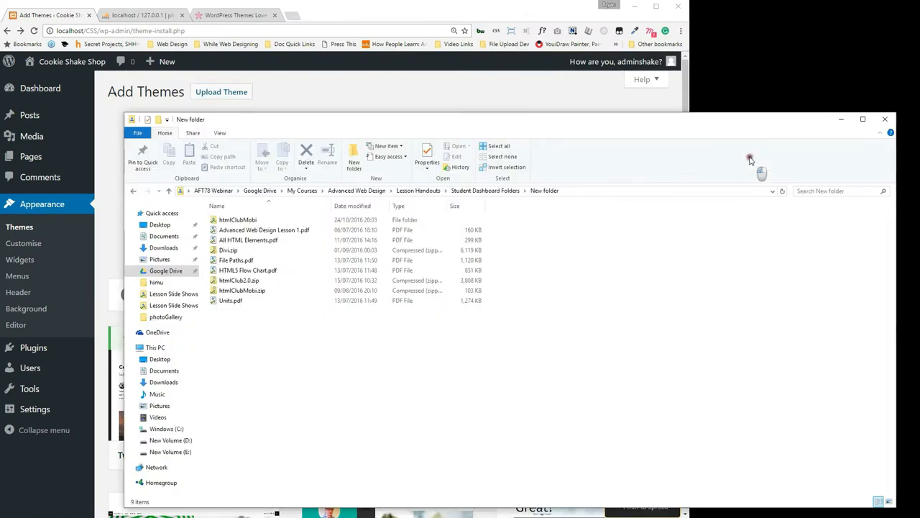
drag(287, 118, 709, 114)
drag(647, 242, 291, 201)
click(437, 203)
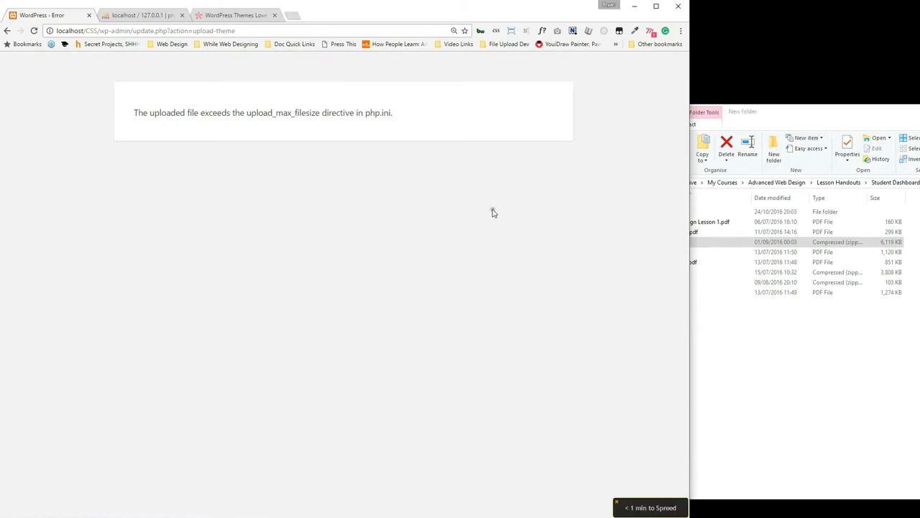
click(798, 424)
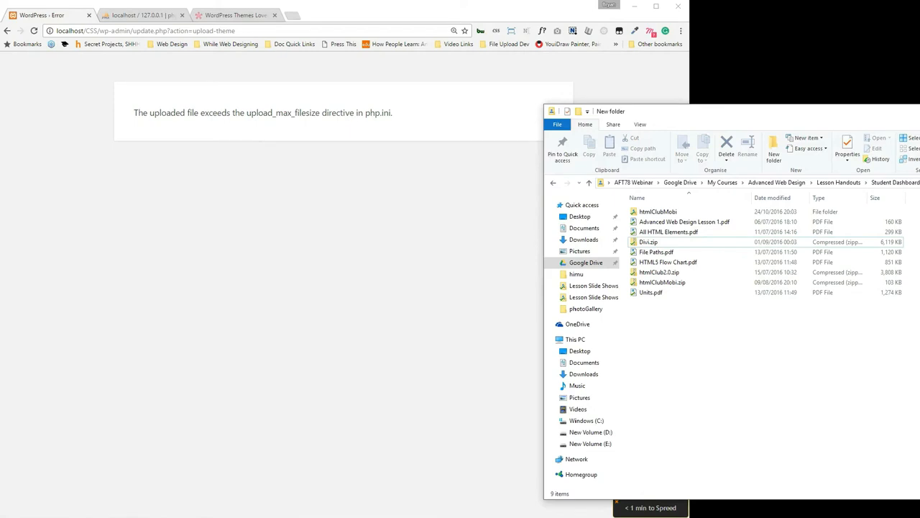
key(alt+Tab)
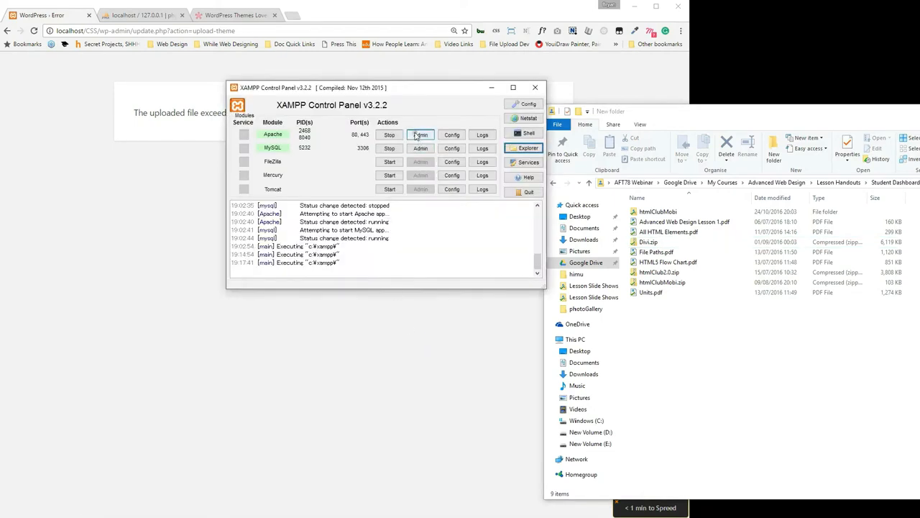
Stop and restart both Apache and MySQL in the XAMPP Control Panel.
click(389, 135)
click(389, 148)
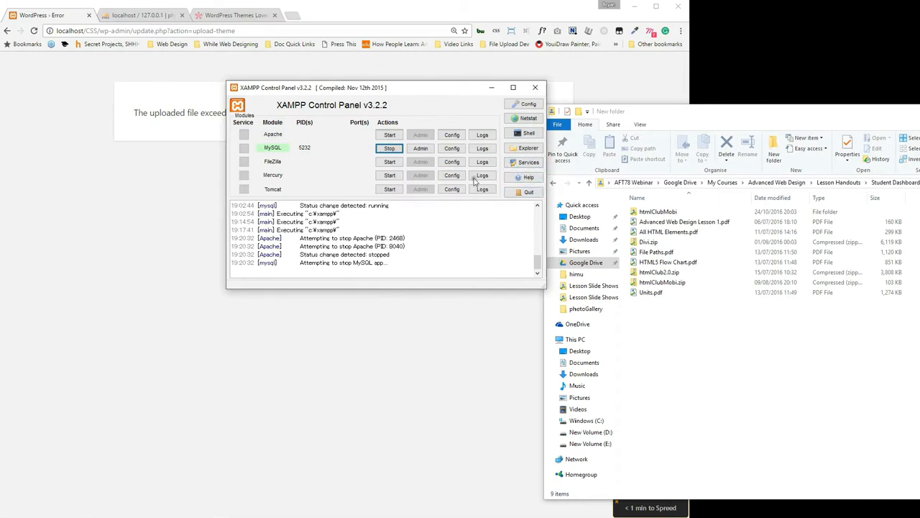
click(389, 135)
click(389, 148)
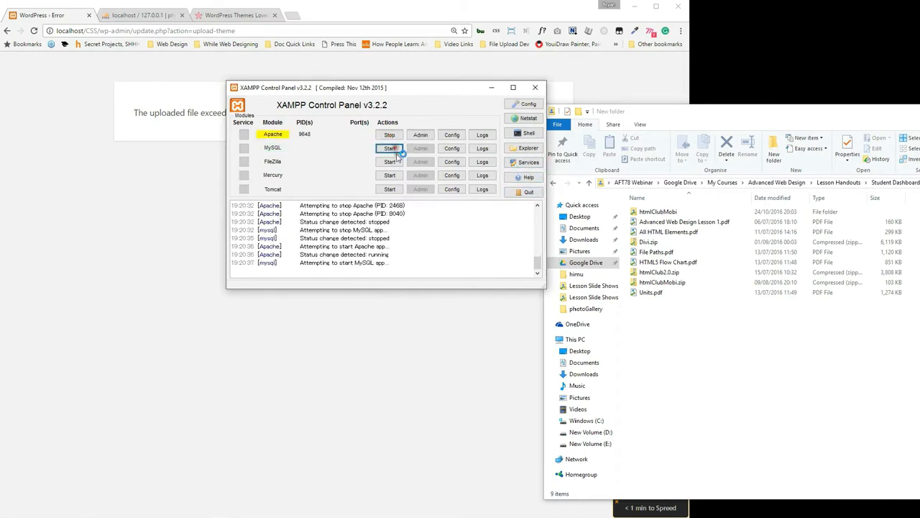
Reload the WordPress upload error page in Chrome, cancelling the form resubmission.
click(133, 184)
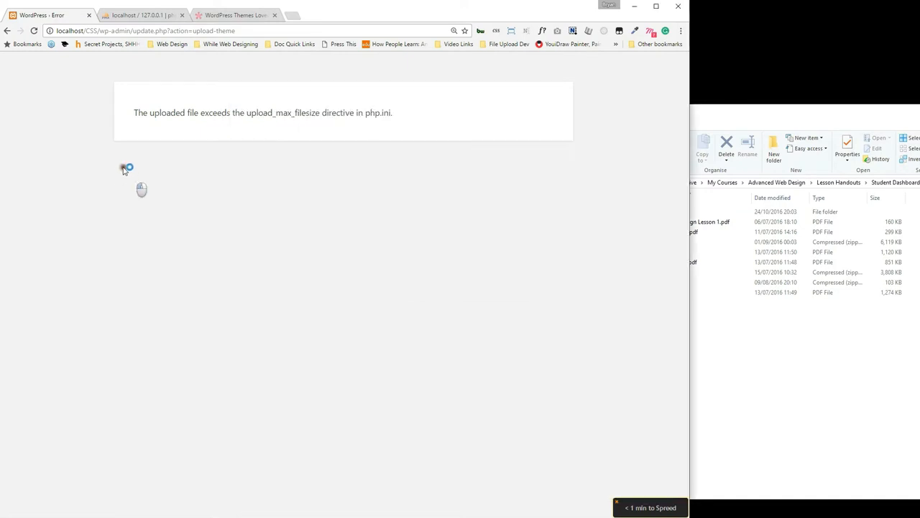
click(34, 31)
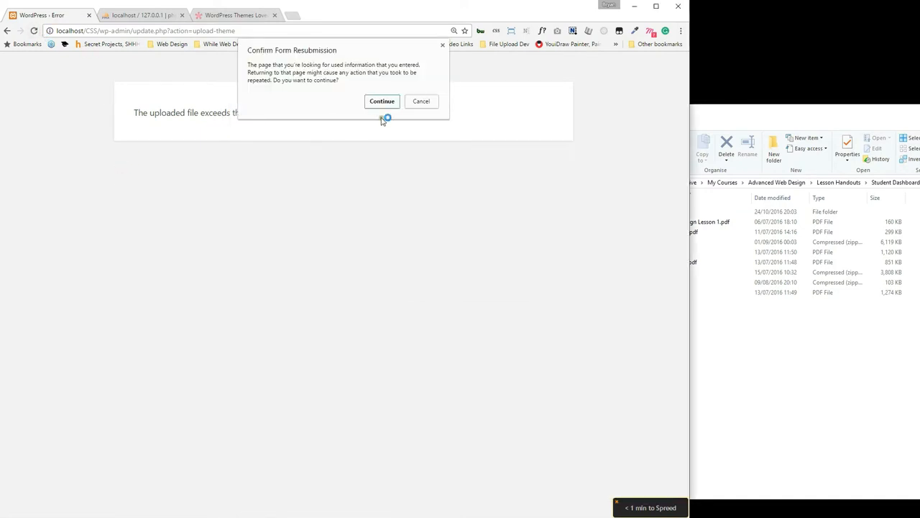
click(417, 101)
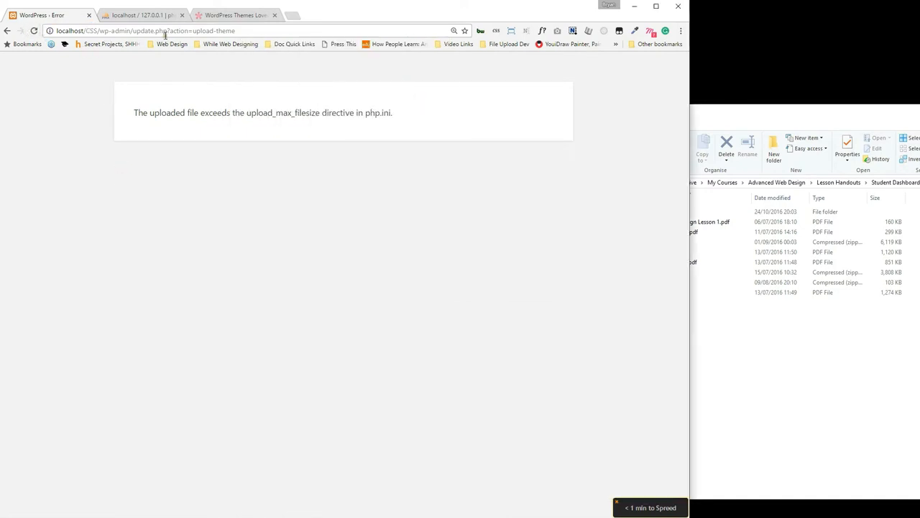
Trim update.php from the address to return to the WordPress admin dashboard.
drag(133, 31, 704, 108)
key(BackSpace)
key(Return)
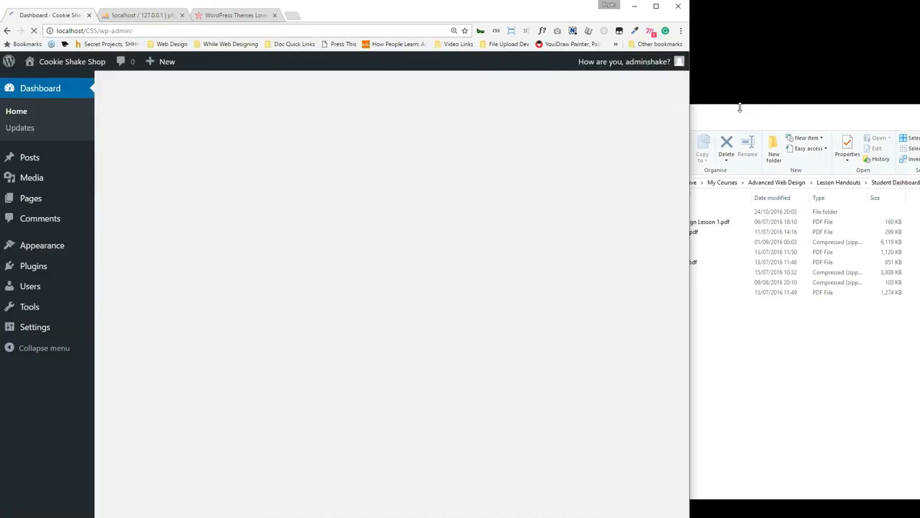
key(alt+Tab)
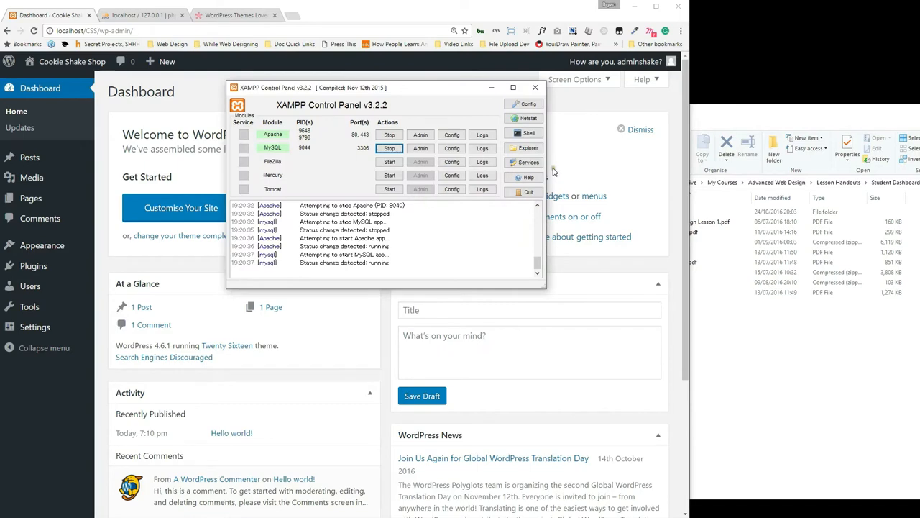
click(553, 171)
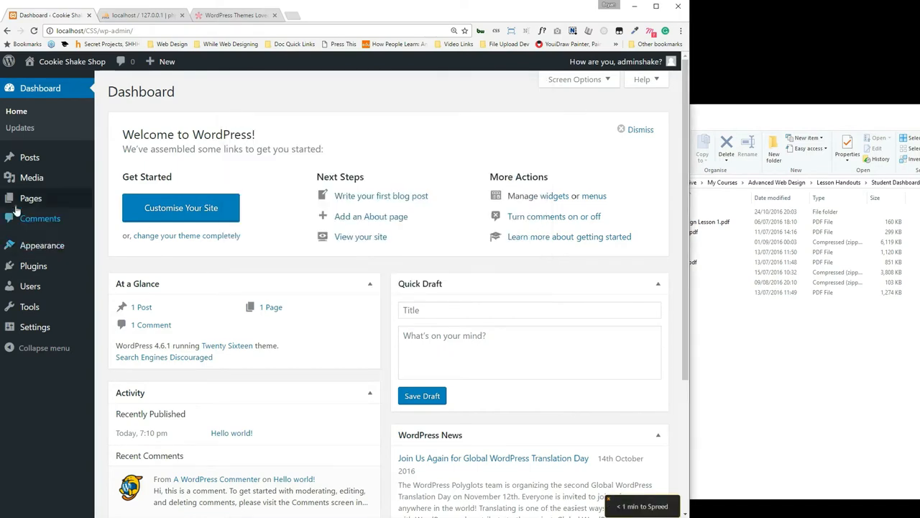
Upload Divi.zip under Themes, install it and activate Divi.
mouse_move(37, 244)
click(112, 246)
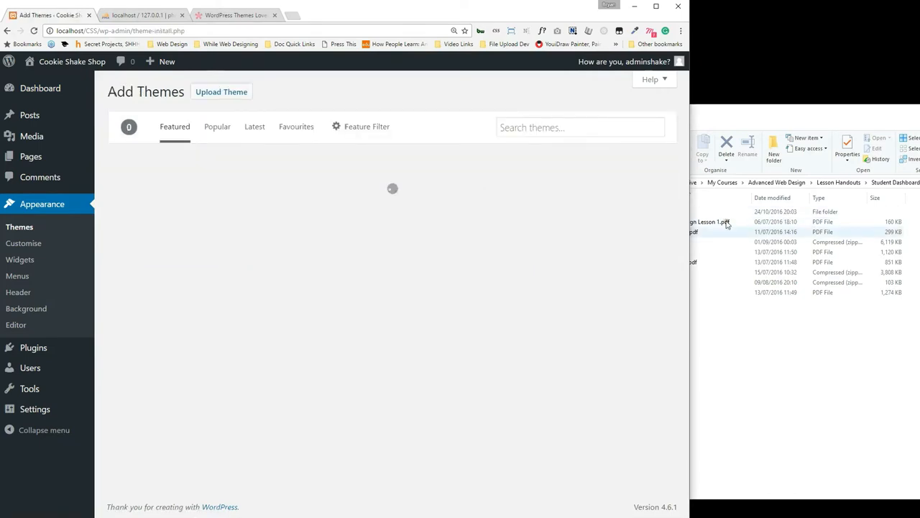
click(726, 223)
click(224, 92)
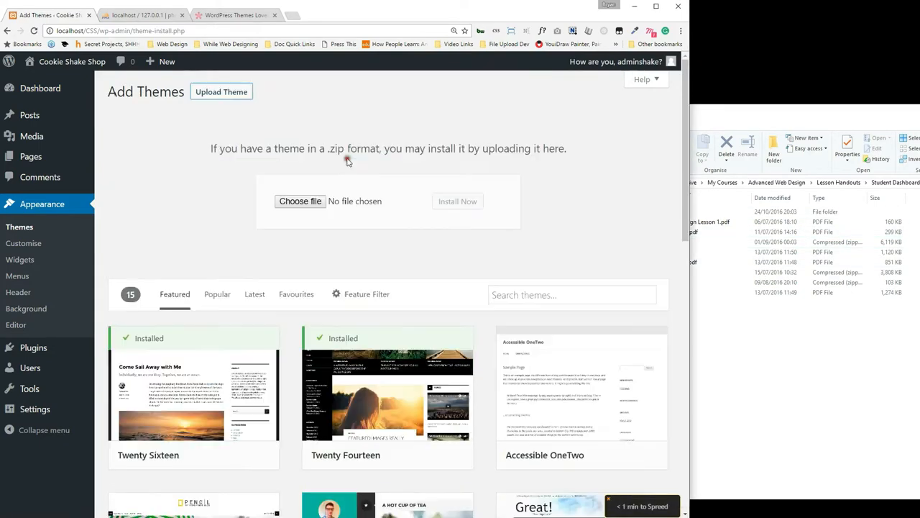
drag(658, 243, 313, 203)
click(443, 201)
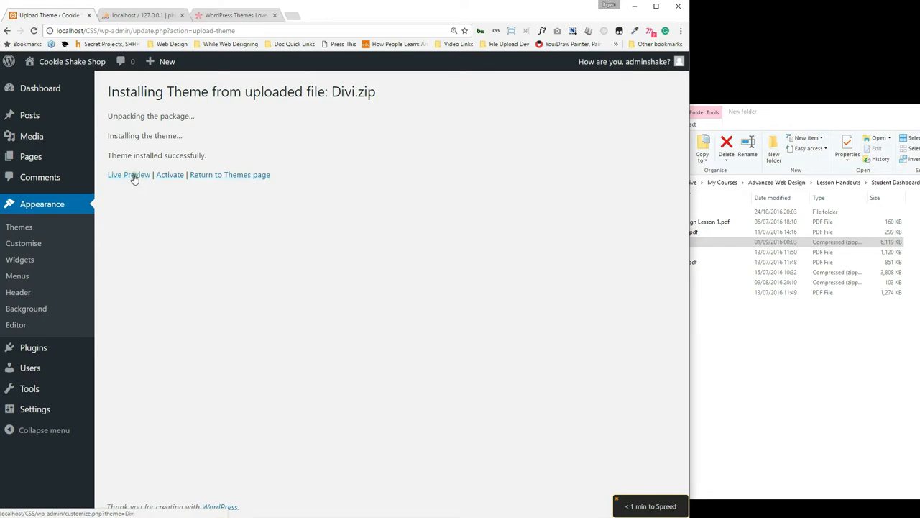
click(169, 174)
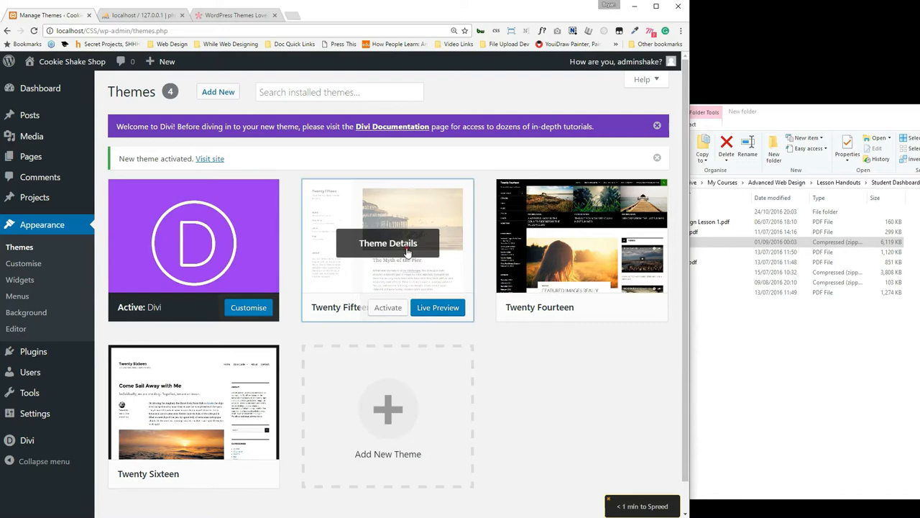
Delete the Twenty Fifteen, Twenty Fourteen and Twenty Sixteen themes, then go to Installed Plugins.
click(406, 250)
click(645, 490)
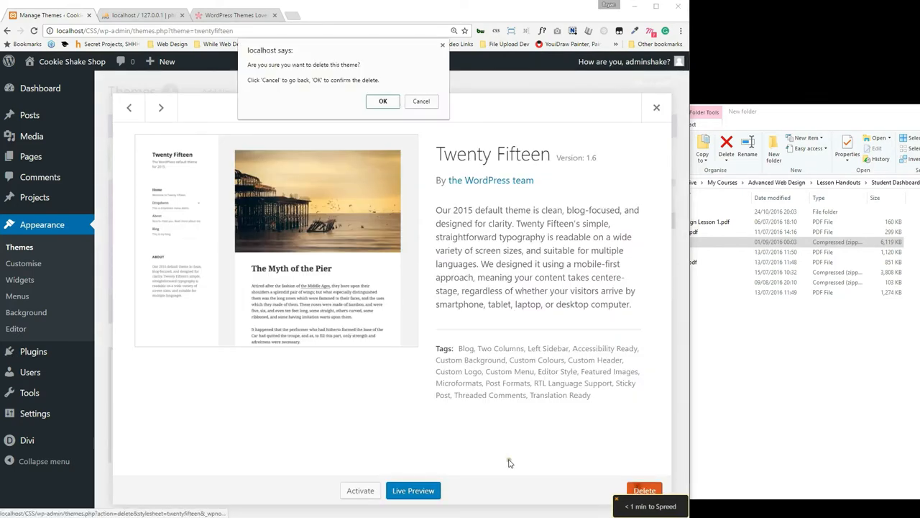
click(381, 101)
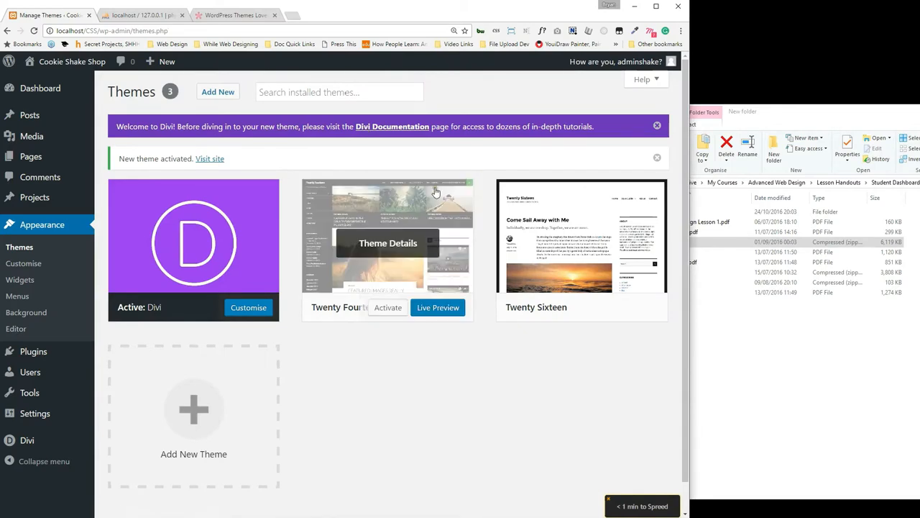
click(430, 208)
click(645, 490)
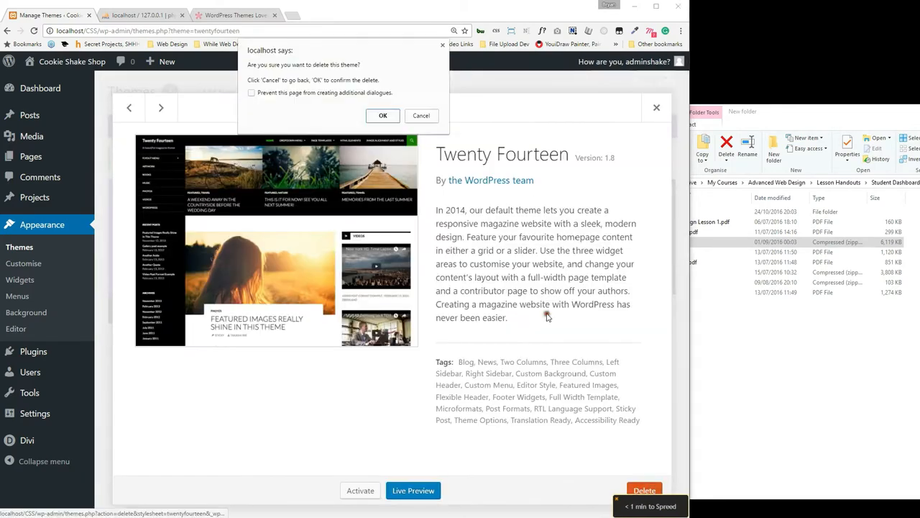
click(383, 115)
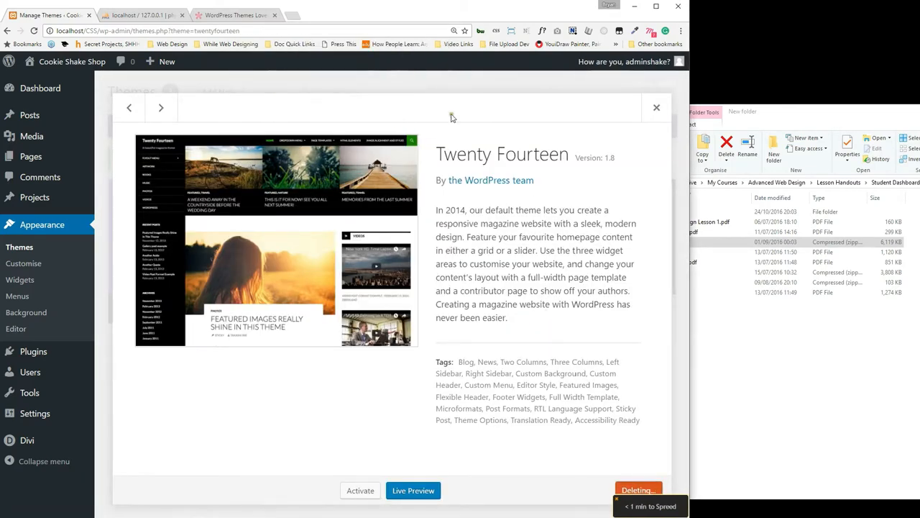
click(355, 227)
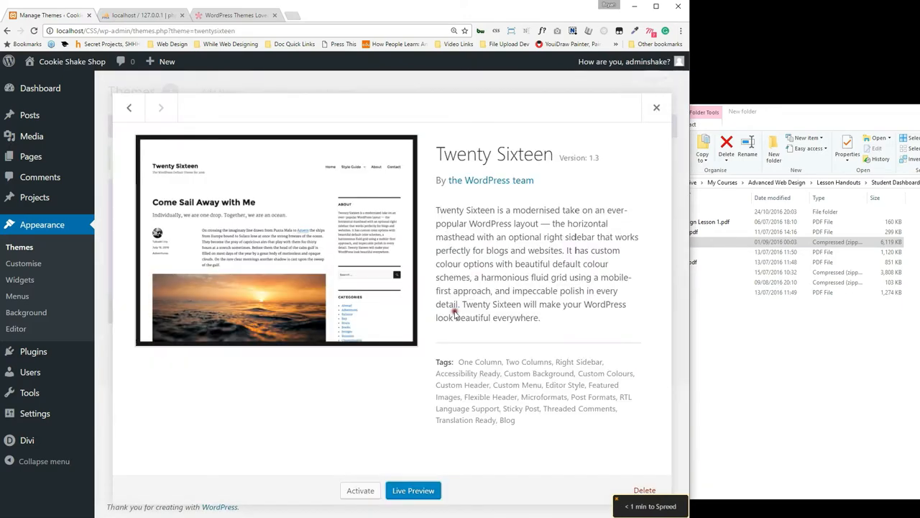
click(645, 490)
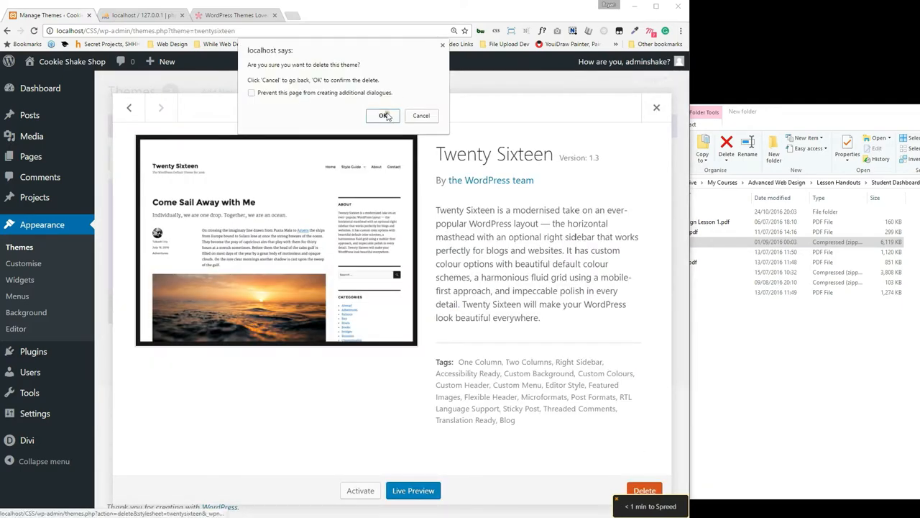
click(384, 116)
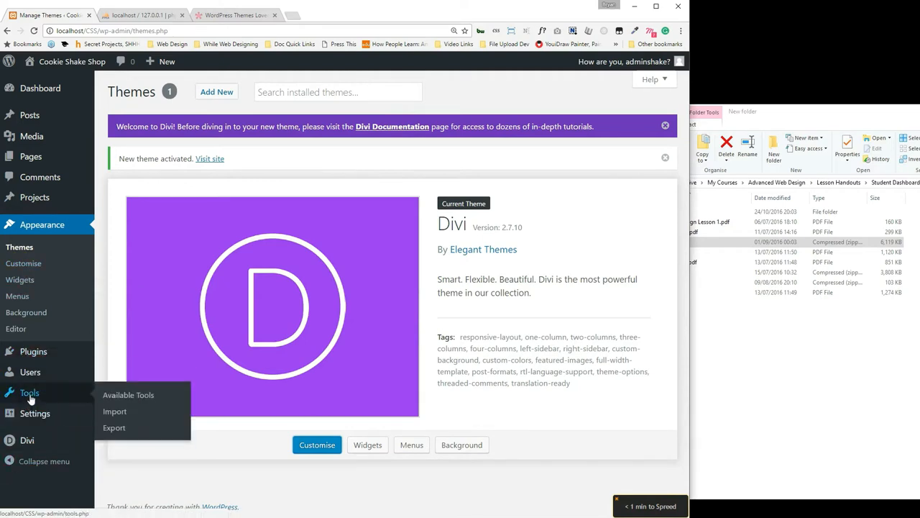
mouse_move(47, 354)
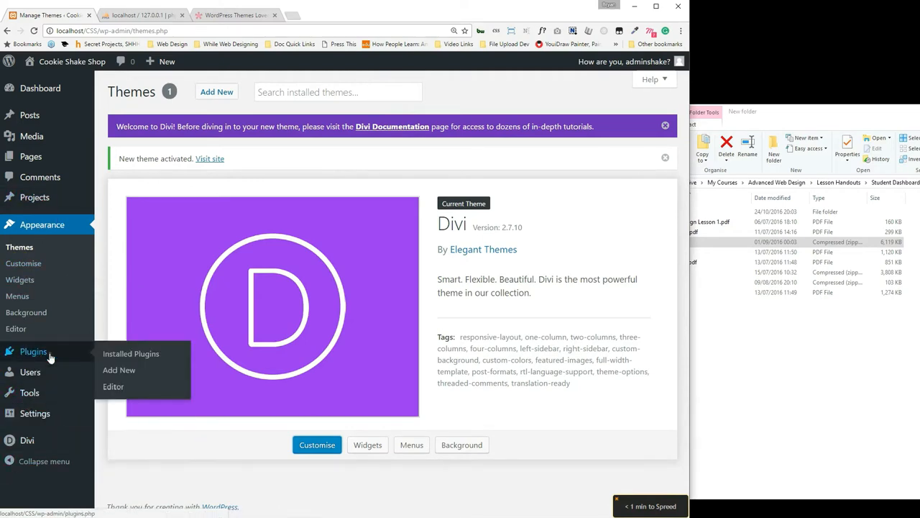
click(120, 353)
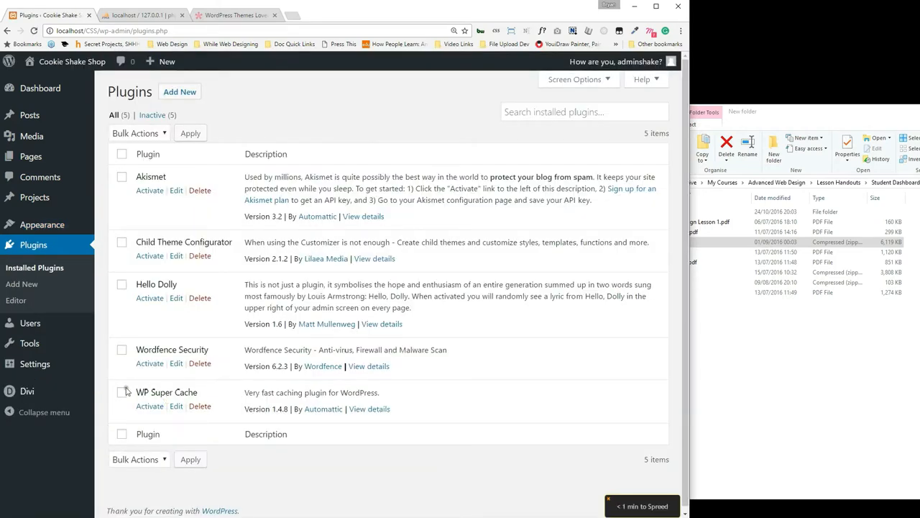
Activate Child Theme Configurator, then attempt Wordfence Security, which fails with a fatal error.
click(150, 255)
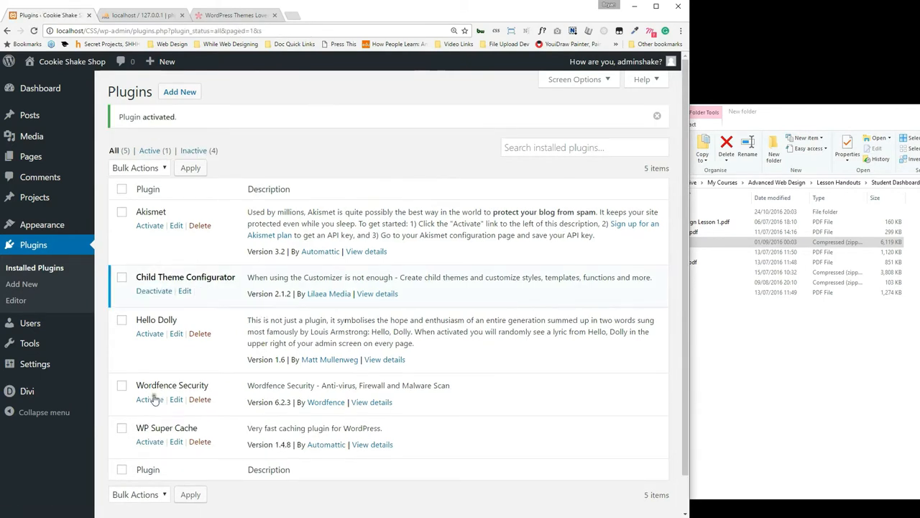
click(150, 399)
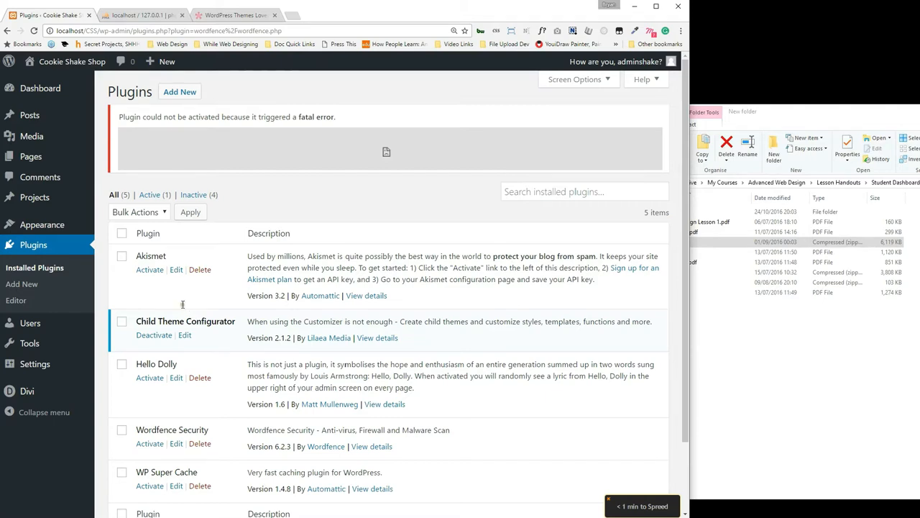
Retry activating Wordfence Security and enlarge the browser window.
scroll(229, 307, down, 1)
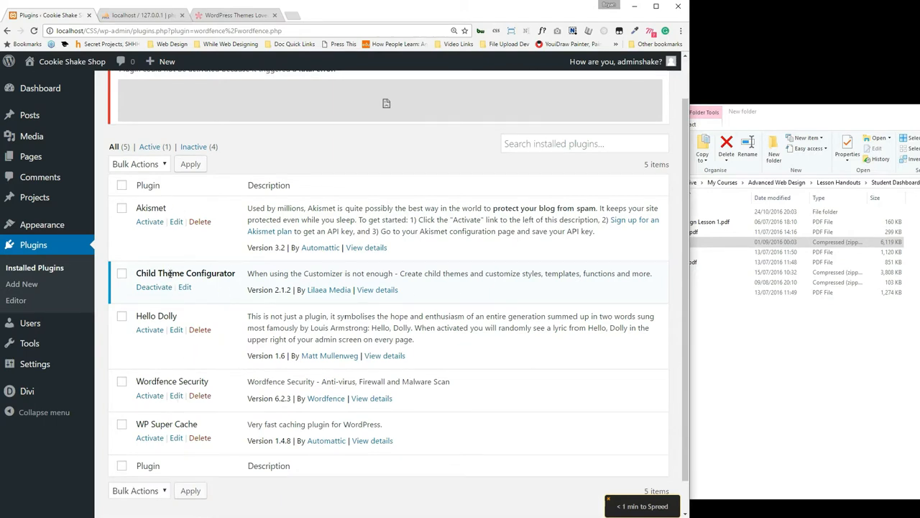
click(151, 396)
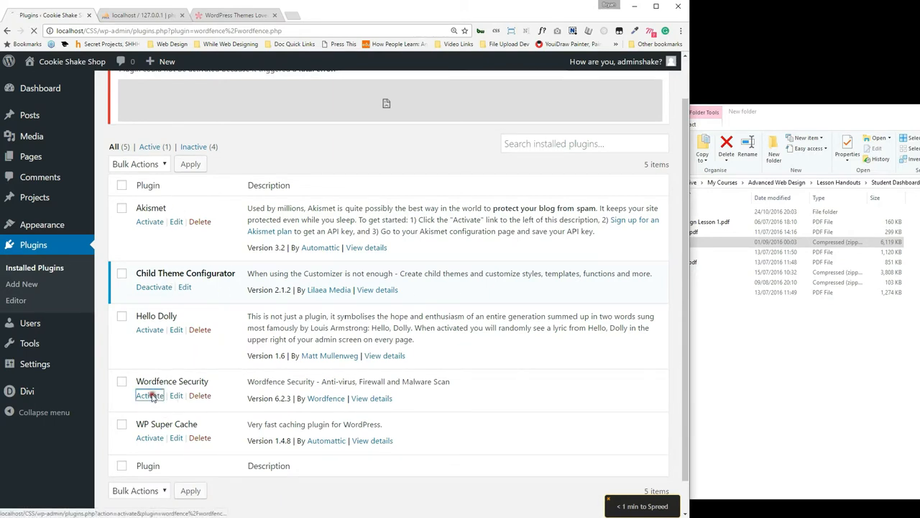
scroll(221, 126, up, 1)
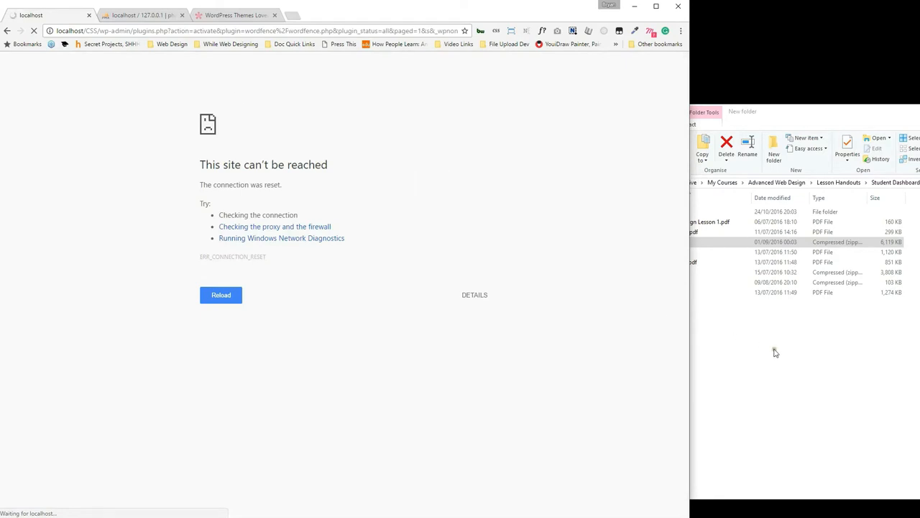
drag(424, 15, 540, 14)
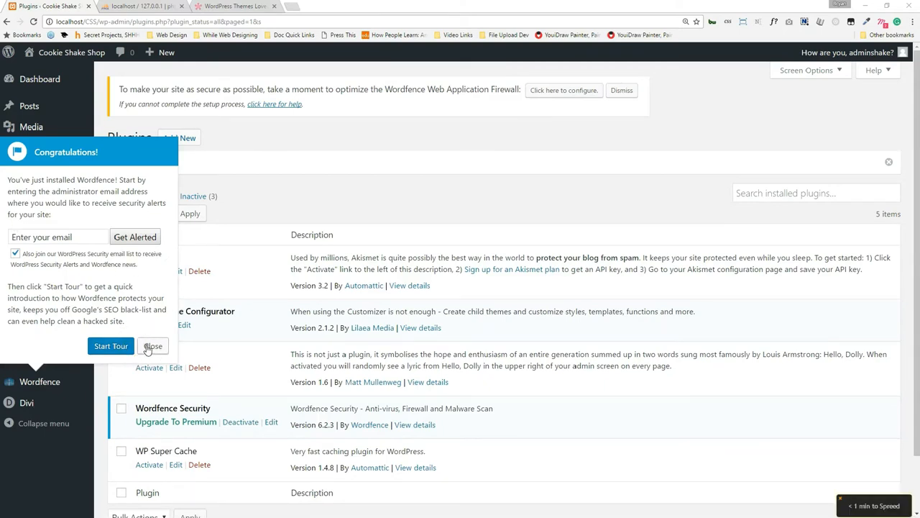
Close the Wordfence Congratulations popup and go to the Child Theme Configurator page.
click(152, 347)
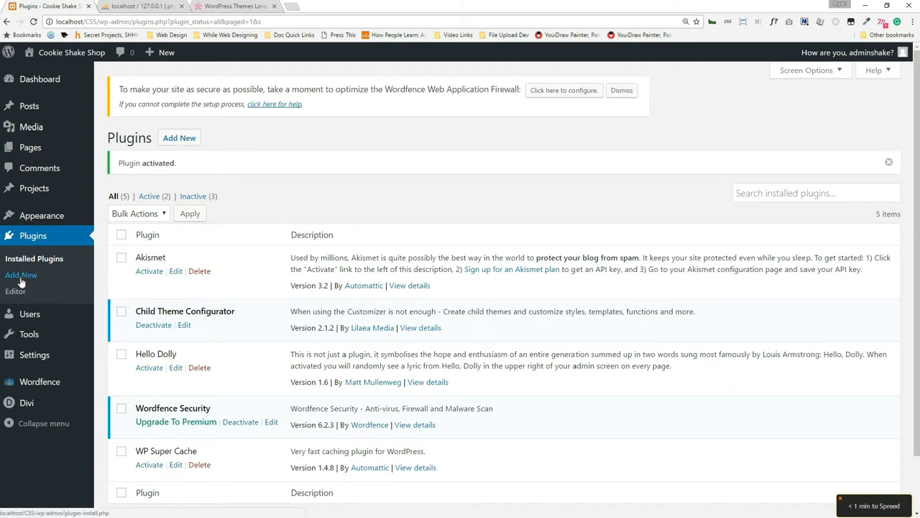
scroll(163, 402, down, 1)
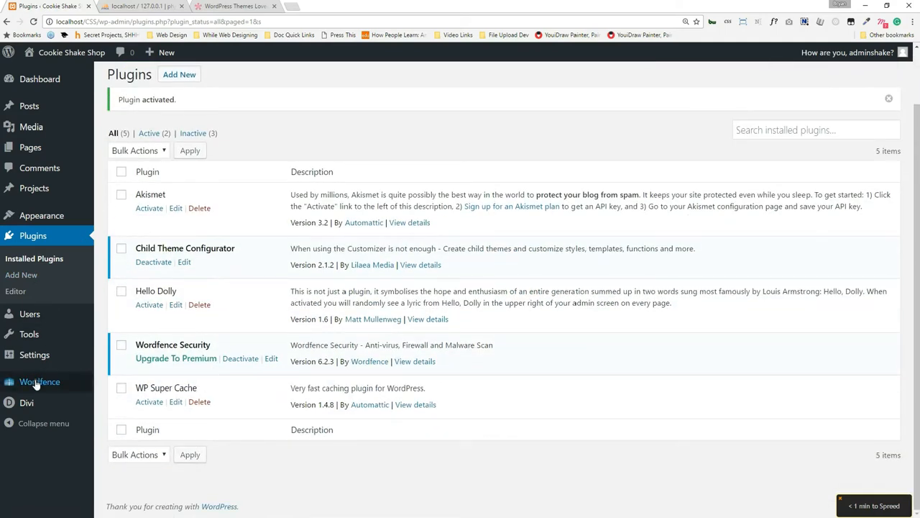
mouse_move(40, 349)
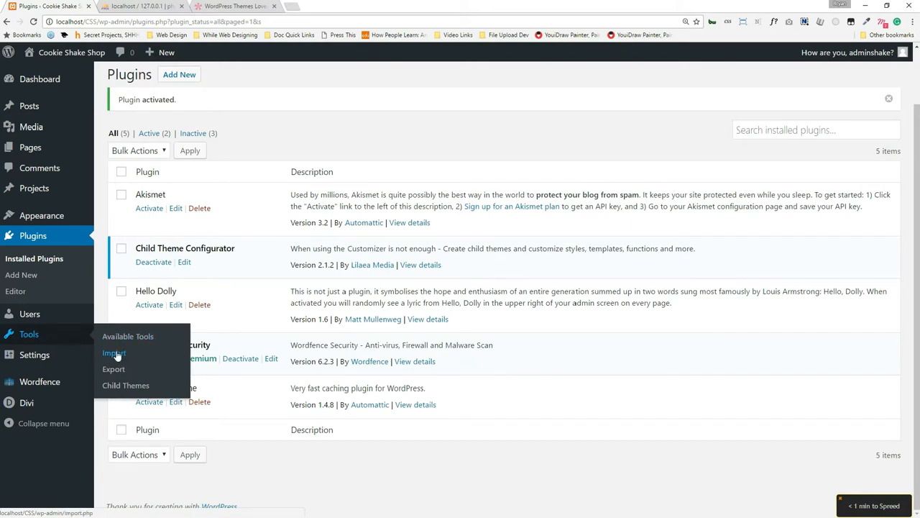
click(126, 385)
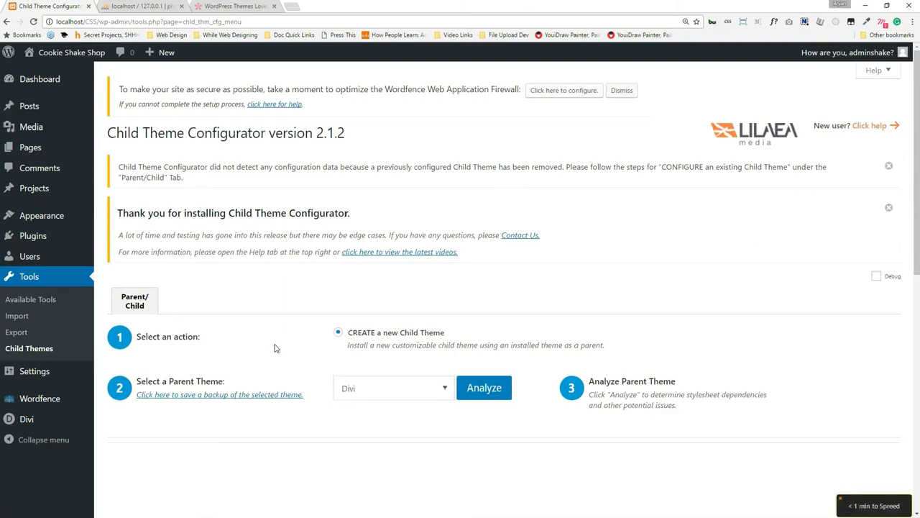
Analyze Divi as the parent theme and expand step 7's child theme name, author and description form.
scroll(263, 339, down, 1)
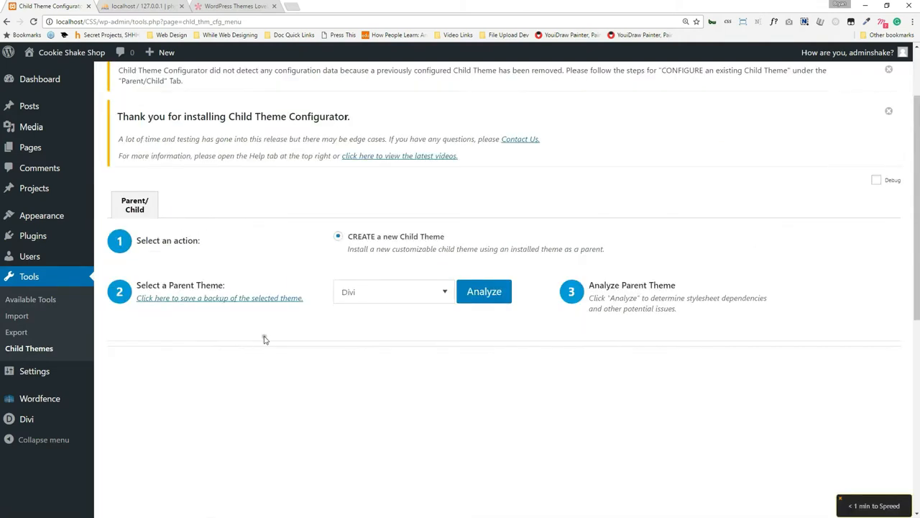
click(486, 291)
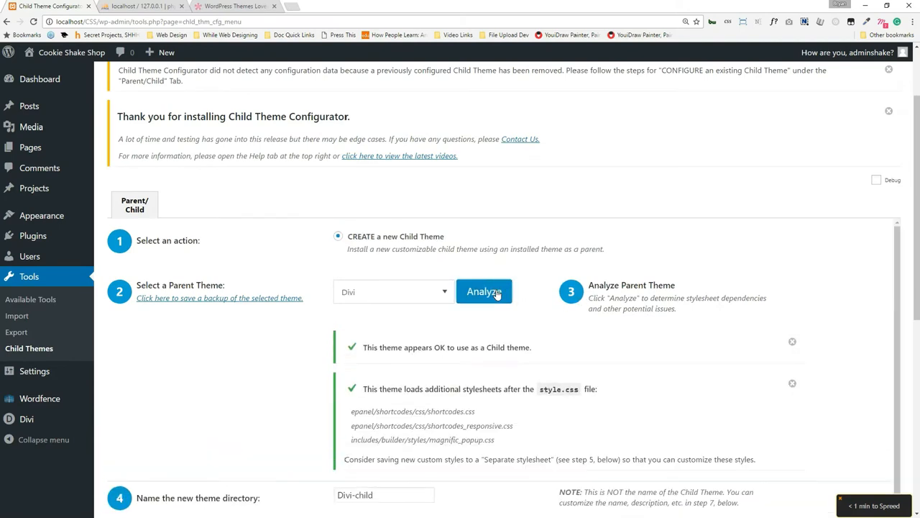
scroll(496, 293, down, 3)
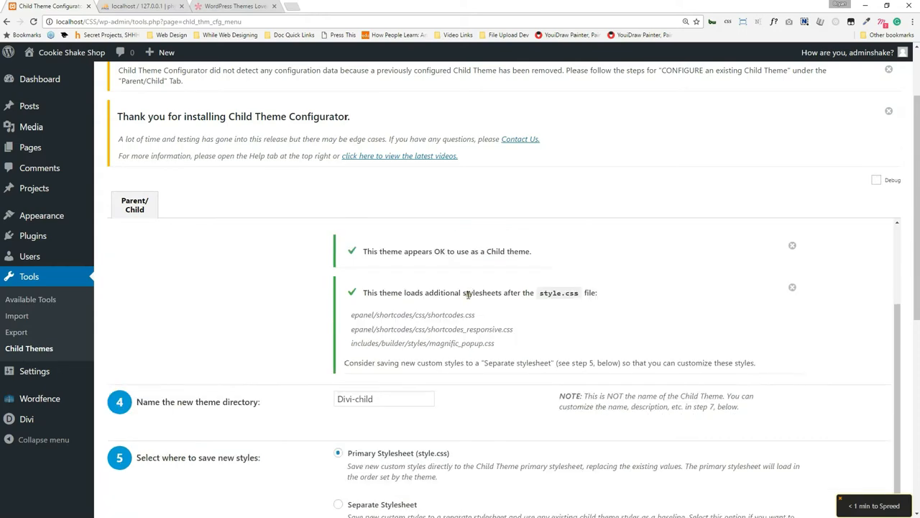
scroll(464, 288, down, 1)
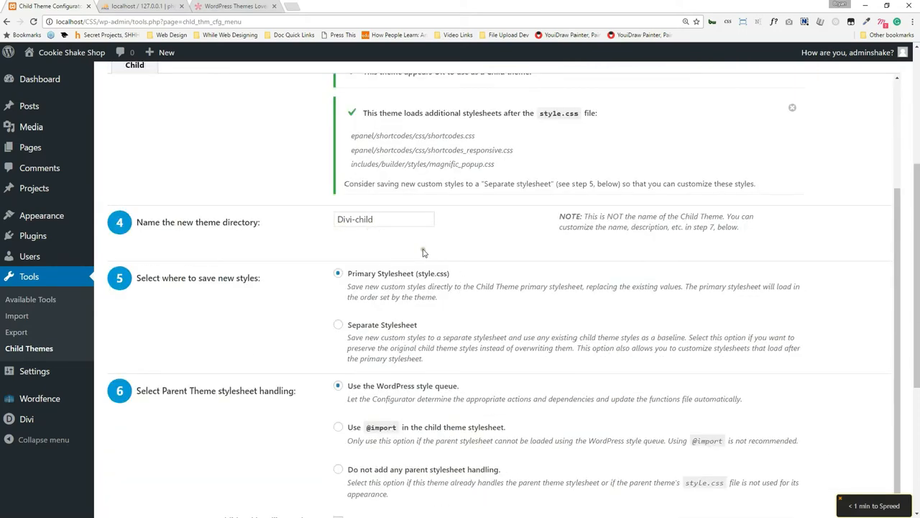
scroll(435, 245, down, 1)
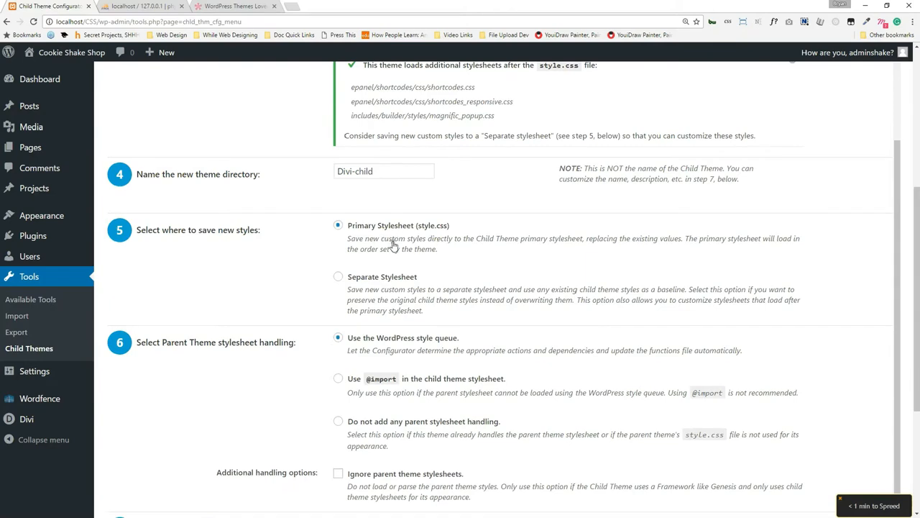
scroll(391, 238, down, 1)
scroll(400, 299, down, 2)
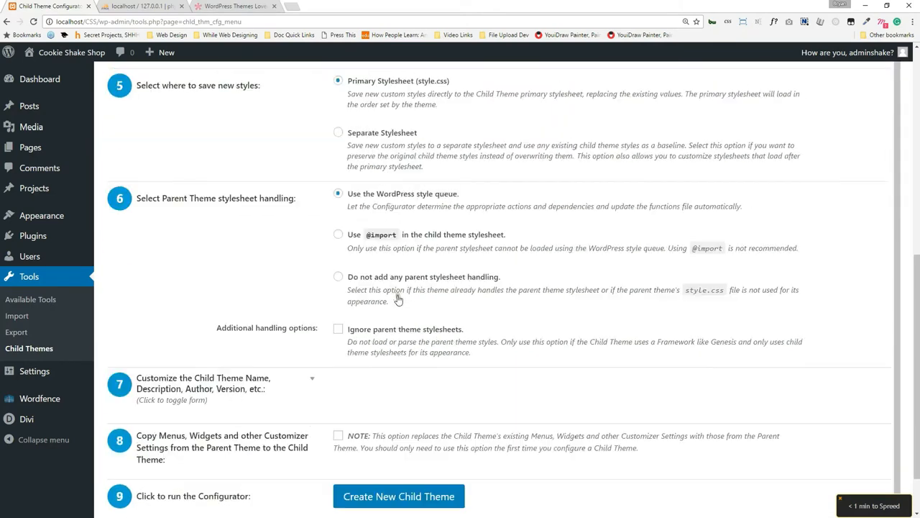
scroll(285, 343, down, 1)
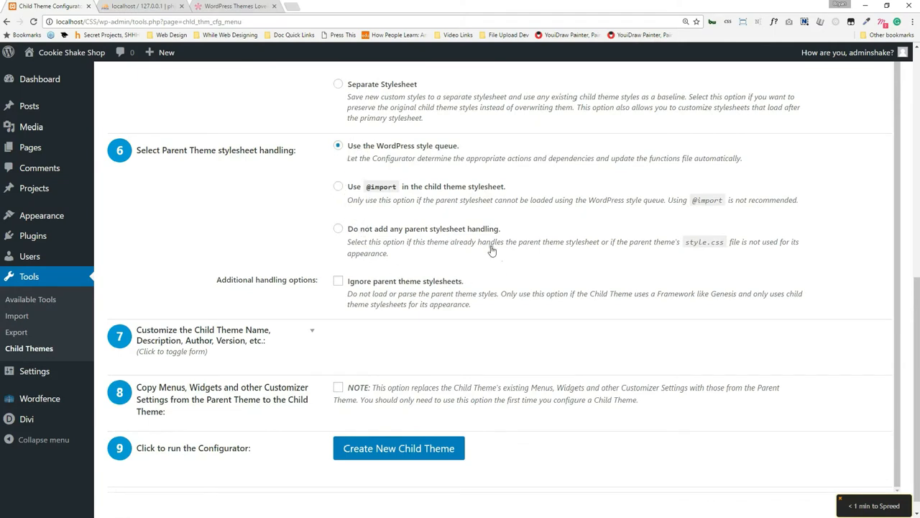
scroll(296, 328, down, 1)
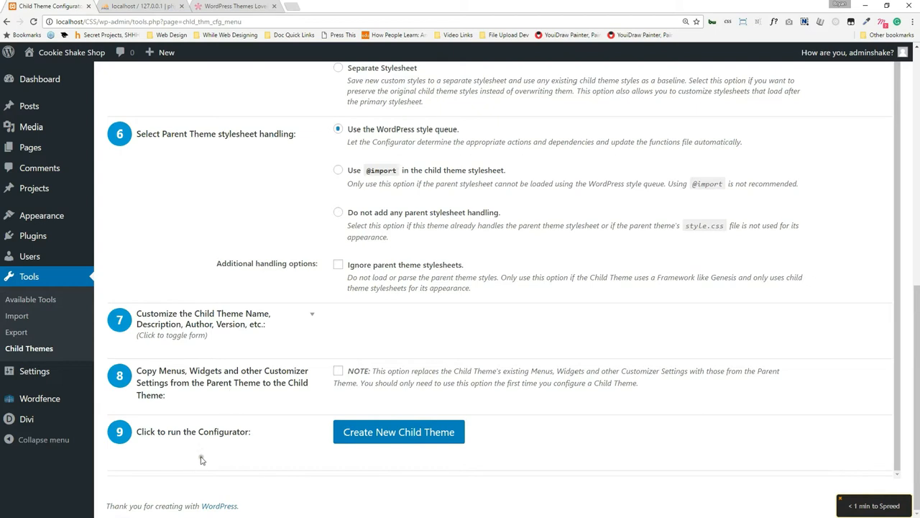
click(309, 317)
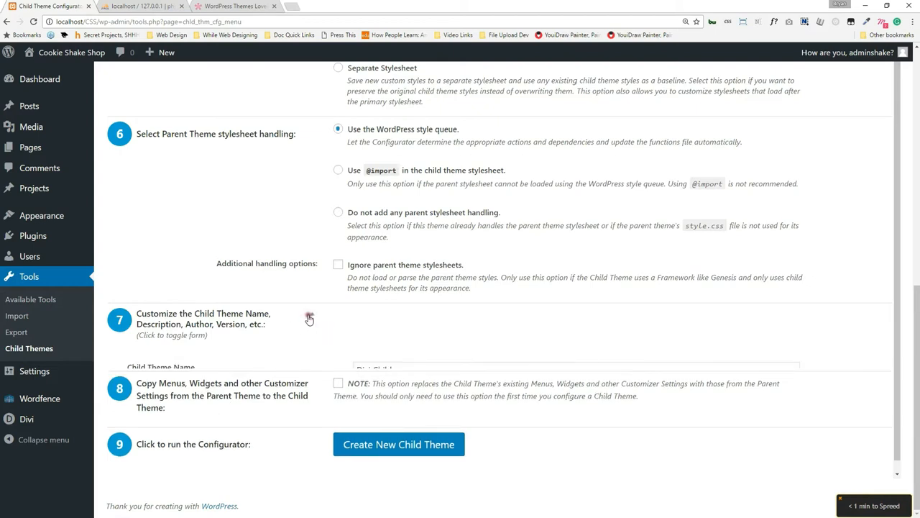
scroll(420, 380, down, 2)
click(381, 286)
drag(423, 285, 329, 289)
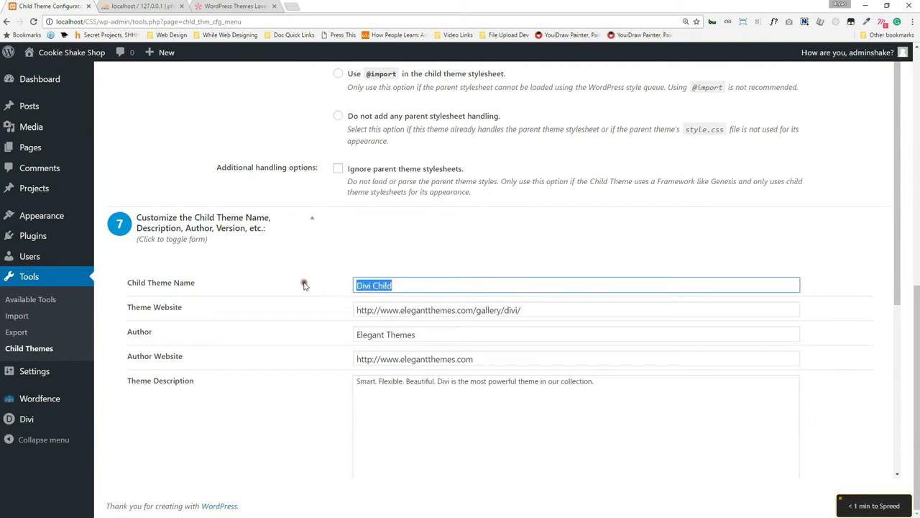
key(Tab)
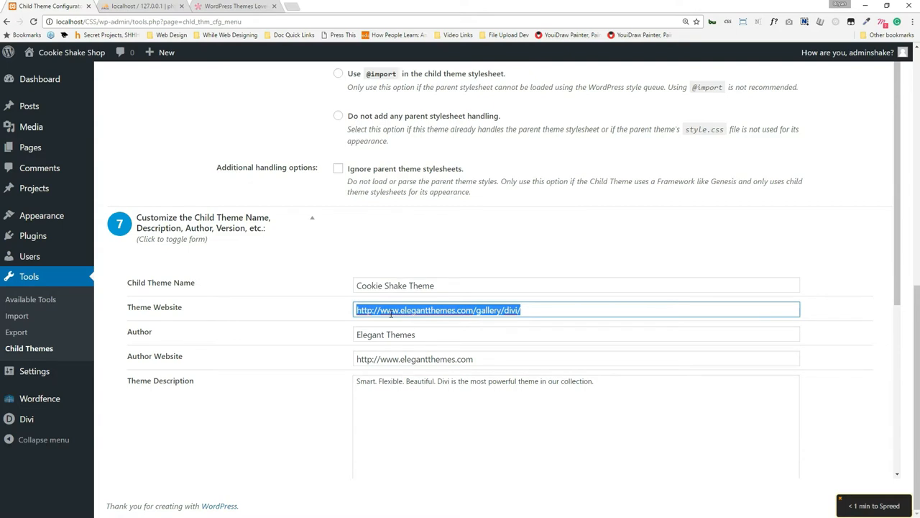
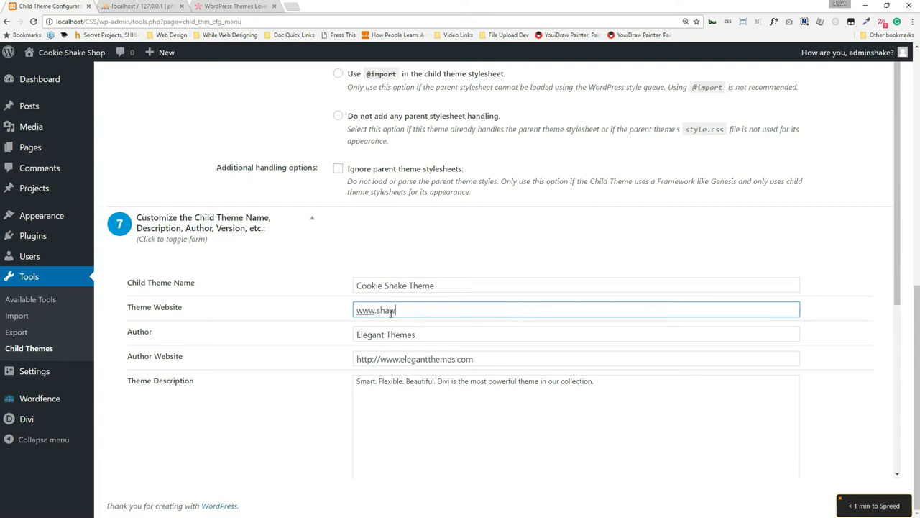
key(Tab)
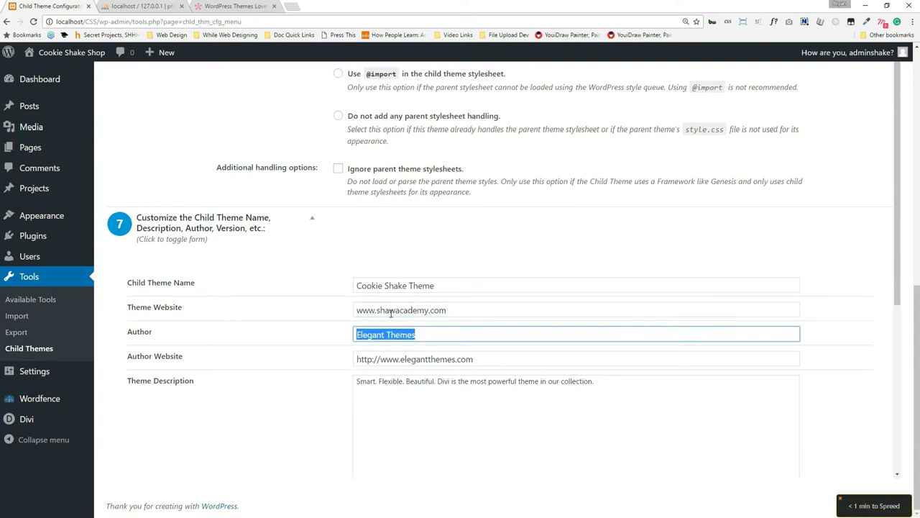
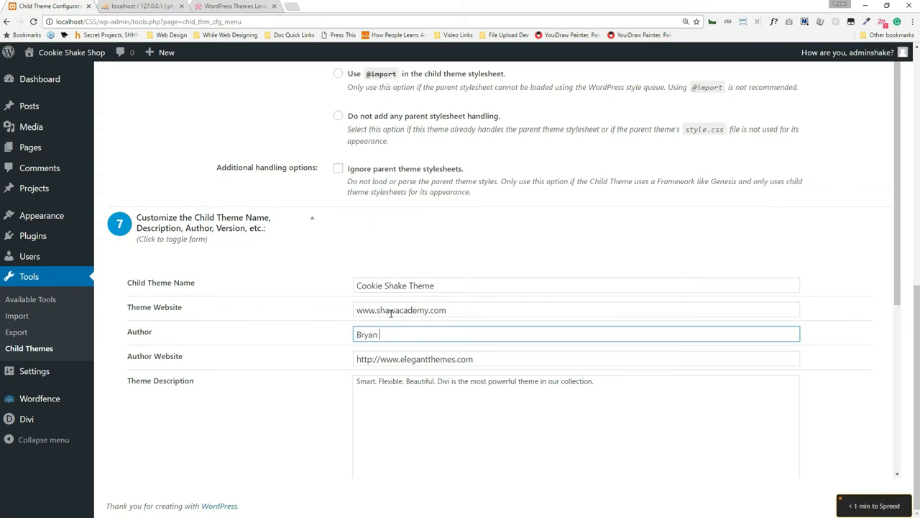
key(Tab)
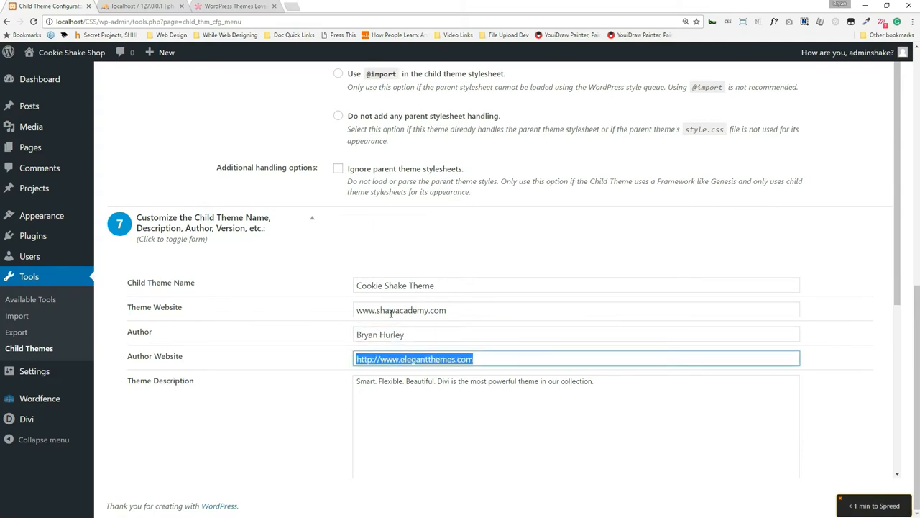
Fill the author website, set version 1.0.1, and create the new child theme.
triple_click(391, 313)
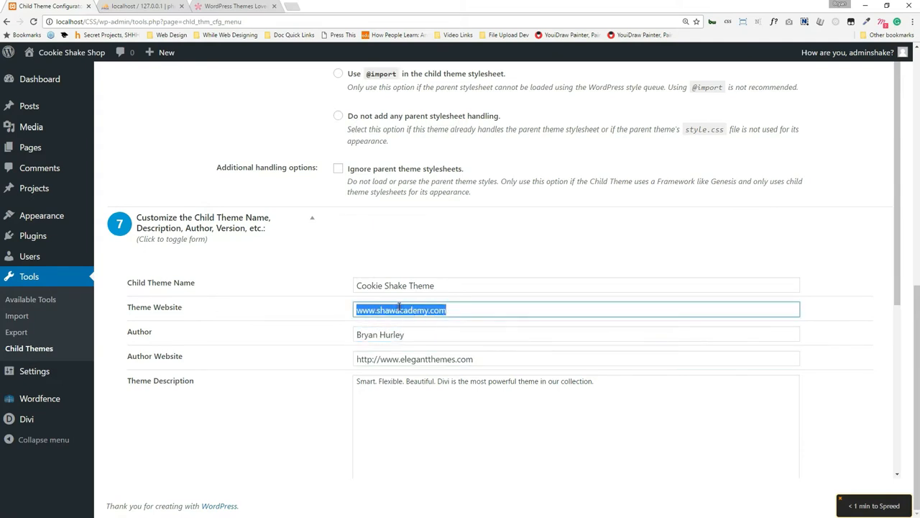
double_click(392, 361)
click(296, 385)
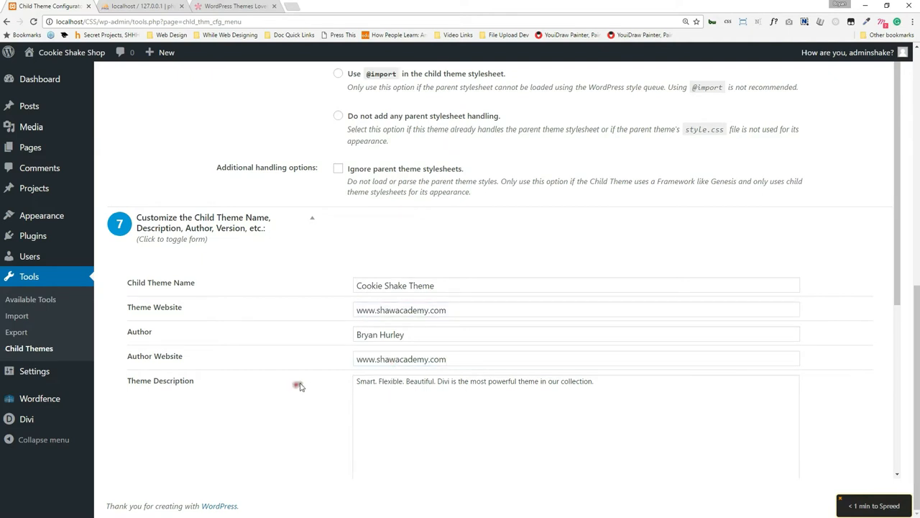
scroll(297, 384, down, 3)
scroll(302, 307, down, 1)
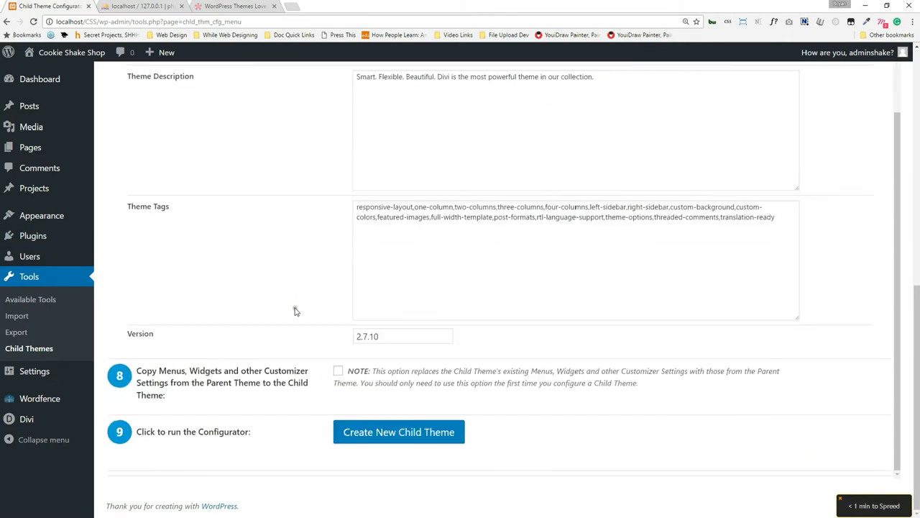
double_click(374, 337)
text(1)
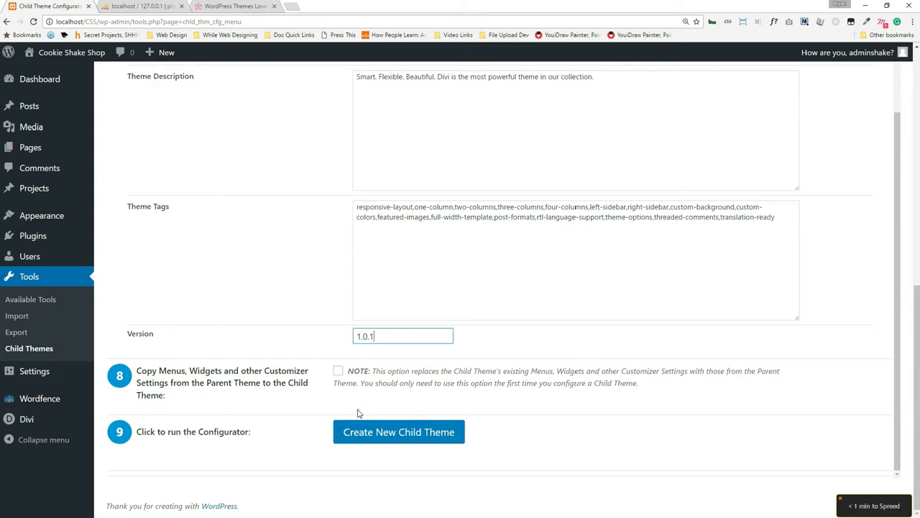
click(406, 433)
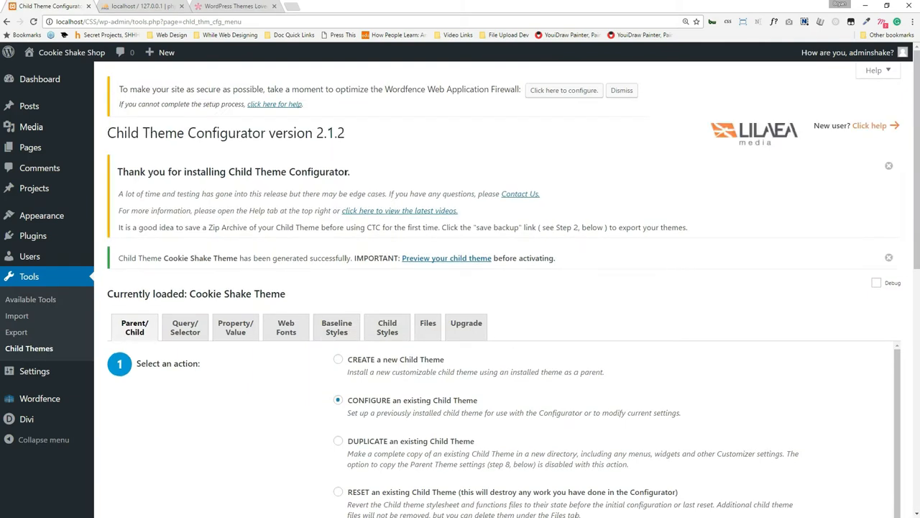
In the child theme's Files options, tick parent templates 404.php and footer.php.
click(428, 336)
scroll(639, 320, down, 3)
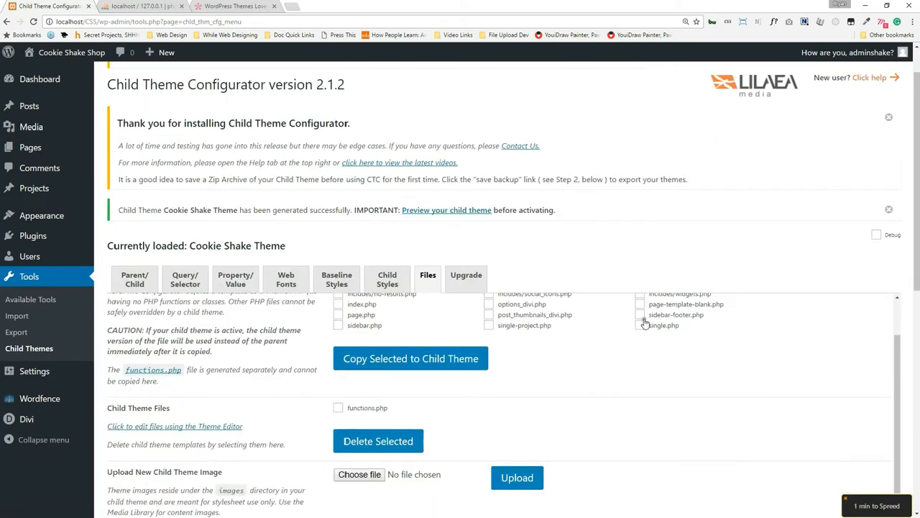
scroll(650, 314, up, 3)
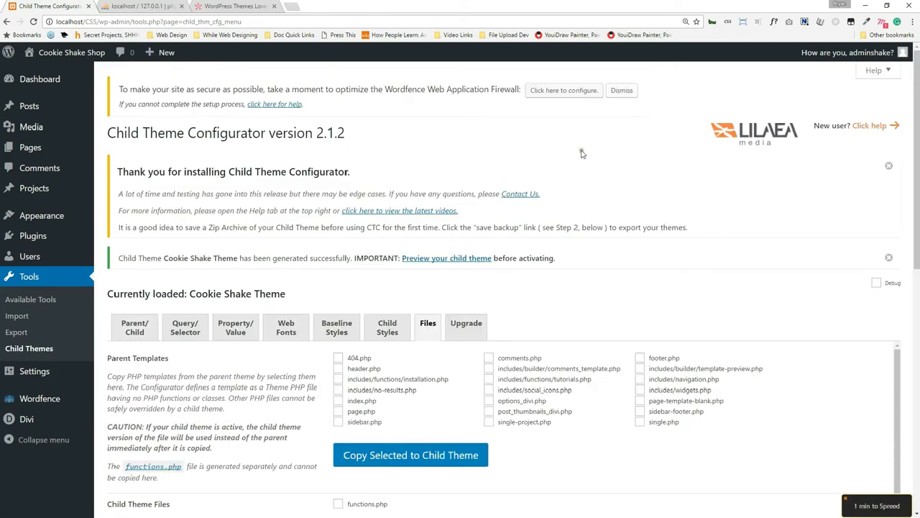
scroll(582, 152, down, 1)
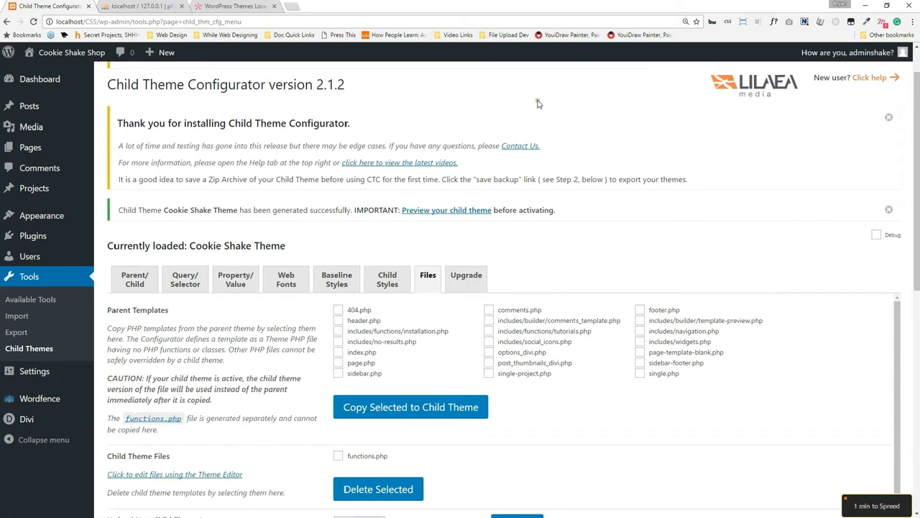
click(336, 311)
click(658, 312)
Untick stray single.php and page-template-blank.php selections and copy the chosen templates to the child theme.
click(660, 377)
click(678, 353)
click(662, 351)
click(659, 375)
scroll(410, 324, down, 2)
scroll(413, 327, up, 2)
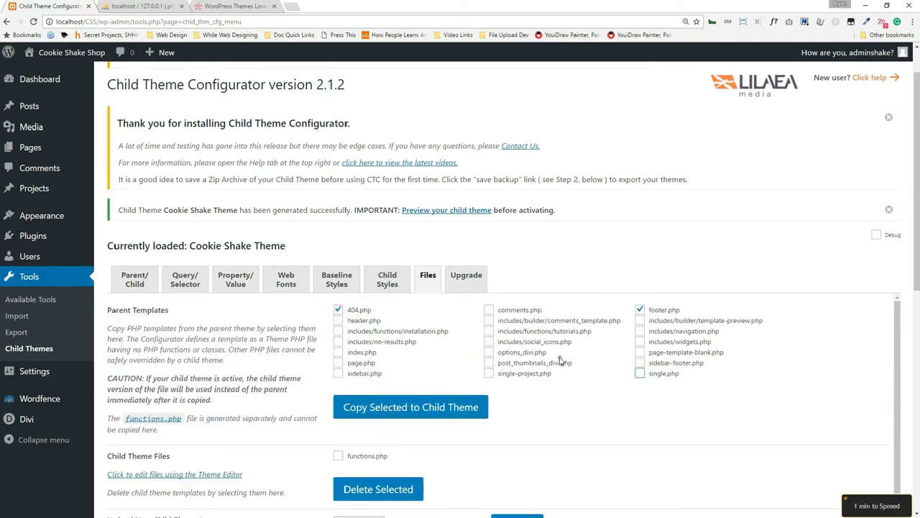
click(427, 406)
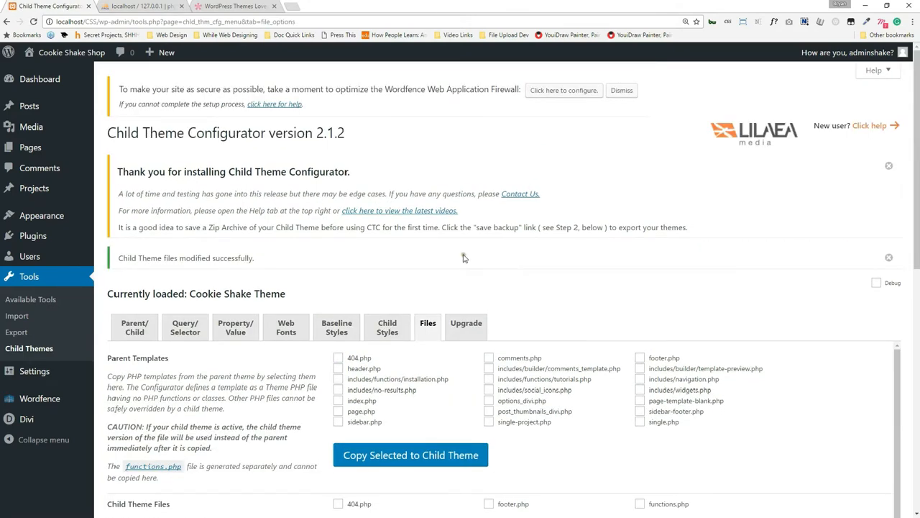
Open the live site in a background tab and close the phpMyAdmin and Elegant Themes tabs.
scroll(179, 291, down, 6)
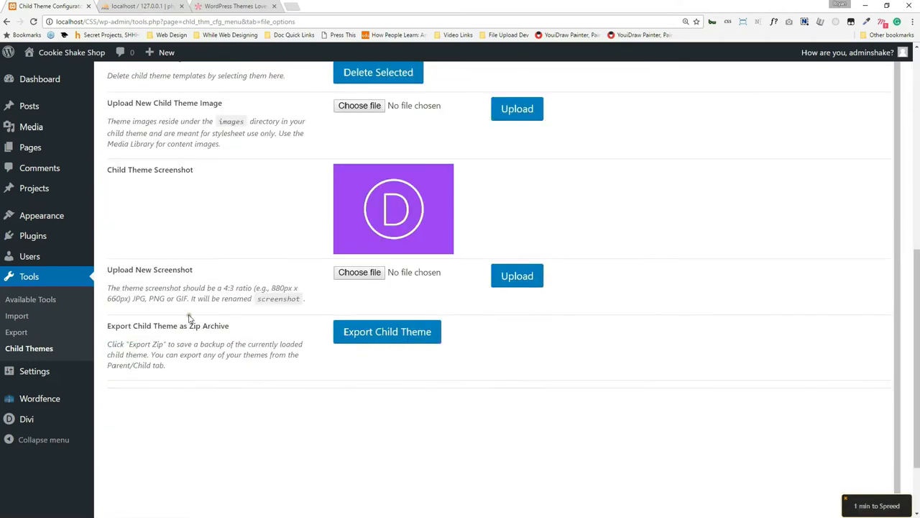
mouse_move(203, 512)
scroll(197, 378, up, 8)
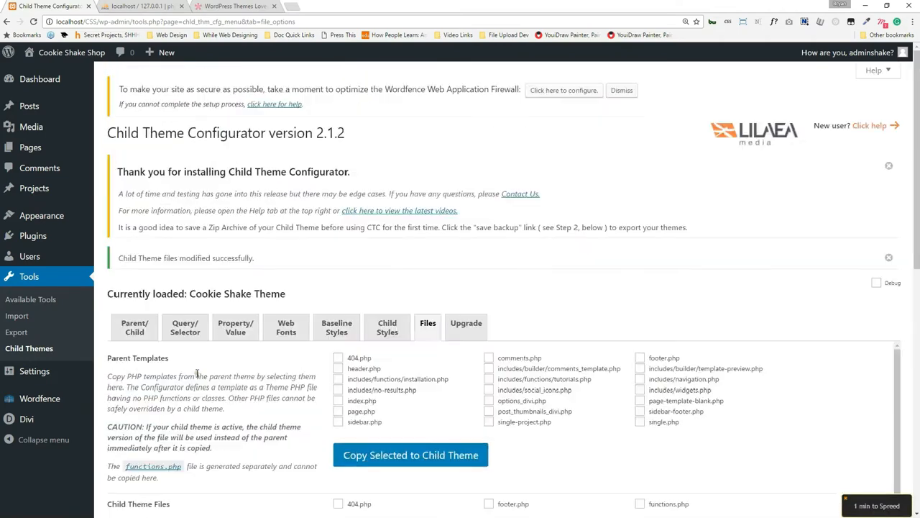
scroll(197, 375, down, 6)
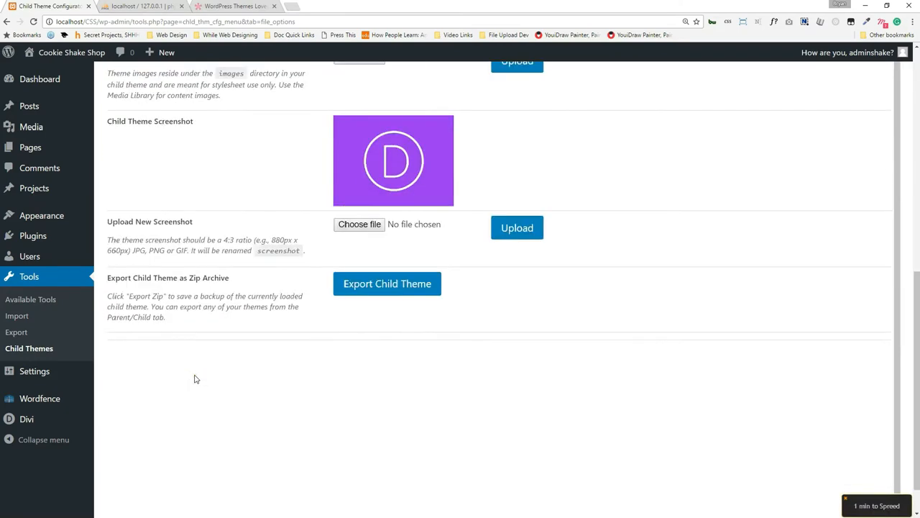
scroll(194, 379, up, 8)
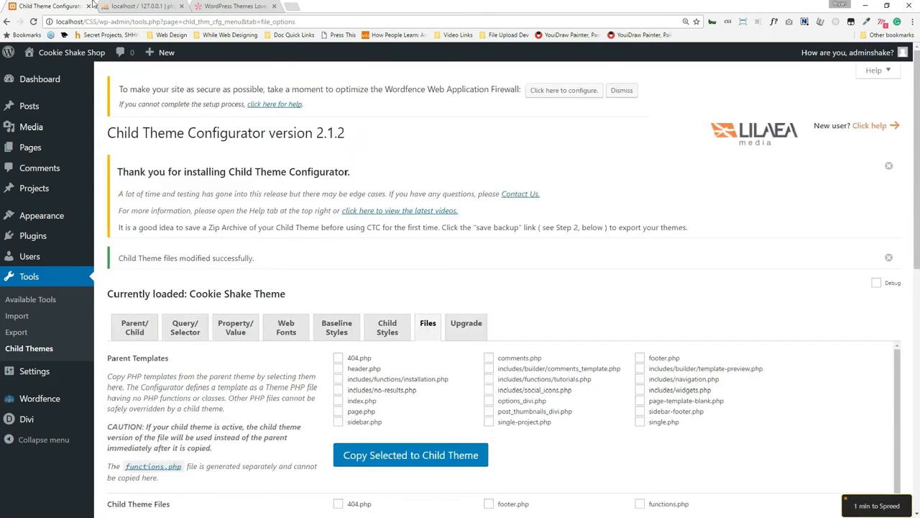
mouse_move(54, 114)
mouse_move(37, 82)
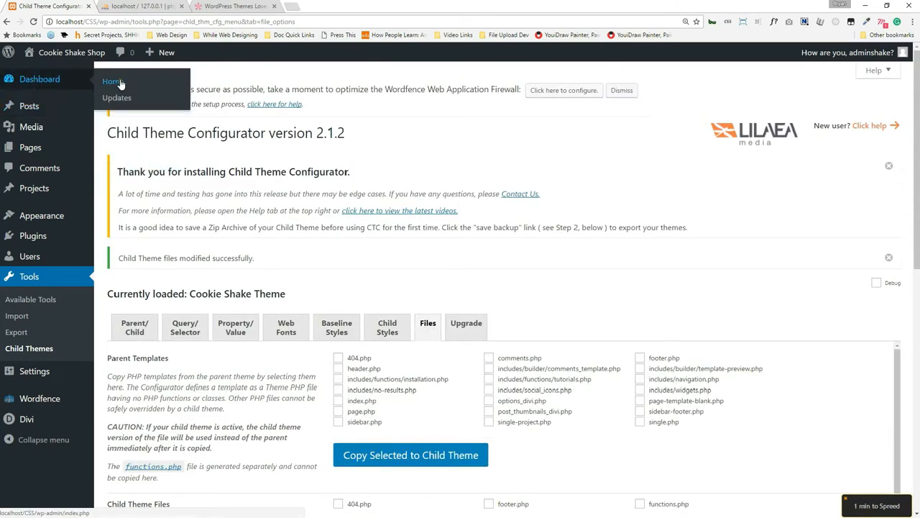
mouse_move(102, 55)
middle_click(45, 72)
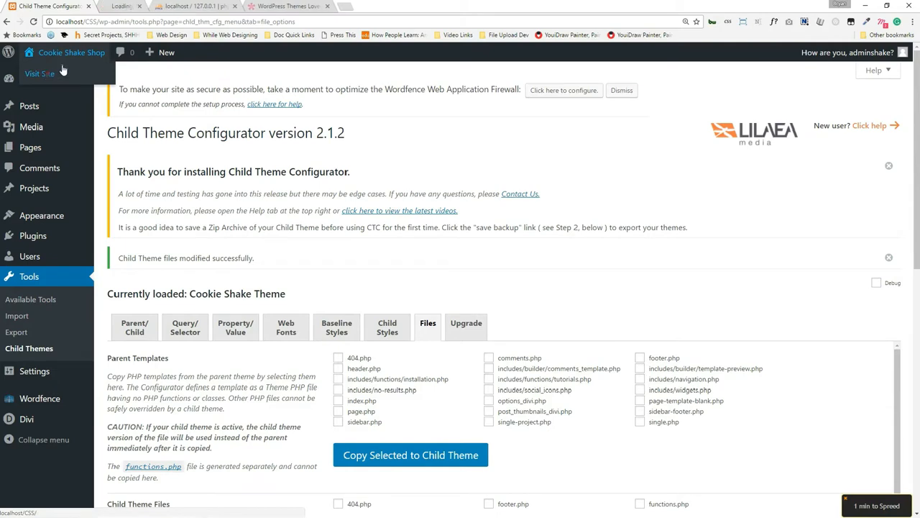
click(236, 4)
click(274, 6)
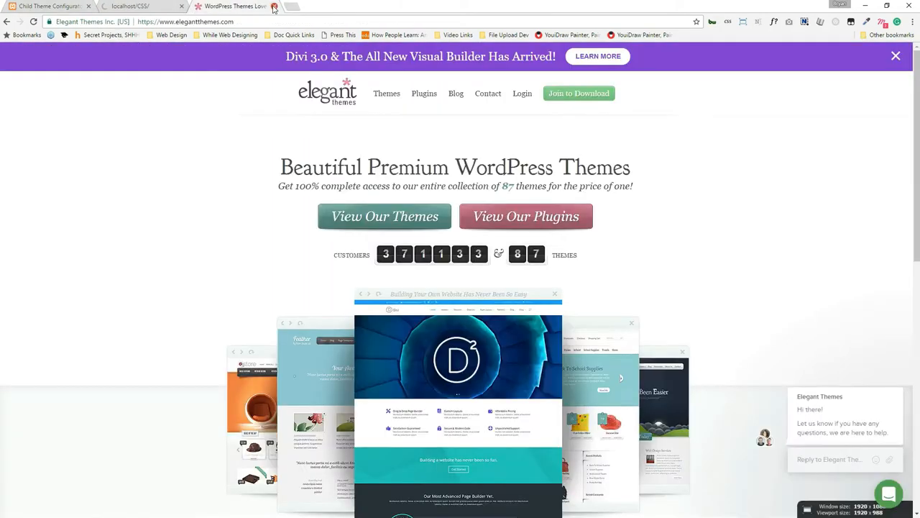
click(273, 7)
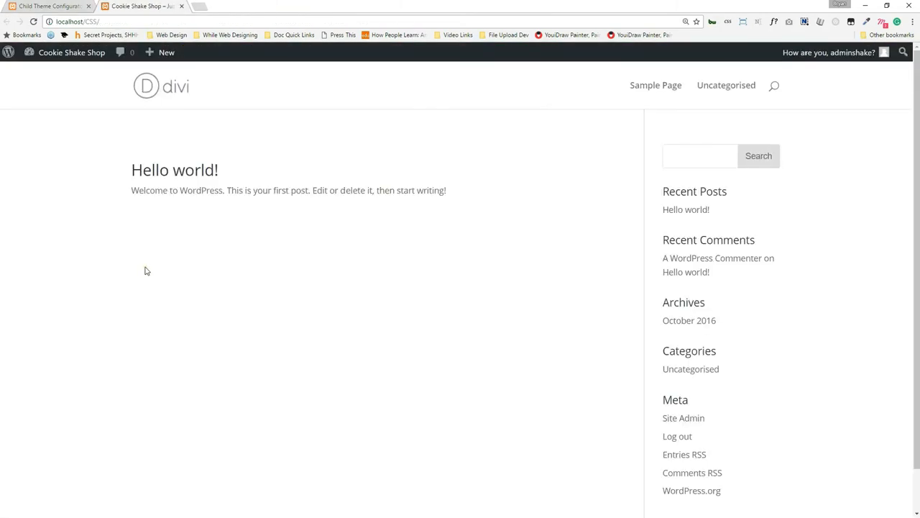
Inspect the site's footer credit line, then return to the Child Theme Configurator tab.
scroll(43, 284, down, 2)
scroll(195, 324, up, 2)
scroll(191, 328, down, 2)
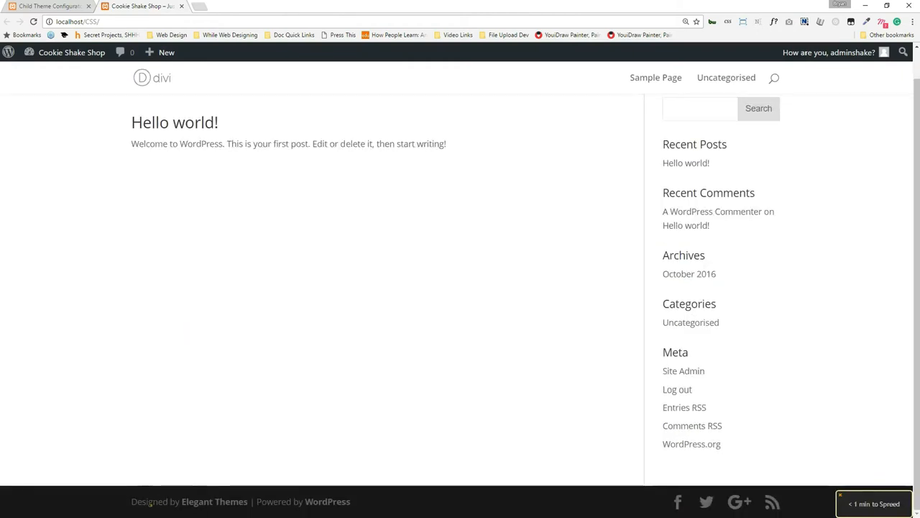
drag(135, 501, 324, 514)
click(345, 234)
key(ctrl+shift+Tab)
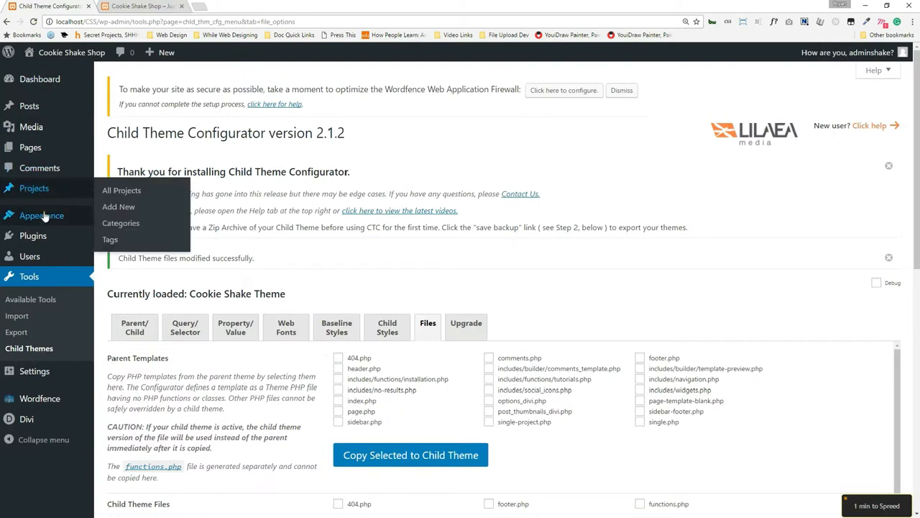
Load Cookie Shake Theme's style.css in the Appearance theme editor.
mouse_move(43, 216)
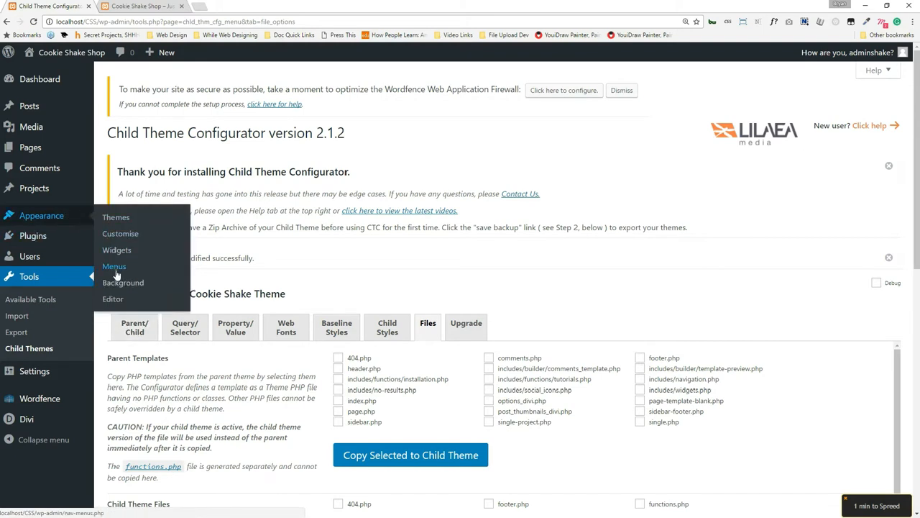
click(114, 299)
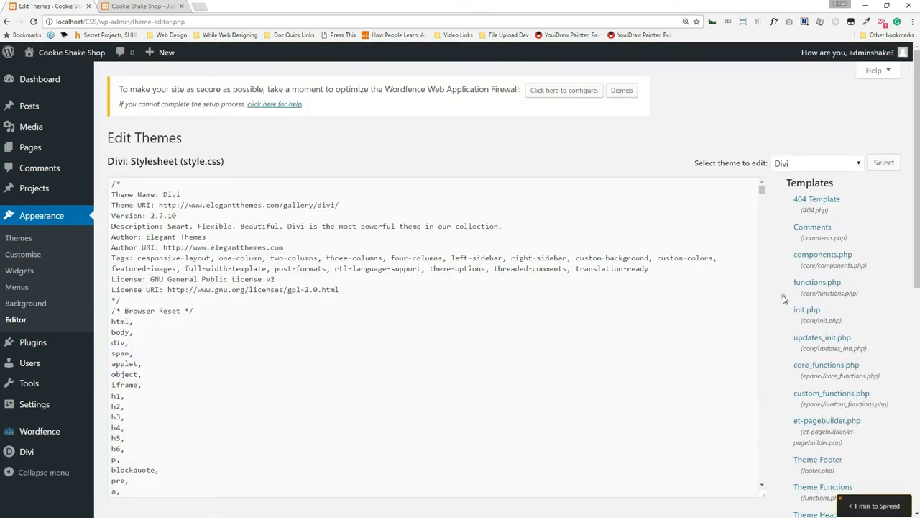
scroll(712, 301, down, 1)
scroll(712, 302, down, 8)
scroll(690, 287, up, 10)
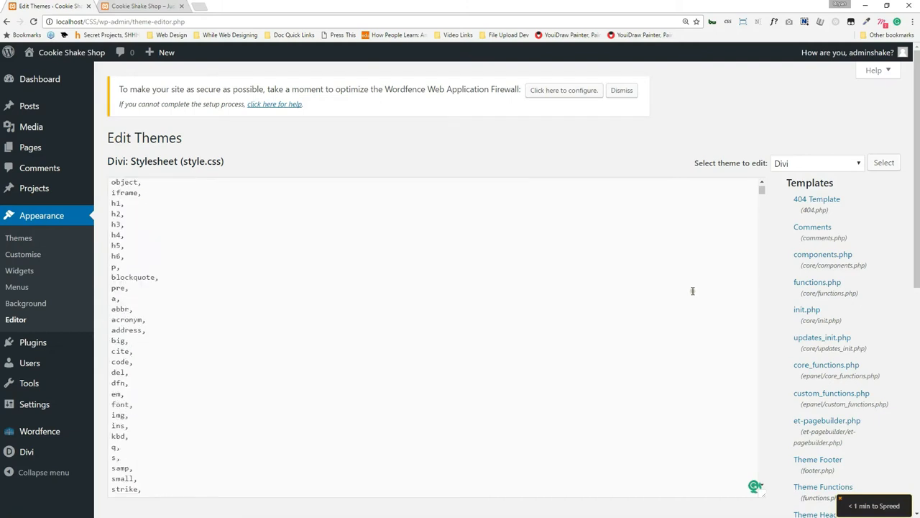
click(840, 165)
click(814, 178)
click(884, 162)
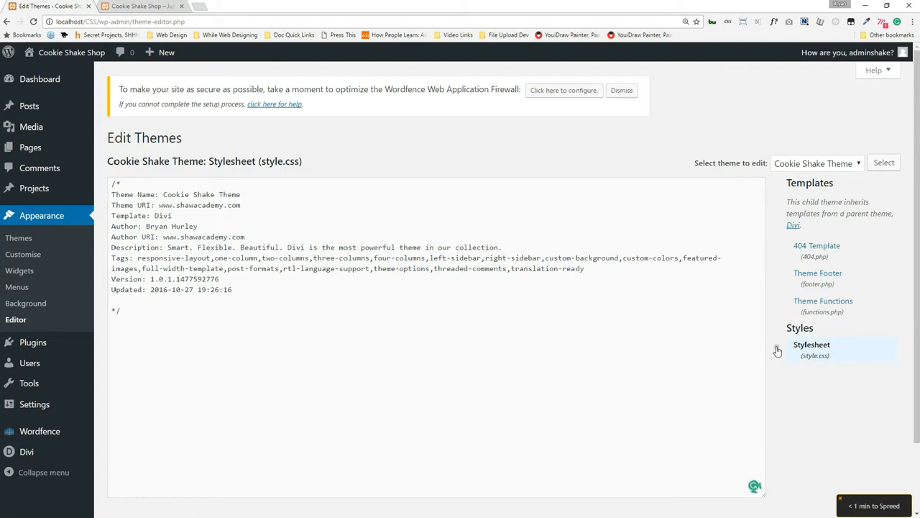
In footer.php's footer-info paragraph, replace the printf credit code with an author credit for Cookie Shake Shop and save.
click(818, 284)
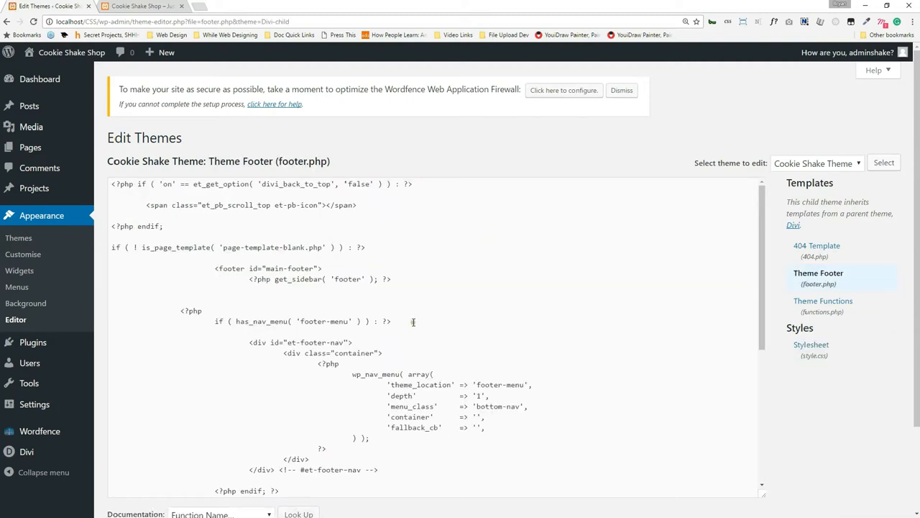
scroll(413, 316, down, 10)
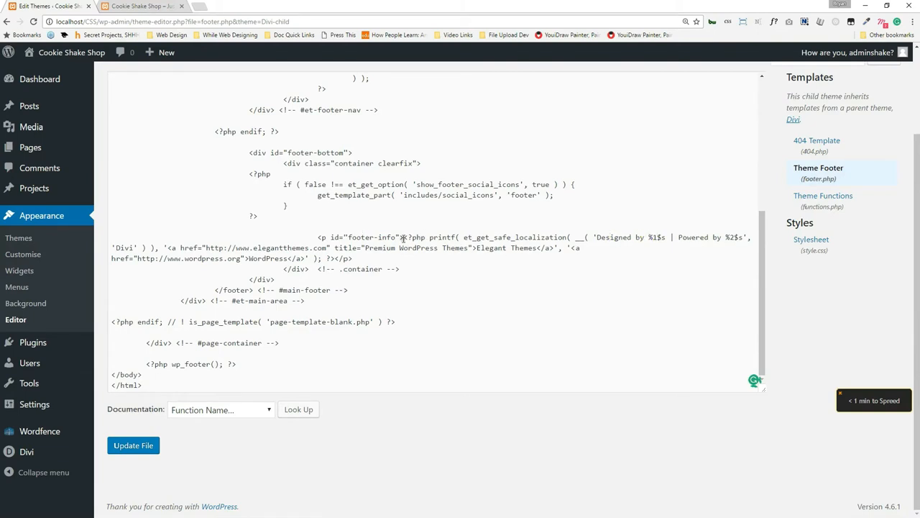
drag(403, 237, 335, 258)
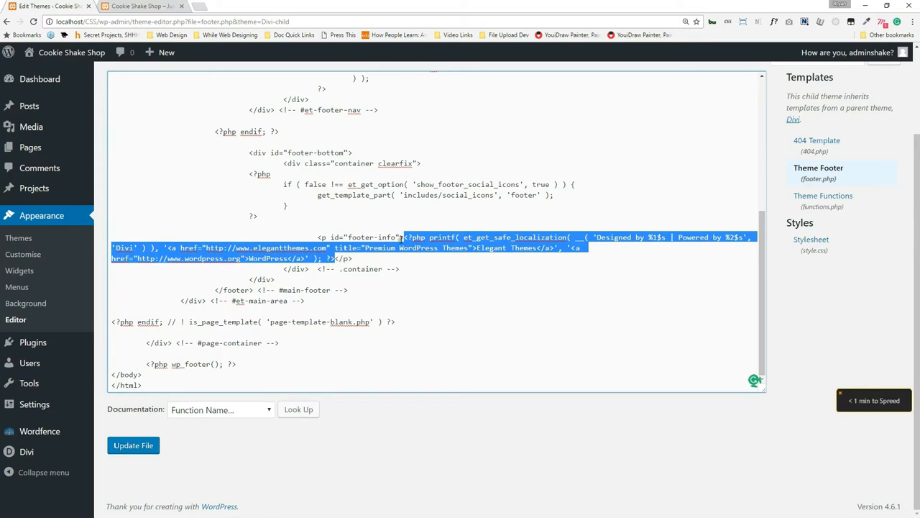
key(Delete)
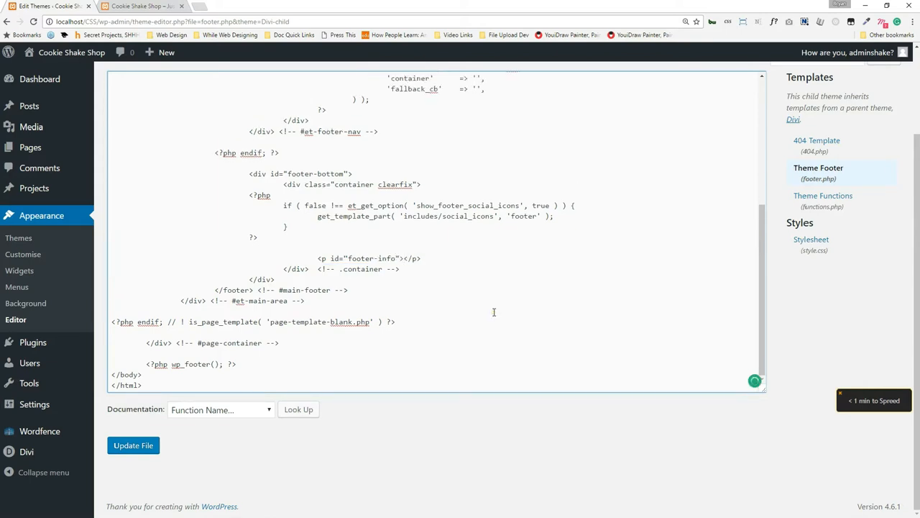
text(Created by Bryan for Coo)
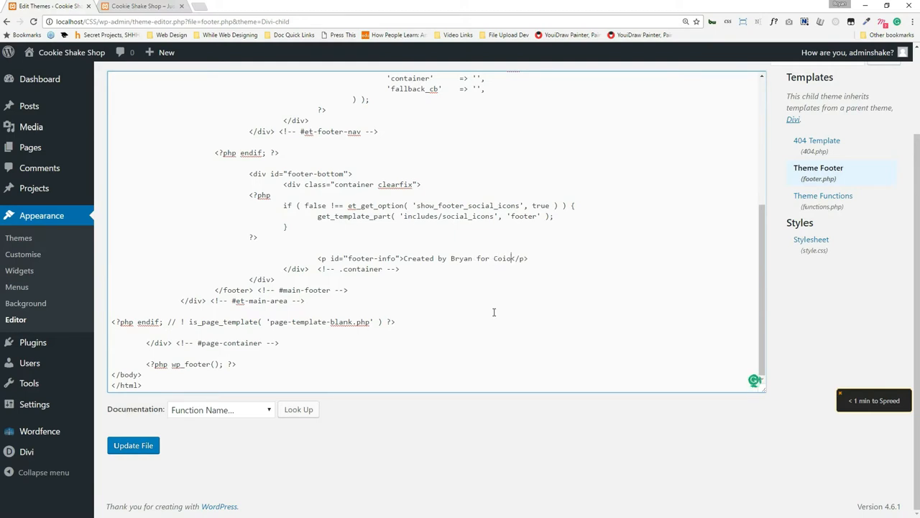
text(kie S)
text(hake Sho)
text(p)
text( the)
click(138, 446)
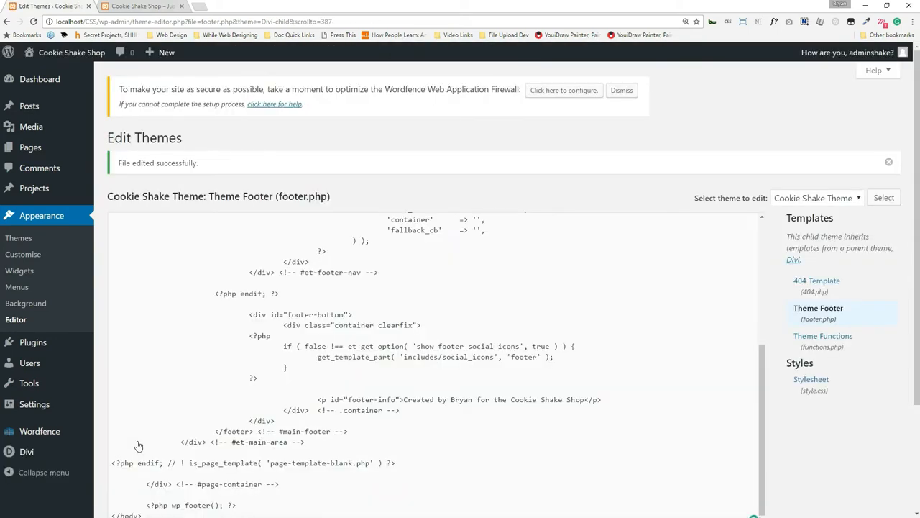
click(24, 240)
Load the themes page in a new tab, check the live site meanwhile, and retry its address.
click(210, 8)
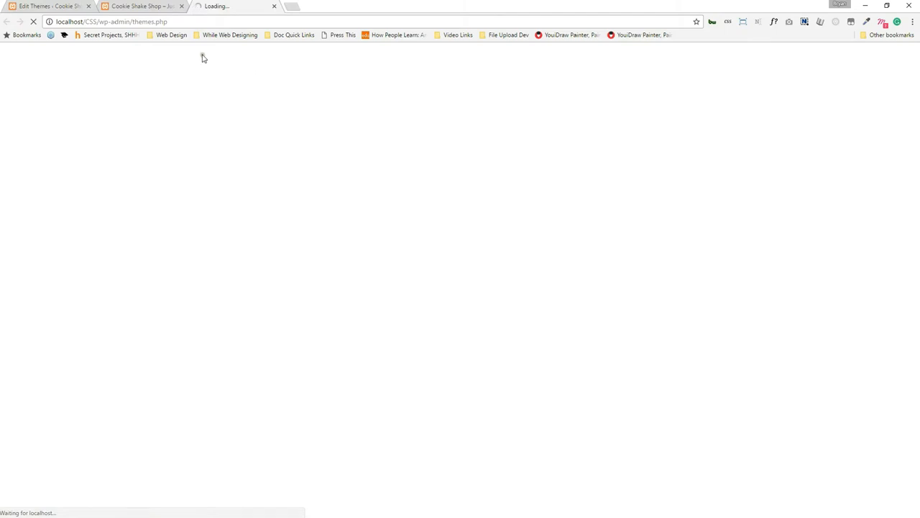
click(127, 6)
click(203, 7)
mouse_move(367, 5)
mouse_down()
mouse_move(365, 194)
mouse_move(352, 4)
mouse_up()
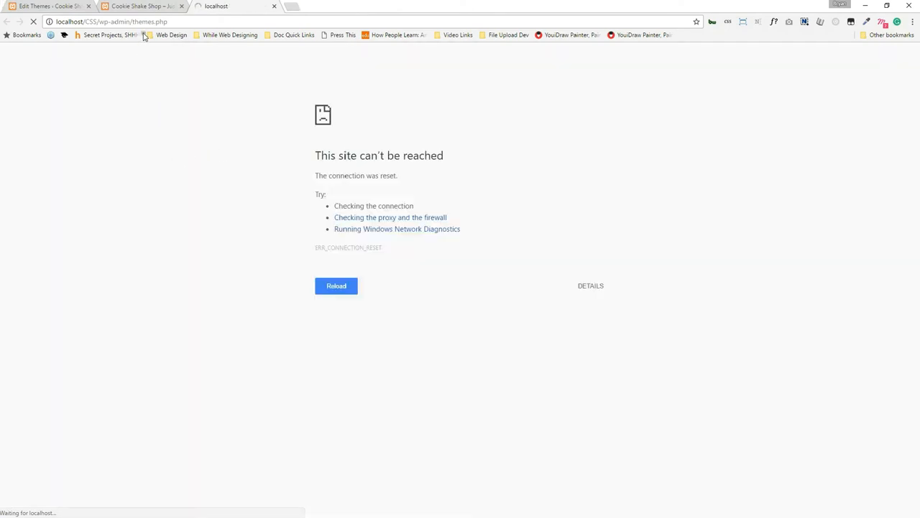
click(144, 21)
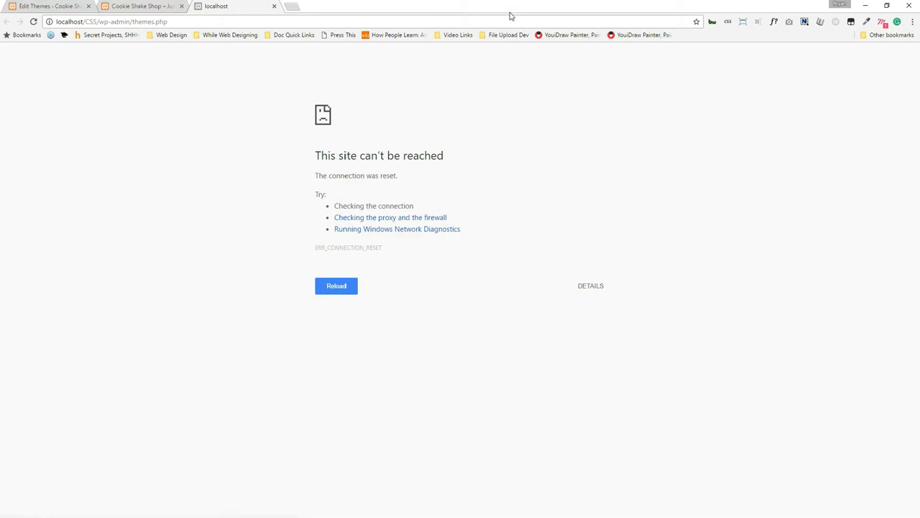
Close the failed localhost and site tabs and retry Appearance > Themes.
click(269, 8)
click(182, 8)
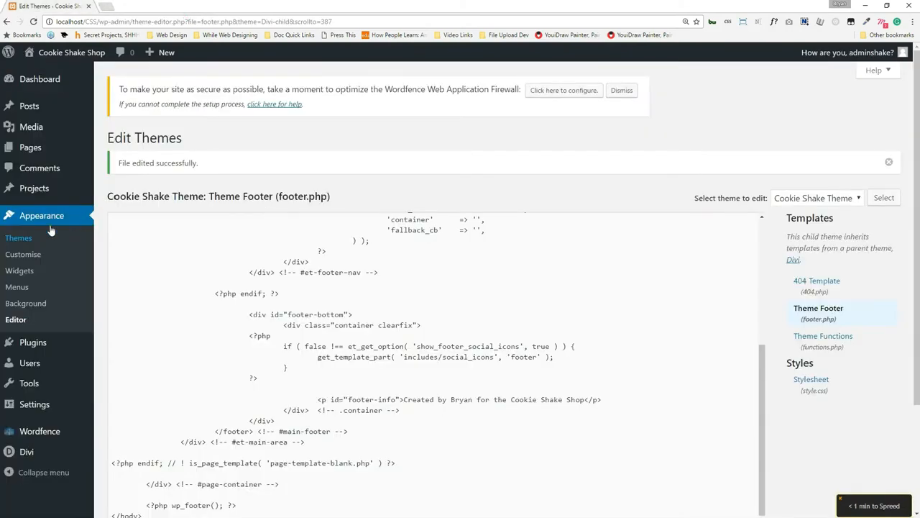
click(18, 240)
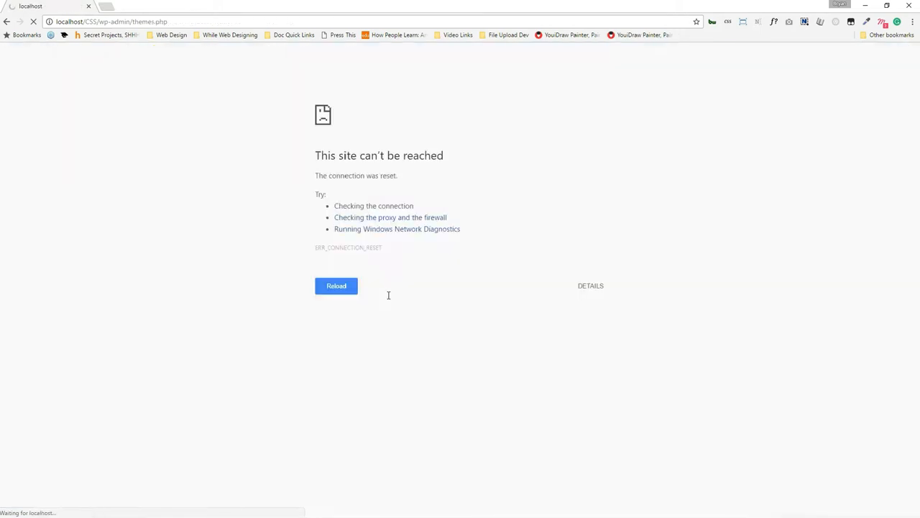
Restore Chrome down to reveal XAMPP and look over Apache's log files list.
click(114, 21)
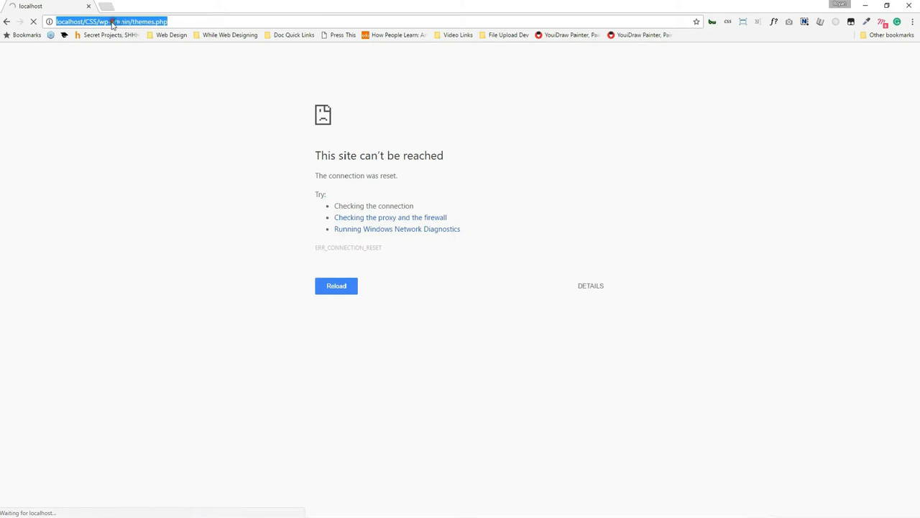
double_click(281, 5)
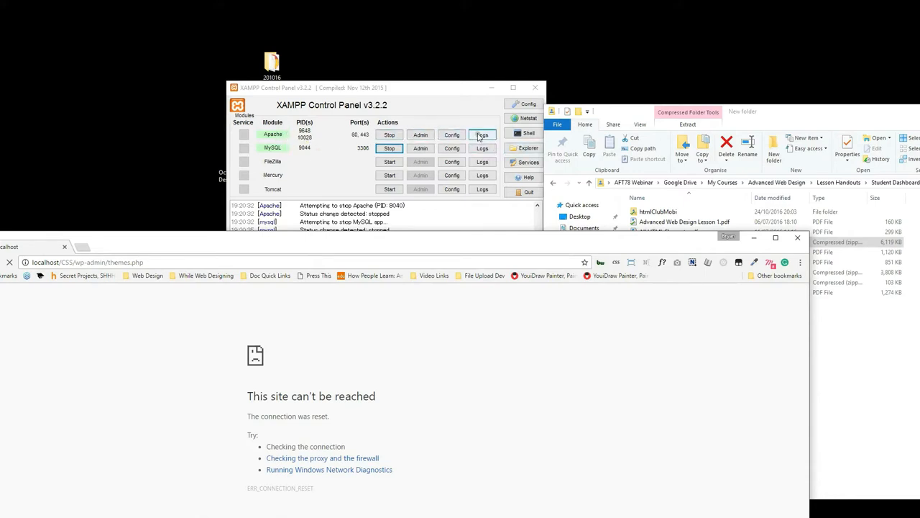
click(482, 135)
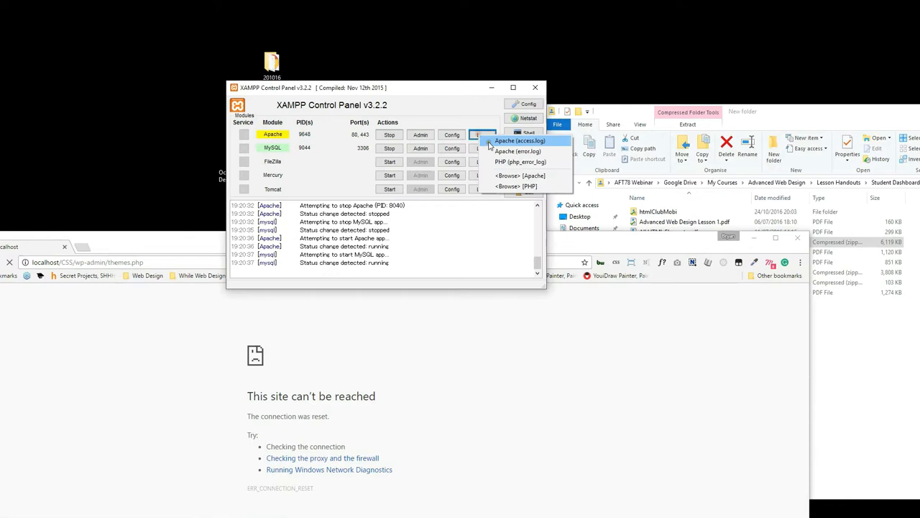
click(338, 222)
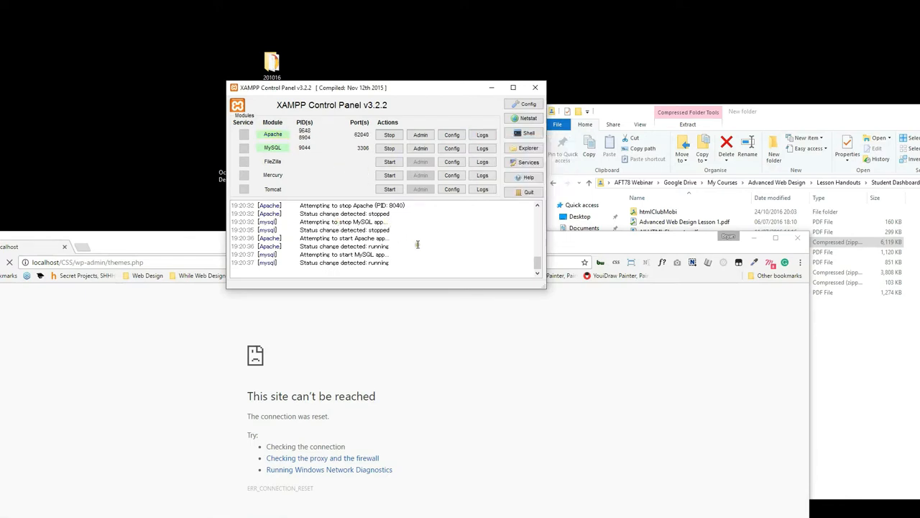
Place the XAMPP panel at the upper right, maximize Chrome, and reload the themes page.
drag(386, 89, 694, 49)
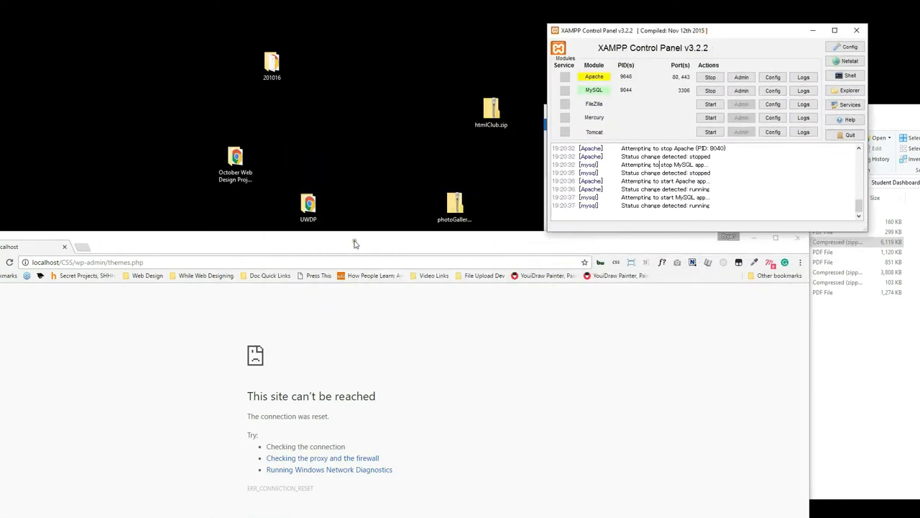
drag(353, 243, 409, 5)
click(177, 19)
key(Return)
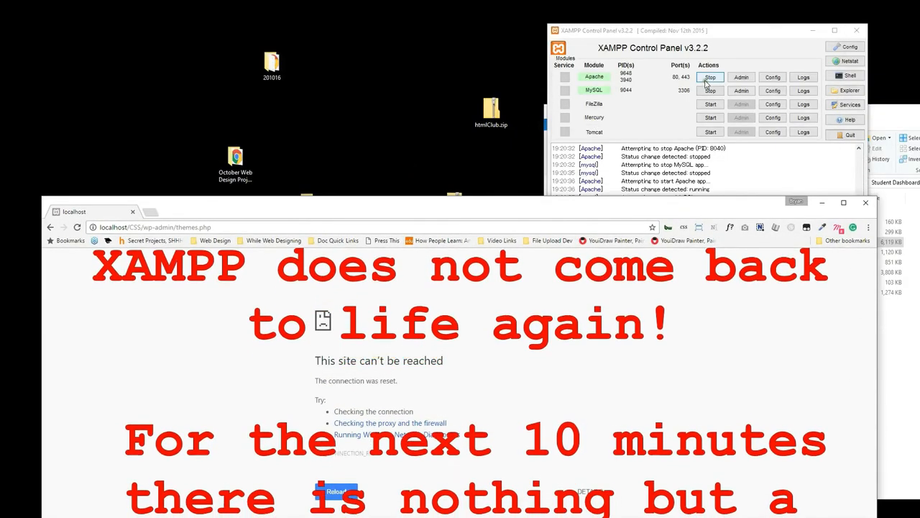
Stop and start Apache and MySQL in XAMPP, then reload themes.php in Chrome.
click(709, 79)
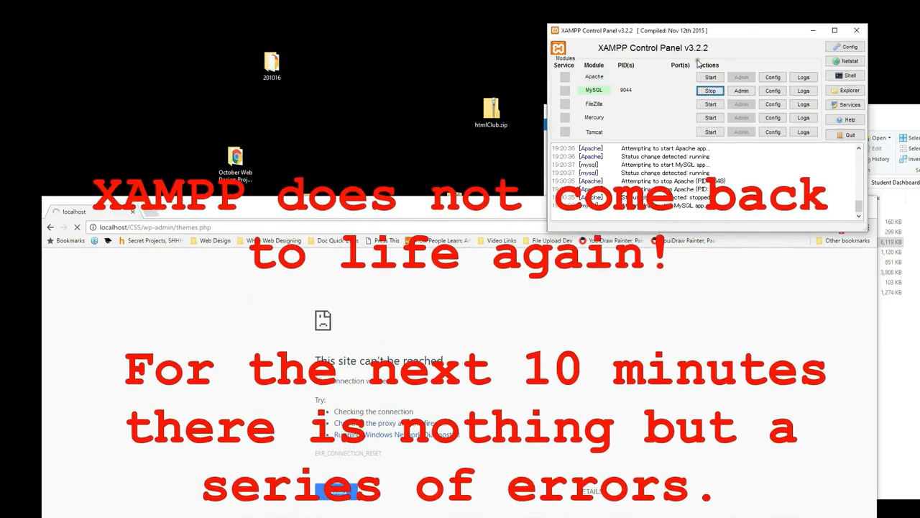
click(710, 91)
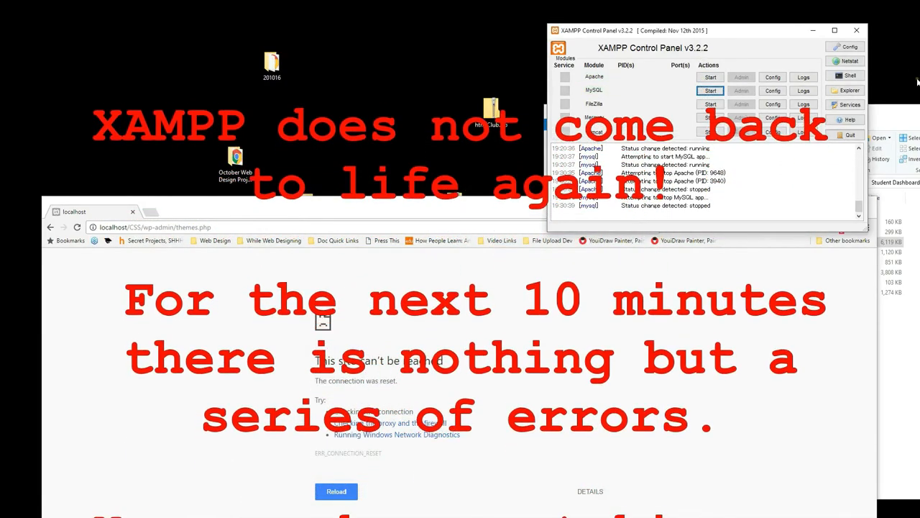
click(711, 77)
click(711, 91)
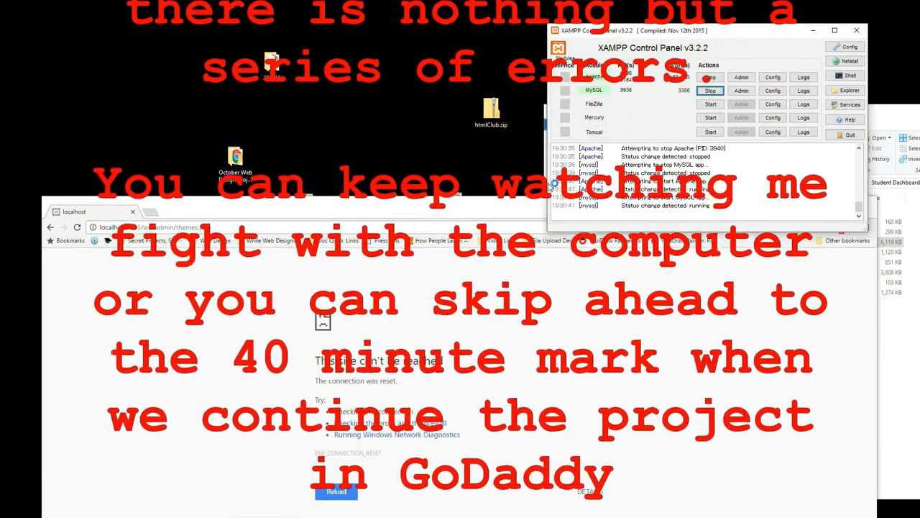
click(175, 228)
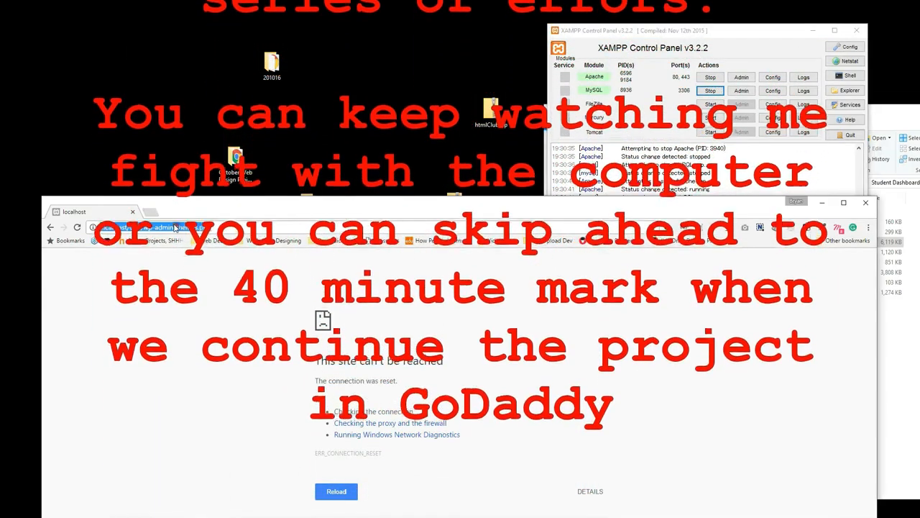
key(Return)
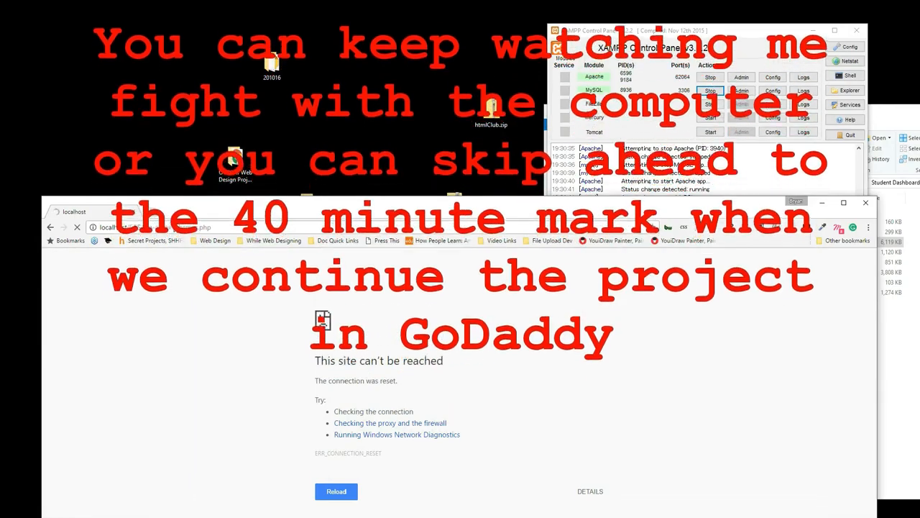
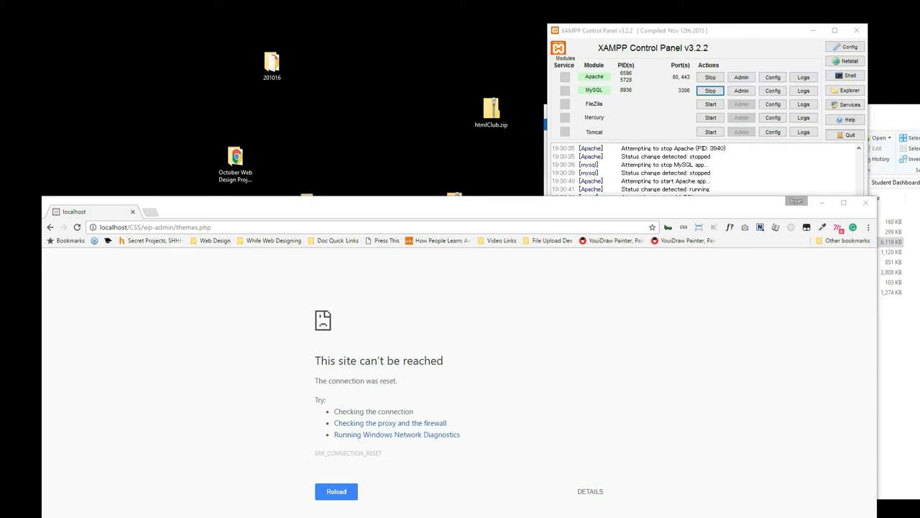
Retry localhost/CSS/ in a maximized Chrome window; it still can't be reached.
key(F5)
key(alt+Tab)
drag(320, 210, 289, 115)
drag(99, 131, 342, 154)
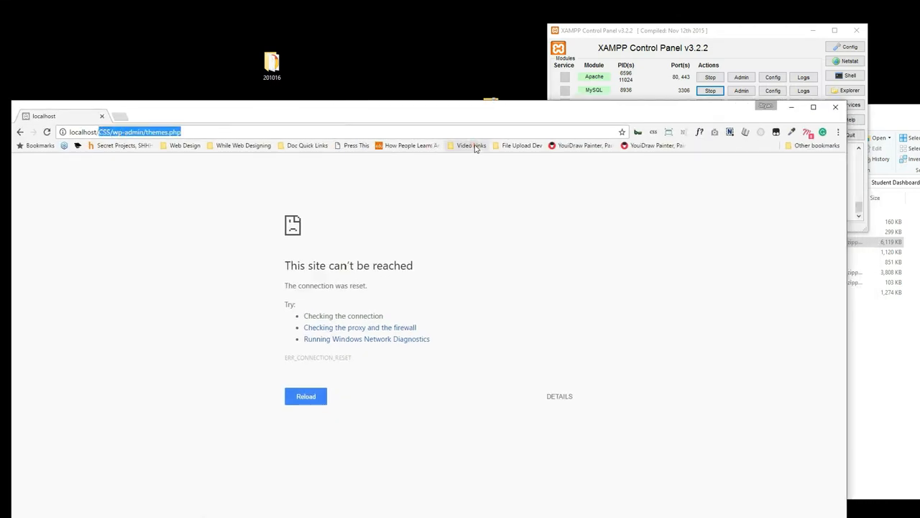
key(End)
key(BackSpace)
key(BackSpace)
key(BackSpace)
key(BackSpace)
key(BackSpace)
key(BackSpace)
key(BackSpace)
key(BackSpace)
key(BackSpace)
key(BackSpace)
key(BackSpace)
key(BackSpace)
key(BackSpace)
key(BackSpace)
key(BackSpace)
key(BackSpace)
key(BackSpace)
key(BackSpace)
key(BackSpace)
key(Return)
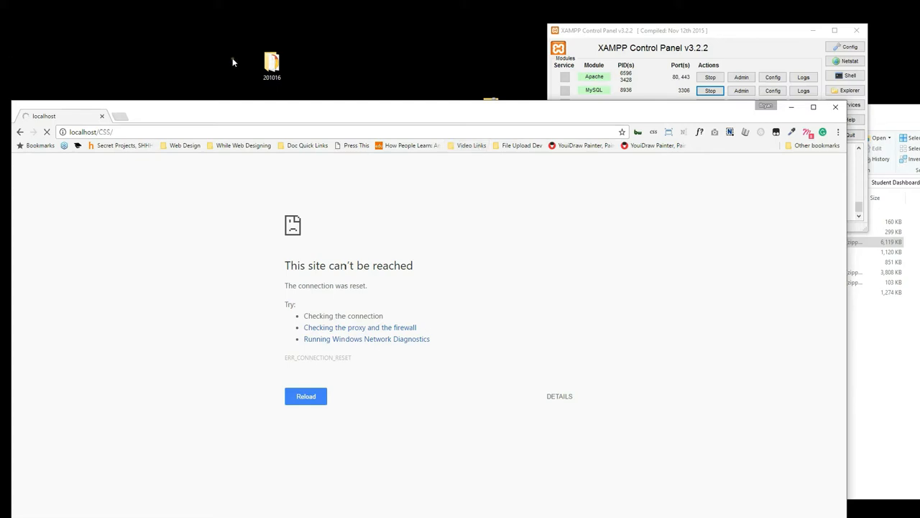
double_click(237, 116)
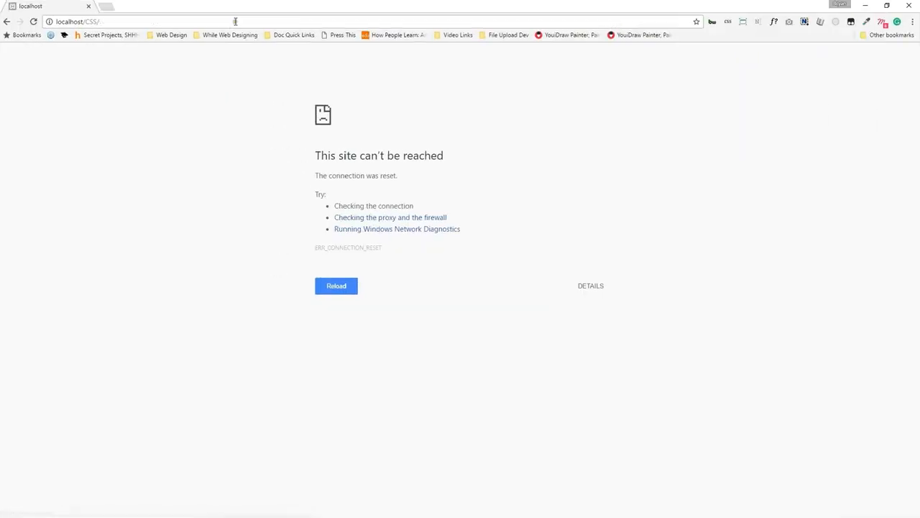
Sign in to GoDaddy in a new tab and open the web hosting account's cPanel.
click(106, 6)
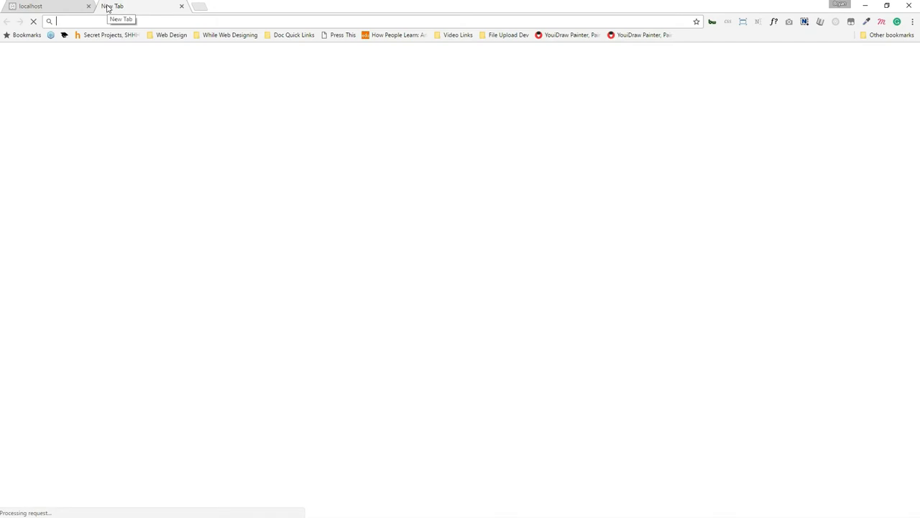
text(go)
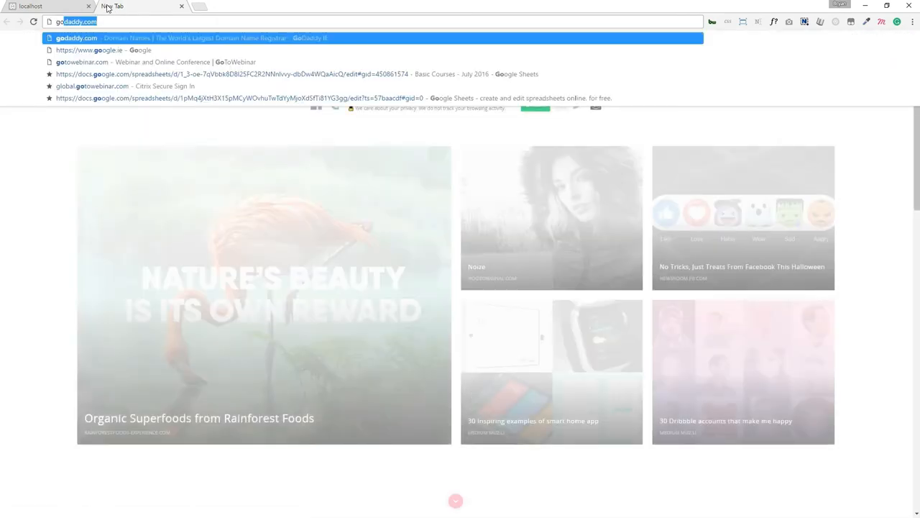
key(Return)
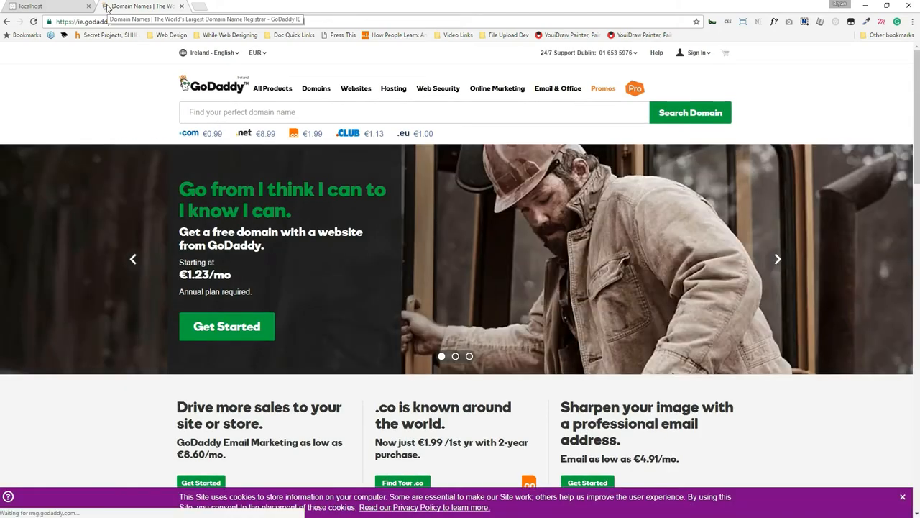
click(697, 53)
click(579, 132)
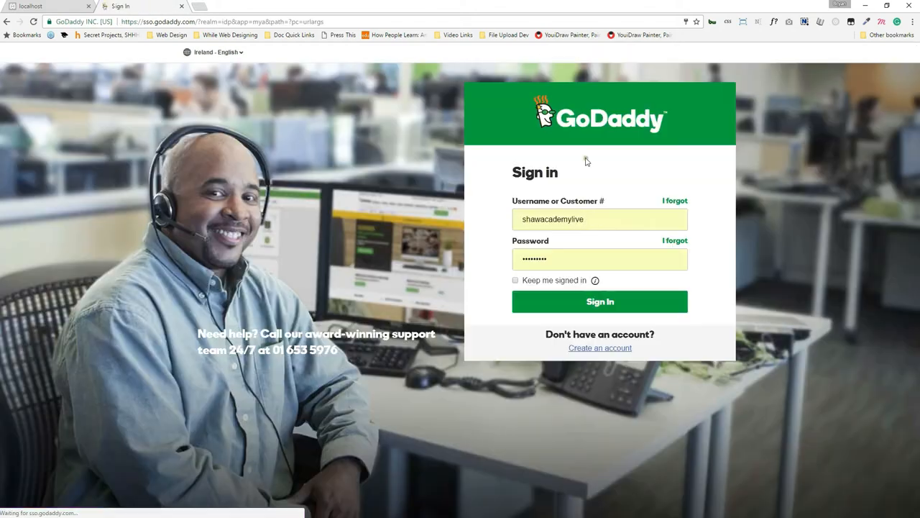
click(524, 261)
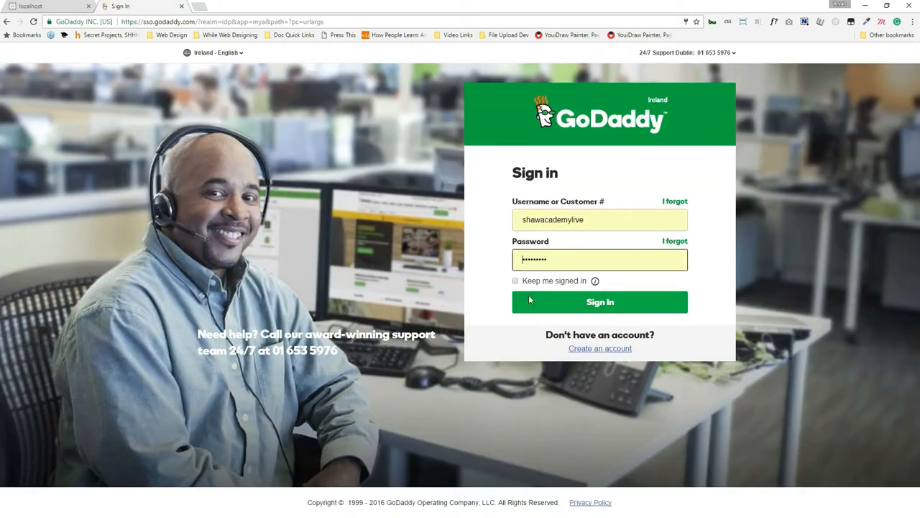
click(586, 303)
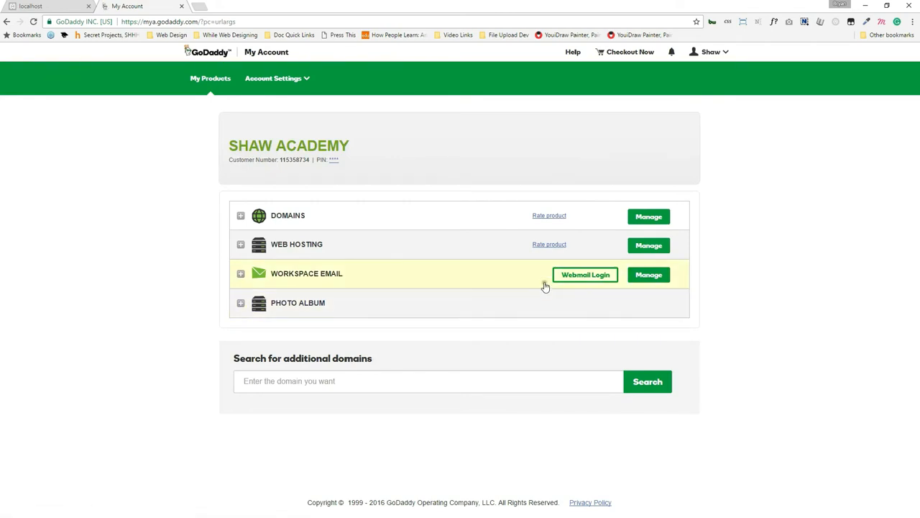
click(650, 247)
drag(271, 4, 378, 1)
click(248, 275)
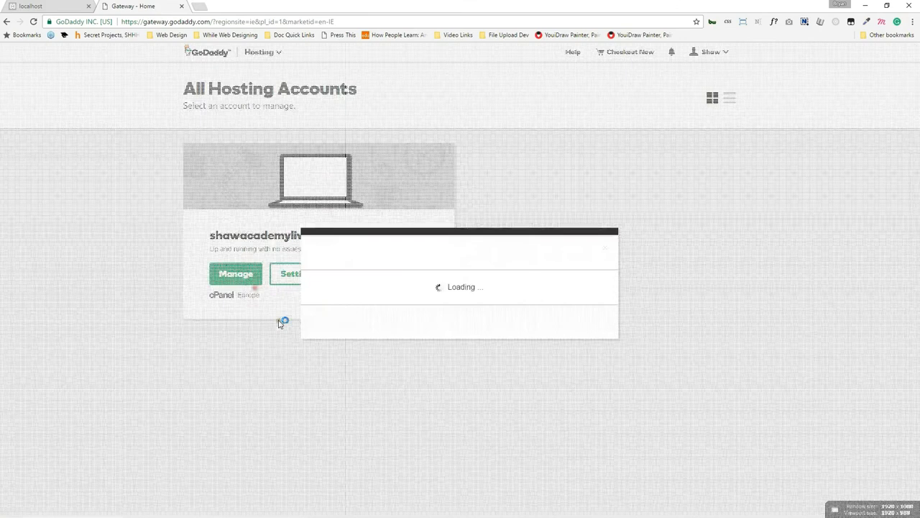
Load localhost/dashboard/, showing the XAMPP welcome page, then reload localhost/CSS/.
click(43, 5)
click(94, 22)
click(94, 21)
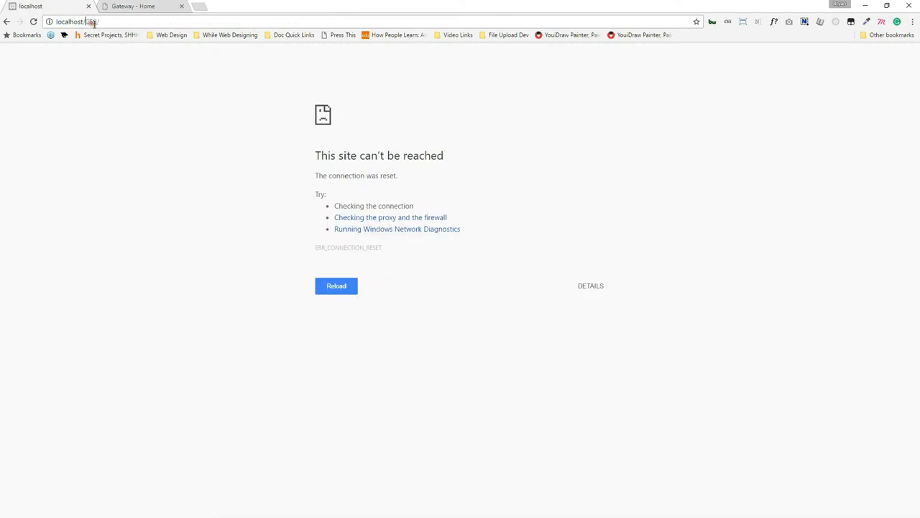
drag(85, 22, 165, 24)
key(BackSpace)
text(dashboard/)
key(Return)
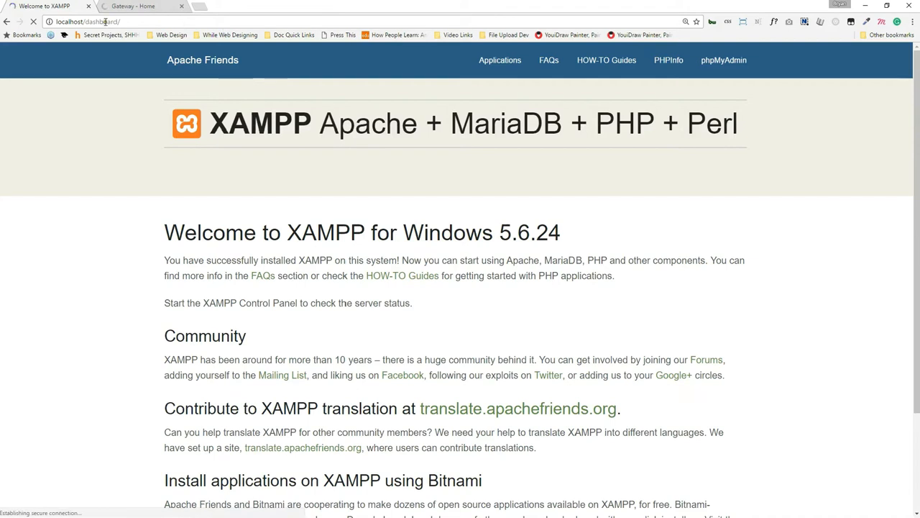
double_click(106, 22)
text(CSS)
key(Return)
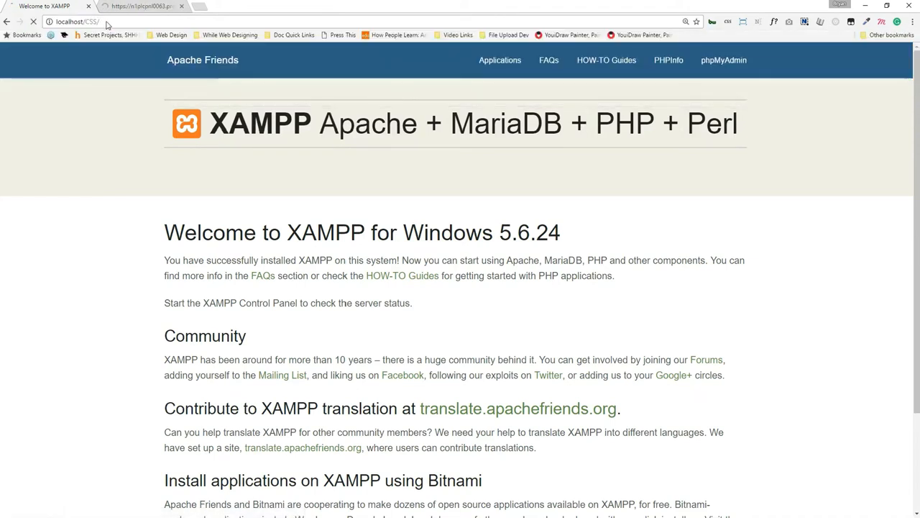
click(143, 6)
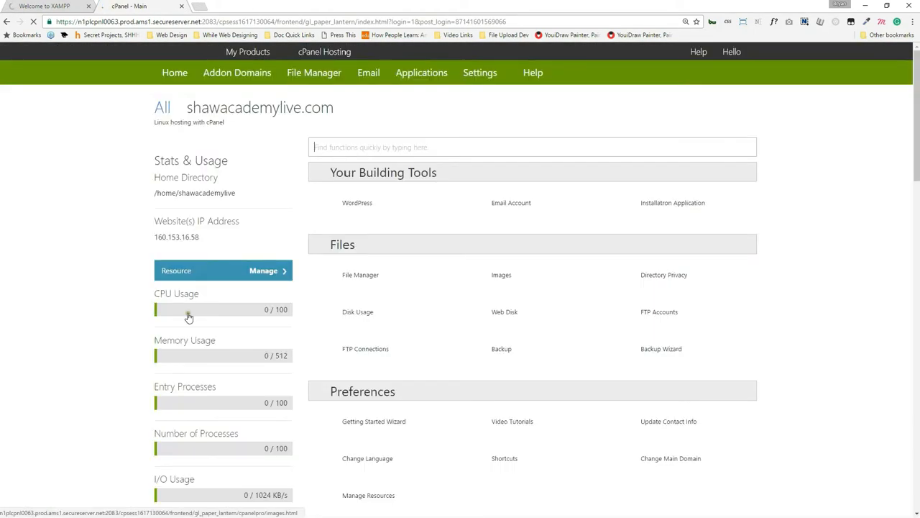
click(51, 6)
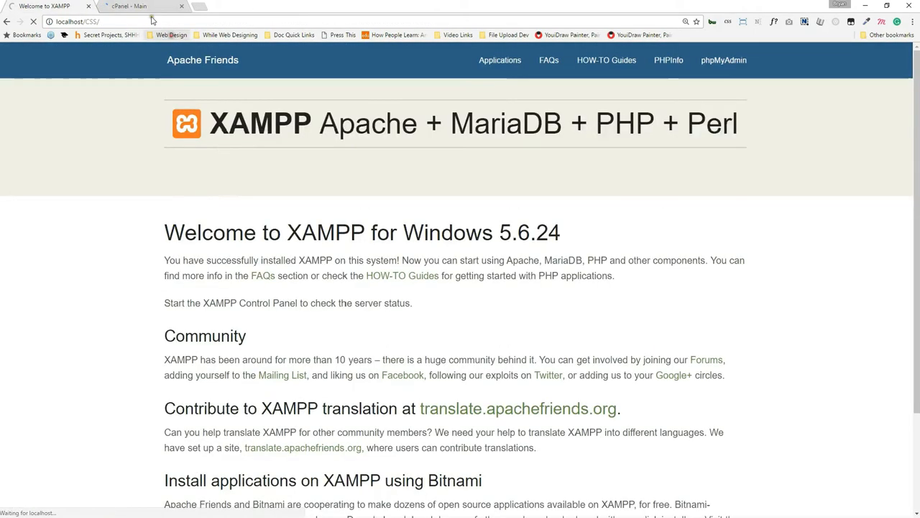
Load css.shawacademylive.com in a new tab beside the cPanel dashboard.
click(141, 6)
scroll(431, 302, down, 3)
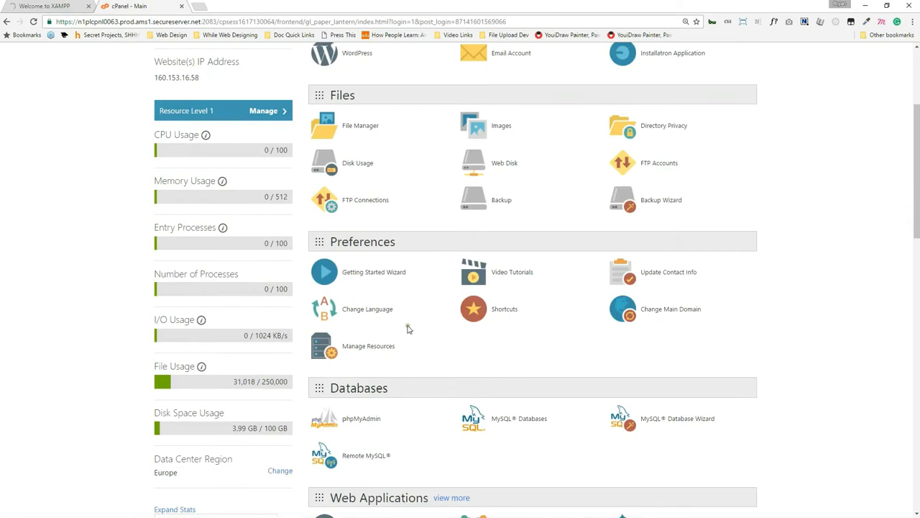
scroll(406, 317, up, 3)
scroll(421, 253, down, 1)
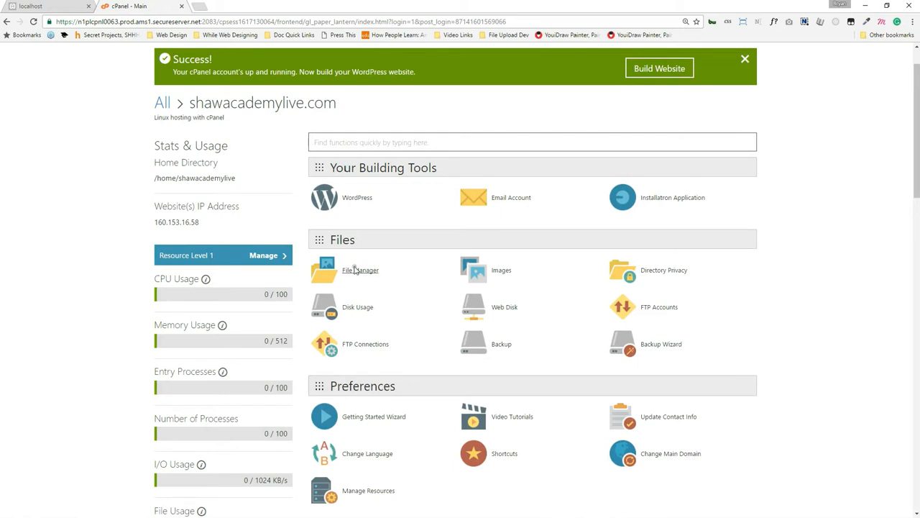
click(200, 6)
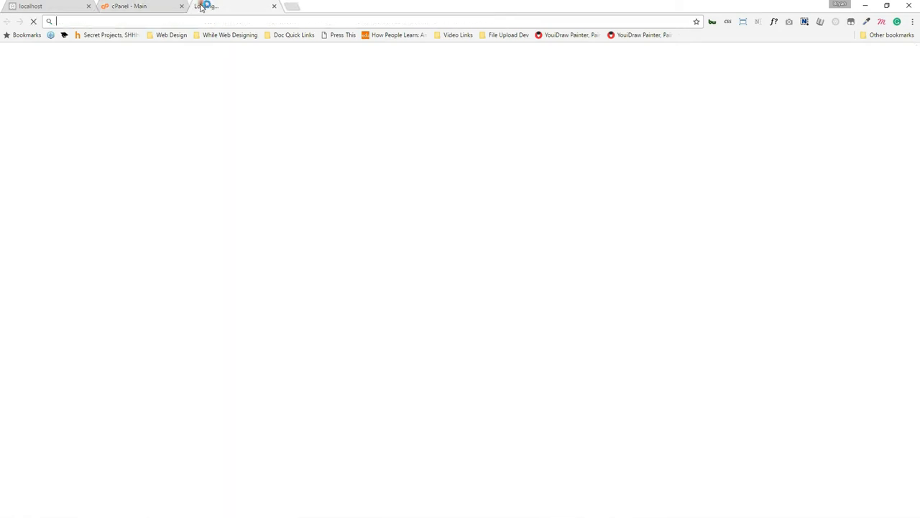
text(css.)
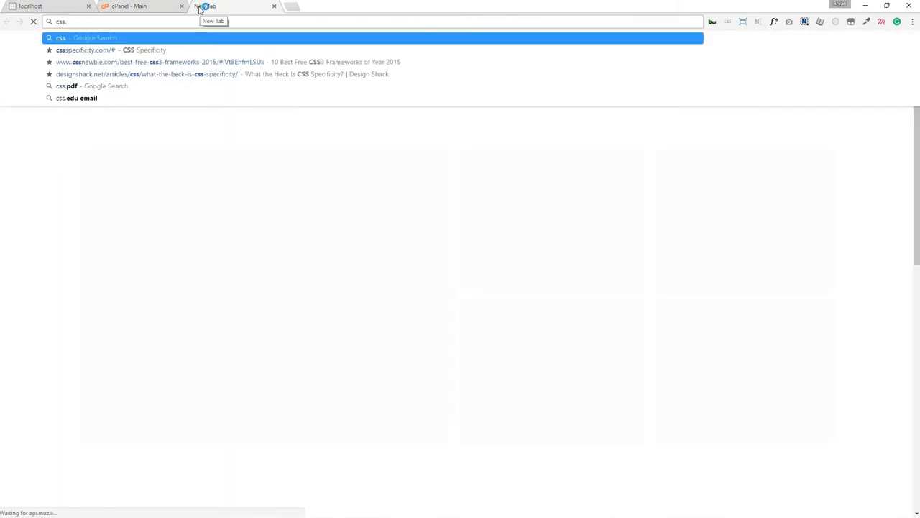
text(shawacademy)
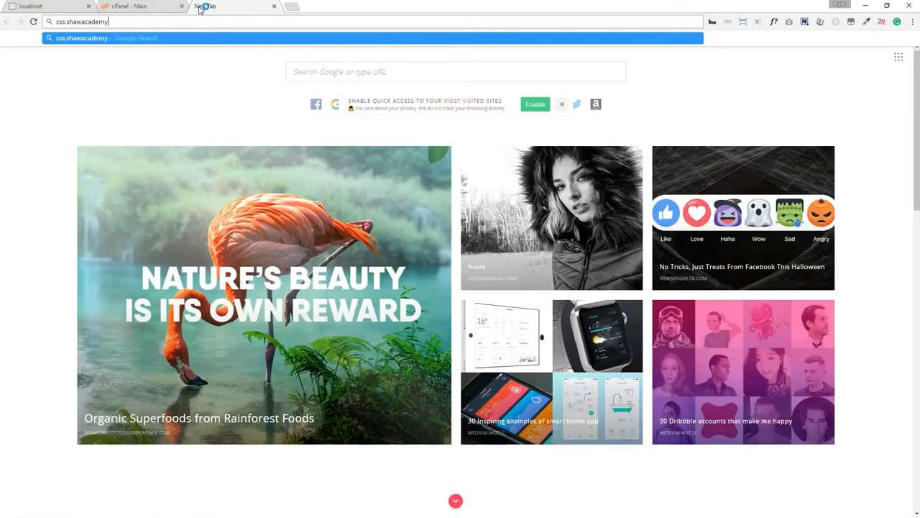
text(live.com)
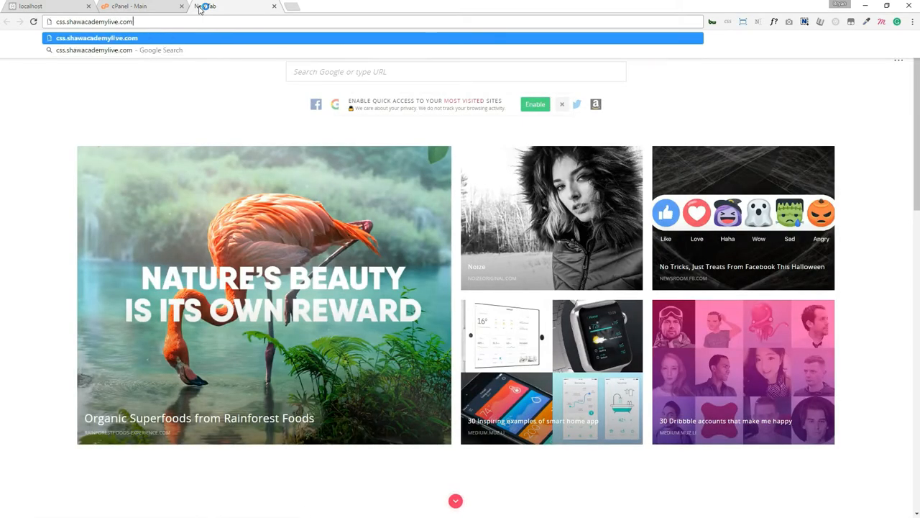
key(Return)
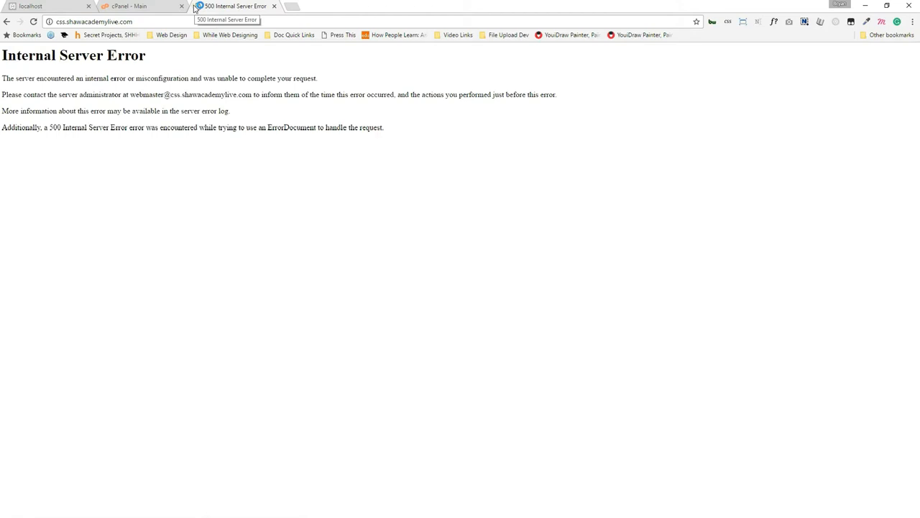
Open and dismiss File Manager's starting-directory choice in cPanel.
click(153, 4)
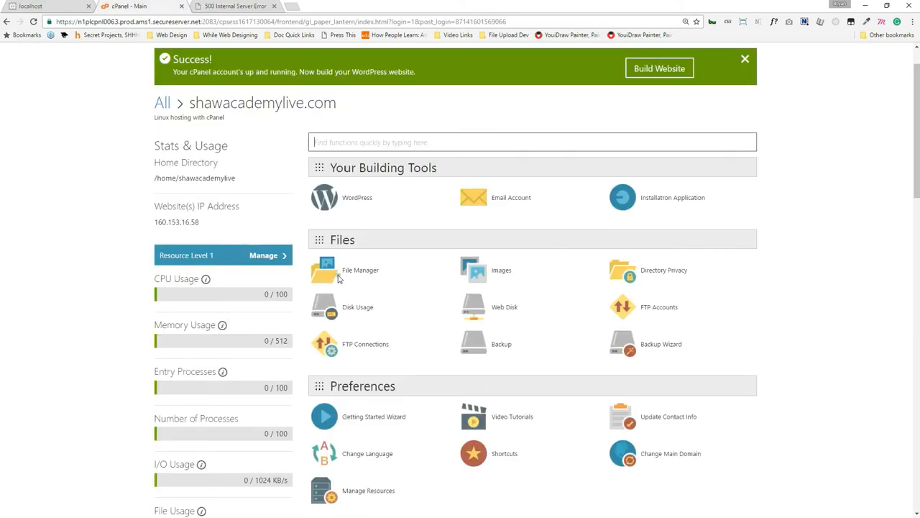
click(359, 281)
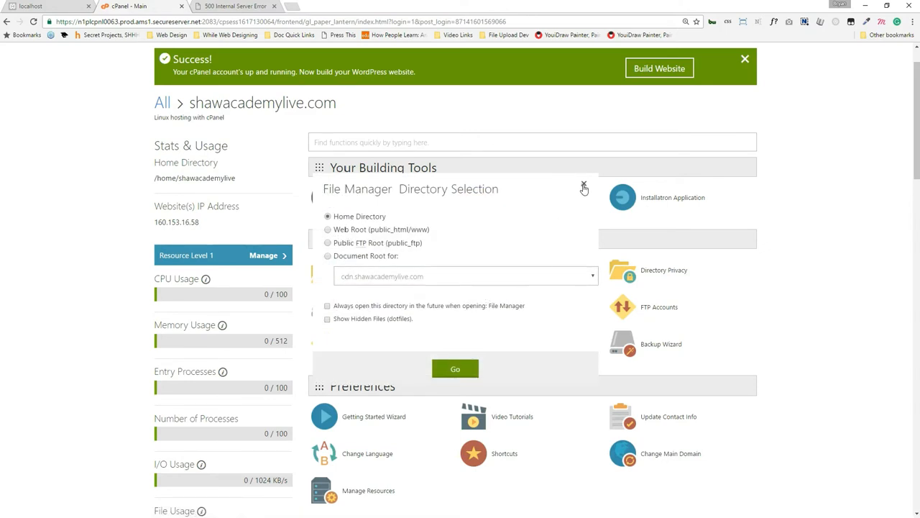
click(583, 186)
click(236, 6)
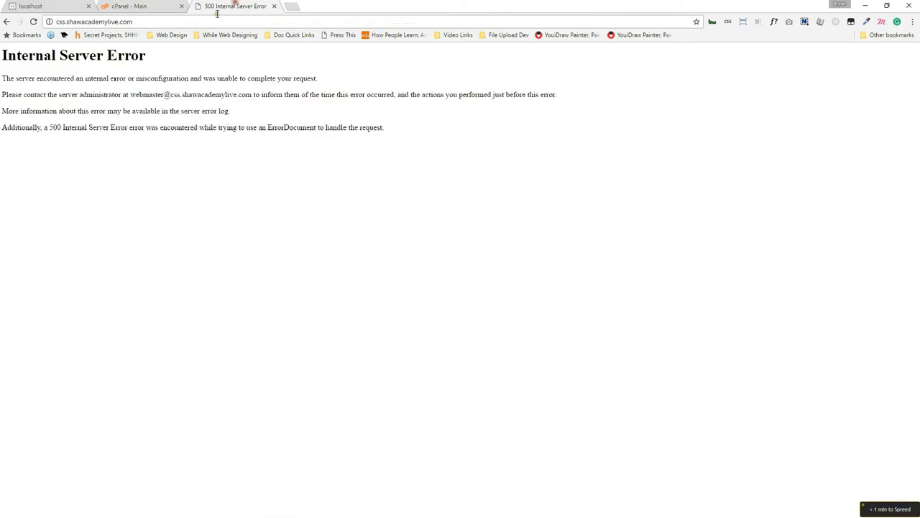
double_click(62, 21)
text(www)
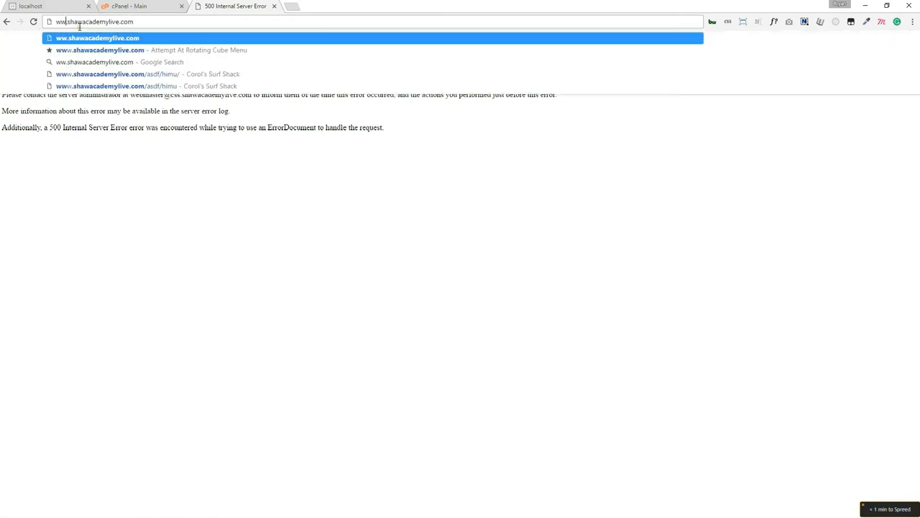
click(139, 21)
text(/blog)
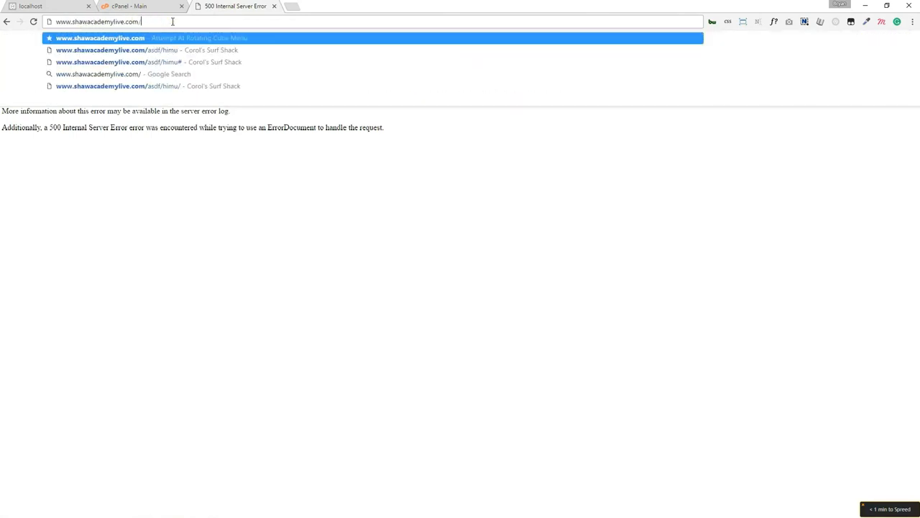
key(Return)
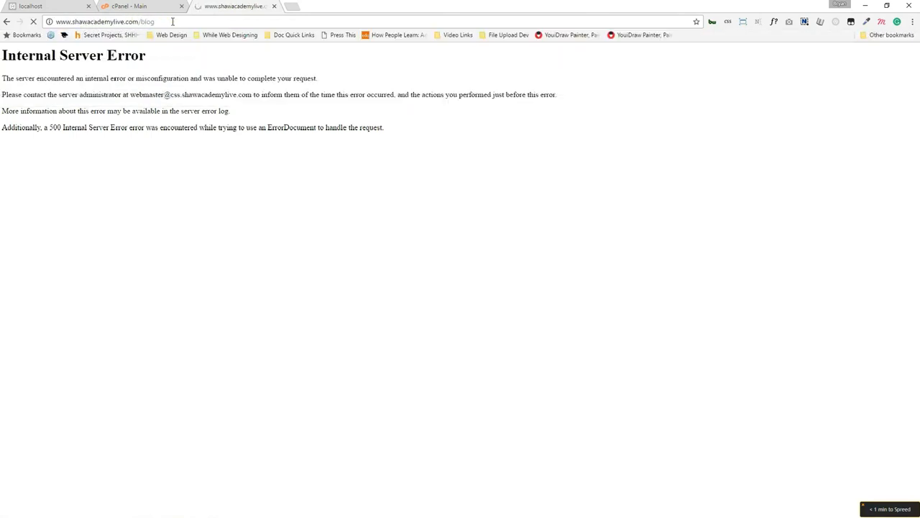
double_click(170, 22)
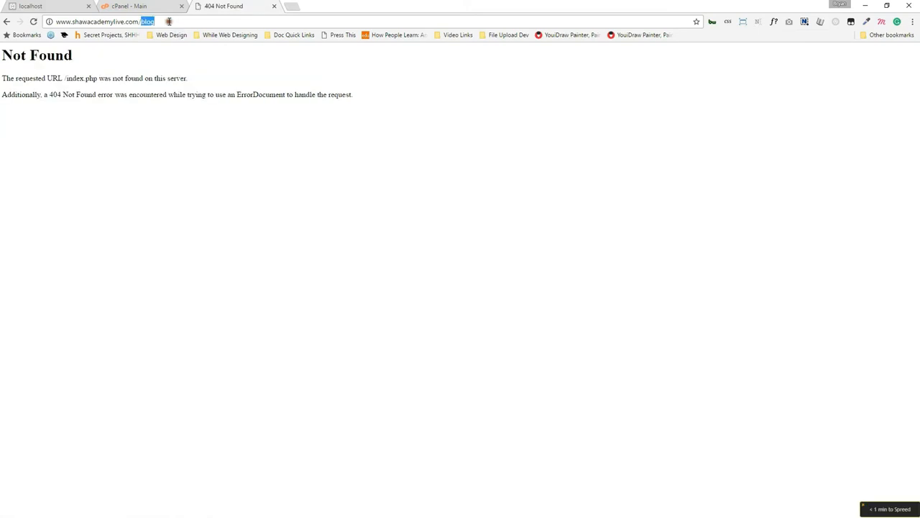
key(BackSpace)
key(Return)
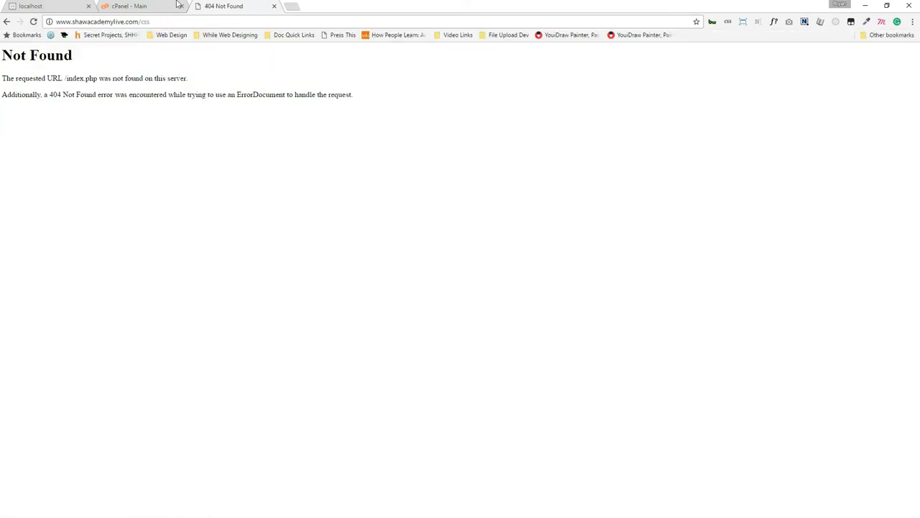
Open cPanel's File Manager on the Home Directory.
click(144, 5)
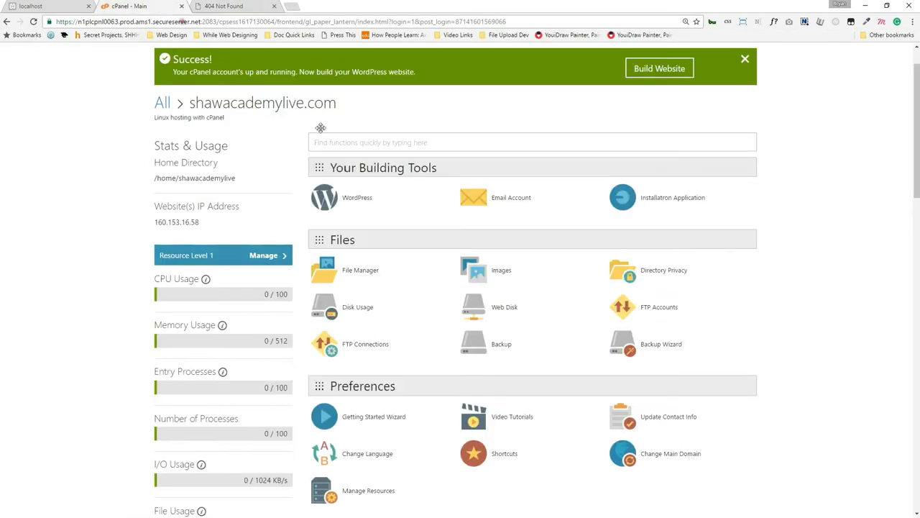
click(365, 272)
click(455, 369)
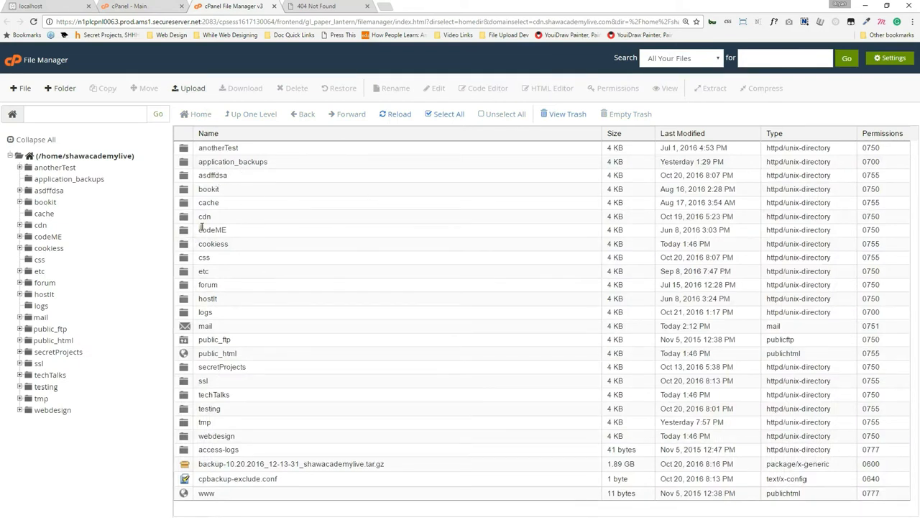
Select the css and cookiess folders and test the cookies subdomain address live.
click(208, 256)
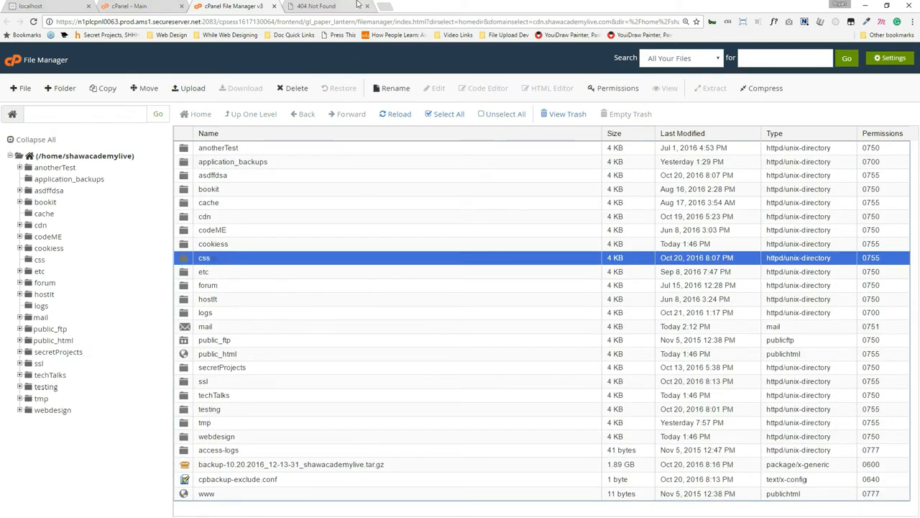
click(329, 8)
click(245, 6)
click(217, 246)
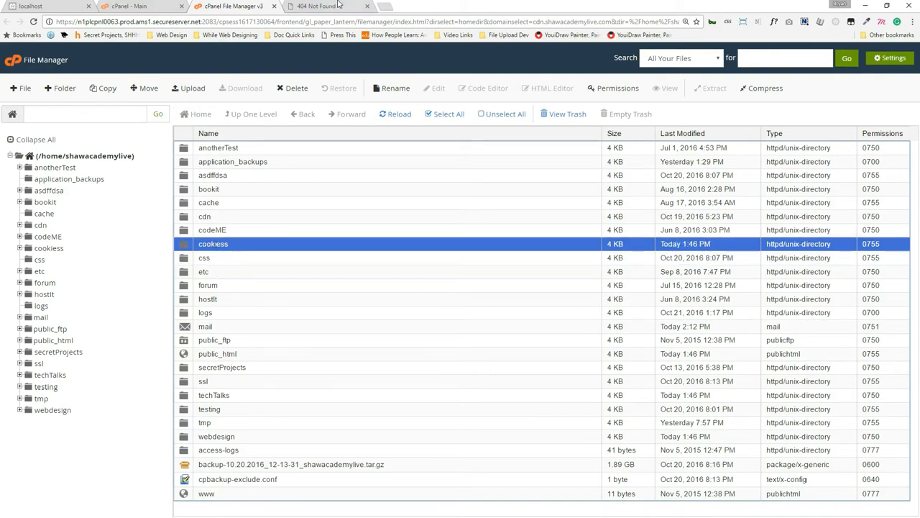
click(333, 6)
double_click(62, 21)
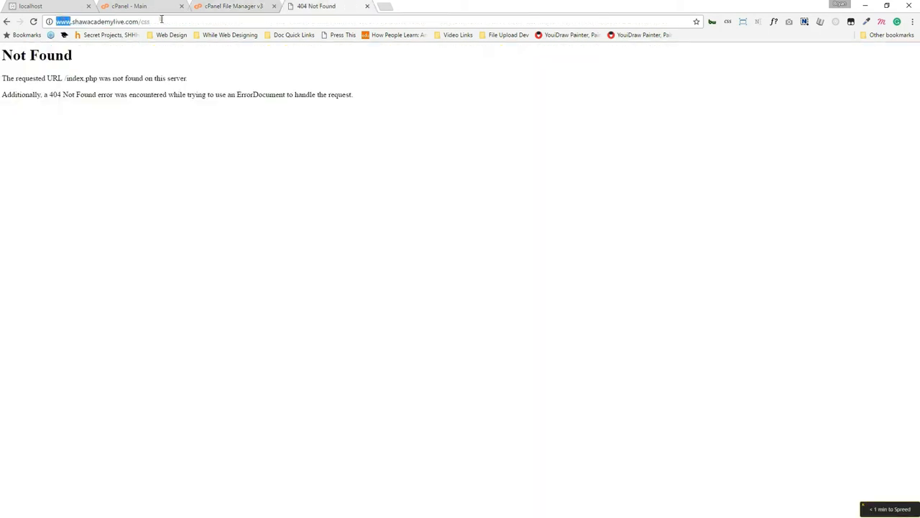
text(cokie)
text(s)
key(Return)
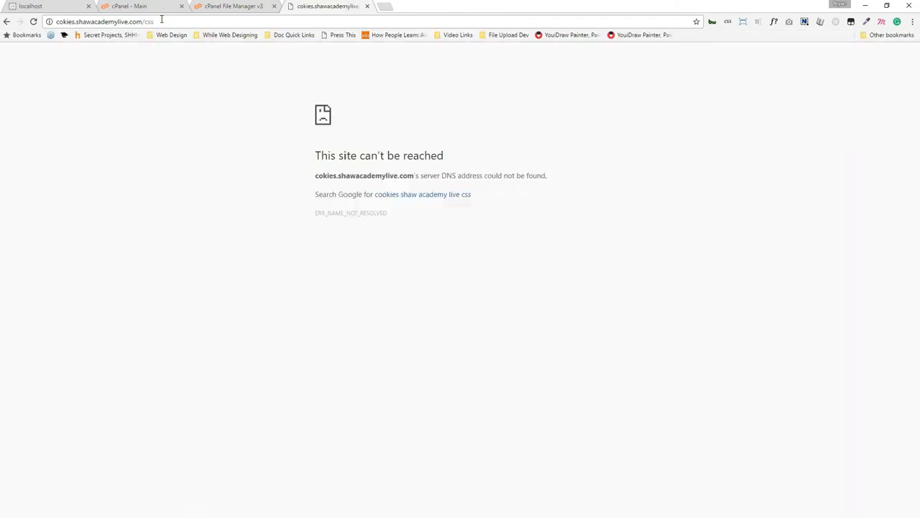
click(61, 22)
click(62, 22)
text(o)
key(Return)
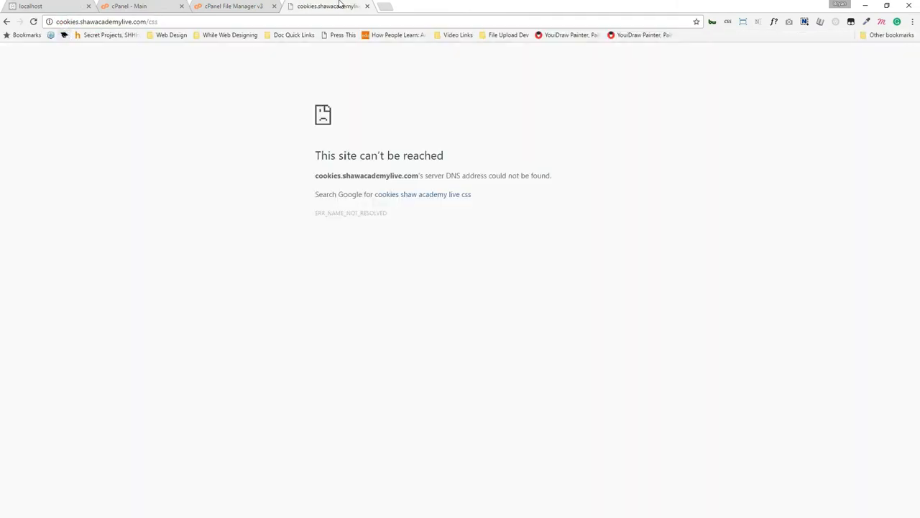
Load the main shawacademylive.com site, then return to the File Manager listing.
click(260, 20)
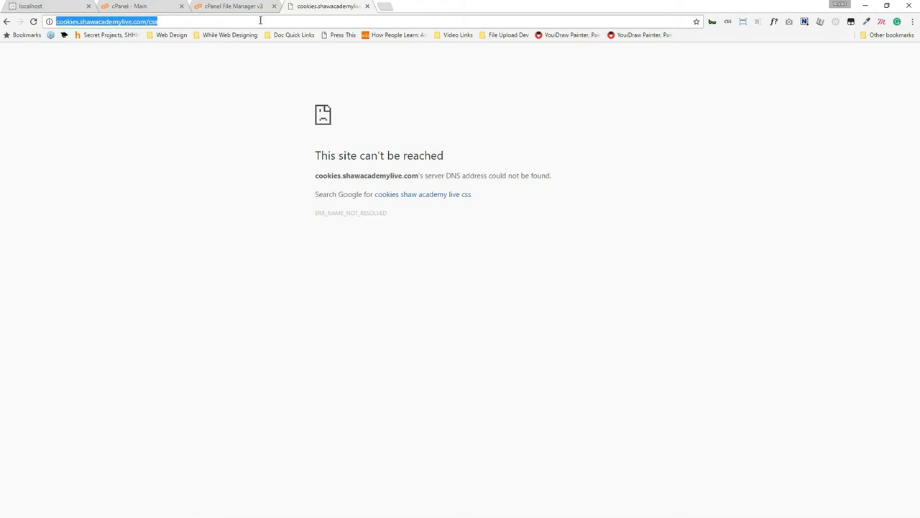
text(www.shaw)
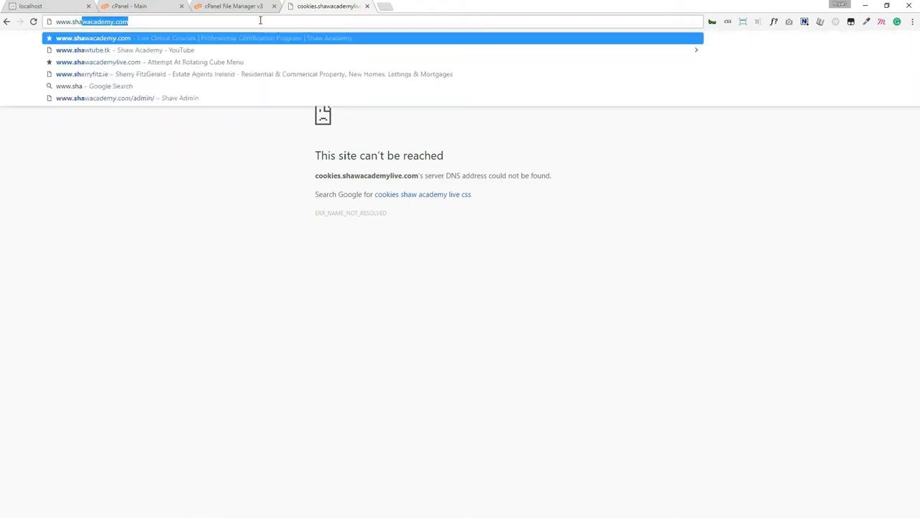
text(academy.com)
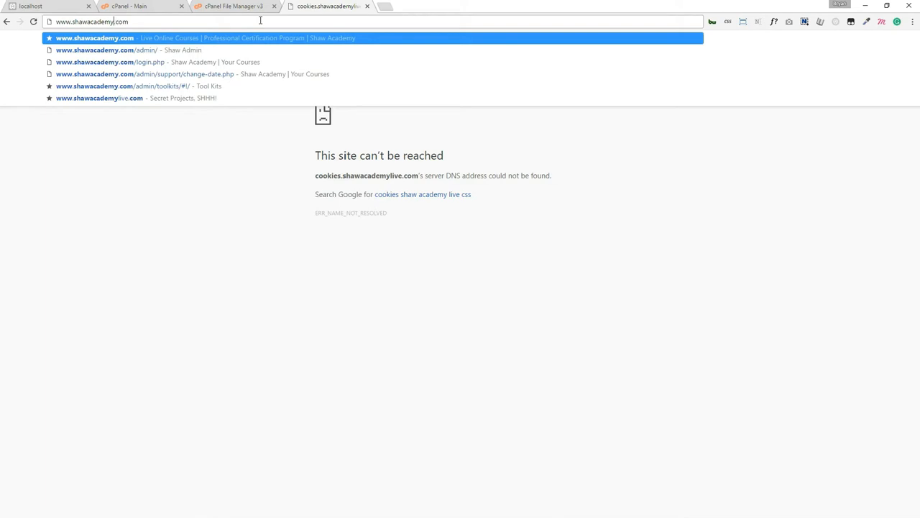
text(live)
key(Return)
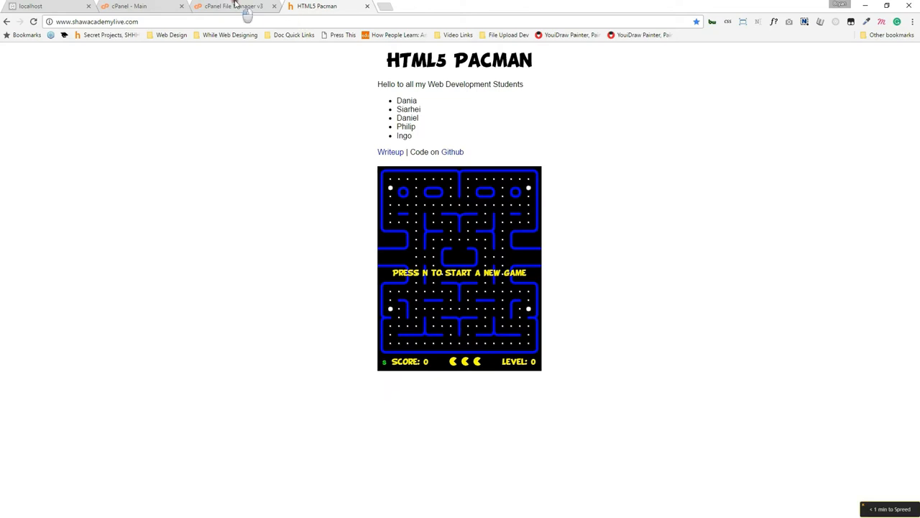
click(235, 5)
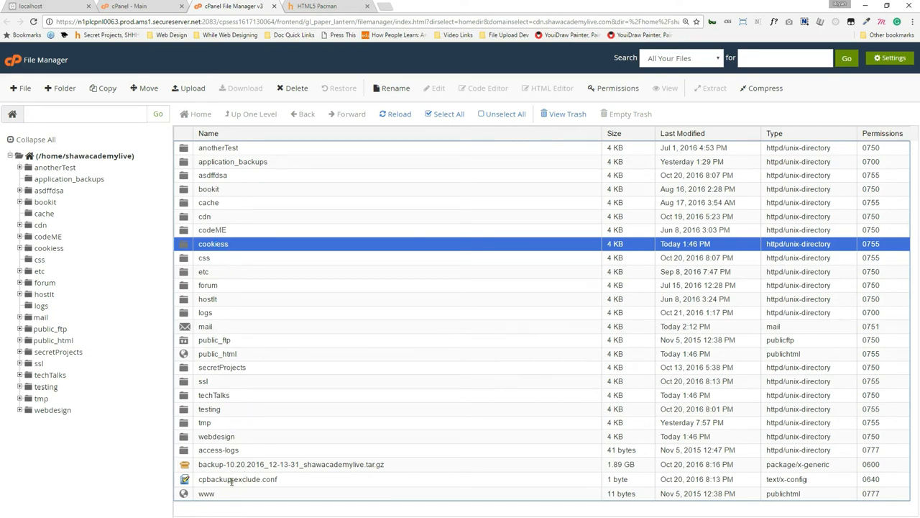
Try the site's WordPress admin, which returns 404, then open cPanel's Applications installer.
click(144, 6)
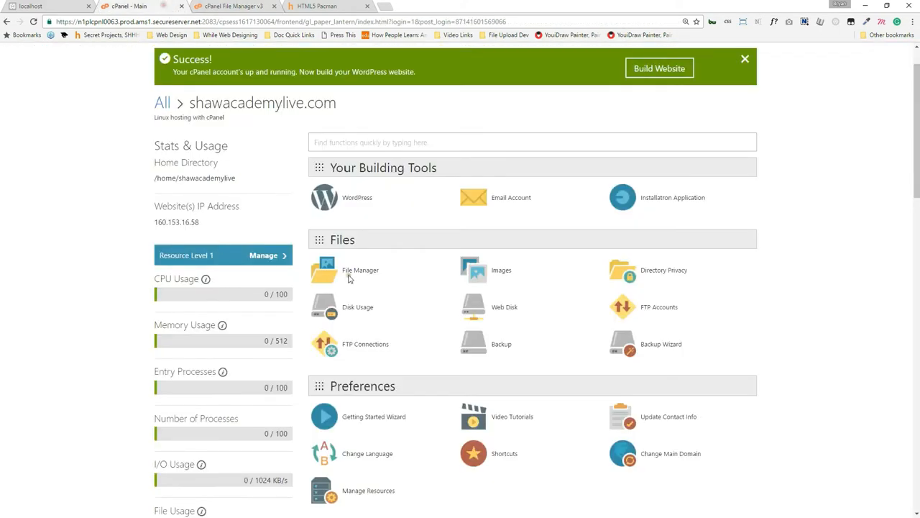
click(356, 201)
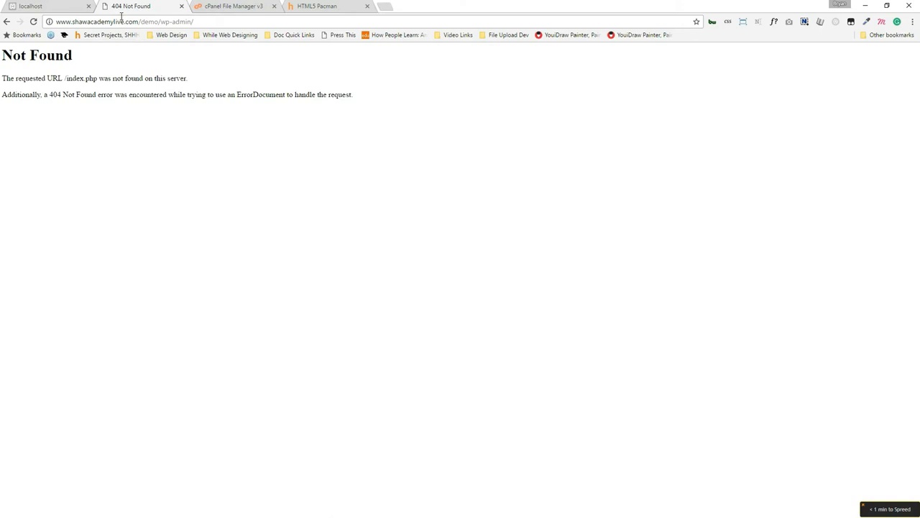
drag(161, 20, 194, 21)
click(7, 22)
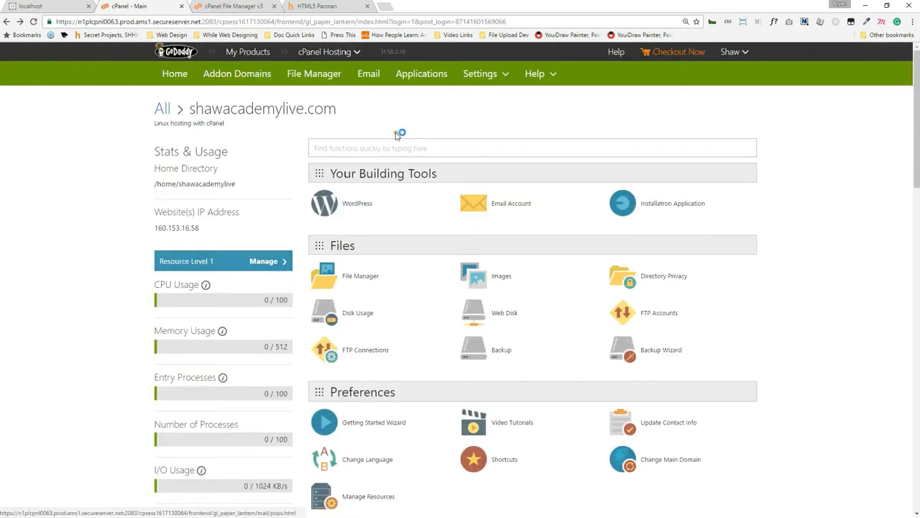
click(443, 73)
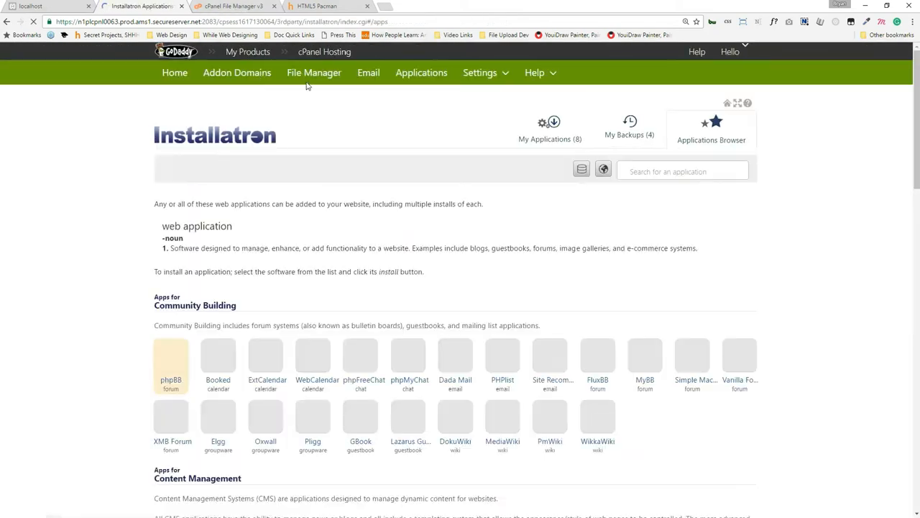
Open WordPress in Installatron and start a new installation.
scroll(294, 275, down, 1)
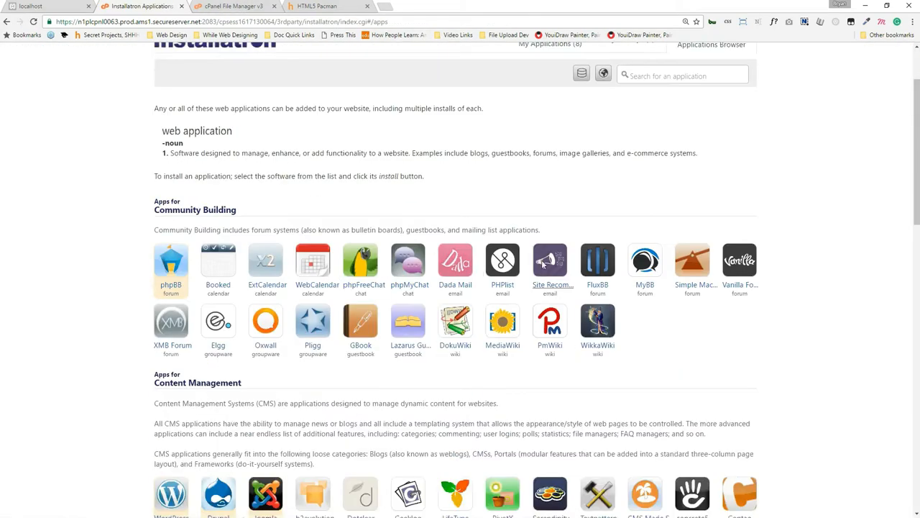
scroll(544, 261, up, 1)
scroll(538, 249, down, 3)
scroll(528, 215, down, 2)
scroll(403, 230, up, 4)
scroll(403, 232, down, 2)
click(164, 300)
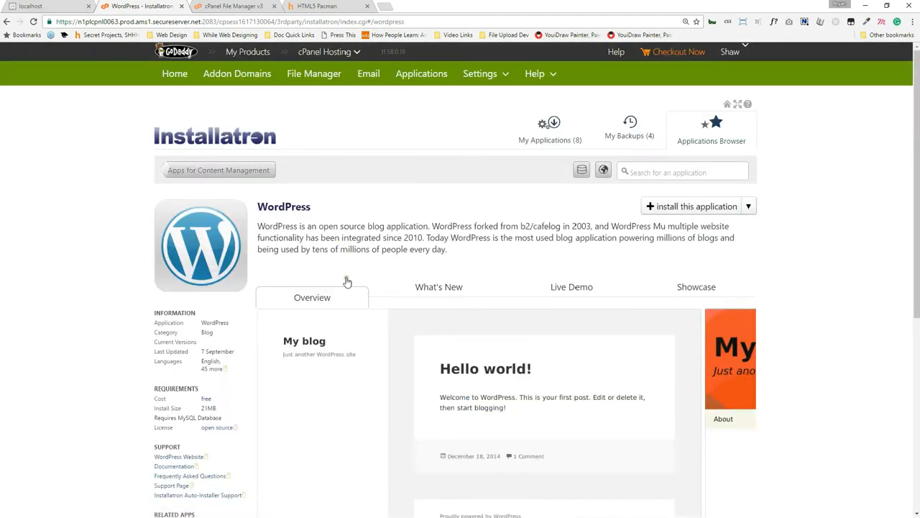
scroll(370, 281, down, 1)
click(696, 158)
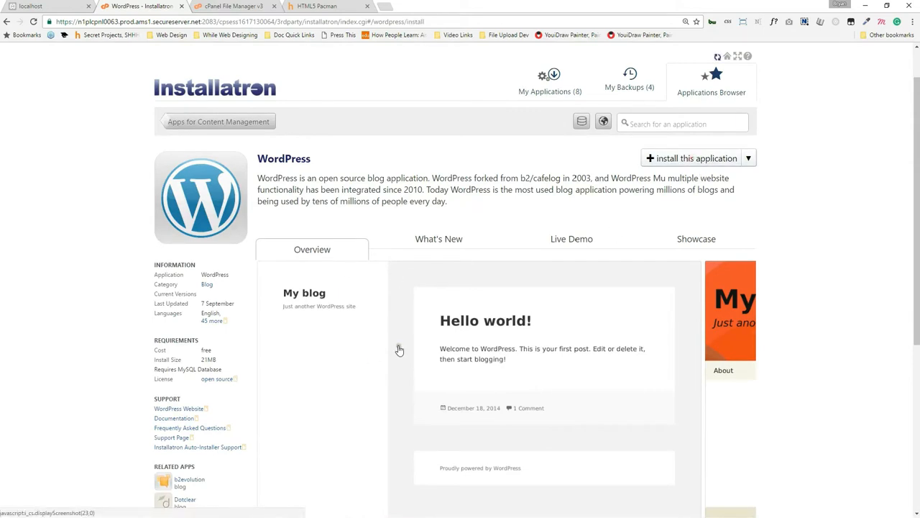
Set the install directory to cookieShakeShop and move to the administrator username.
scroll(447, 137, down, 2)
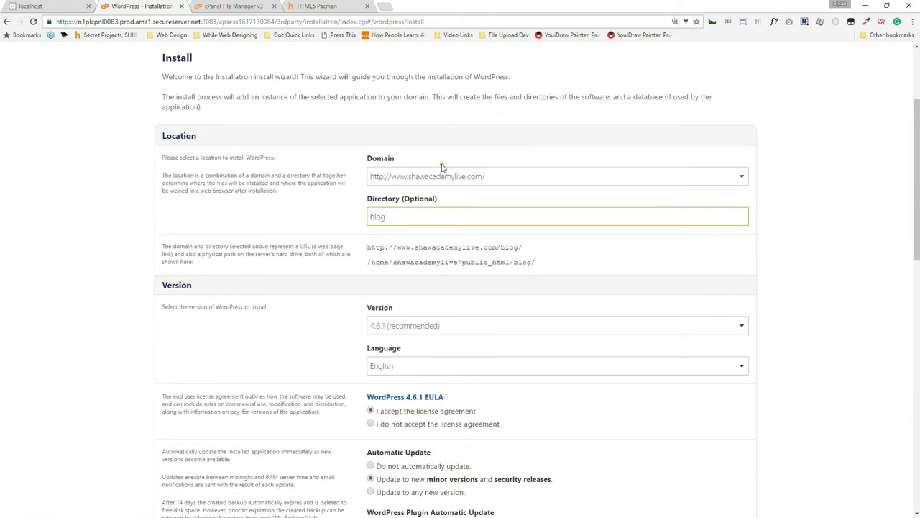
double_click(435, 218)
text(css)
scroll(327, 222, down, 2)
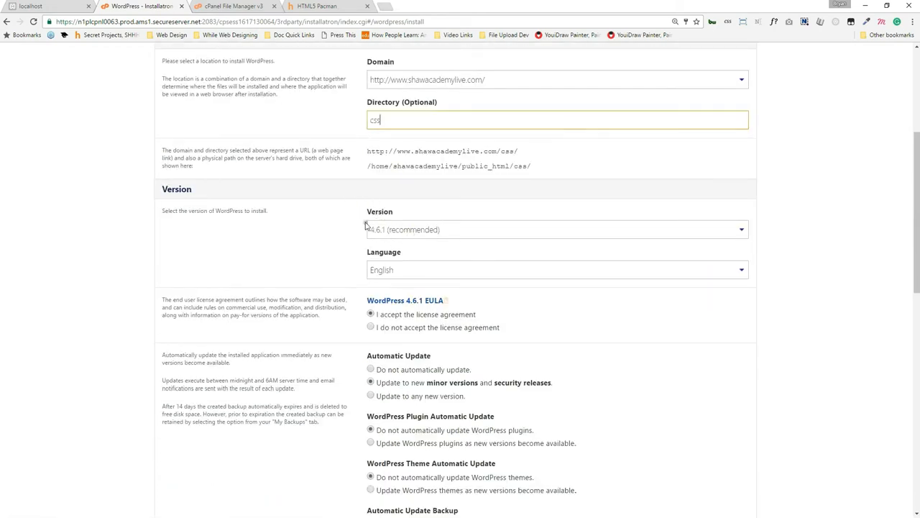
double_click(390, 122)
text(asdfdfsa)
double_click(388, 121)
text(cookie )
text(hakeShop)
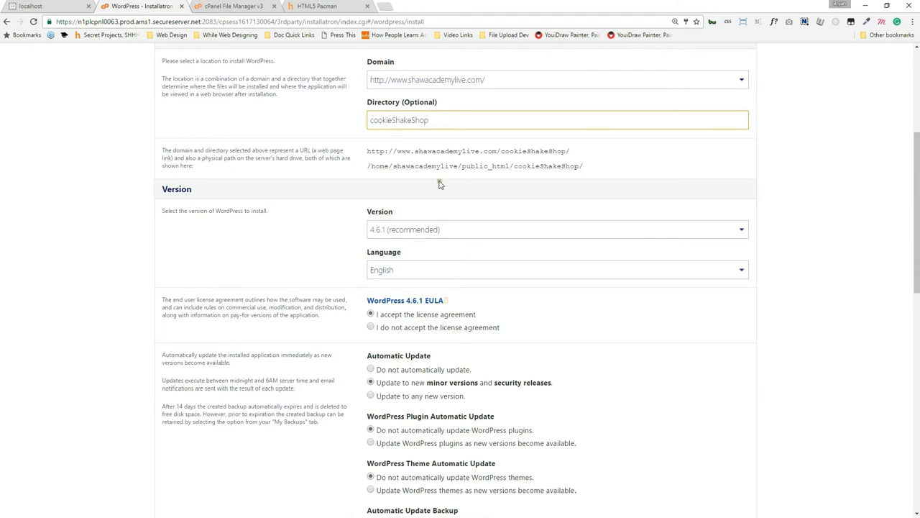
scroll(470, 220, down, 1)
scroll(410, 213, down, 1)
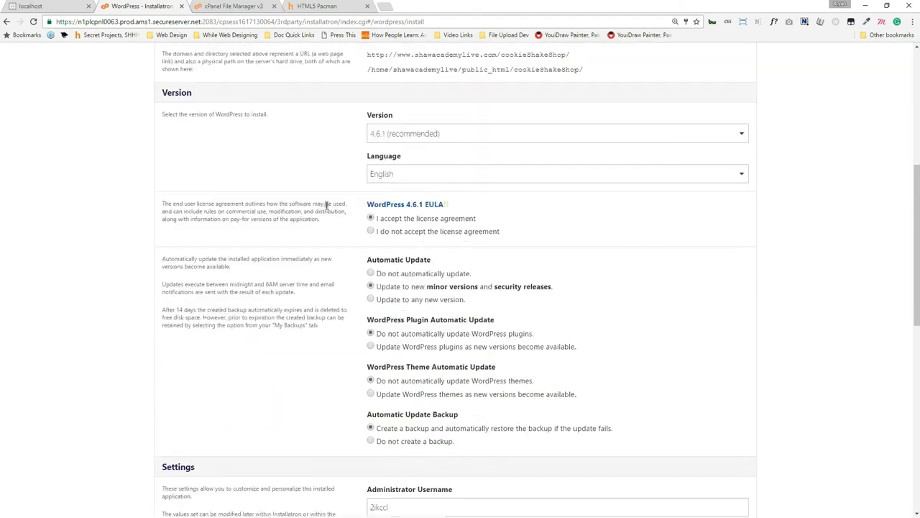
scroll(340, 284, down, 1)
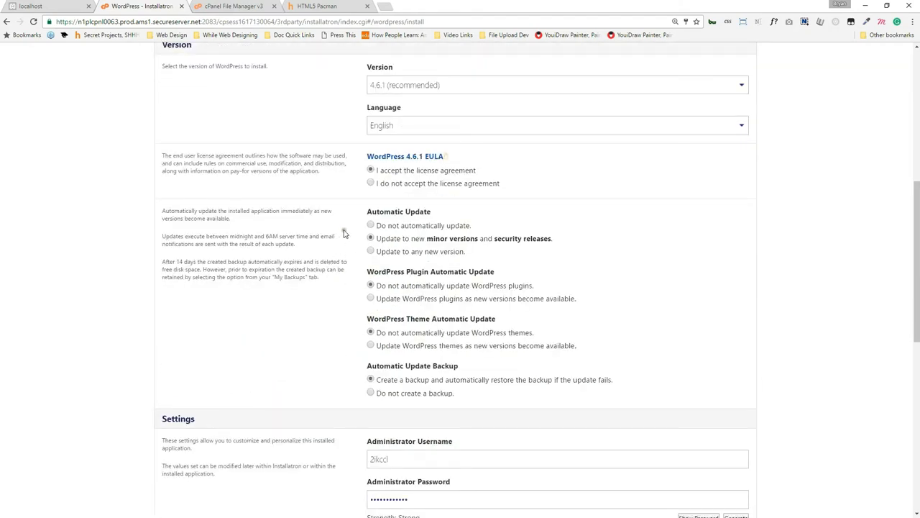
scroll(309, 309, down, 3)
scroll(365, 337, down, 2)
click(402, 218)
Enter the administrator username, a strong password and the admin e-mail address.
double_click(405, 214)
text(shakeAdmin)
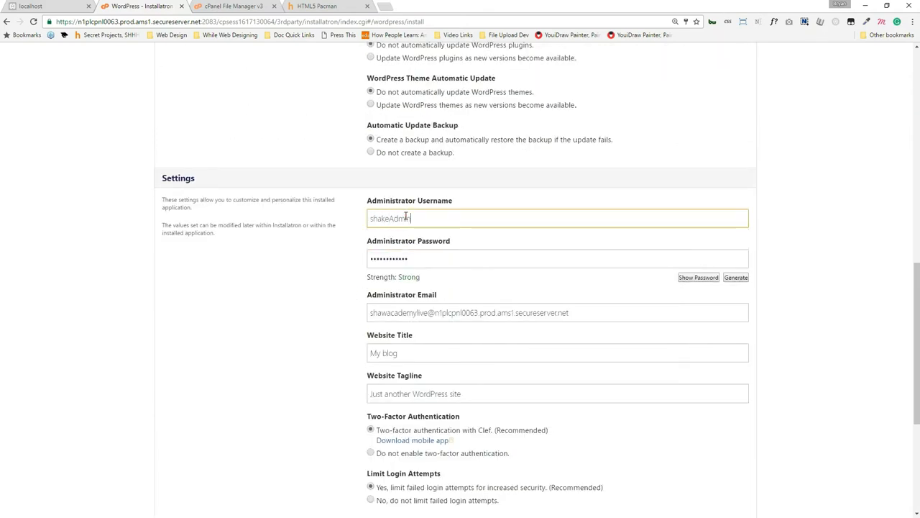
key(Tab)
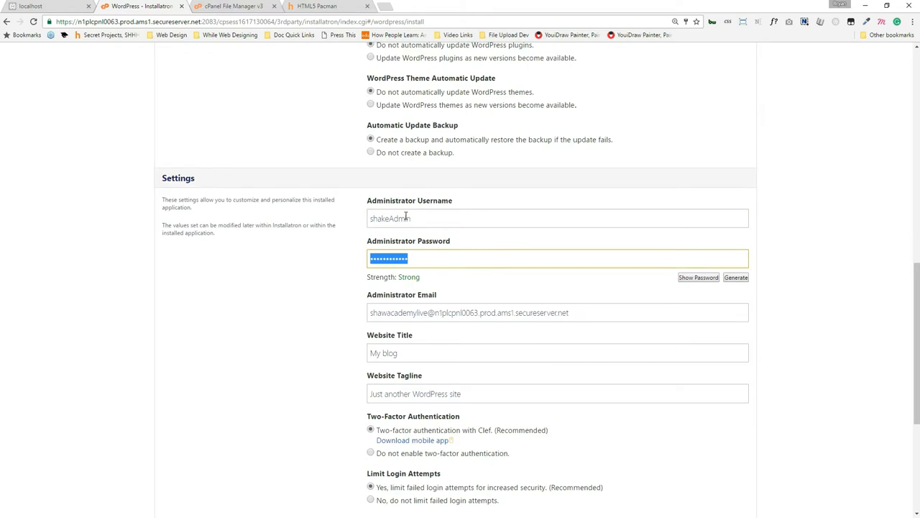
text(s•••••••)
scroll(526, 318, down, 1)
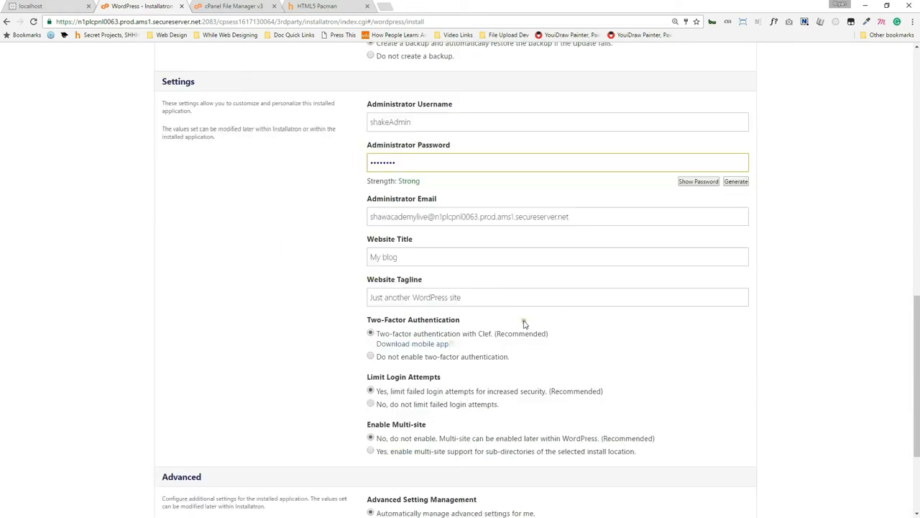
double_click(474, 216)
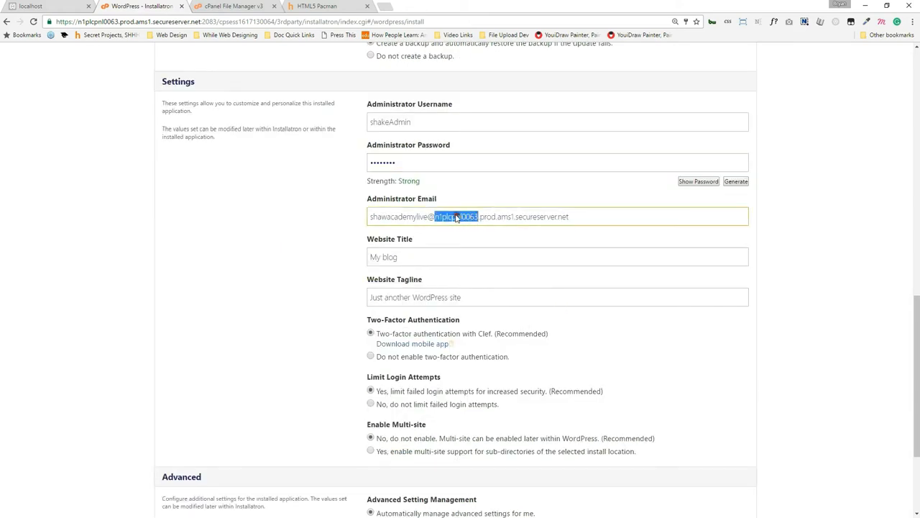
drag(589, 218, 501, 217)
key(ctrl+a)
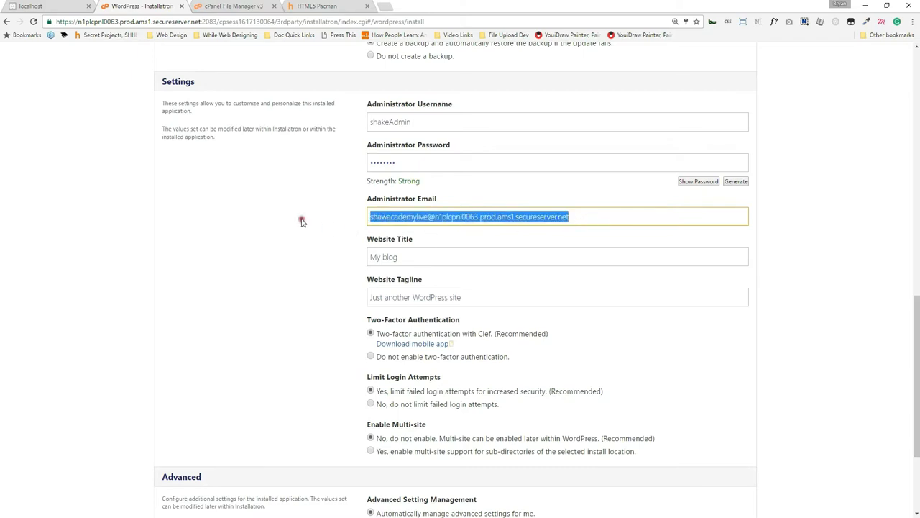
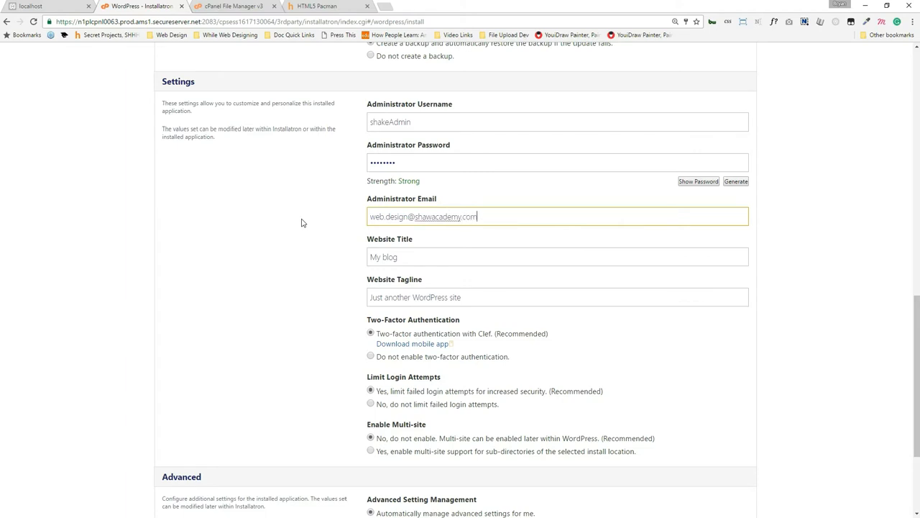
Keep the website title My blog and start the installation.
triple_click(433, 258)
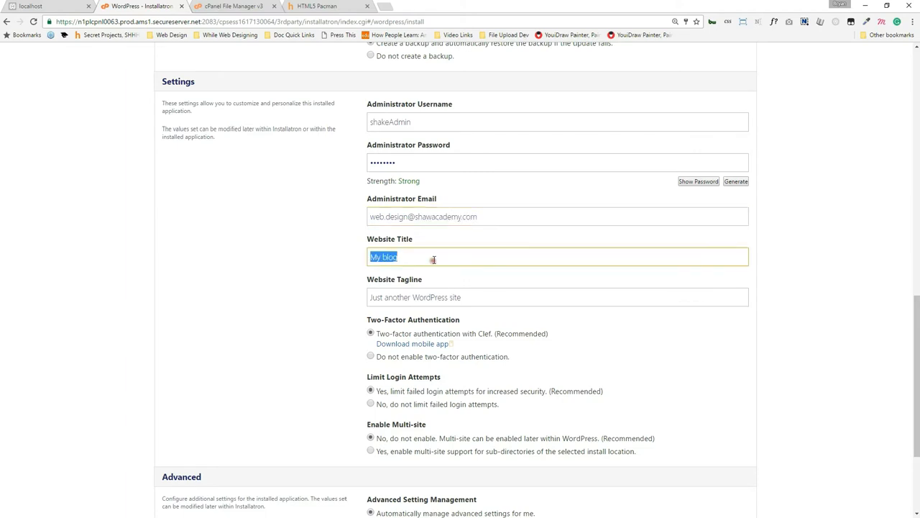
scroll(295, 302, down, 1)
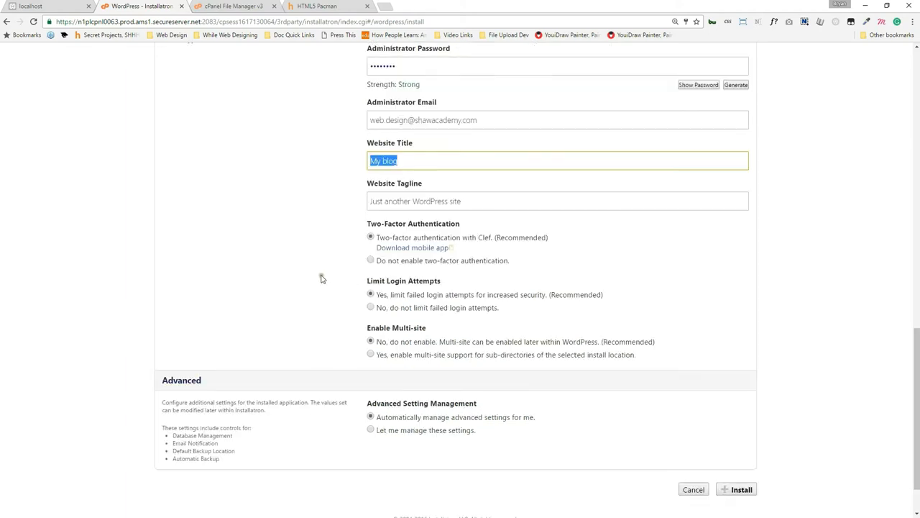
scroll(345, 289, down, 1)
click(727, 430)
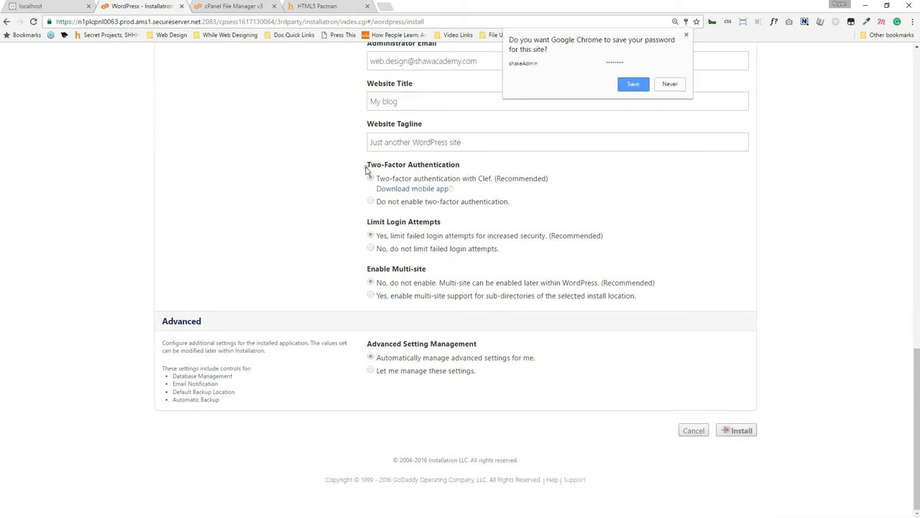
Save the admin login in Chrome, note the maximum-databases error, and return to File Manager.
click(632, 84)
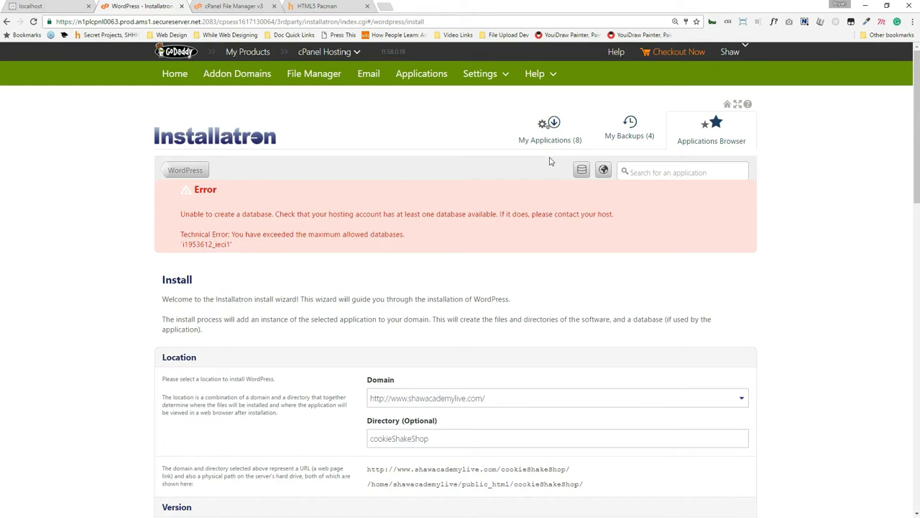
click(67, 5)
click(105, 22)
click(131, 4)
click(216, 6)
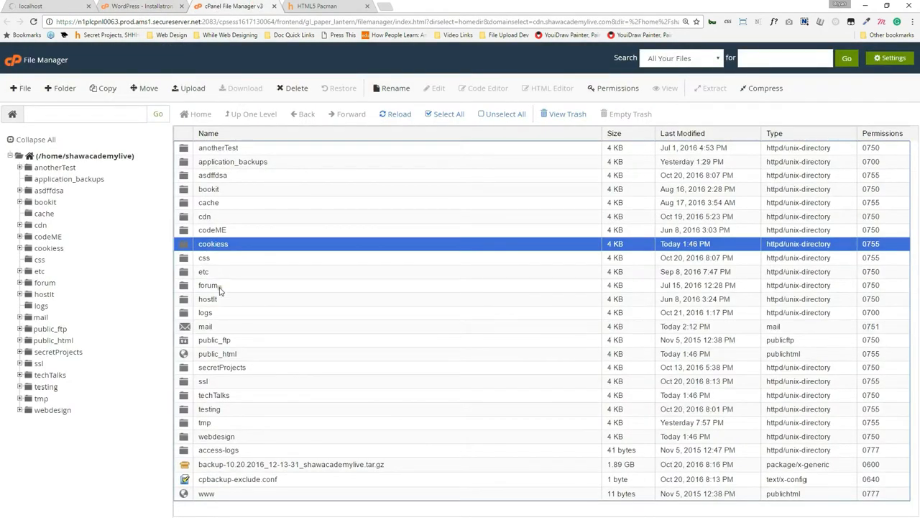
Change the Pacman tab's address to css.shawacademylive.com, which returns a 500 error.
click(317, 6)
click(254, 5)
click(317, 6)
click(304, 21)
key(Home)
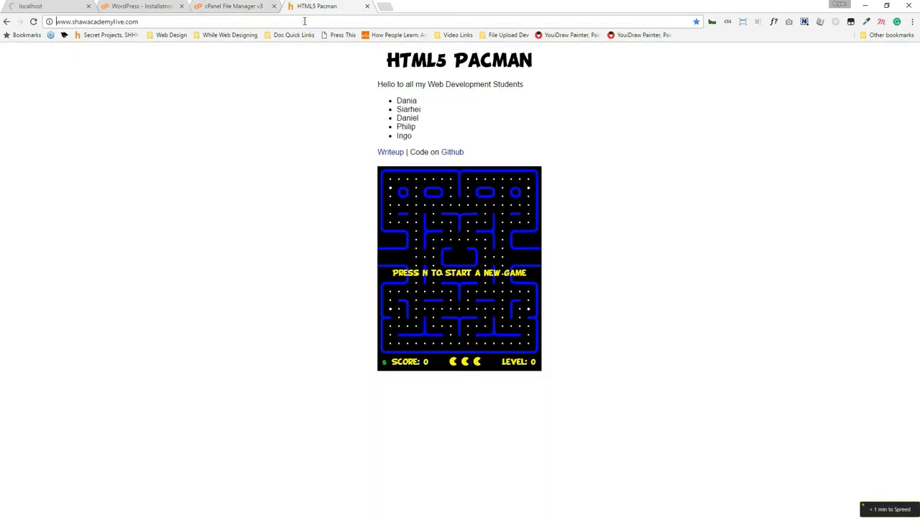
key(Delete)
key(Delete)
key(Delete)
key(Delete)
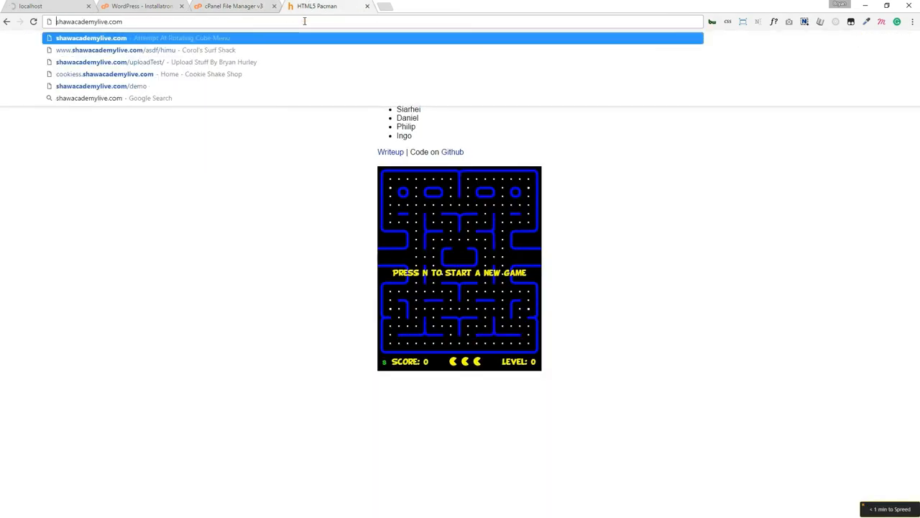
text(css.)
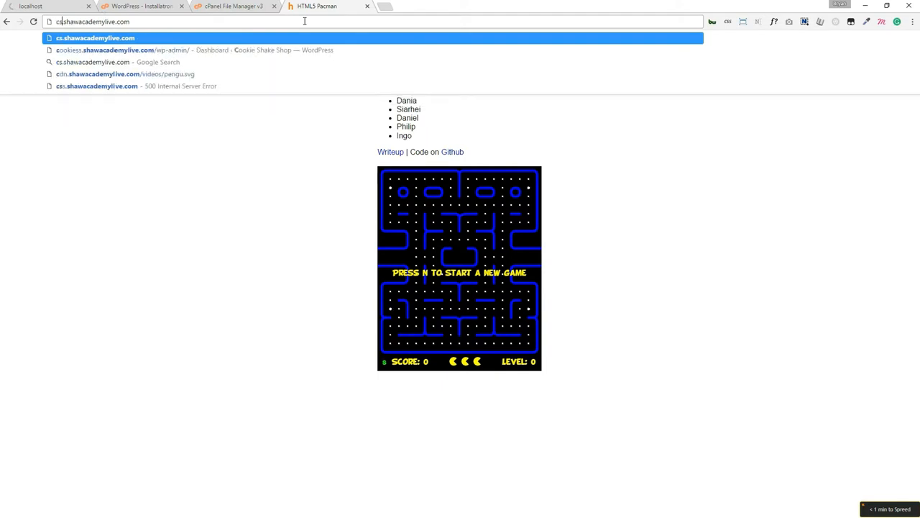
key(Return)
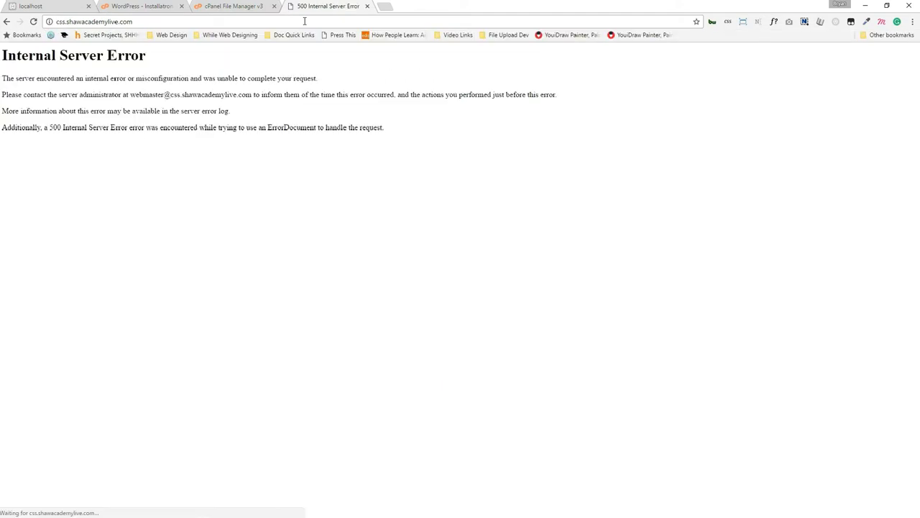
Select the asdffdsa folder, recheck the database error, and go to cPanel's home dashboard.
click(220, 7)
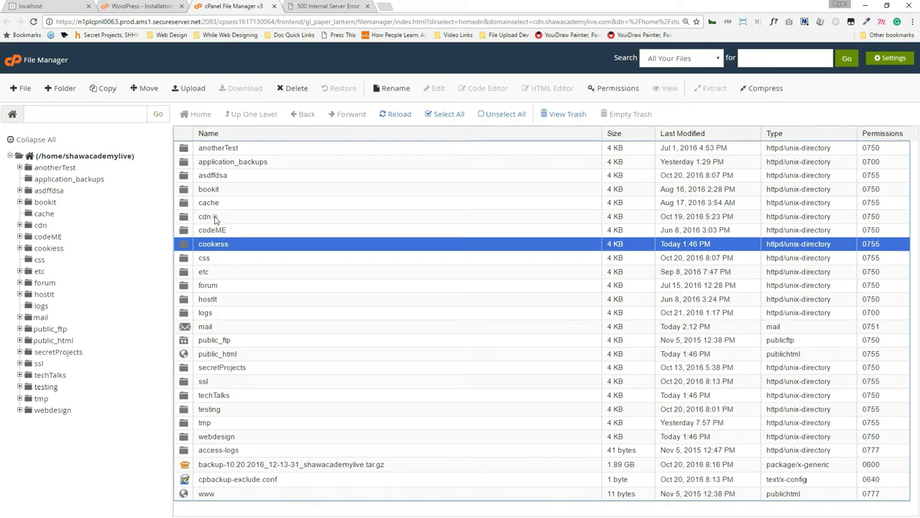
click(215, 177)
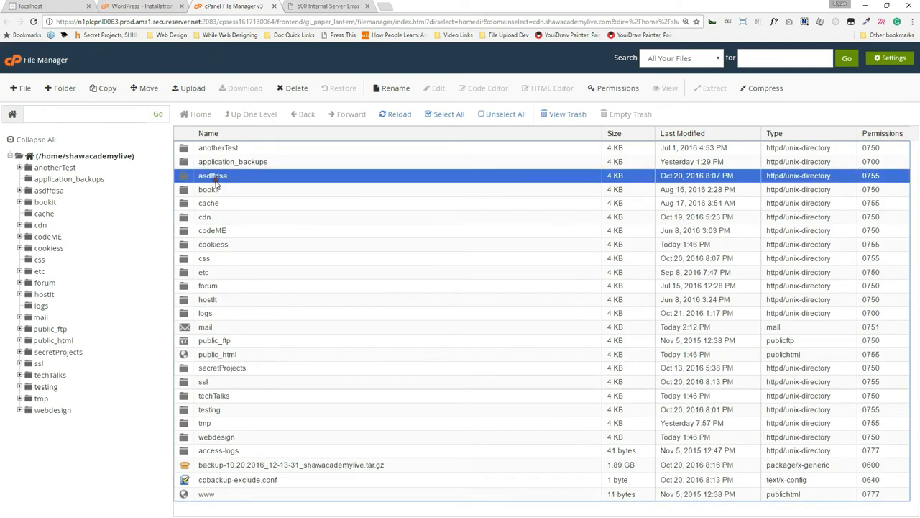
click(135, 4)
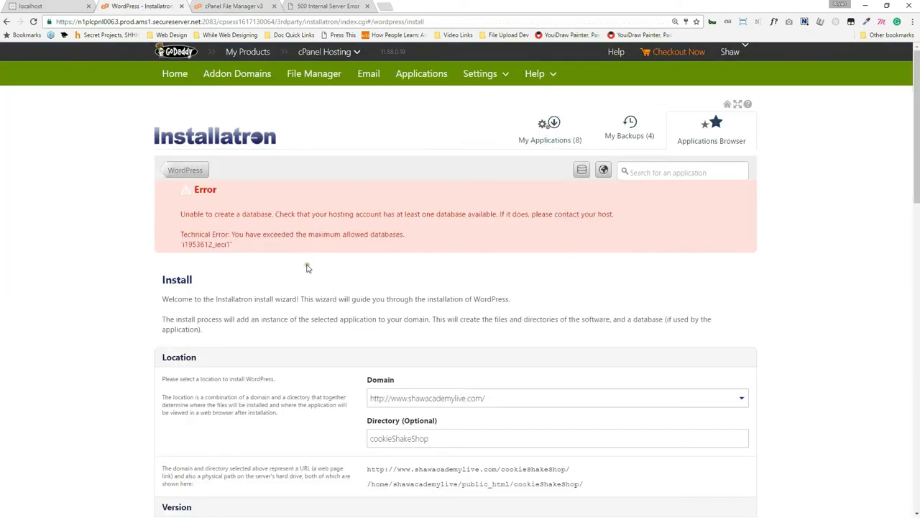
click(252, 7)
click(11, 62)
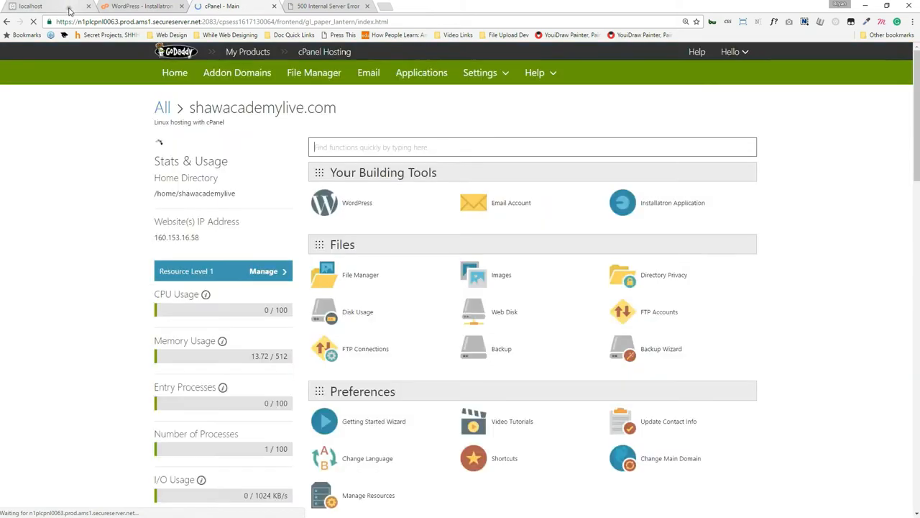
Restore Chrome and open C:\xampp\htdocs in File Explorer, placed beside XAMPP.
click(115, 6)
click(69, 6)
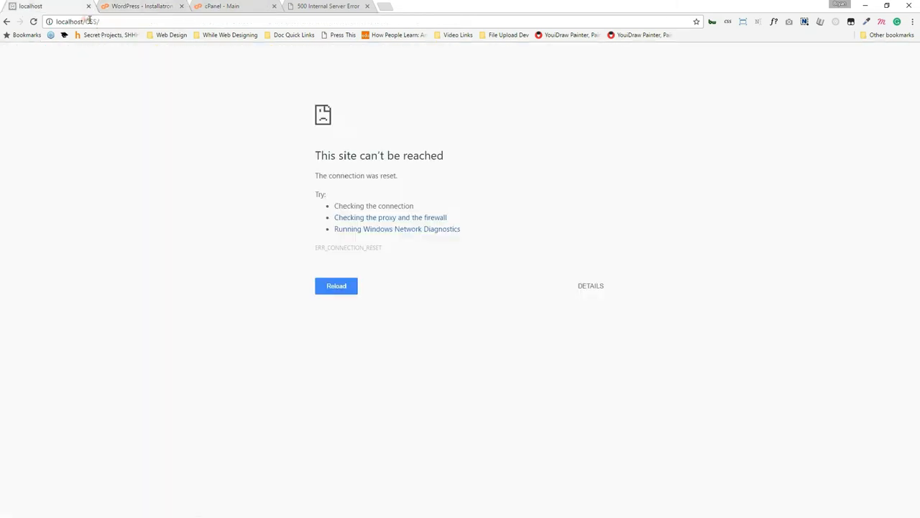
double_click(92, 21)
drag(473, 6, 499, 324)
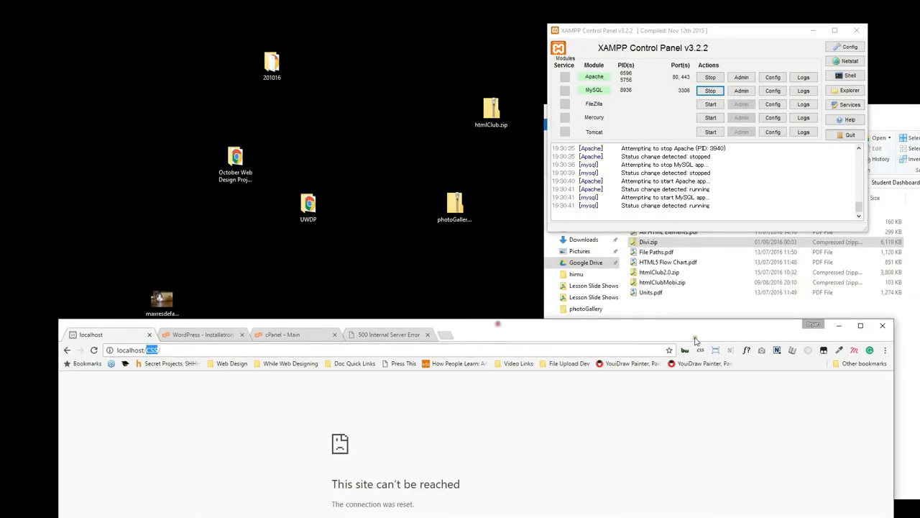
click(755, 299)
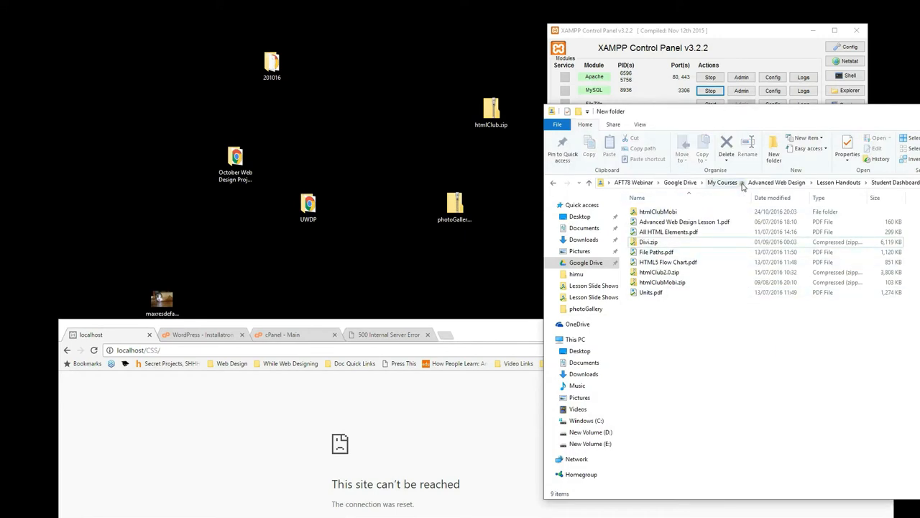
click(737, 33)
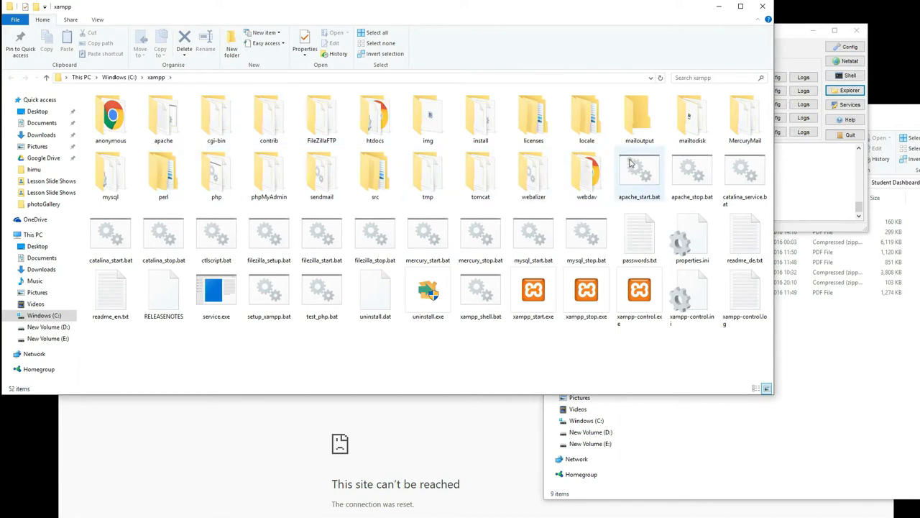
double_click(365, 129)
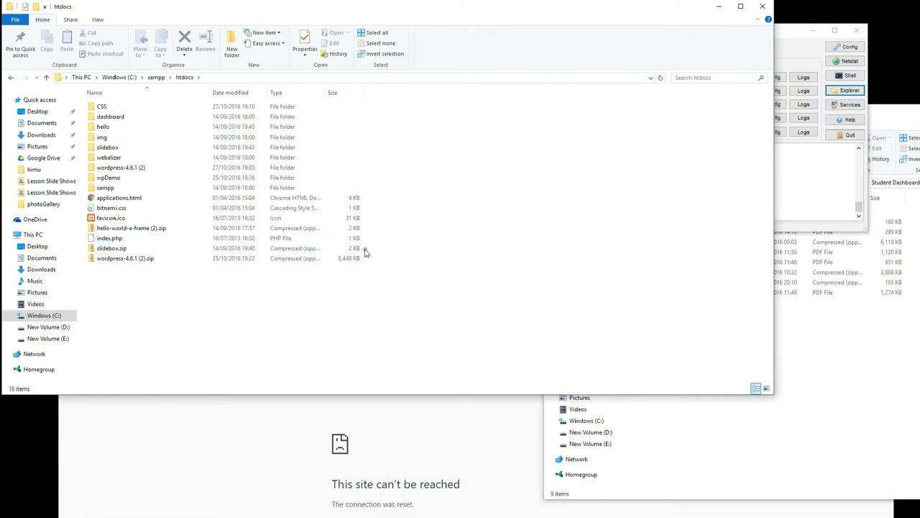
drag(198, 3, 364, 62)
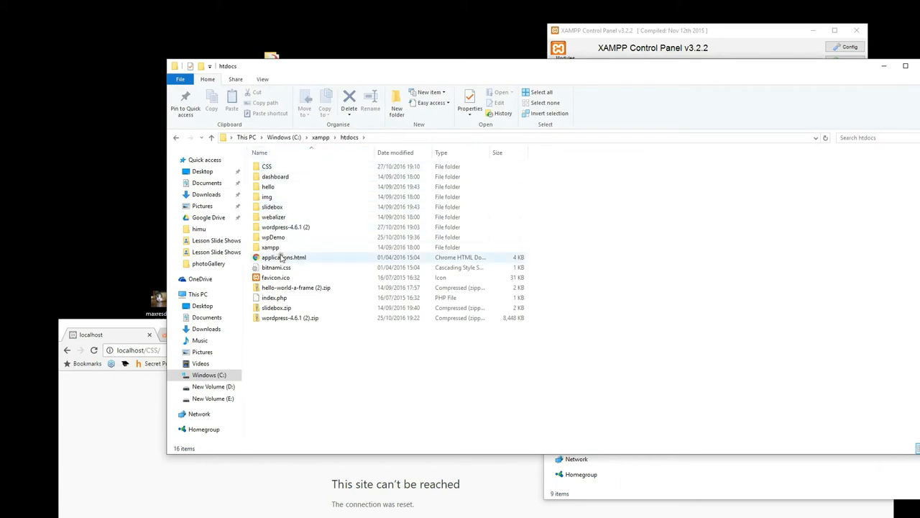
Change the browser address from localhost/CSS to localhost/wpDemo and load it.
click(149, 350)
click(148, 350)
double_click(155, 351)
text(wpDemo)
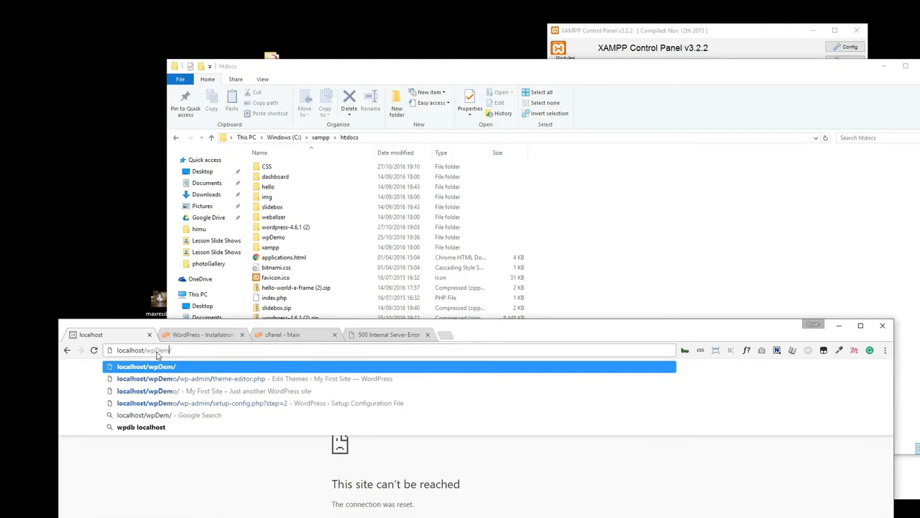
key(Return)
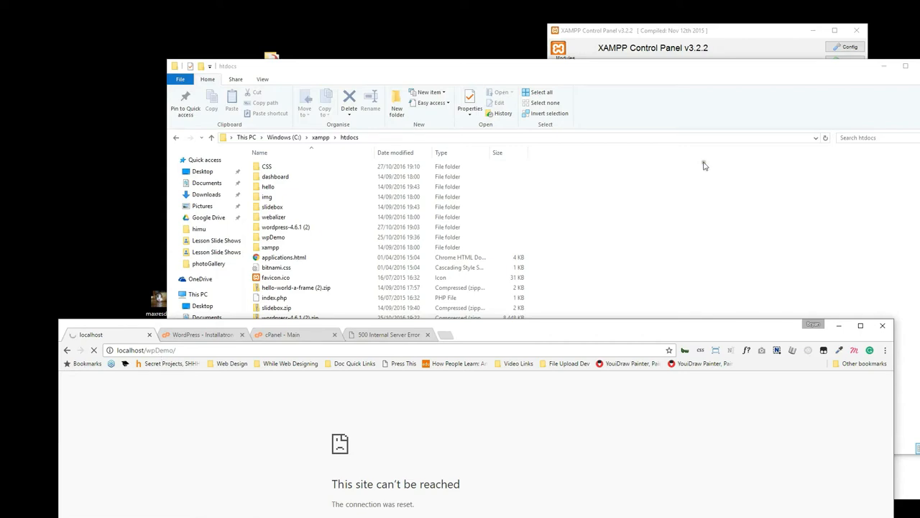
Stop Apache and MySQL in XAMPP, then return to the Installatron error page.
click(775, 26)
click(710, 76)
click(710, 91)
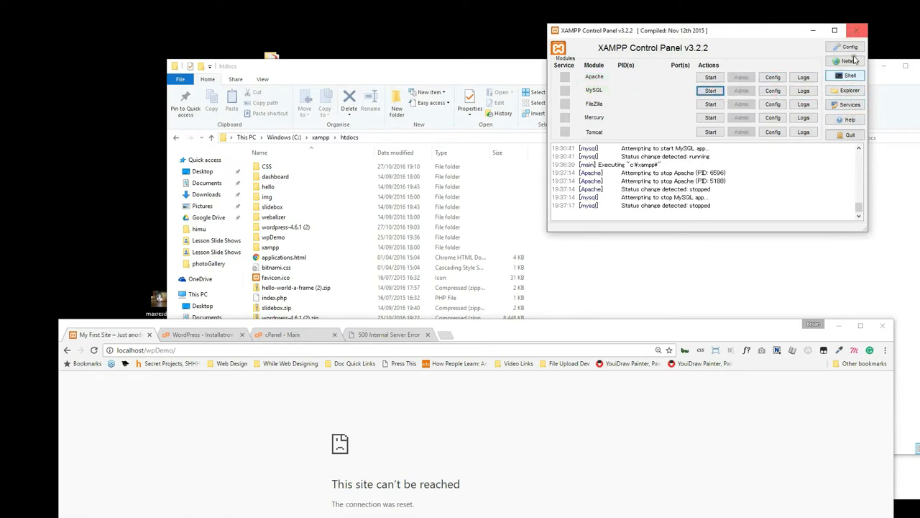
click(850, 105)
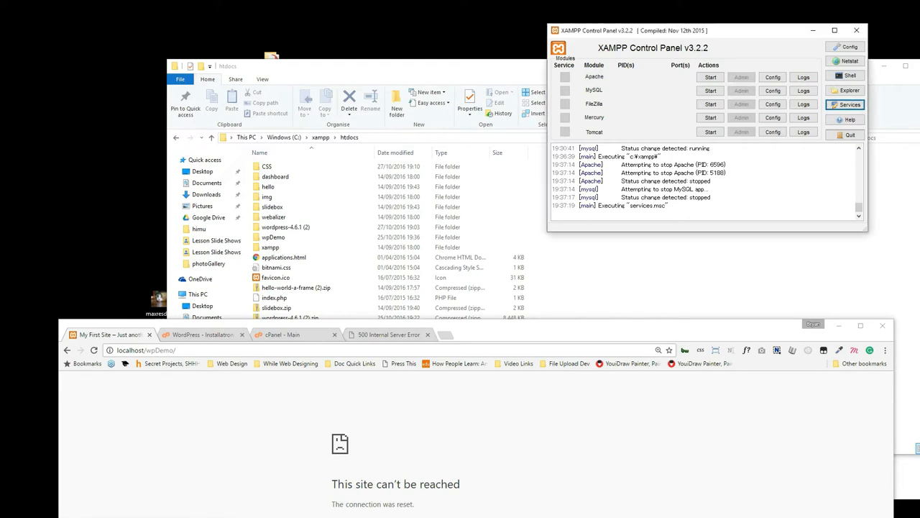
drag(479, 328, 447, 79)
click(167, 84)
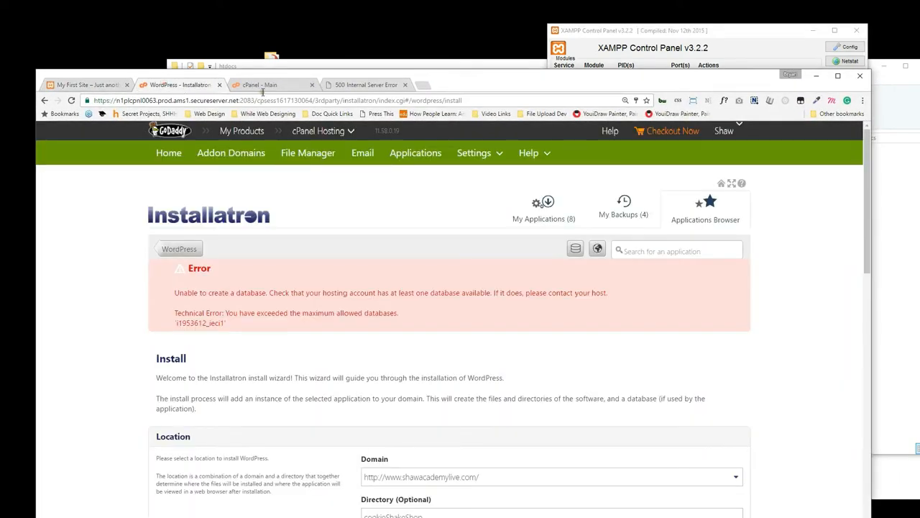
Find 'data' on the cPanel dashboard and open the MySQL Databases manager.
scroll(209, 316, down, 3)
scroll(209, 340, down, 4)
scroll(205, 339, up, 7)
scroll(202, 340, down, 2)
scroll(203, 337, down, 1)
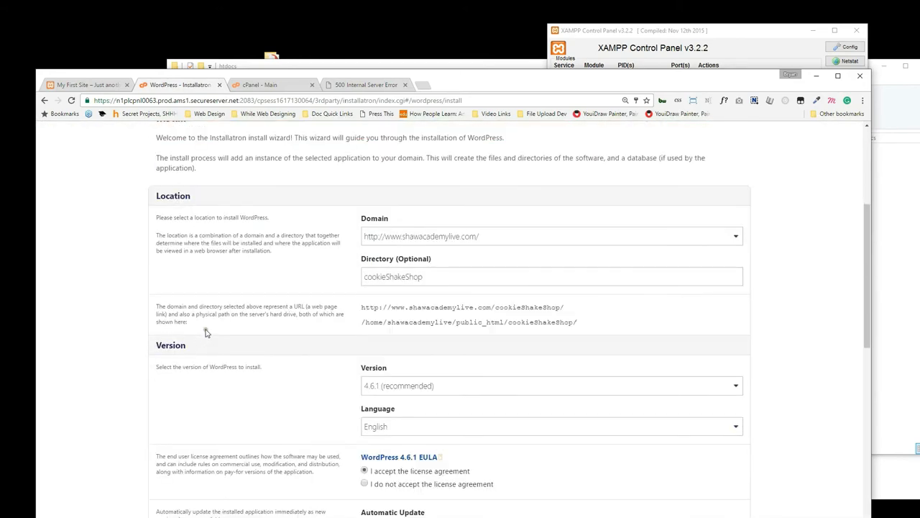
scroll(213, 327, up, 3)
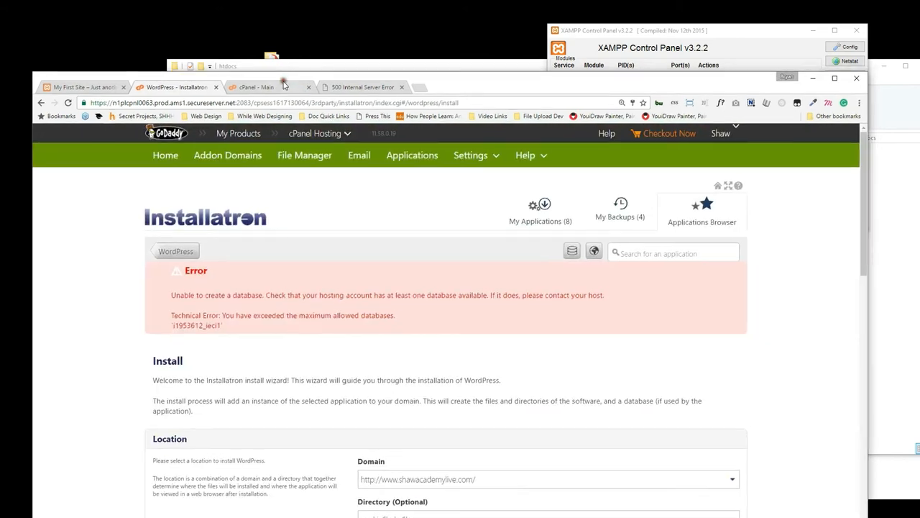
click(284, 84)
double_click(472, 87)
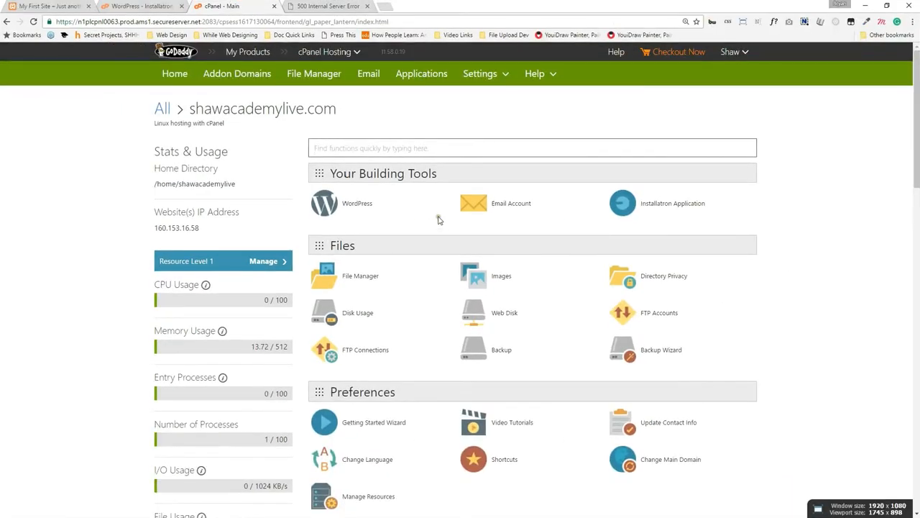
key(ctrl+f)
text(data)
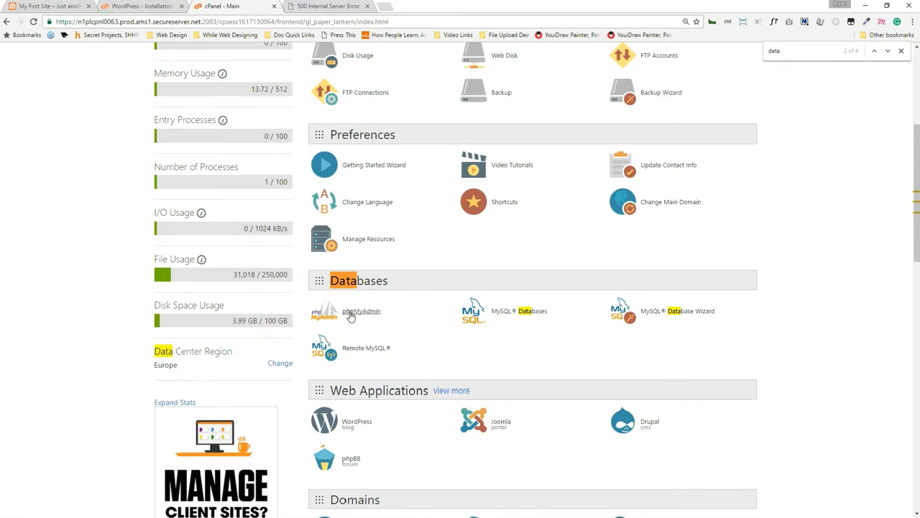
click(529, 316)
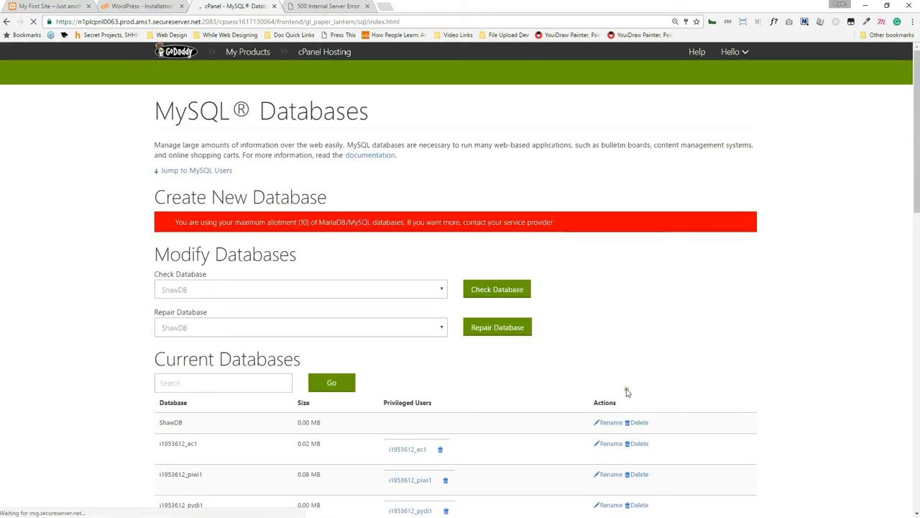
Try deleting the ShawDB database, then go back to the database list.
scroll(629, 392, down, 3)
scroll(453, 307, down, 1)
scroll(377, 204, up, 4)
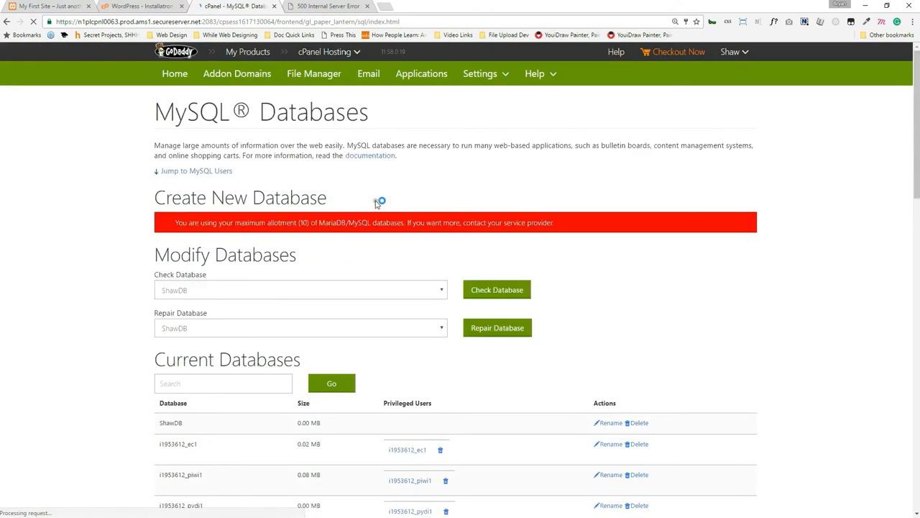
scroll(377, 204, down, 4)
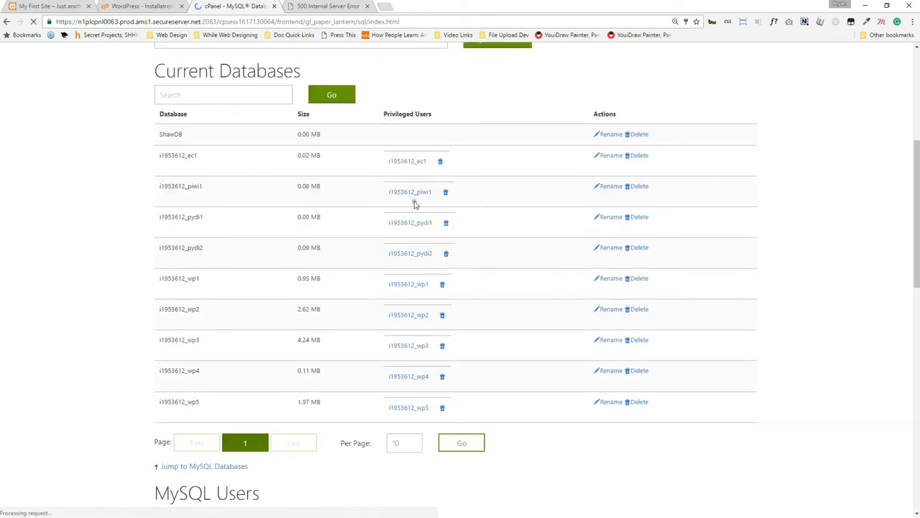
click(640, 135)
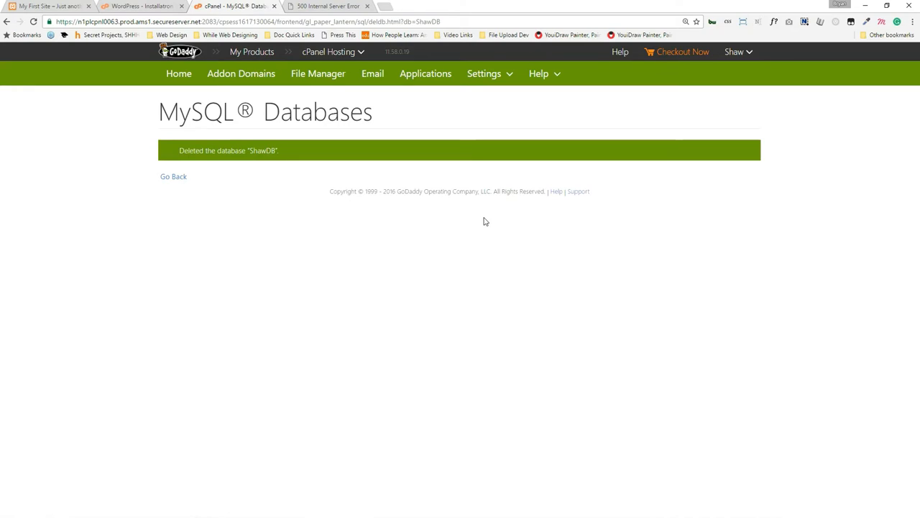
click(173, 180)
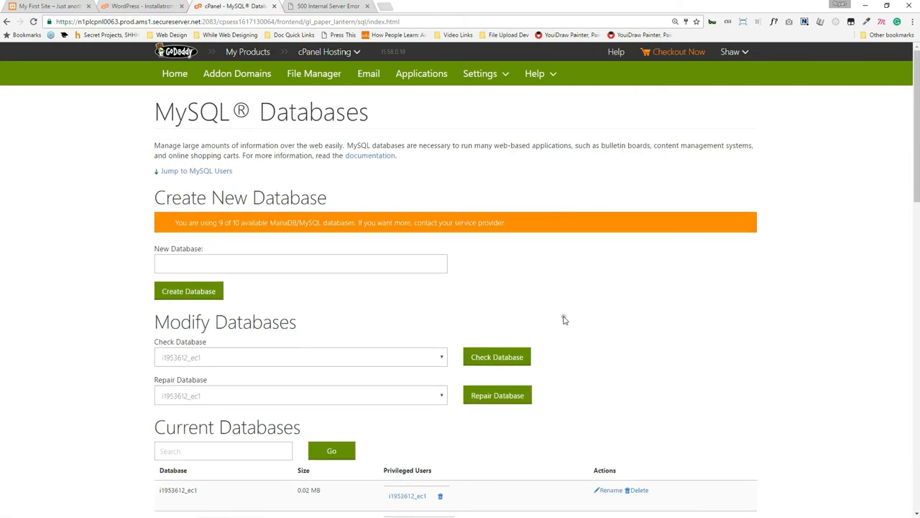
Delete the ec1 database and return to the database list.
scroll(527, 276, down, 3)
click(637, 298)
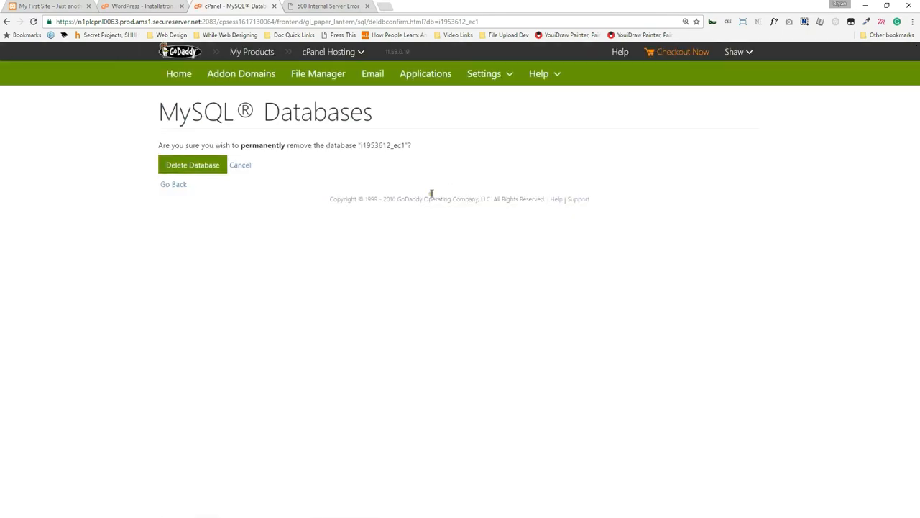
click(195, 165)
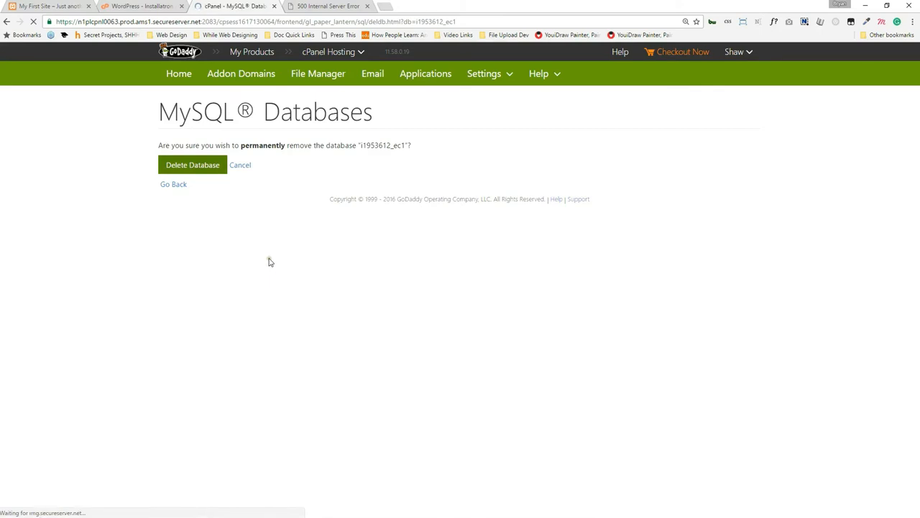
click(173, 176)
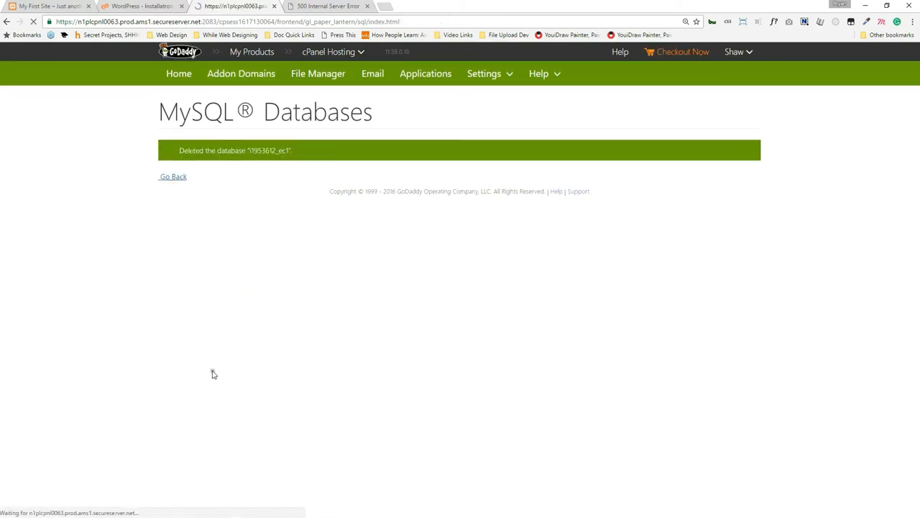
Delete the piwi1 database, then go back to the WordPress installer.
scroll(360, 251, down, 4)
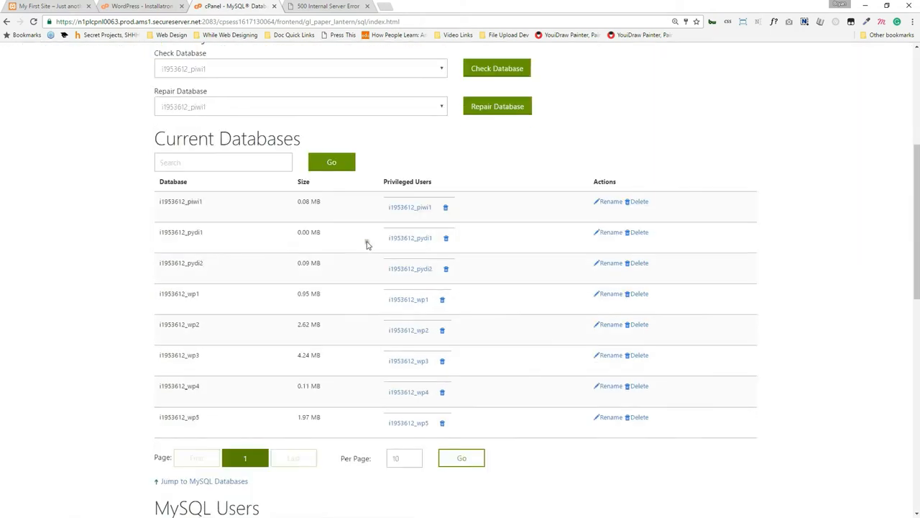
click(640, 202)
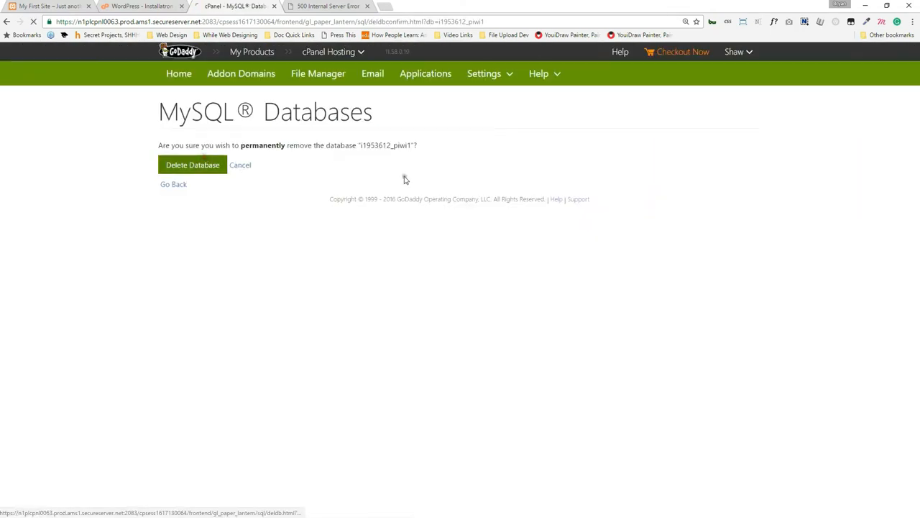
click(192, 164)
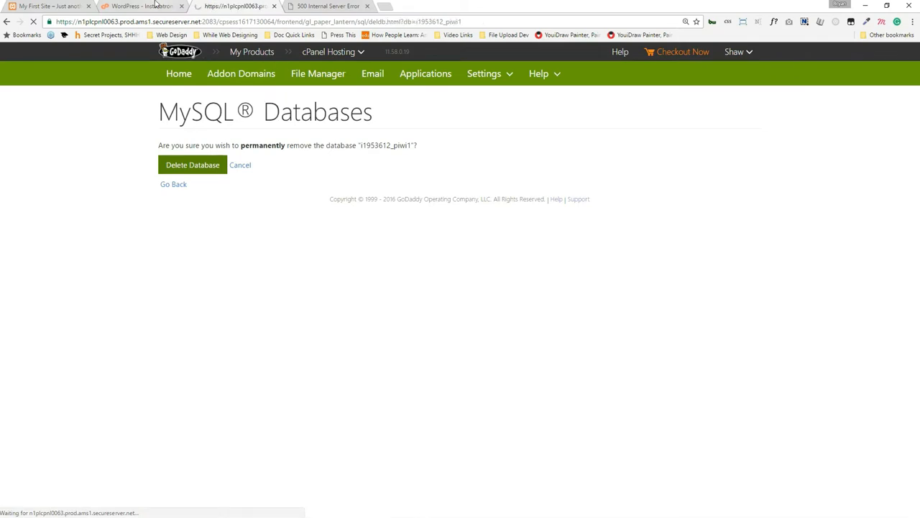
click(144, 6)
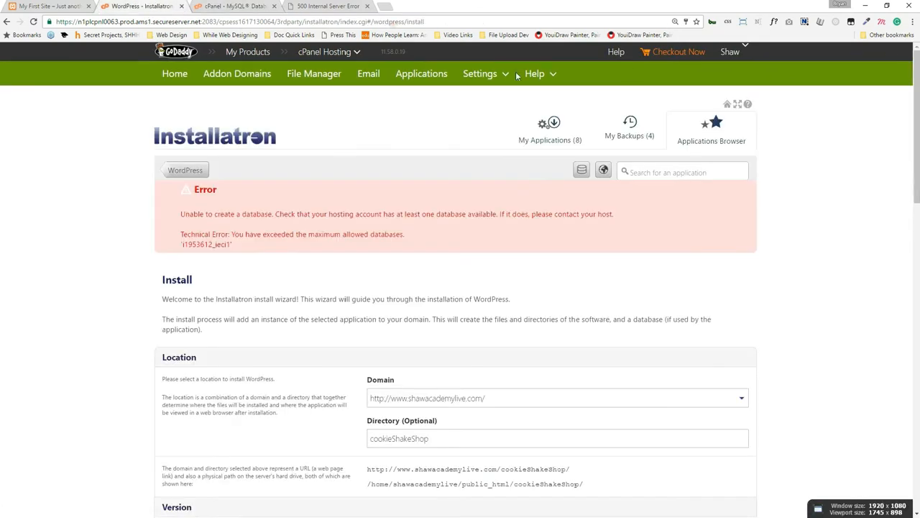
Submit the Installatron WordPress installation for the cookieShakeShop directory.
scroll(517, 77, down, 3)
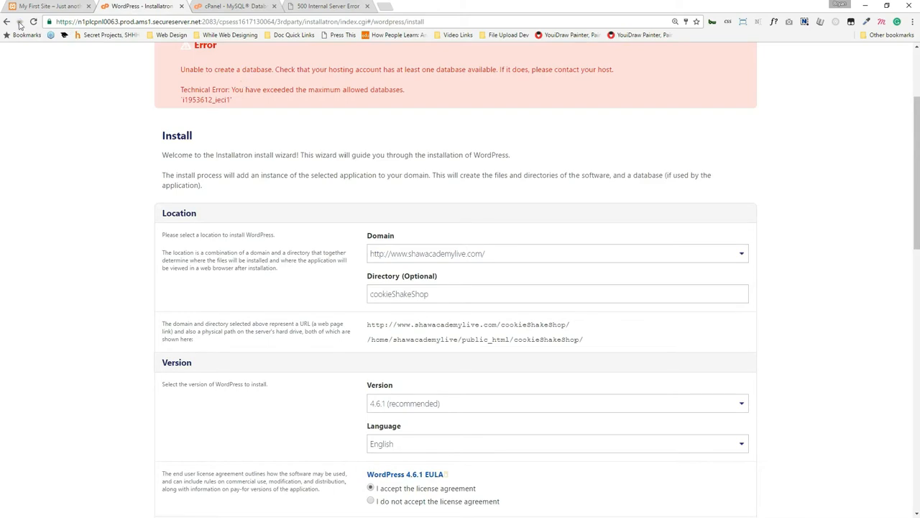
scroll(442, 259, down, 9)
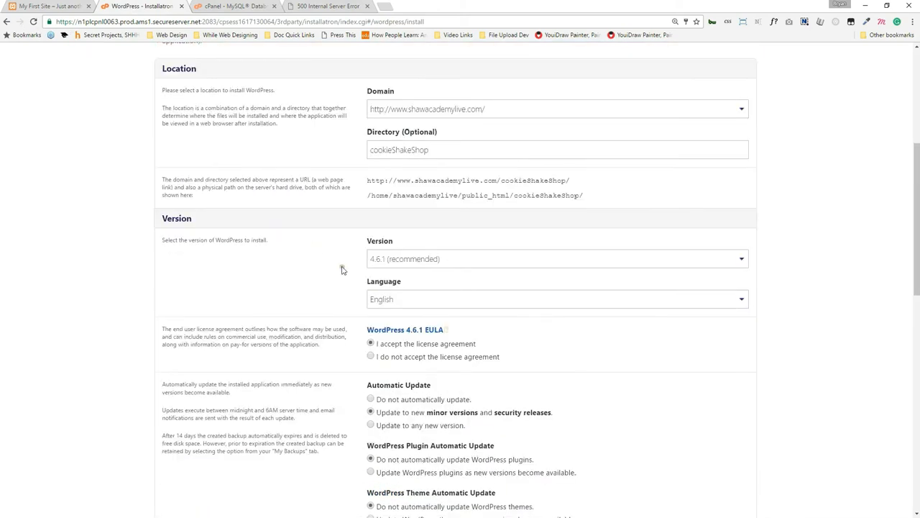
scroll(518, 359, down, 2)
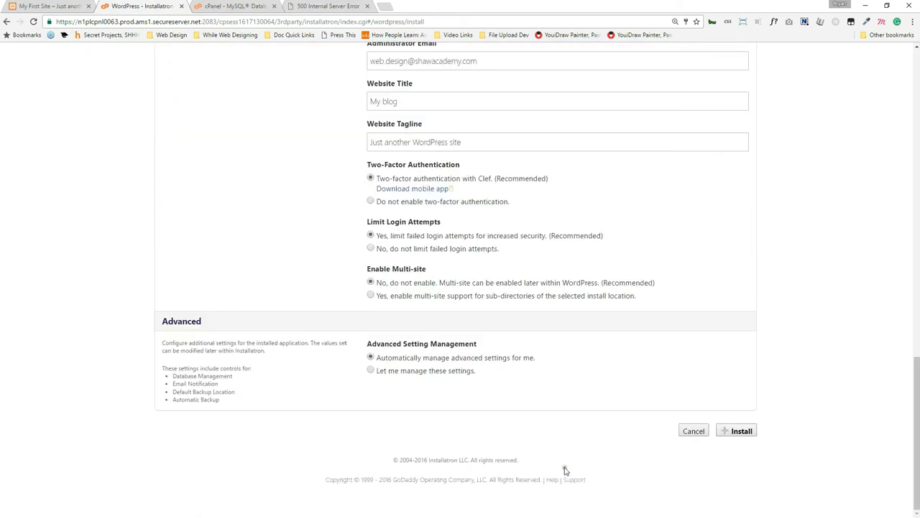
click(739, 426)
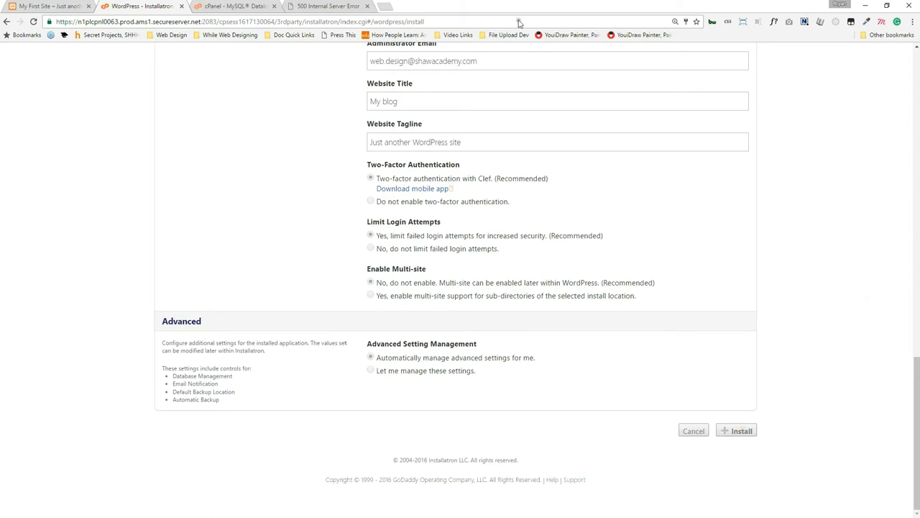
click(54, 5)
click(169, 6)
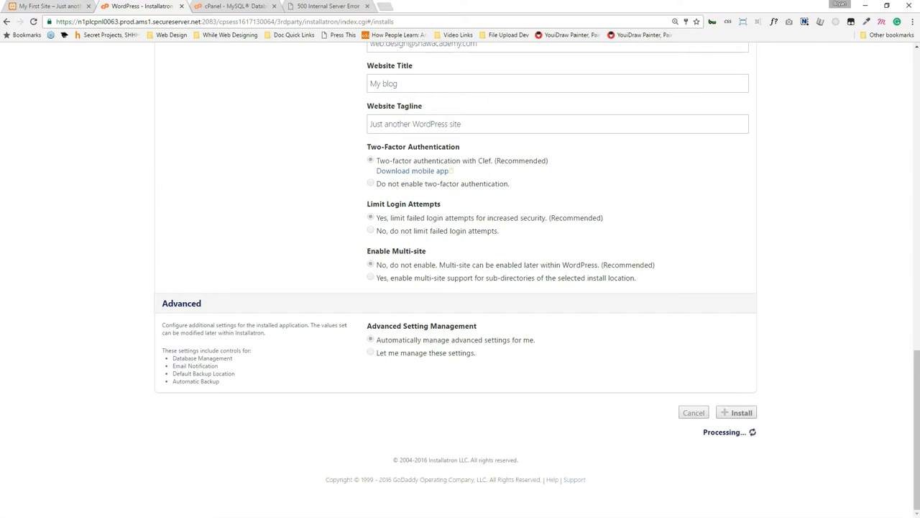
Reload localhost/wpDemo, which now refuses to connect.
click(23, 5)
click(135, 21)
key(Return)
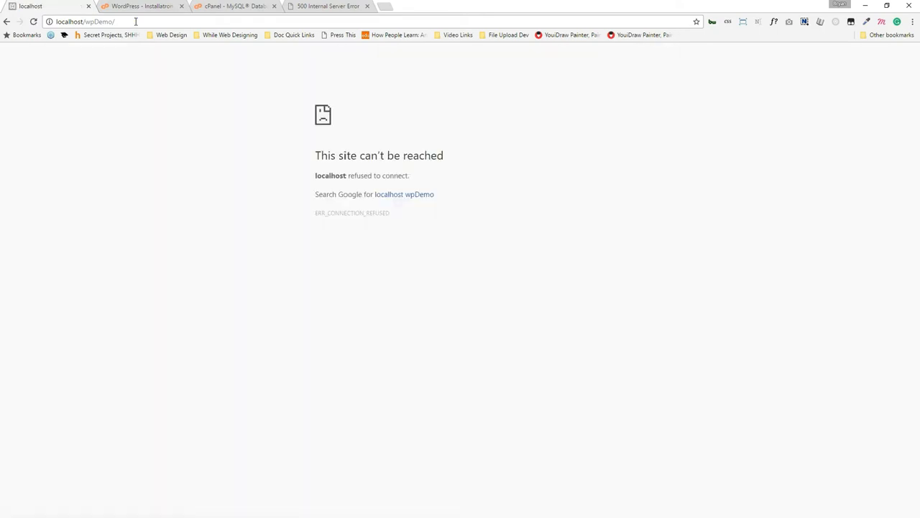
Restart XAMPP Control Panel and start the Apache and MySQL modules.
double_click(596, 4)
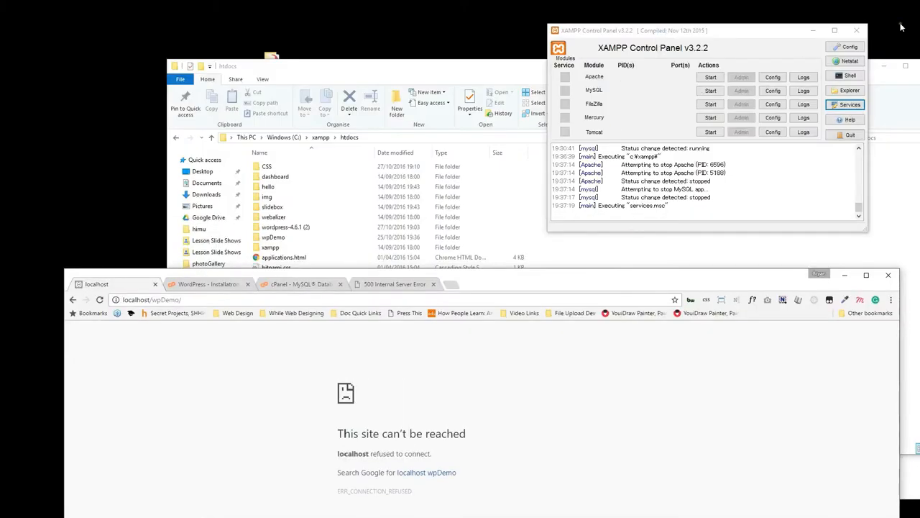
click(860, 31)
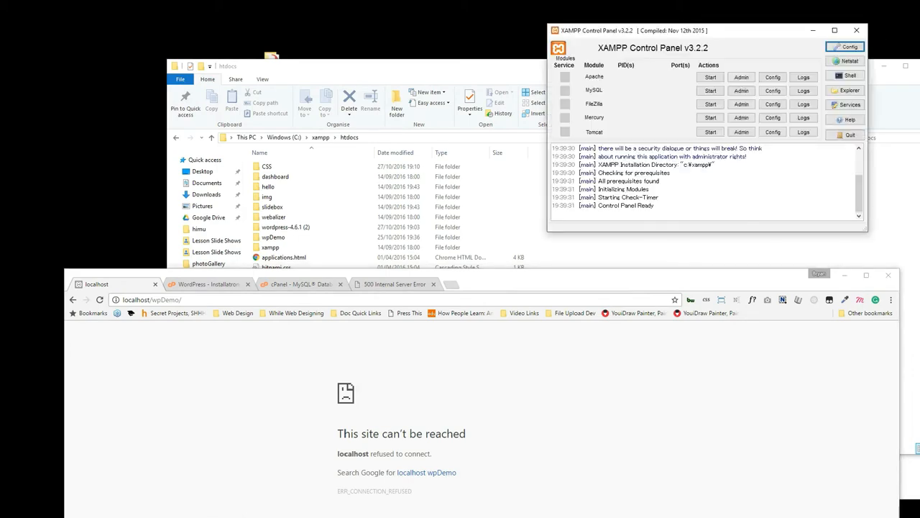
click(711, 77)
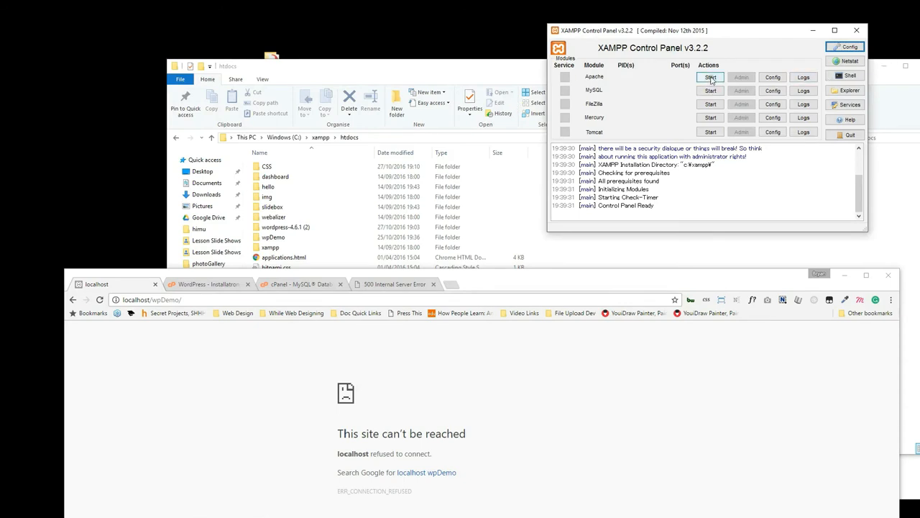
click(710, 90)
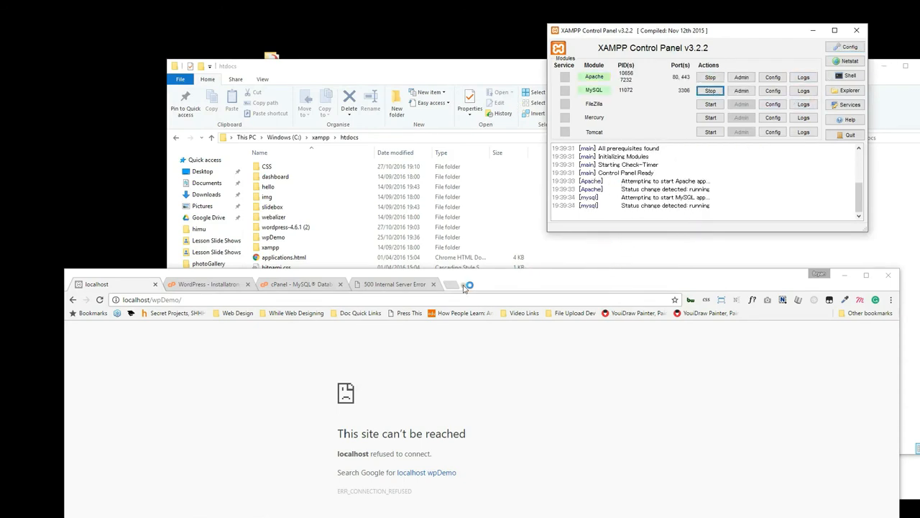
Reload localhost/wpDemo, then change the address to localhost/CSS.
click(174, 298)
click(174, 298)
key(Return)
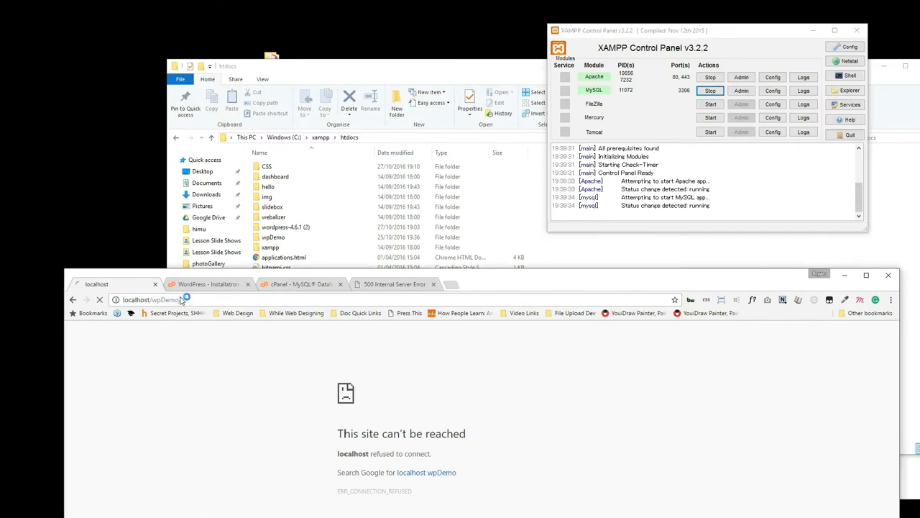
drag(559, 286, 598, 4)
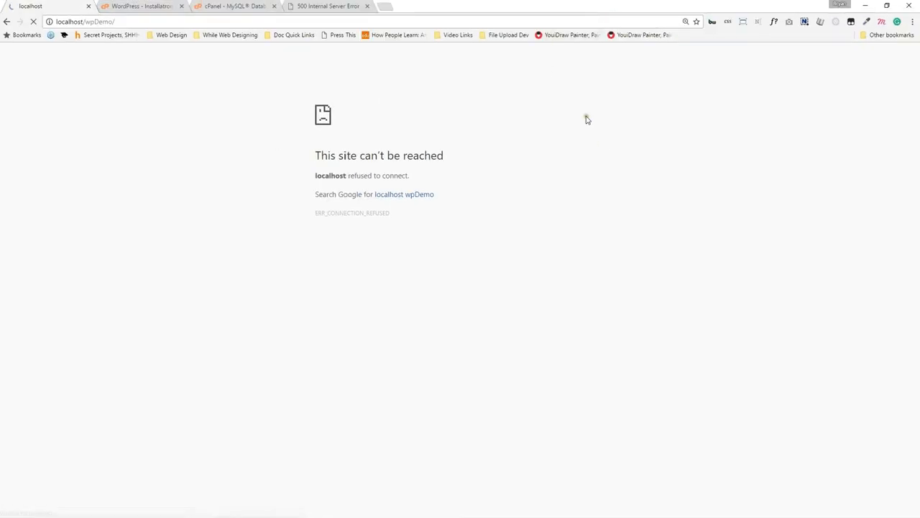
click(187, 6)
click(57, 7)
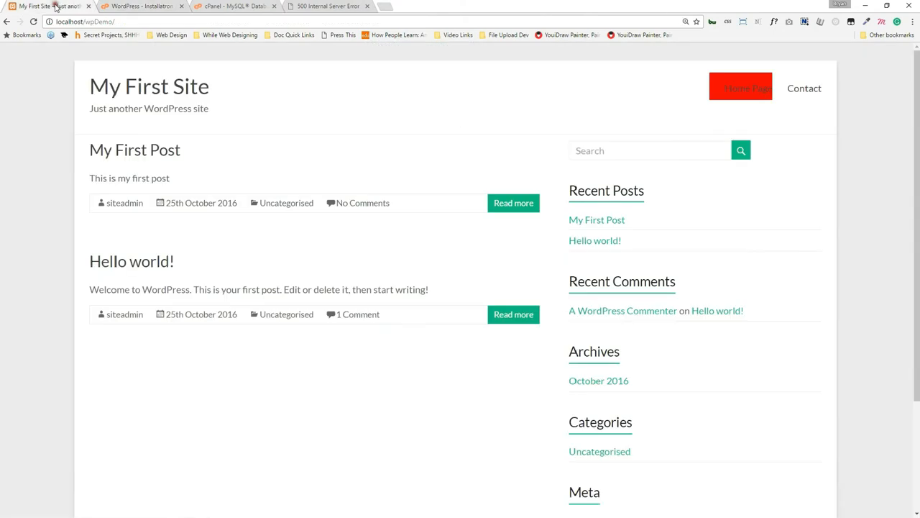
double_click(104, 21)
text(CSS)
key(Return)
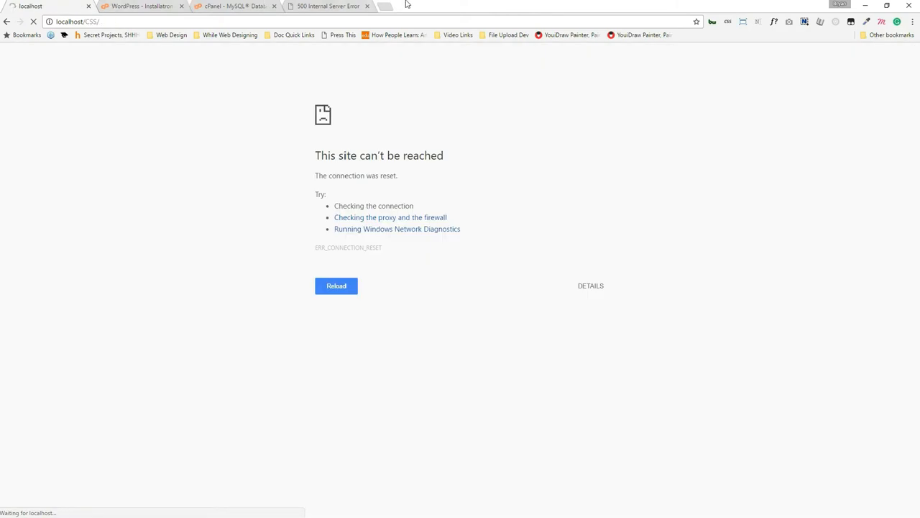
Enter the live address shawacademylive.com/cokieShakeShop to open the new site.
click(131, 6)
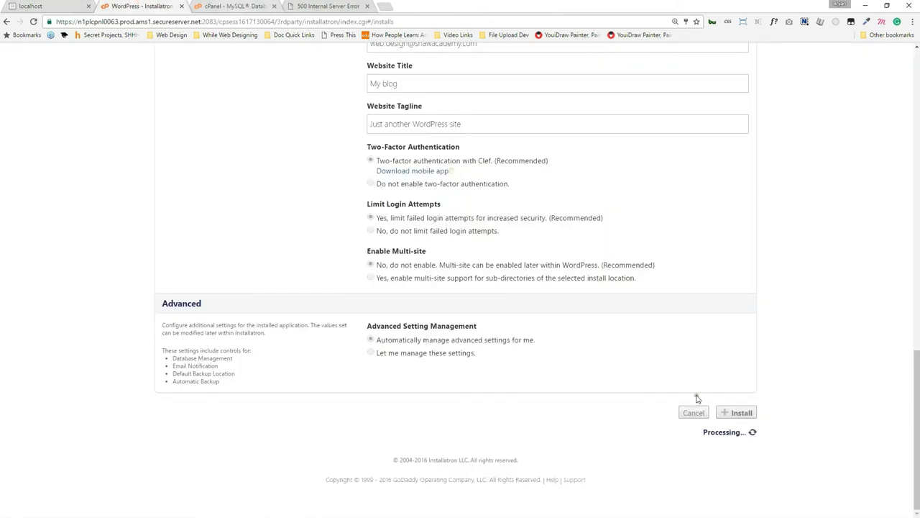
scroll(846, 391, up, 17)
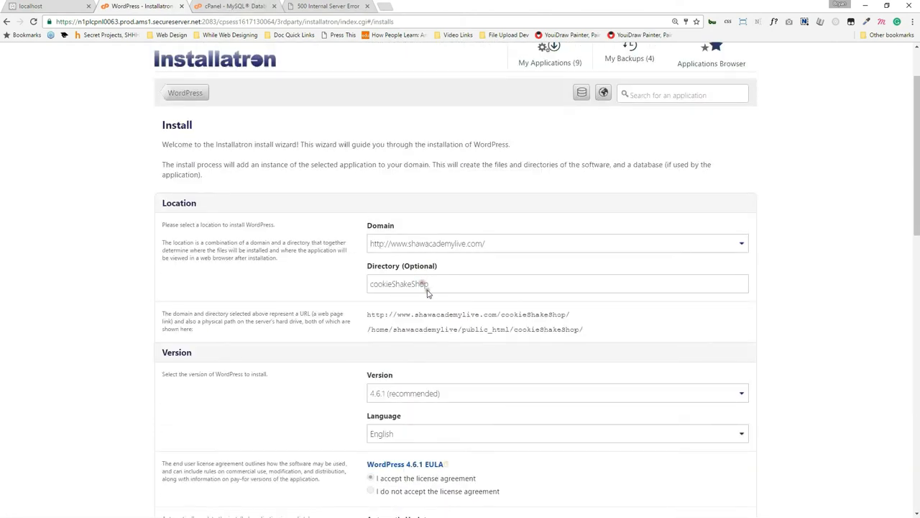
click(325, 5)
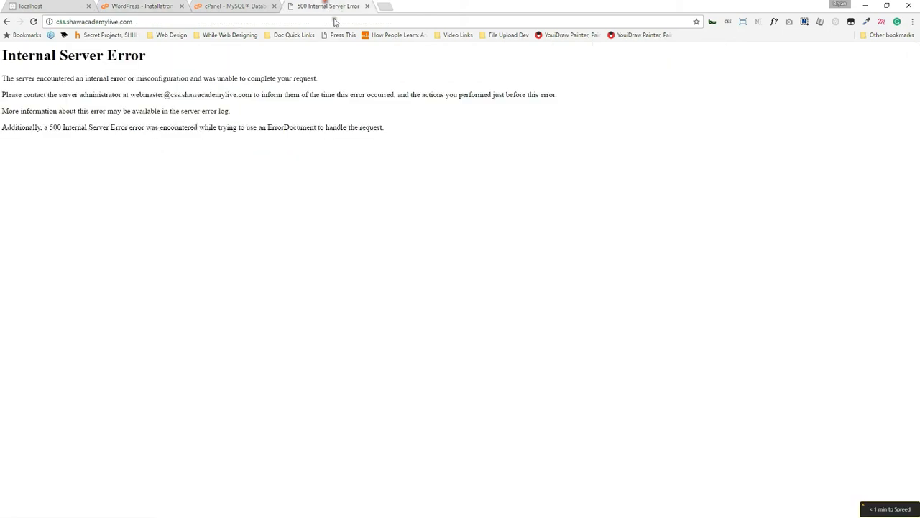
click(241, 21)
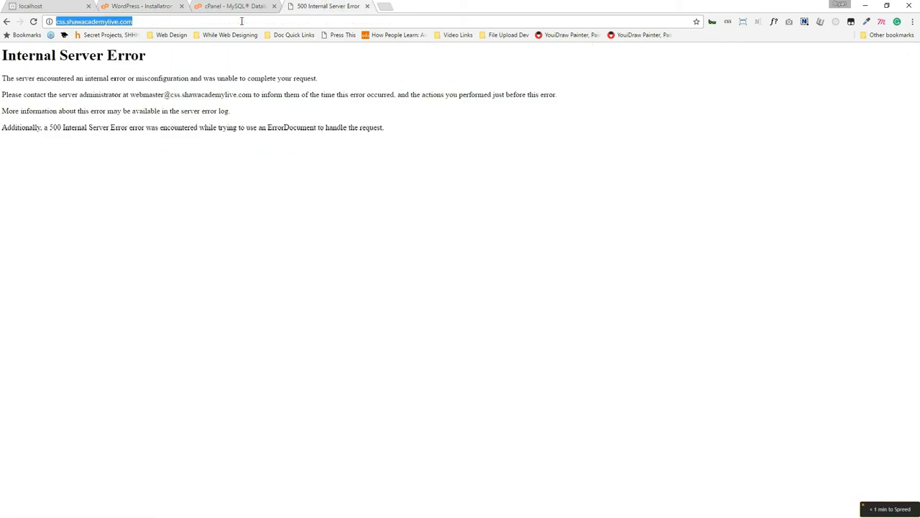
text(shawacademy.)
key(BackSpace)
key(BackSpace)
text(live.com)
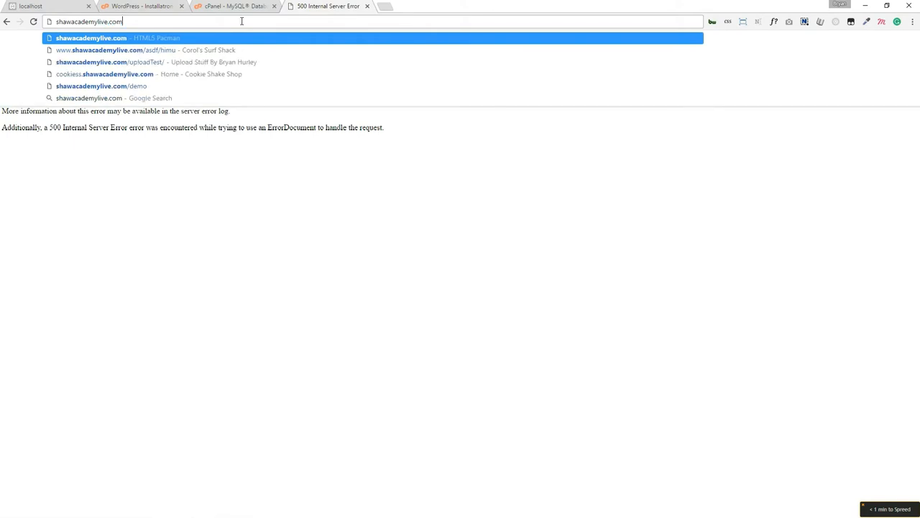
text(/cokie)
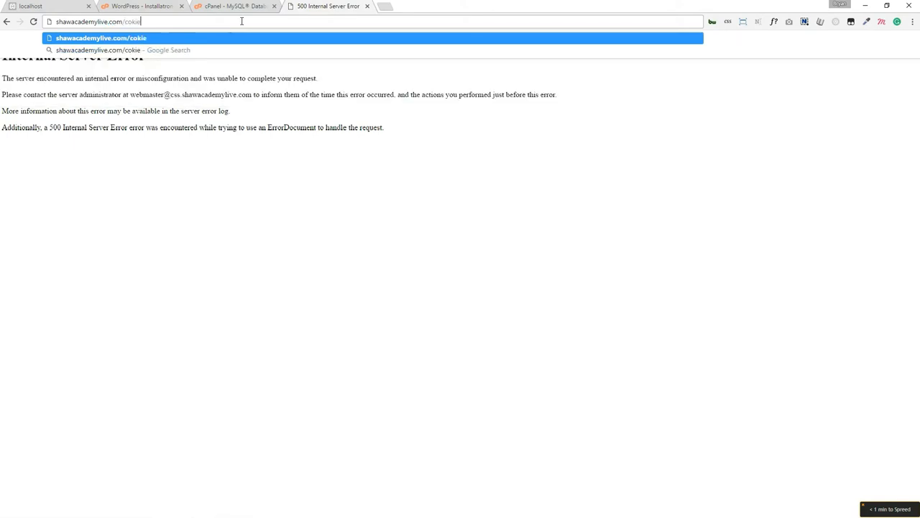
text(Shake)
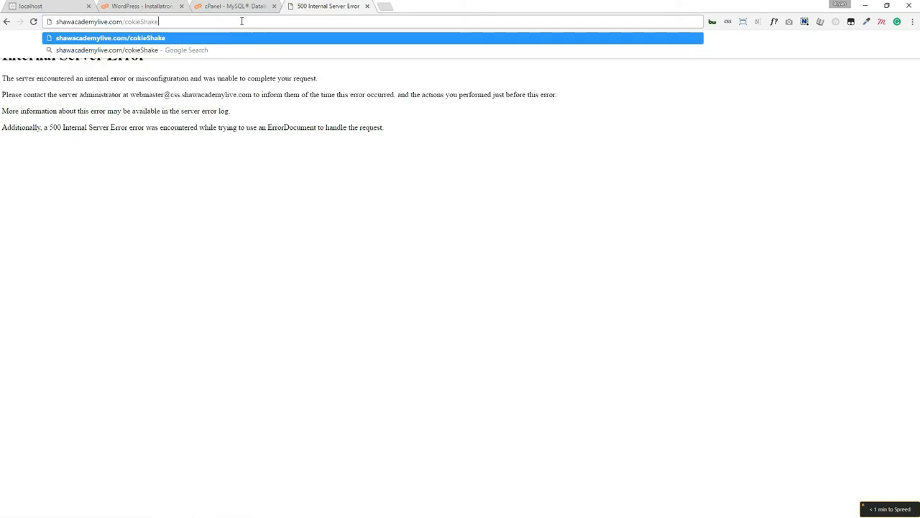
text(Shop)
key(Return)
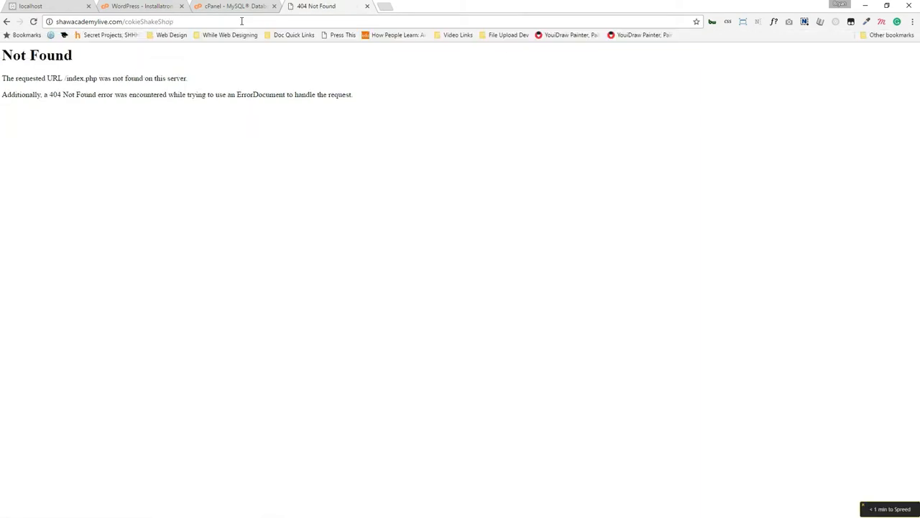
Correct 'cokieShakeShop' to 'cookieShakeShop' so the Hello world! site loads.
click(237, 6)
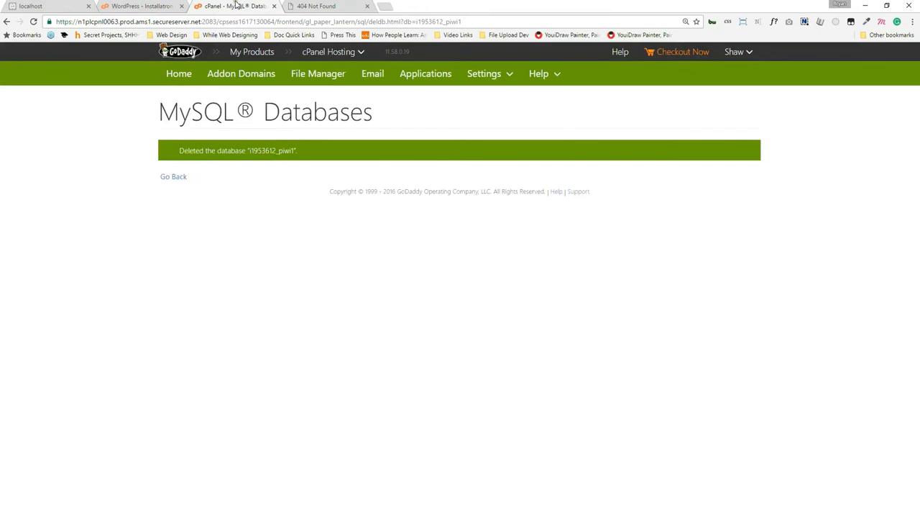
click(136, 6)
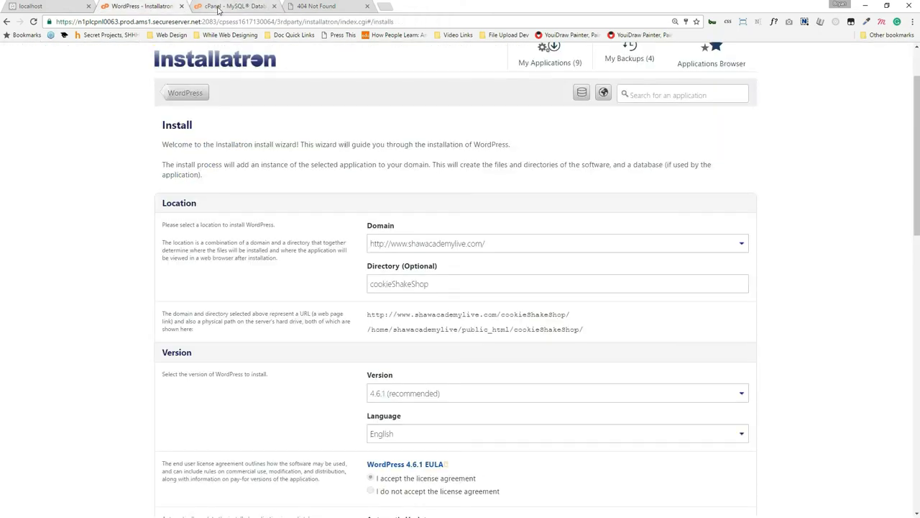
click(315, 6)
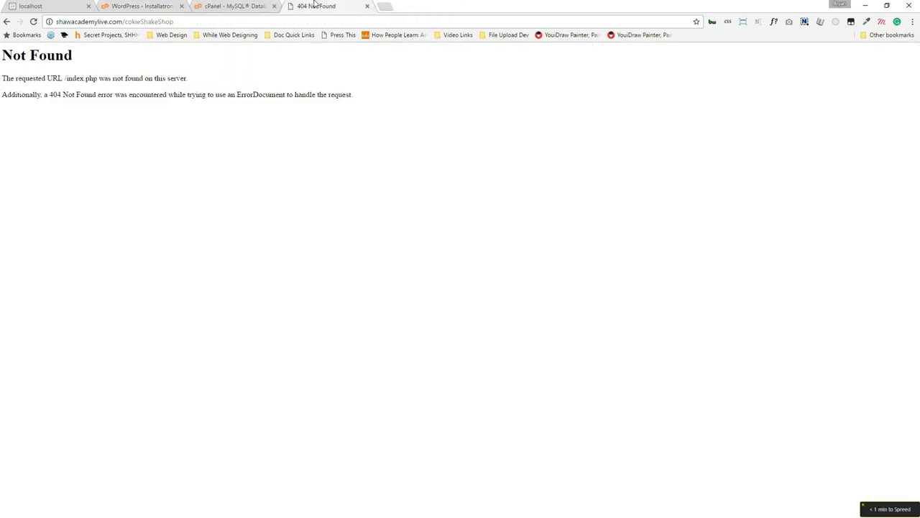
click(131, 22)
click(132, 22)
text(o)
key(Return)
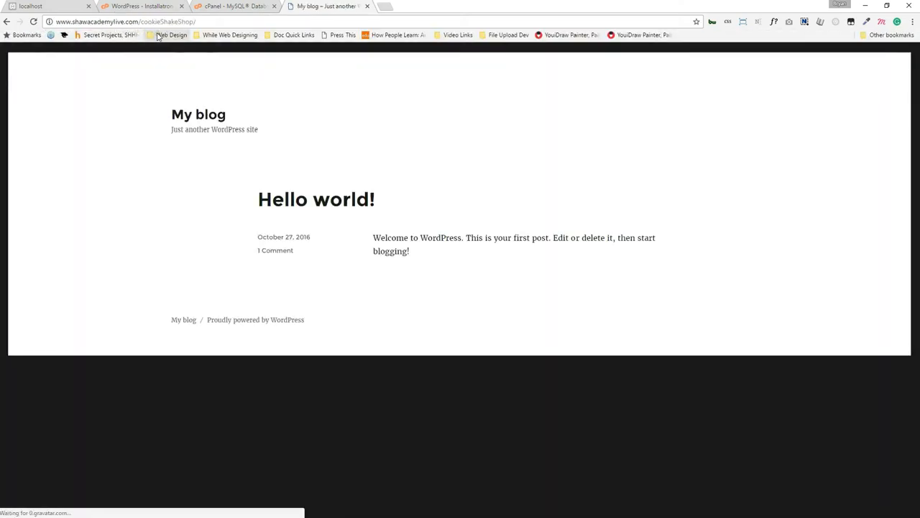
Append wp-admin to the site address to reach the login page.
click(165, 22)
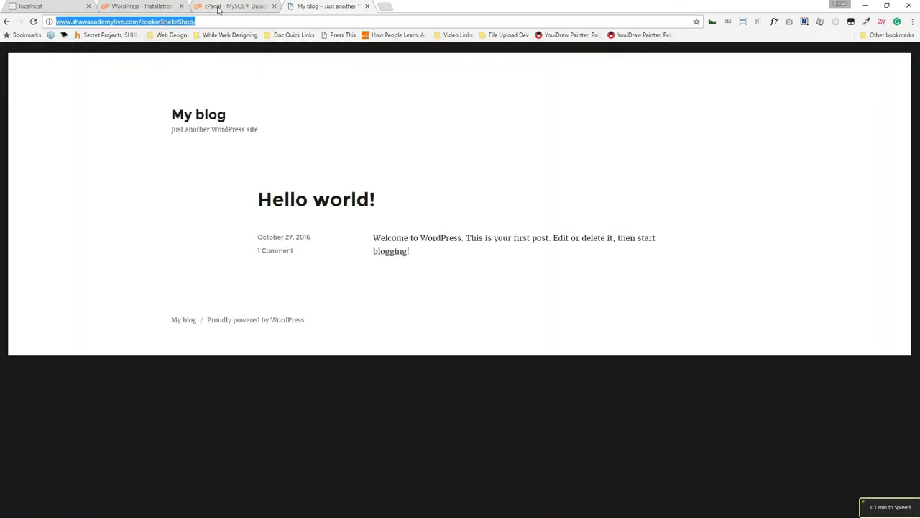
key(End)
text(wp-amd)
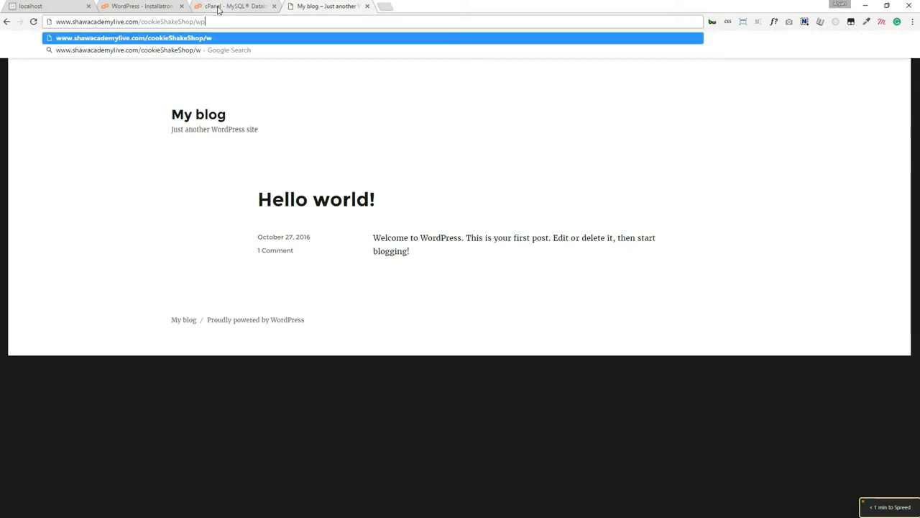
key(BackSpace)
key(BackSpace)
text(dmin)
key(Return)
Log in with the admin username and password and skip the setup wizard.
click(133, 4)
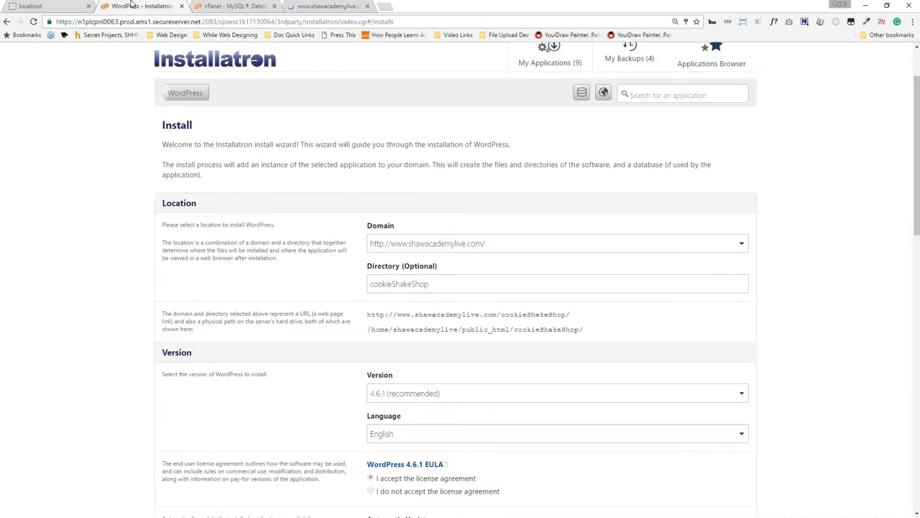
scroll(253, 382, down, 6)
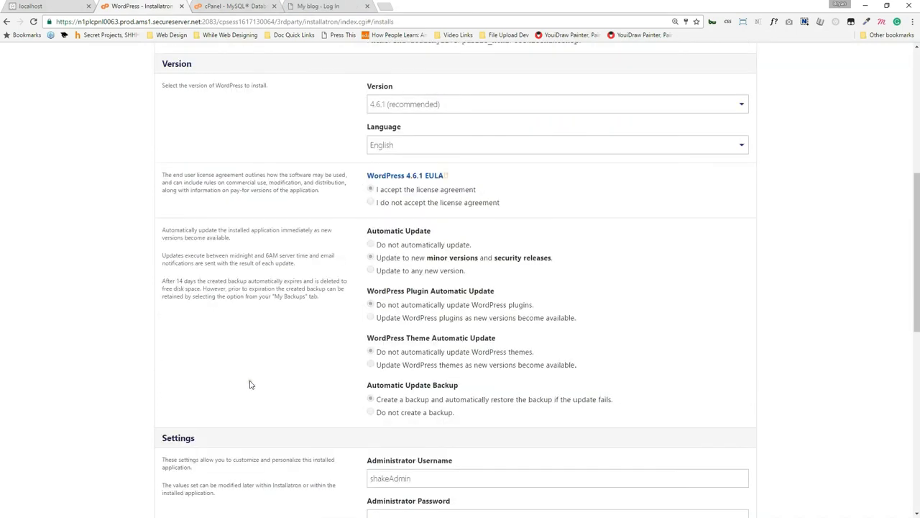
click(323, 6)
text(shakeadmin)
key(Tab)
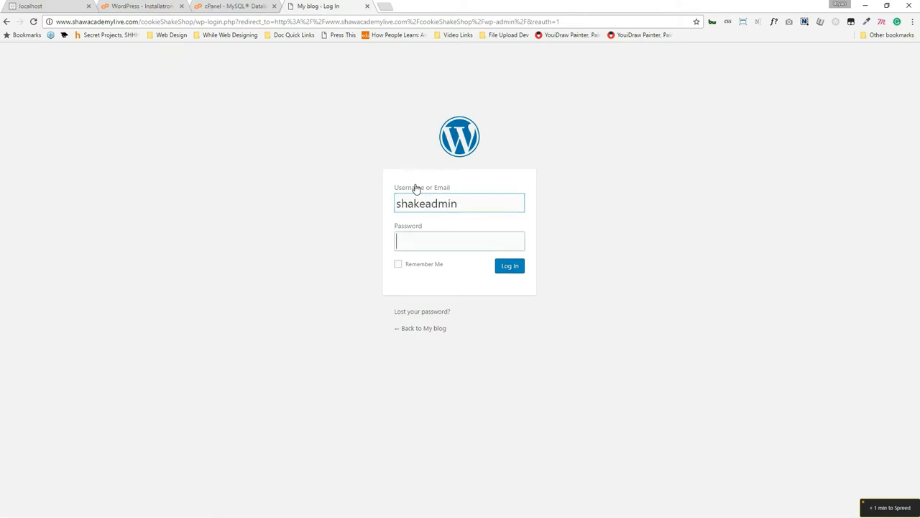
text(********)
key(Return)
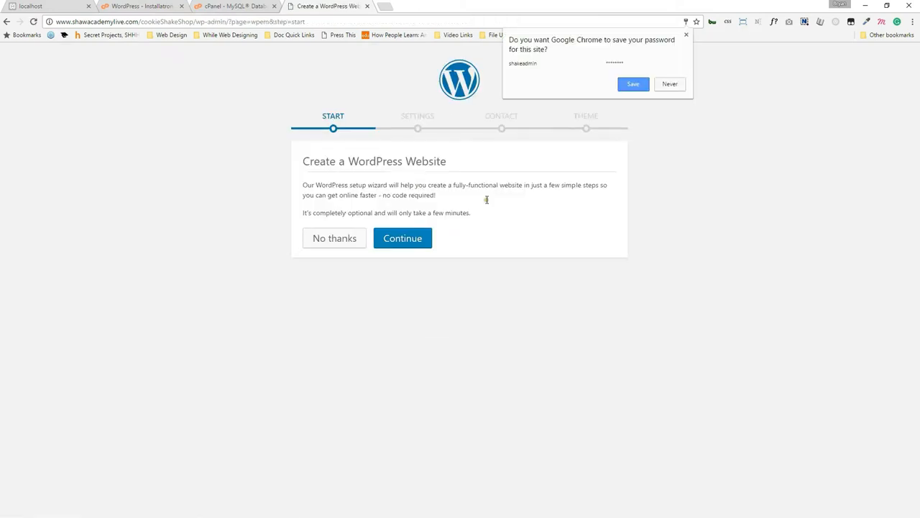
click(315, 238)
click(514, 81)
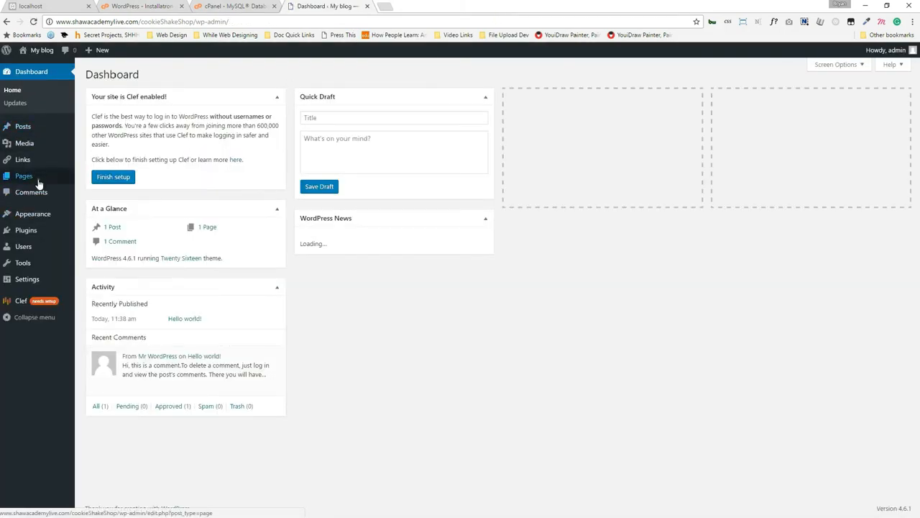
Upload Divi.zip as a new theme and start installing it.
mouse_move(41, 231)
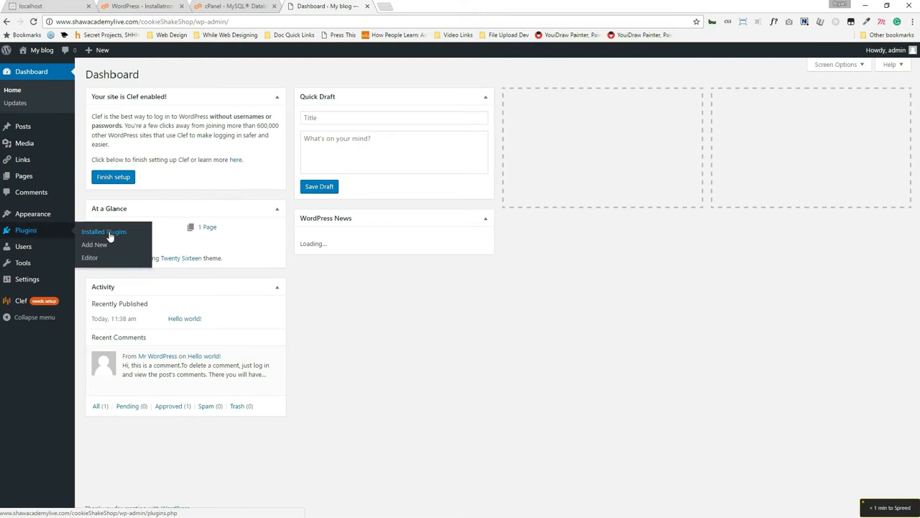
click(92, 216)
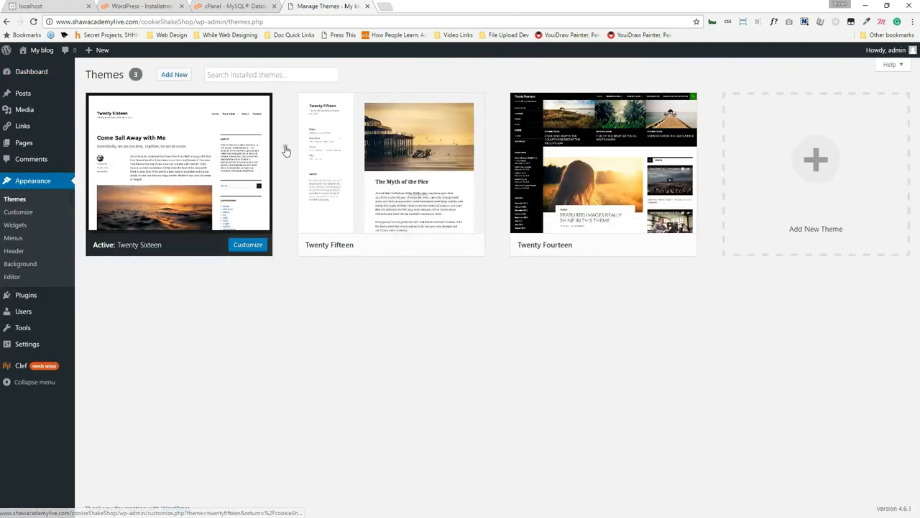
click(164, 76)
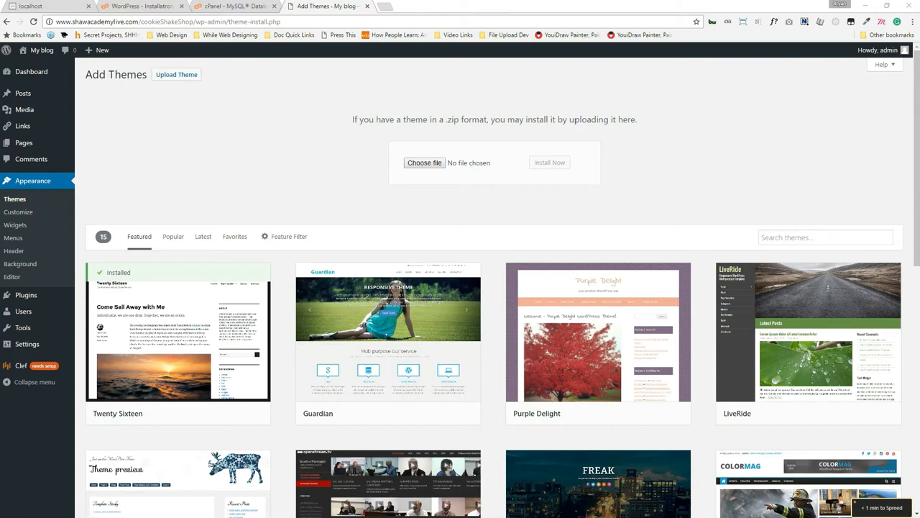
key(alt+Tab)
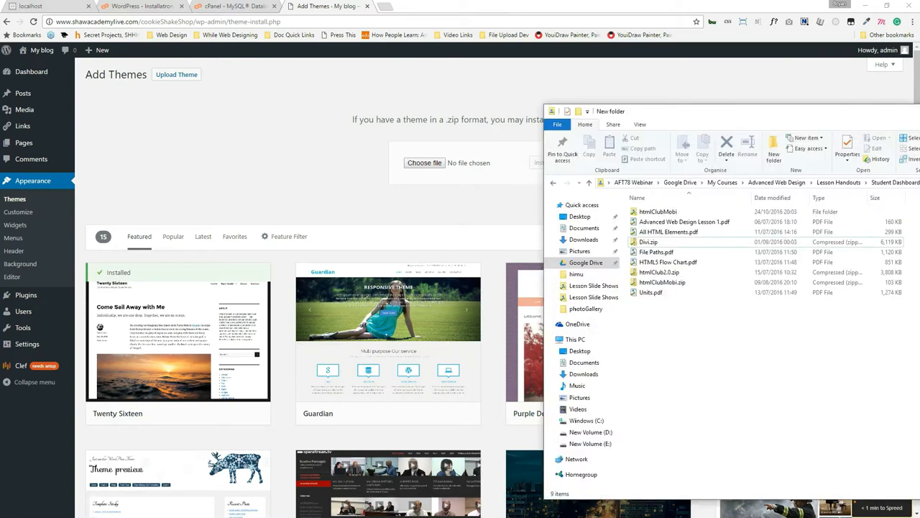
drag(642, 242, 422, 163)
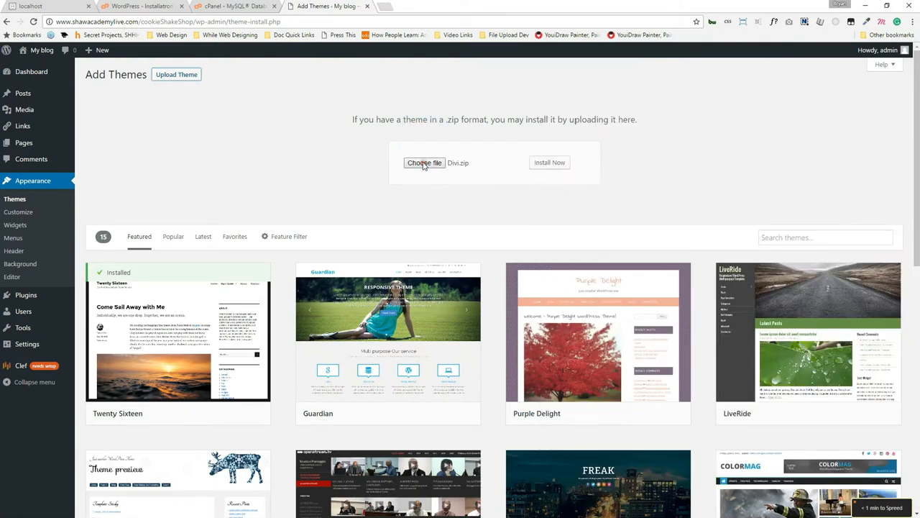
click(549, 162)
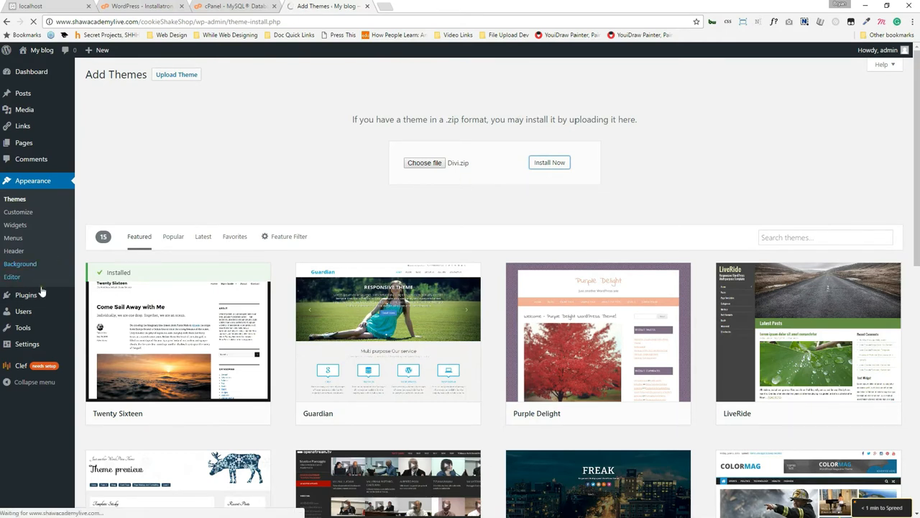
Open Installed Plugins in a new tab and close the cPanel, Installatron and localhost tabs.
mouse_move(36, 297)
middle_click(114, 297)
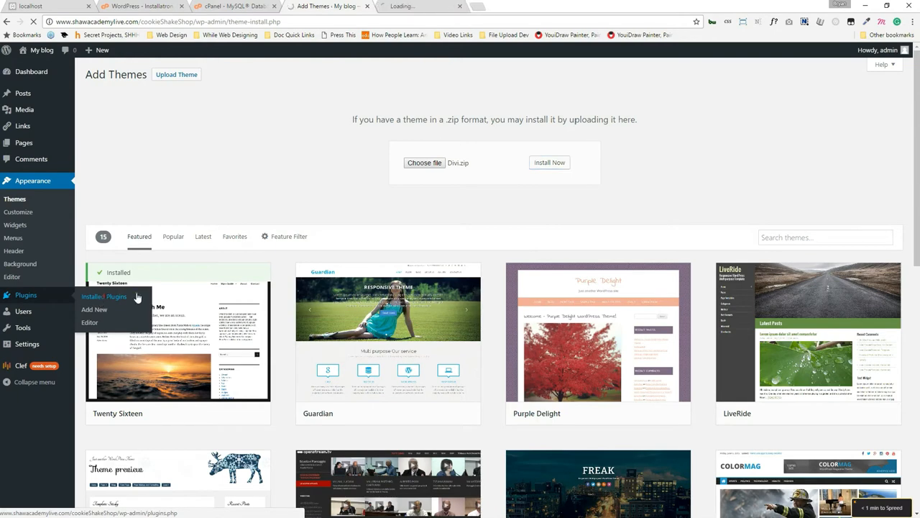
click(378, 12)
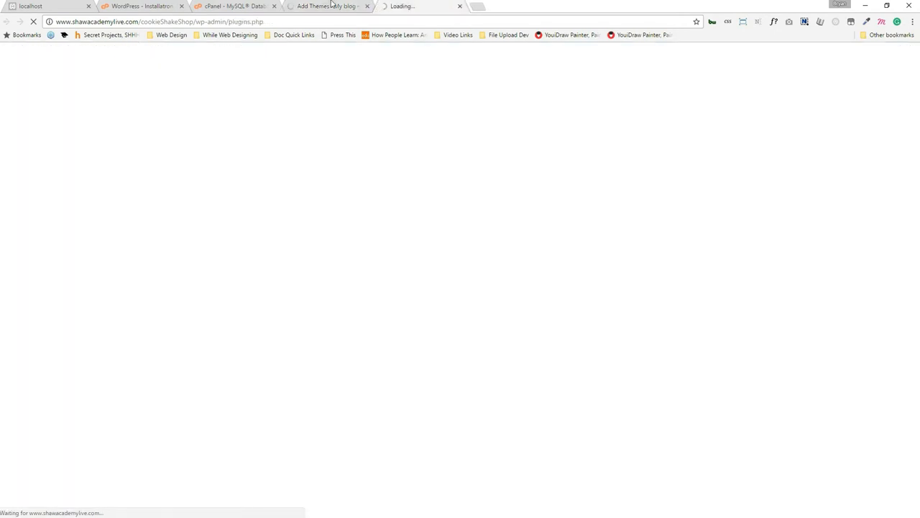
click(269, 6)
click(274, 6)
click(176, 6)
click(181, 6)
click(88, 6)
click(89, 7)
Close XAMPP Control Panel and go to the Add Plugins page.
drag(453, 6, 516, 206)
click(864, 31)
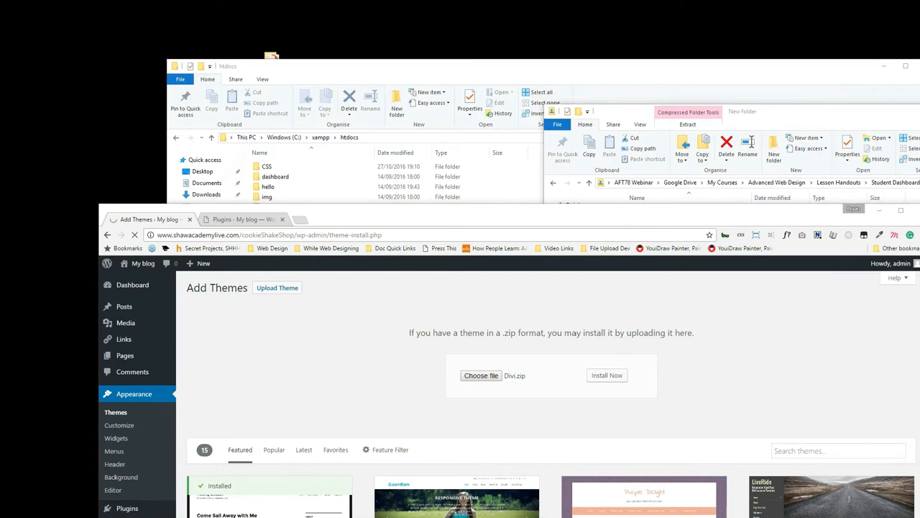
double_click(430, 217)
click(143, 8)
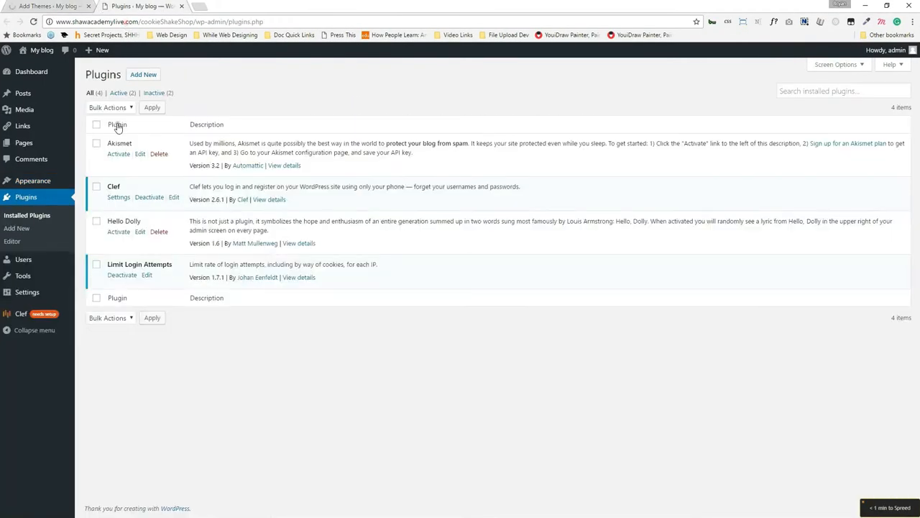
click(143, 75)
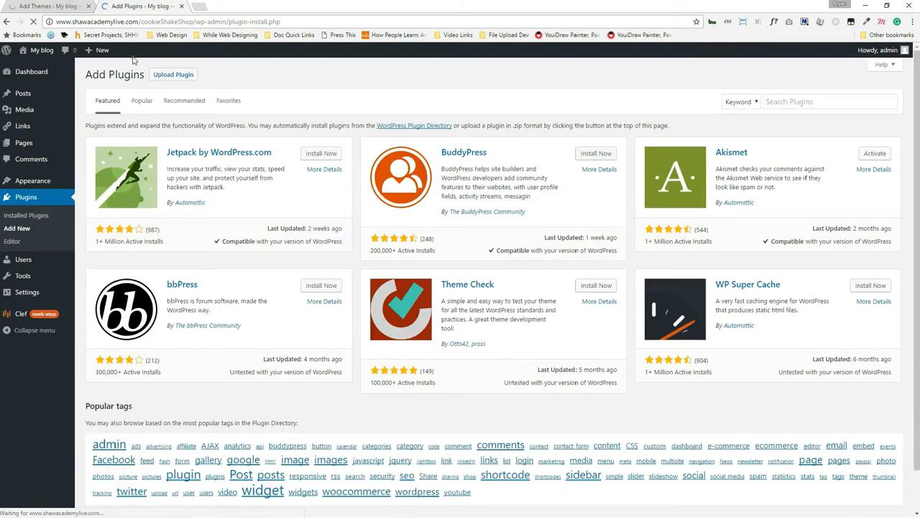
Search 'woocommerce', install the WooCommerce plugin, then activate the uploaded Divi theme.
click(814, 100)
text(woo)
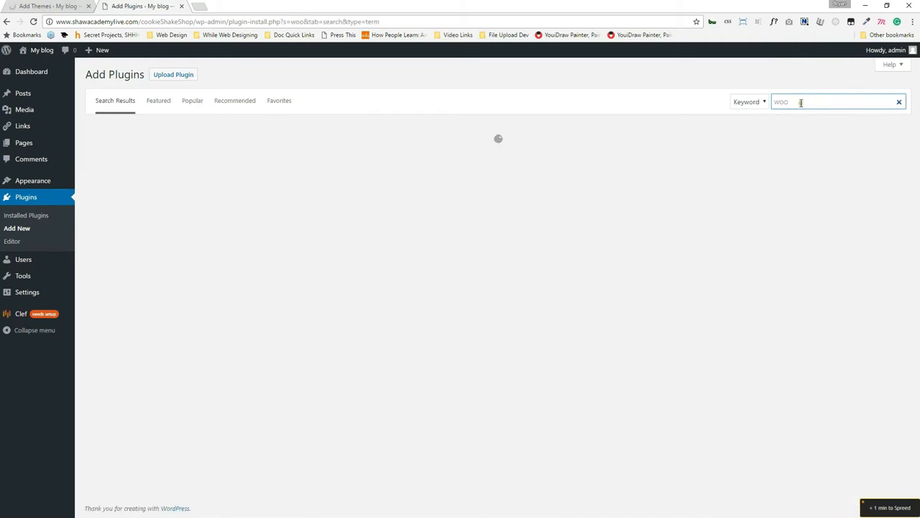
text(c)
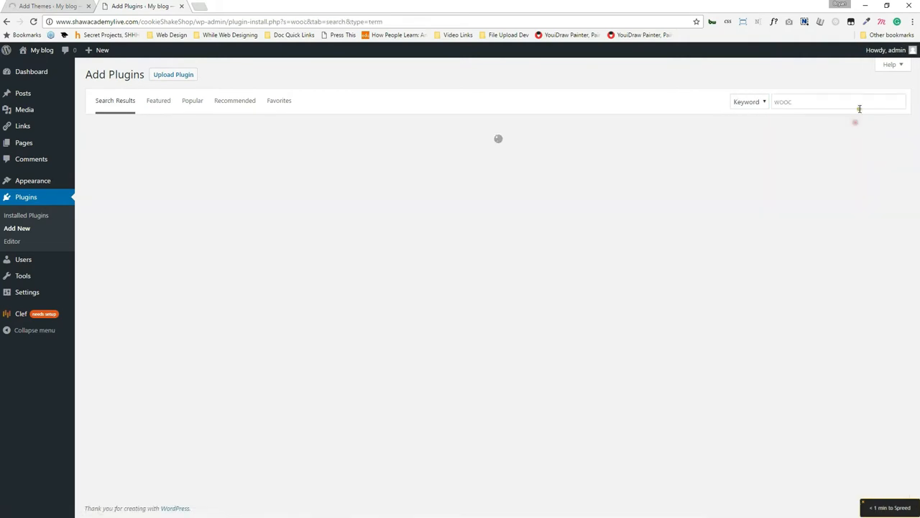
text(om,)
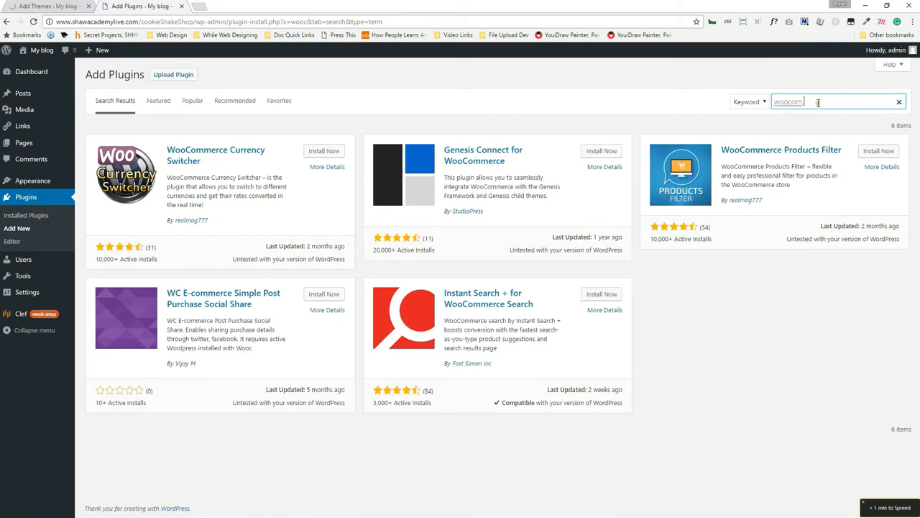
key(BackSpace)
text(m)
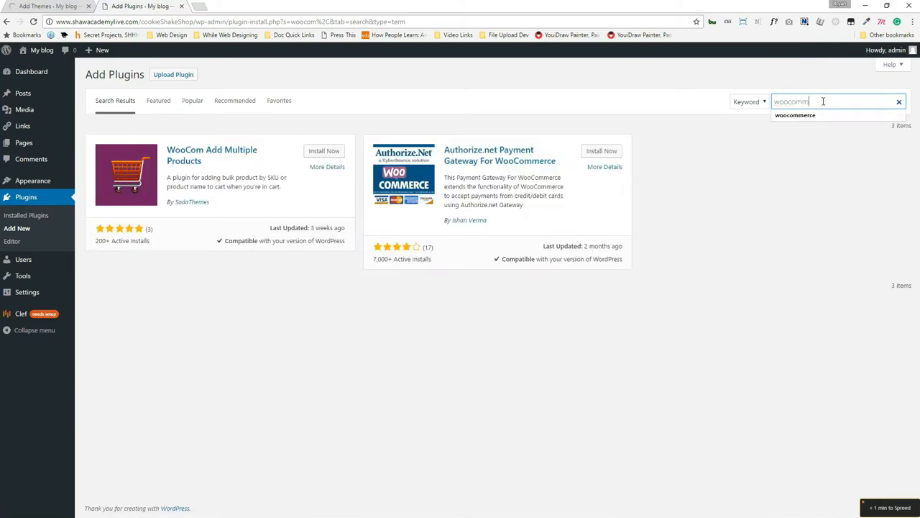
text(erce)
click(806, 116)
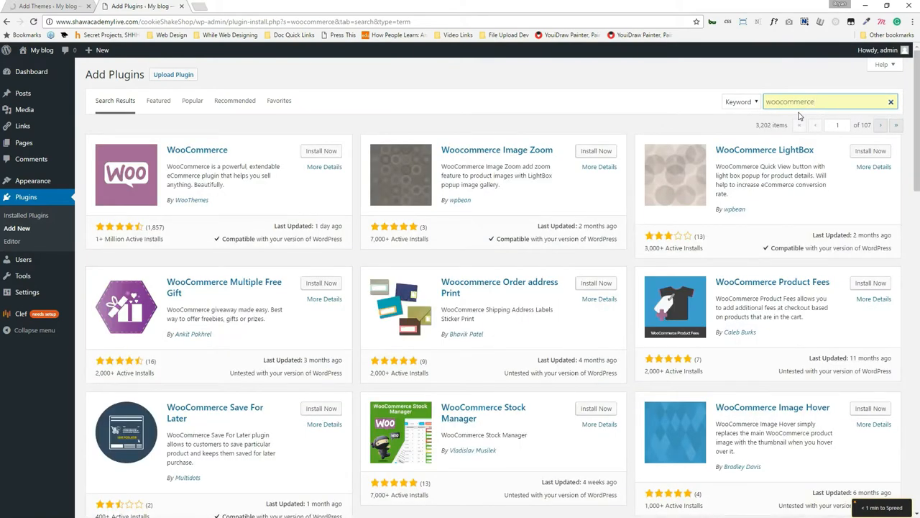
click(326, 149)
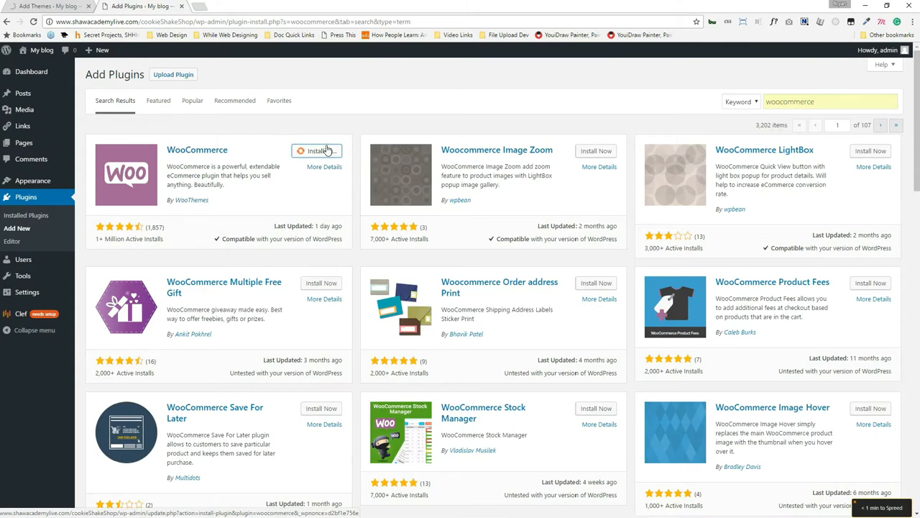
click(58, 6)
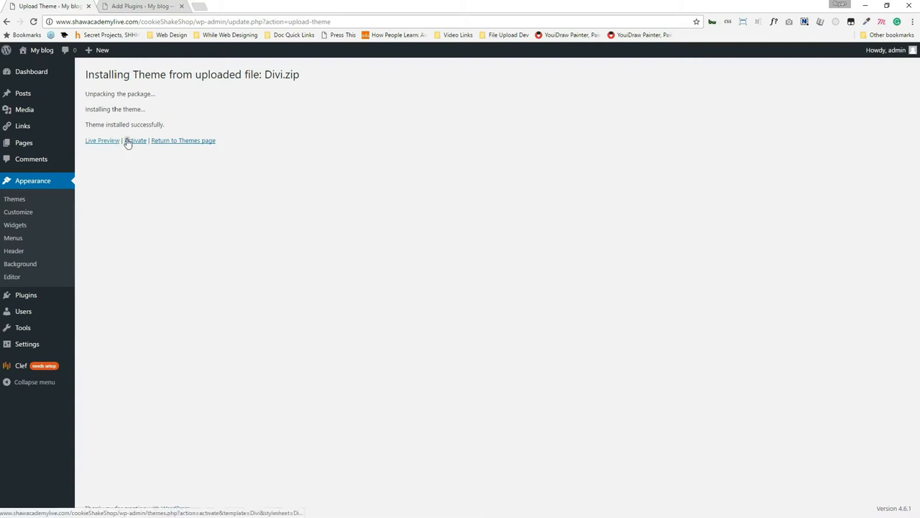
click(134, 141)
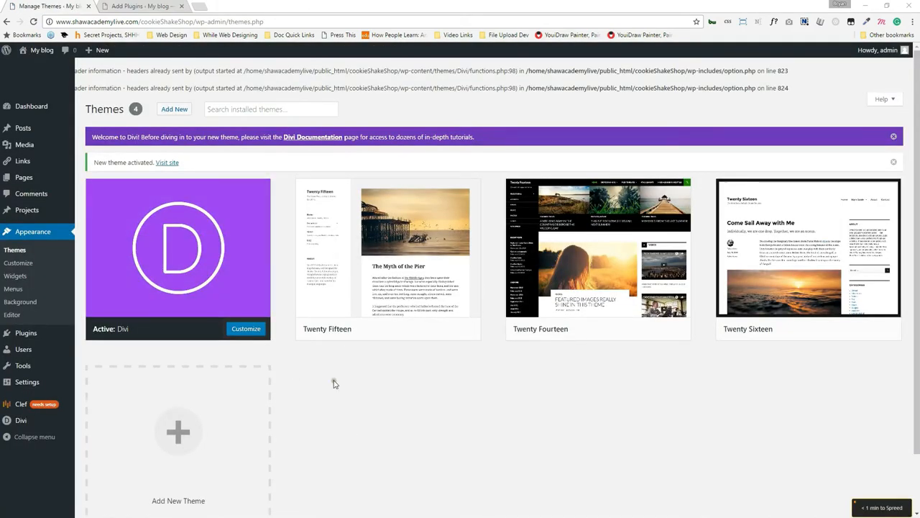
Activate WooCommerce from the Add Plugins search results.
click(162, 6)
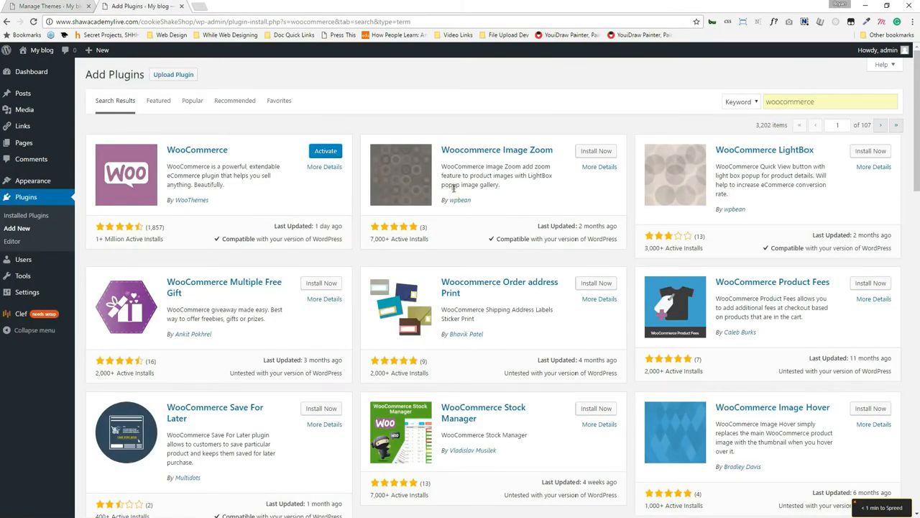
mouse_move(570, 516)
click(323, 151)
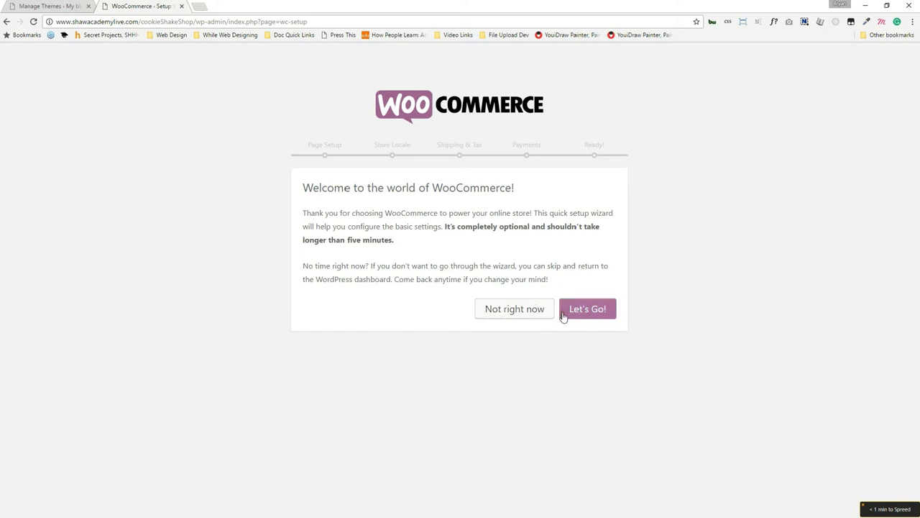
Start the store setup, accept the essential pages and set the currency to Euro (€).
click(595, 315)
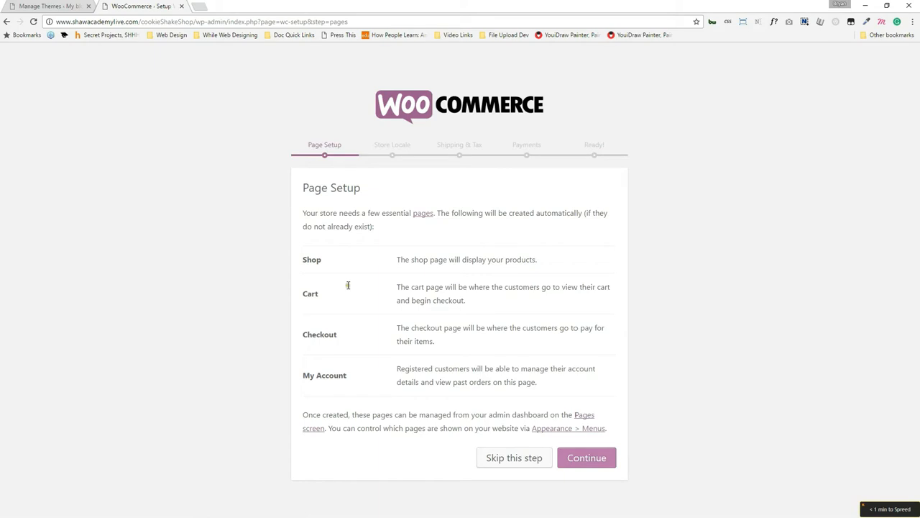
click(592, 465)
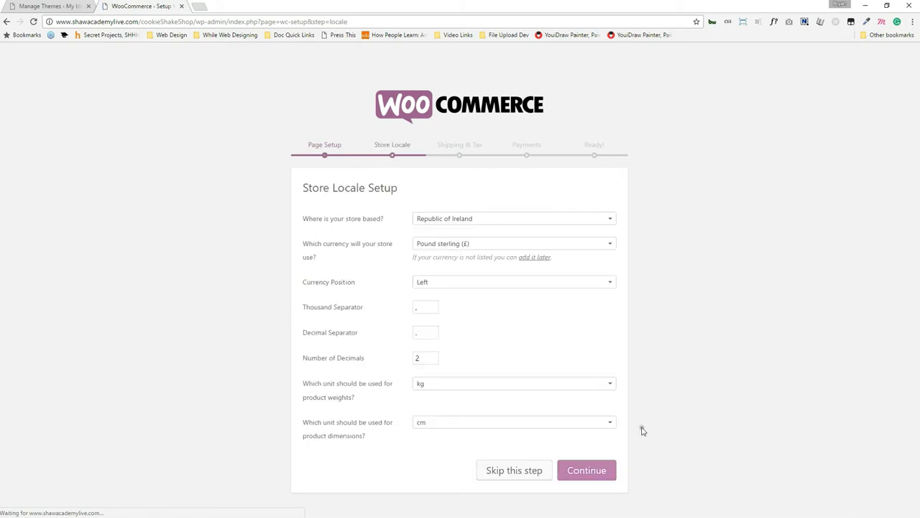
click(481, 244)
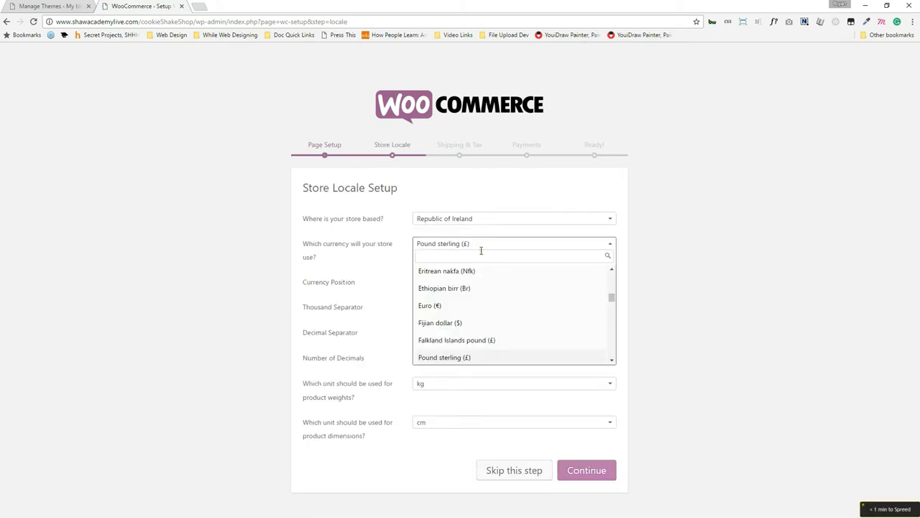
text(euro)
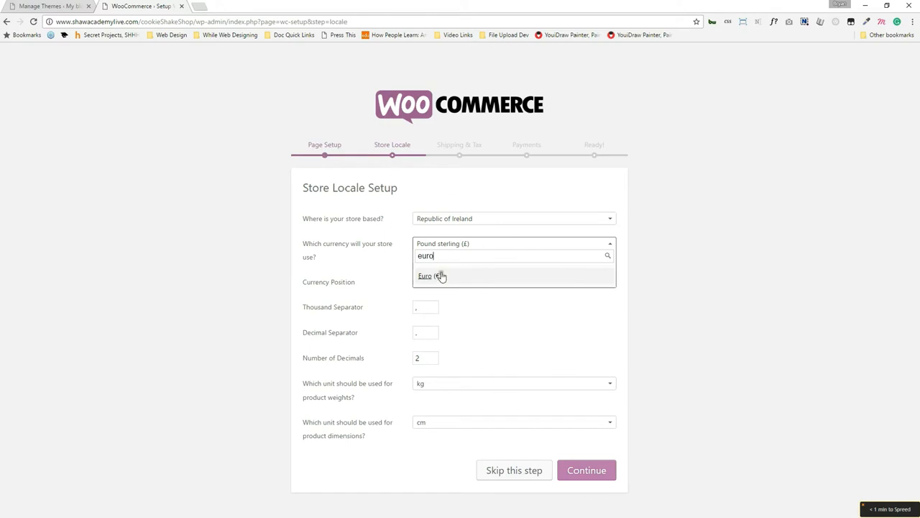
click(440, 276)
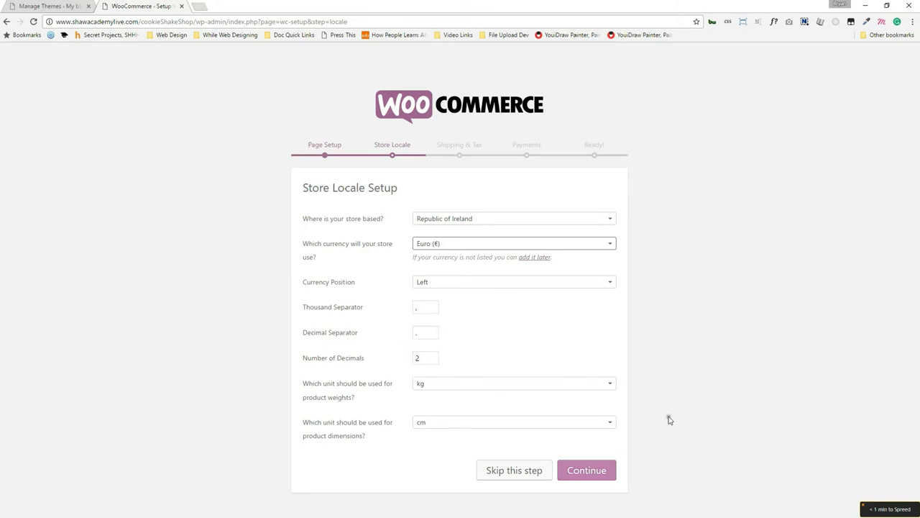
click(595, 472)
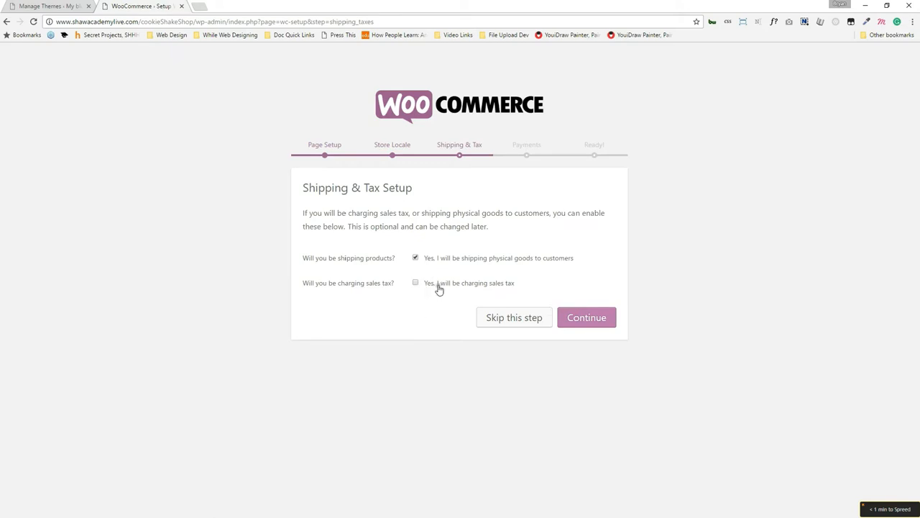
Turn on sales tax with product prices entered inclusive of tax.
click(439, 285)
click(469, 308)
click(589, 357)
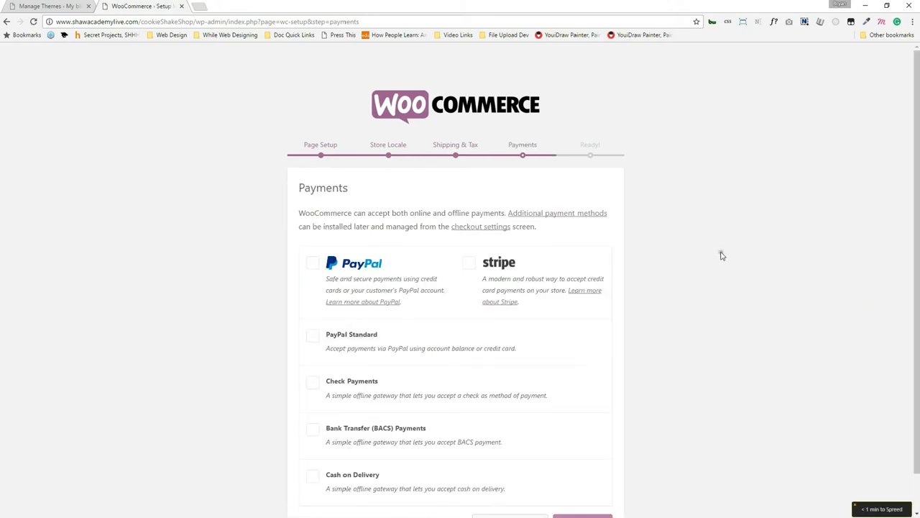
Enable PayPal, Stripe and PayPal Standard payments and continue.
scroll(719, 254, down, 1)
click(312, 223)
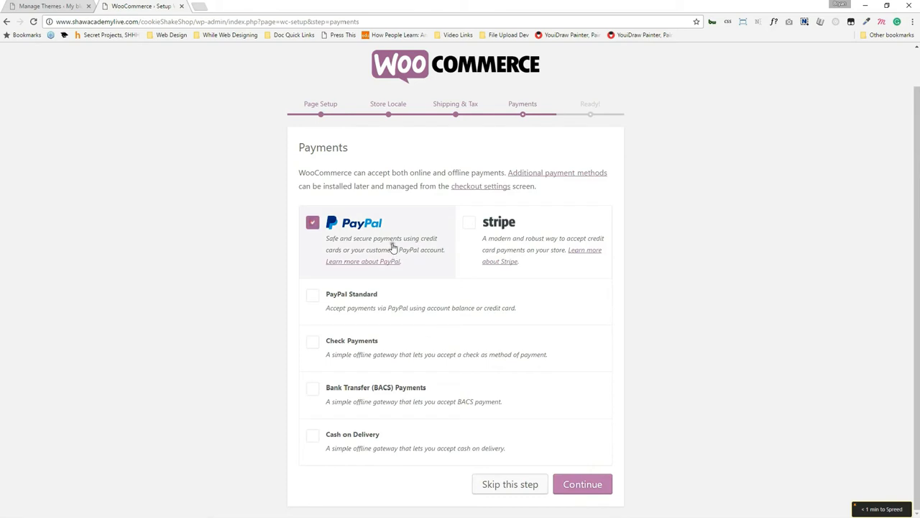
click(470, 222)
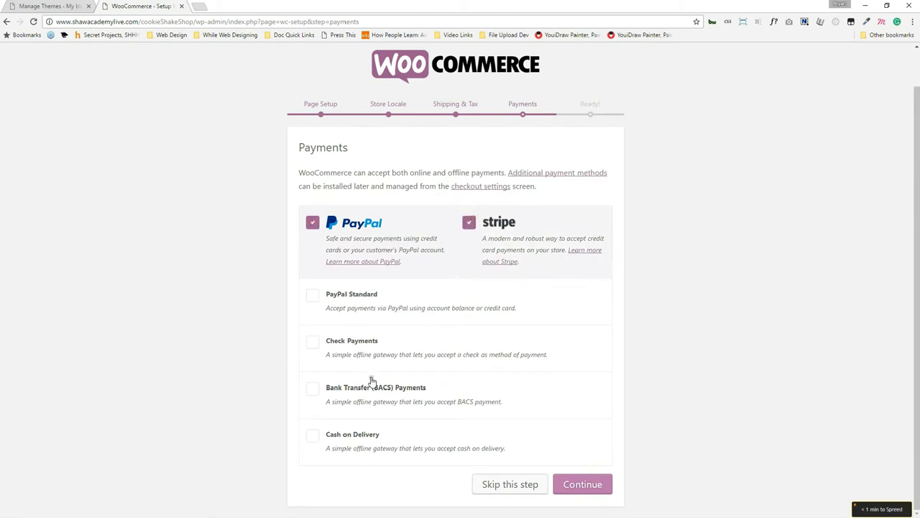
click(359, 299)
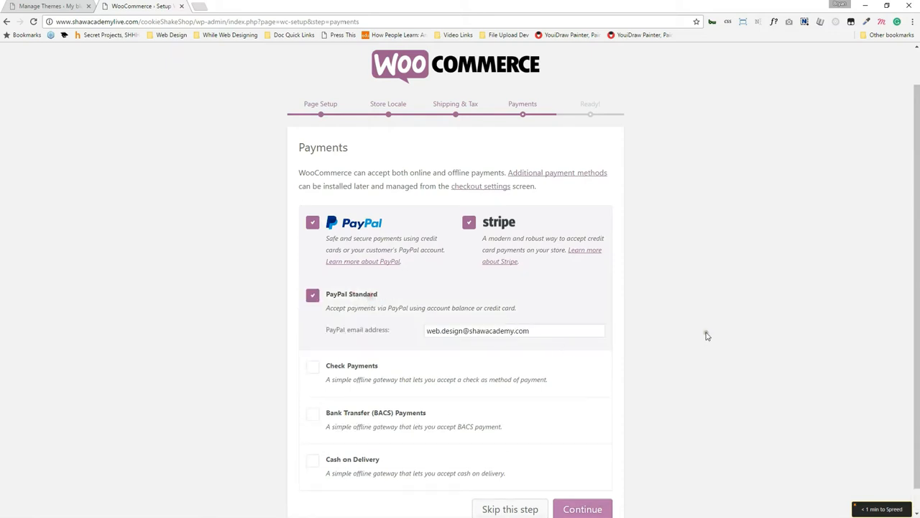
scroll(691, 331, down, 1)
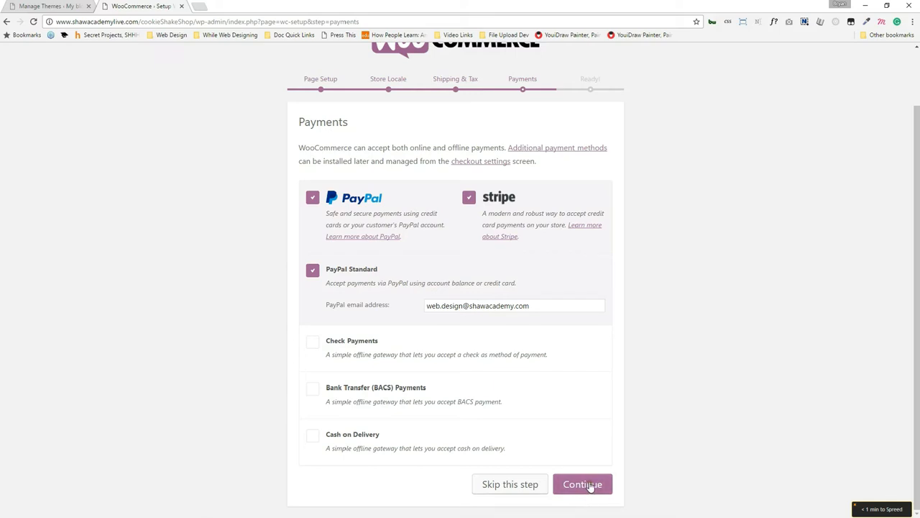
click(591, 487)
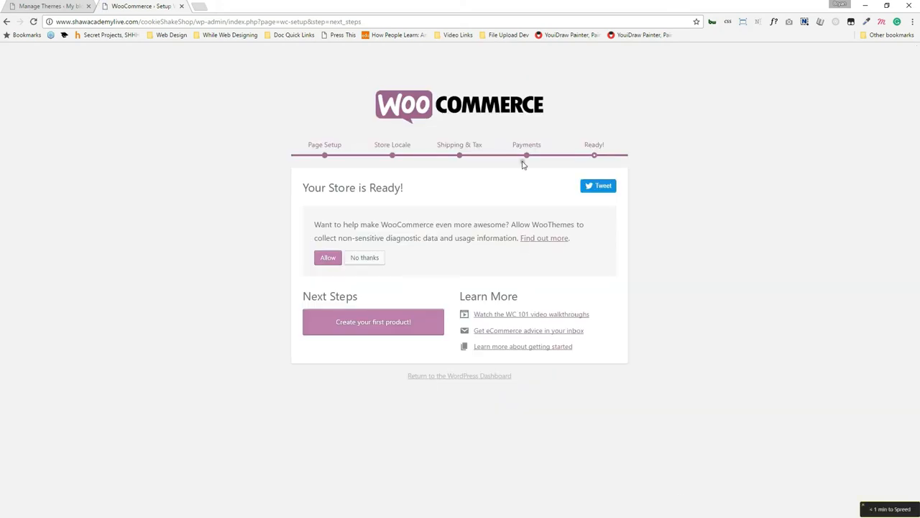
Start the first product, named 'Cookies For The Office', and open Add Media from its description.
click(369, 324)
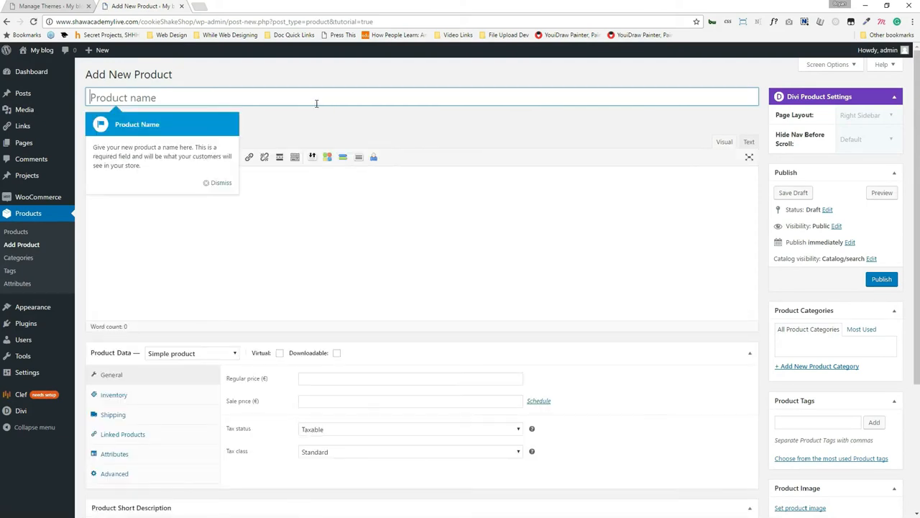
text(Cookies F)
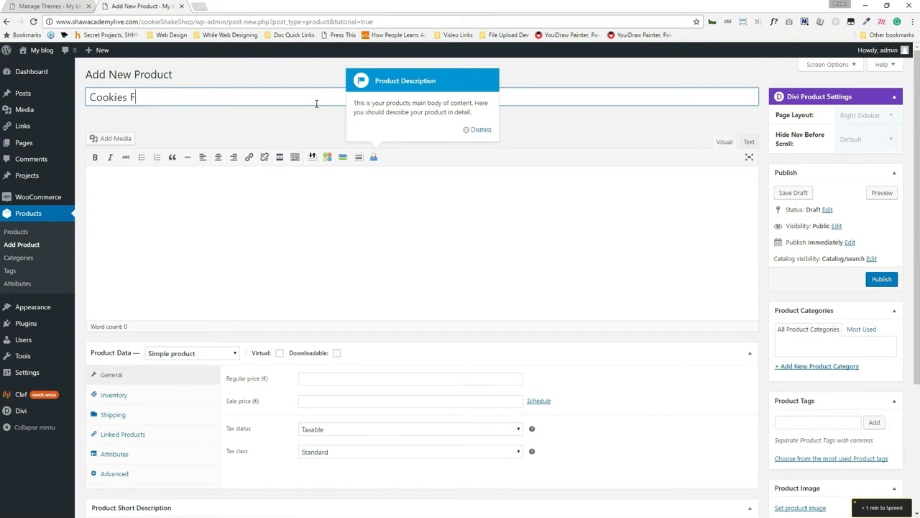
text(or The Office)
click(180, 203)
click(112, 139)
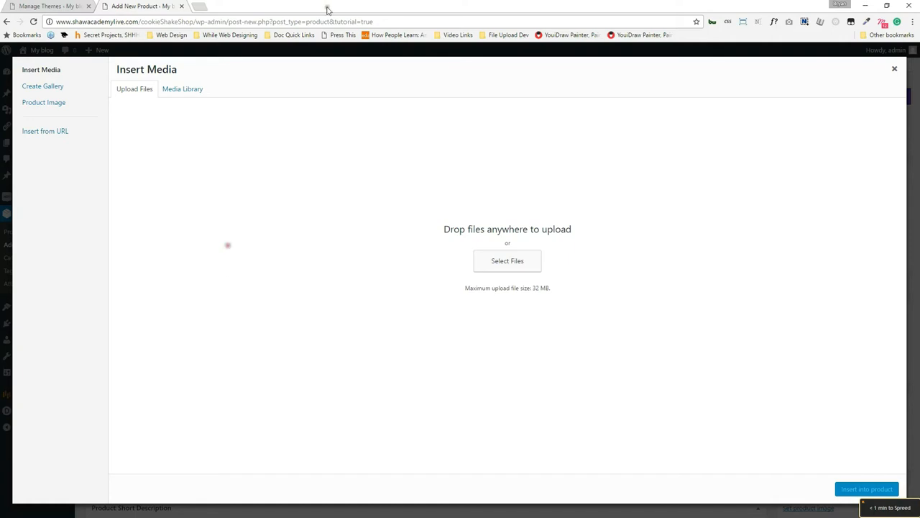
Search Google Images for 'cookies' and open three cookie photos in background tabs.
click(201, 5)
text(coo)
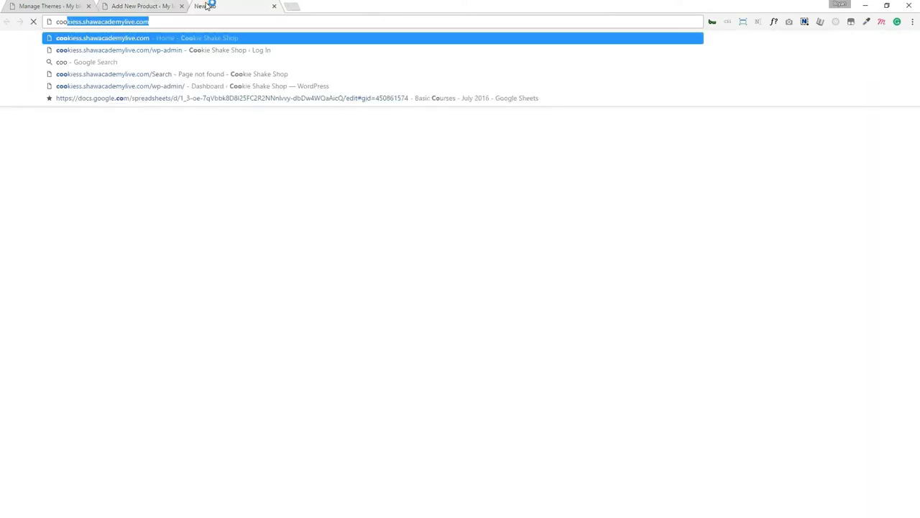
text(kies)
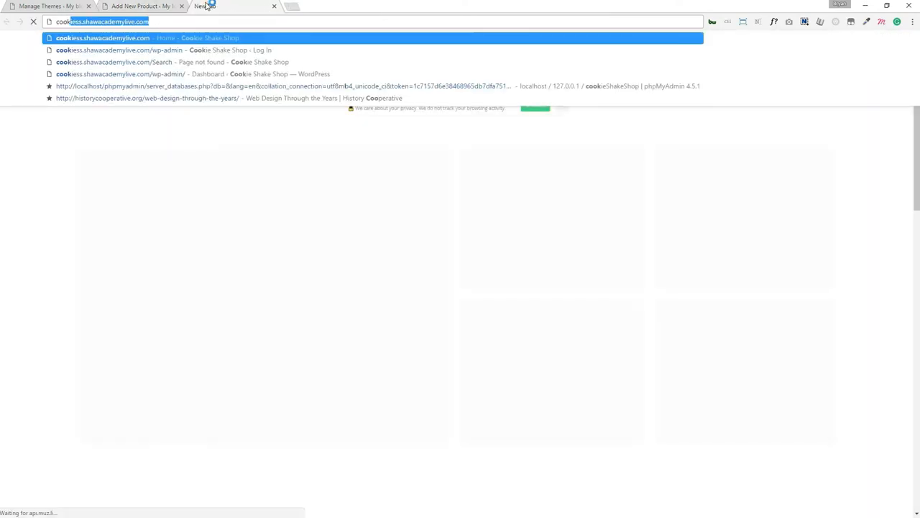
key(Return)
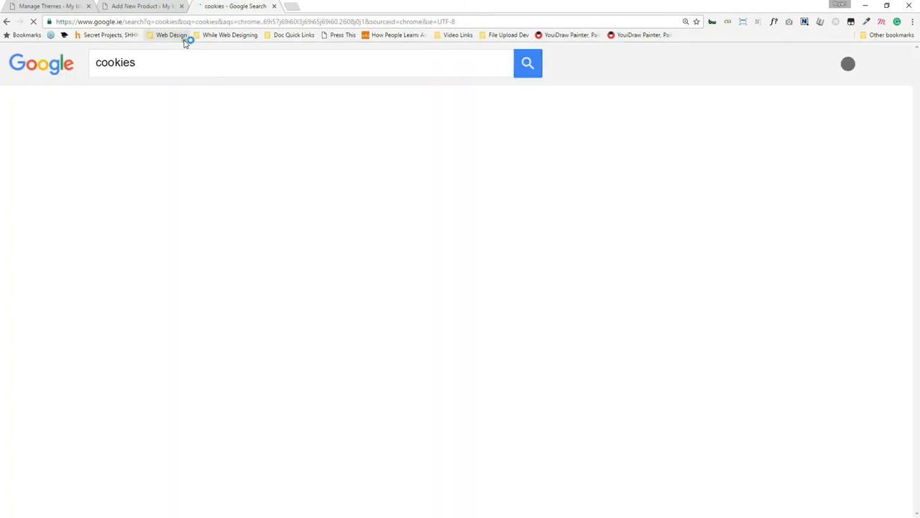
click(148, 106)
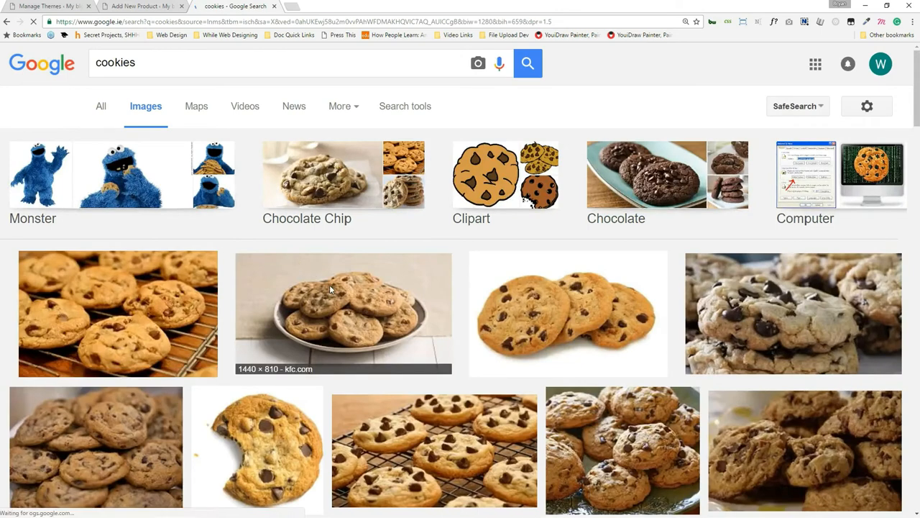
middle_click(412, 331)
middle_click(568, 313)
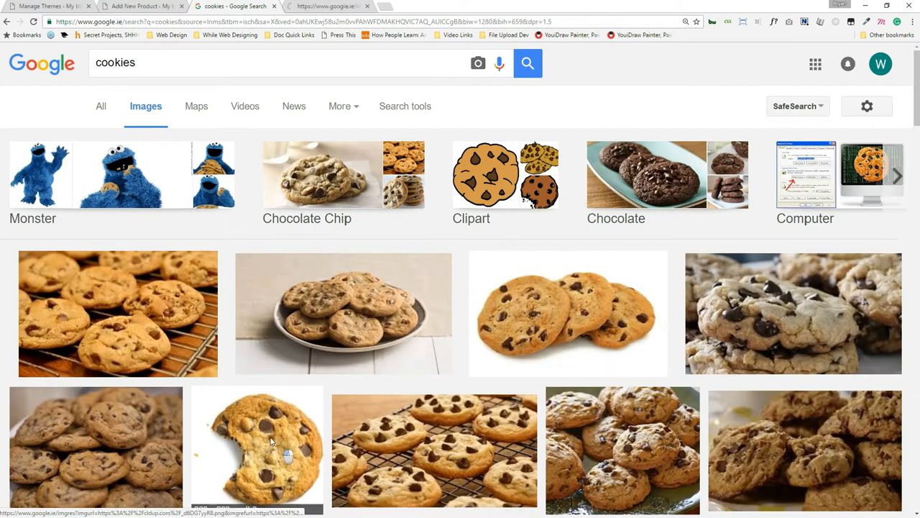
middle_click(425, 440)
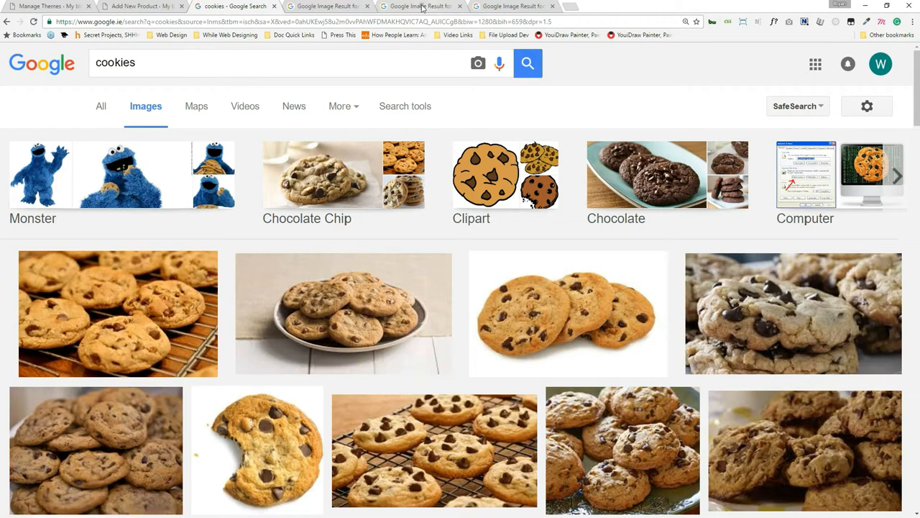
click(327, 6)
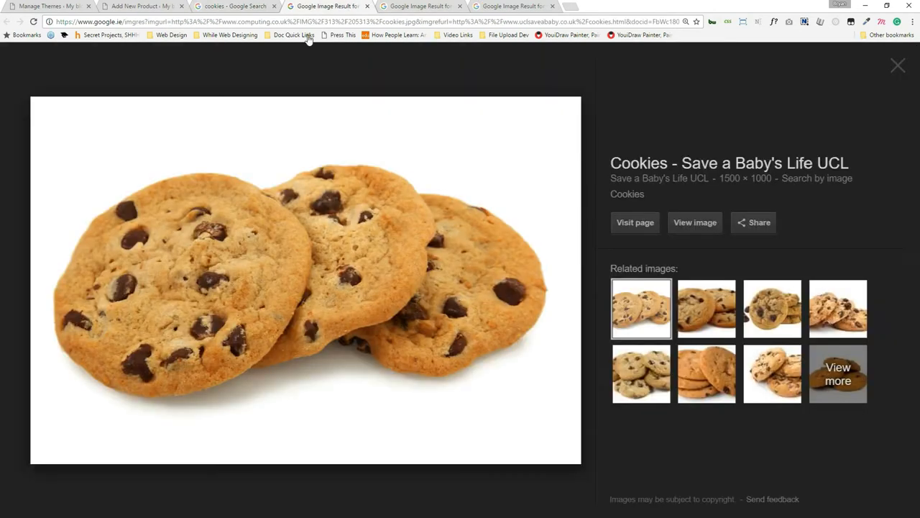
Save a cookie photo to the Desktop as cookies.jpg and return to the WordPress media window.
right_click(349, 181)
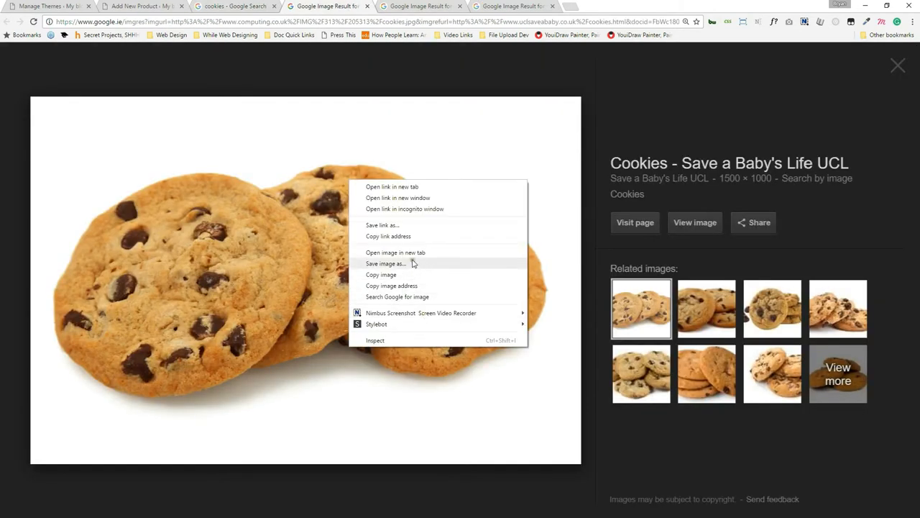
click(415, 264)
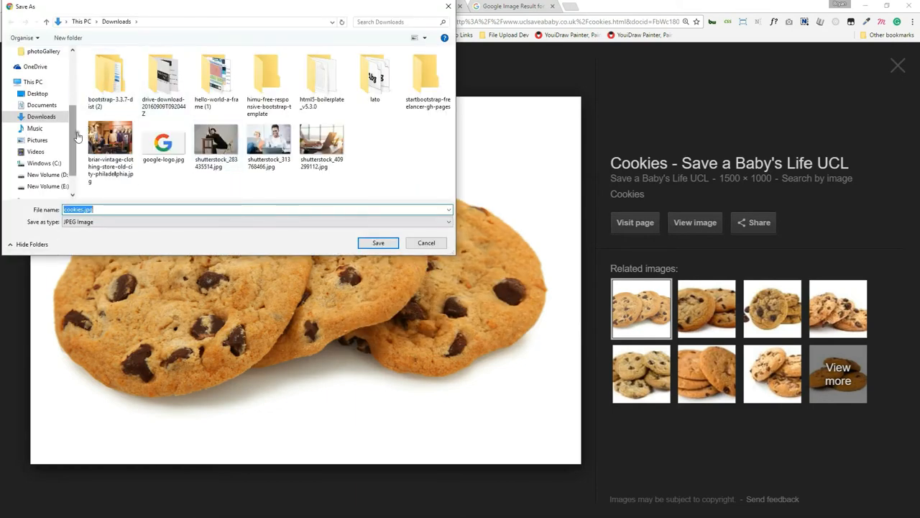
click(38, 94)
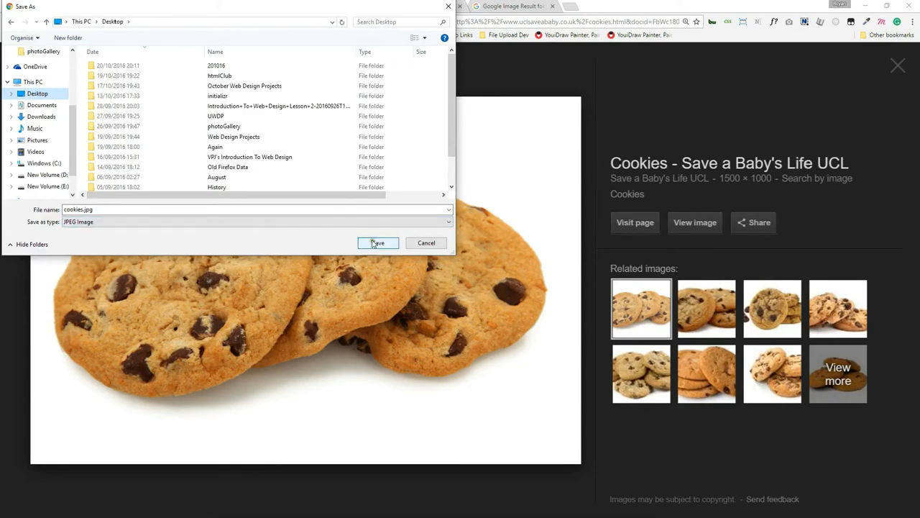
click(381, 242)
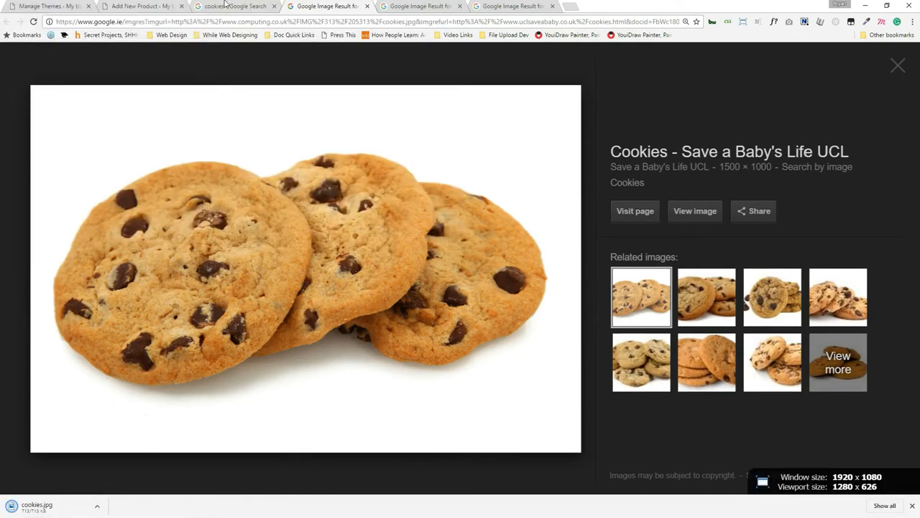
click(229, 5)
click(139, 6)
Upload cookies.jpg by dragging it into Insert Media and insert it into the product description.
drag(32, 507, 361, 251)
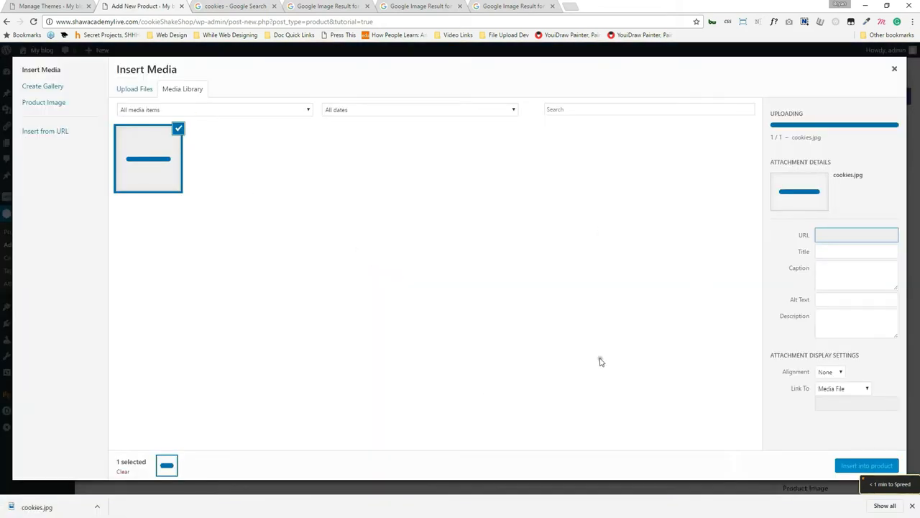
click(152, 175)
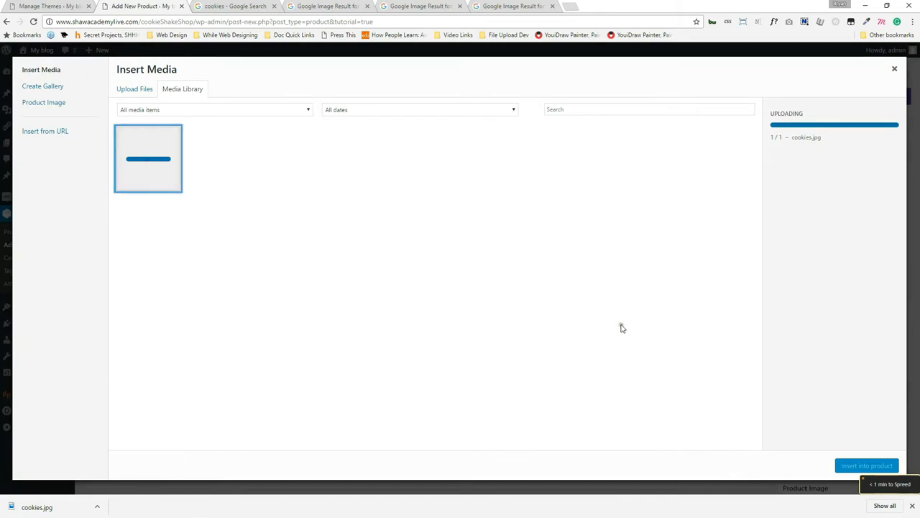
click(912, 506)
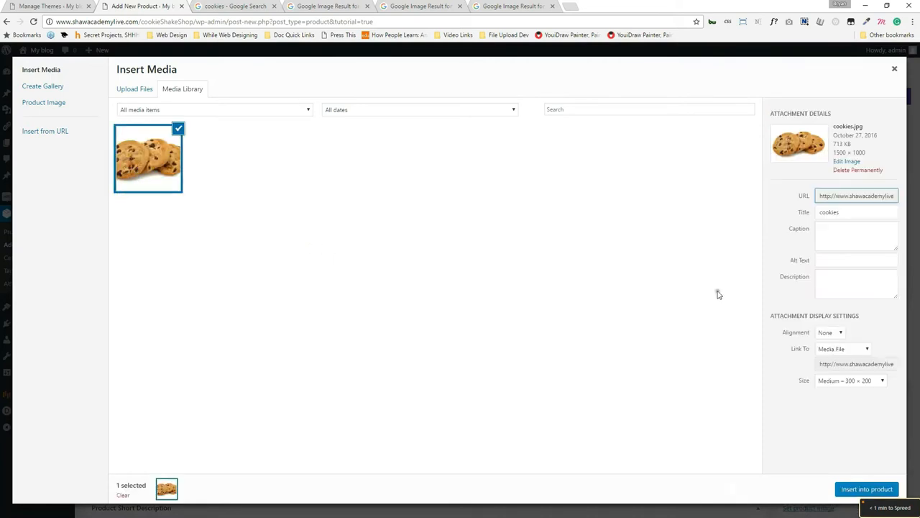
click(859, 489)
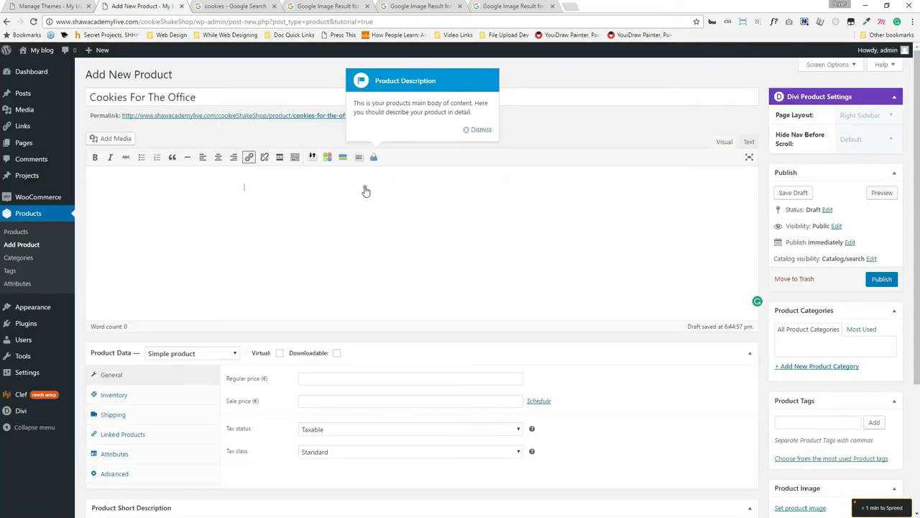
Look over the product's Shipping and Linked Products settings, clicking into the Up-sells field.
scroll(811, 355, down, 3)
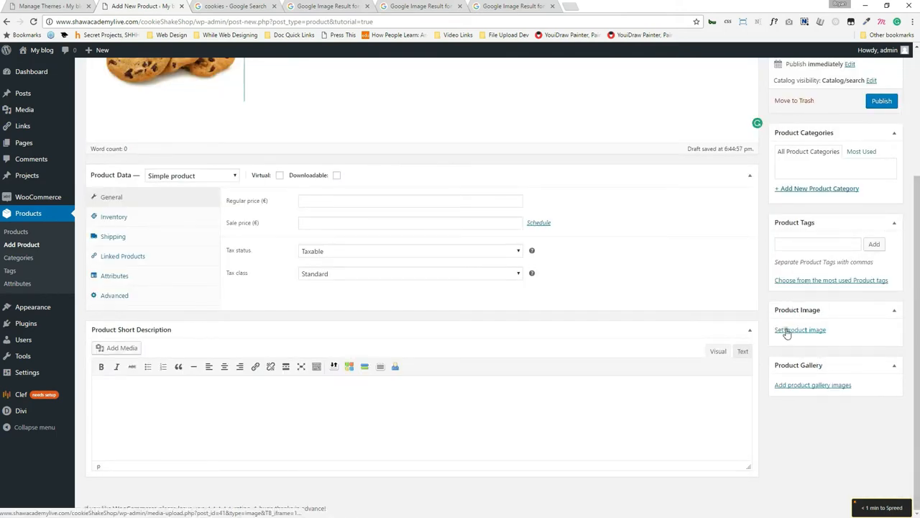
scroll(805, 227, up, 3)
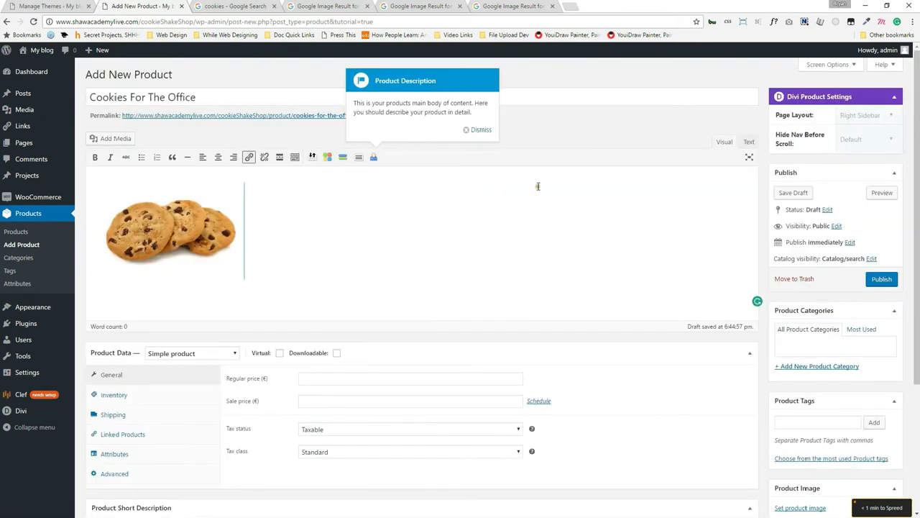
scroll(477, 253, down, 2)
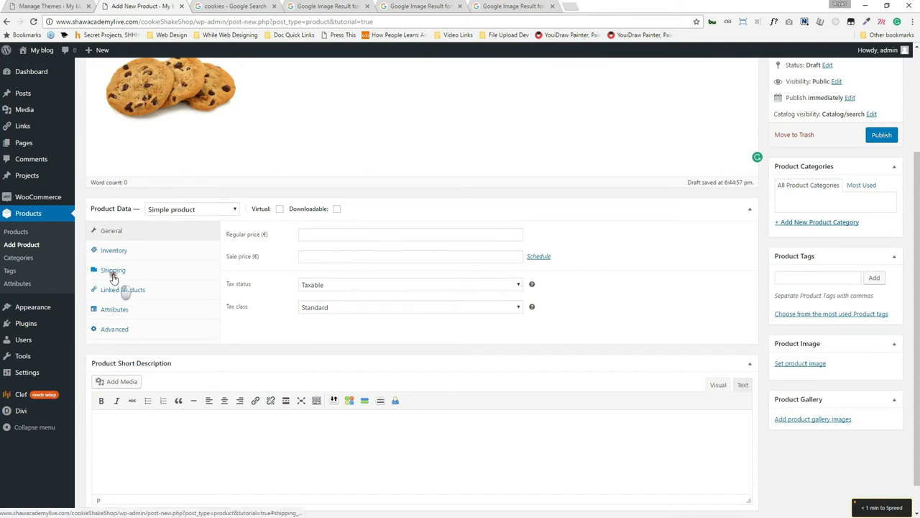
click(113, 278)
click(130, 291)
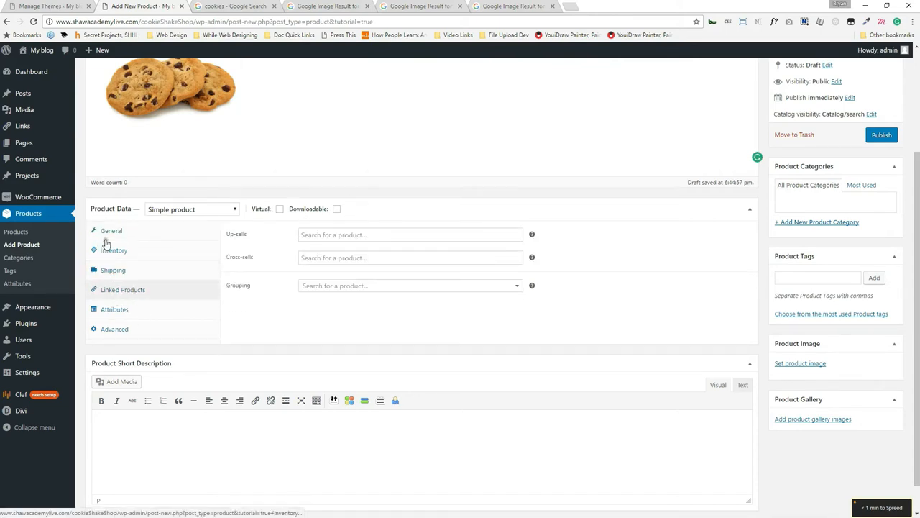
click(382, 235)
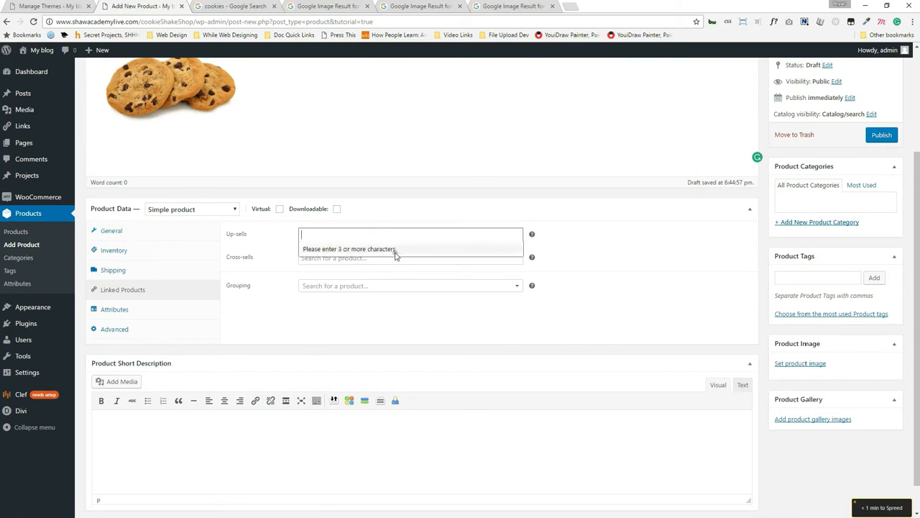
Open the Set product image picker in the Media Library.
scroll(181, 245, up, 2)
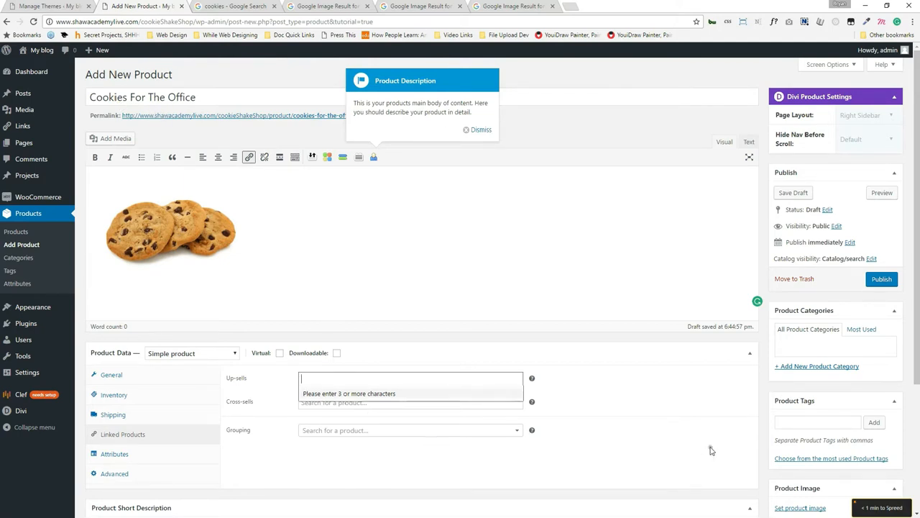
scroll(713, 441, down, 1)
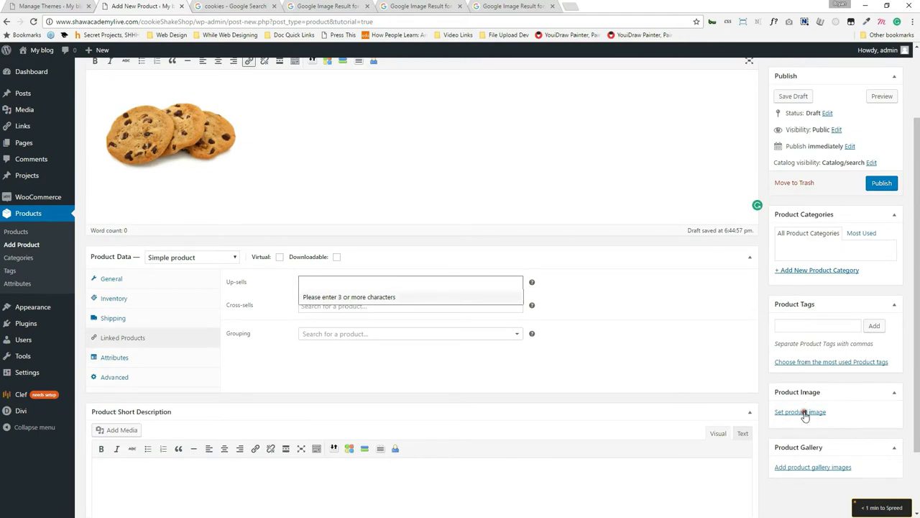
click(804, 415)
Set cookies.jpg as the product image and publish Cookies For The Office.
click(69, 150)
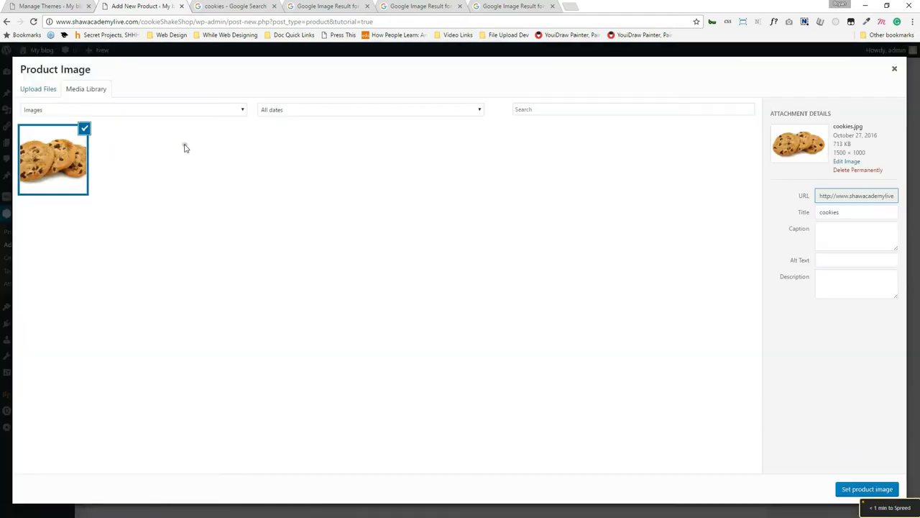
click(874, 489)
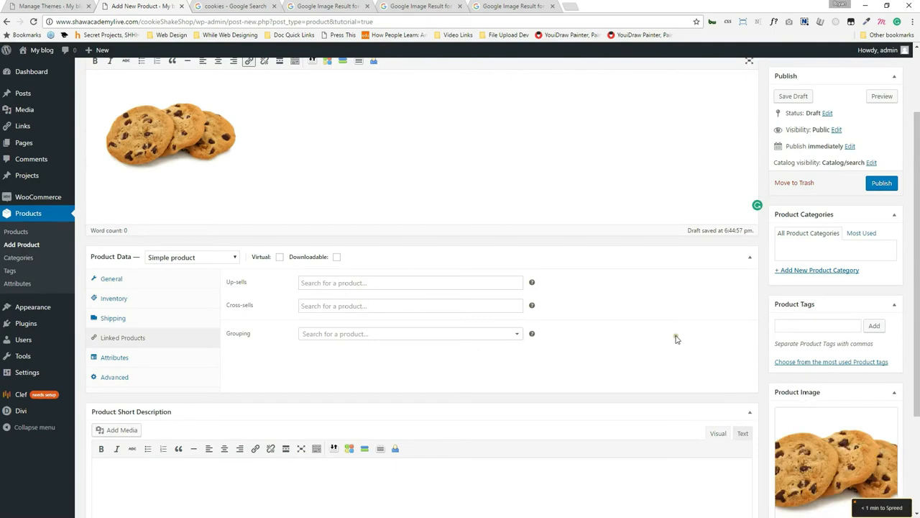
scroll(678, 340, down, 1)
scroll(678, 339, up, 3)
click(880, 280)
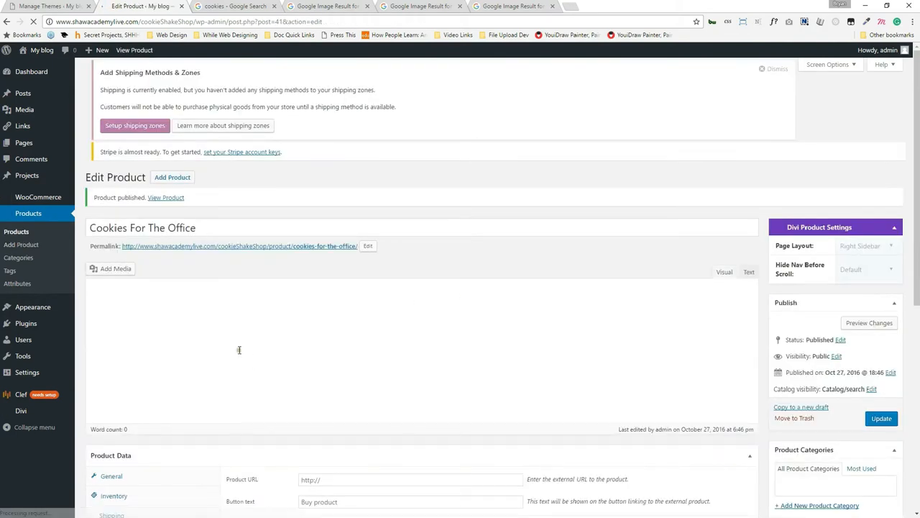
Give the product a regular price of 250 and sale price of 200, then update it.
scroll(200, 297, down, 3)
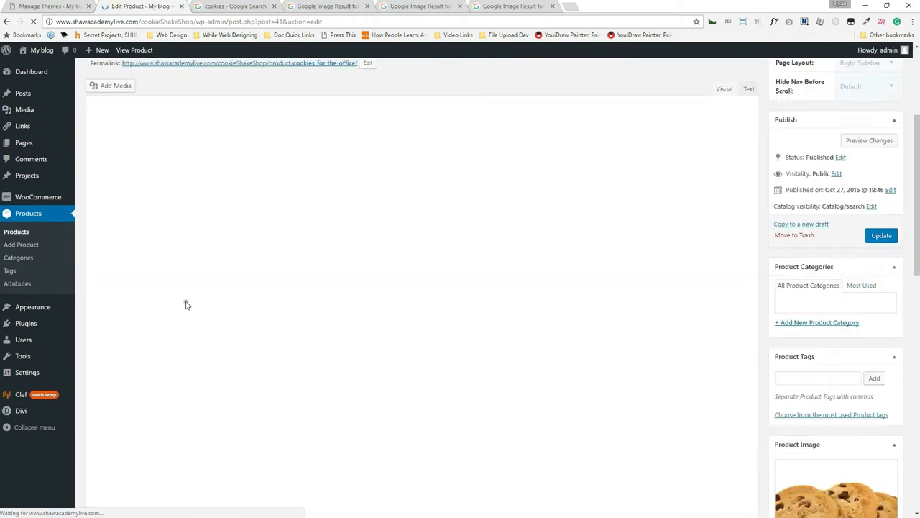
scroll(194, 305, down, 1)
scroll(234, 315, down, 3)
scroll(225, 323, up, 3)
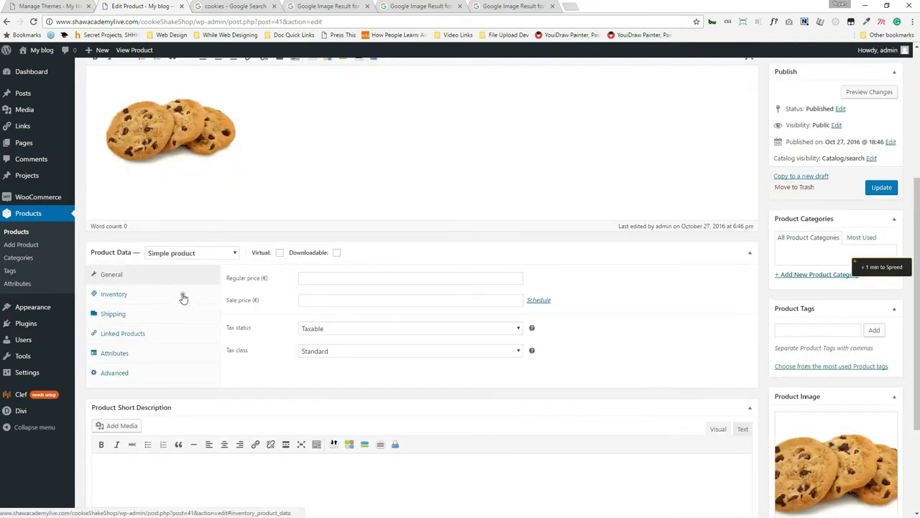
click(342, 280)
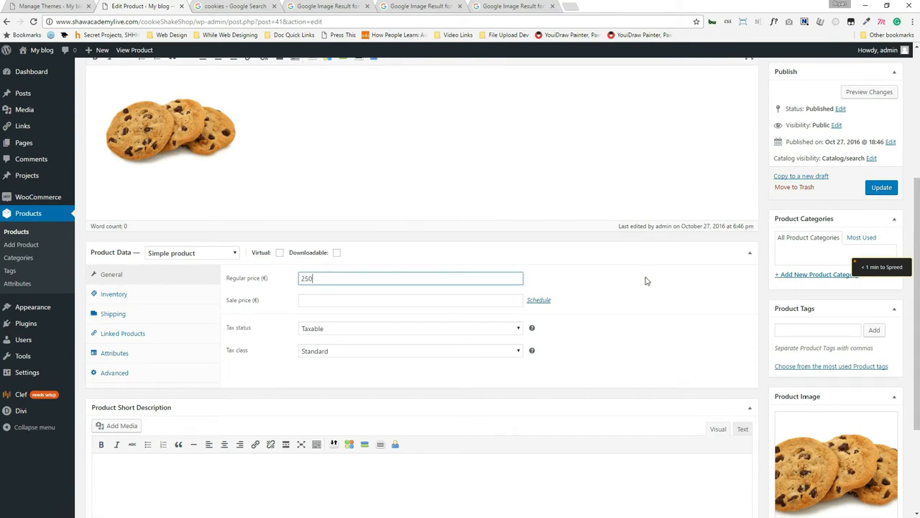
click(456, 299)
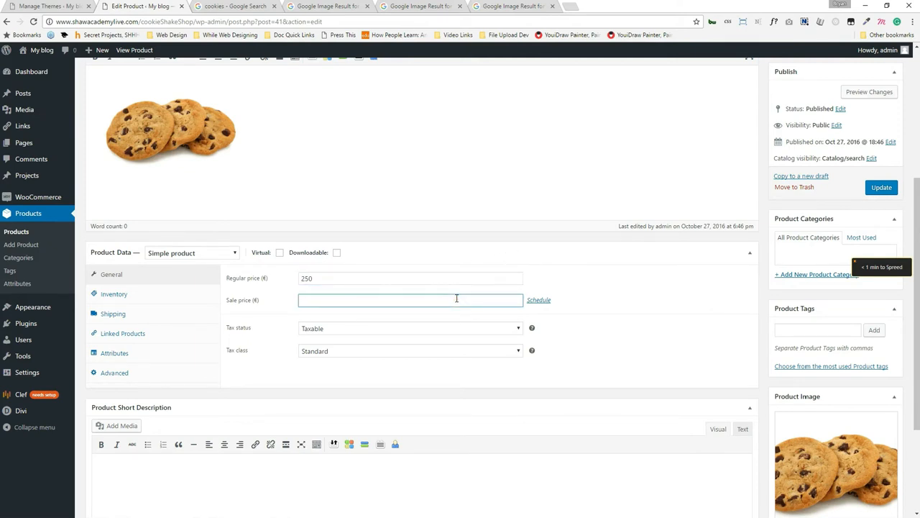
click(882, 189)
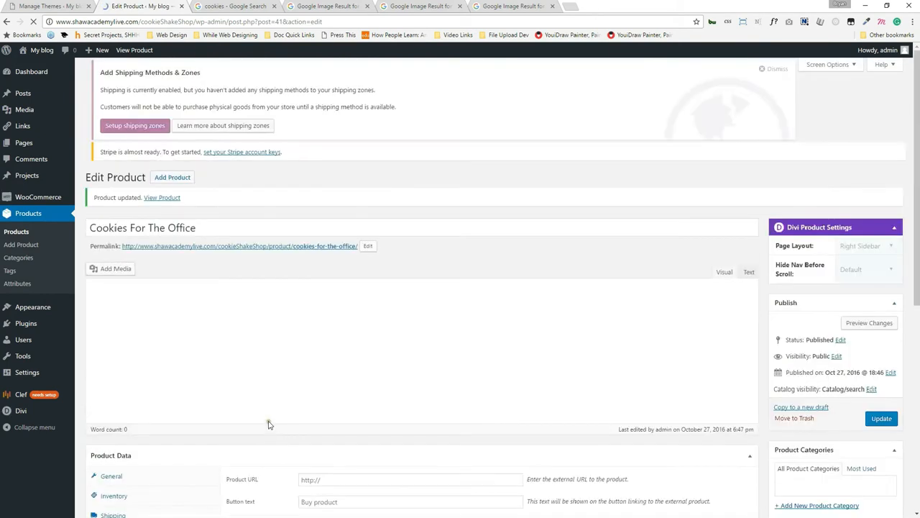
Preview the Cookies For The Office product page, add it to the cart and view the cart.
click(867, 331)
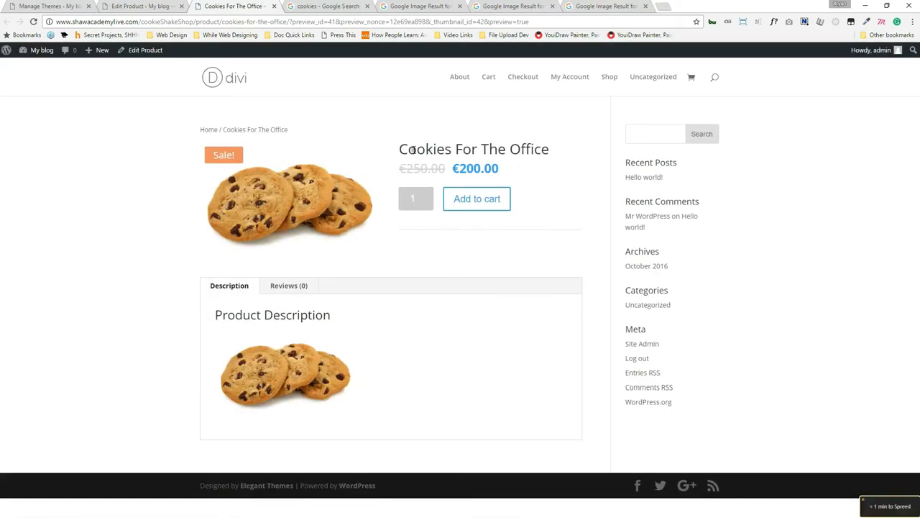
click(481, 199)
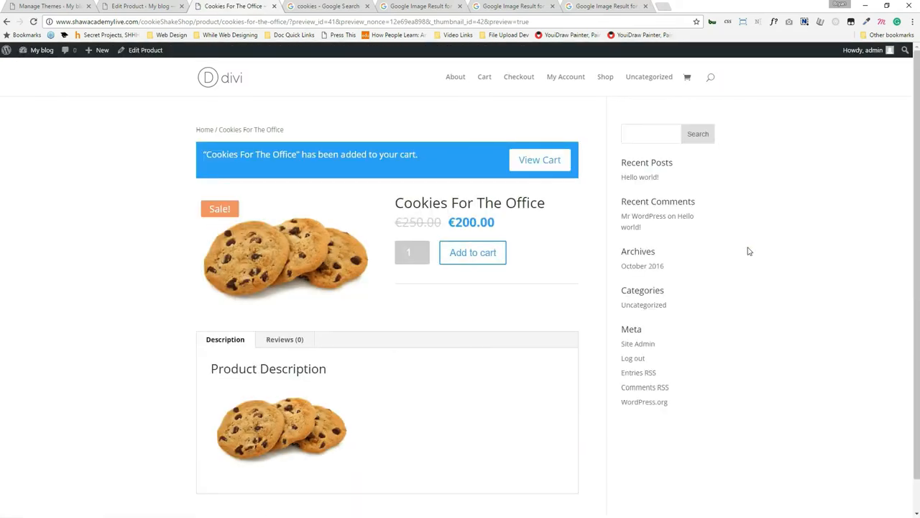
click(550, 162)
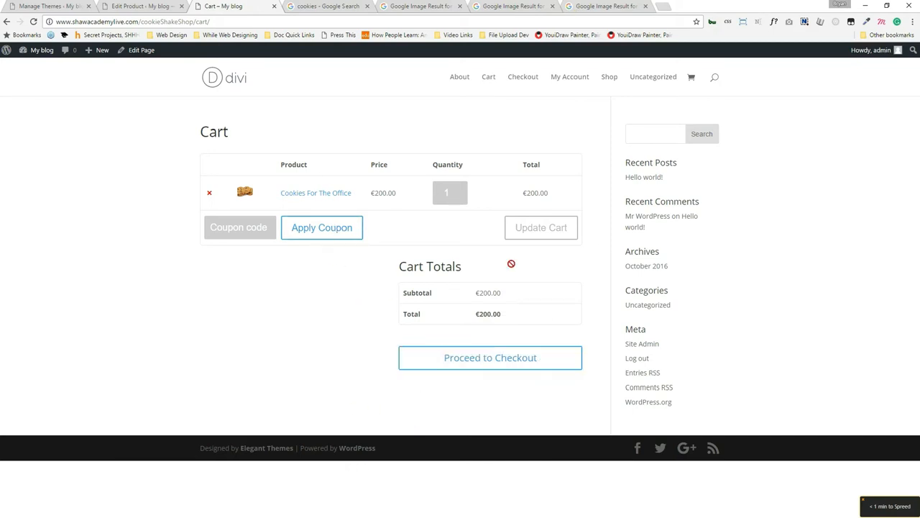
Proceed to checkout, review the billing form and order summary, then return to the product editor.
click(506, 362)
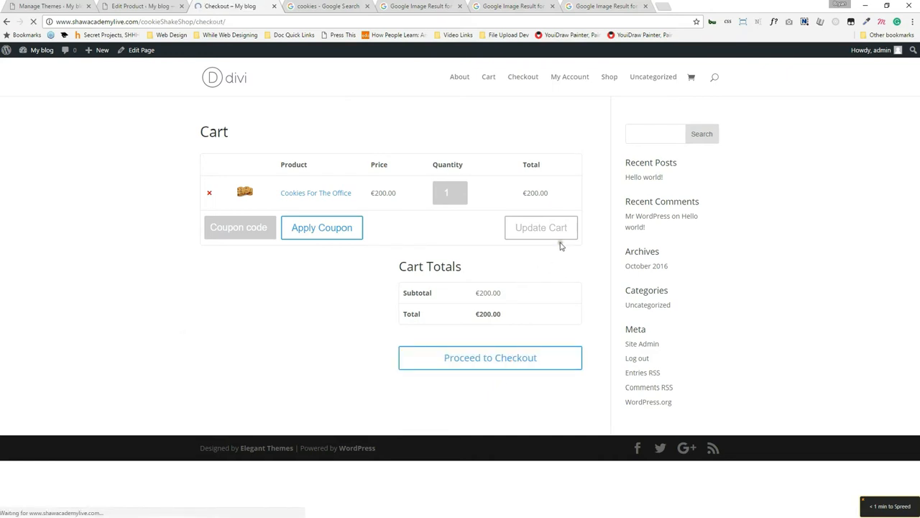
scroll(517, 292, down, 2)
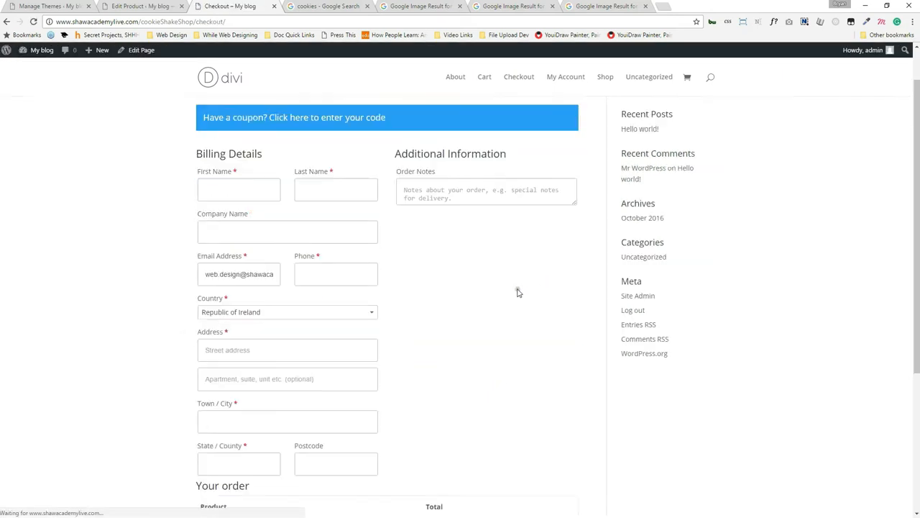
scroll(507, 290, up, 2)
click(256, 232)
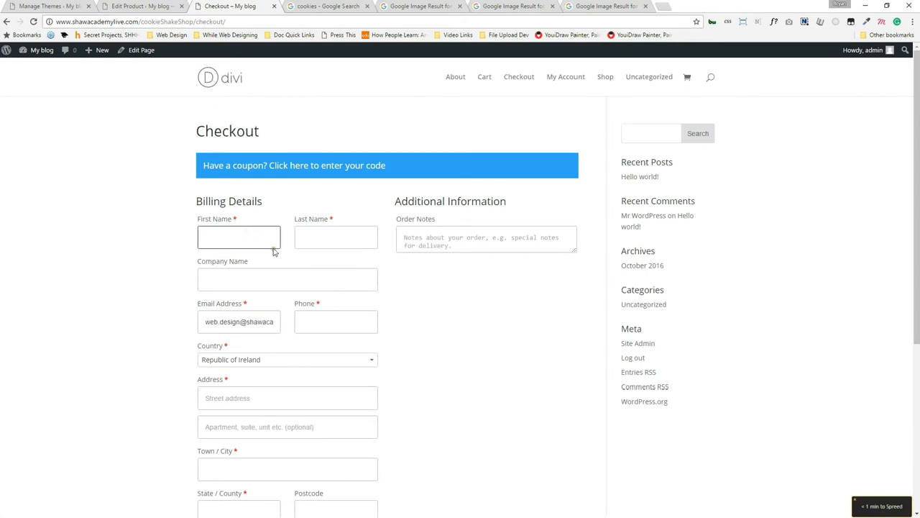
scroll(274, 248, down, 3)
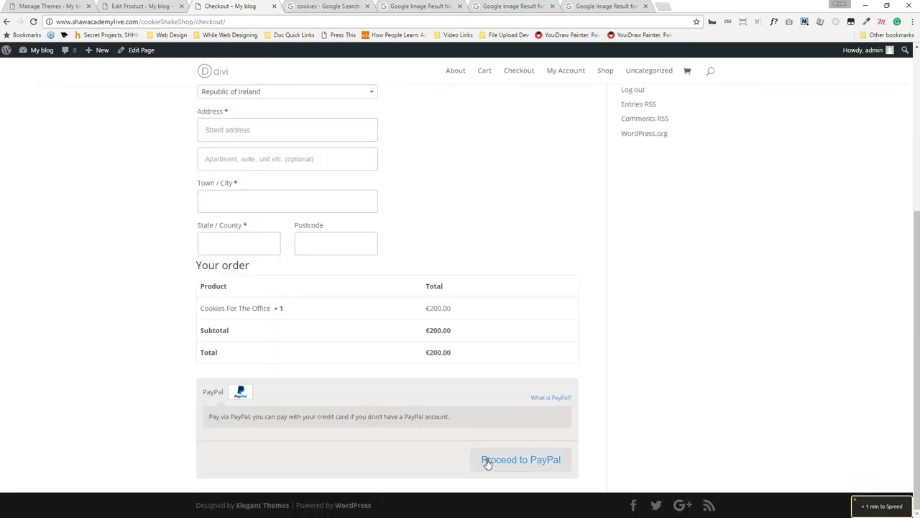
scroll(276, 414, up, 3)
scroll(283, 410, up, 1)
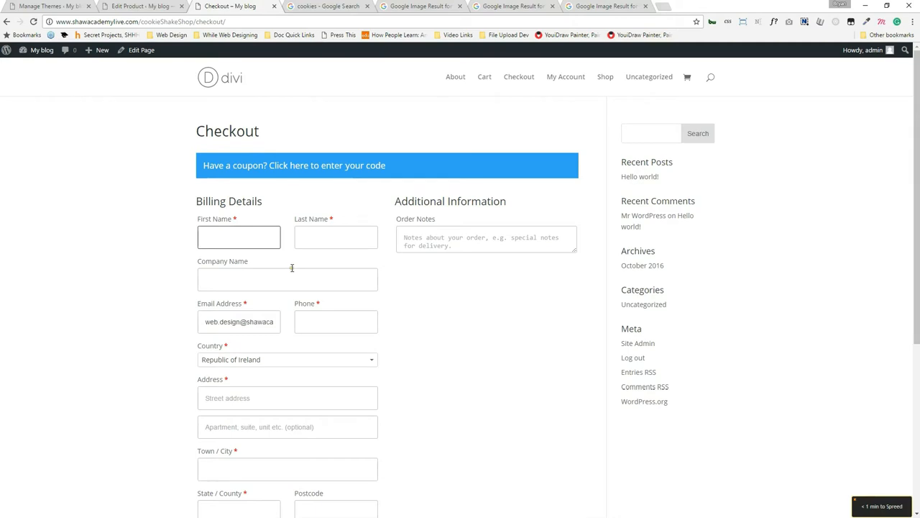
click(148, 5)
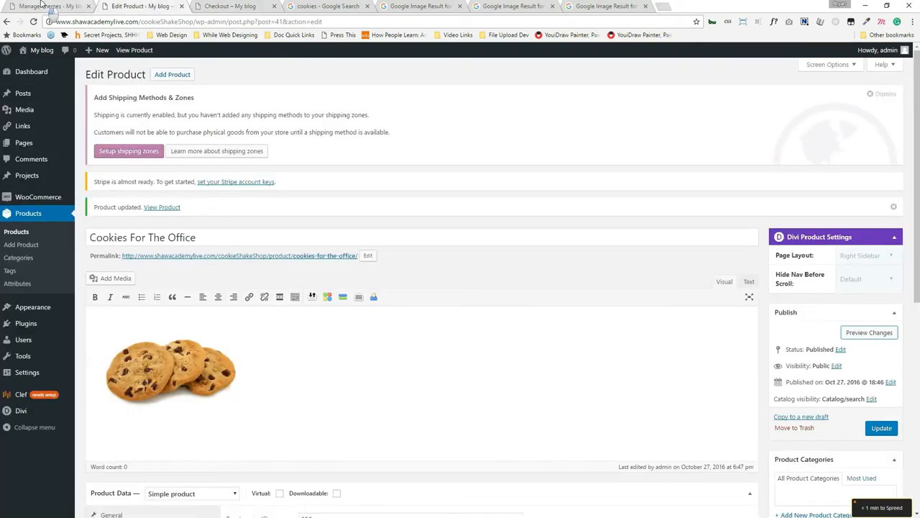
Check the themes and product tabs, open the All Pages list, and visit the site's home page.
click(44, 5)
click(131, 5)
mouse_move(36, 146)
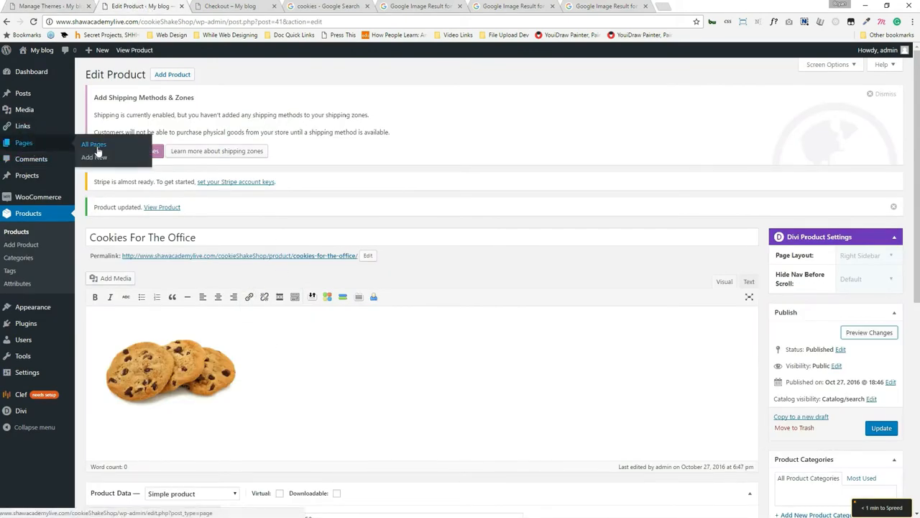
click(157, 160)
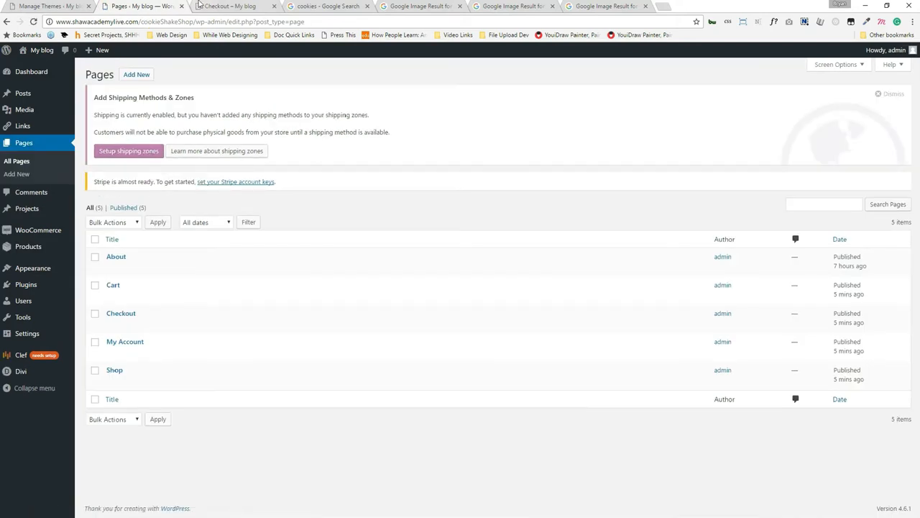
click(200, 6)
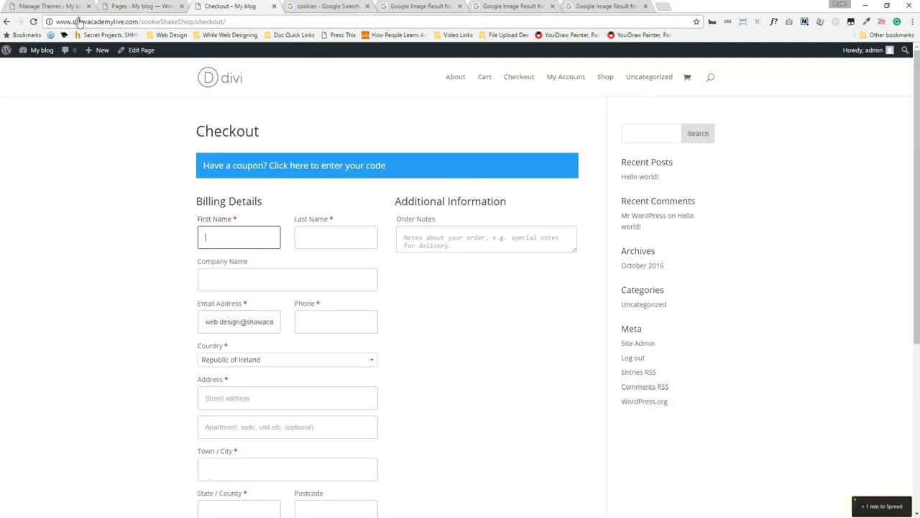
click(237, 84)
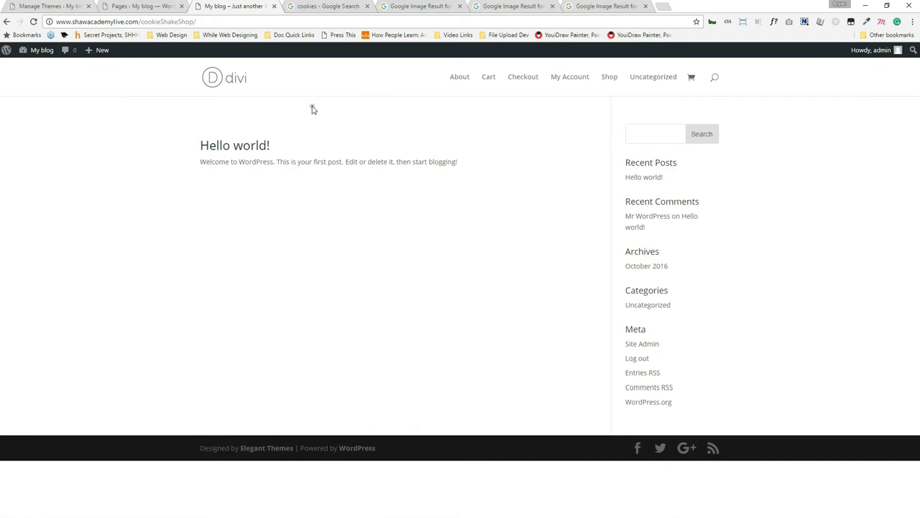
click(159, 6)
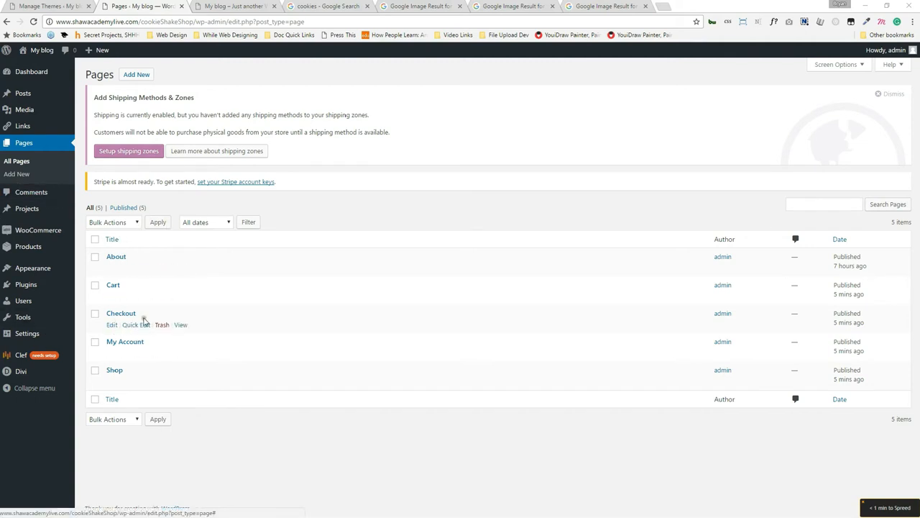
Open the Checkout, Cart, My Account and Shop pages in new tabs, then view the front page.
ctrl+click(180, 325)
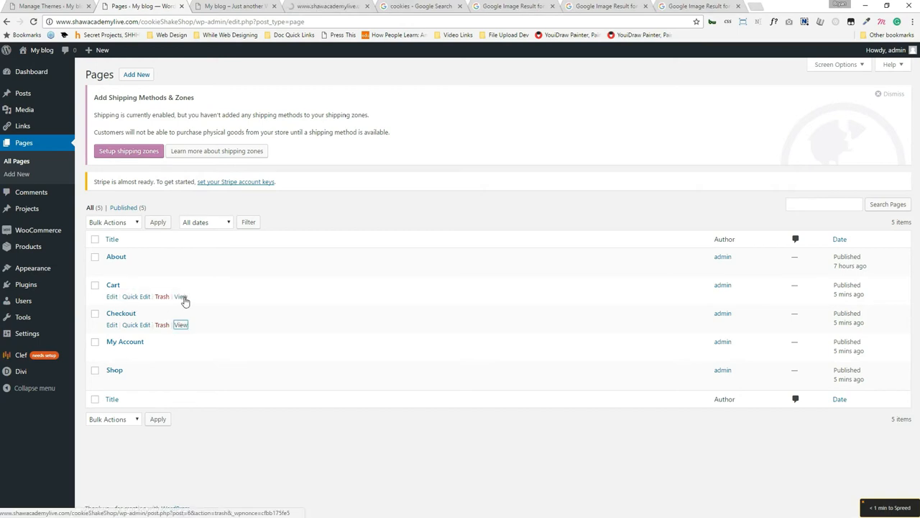
ctrl+click(181, 297)
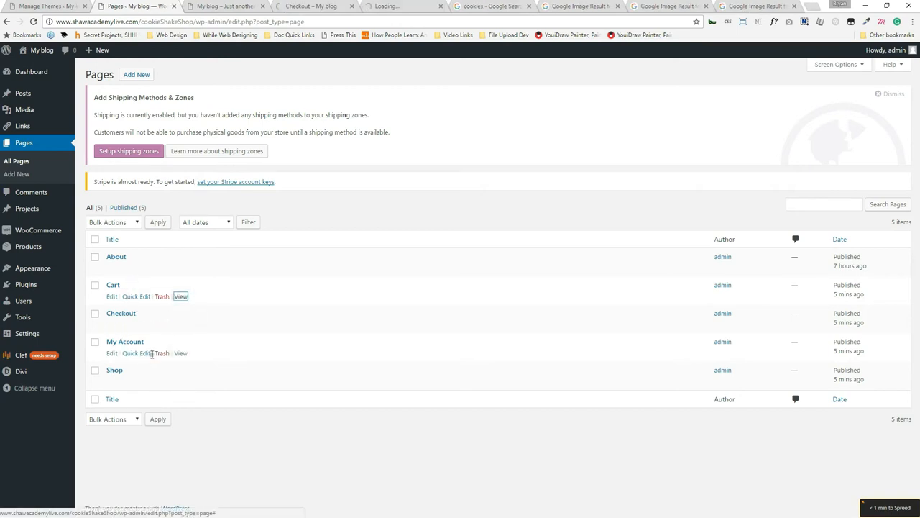
ctrl+click(180, 353)
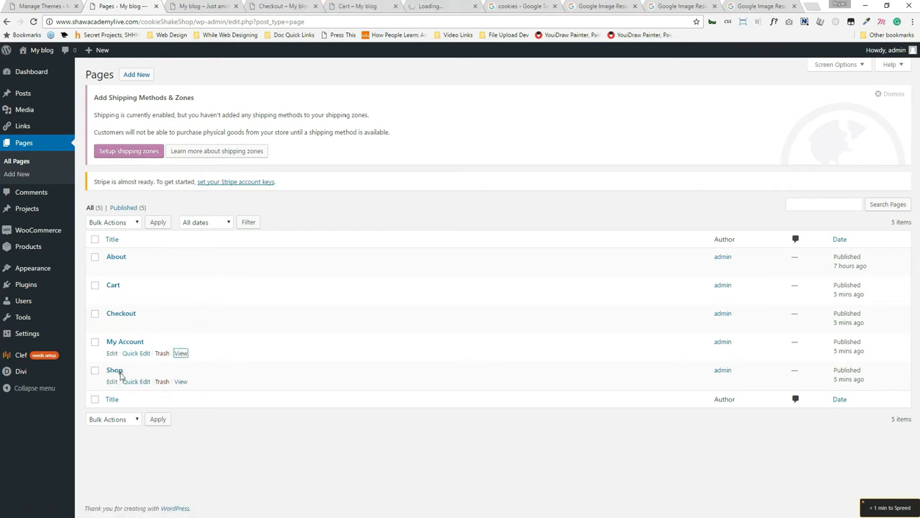
ctrl+click(180, 382)
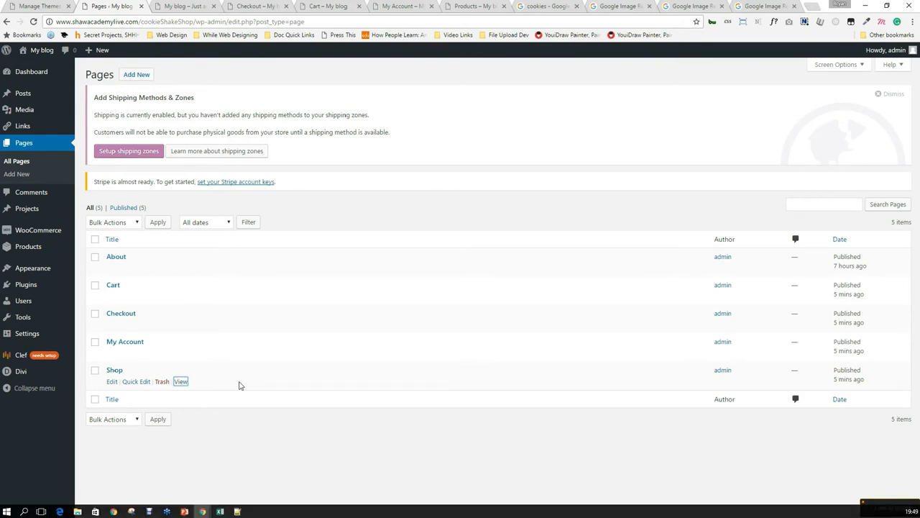
click(164, 4)
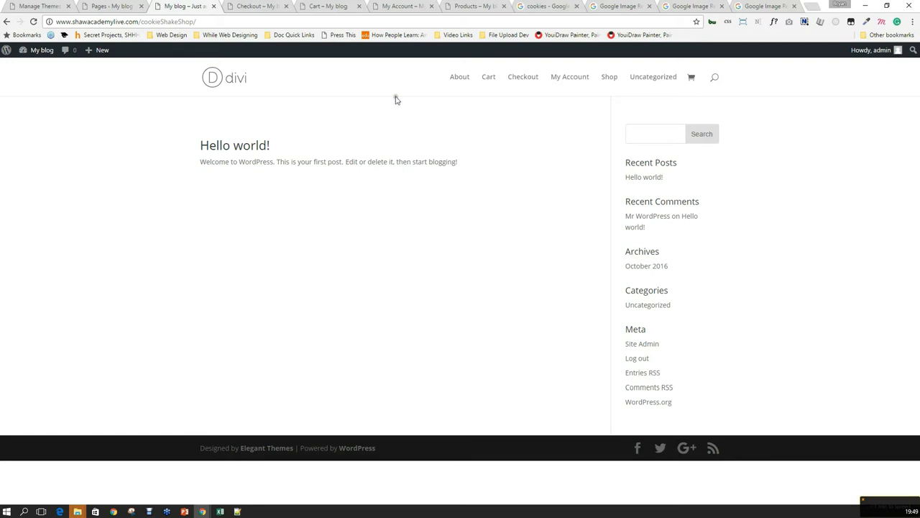
Compare the live Checkout, Cart and My Account pages, then open Checkout in the page editor.
click(257, 7)
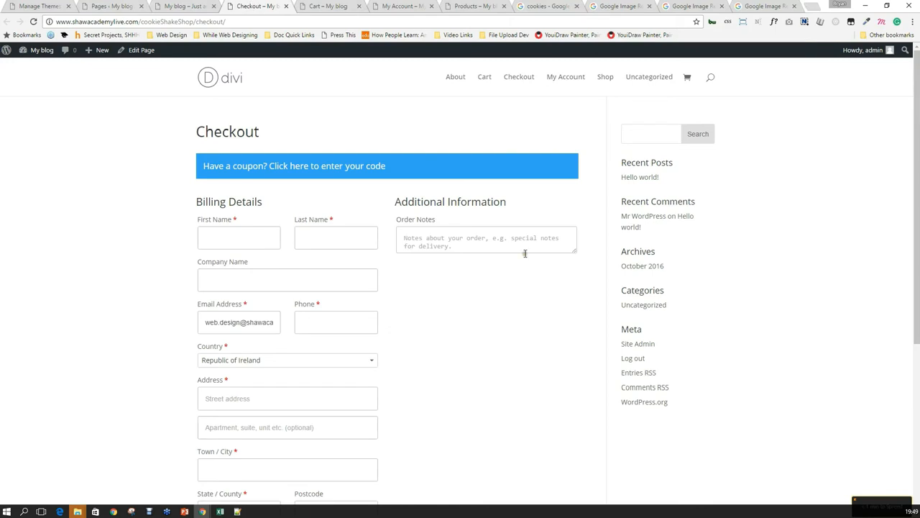
click(327, 5)
click(256, 6)
click(338, 6)
click(389, 6)
click(325, 7)
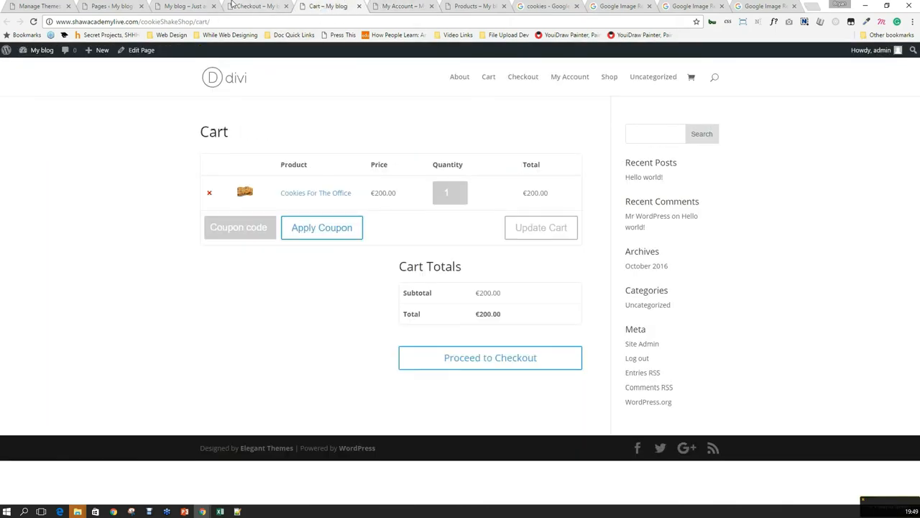
click(171, 6)
click(251, 6)
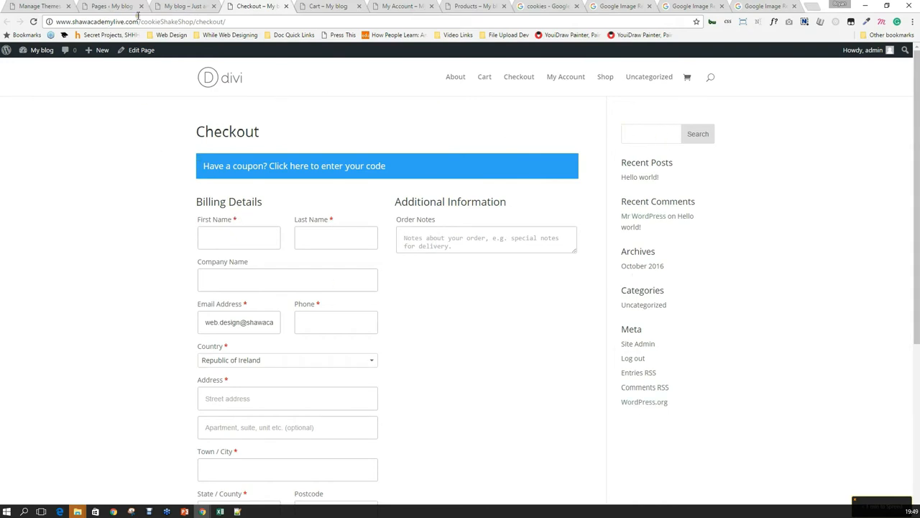
click(143, 51)
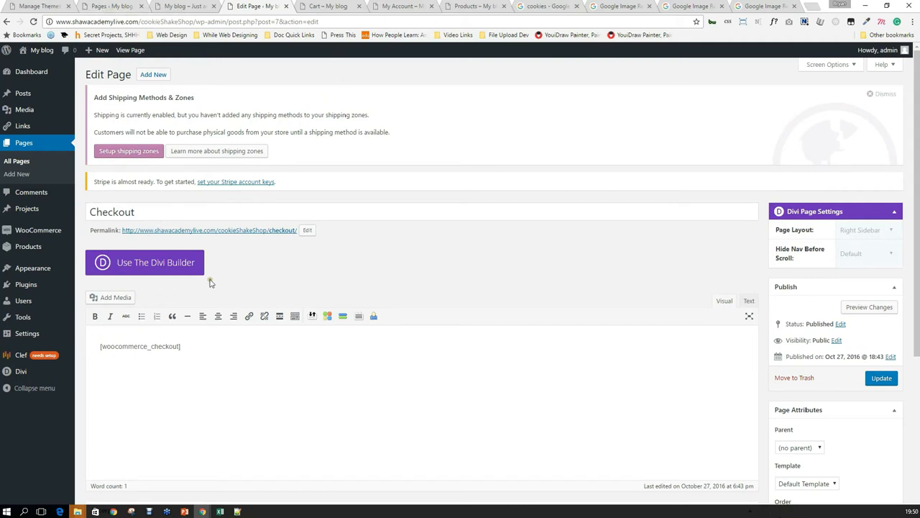
Set the Checkout page template to Blank Page, update, and preview the result.
scroll(618, 229, down, 1)
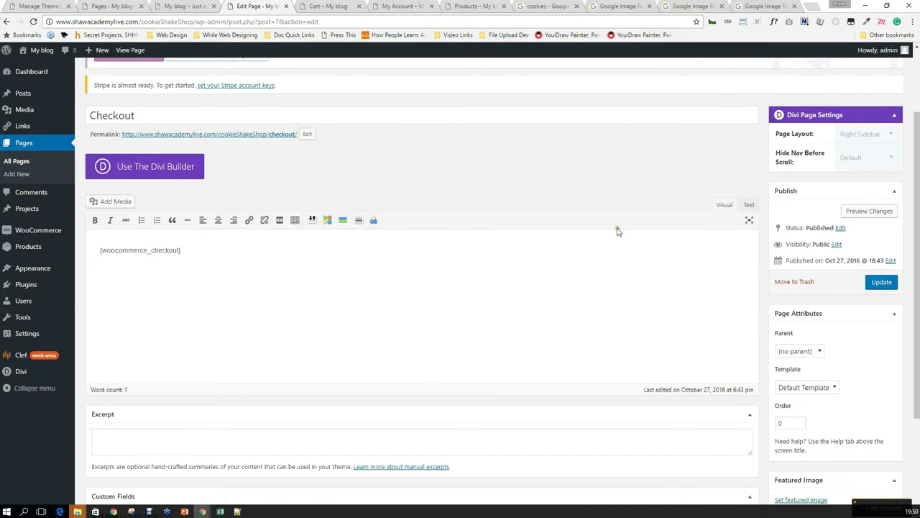
scroll(617, 231, down, 2)
scroll(610, 247, up, 3)
scroll(610, 246, down, 1)
scroll(646, 286, down, 1)
scroll(704, 273, up, 3)
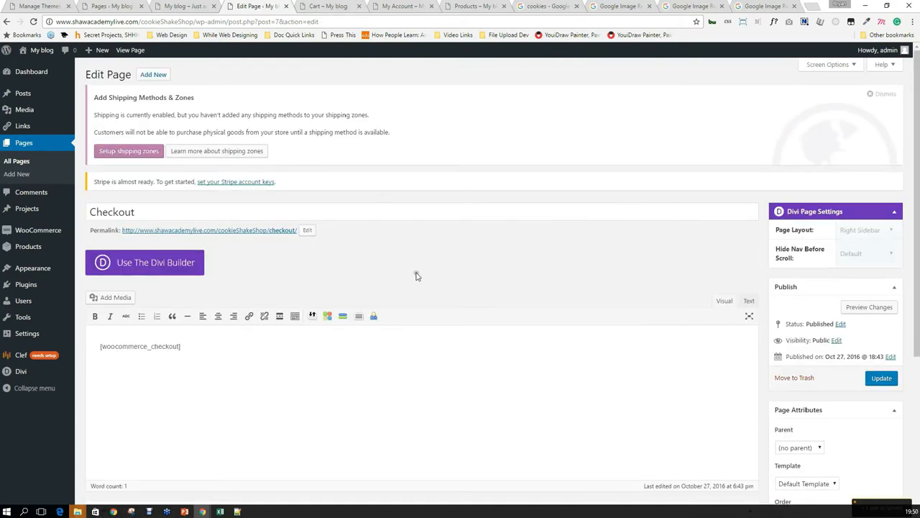
scroll(415, 276, down, 1)
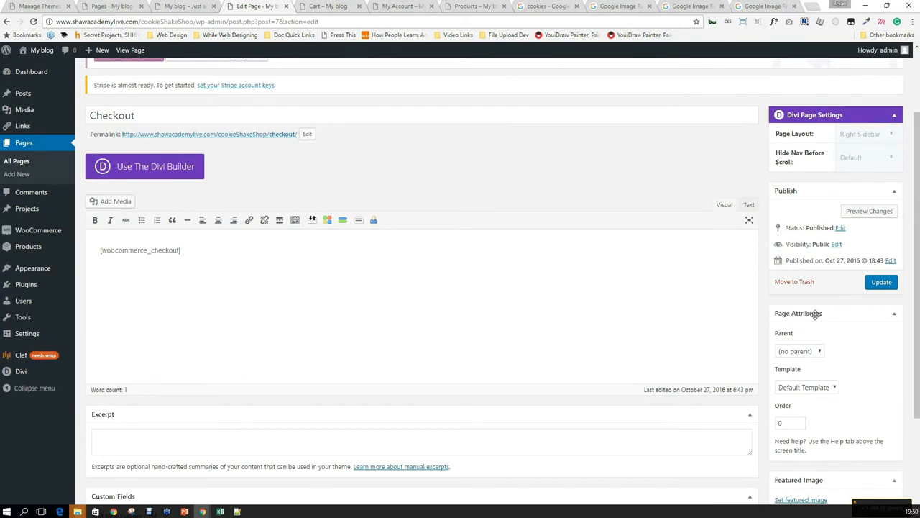
scroll(806, 354, down, 1)
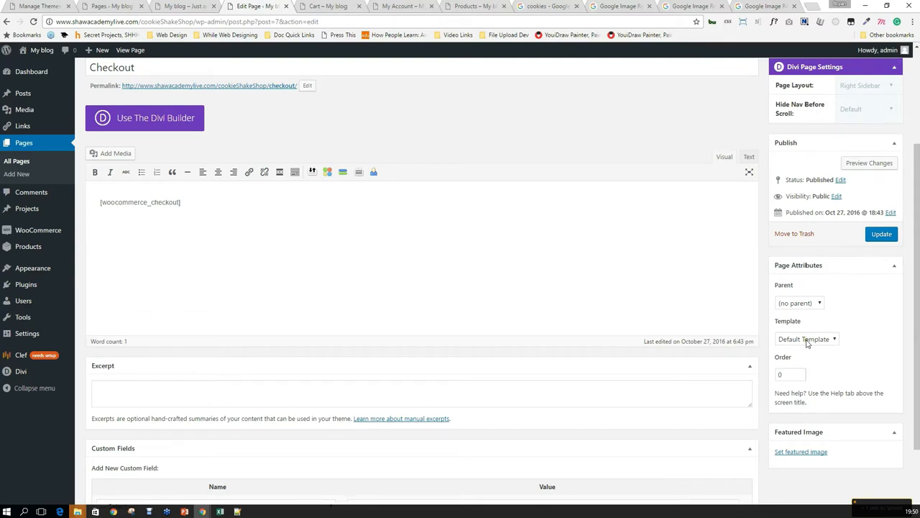
click(811, 339)
click(810, 363)
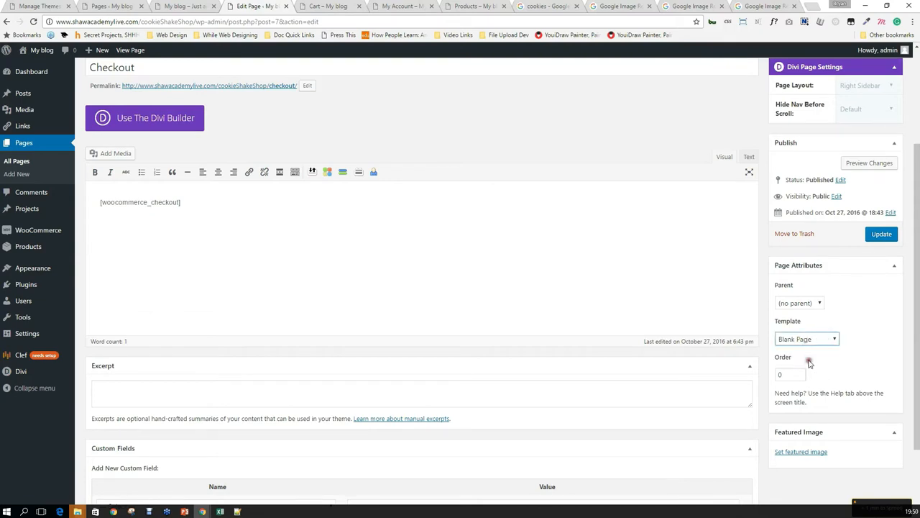
click(881, 233)
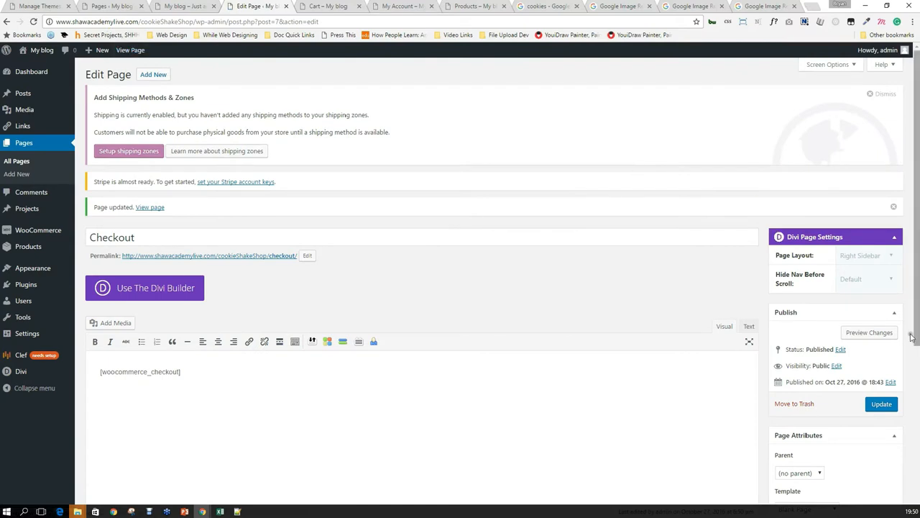
click(871, 335)
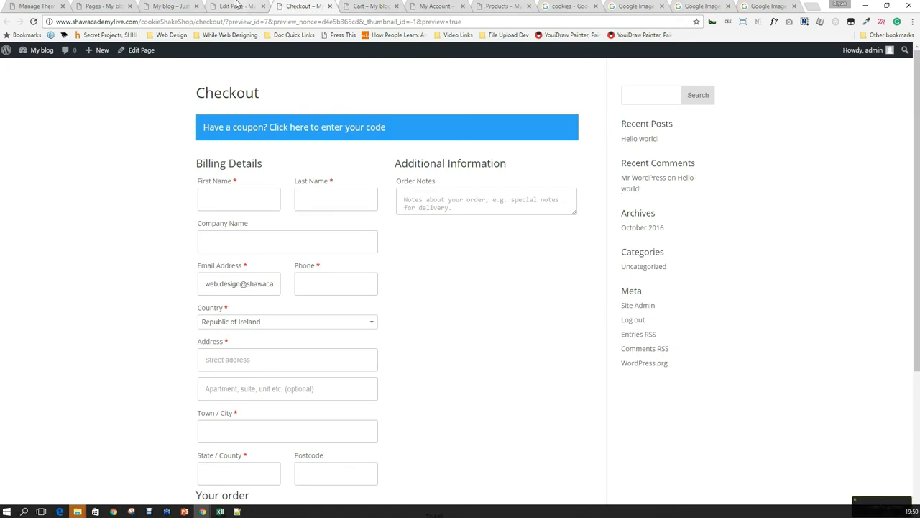
click(237, 5)
Change the Divi Page Layout to Full Width, update the page, and check the preview.
click(870, 256)
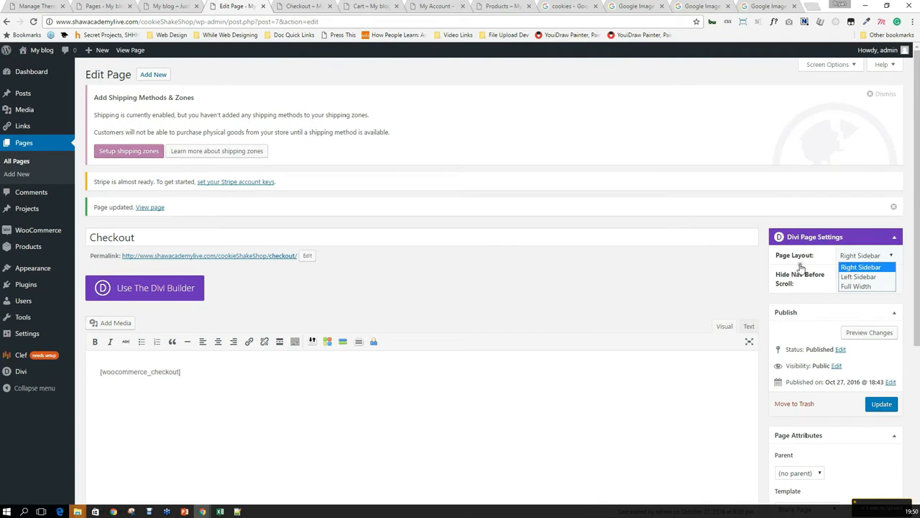
click(855, 287)
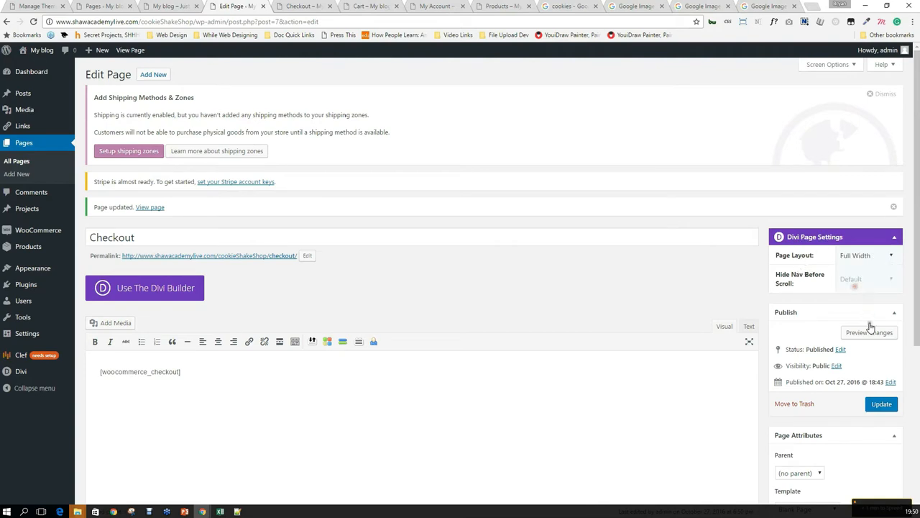
click(883, 403)
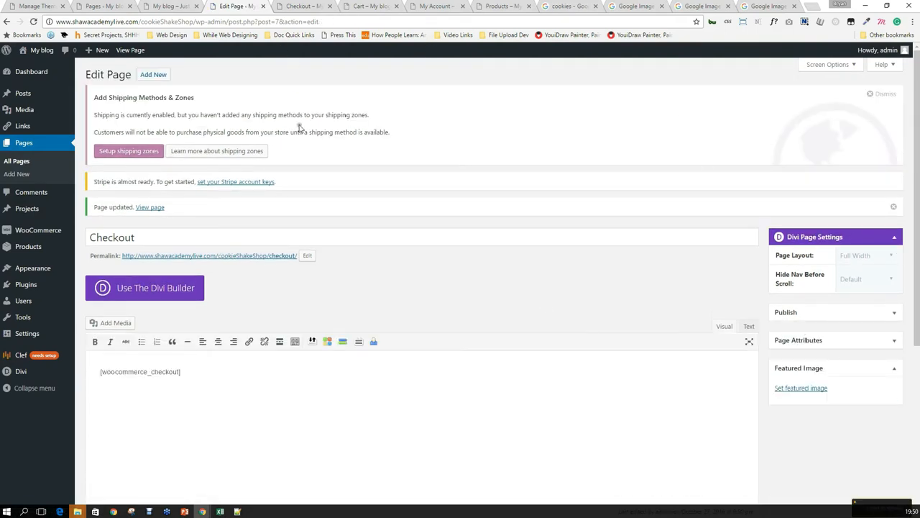
click(319, 5)
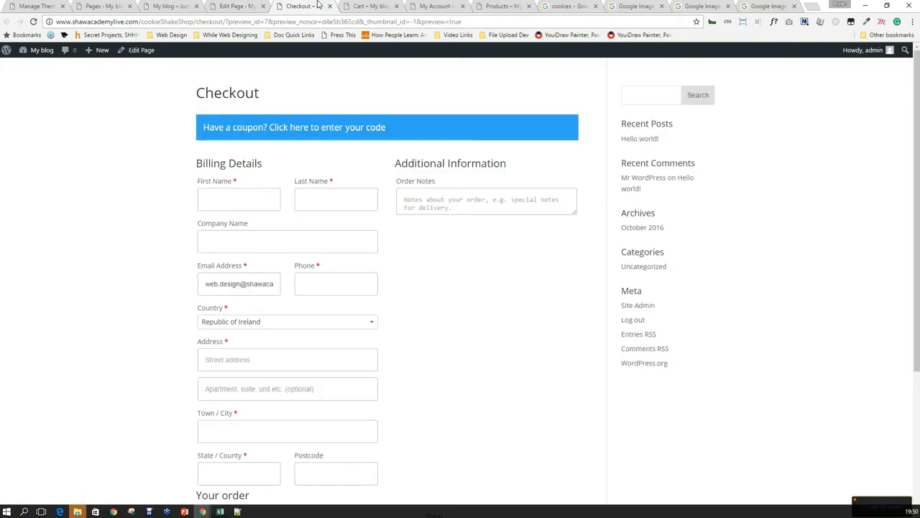
scroll(512, 345, down, 3)
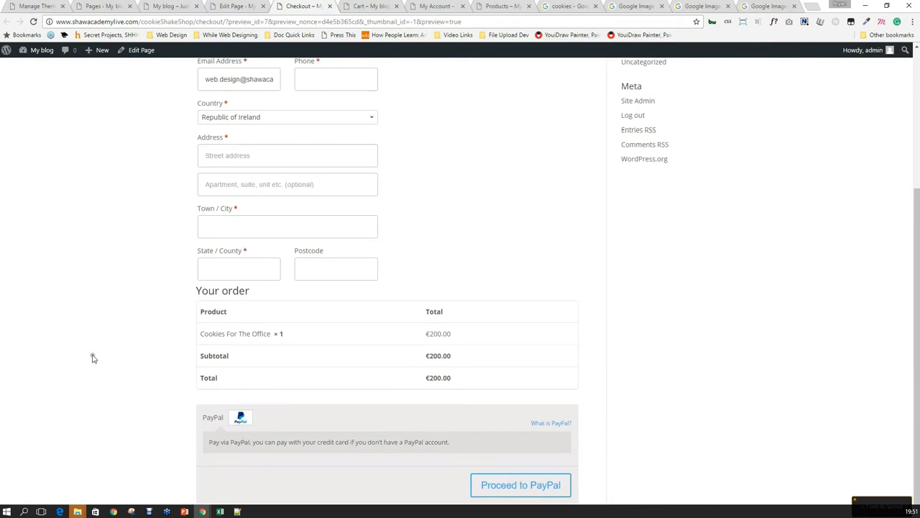
scroll(123, 352, up, 3)
scroll(125, 352, down, 3)
scroll(131, 345, up, 3)
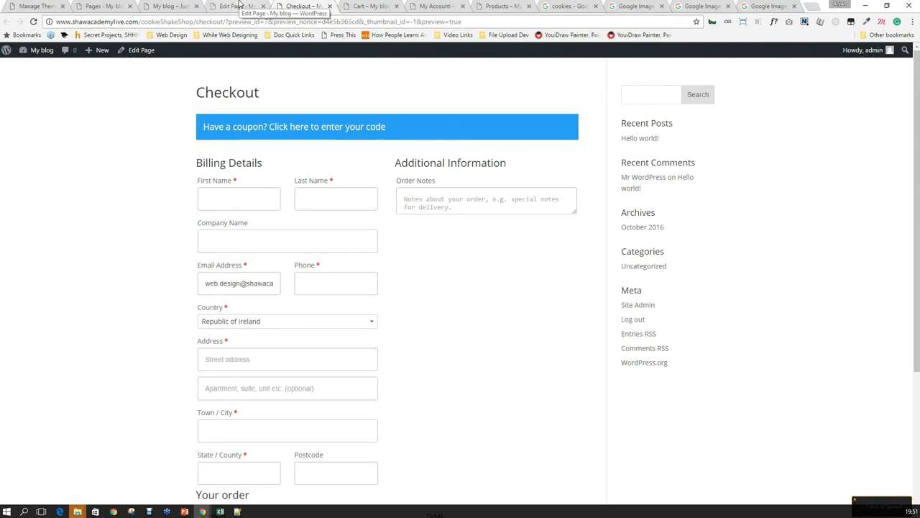
click(240, 5)
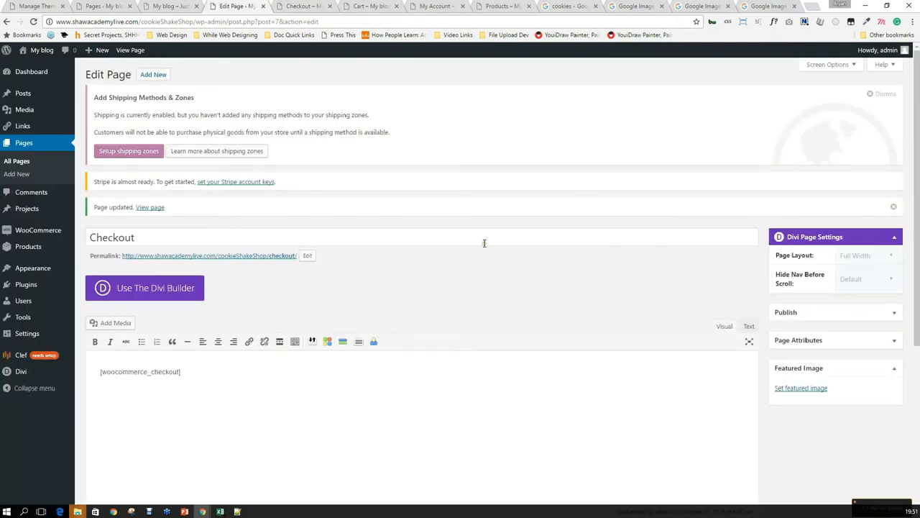
Recheck the full-width, sidebar-free Checkout preview against the editor's publishing options.
scroll(486, 235, down, 2)
scroll(734, 238, up, 1)
click(287, 6)
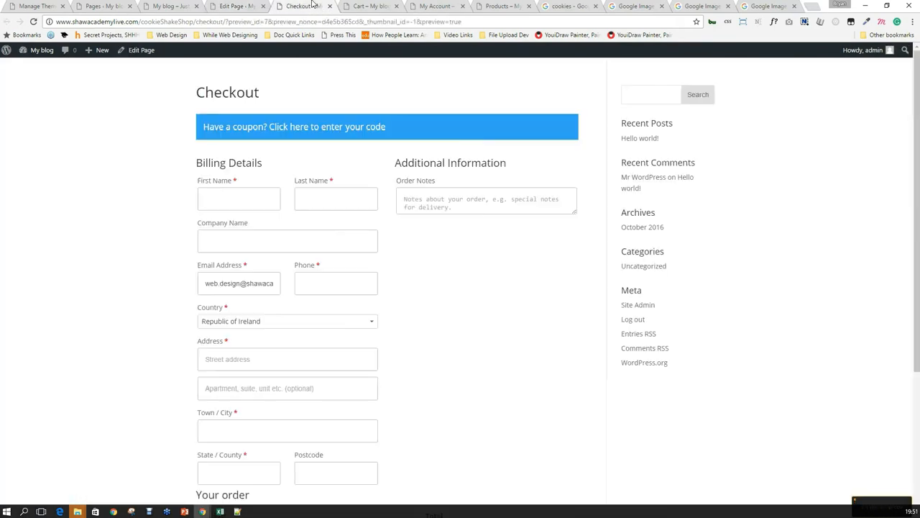
click(234, 5)
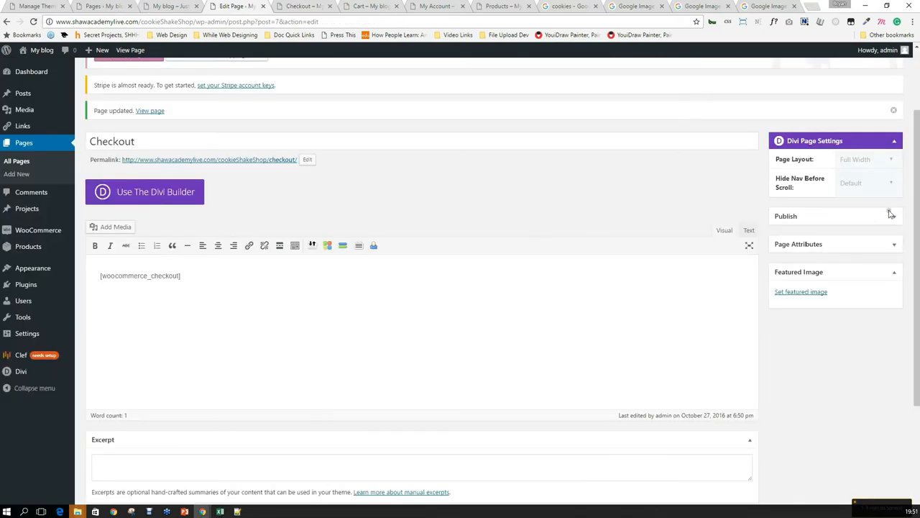
scroll(847, 237, down, 2)
scroll(847, 237, up, 4)
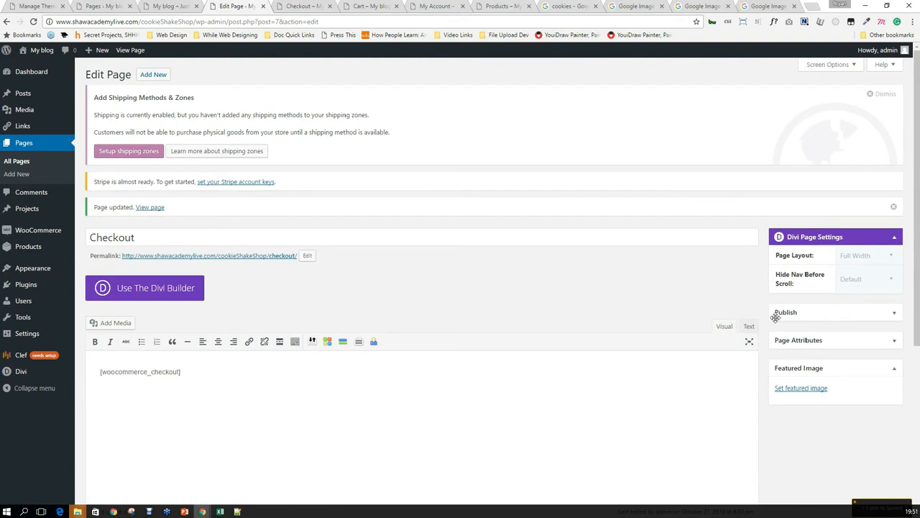
click(827, 312)
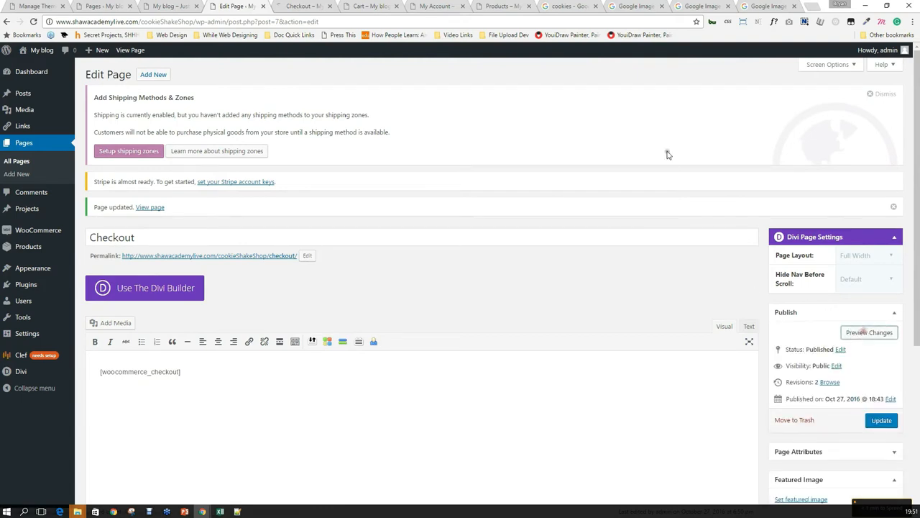
click(314, 6)
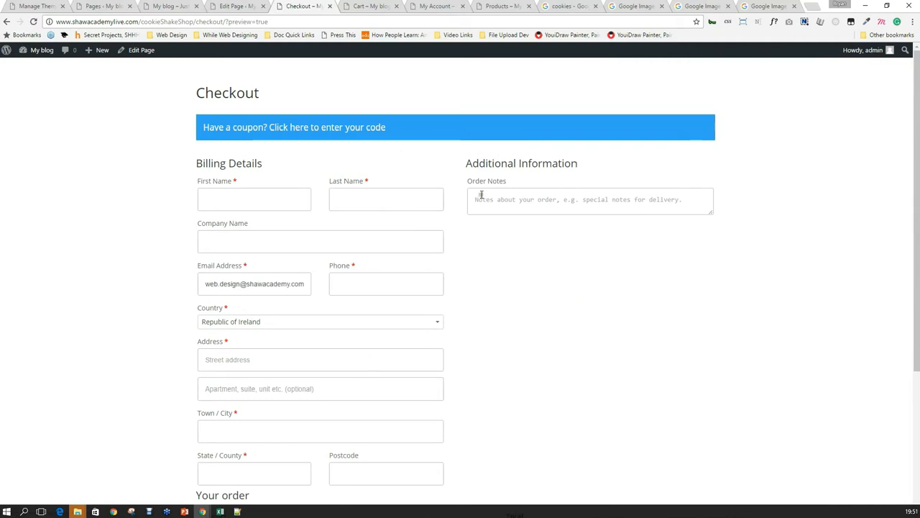
scroll(520, 323, down, 3)
scroll(540, 349, up, 3)
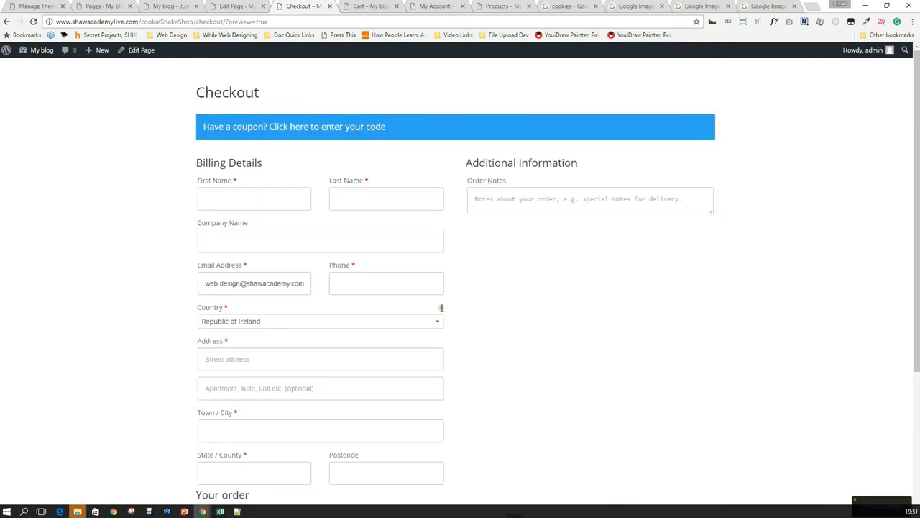
scroll(237, 163, down, 3)
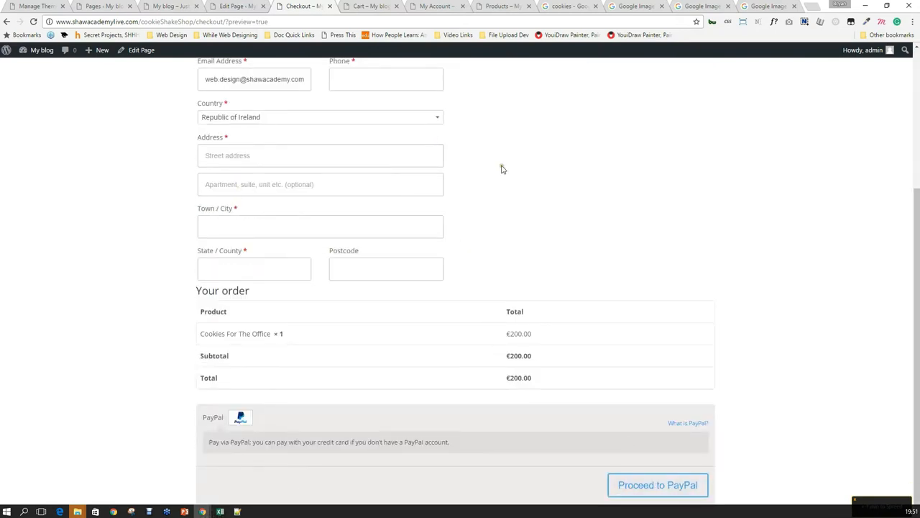
scroll(503, 170, up, 3)
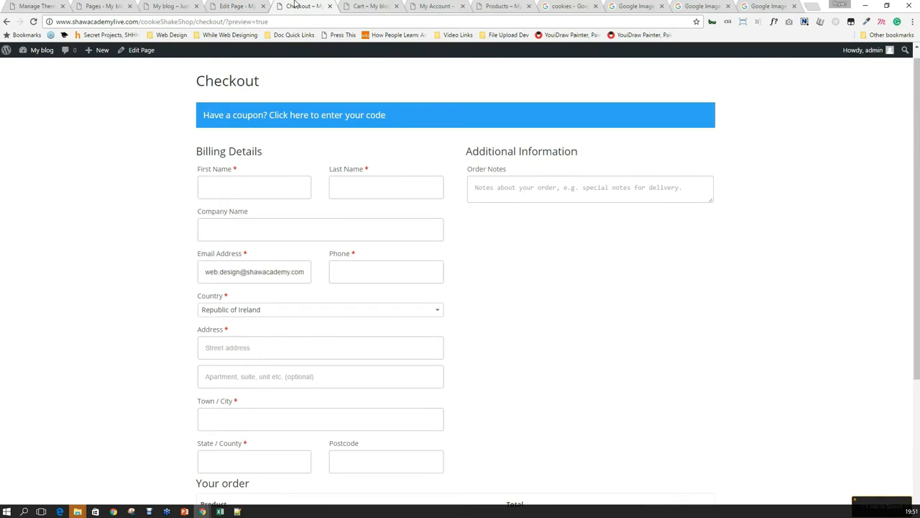
click(370, 7)
Close the Cart, My Account, Checkout preview and leftover admin tabs.
click(395, 6)
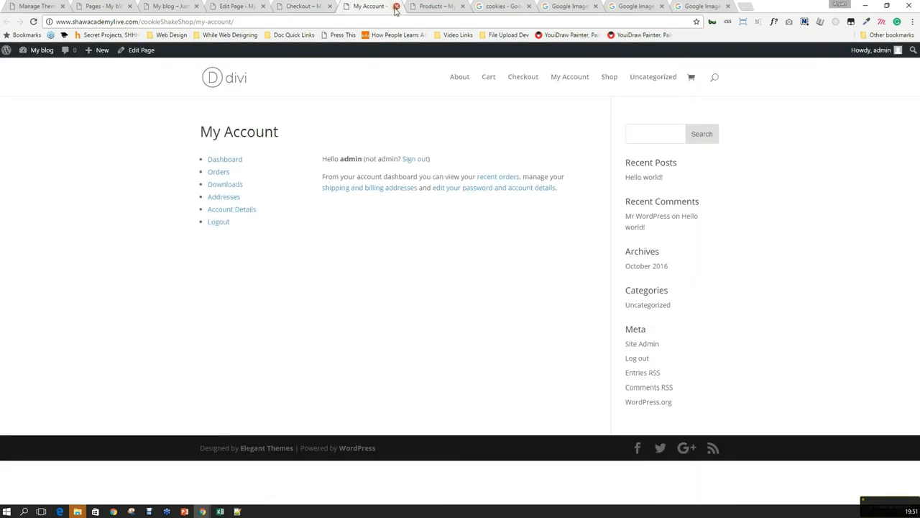
click(394, 7)
click(330, 6)
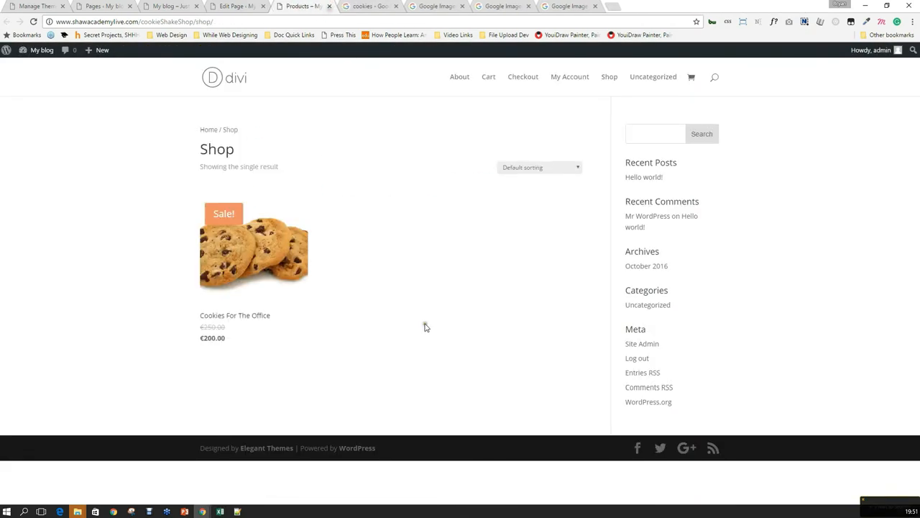
mouse_move(221, 309)
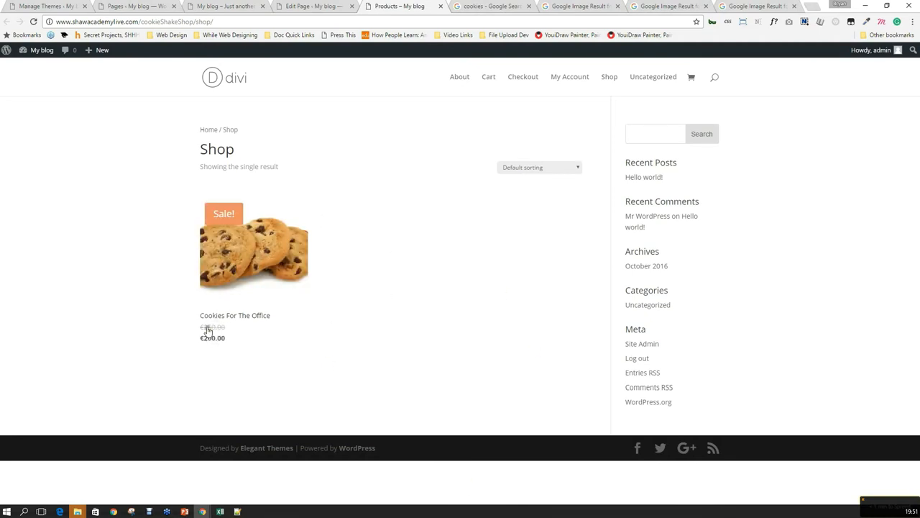
click(224, 85)
click(174, 6)
click(174, 6)
click(174, 7)
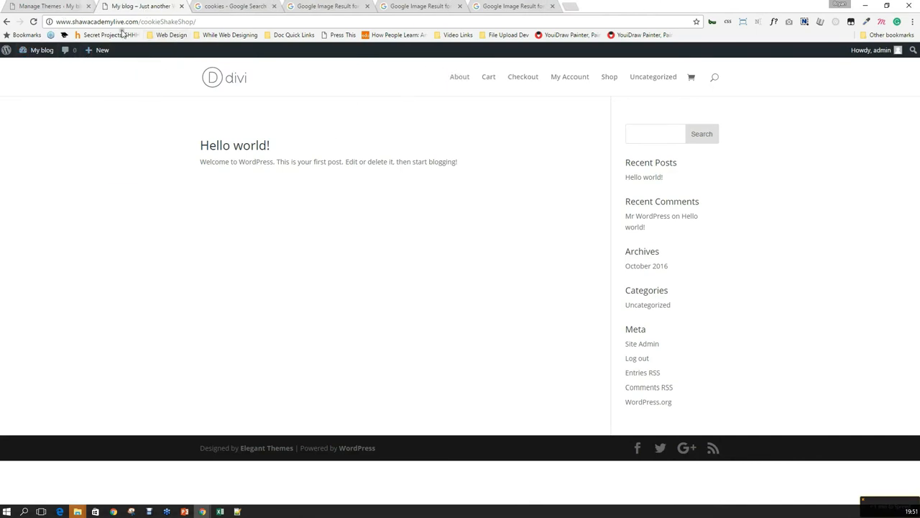
Start a new page from the admin bar's + New menu and close the cookie image tabs.
mouse_move(102, 50)
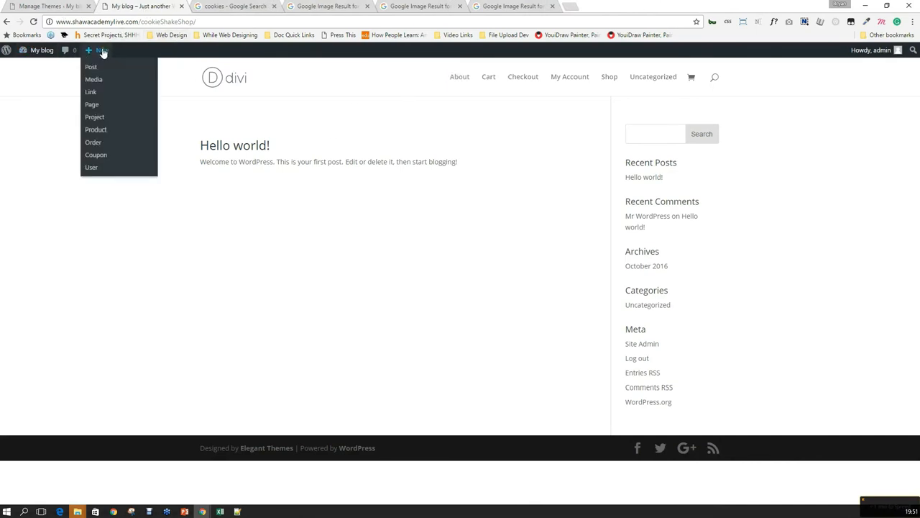
click(91, 108)
click(273, 6)
click(257, 6)
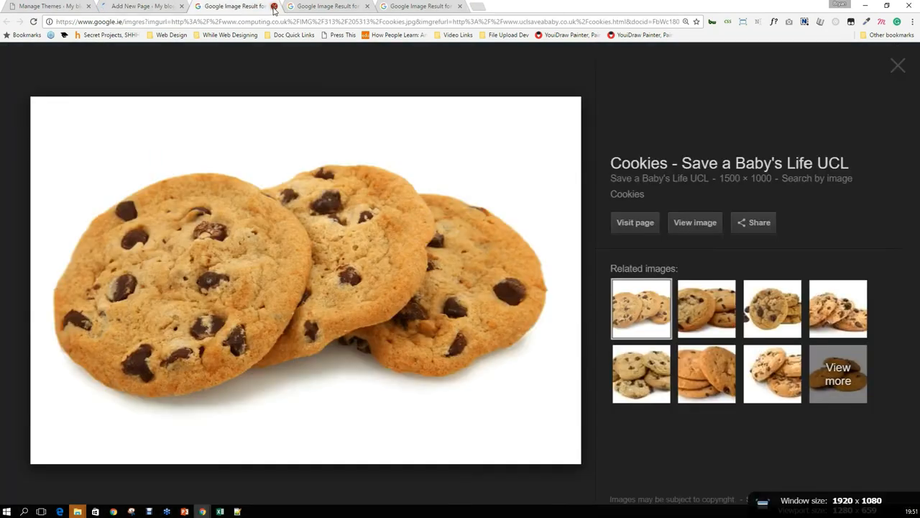
click(274, 6)
Close the last image result tabs and switch the new page to the Divi Builder.
click(273, 6)
click(273, 6)
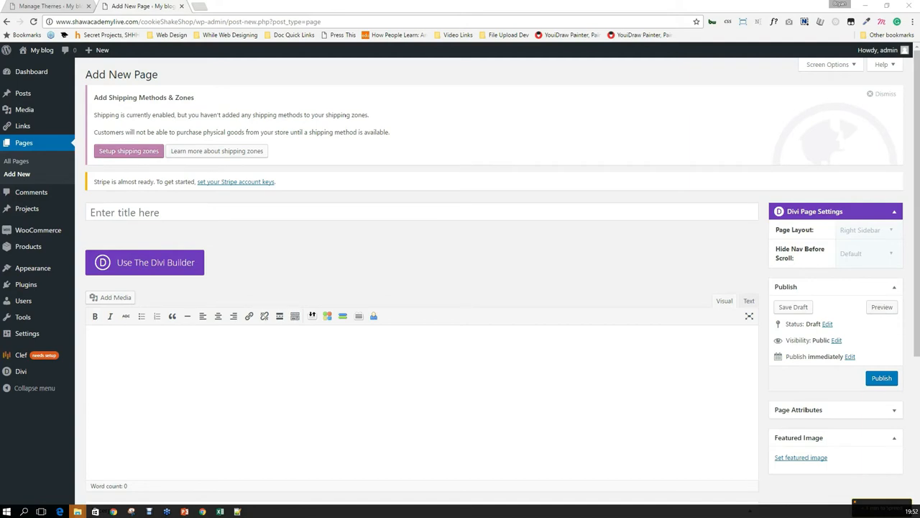
click(170, 264)
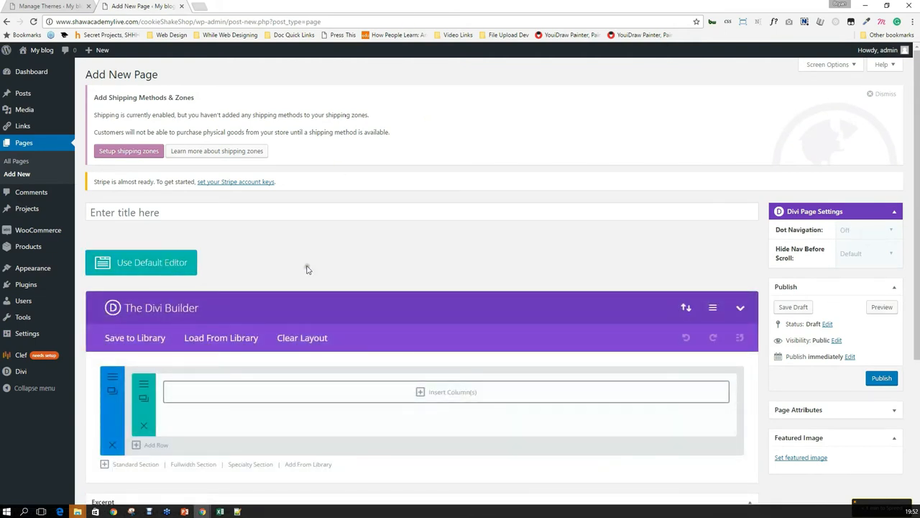
Title the new page 'Cookie Shake Shop'.
click(166, 208)
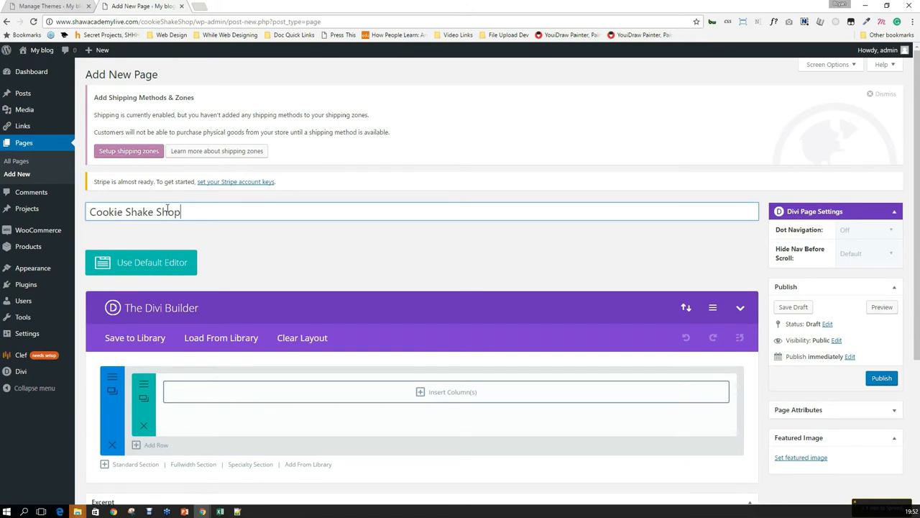
scroll(312, 223, down, 1)
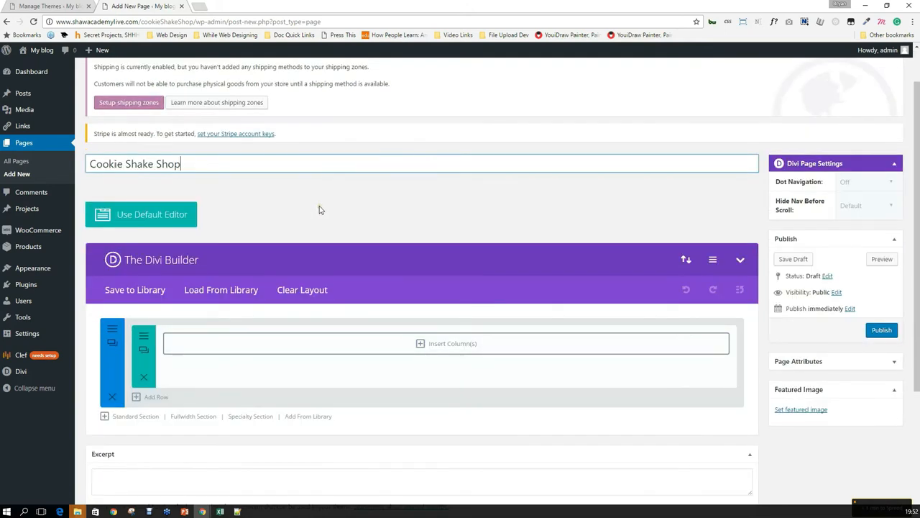
scroll(332, 185, down, 1)
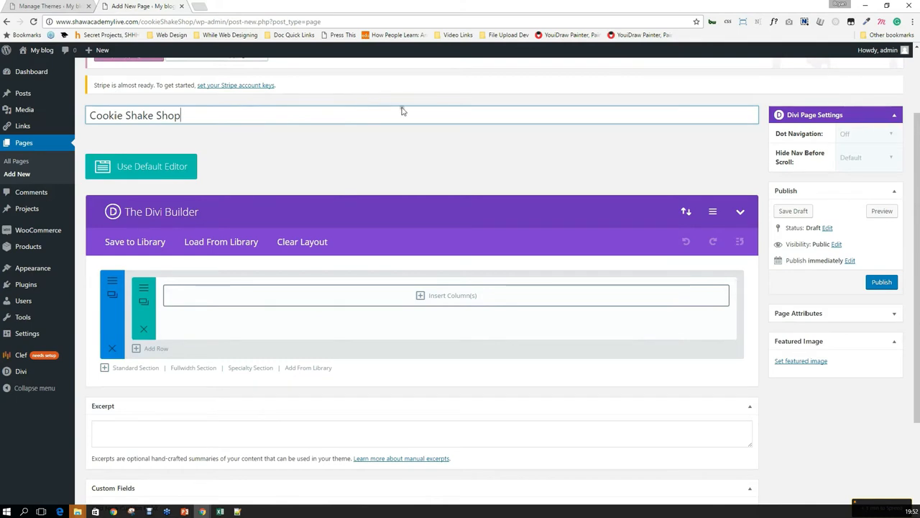
scroll(333, 133, down, 1)
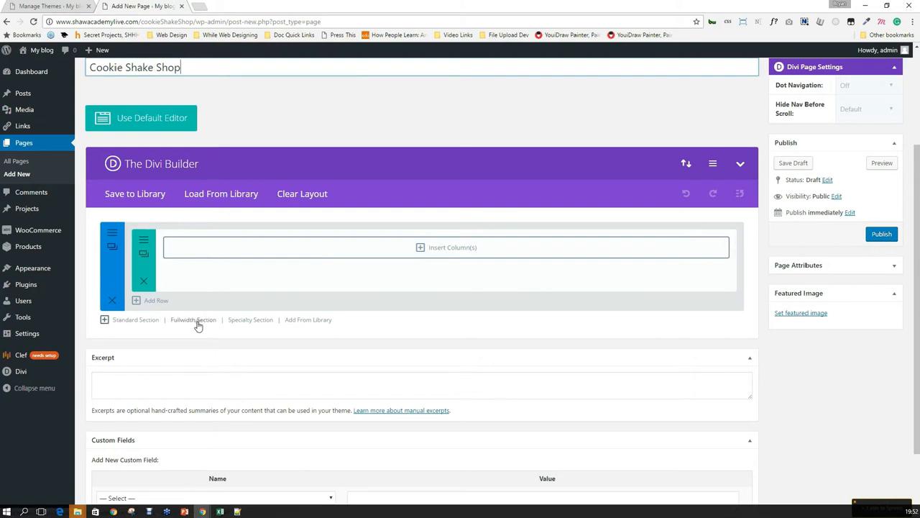
Add a fullwidth section above the standard section and insert a Fullwidth Header module.
click(206, 320)
drag(259, 373, 254, 246)
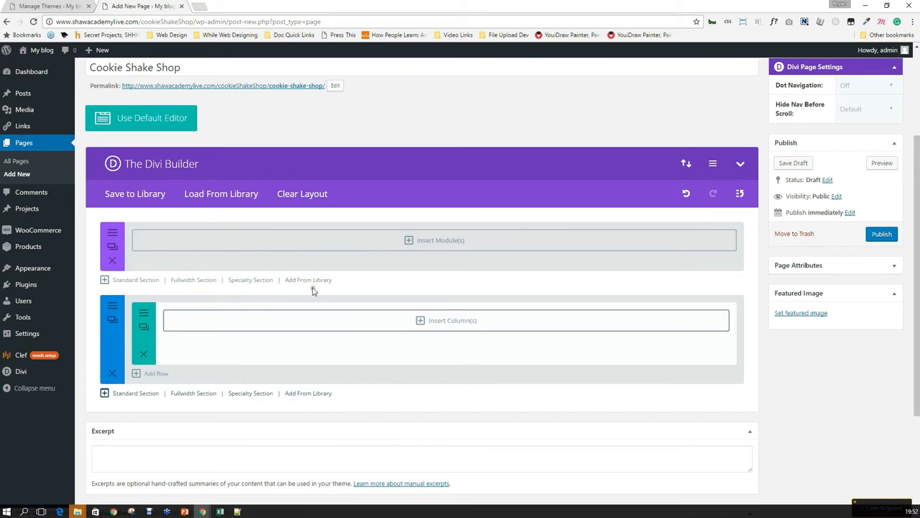
click(343, 246)
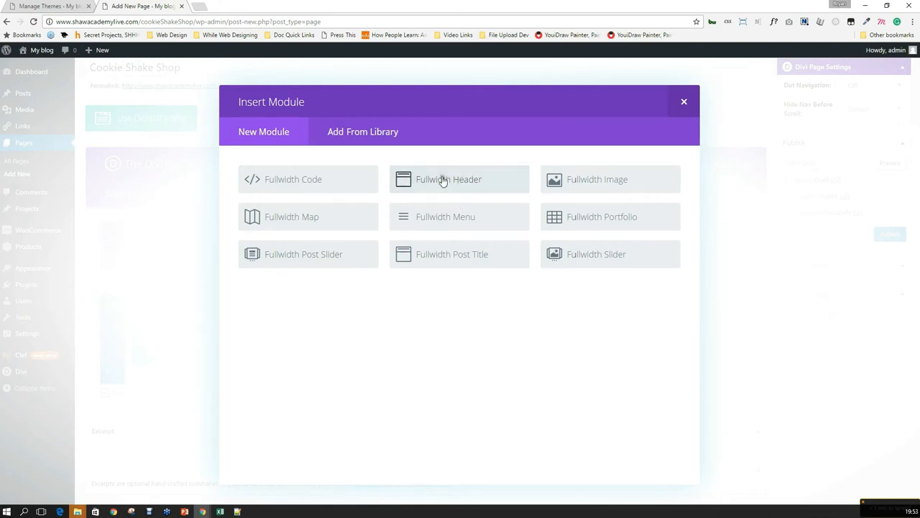
click(530, 184)
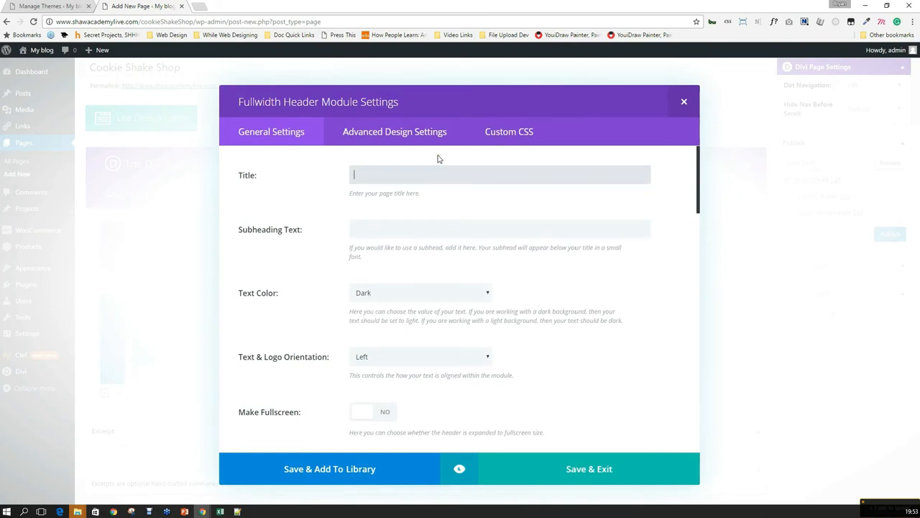
Browse the header's Custom CSS options, then return to General Settings to begin its title.
click(512, 131)
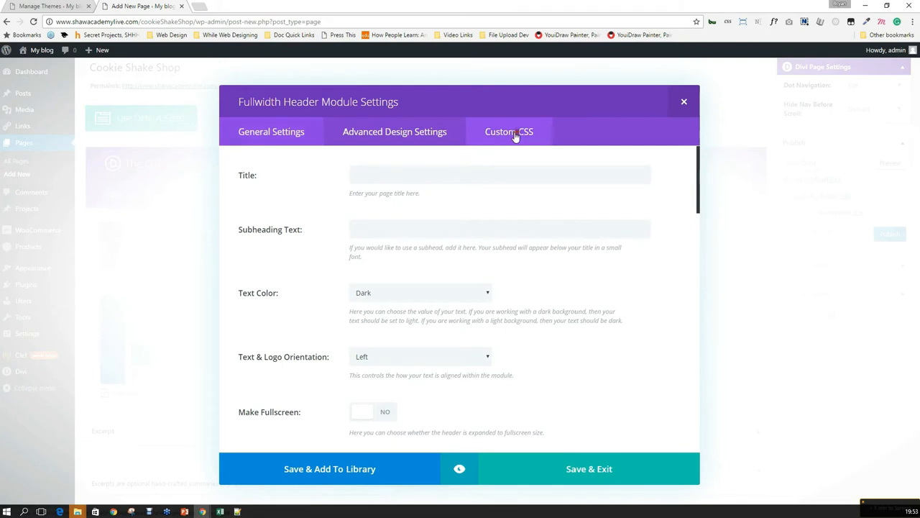
scroll(477, 178, down, 10)
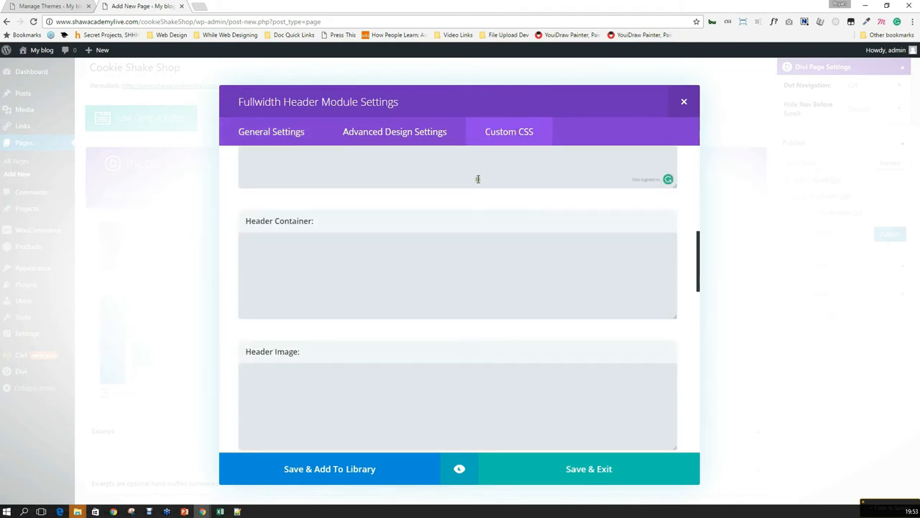
scroll(489, 186, up, 1)
scroll(503, 193, up, 8)
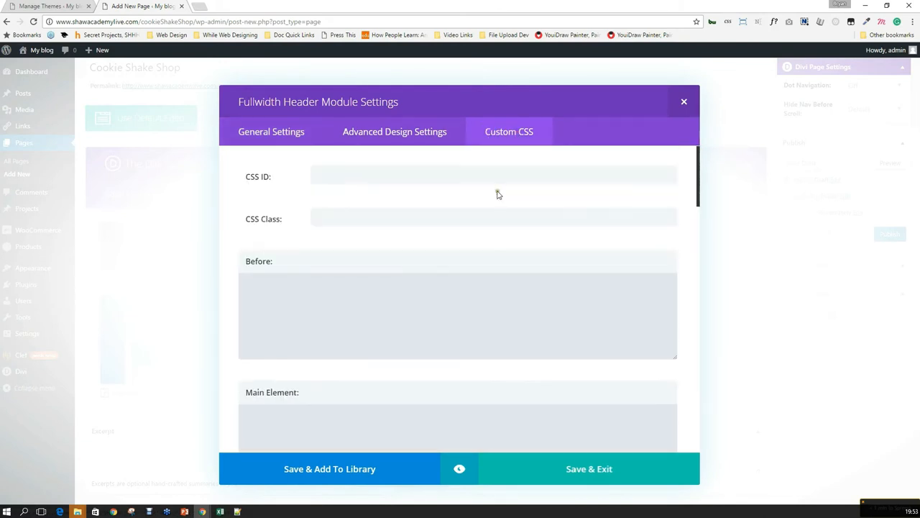
scroll(494, 216, down, 12)
scroll(497, 215, up, 7)
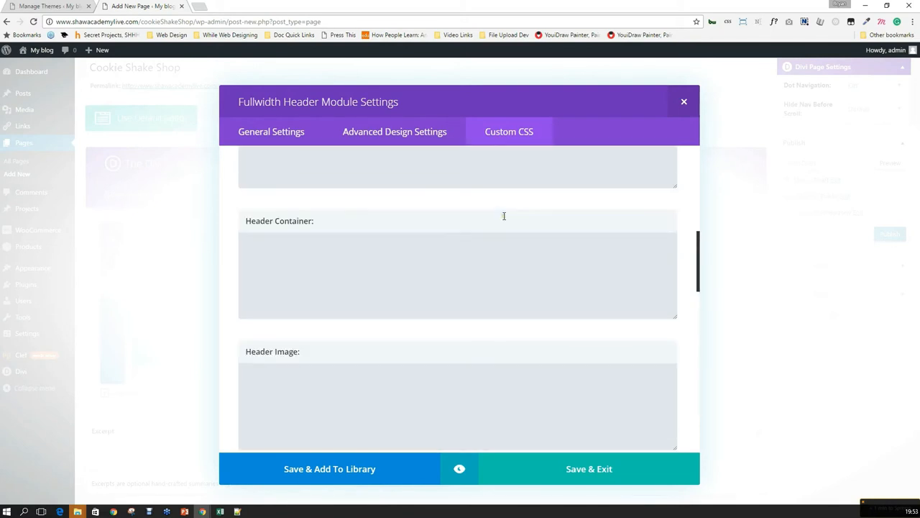
scroll(504, 216, up, 5)
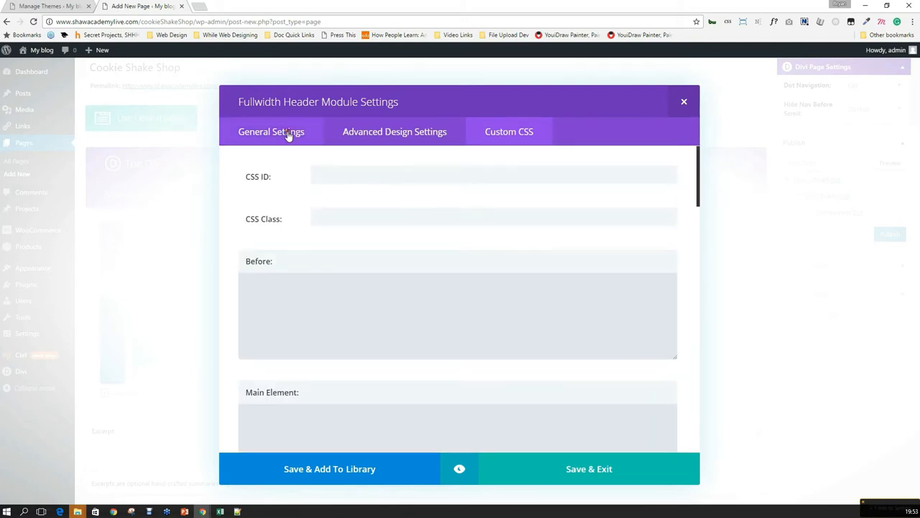
click(288, 136)
click(365, 169)
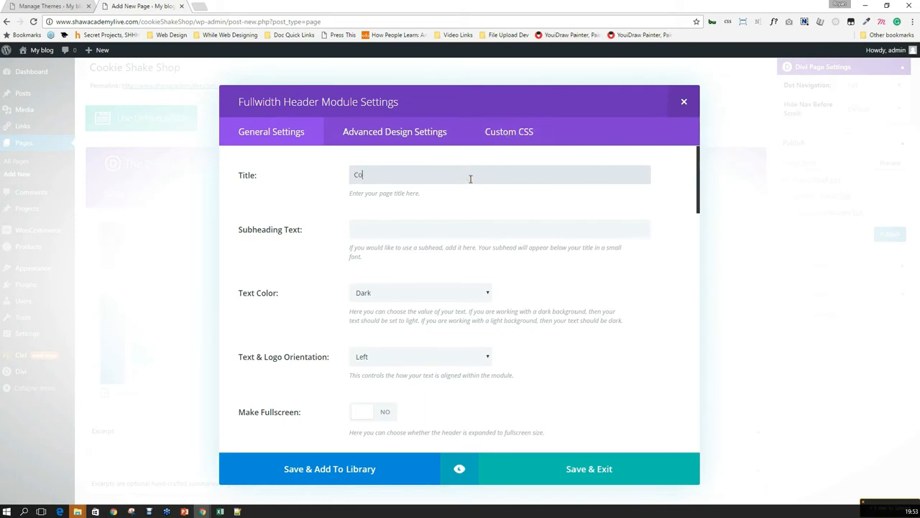
Give the header the title 'Cookie Shake Shop' and subheading 'For all your sweet desires'.
text(hake Shop)
click(388, 229)
text(For all your sweet desires)
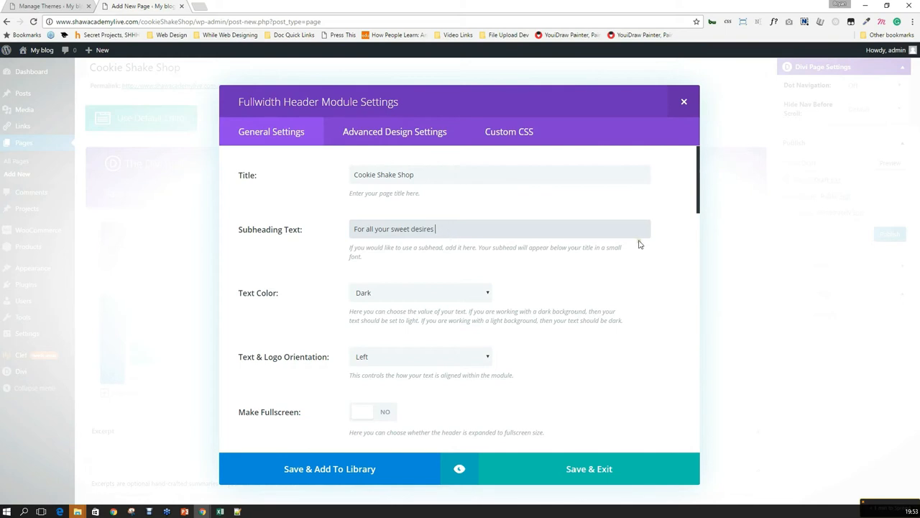
Set Make Fullscreen to Yes and open the Upload an Image chooser for the background.
scroll(431, 244, down, 2)
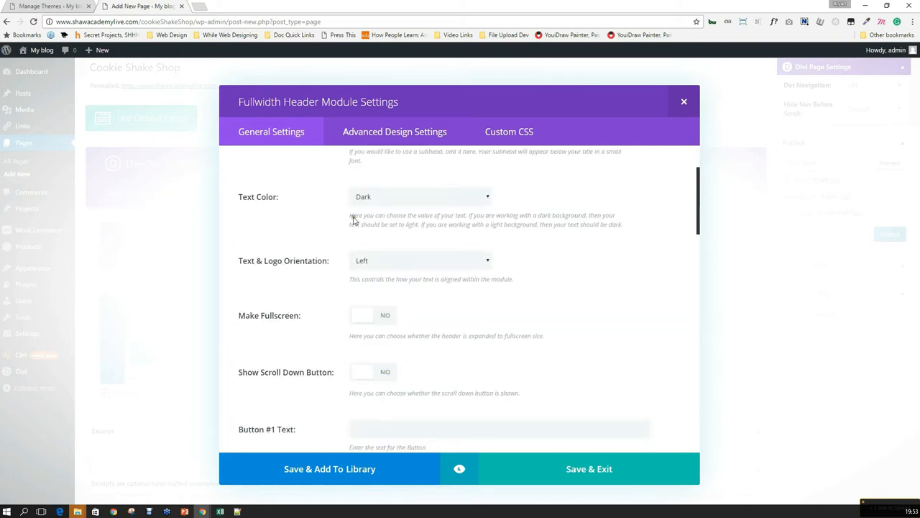
click(375, 318)
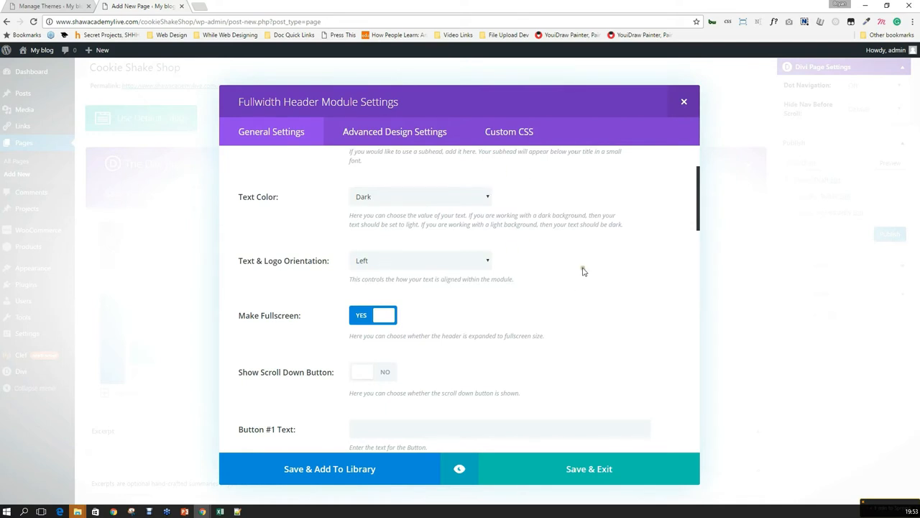
scroll(575, 276, down, 4)
scroll(545, 270, down, 1)
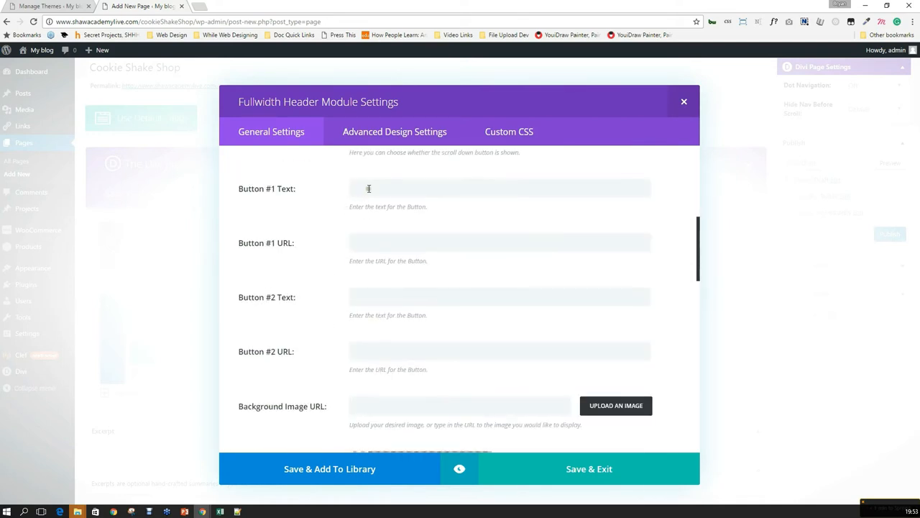
scroll(378, 208, down, 1)
scroll(377, 215, down, 2)
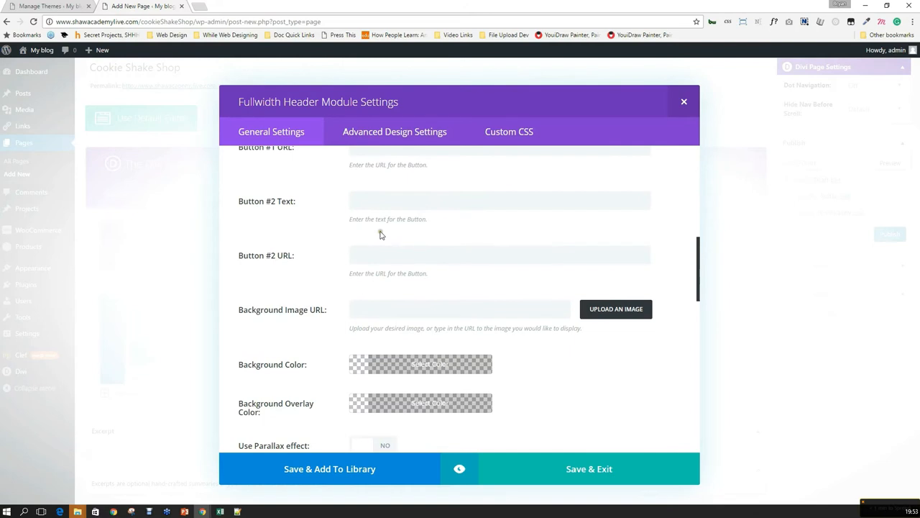
click(612, 262)
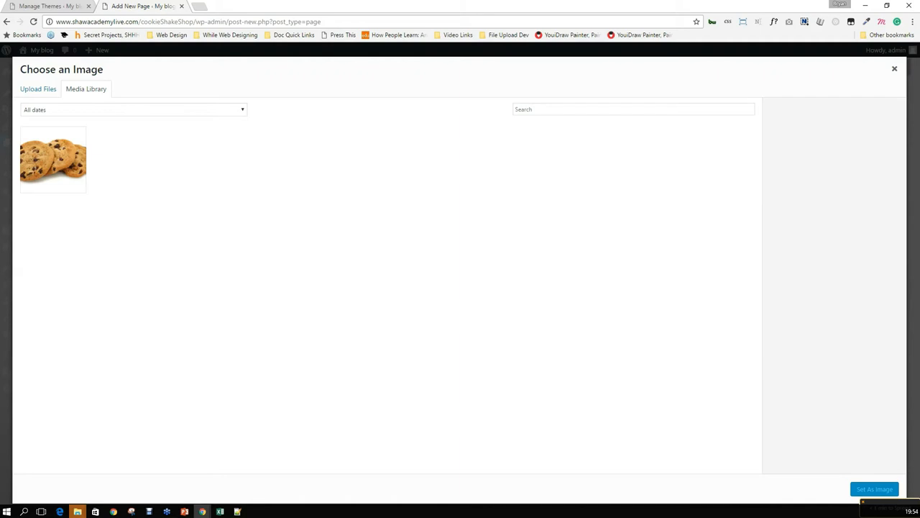
Upload shutterstock_383642134-min.jpg after shutterstock_186240488-min.jpg fails with an HTTP error.
drag(165, 455, 279, 260)
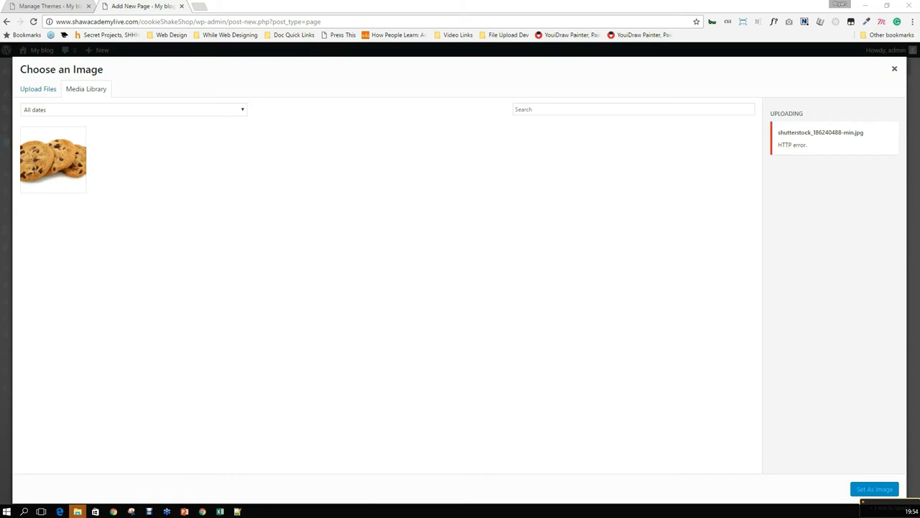
drag(164, 373, 310, 221)
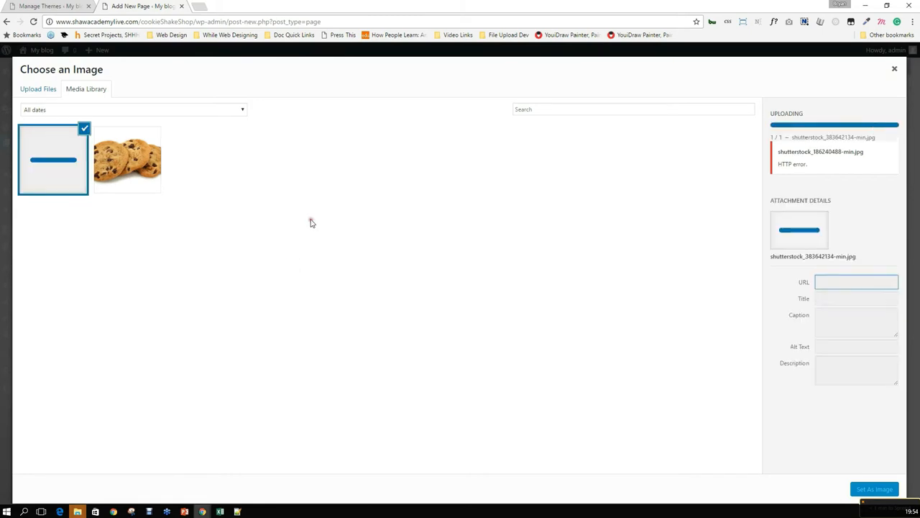
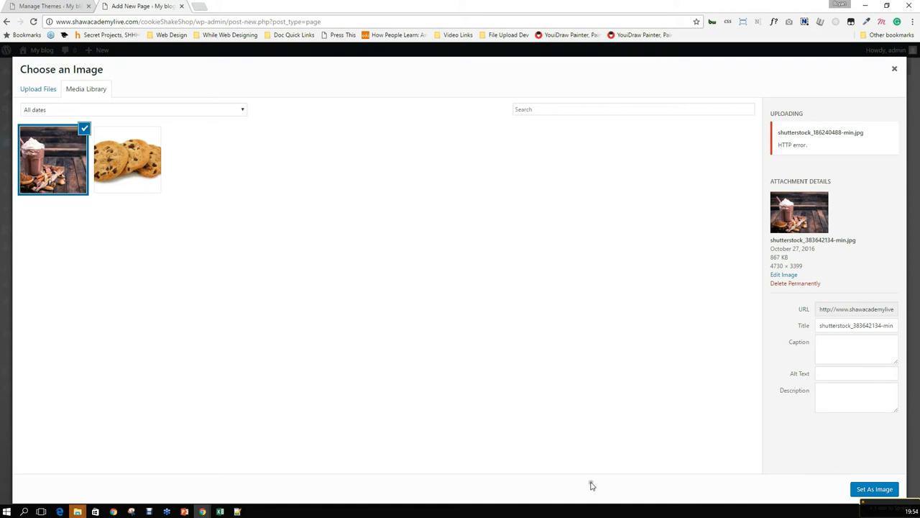
Use the milkshake photo as the header background with the True Parallax effect.
click(872, 489)
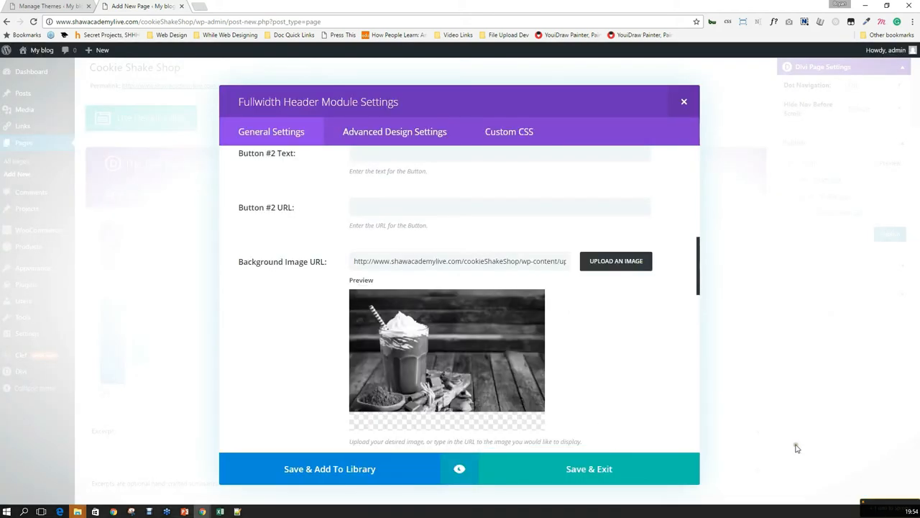
scroll(617, 348, down, 3)
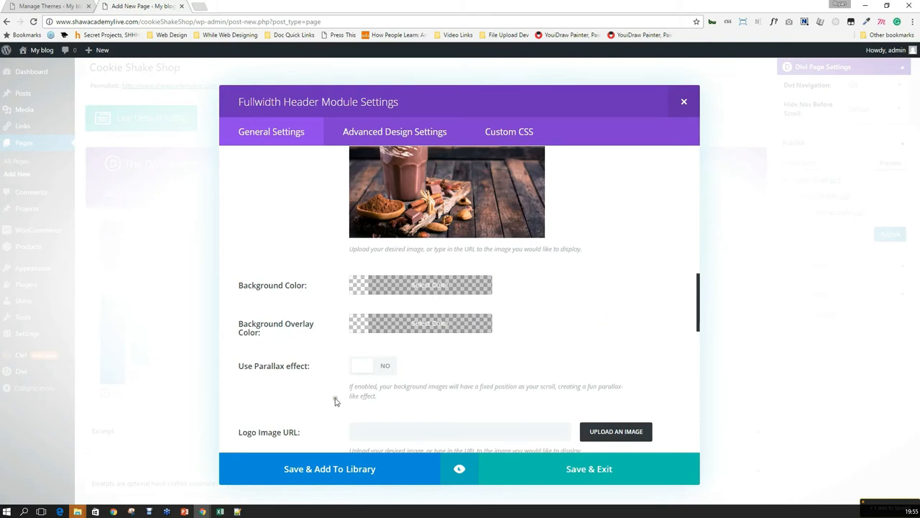
click(360, 368)
scroll(317, 369, down, 2)
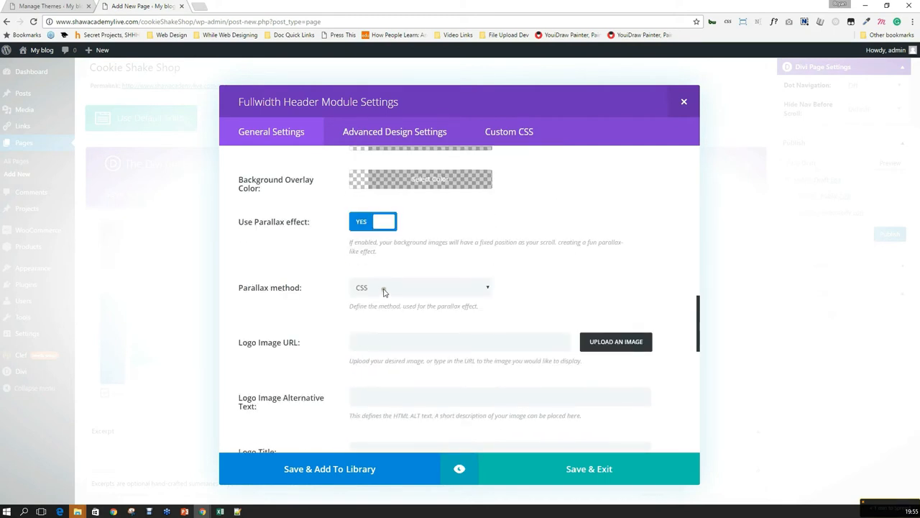
click(382, 289)
click(388, 312)
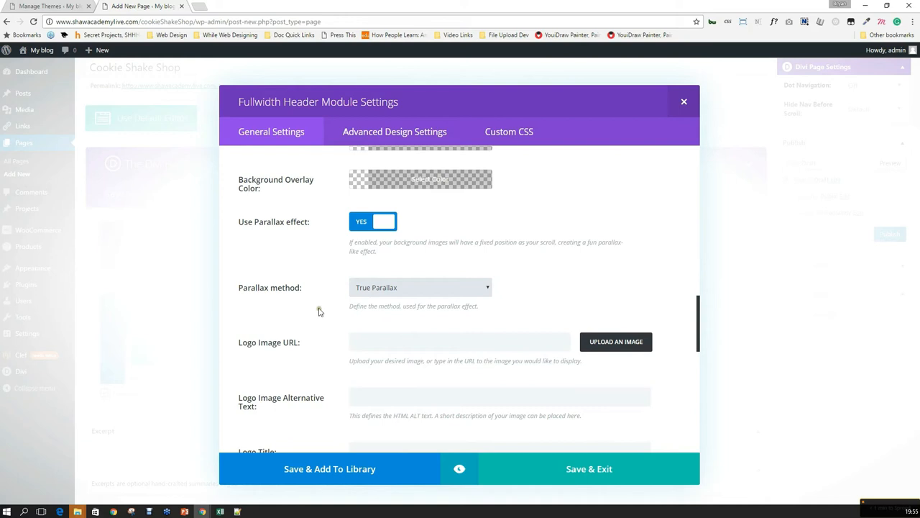
Save and exit the Fullwidth Header module settings.
scroll(275, 290, down, 1)
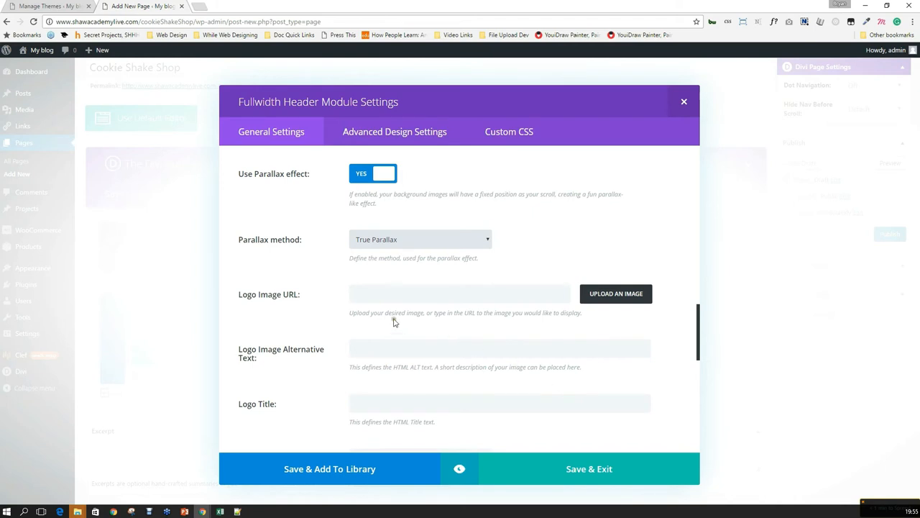
scroll(396, 323, down, 4)
scroll(397, 323, down, 1)
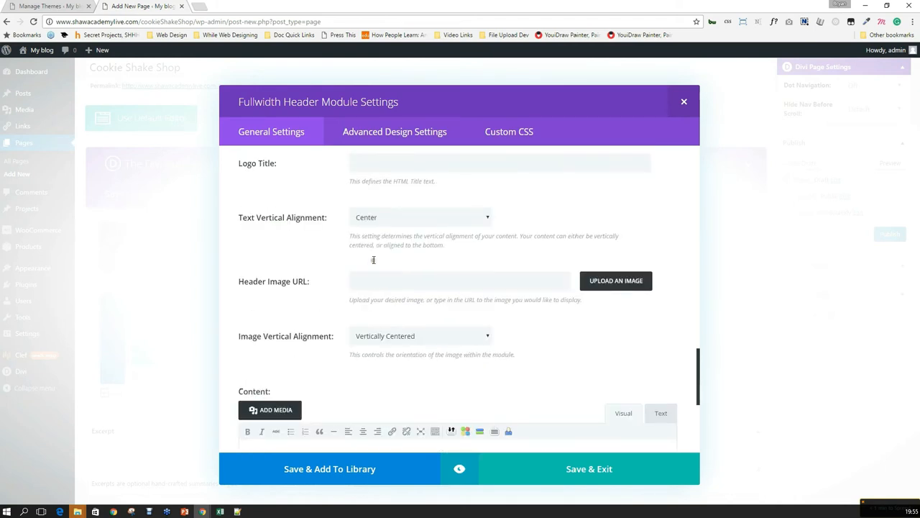
scroll(351, 273, down, 1)
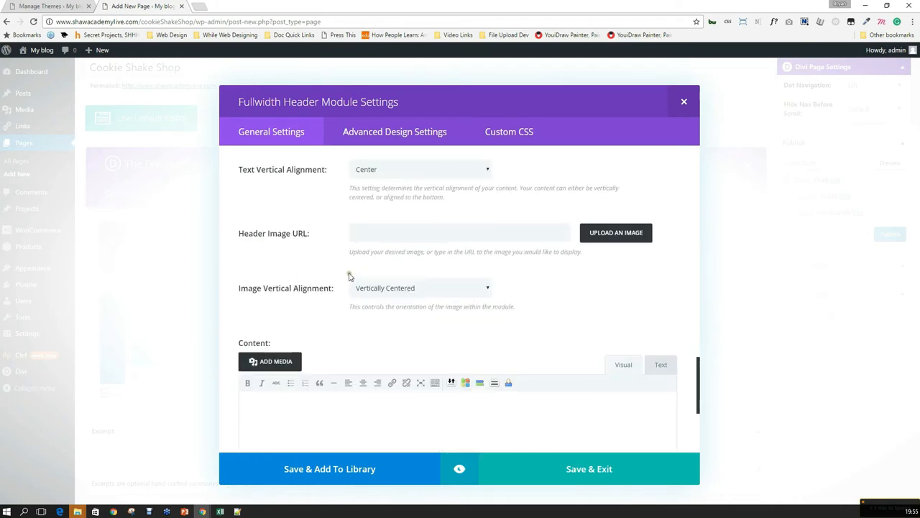
scroll(334, 267, down, 2)
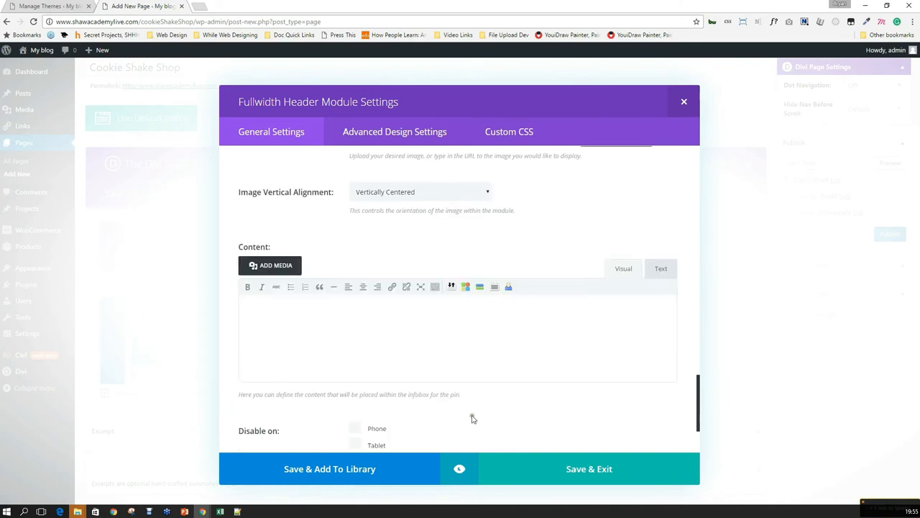
scroll(472, 419, down, 2)
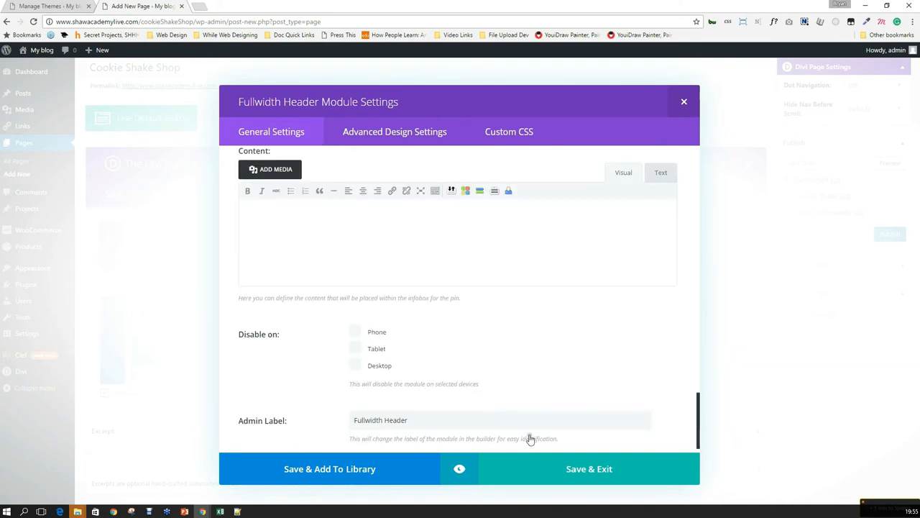
click(579, 470)
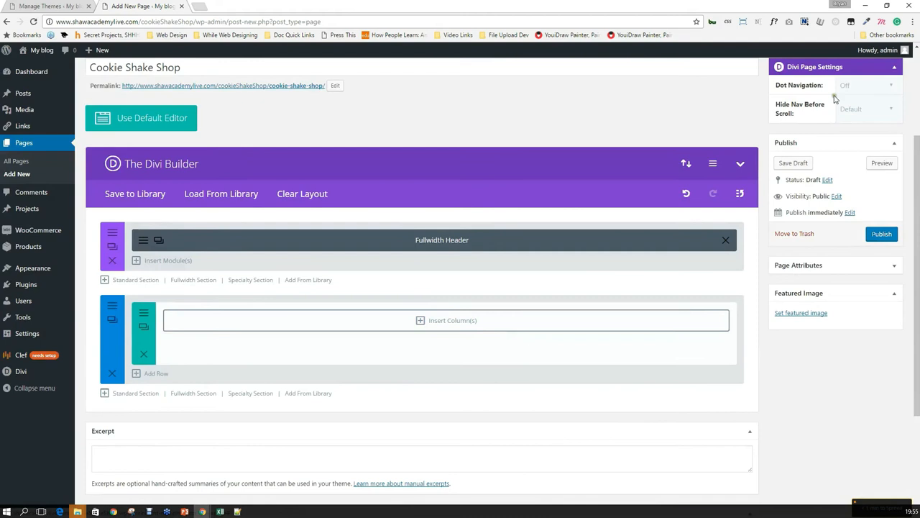
click(880, 164)
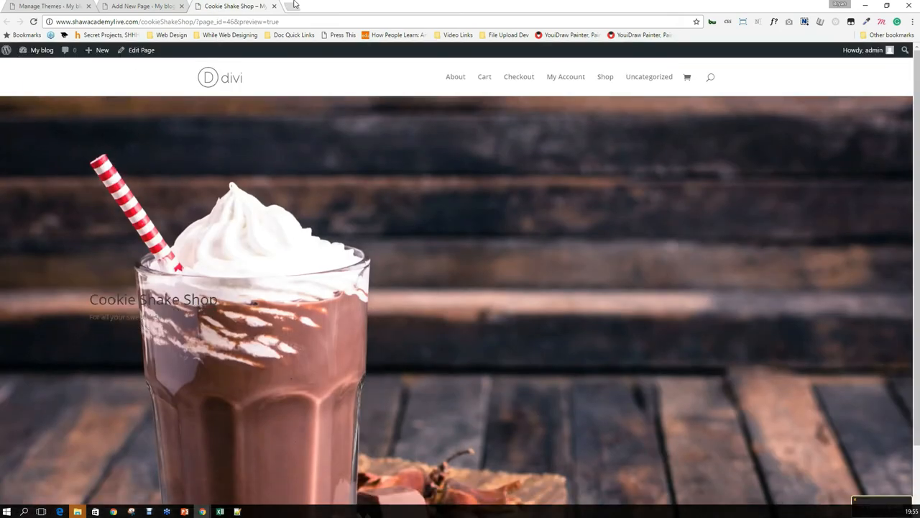
scroll(319, 254, down, 2)
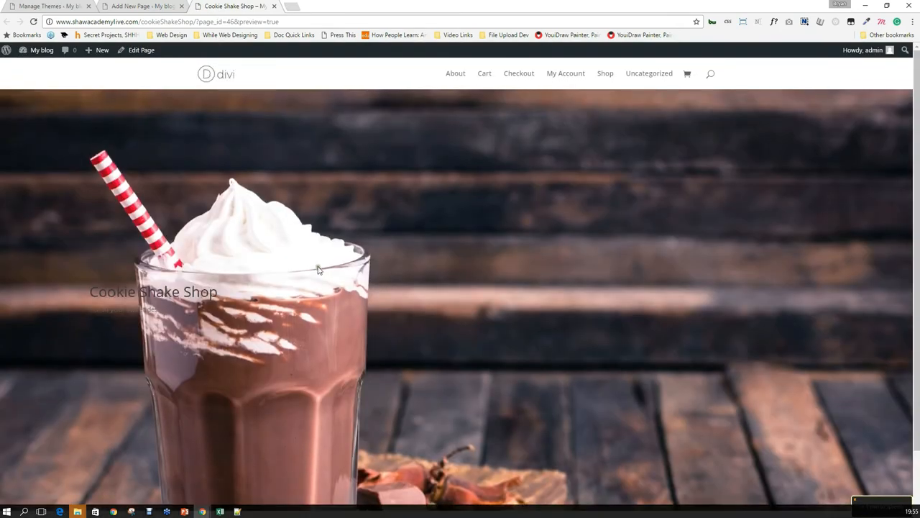
key(ctrl+shift+Tab)
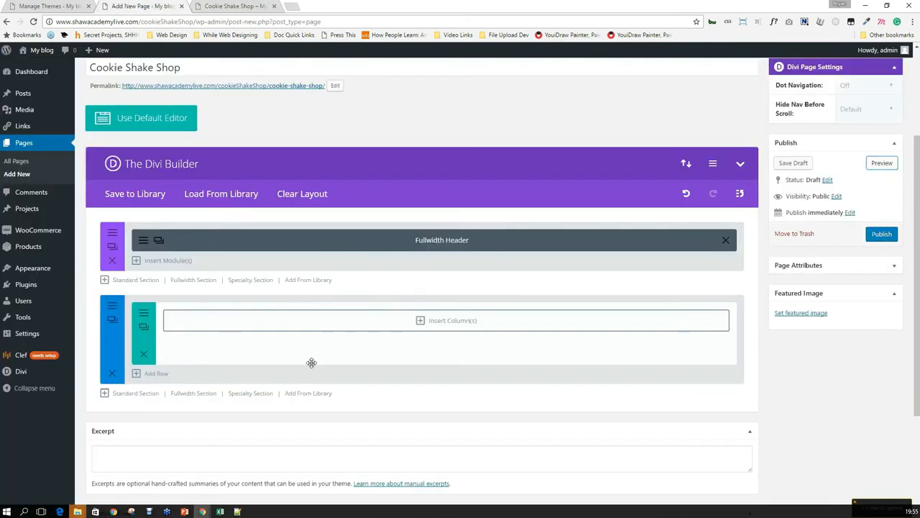
Insert a single full-width column into the empty row of the second section.
click(322, 311)
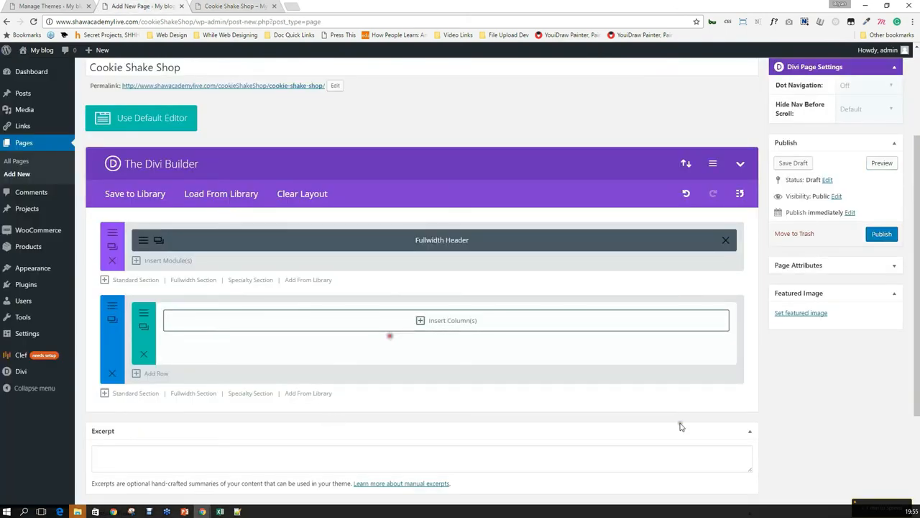
click(317, 219)
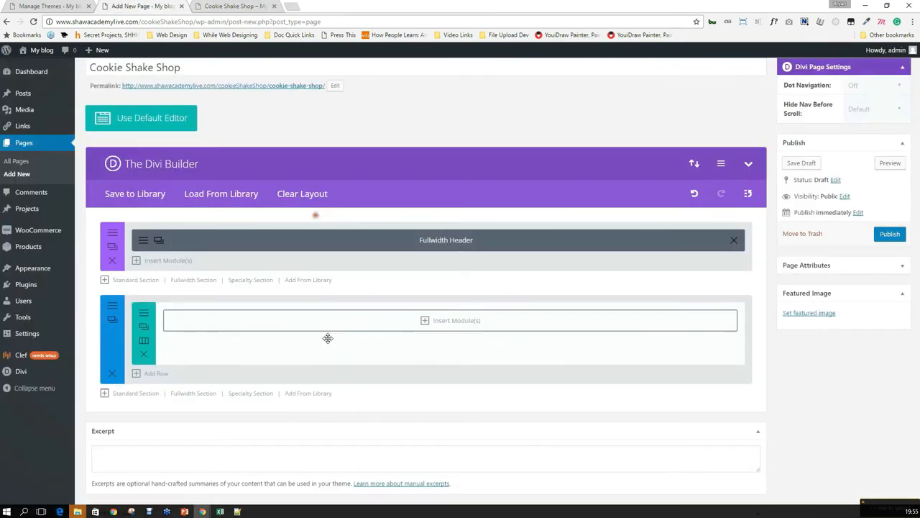
click(357, 321)
scroll(337, 353, down, 2)
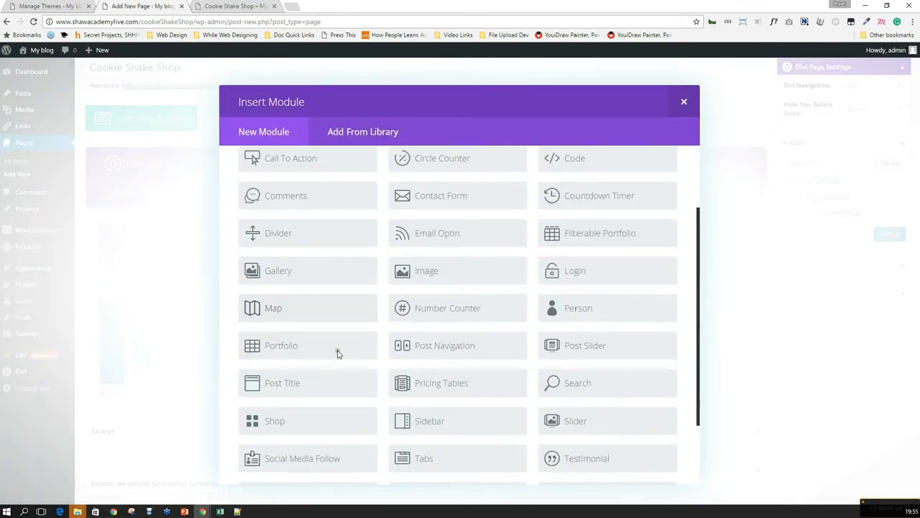
scroll(338, 353, down, 1)
scroll(300, 424, up, 3)
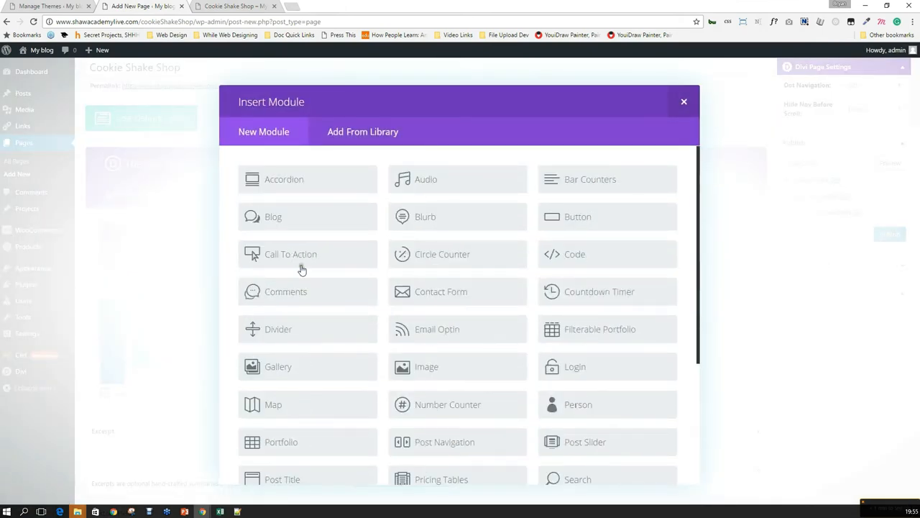
scroll(377, 325, down, 2)
scroll(355, 376, down, 3)
scroll(355, 379, down, 1)
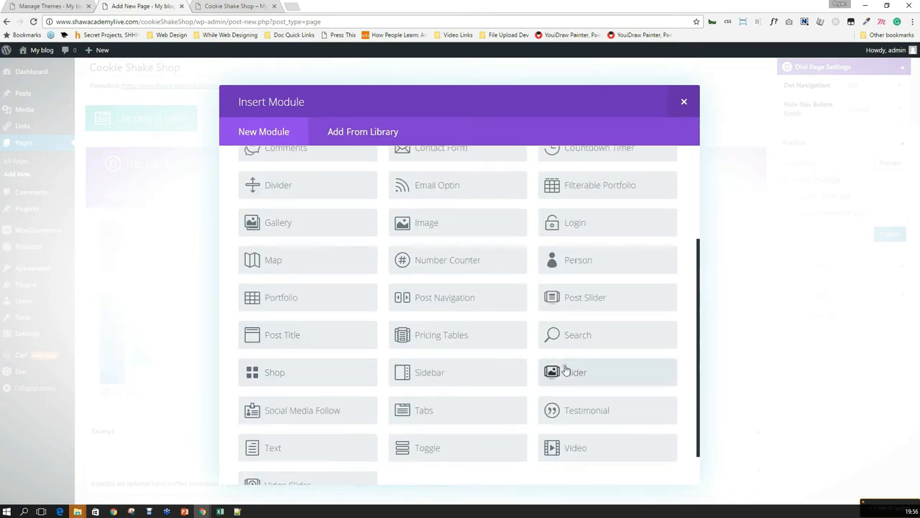
Find the Shop module, add it to the column, and save its settings.
key(ctrl+f)
text(sho)
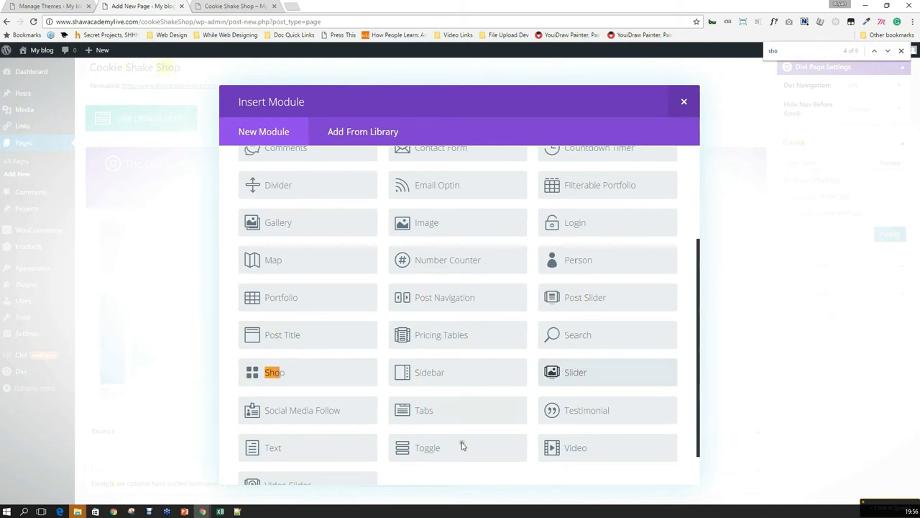
click(305, 366)
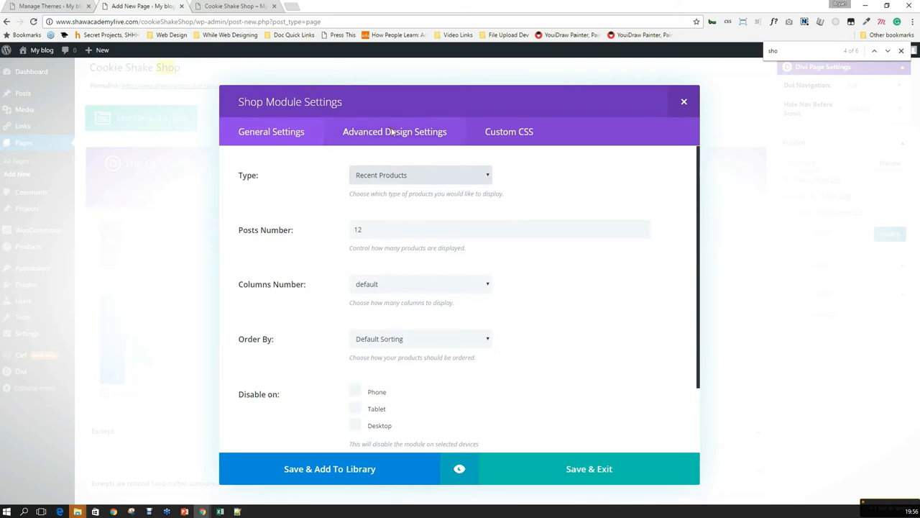
click(599, 469)
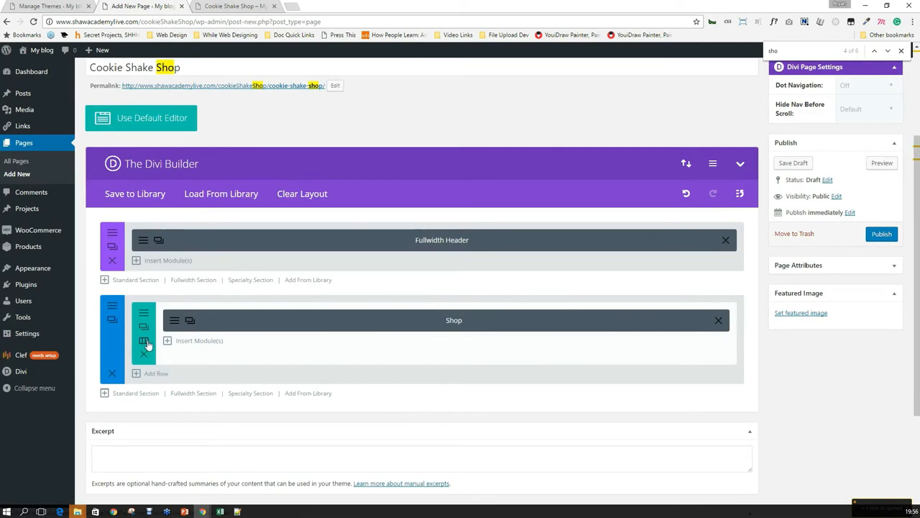
Change the Shop row to a 1/2 + 1/2 column layout.
click(143, 342)
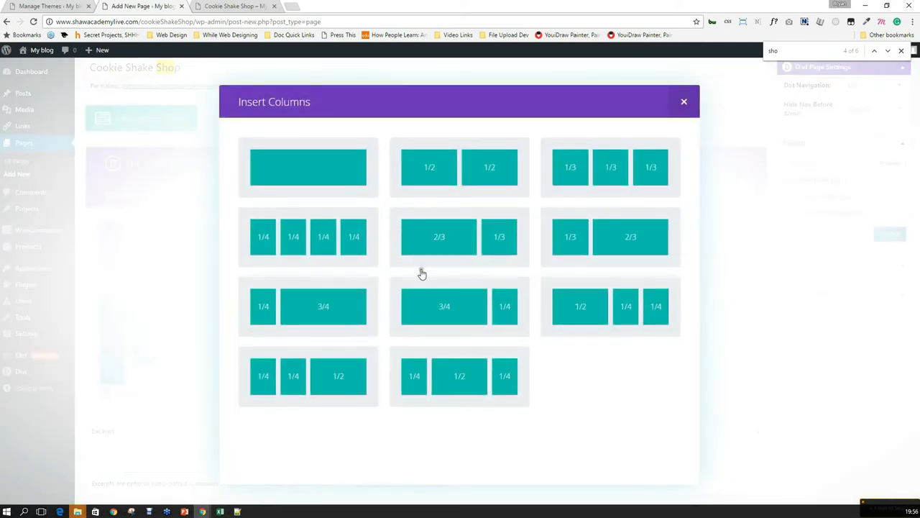
click(469, 181)
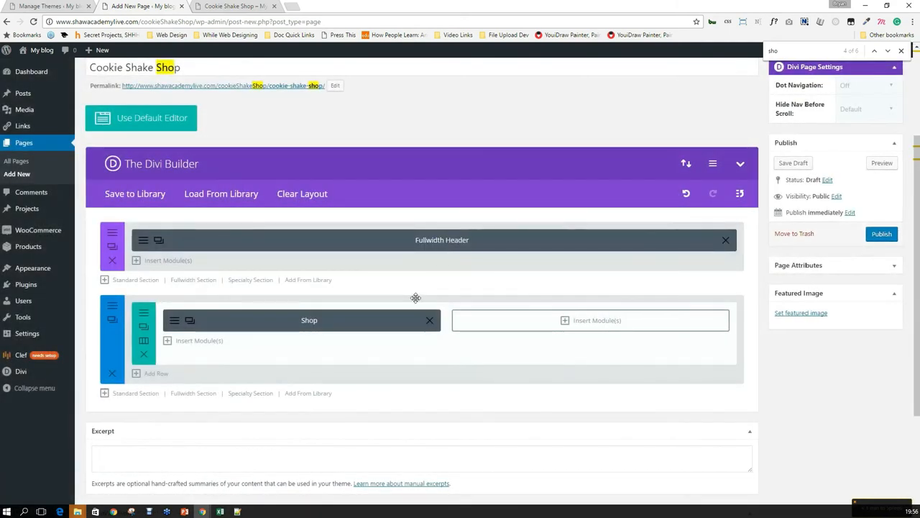
drag(323, 330, 348, 325)
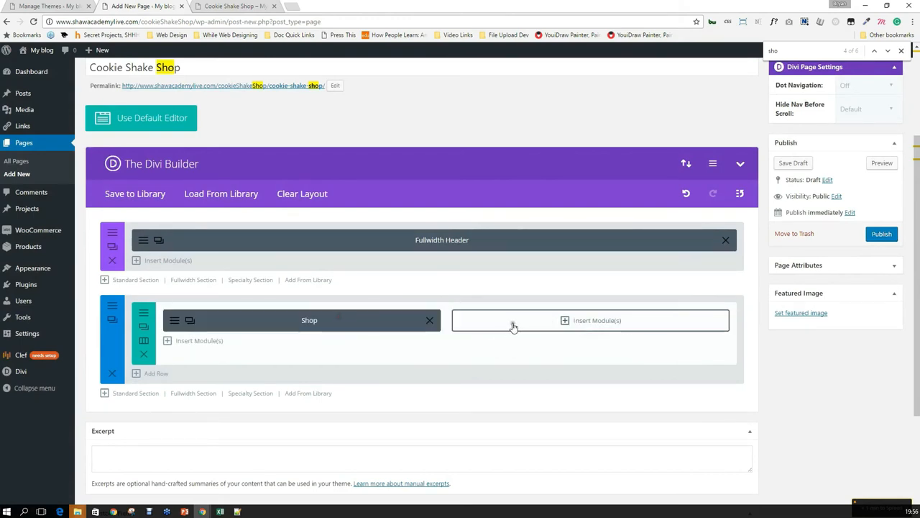
Add a Gallery module to the right column and drop five images into it.
click(639, 330)
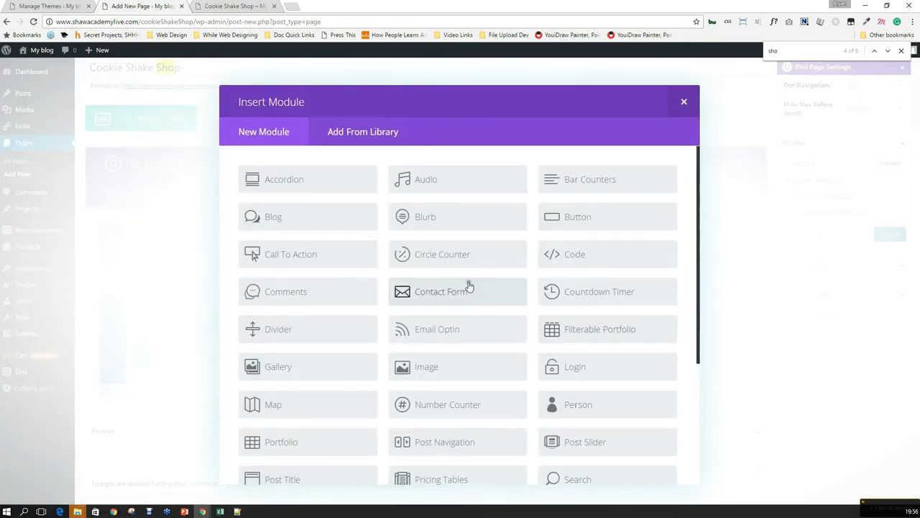
click(298, 371)
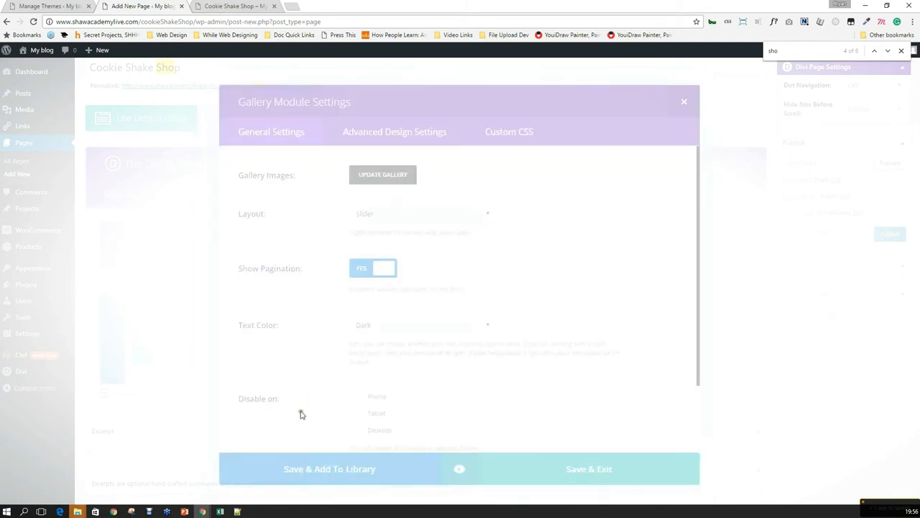
click(375, 174)
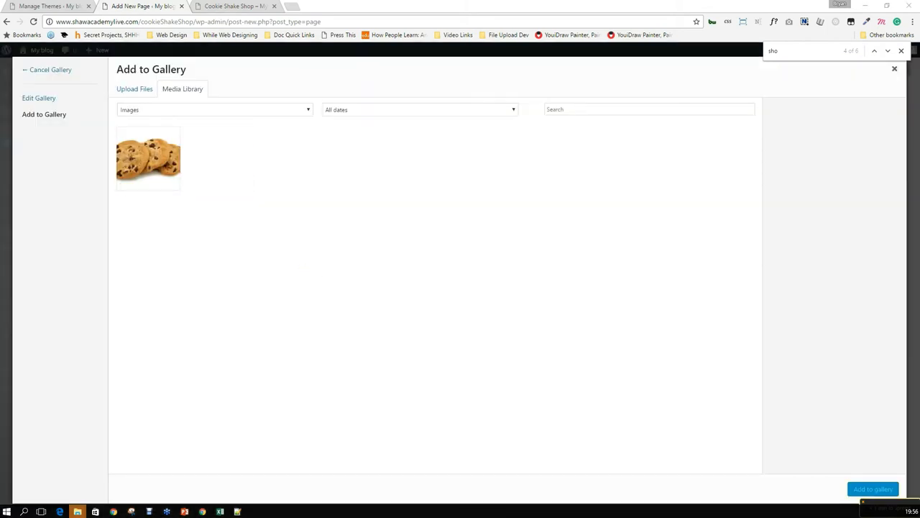
drag(281, 425, 355, 335)
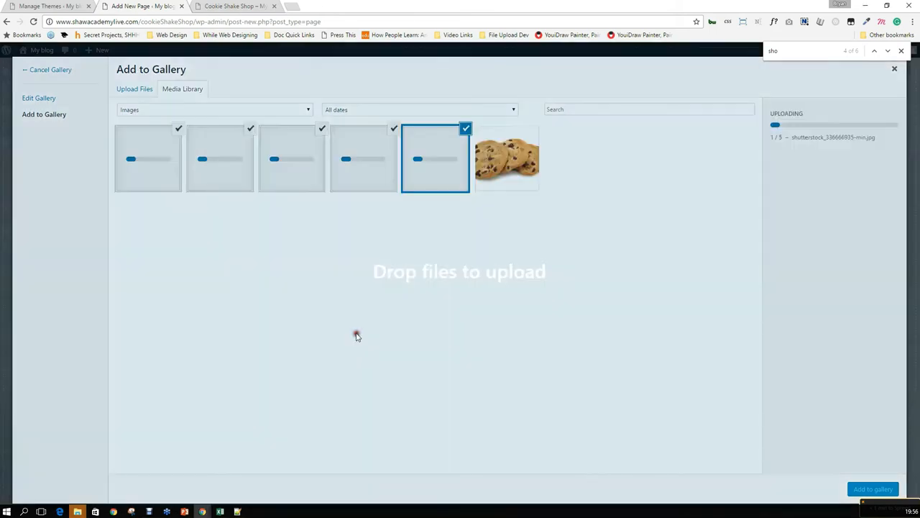
click(235, 8)
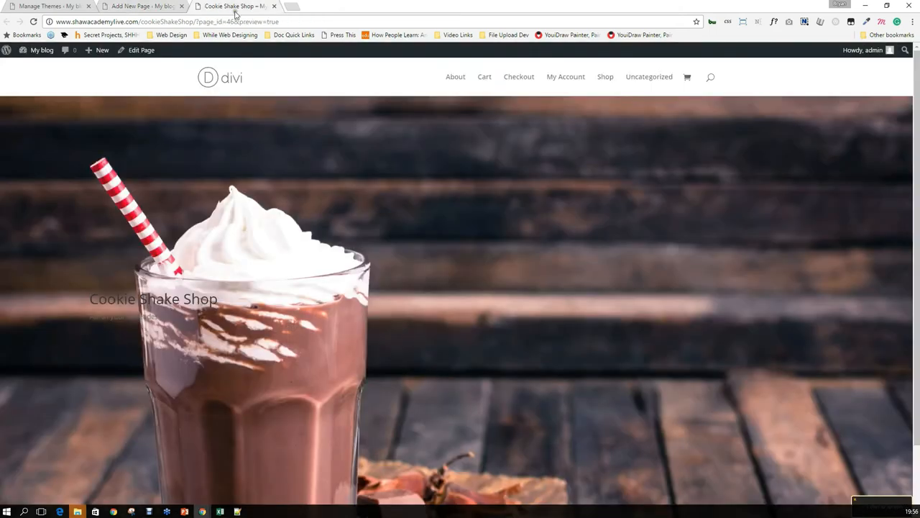
Open a new browser tab and enter 'migrate wordpress plugin' in the address bar.
click(287, 7)
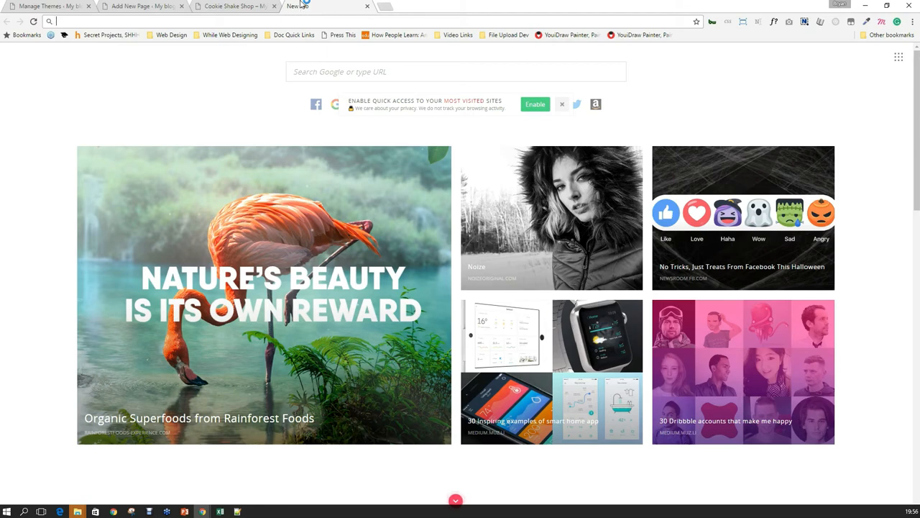
text(migrate wordpress plugin)
Open the All-in-One WP Migration, Duplicator and WPMU DEV results in new tabs, then close Google.
key(Return)
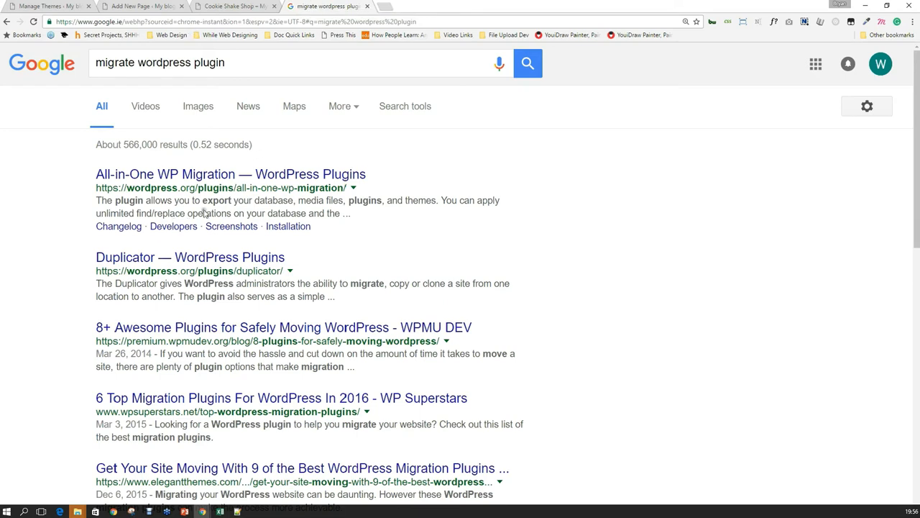
ctrl+click(263, 175)
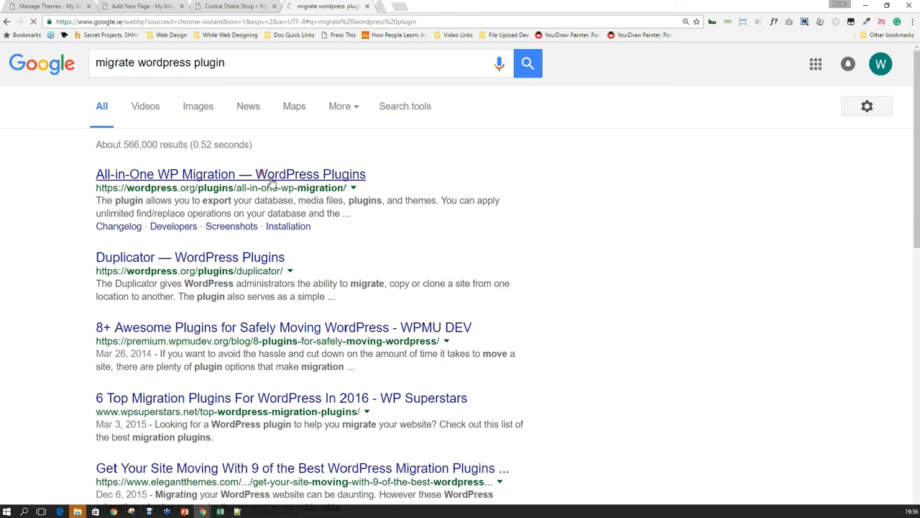
ctrl+click(234, 259)
ctrl+click(277, 328)
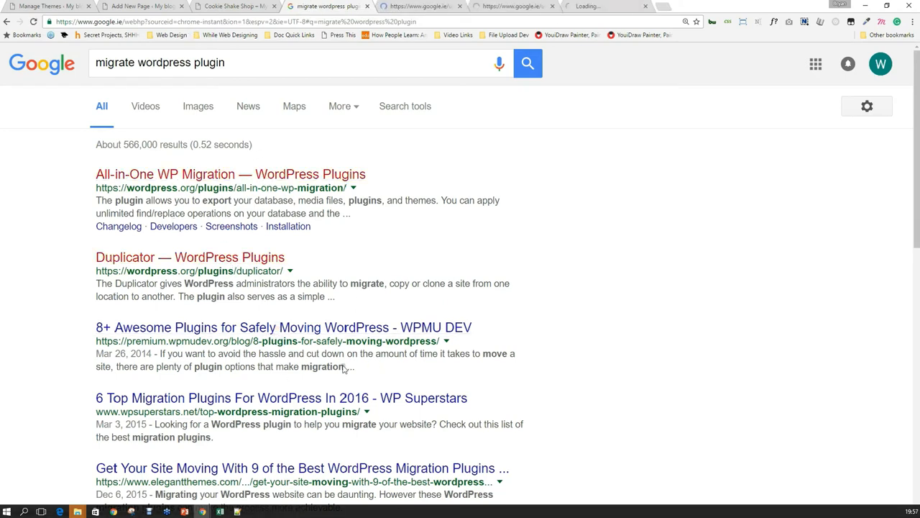
click(366, 7)
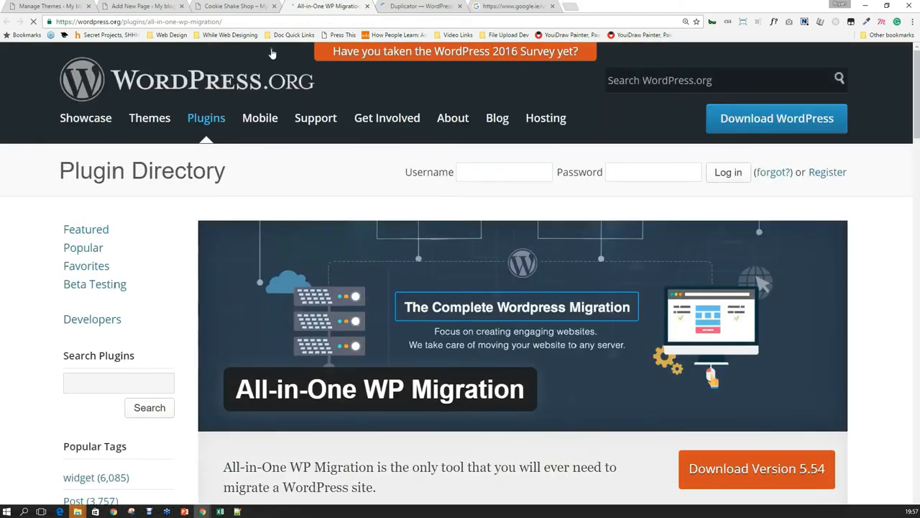
Compare the All-in-One WP Migration and Duplicator plugin pages at normal zoom.
scroll(292, 208, down, 1)
key(ctrl+plus)
key(ctrl+plus)
key(ctrl+plus)
key(ctrl+minus)
key(ctrl+minus)
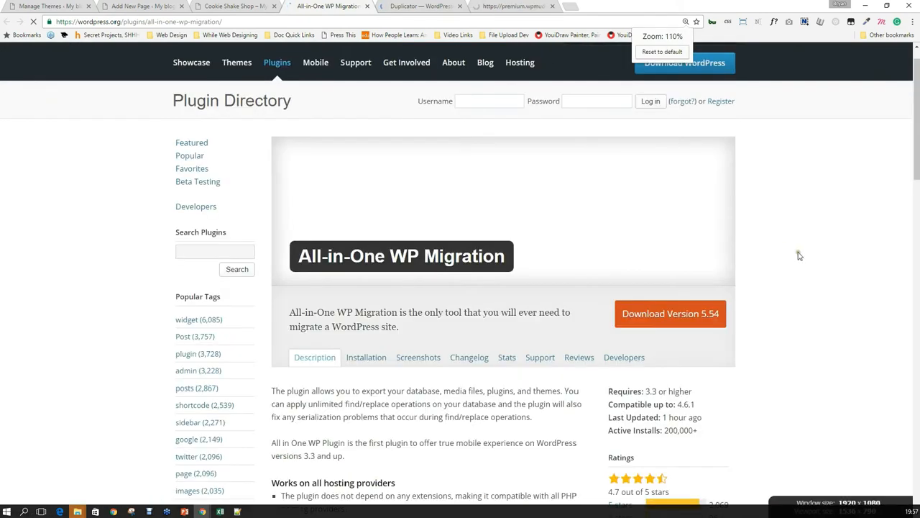
key(ctrl+minus)
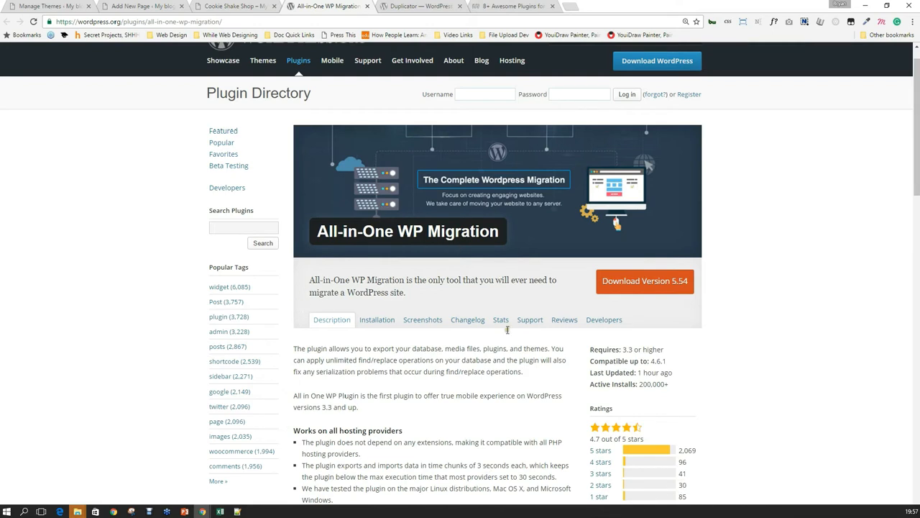
scroll(510, 369, down, 1)
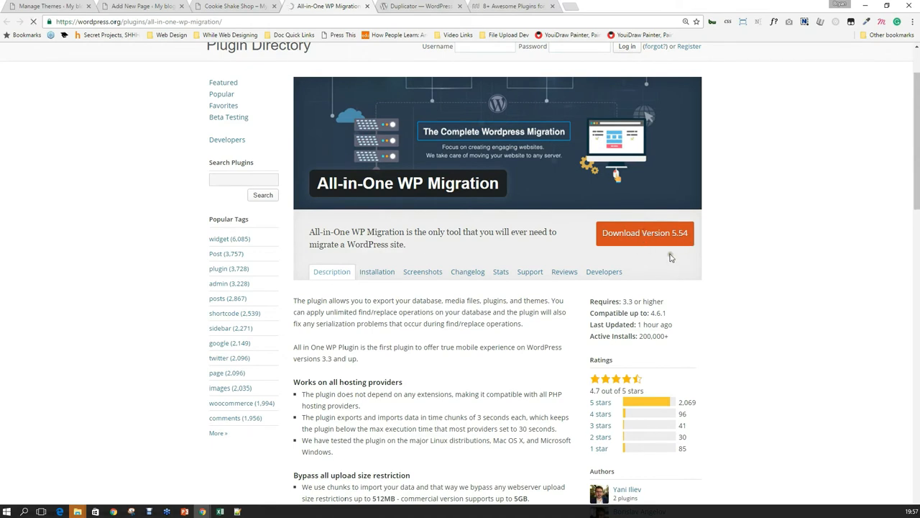
click(419, 7)
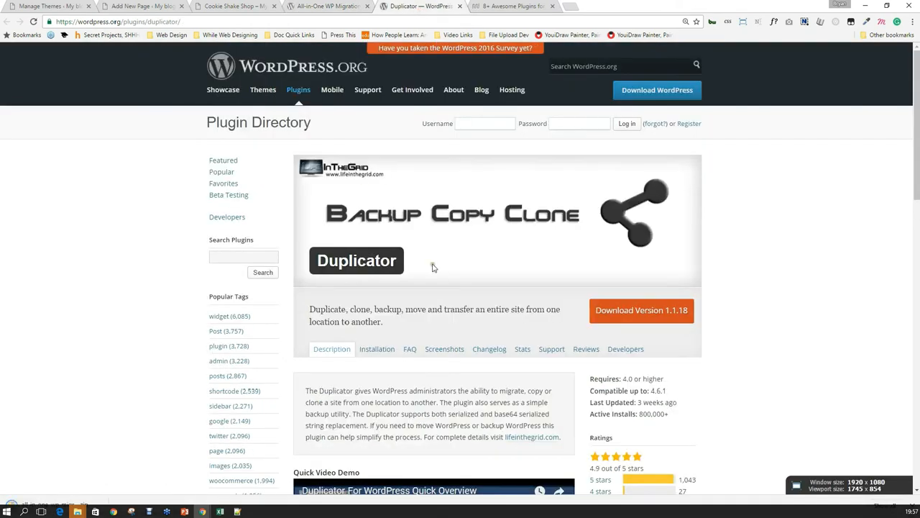
scroll(455, 278, down, 2)
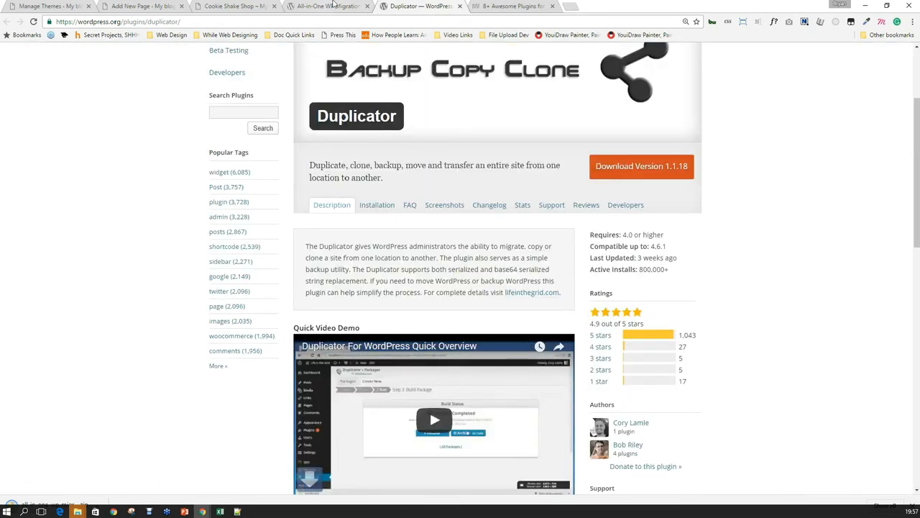
key(ctrl+shift+Tab)
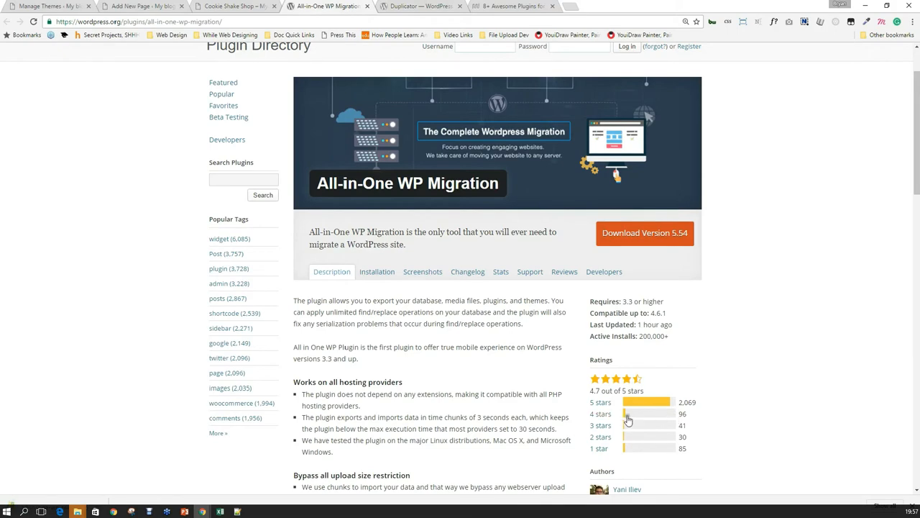
scroll(532, 377, down, 1)
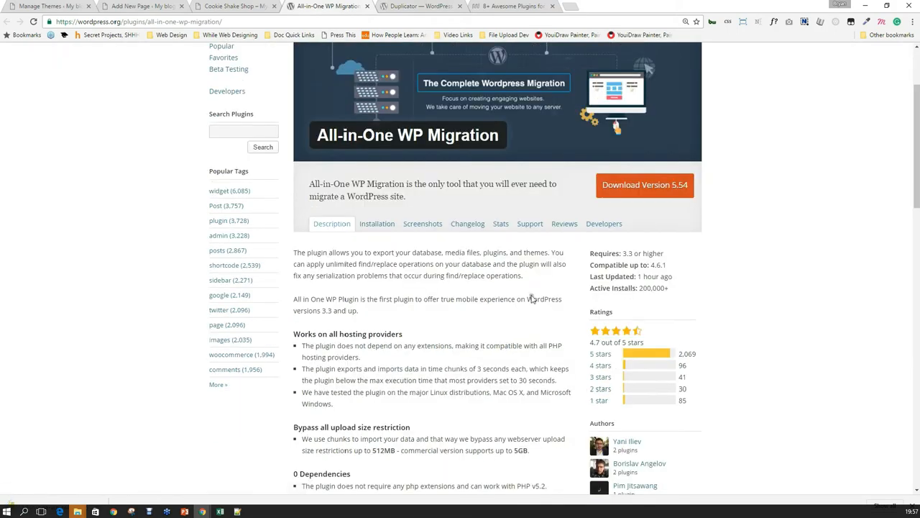
click(431, 6)
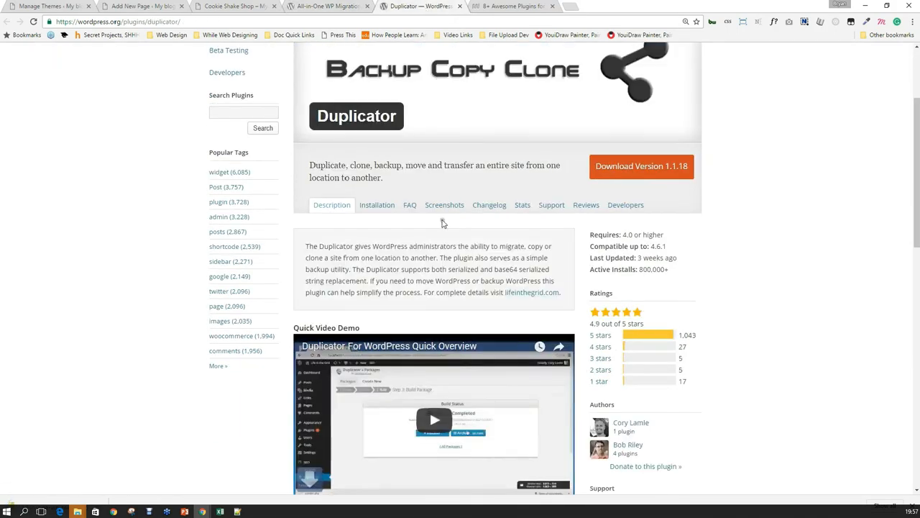
scroll(443, 223, down, 2)
Read the WPMU DEV migration plugins article to its end after dismissing its signup popup.
click(494, 5)
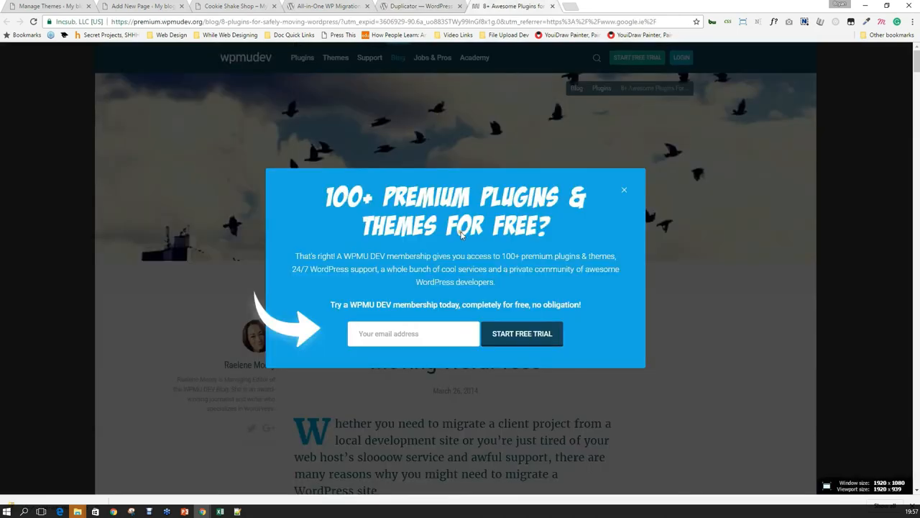
click(624, 190)
scroll(647, 295, down, 10)
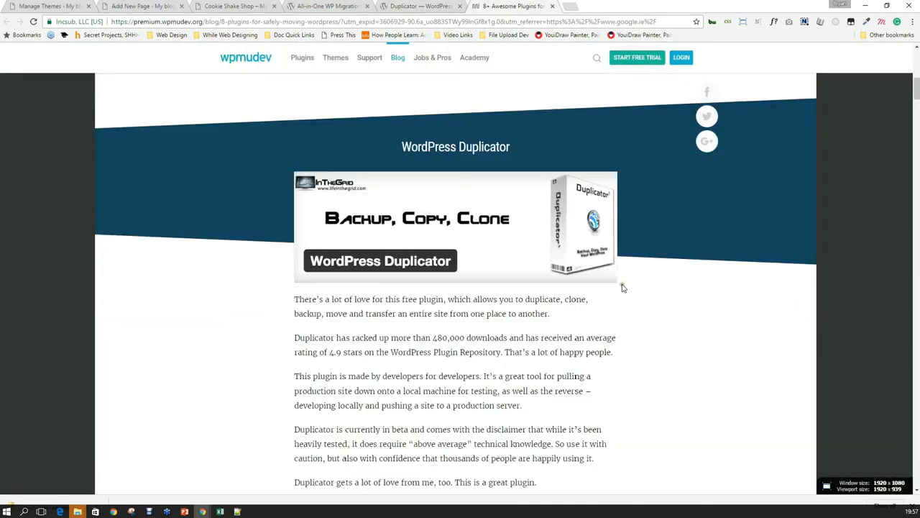
scroll(624, 288, down, 20)
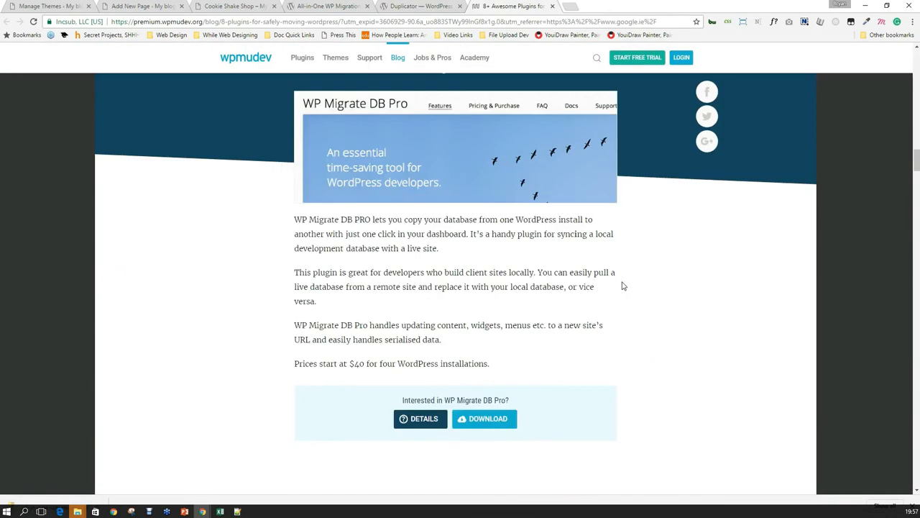
scroll(623, 286, down, 15)
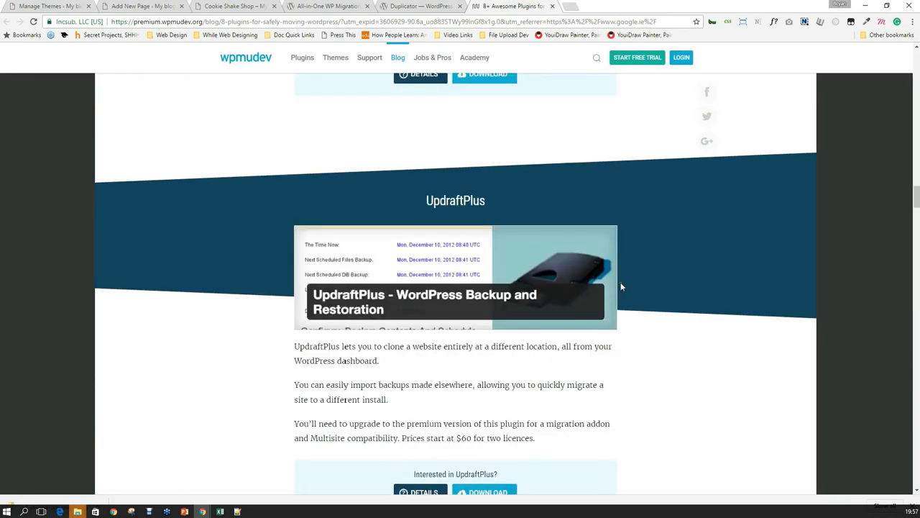
scroll(621, 286, down, 5)
scroll(619, 281, down, 5)
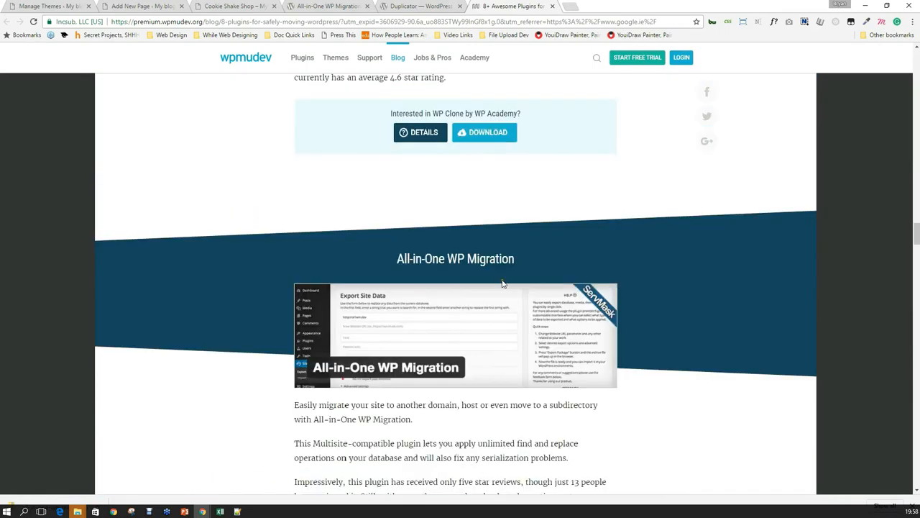
scroll(263, 288, down, 5)
scroll(258, 201, down, 5)
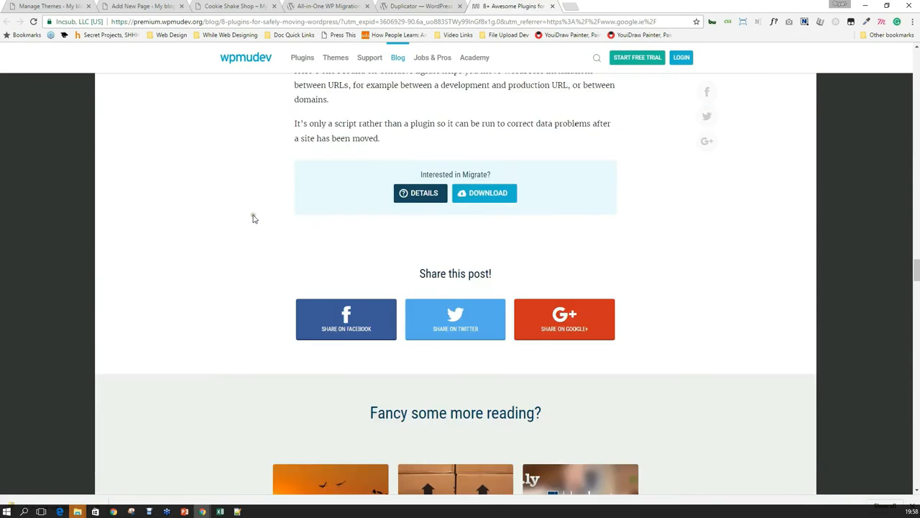
click(157, 5)
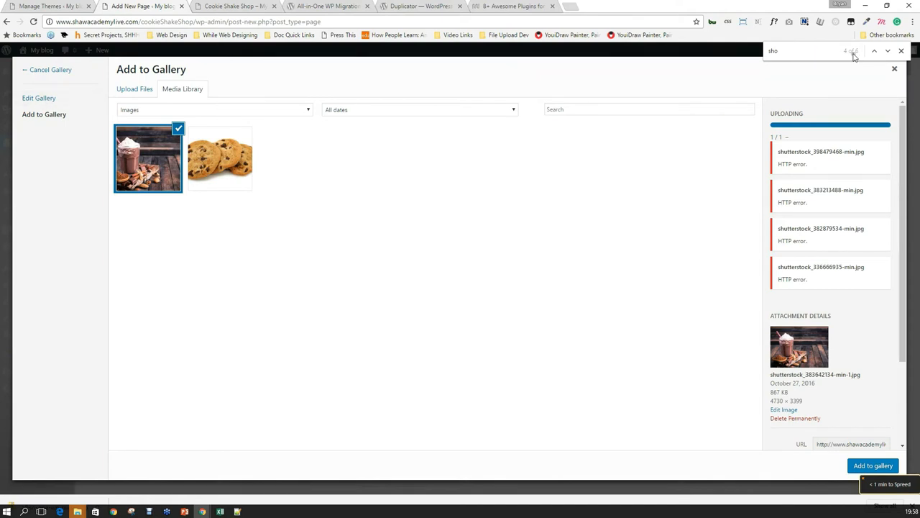
Add cookies.jpg to the gallery, update it, and save the Gallery module.
click(198, 156)
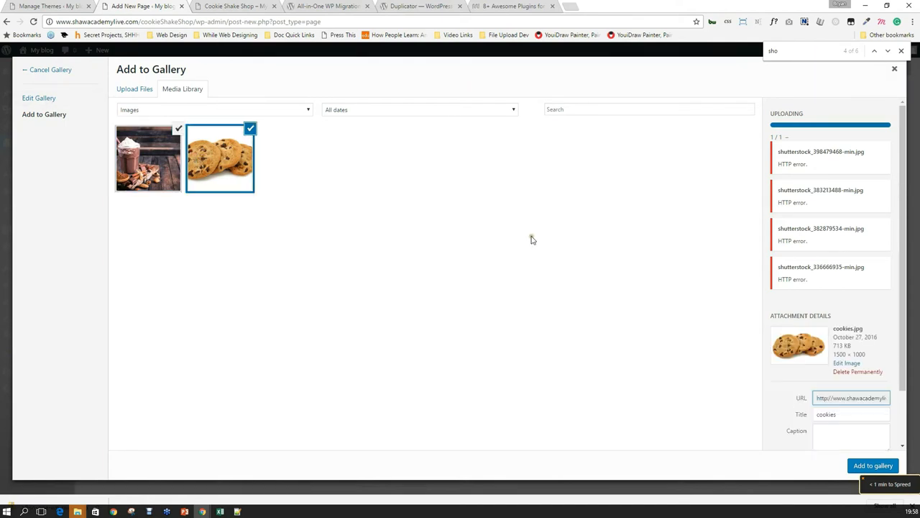
click(859, 467)
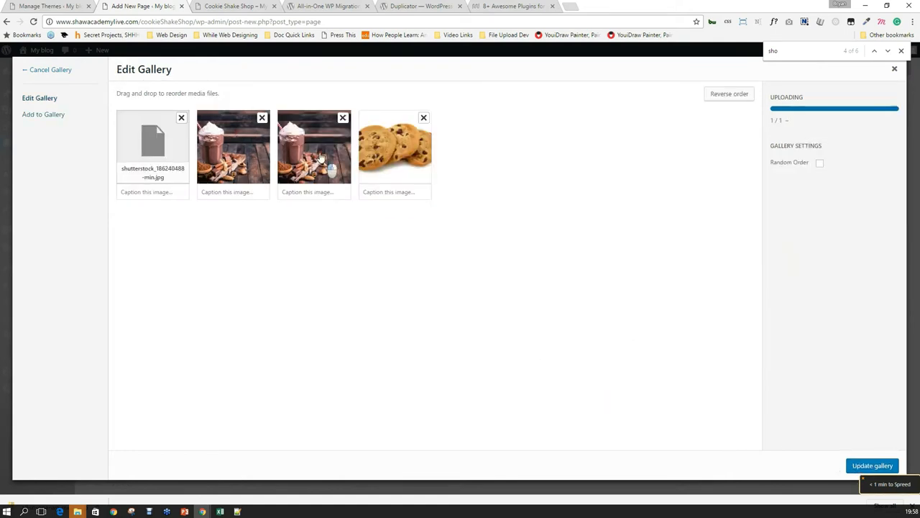
click(869, 463)
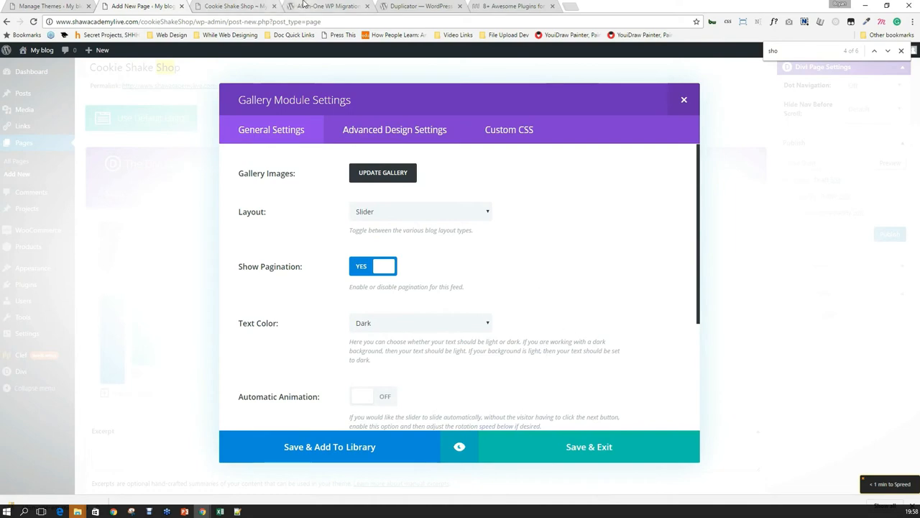
click(536, 449)
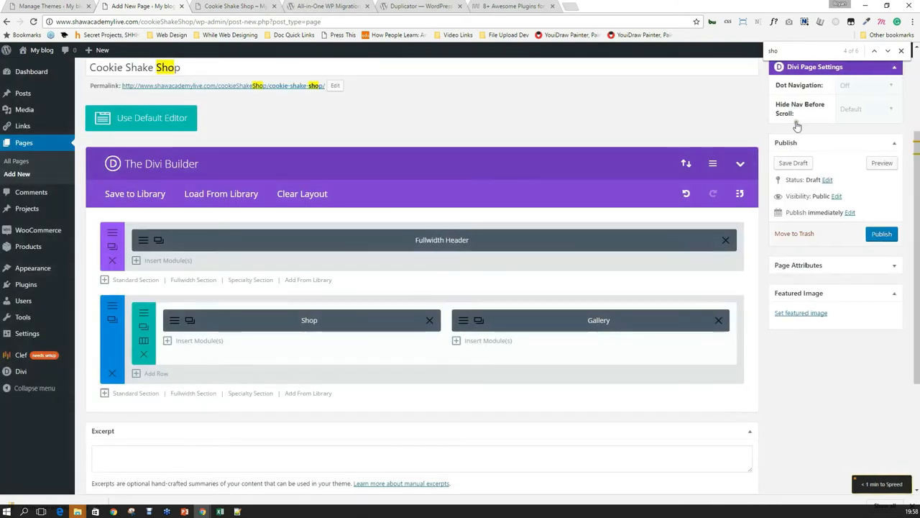
Scroll through the Cookie Shake Shop preview showing the on-sale cookies product and gallery slider.
click(221, 5)
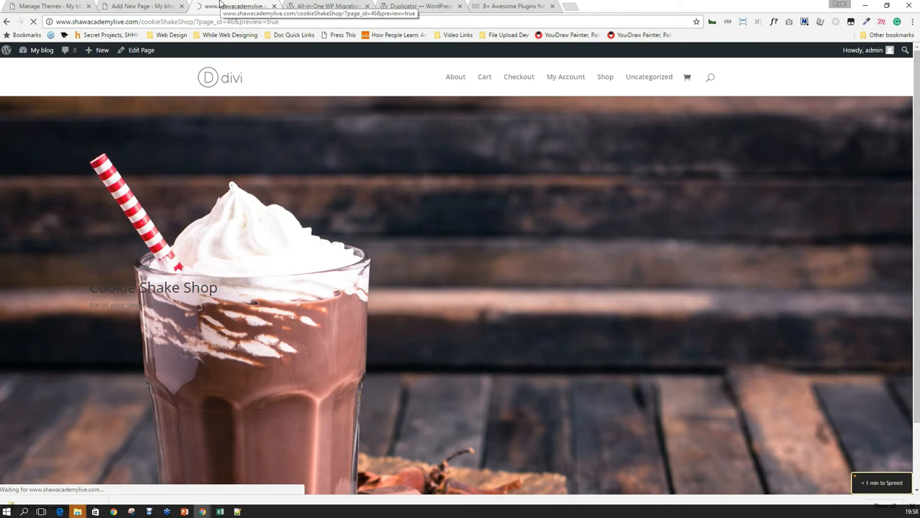
scroll(353, 316, down, 4)
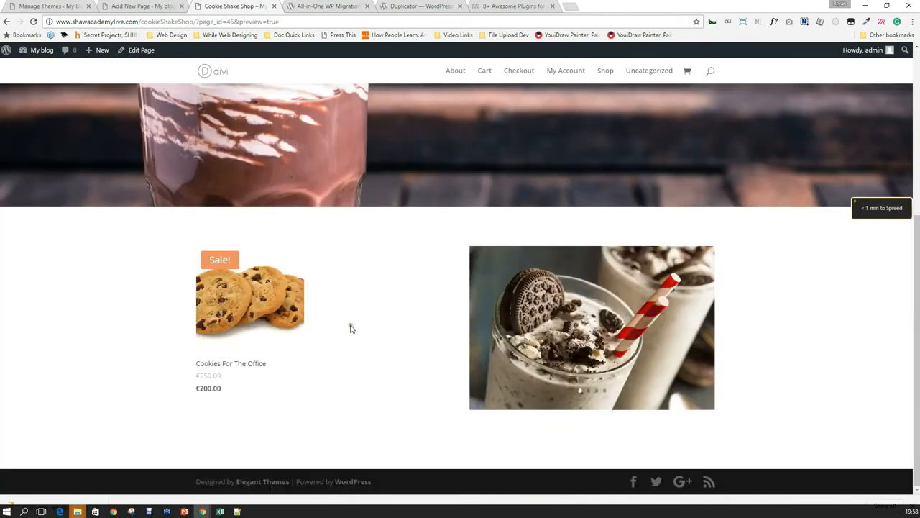
scroll(351, 327, up, 4)
scroll(405, 376, down, 2)
middle_click(410, 403)
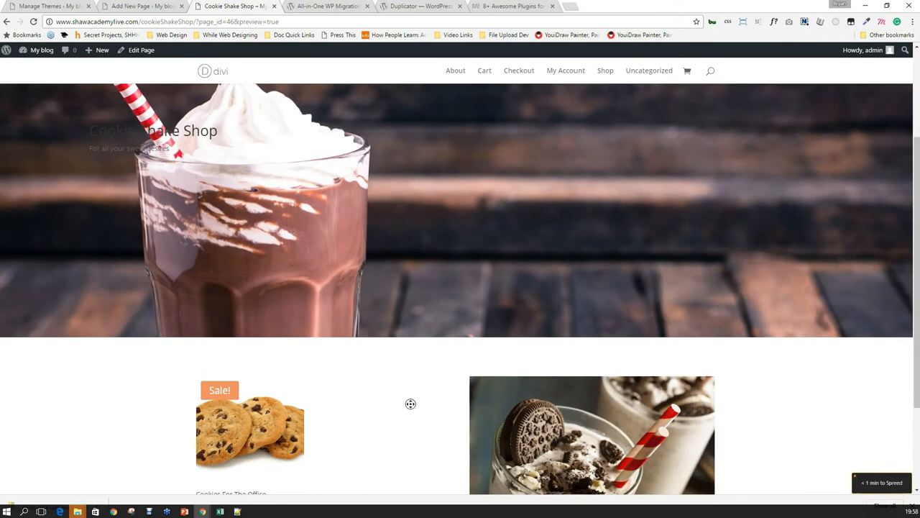
scroll(410, 403, up, 2)
scroll(418, 419, down, 1)
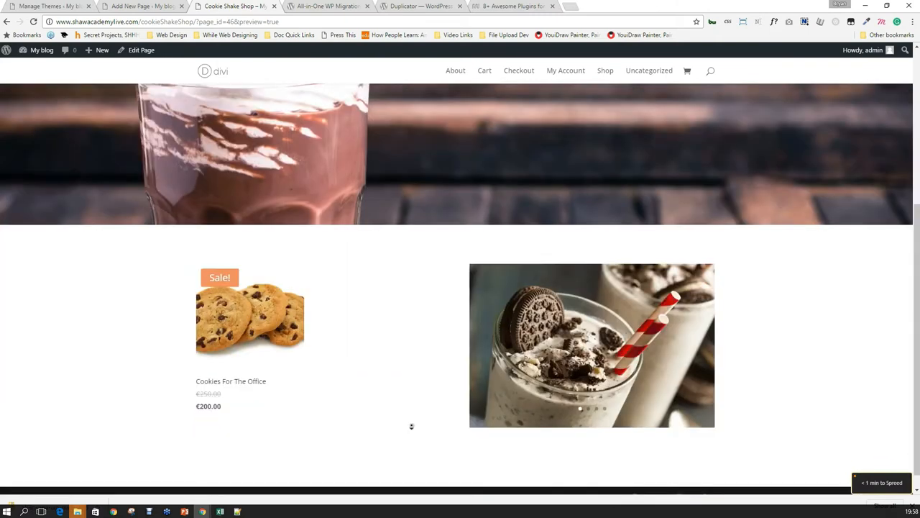
middle_click(407, 424)
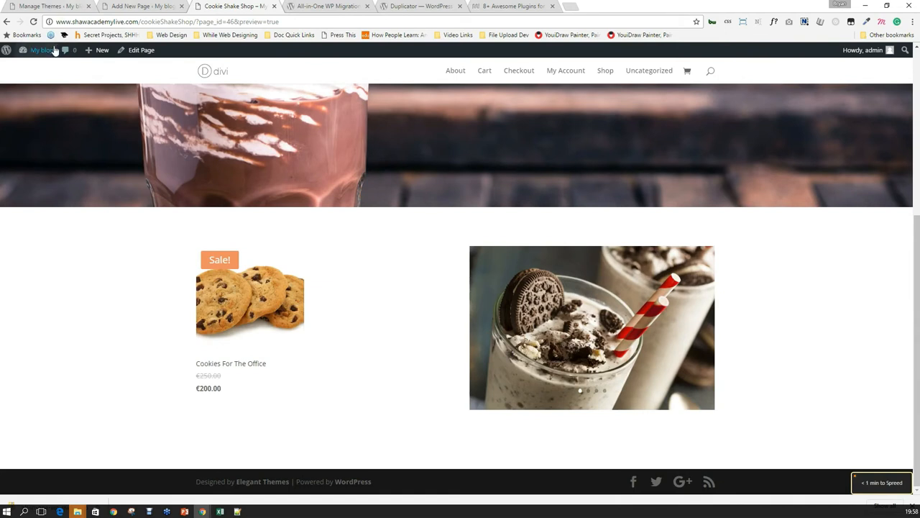
mouse_move(46, 49)
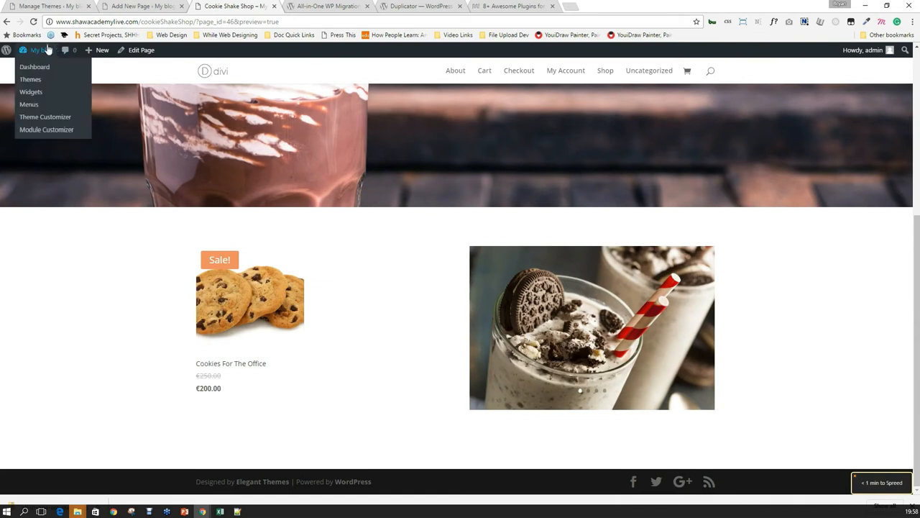
In the Customizer, check the tagline under Site Identity, then move to General Settings > Layout Settings.
click(58, 117)
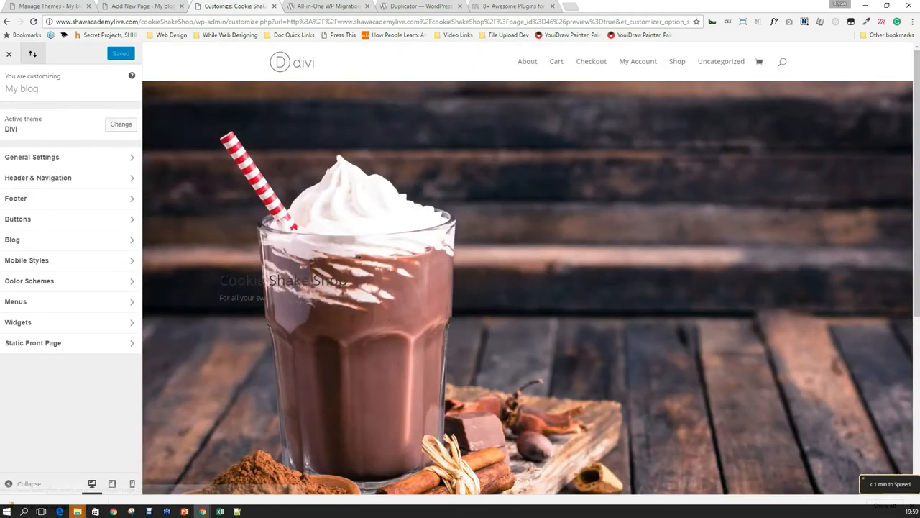
click(100, 158)
click(90, 119)
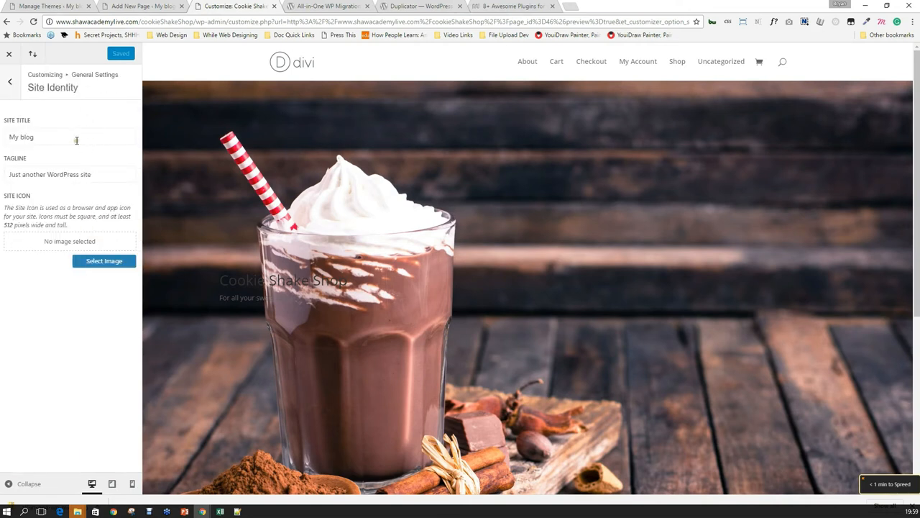
double_click(74, 176)
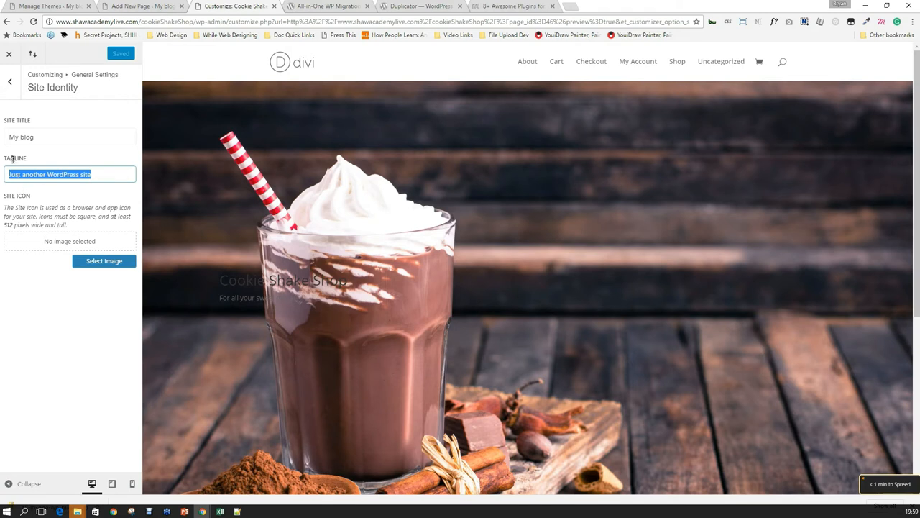
click(10, 81)
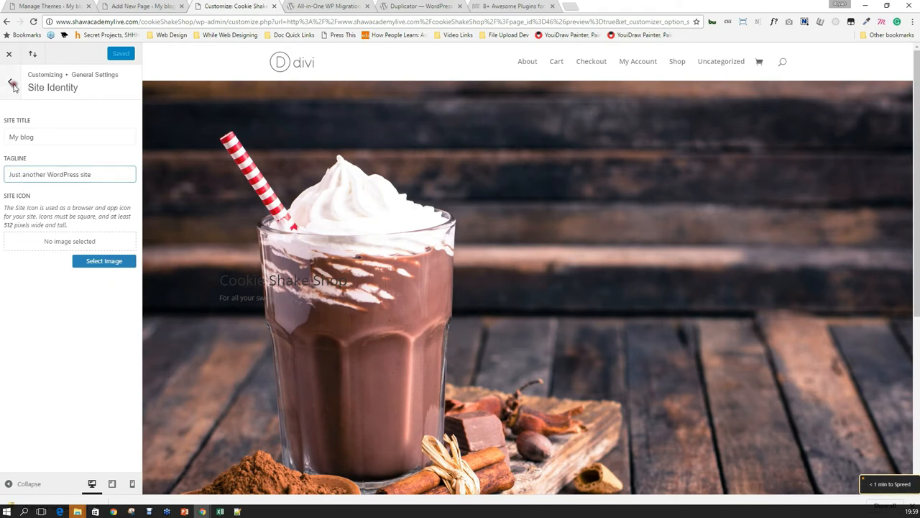
click(45, 137)
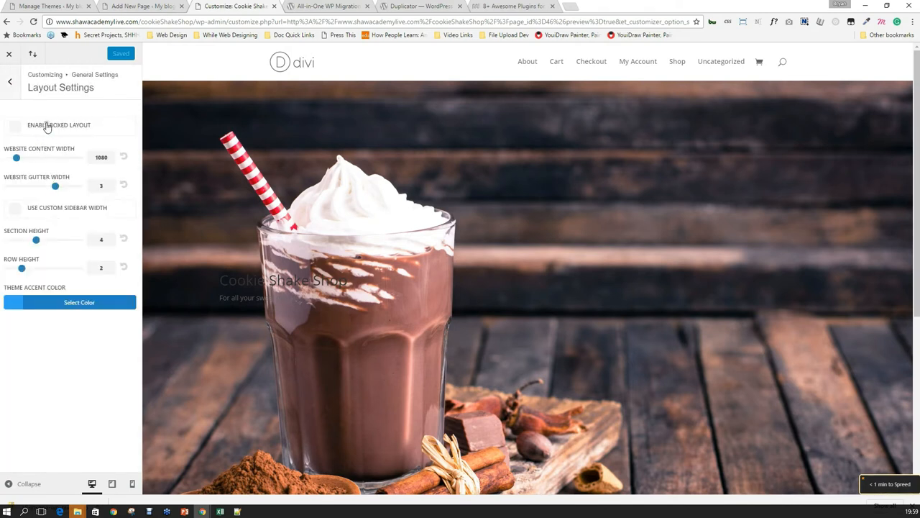
Enable the boxed layout and widen the website content to 1920.
click(45, 124)
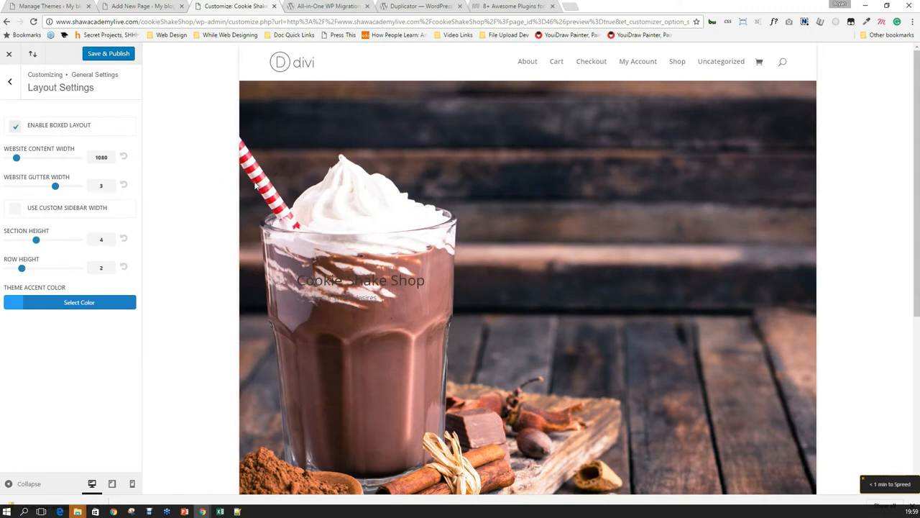
scroll(254, 186, down, 8)
scroll(255, 187, up, 8)
drag(16, 158, 80, 158)
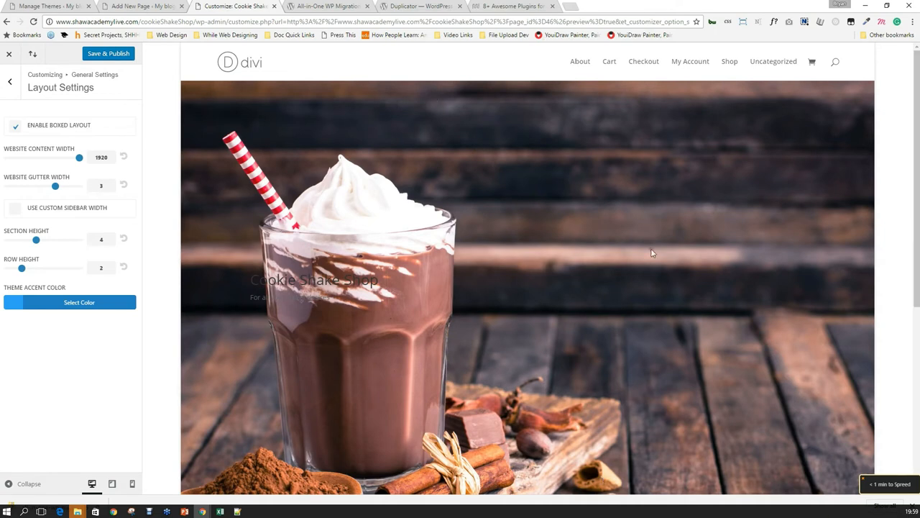
Set the theme accent colour to red #dd3333.
scroll(649, 251, down, 5)
scroll(647, 251, up, 4)
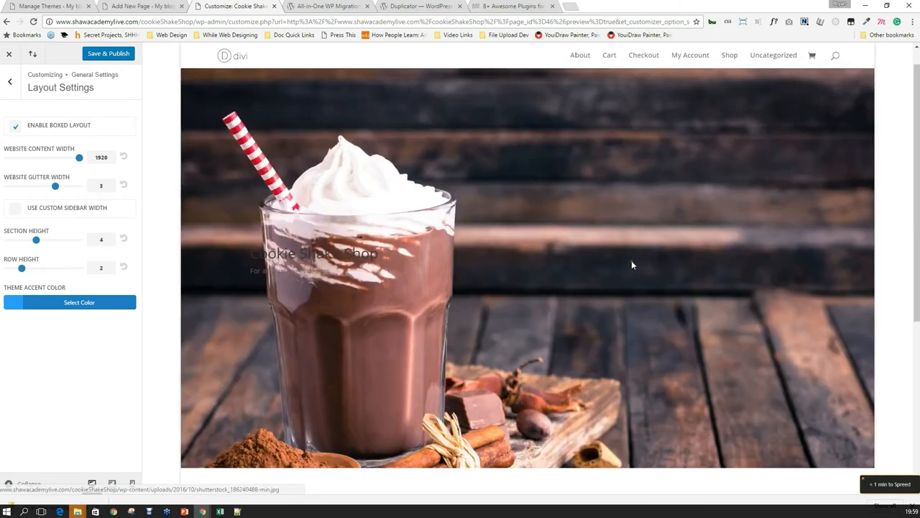
scroll(631, 265, down, 1)
scroll(626, 265, up, 2)
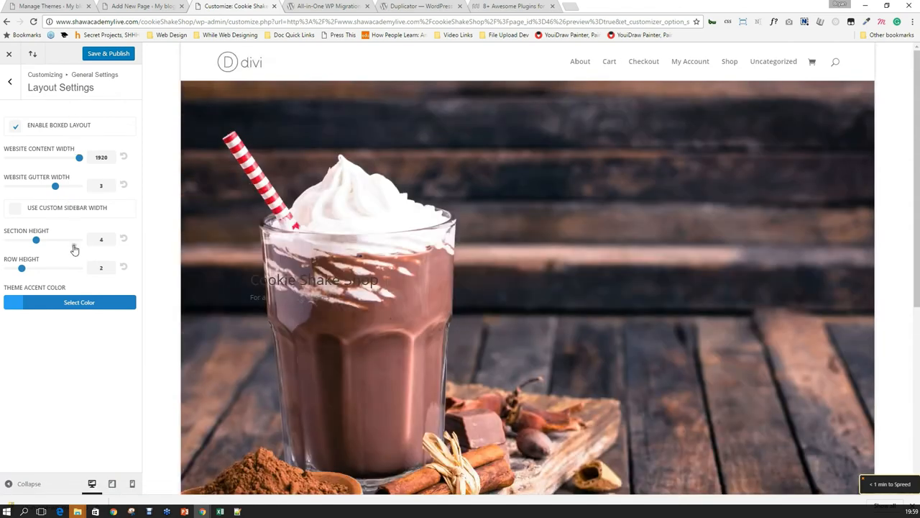
click(68, 306)
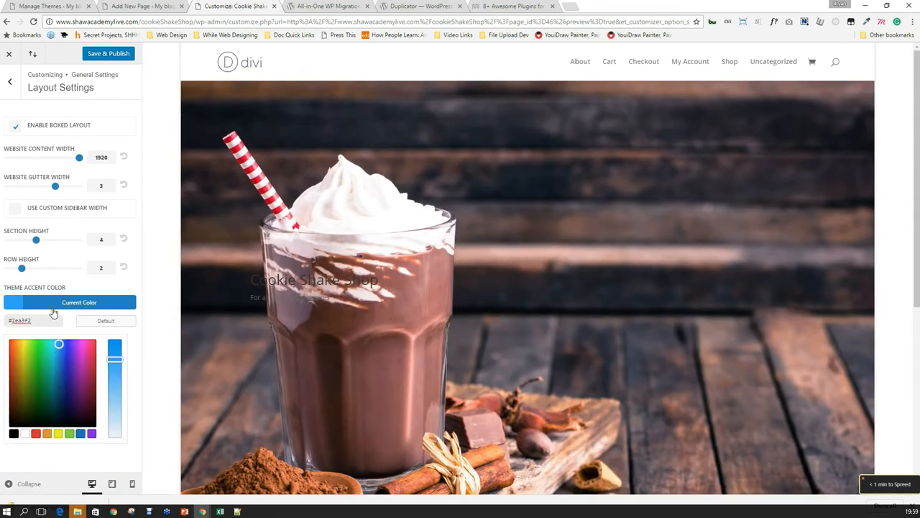
click(35, 434)
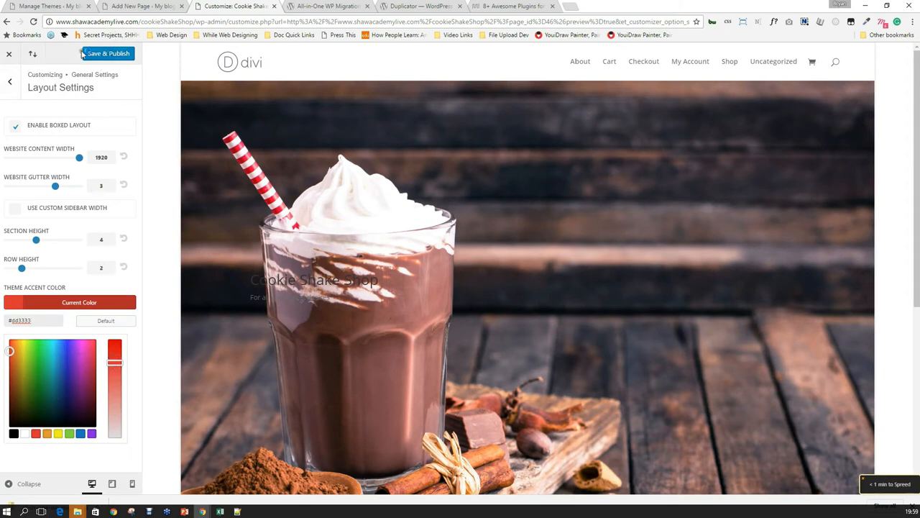
click(11, 82)
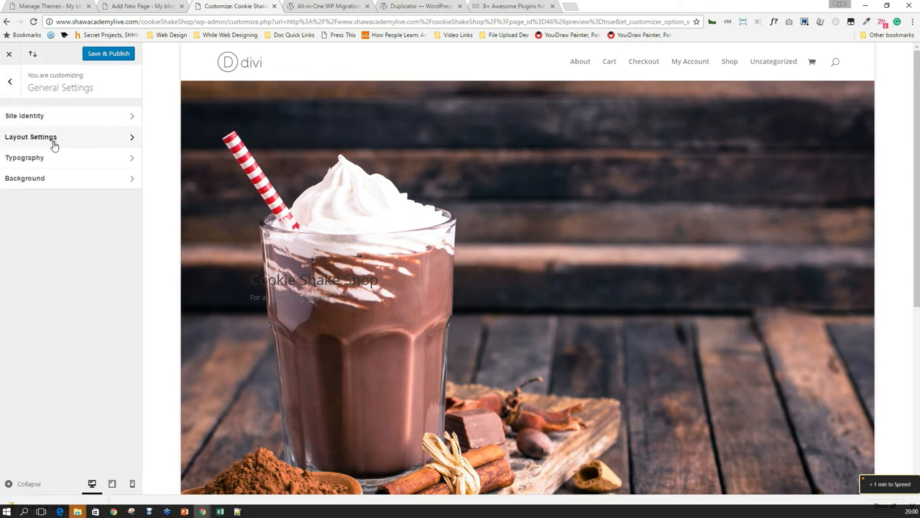
In Typography, set the header font to Chewy.
click(53, 158)
scroll(225, 235, down, 5)
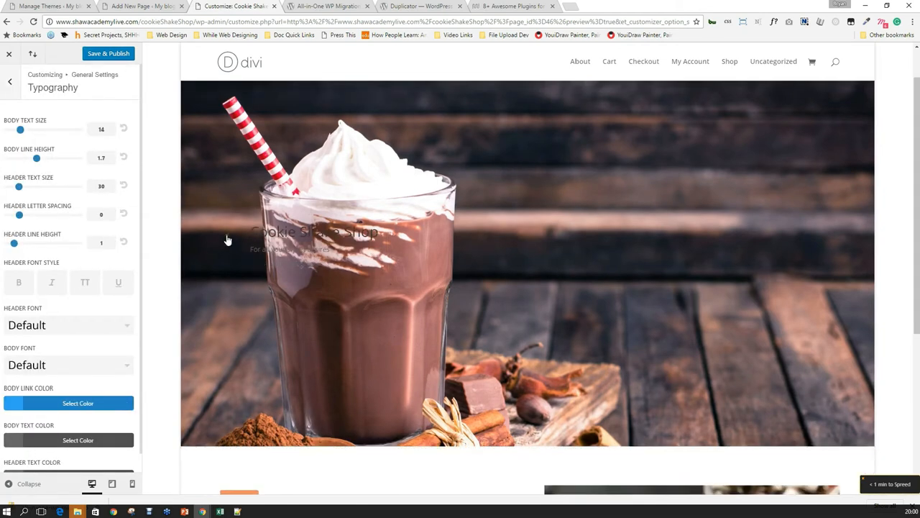
scroll(216, 267, up, 5)
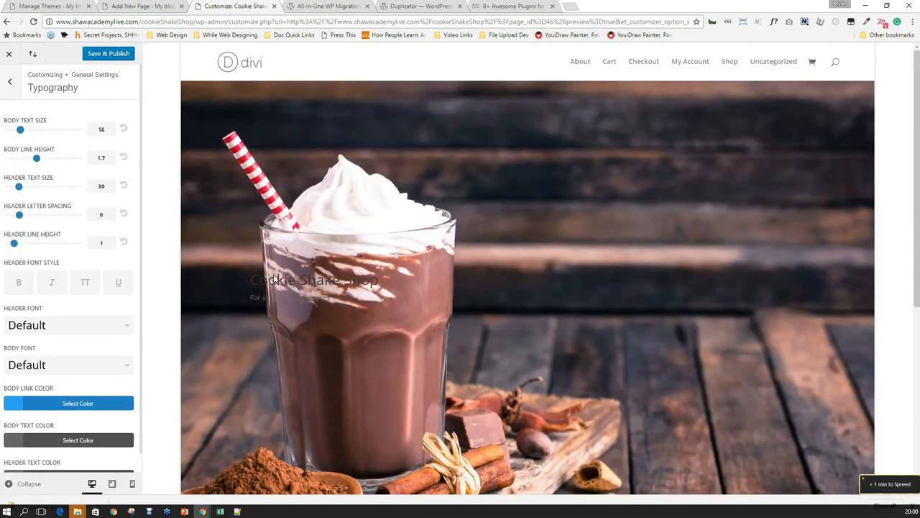
scroll(276, 279, down, 1)
drag(258, 230, 402, 236)
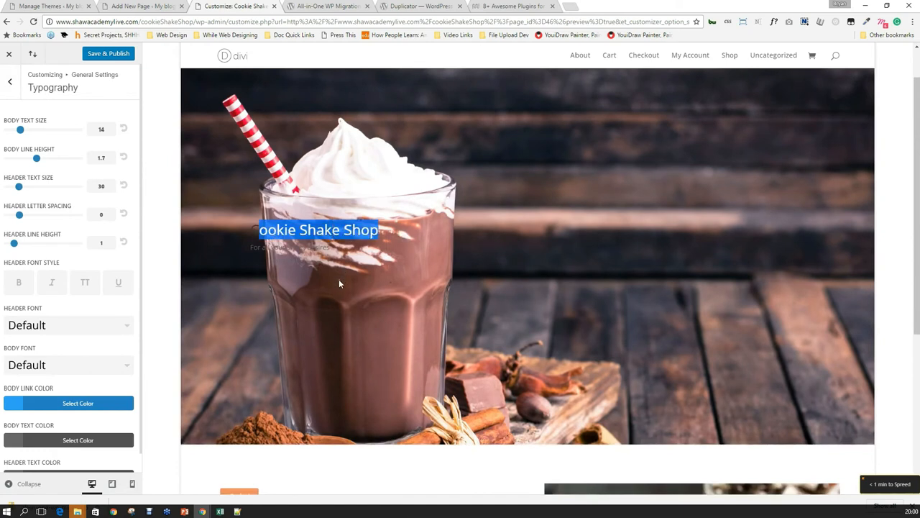
click(29, 328)
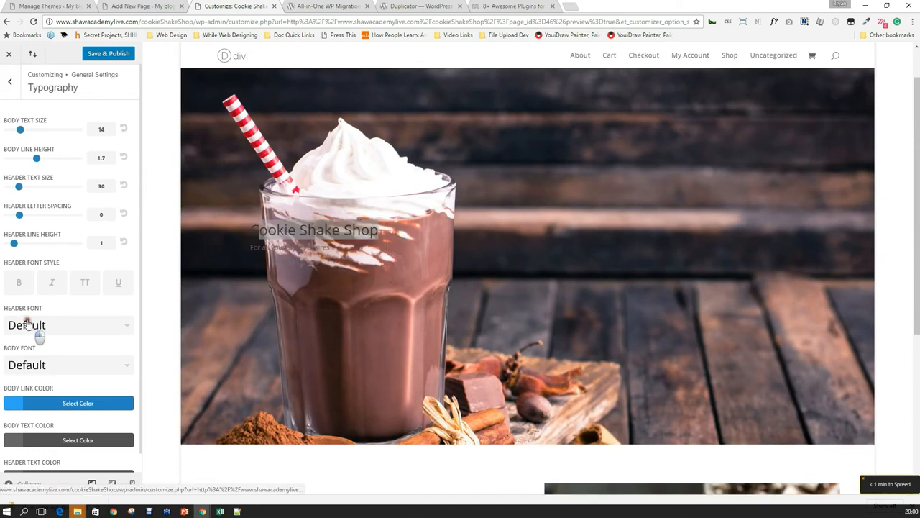
scroll(85, 391, down, 1)
scroll(75, 392, down, 2)
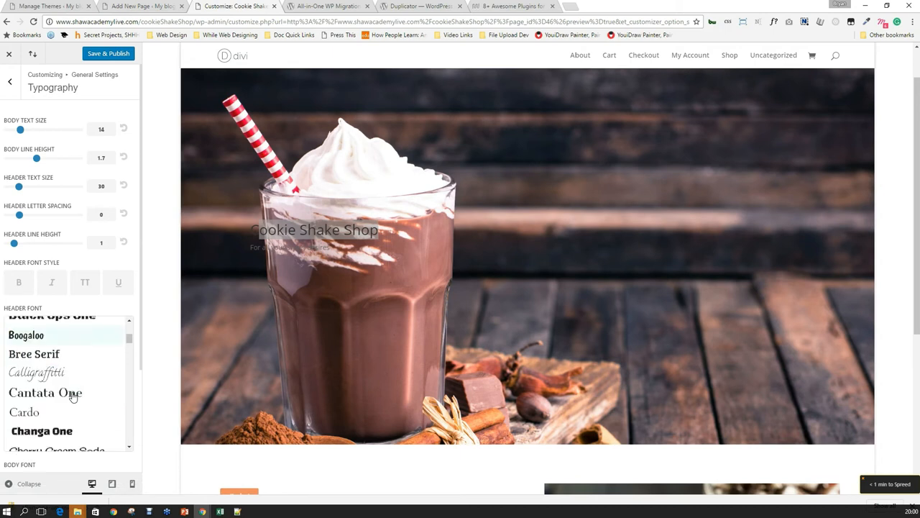
scroll(72, 395, down, 2)
click(37, 375)
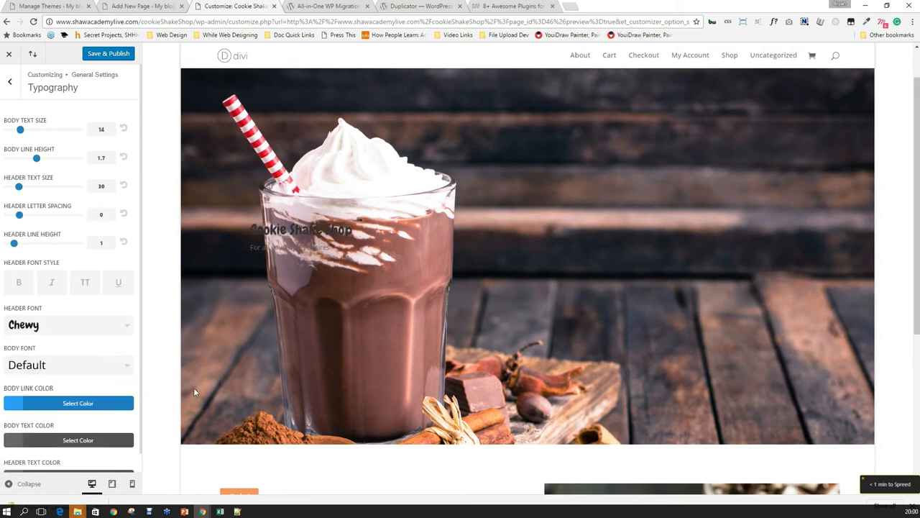
Set the body font to Bree Serif after briefly trying Bevan.
click(52, 365)
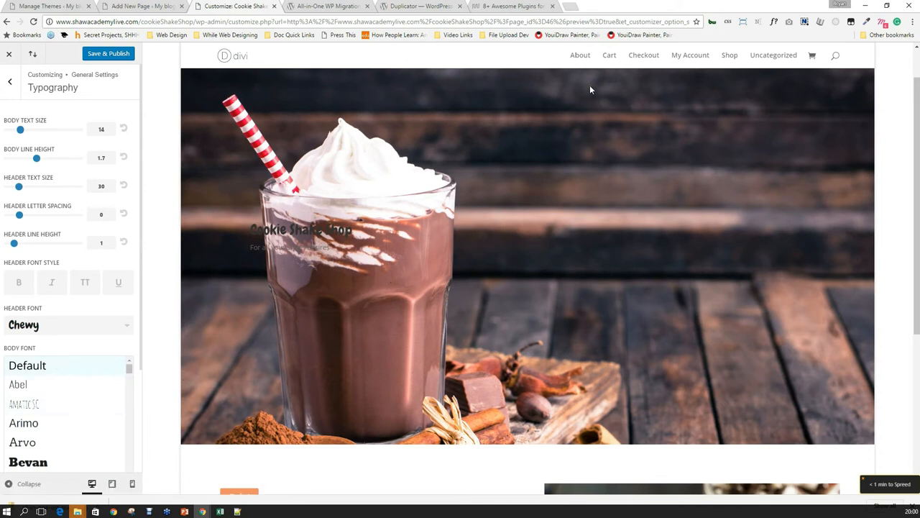
scroll(93, 396, down, 1)
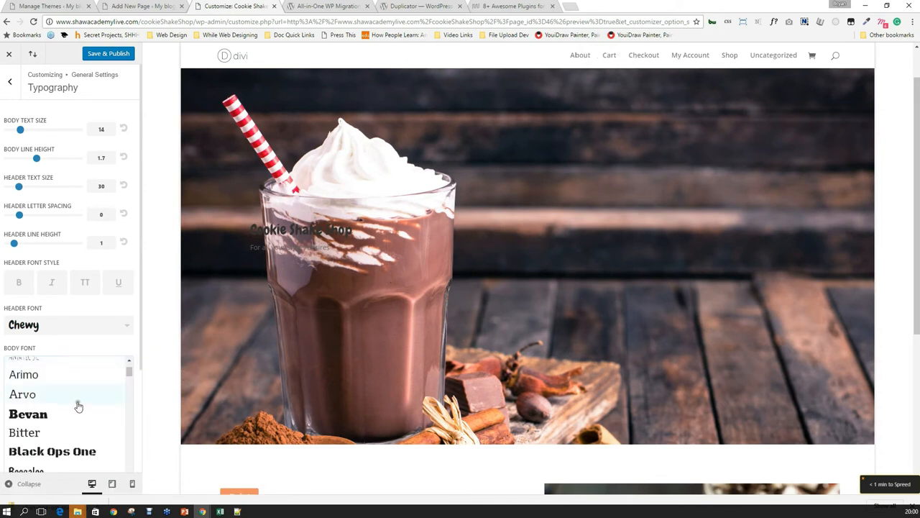
click(51, 415)
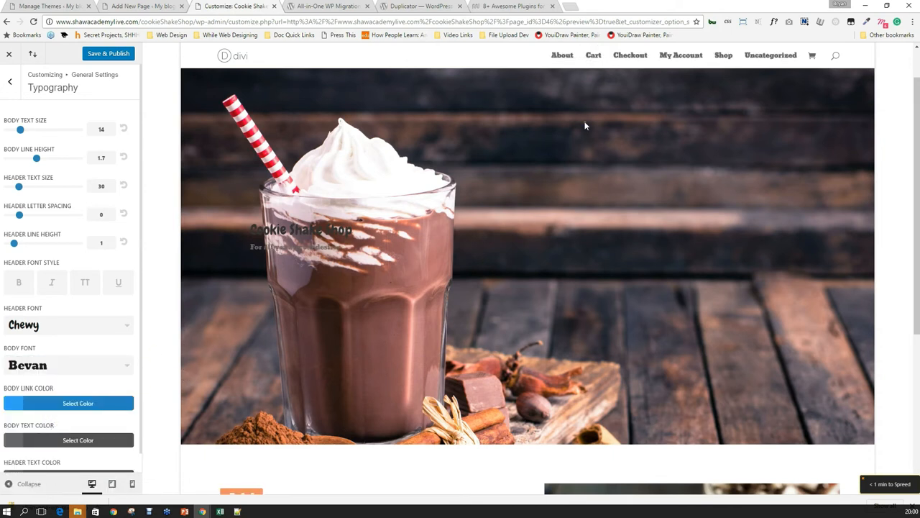
click(69, 372)
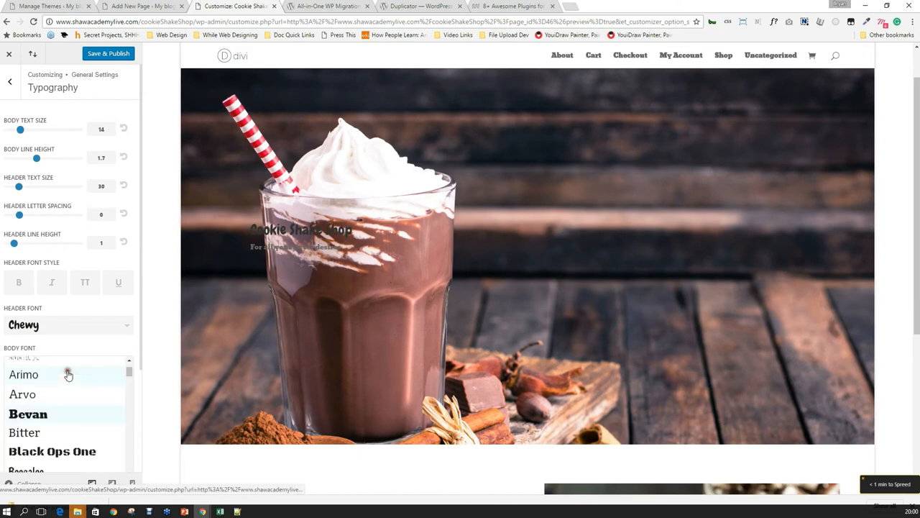
scroll(58, 413, down, 1)
click(58, 442)
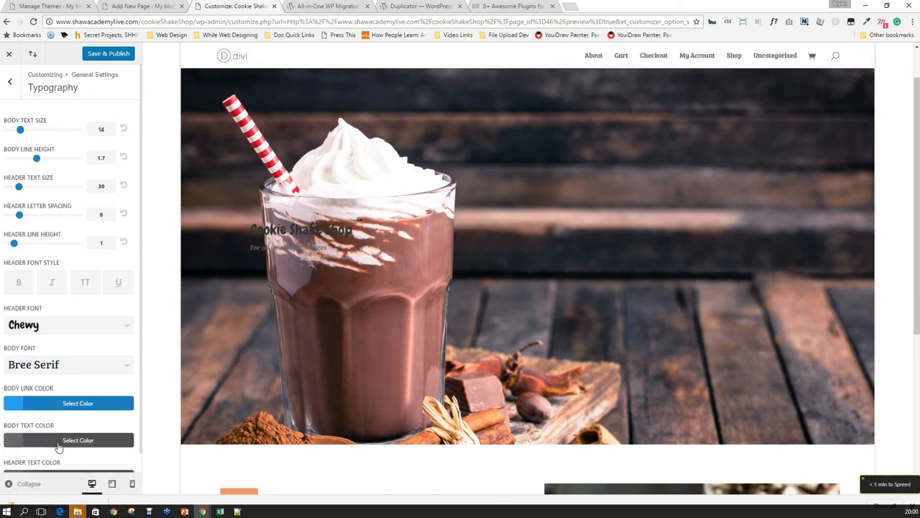
Set the header text size to 36.
scroll(508, 323, down, 4)
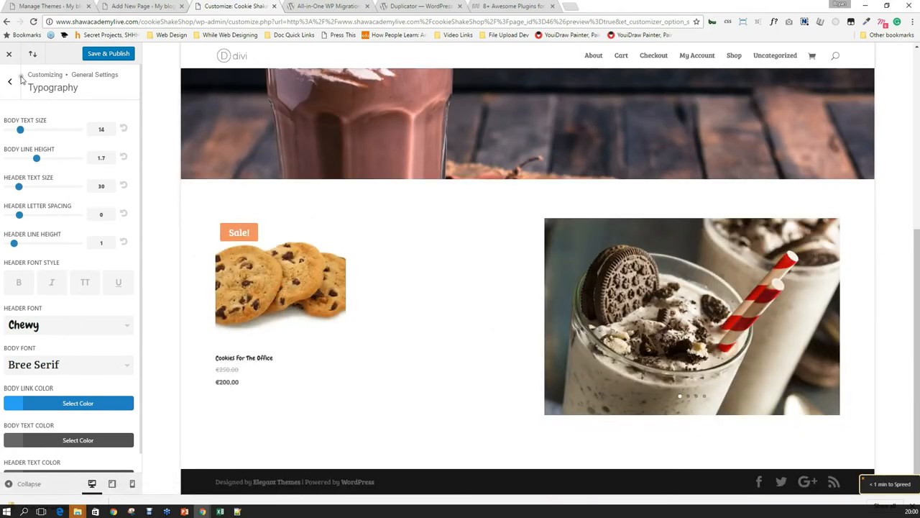
double_click(100, 128)
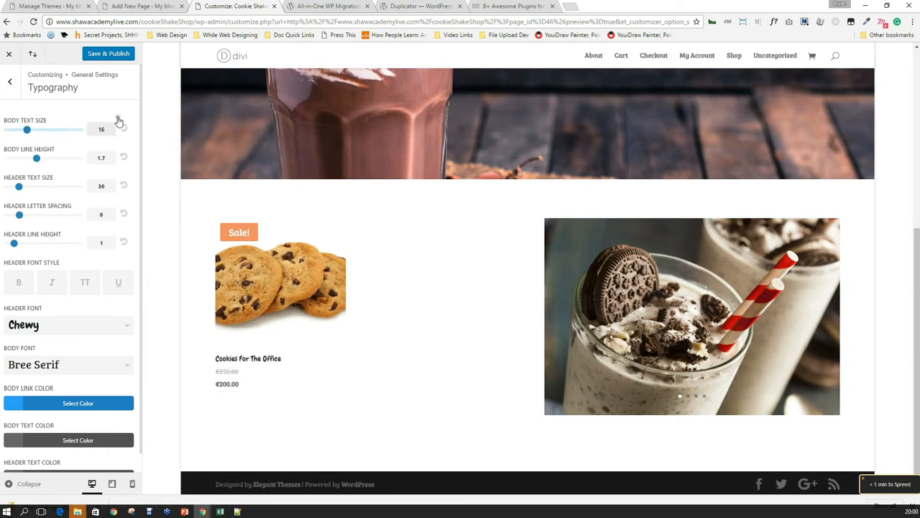
double_click(102, 185)
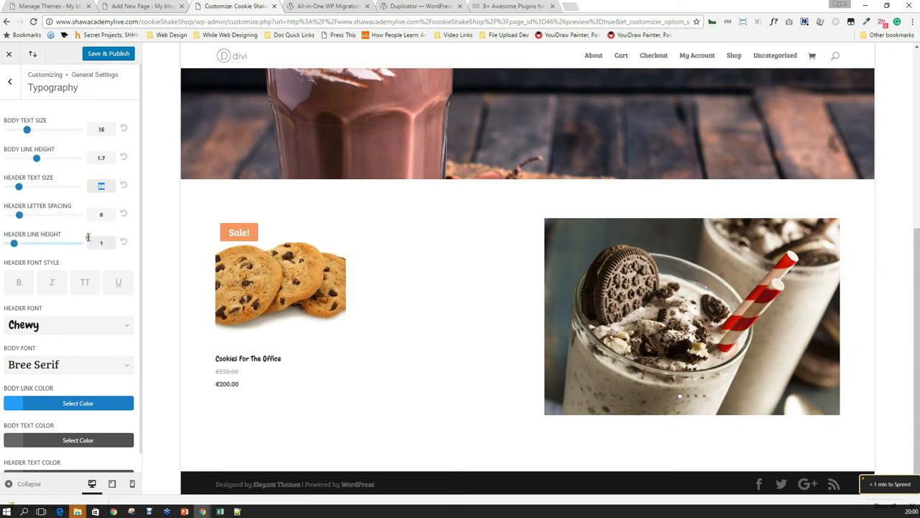
text(36)
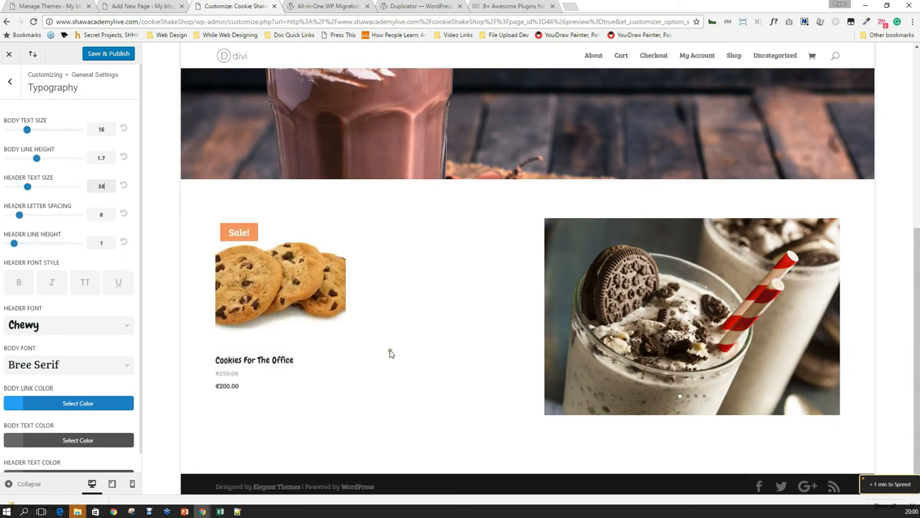
Make the body link colour a darker green (#6fad35).
scroll(410, 351, up, 2)
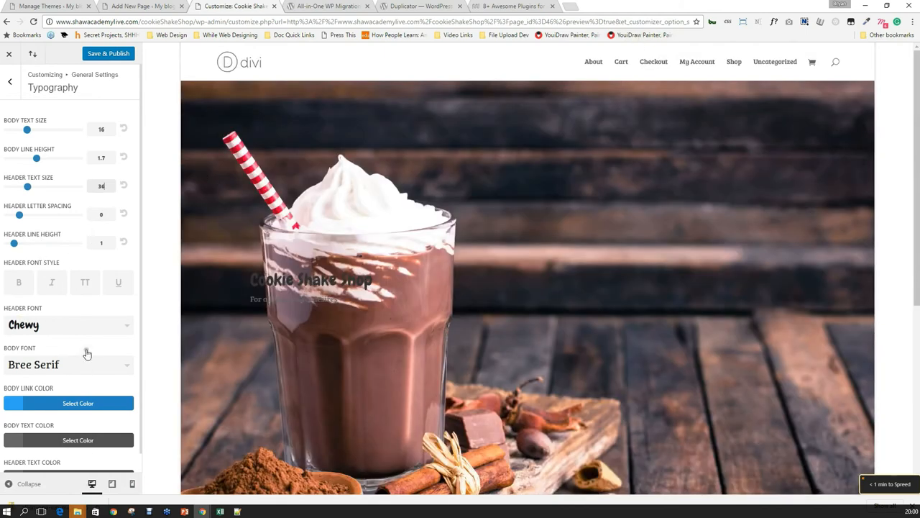
scroll(86, 345, down, 1)
click(65, 386)
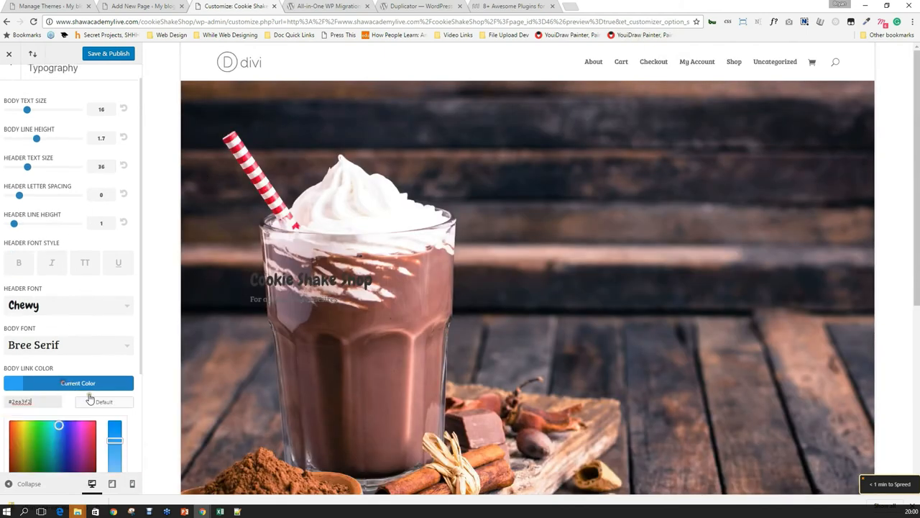
scroll(75, 419, down, 1)
scroll(72, 417, down, 1)
click(70, 419)
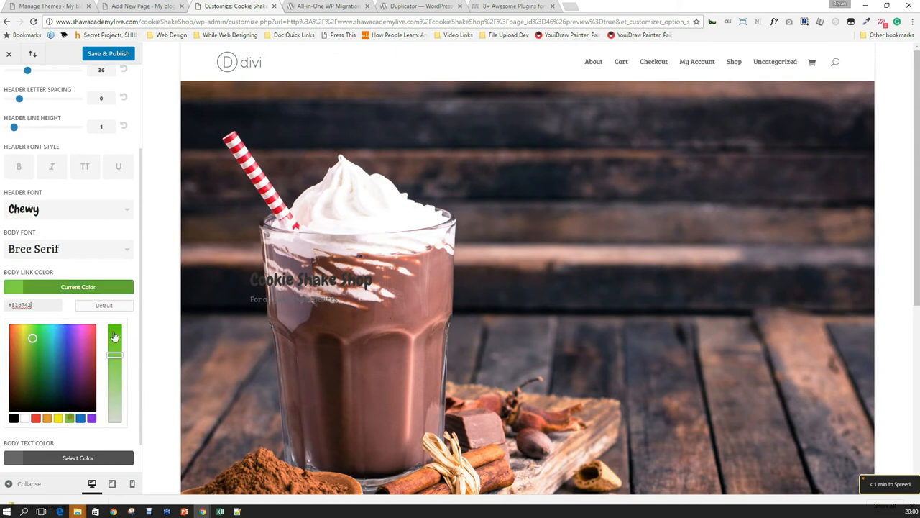
drag(33, 337, 32, 351)
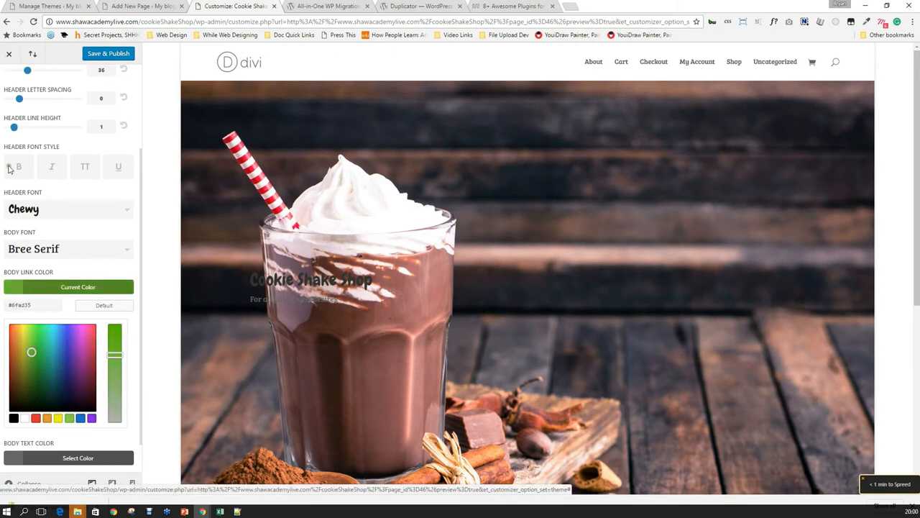
scroll(12, 75, up, 3)
Glance at the Background colour option, then move on to the Header & Navigation section.
click(10, 85)
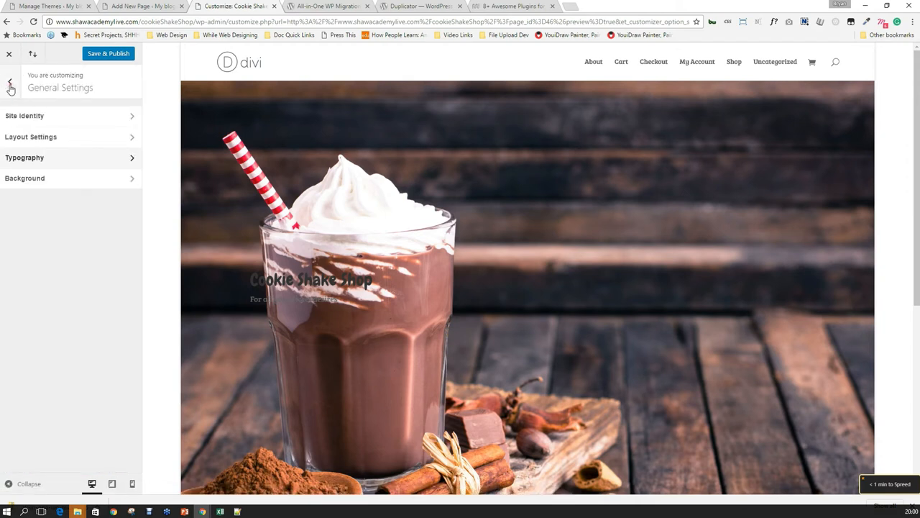
click(71, 184)
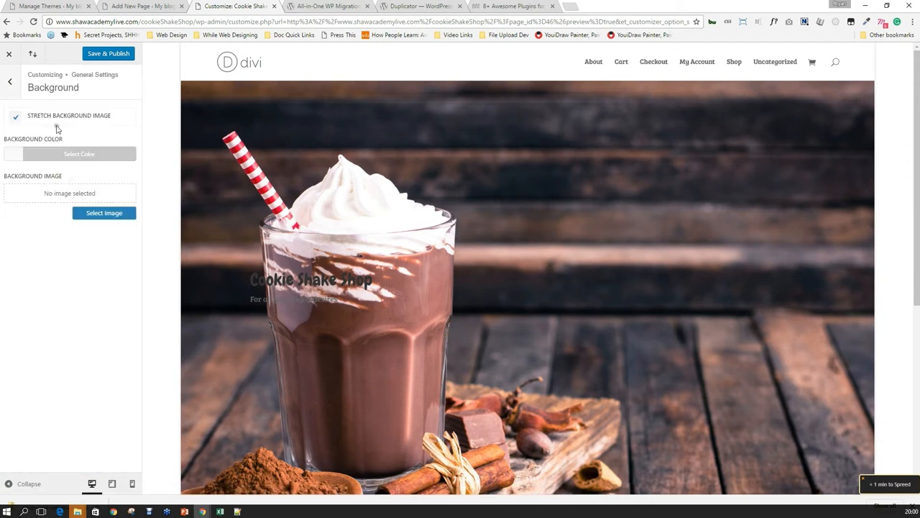
click(62, 154)
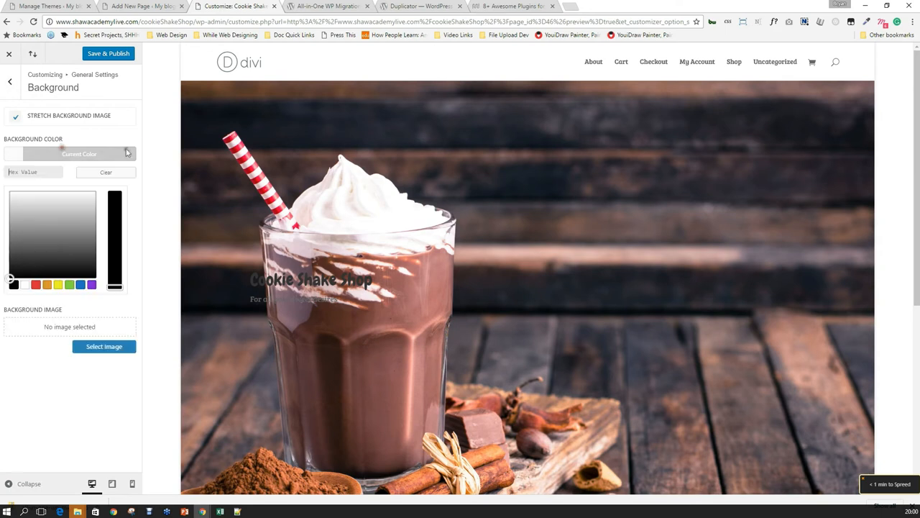
click(10, 82)
click(8, 83)
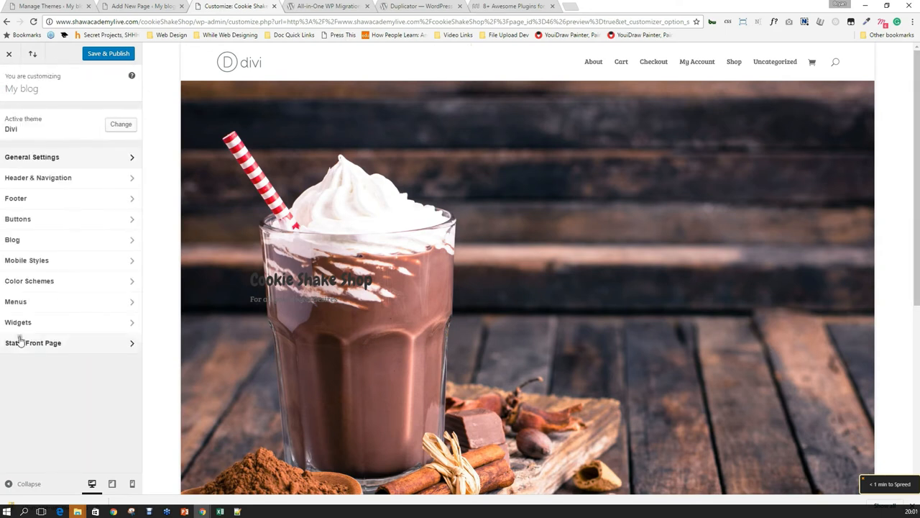
click(64, 178)
Try Centered Inline Logo, then set the header to Slide In and preview its slide-out menu.
click(89, 120)
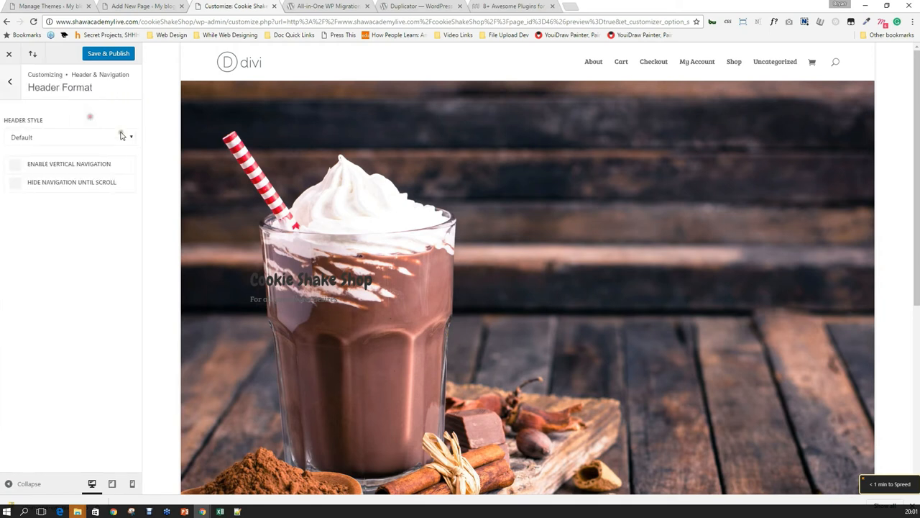
click(69, 138)
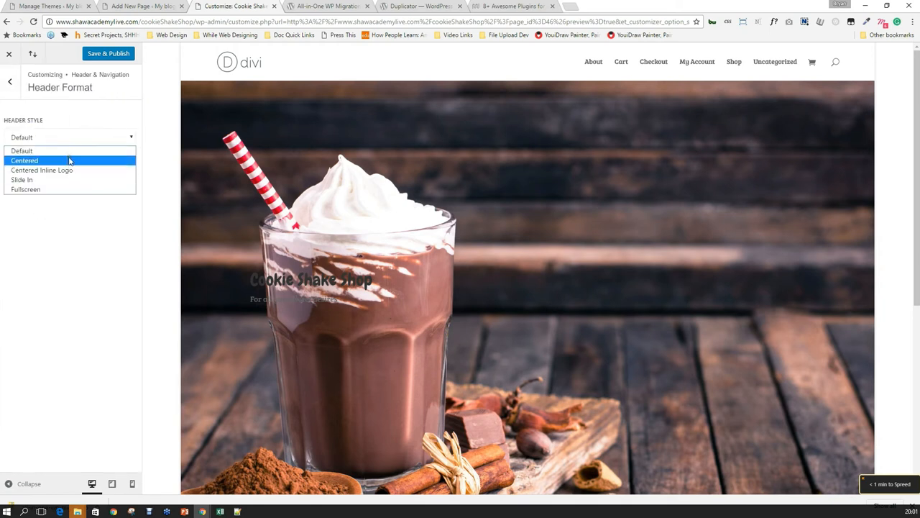
click(75, 171)
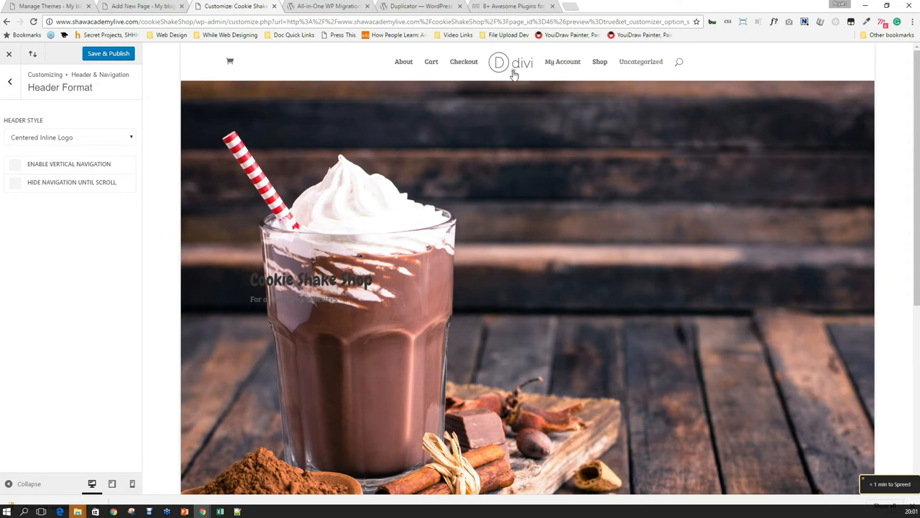
click(98, 141)
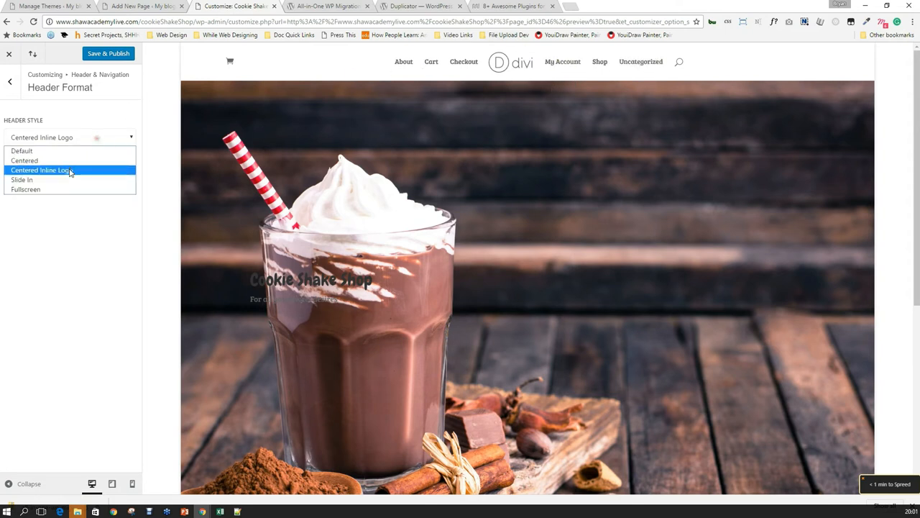
click(70, 181)
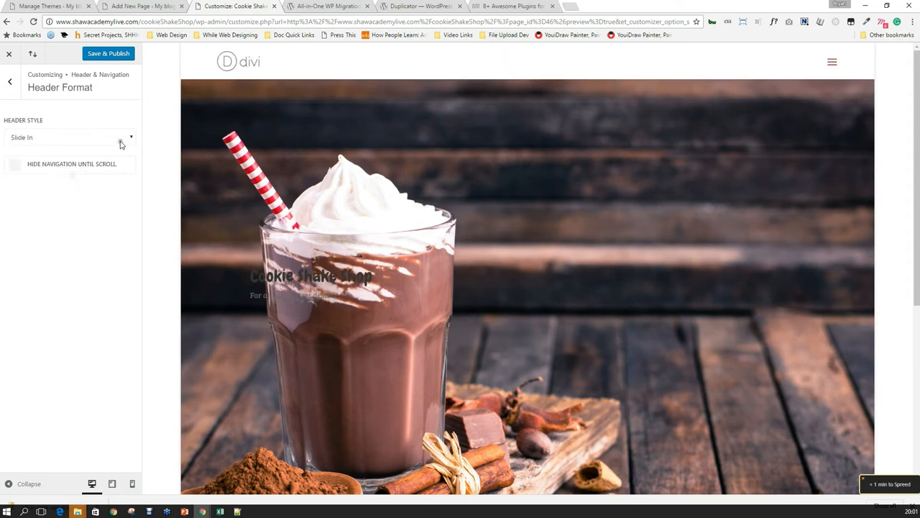
click(832, 61)
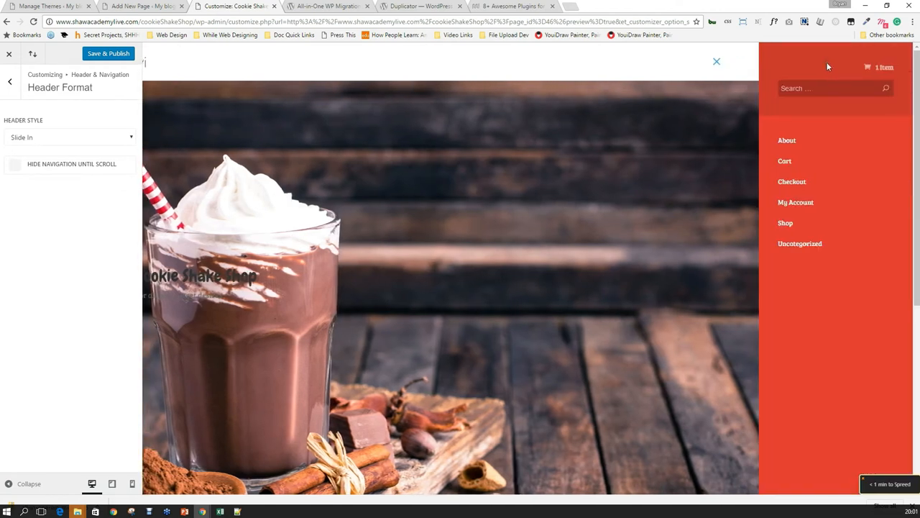
click(717, 62)
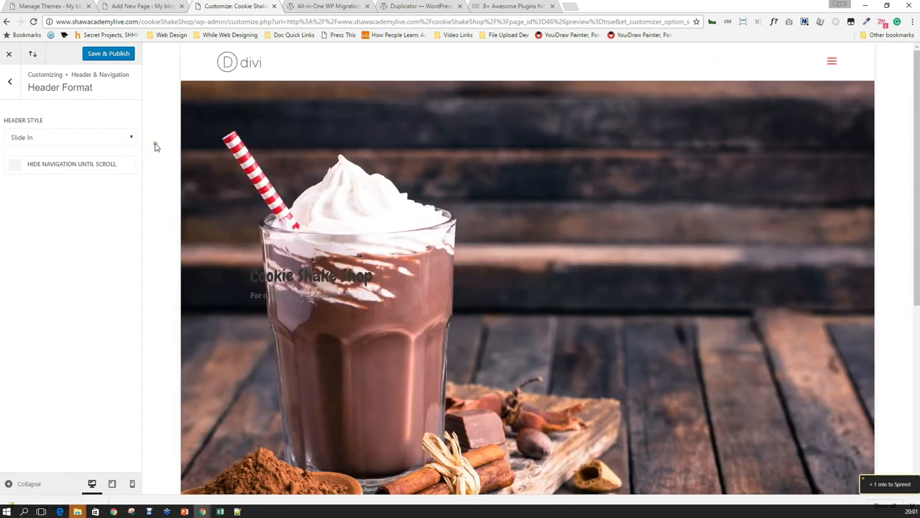
click(110, 138)
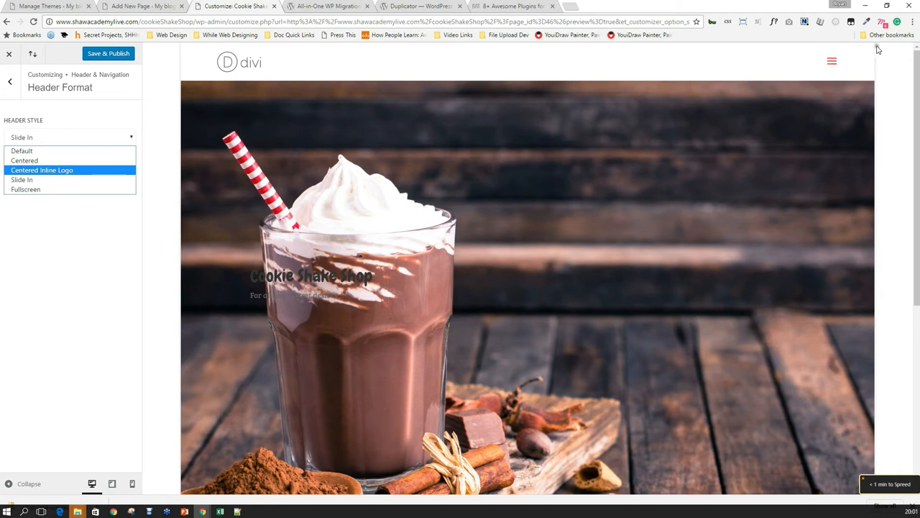
Preview the Fullscreen and Centered header styles, then set the header style back to Default.
click(89, 189)
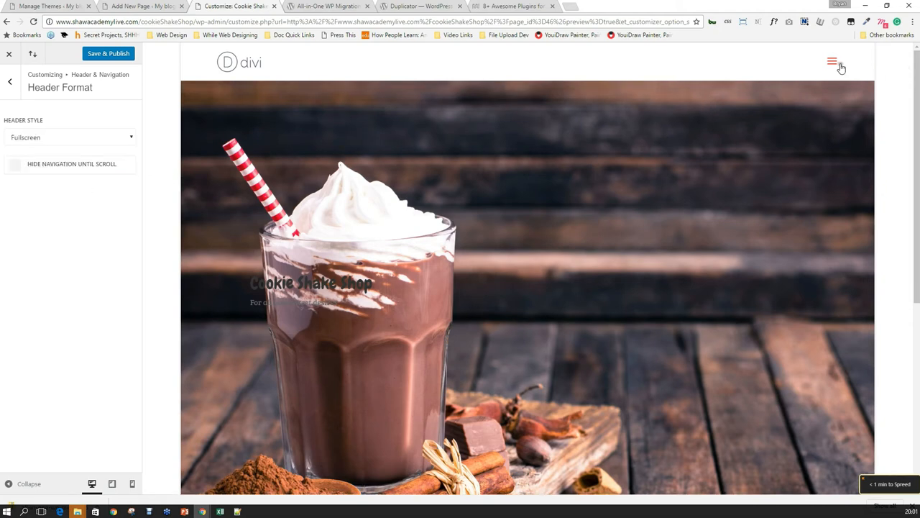
click(833, 63)
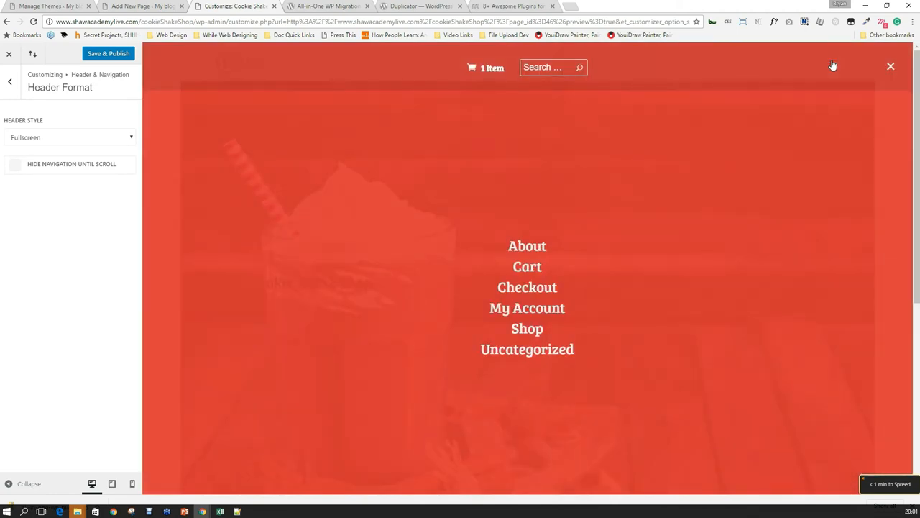
click(892, 66)
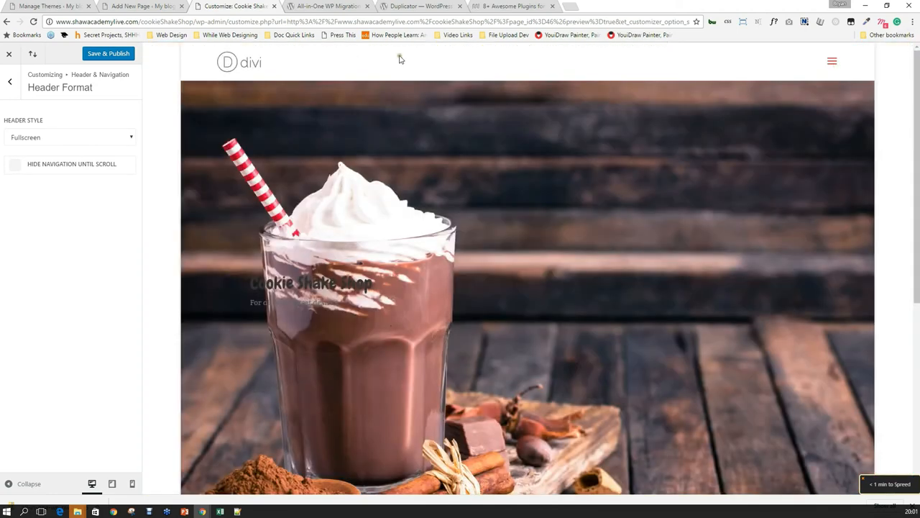
click(77, 136)
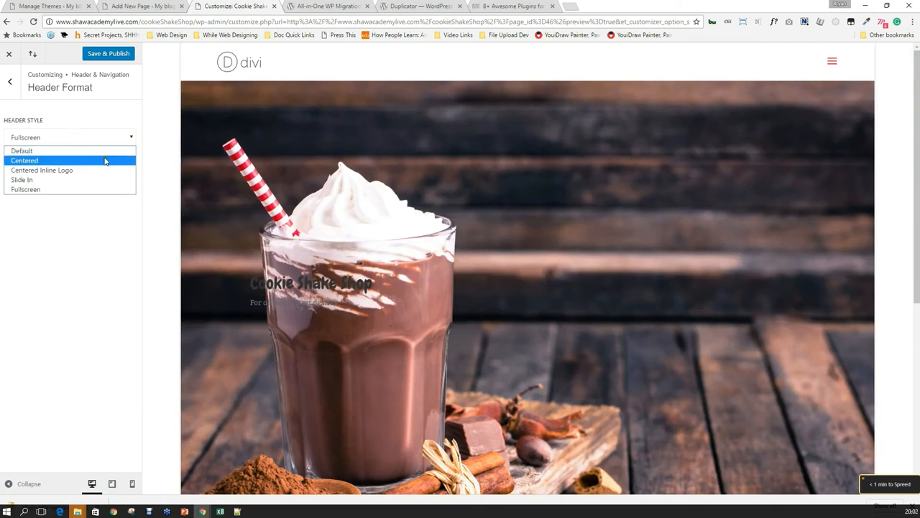
click(100, 162)
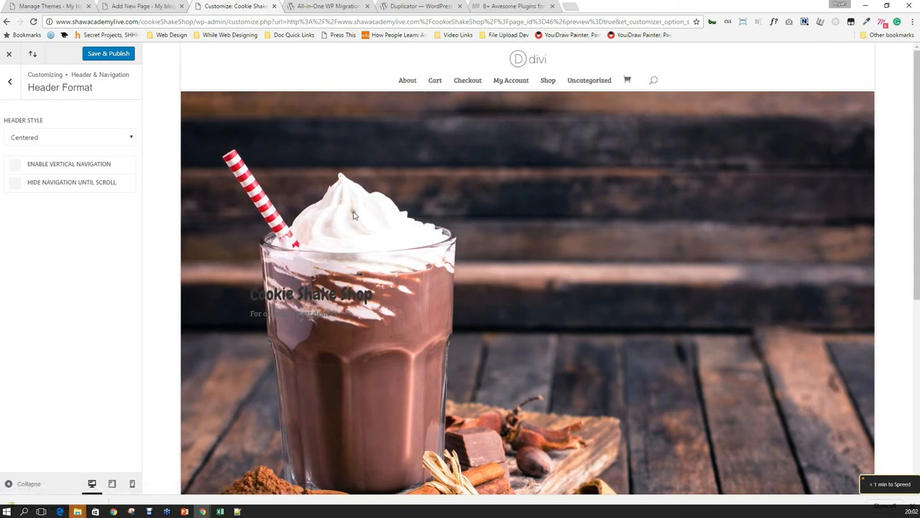
click(79, 138)
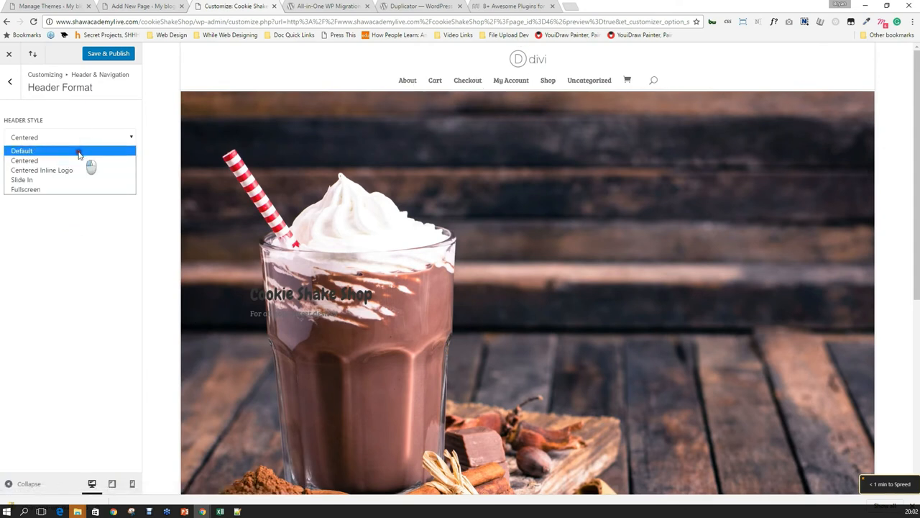
click(85, 151)
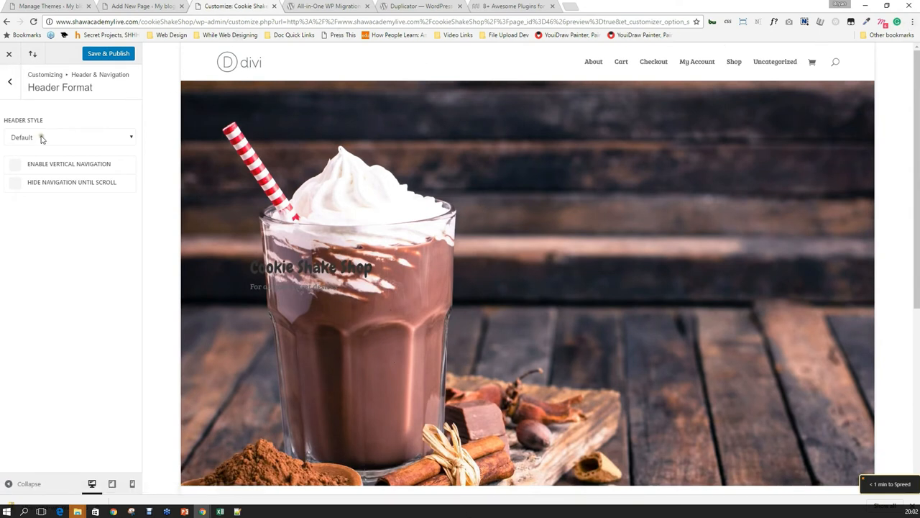
click(15, 165)
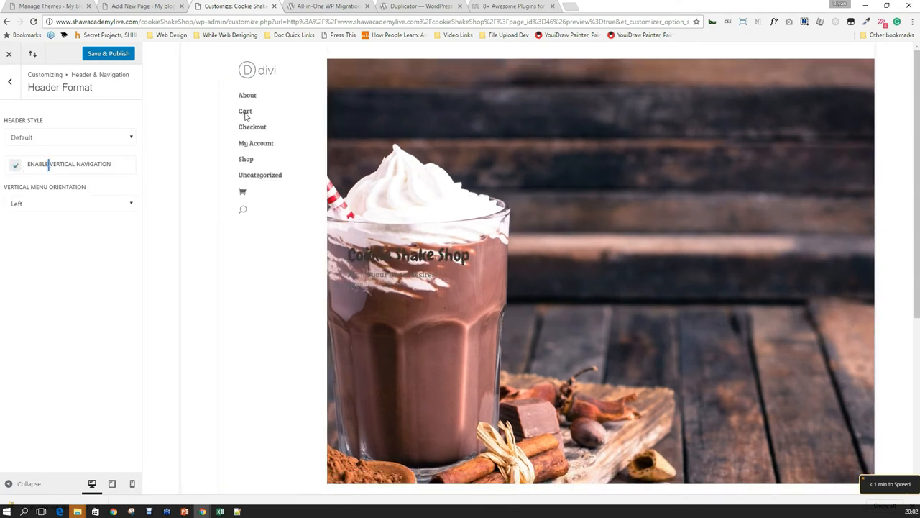
scroll(446, 154, down, 4)
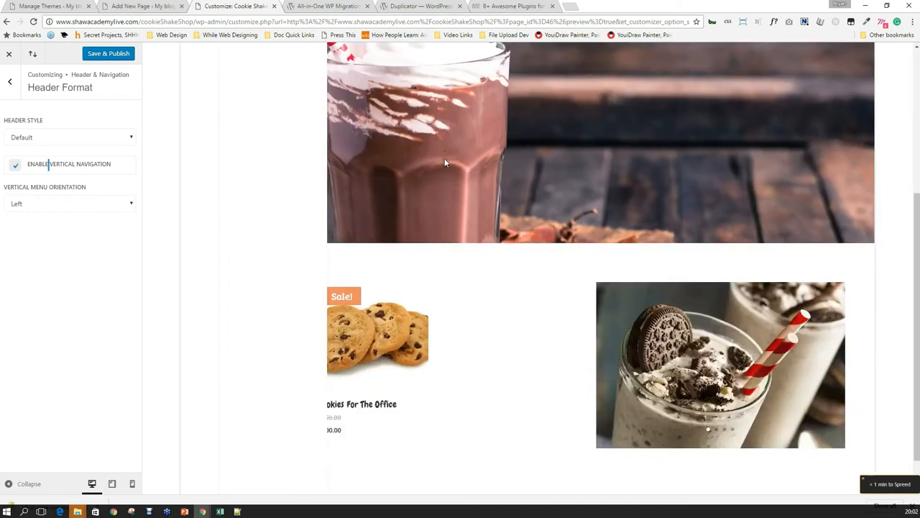
scroll(445, 168, up, 4)
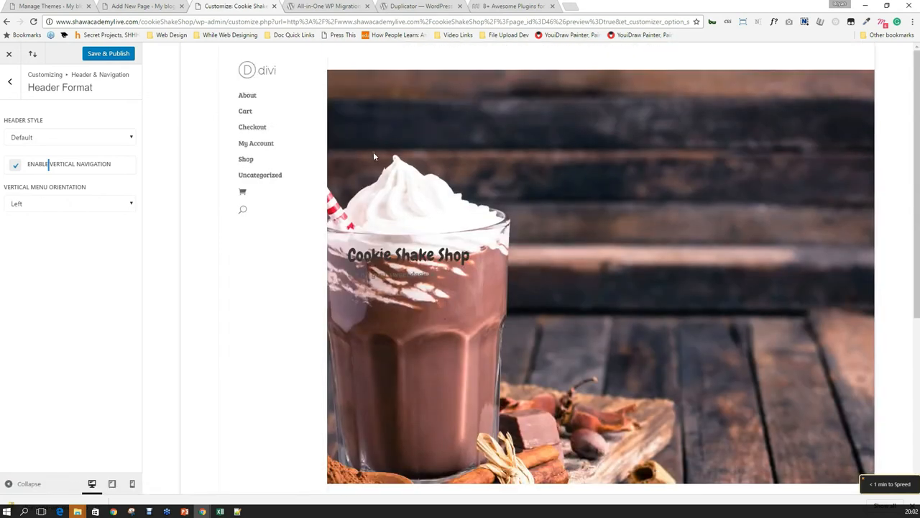
scroll(371, 152, down, 3)
scroll(381, 179, up, 3)
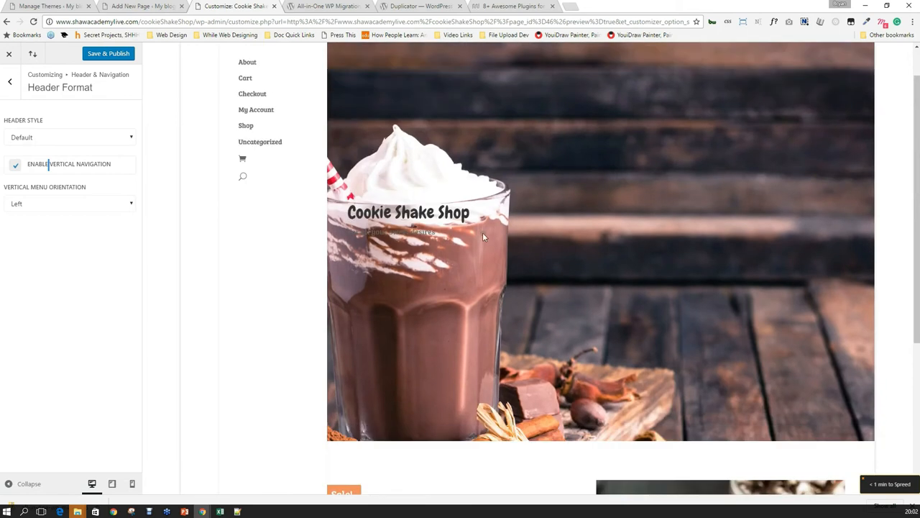
scroll(487, 240, up, 1)
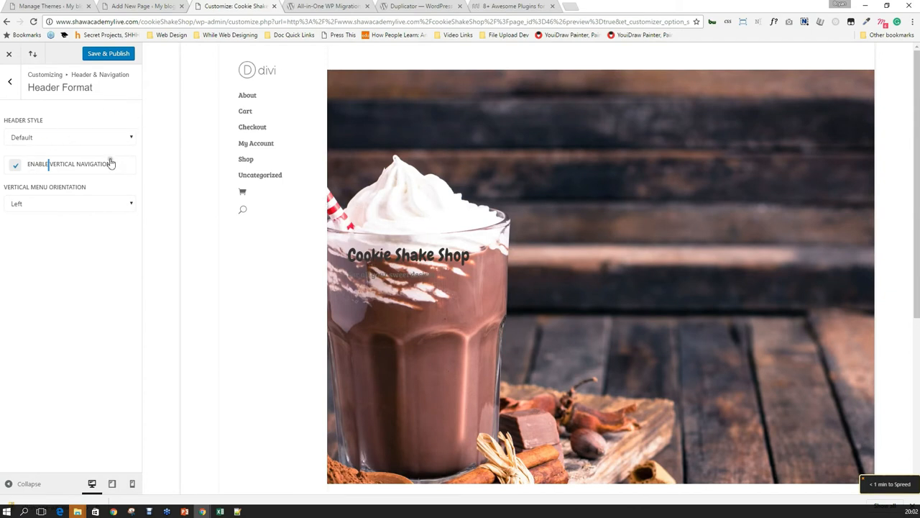
click(81, 165)
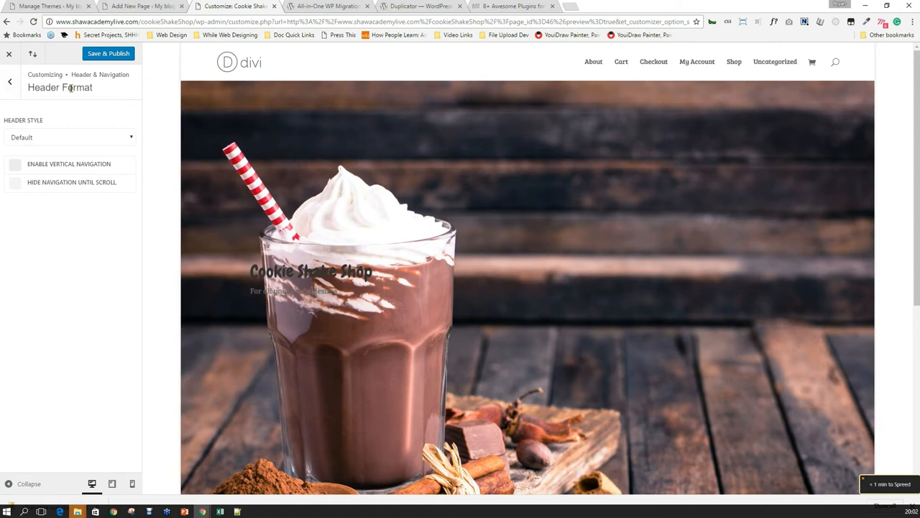
Open the Primary Menu Bar settings, trying a full-width header before reverting to normal width.
click(11, 84)
click(70, 139)
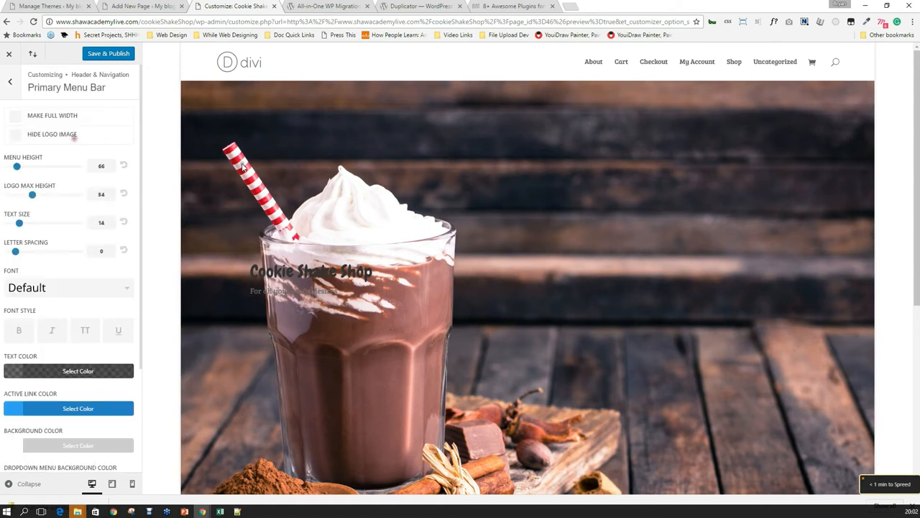
click(52, 119)
click(38, 119)
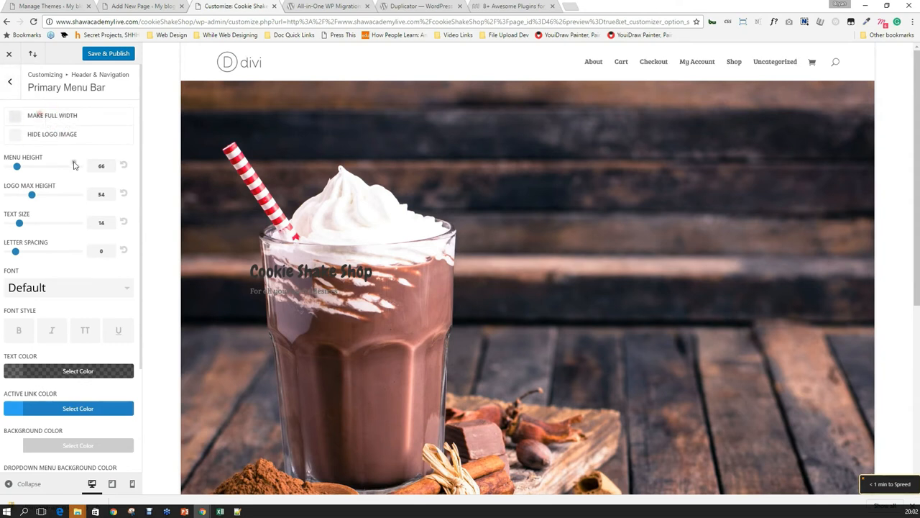
scroll(88, 177, down, 2)
scroll(93, 205, up, 2)
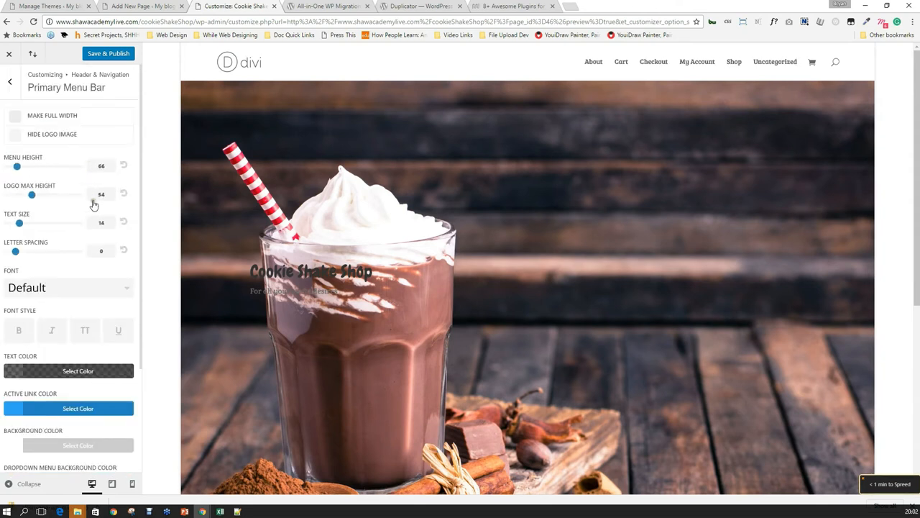
Set the menu font to Happy Monkey after trying Crete Round and Fredoka One.
click(97, 291)
scroll(76, 343, down, 5)
scroll(66, 364, down, 2)
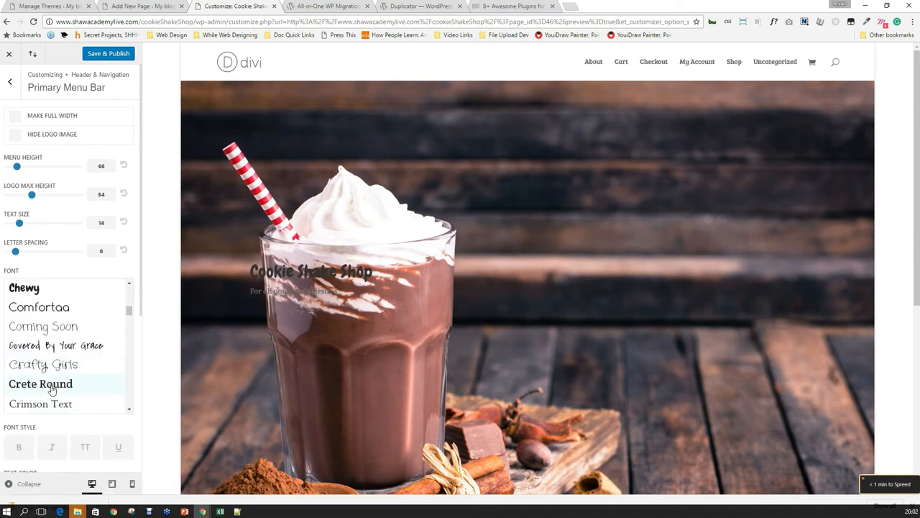
click(53, 386)
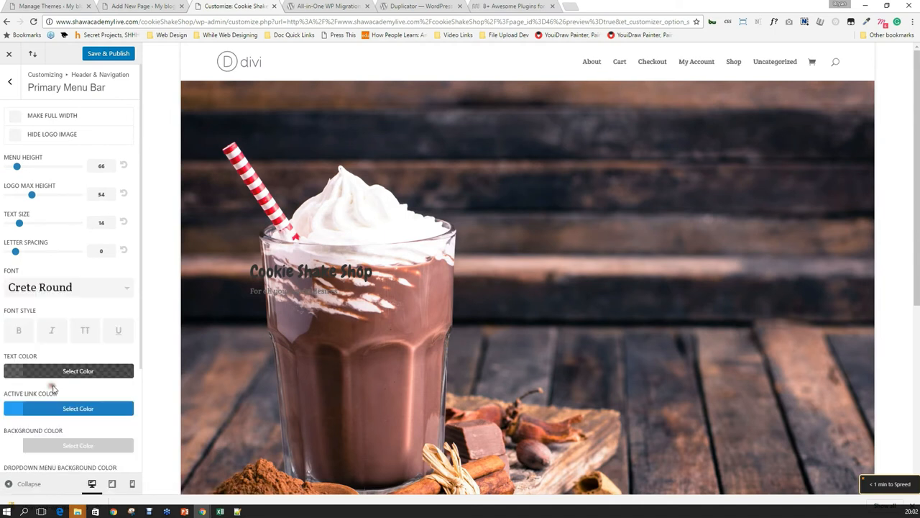
click(62, 287)
scroll(68, 381, down, 3)
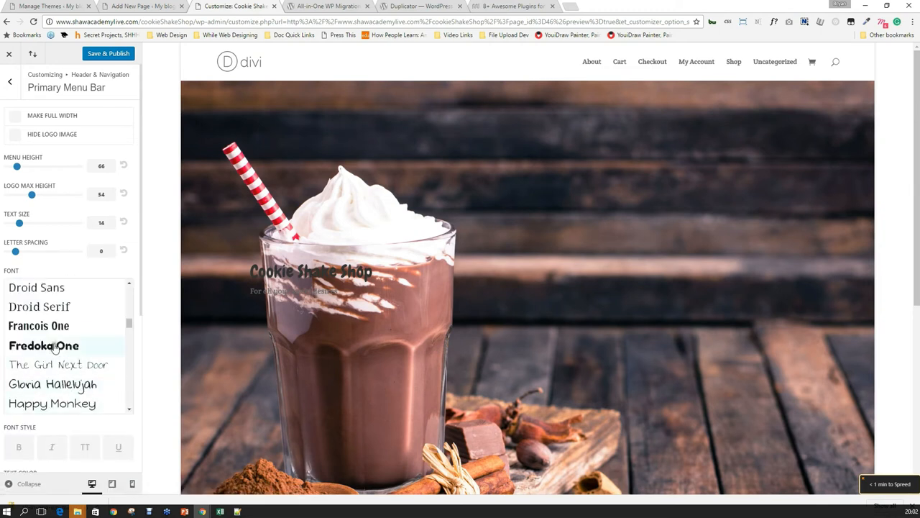
click(55, 346)
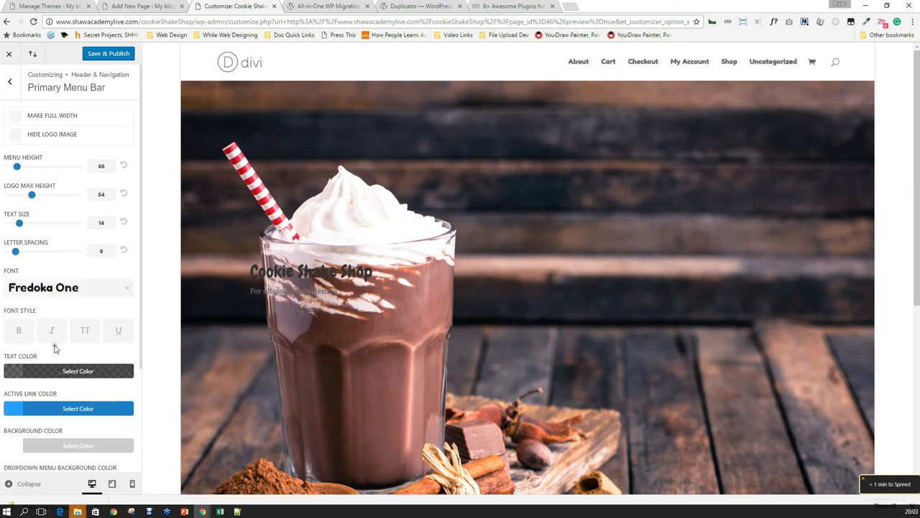
click(63, 297)
scroll(65, 384, down, 3)
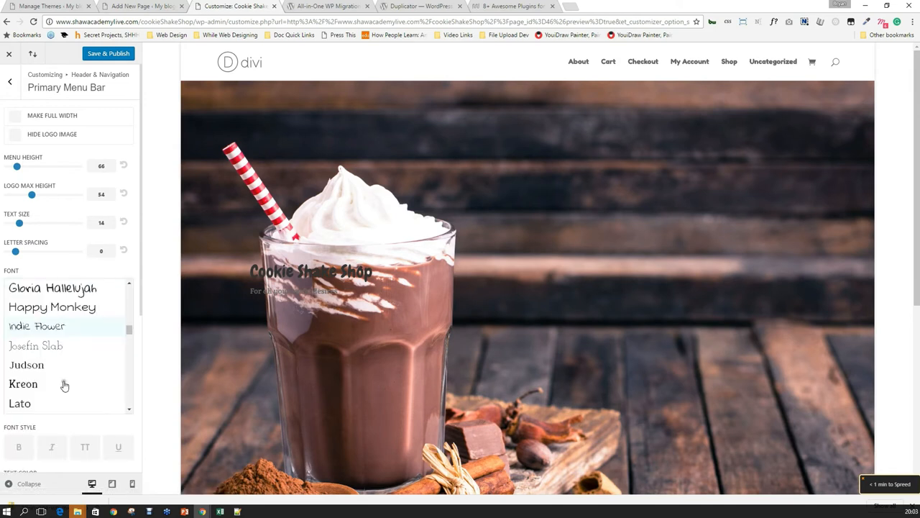
click(64, 308)
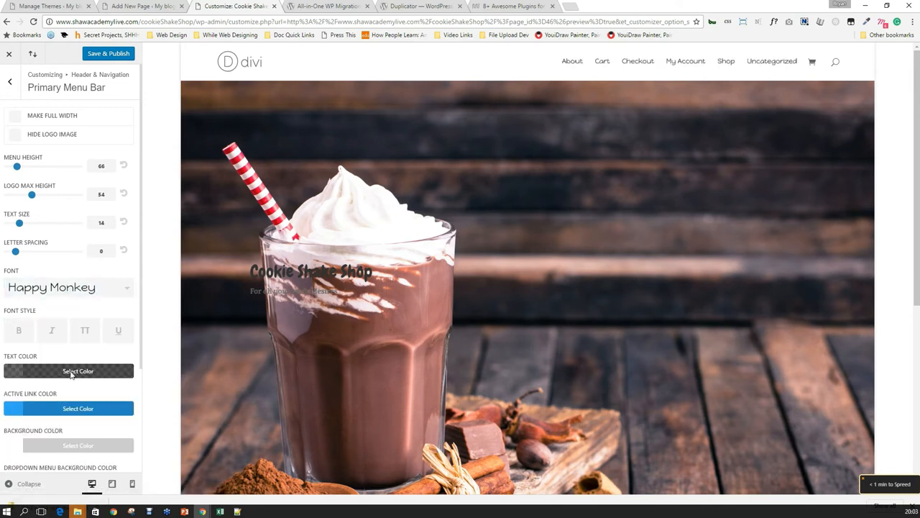
Set the menu text size to 18 and leave bold turned off.
double_click(105, 223)
text(18)
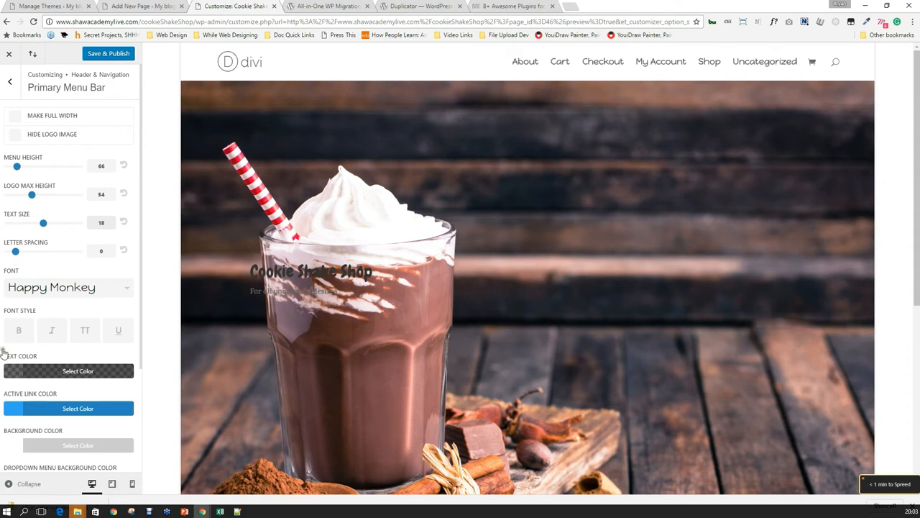
click(19, 332)
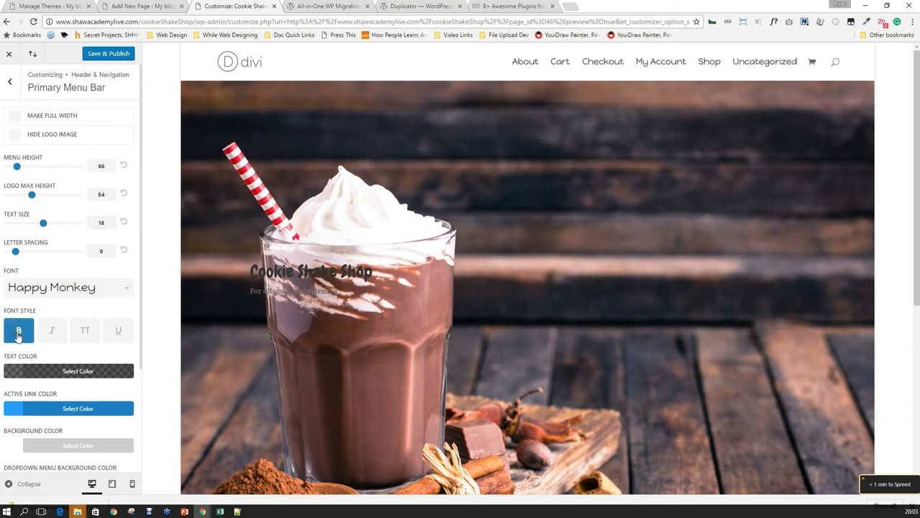
click(19, 332)
click(19, 332)
click(18, 334)
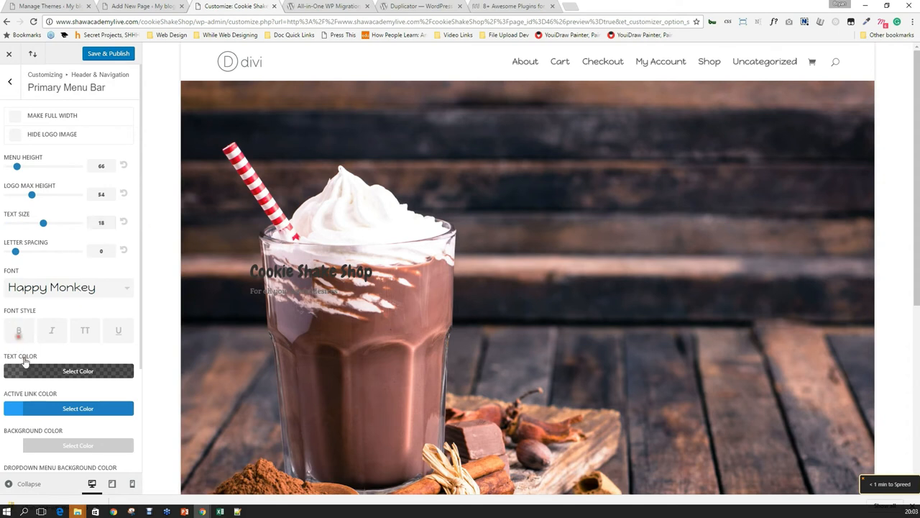
scroll(46, 374, down, 2)
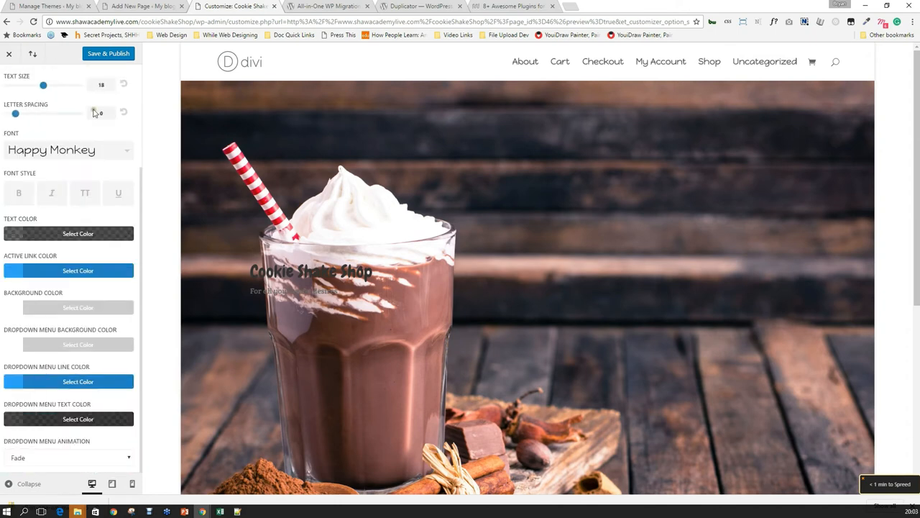
scroll(43, 215, up, 3)
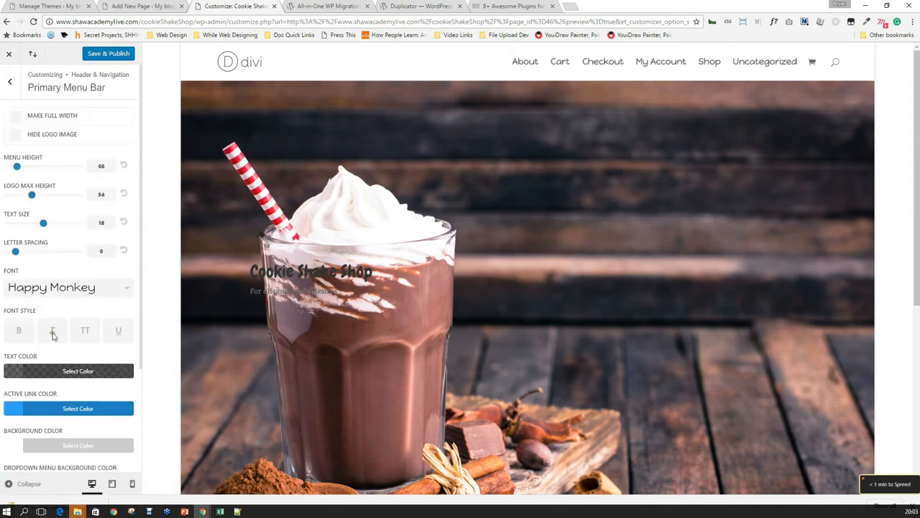
click(10, 82)
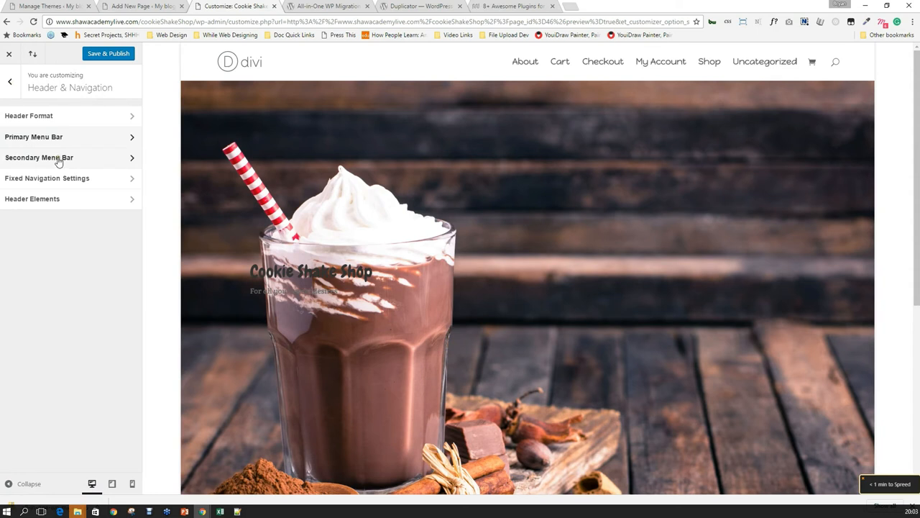
Leave Fixed Navigation, return to the top-level Customizer list, and open Static Front Page.
click(66, 178)
click(11, 85)
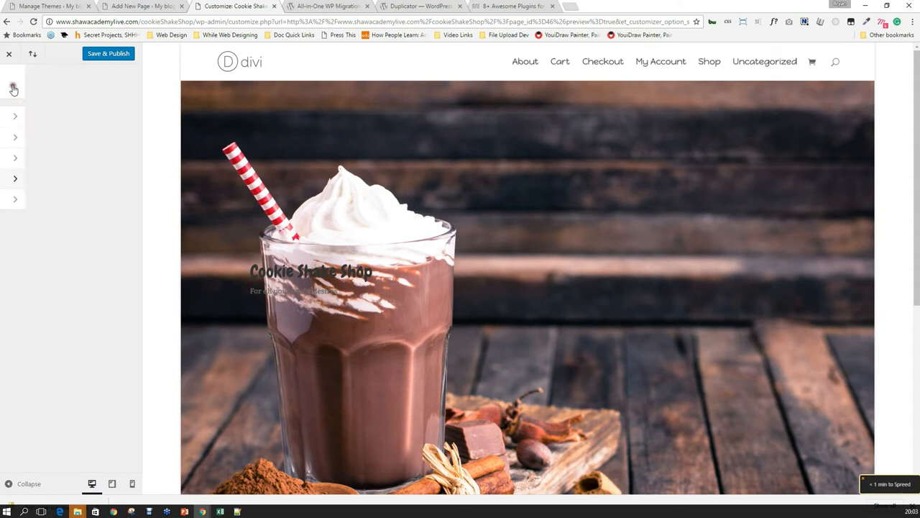
click(11, 85)
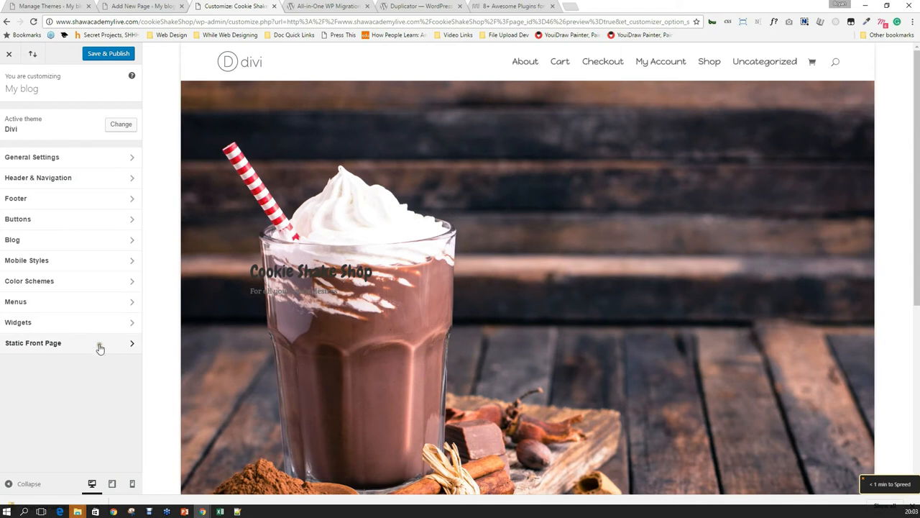
click(98, 346)
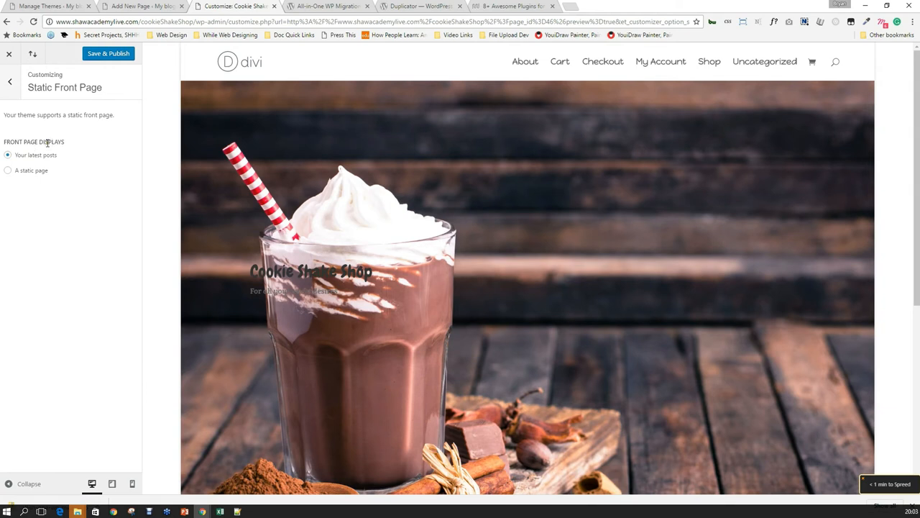
Choose 'A static page' for the front page, publish the Cookie Shake Shop page, and Save & Publish.
click(21, 171)
click(61, 214)
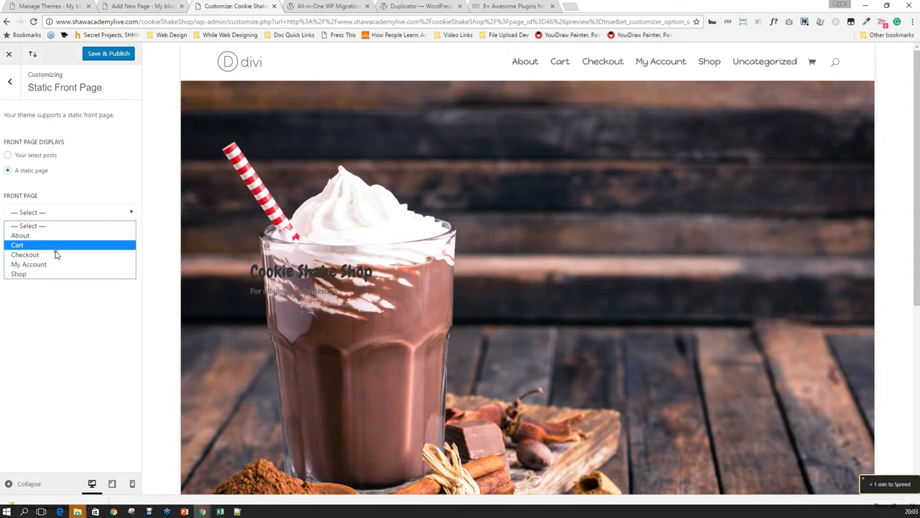
click(155, 5)
click(870, 234)
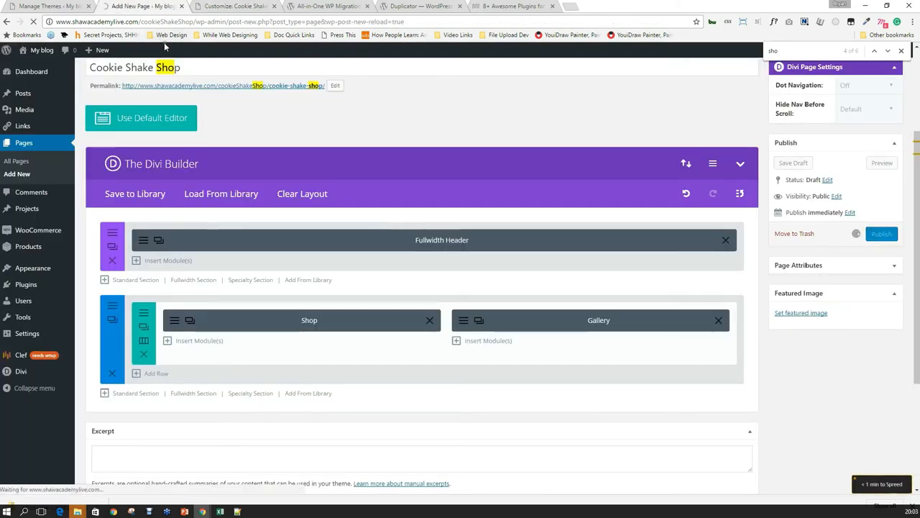
click(240, 5)
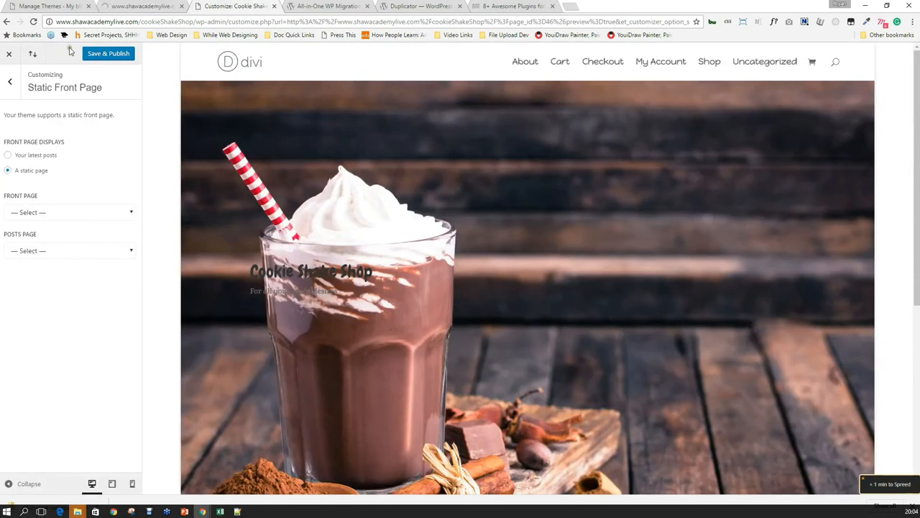
click(107, 52)
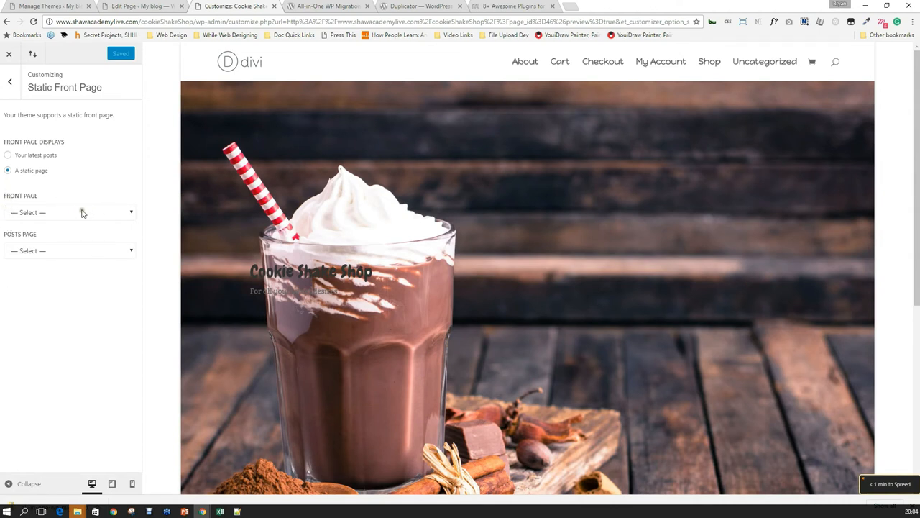
Look for Cookie Shake Shop in the front page list, then reload the Customizer.
click(105, 215)
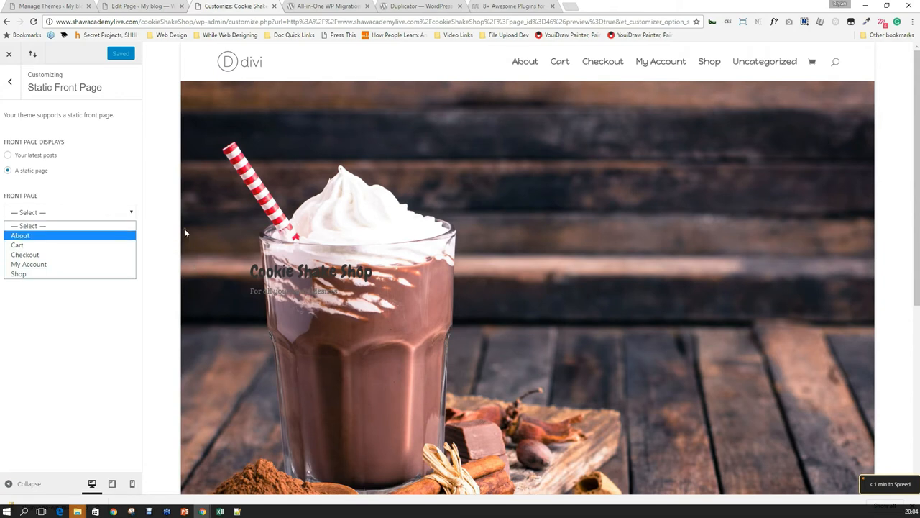
click(118, 200)
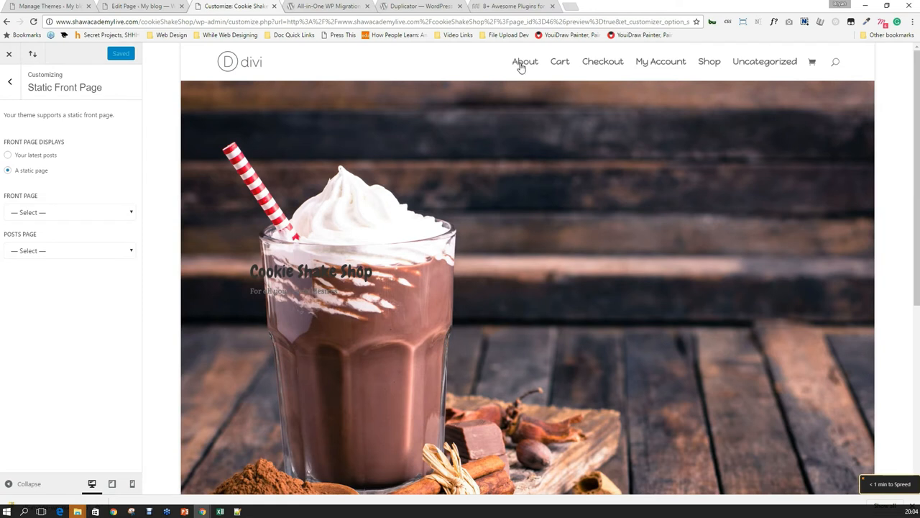
click(82, 212)
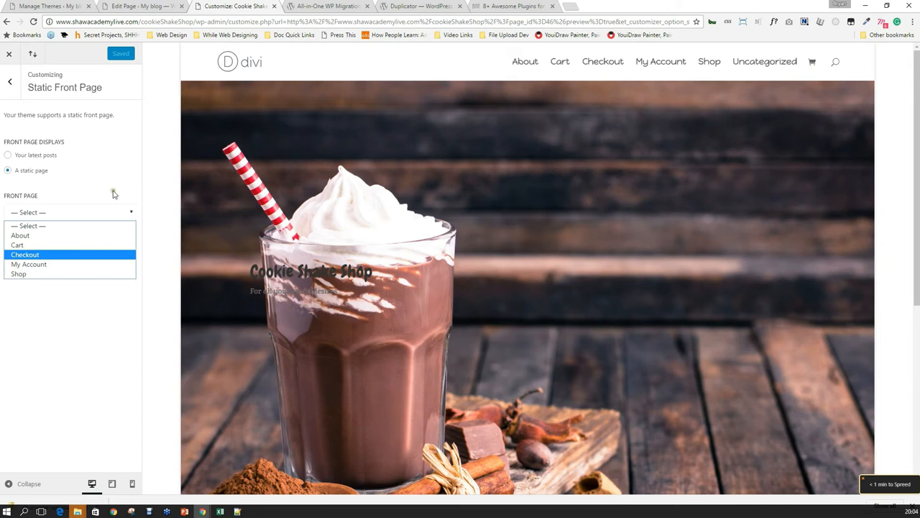
click(128, 211)
click(80, 215)
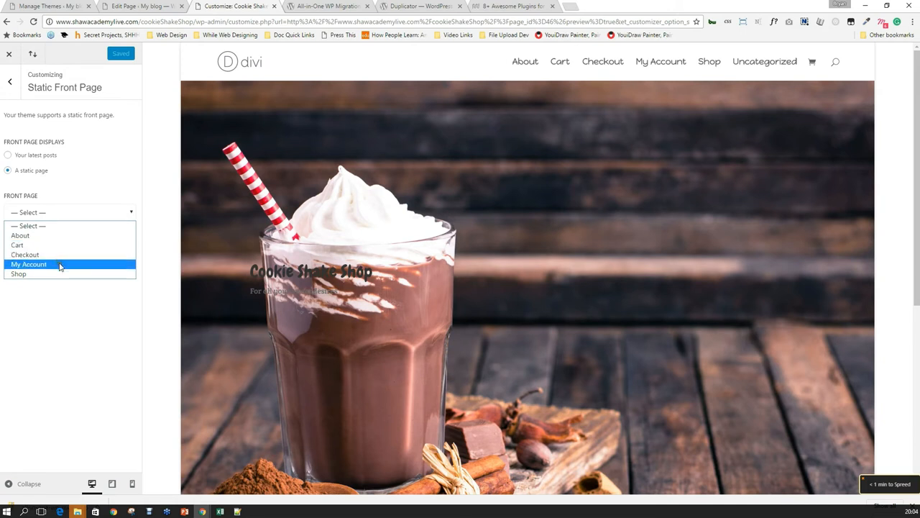
click(74, 320)
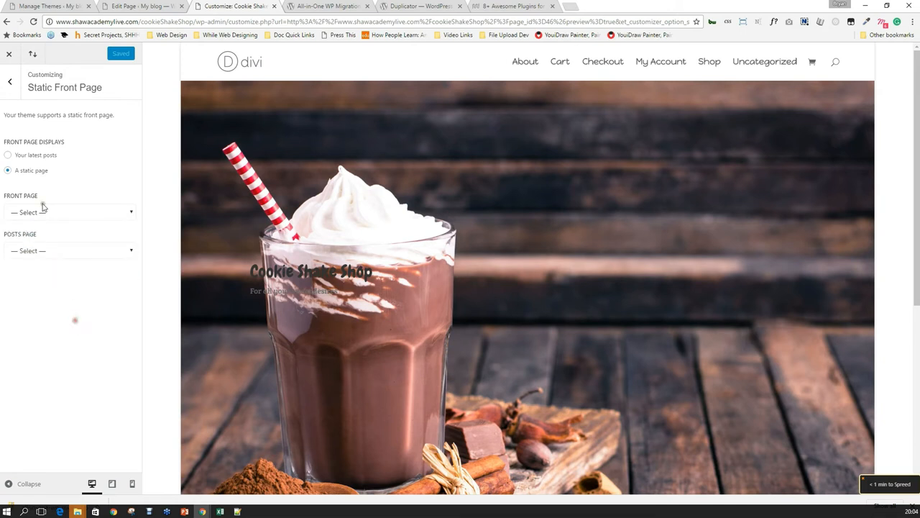
click(35, 22)
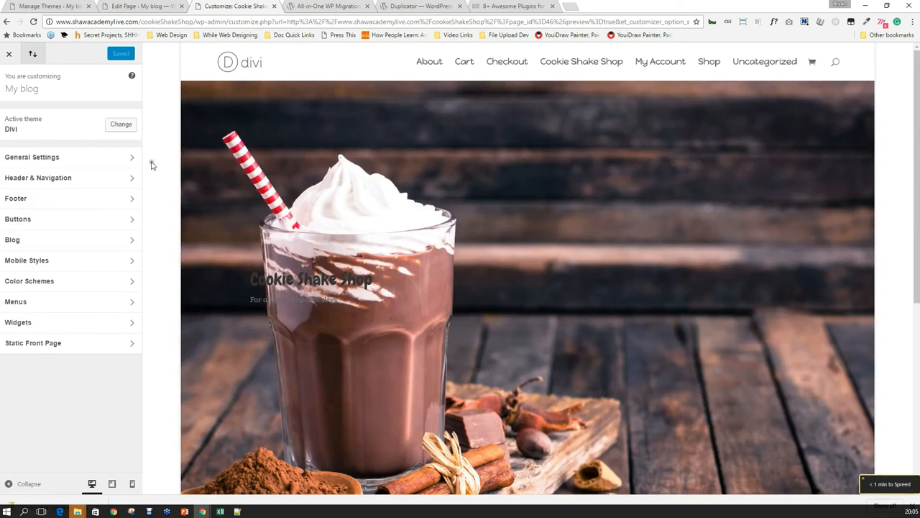
Choose Cookie Shake Shop as the static front page and Save & Publish, leaving the posts page unset.
click(49, 344)
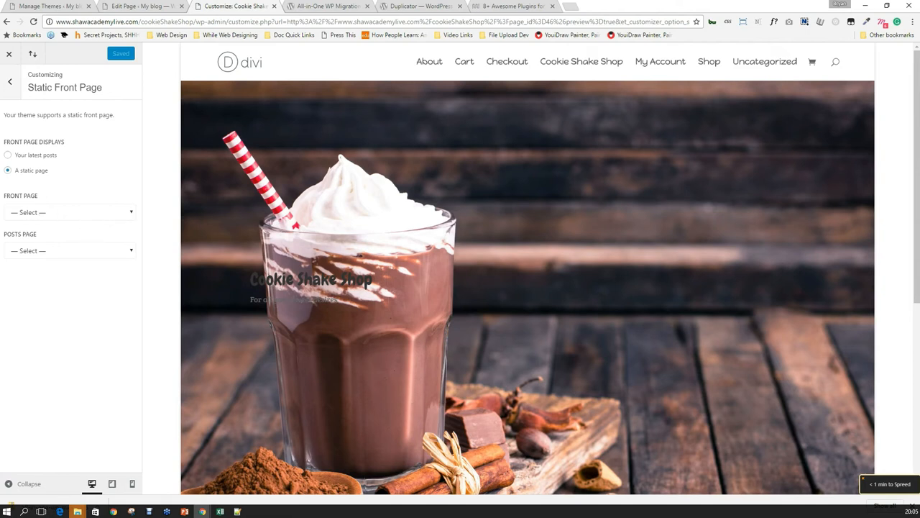
click(119, 250)
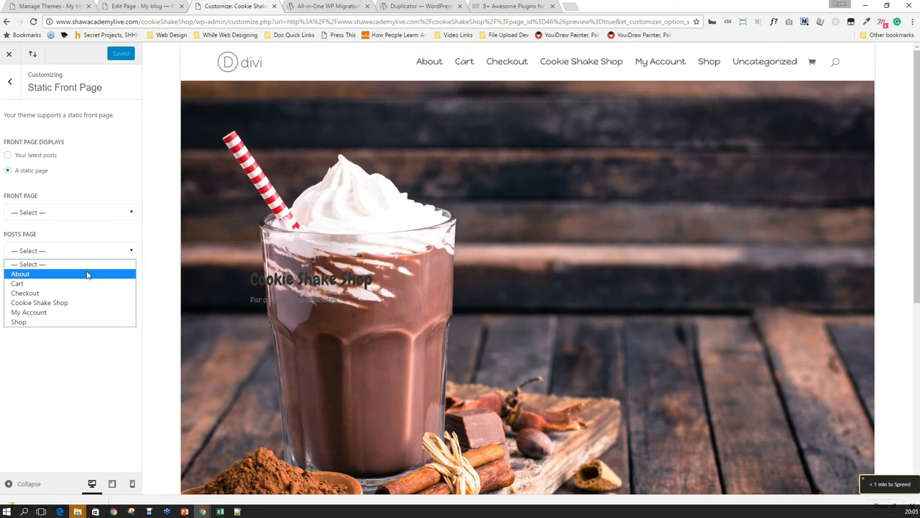
click(87, 225)
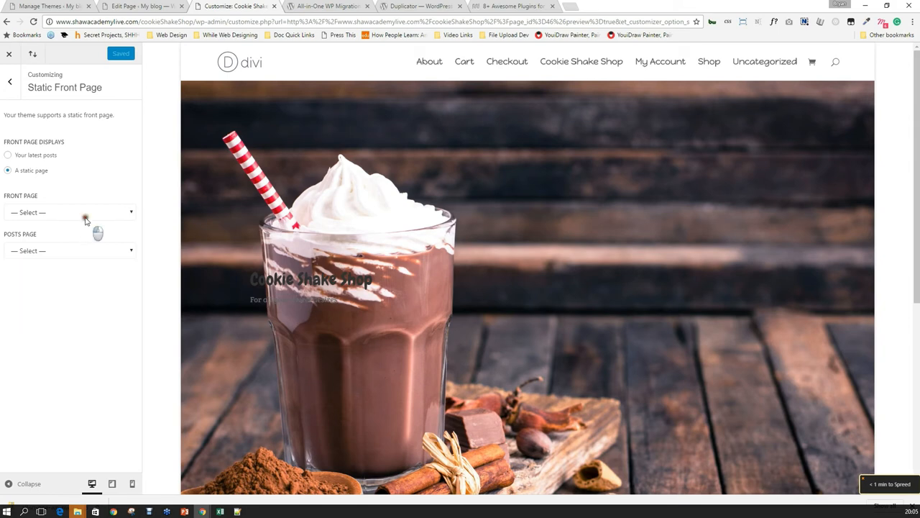
click(88, 214)
click(93, 263)
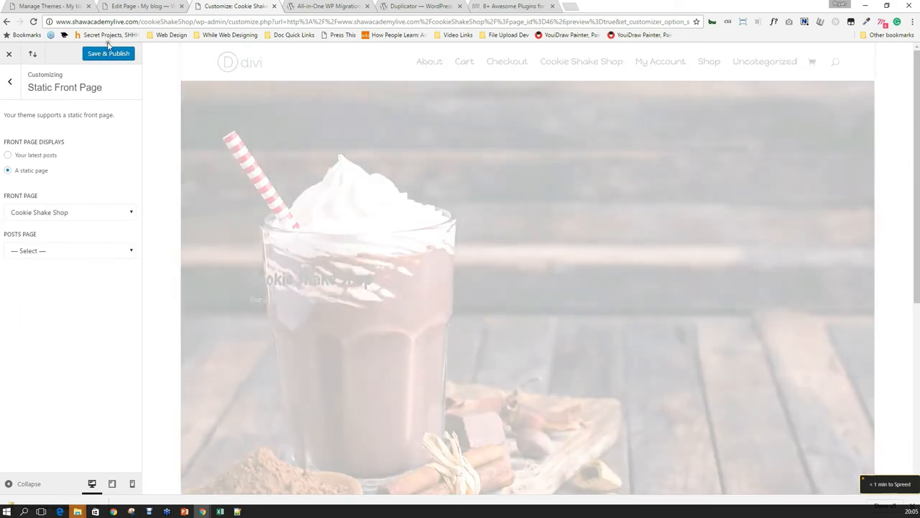
click(112, 55)
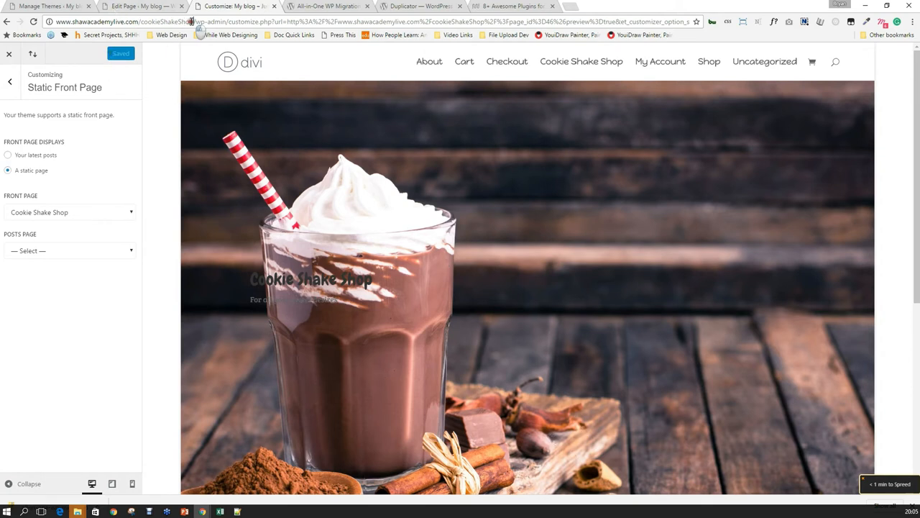
drag(192, 22, 17, 23)
Load the shop's web address in a new browser window to view the live Cookie Shake Shop site.
key(ctrl+c)
key(ctrl+n)
key(ctrl+v)
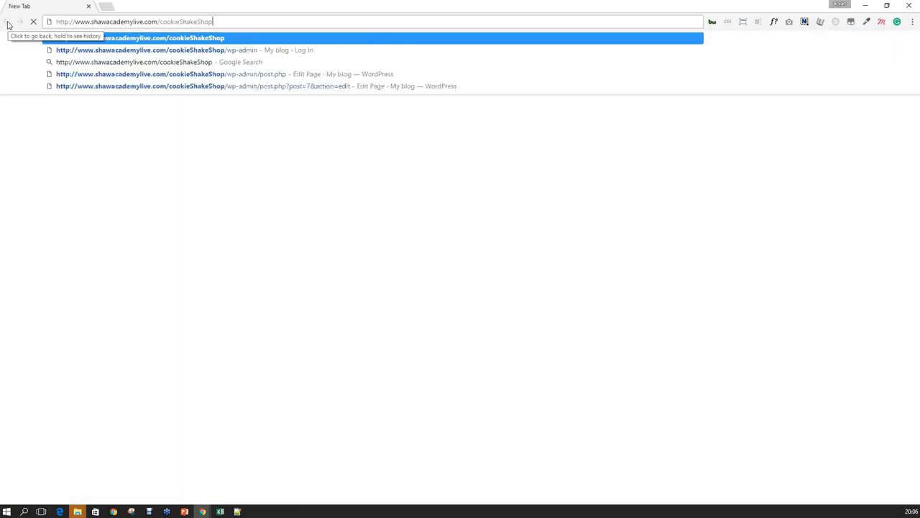
key(Return)
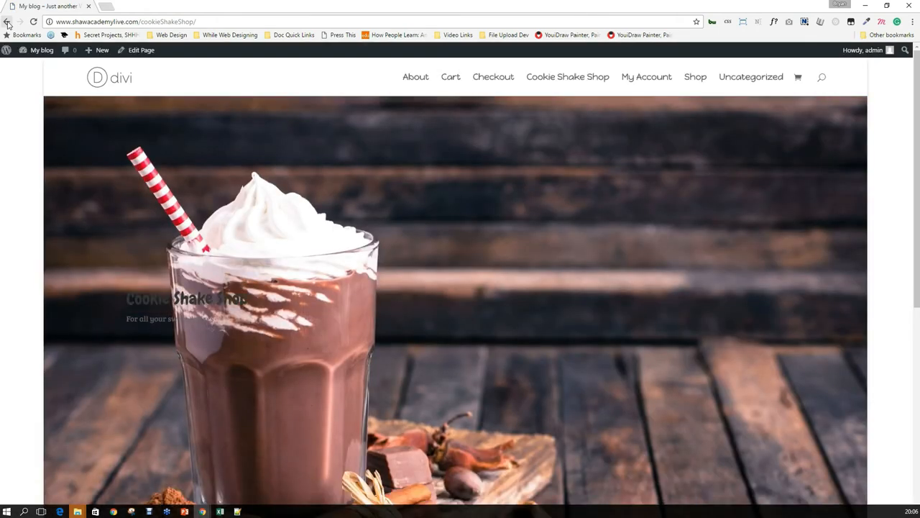
scroll(616, 214, down, 5)
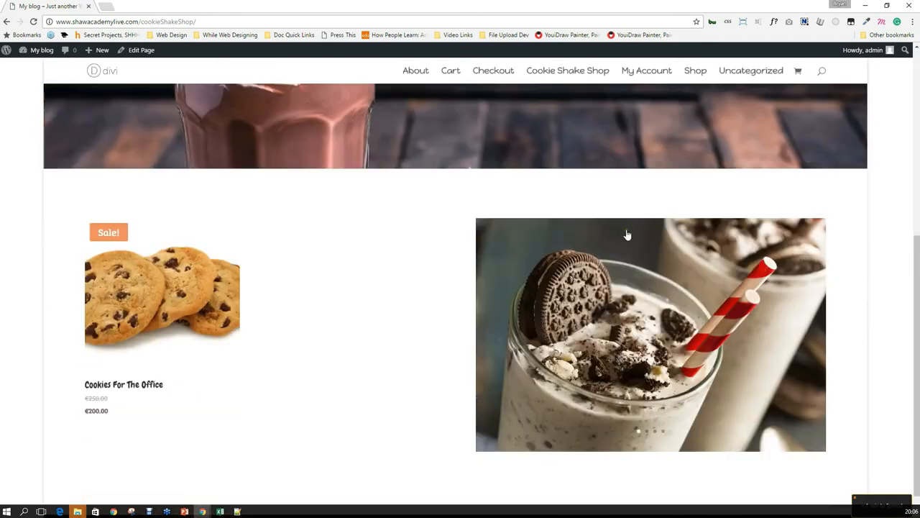
scroll(615, 229, up, 5)
scroll(609, 222, down, 1)
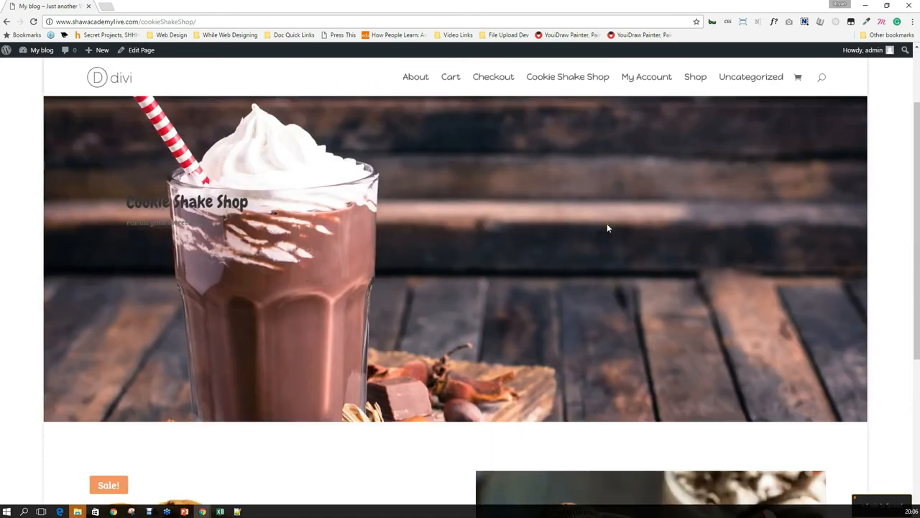
scroll(611, 220, up, 1)
Restore, move aside and close the extra homepage preview window.
double_click(176, 6)
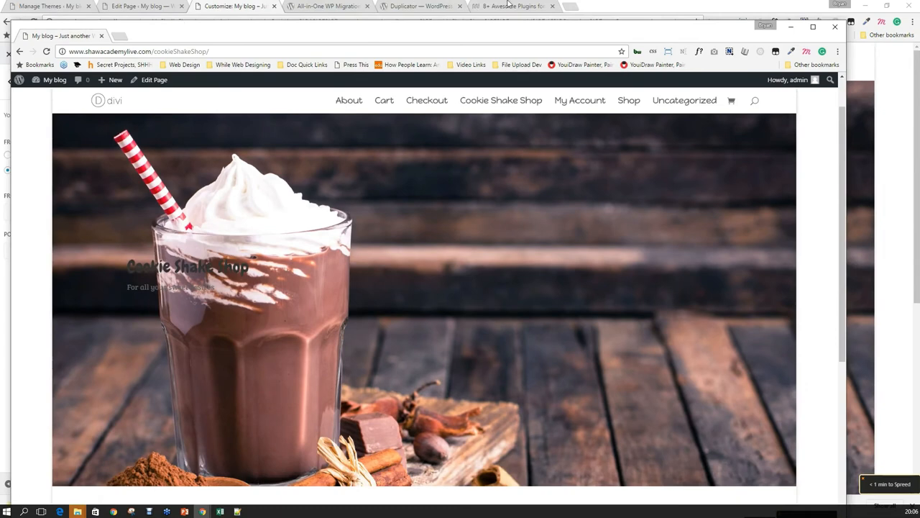
drag(520, 38, 557, 150)
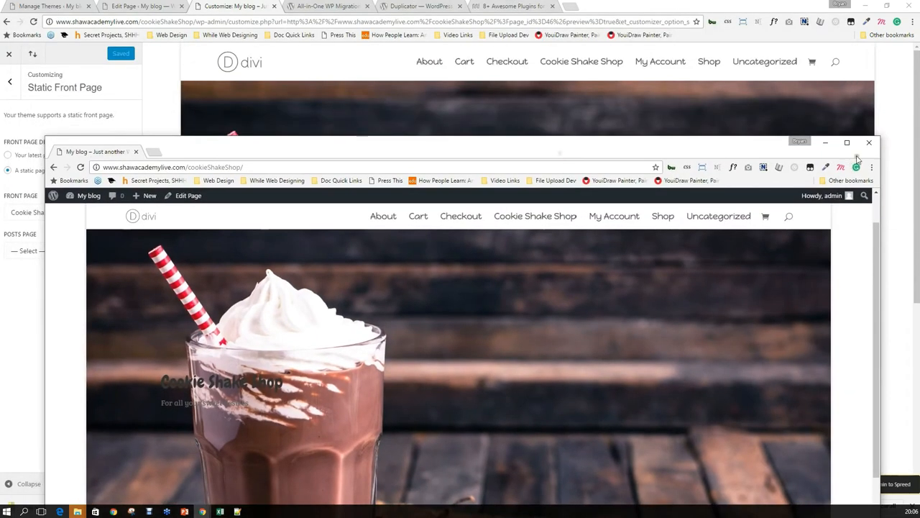
click(867, 139)
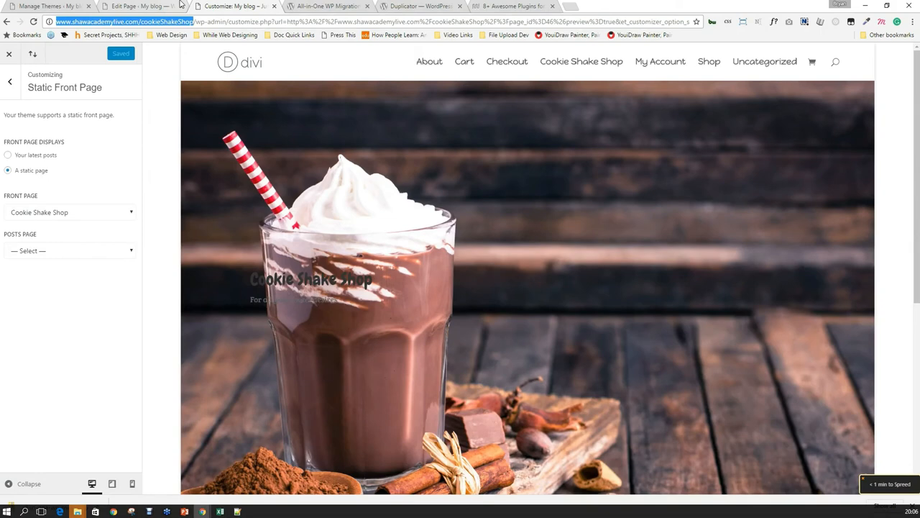
Close the Customize, All-in-One WP Migration and Duplicator tabs.
click(152, 5)
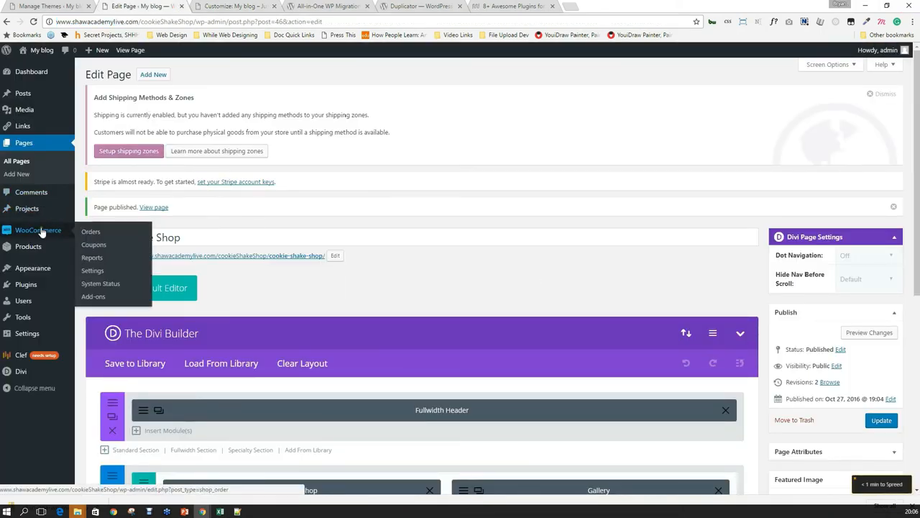
click(194, 5)
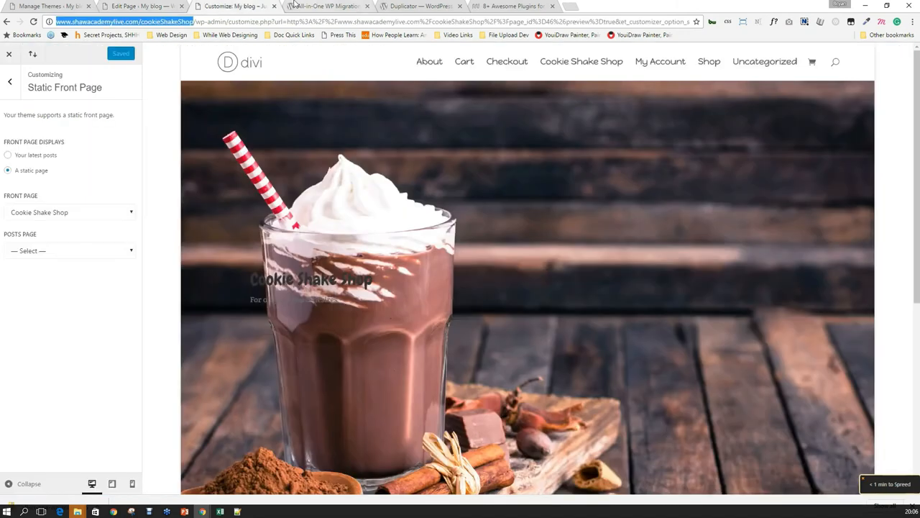
click(274, 6)
click(277, 6)
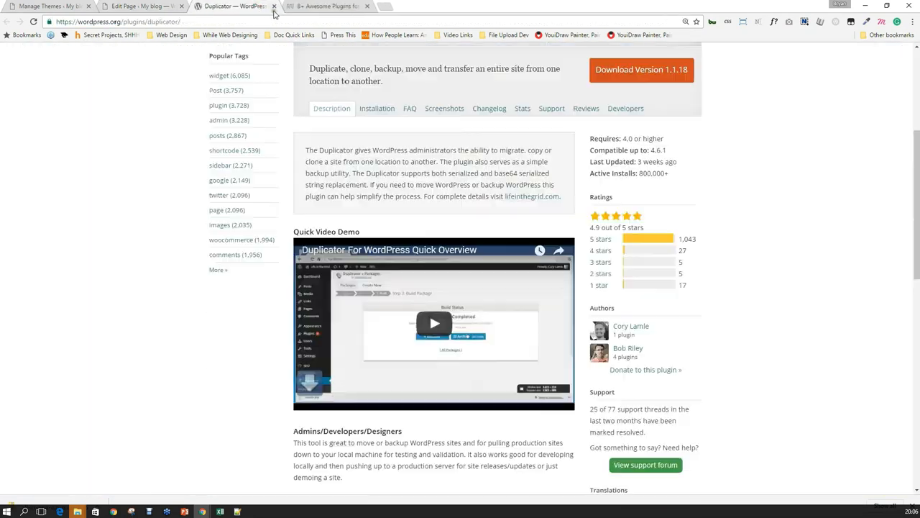
click(276, 6)
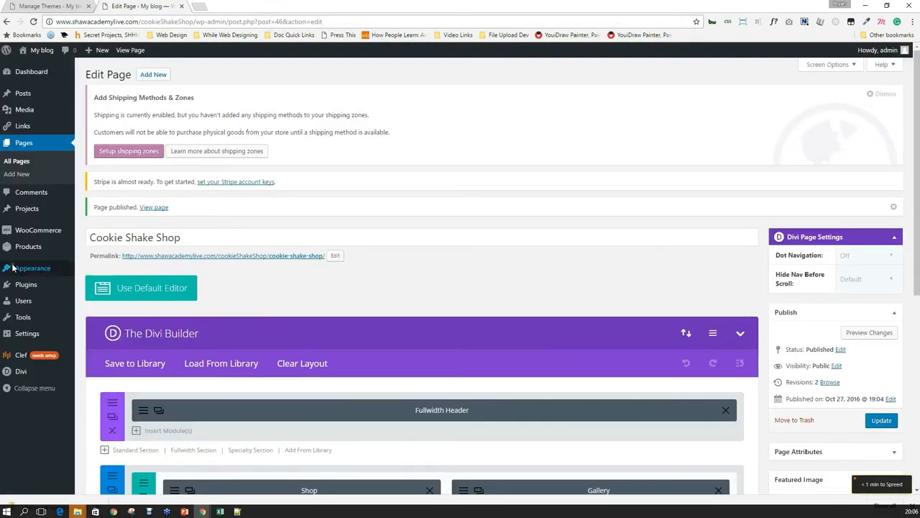
Open Plugins > Installed Plugins in a new tab and view the plugin list.
mouse_move(44, 287)
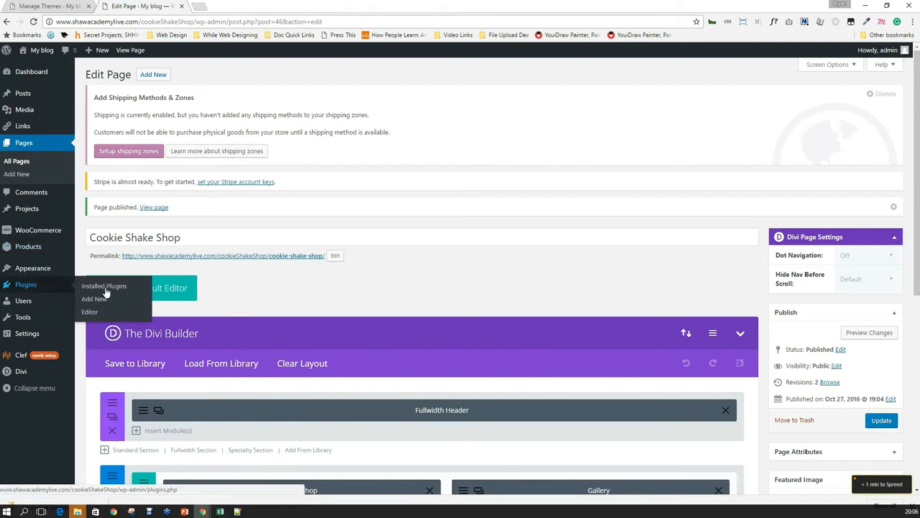
middle_click(109, 289)
click(246, 6)
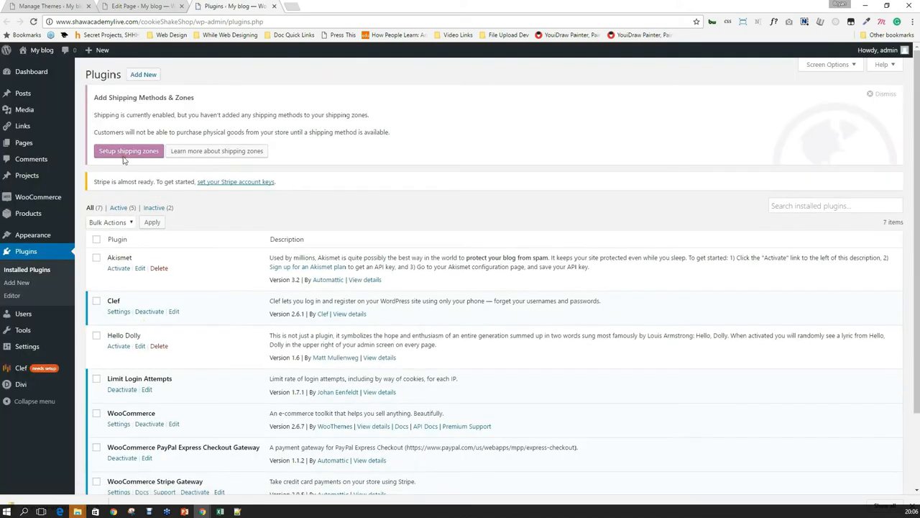
scroll(148, 291, down, 2)
Upload all-in-one-wp-migration-5.54.zip through Plugins > Add New, install it and activate it.
scroll(148, 294, up, 2)
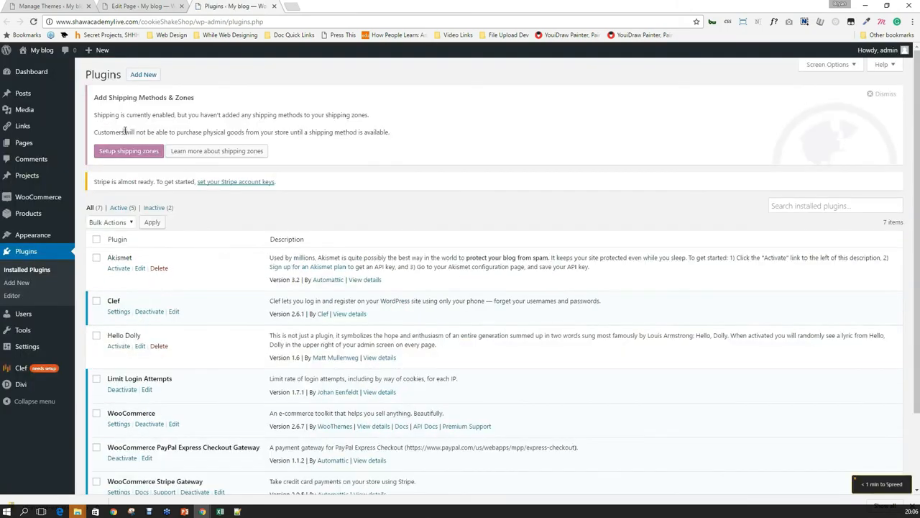
click(143, 74)
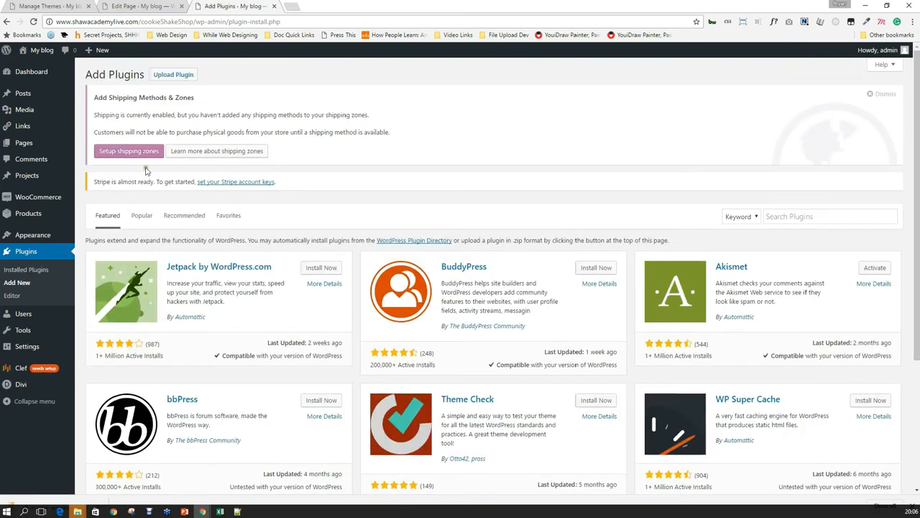
click(165, 78)
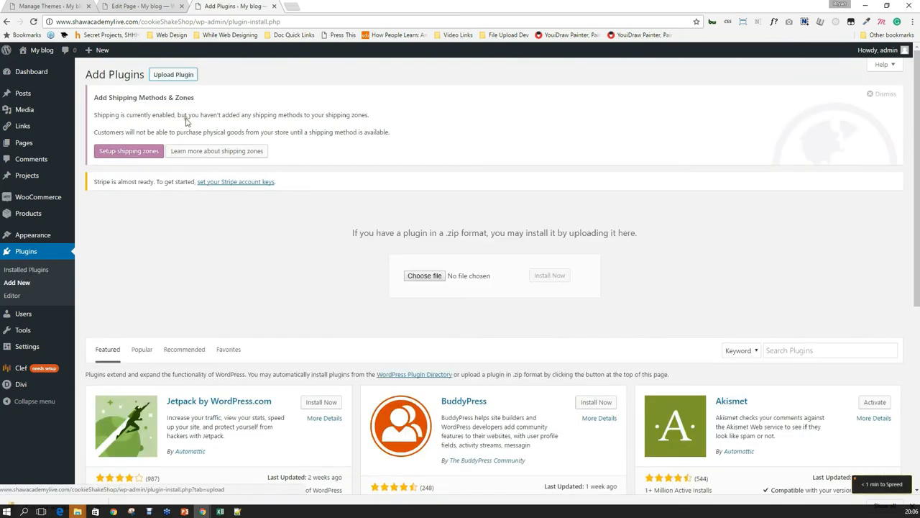
drag(22, 504, 428, 264)
click(544, 266)
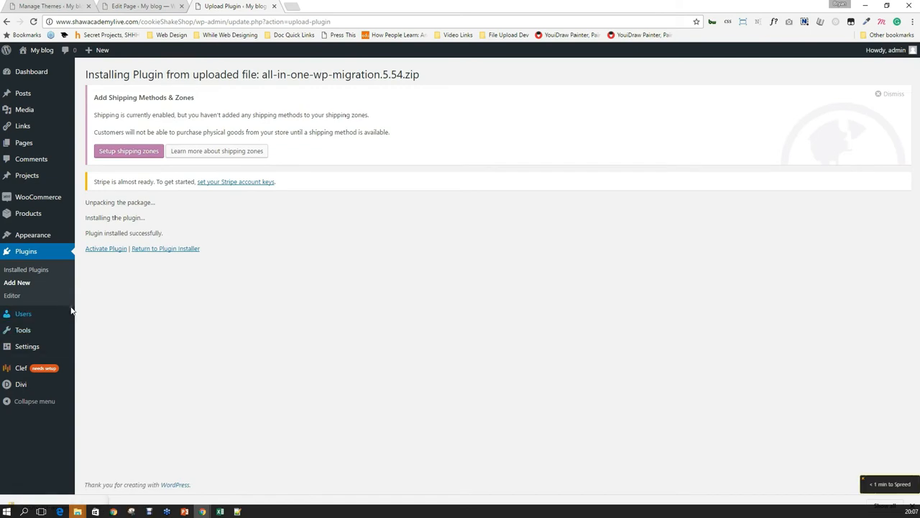
click(107, 249)
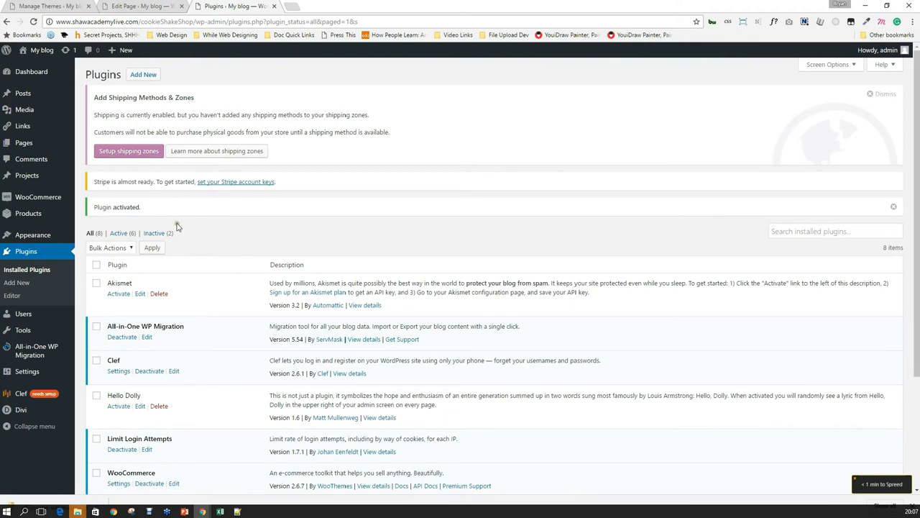
Open All-in-One WP Migration's empty Backups list and use Create Backup to reach Export Site.
scroll(157, 298, down, 3)
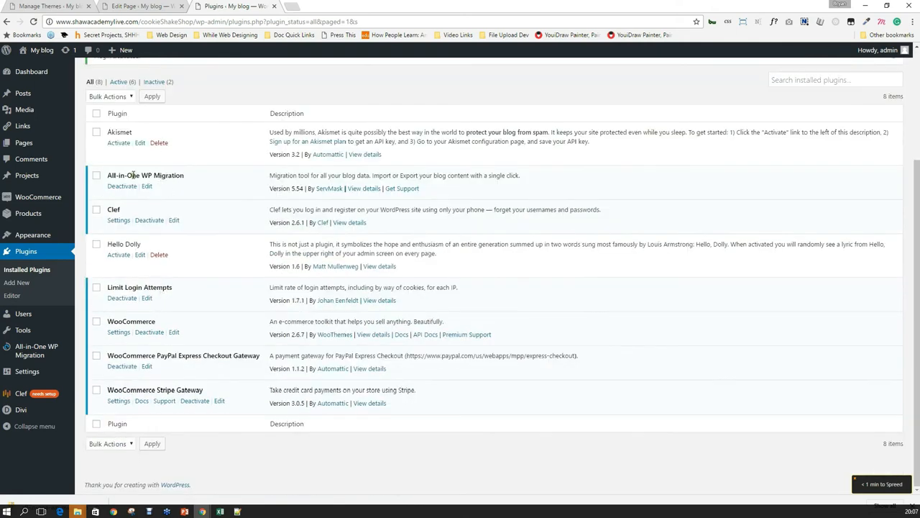
mouse_move(39, 354)
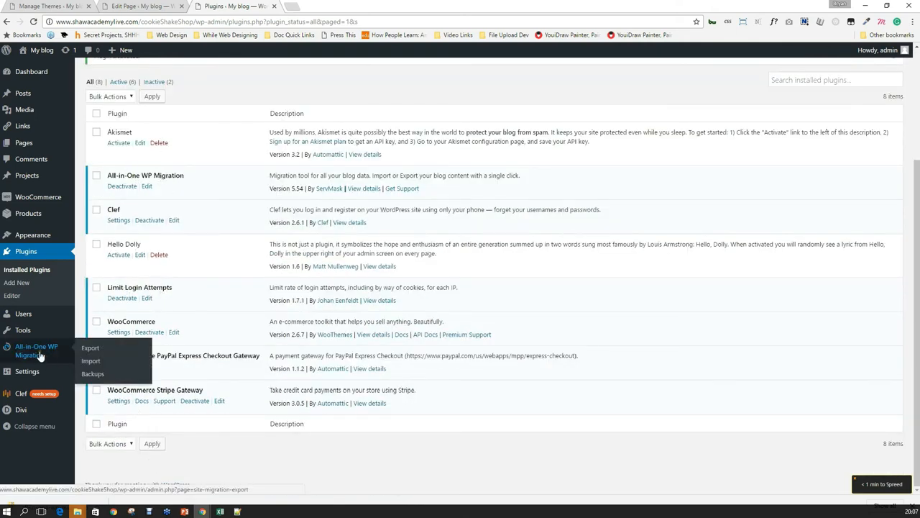
click(95, 375)
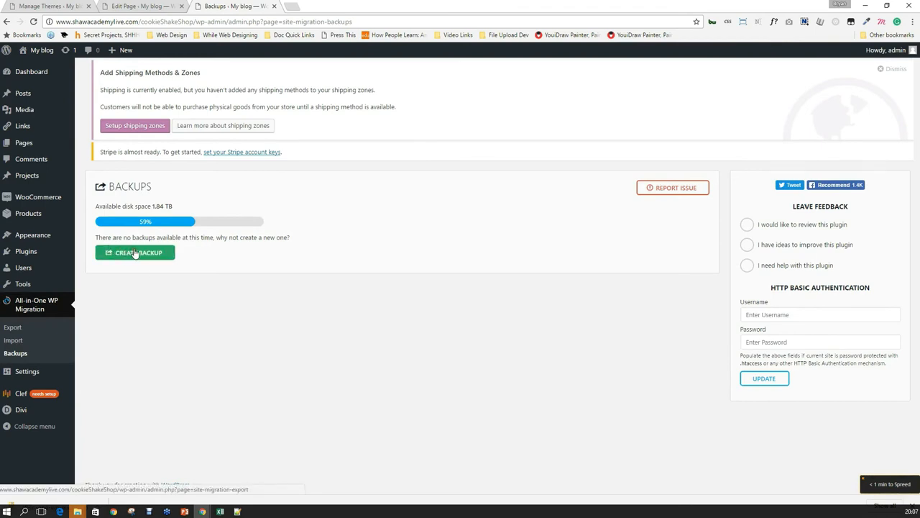
click(143, 253)
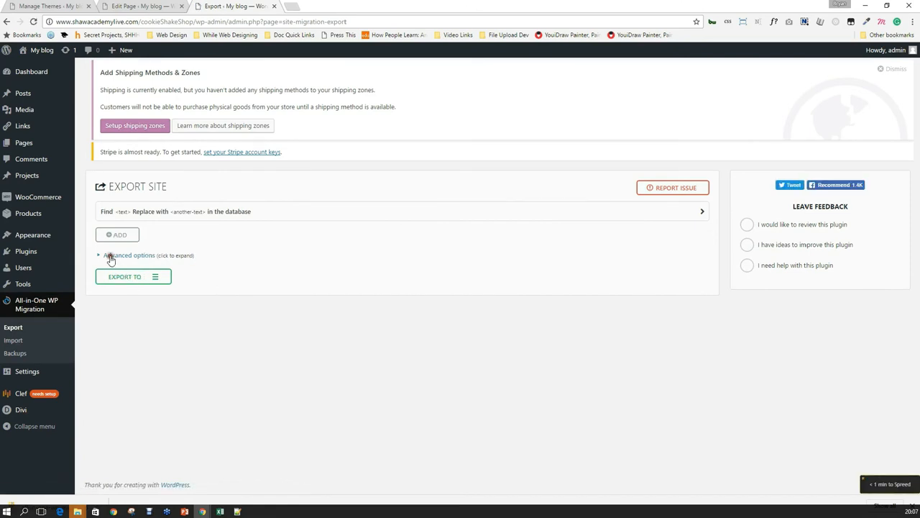
click(111, 257)
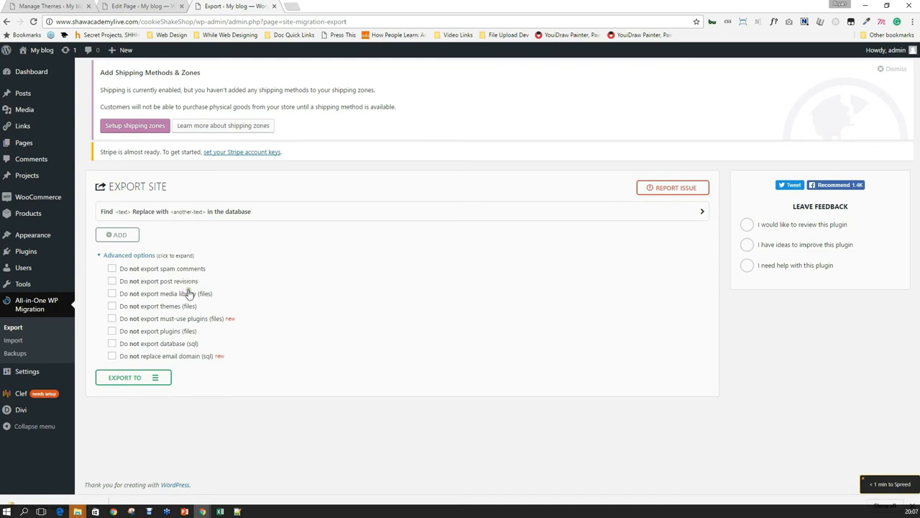
Export the whole site via Export To > File, starting the archive of 1740 files.
click(135, 383)
scroll(199, 393, down, 1)
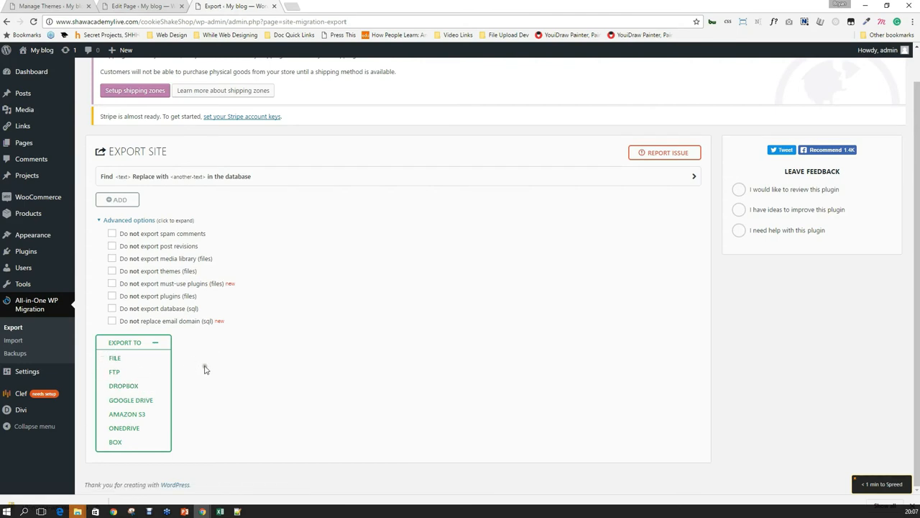
click(116, 357)
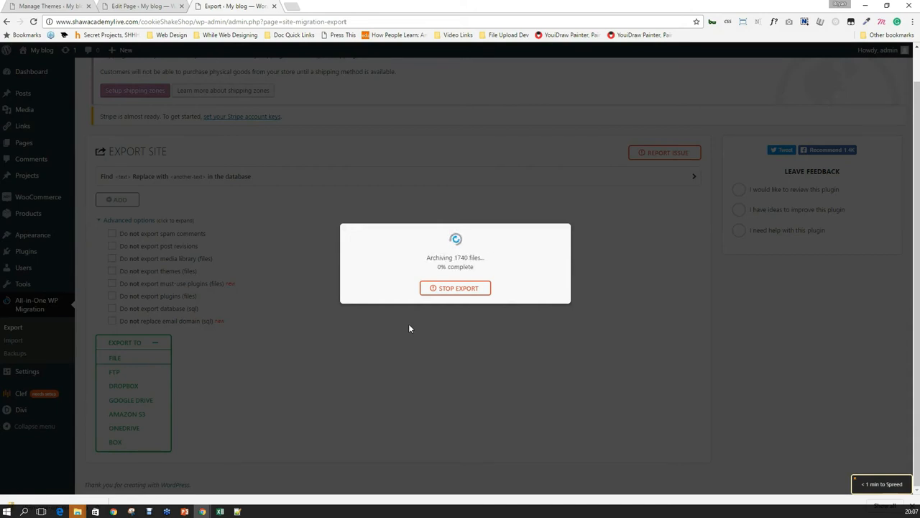
click(291, 7)
Load godaddy.com in the new tab, then return to the finished 55 MB export tab.
text(go)
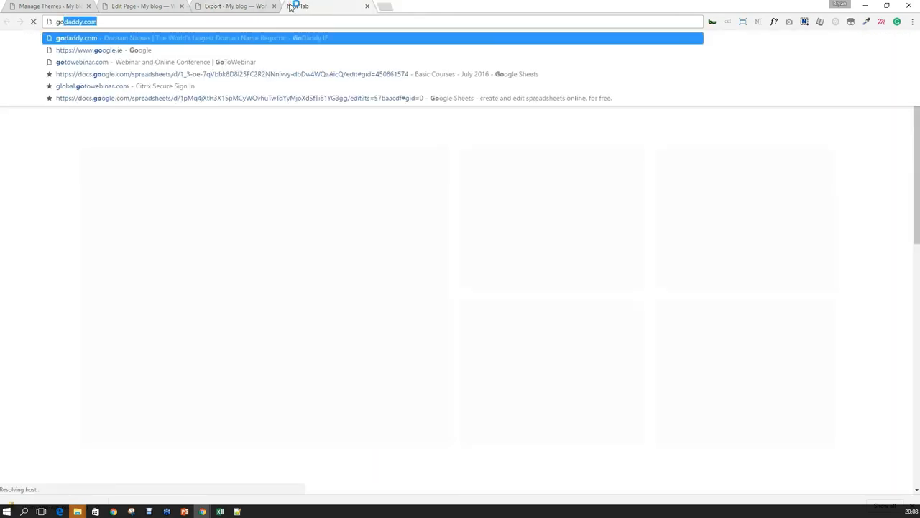
key(Return)
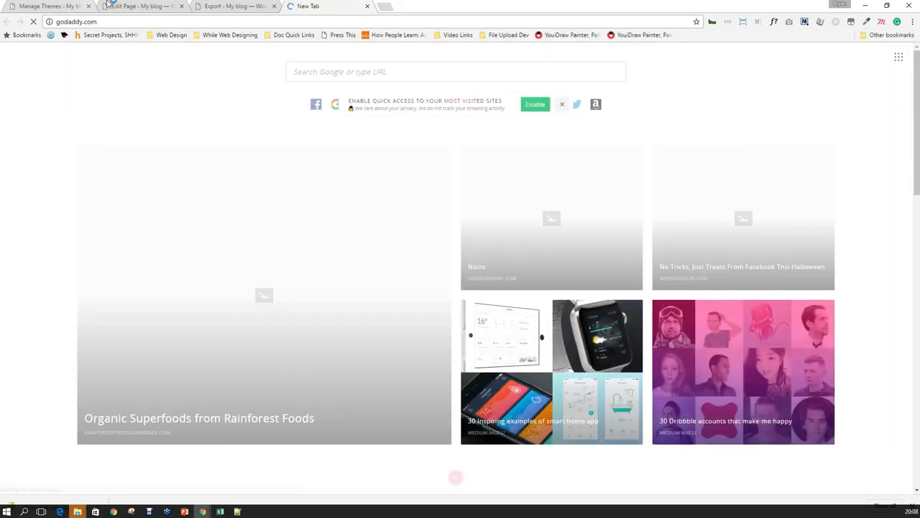
click(219, 5)
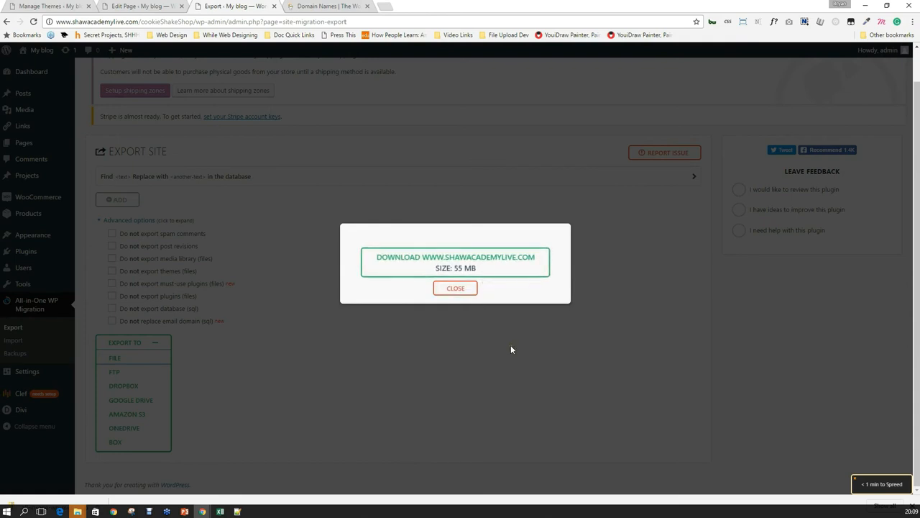
Download the 55 MB site export, and toggle Task view off and back on in the taskbar.
click(473, 264)
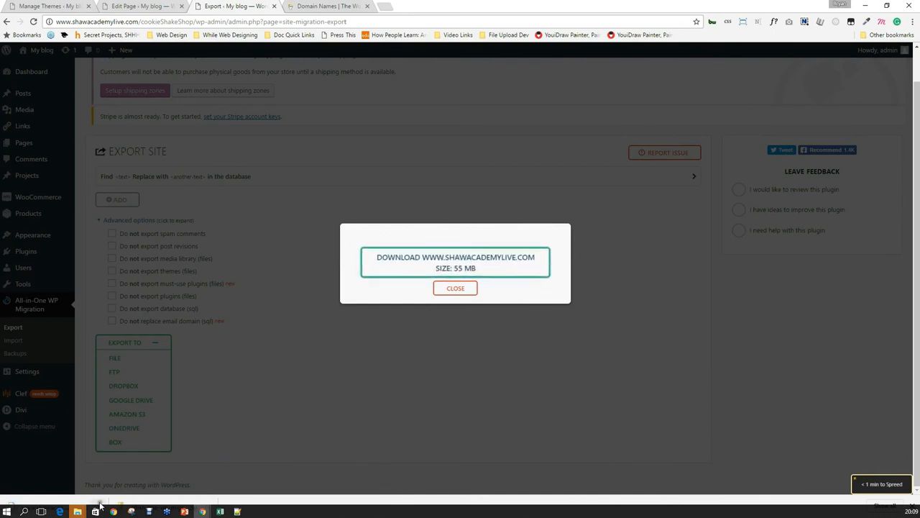
right_click(412, 511)
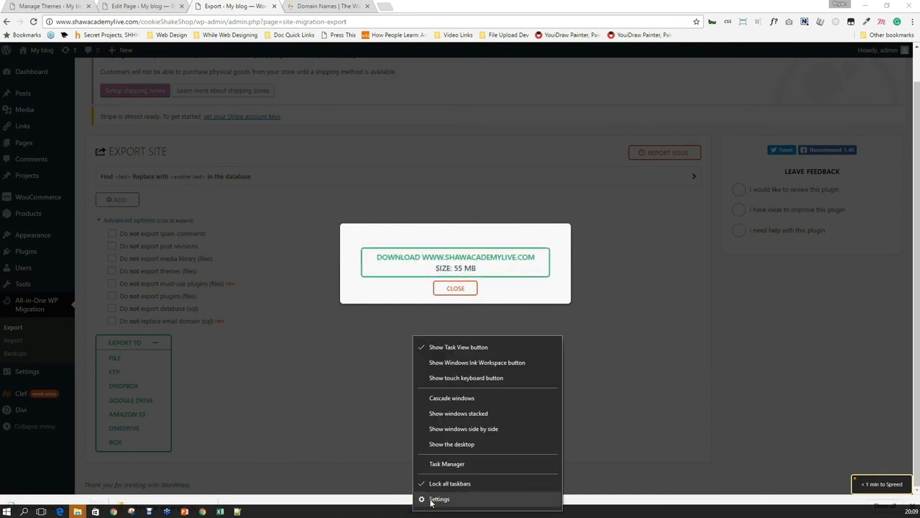
click(461, 347)
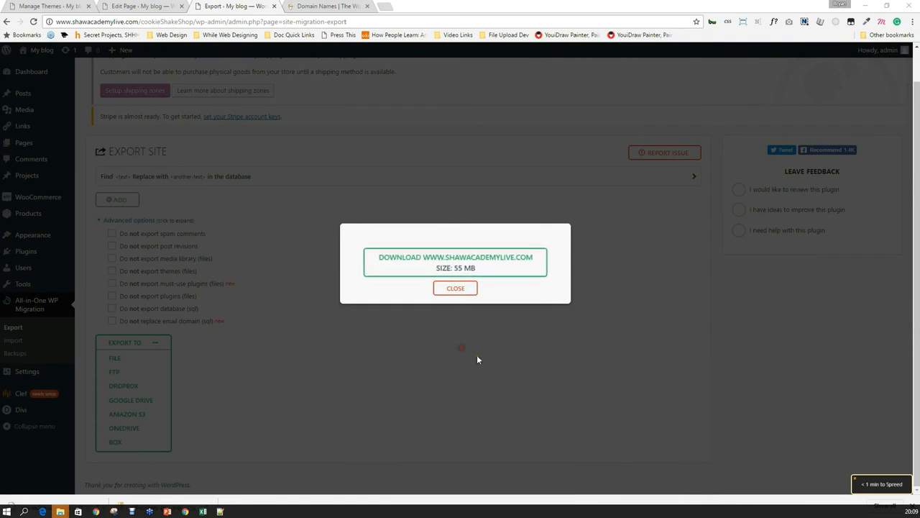
right_click(330, 511)
click(378, 343)
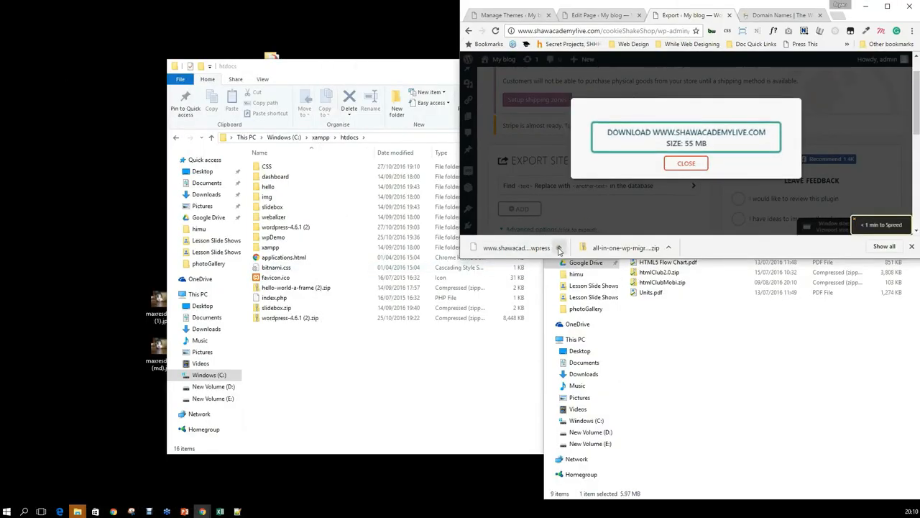
Show the downloaded .wpress file in the Downloads folder and move that window higher.
click(668, 248)
click(601, 289)
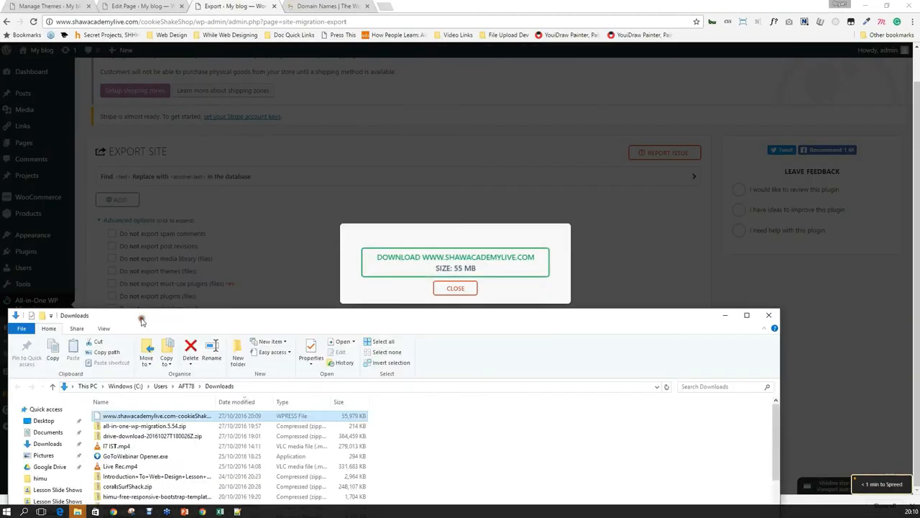
drag(139, 319, 325, 133)
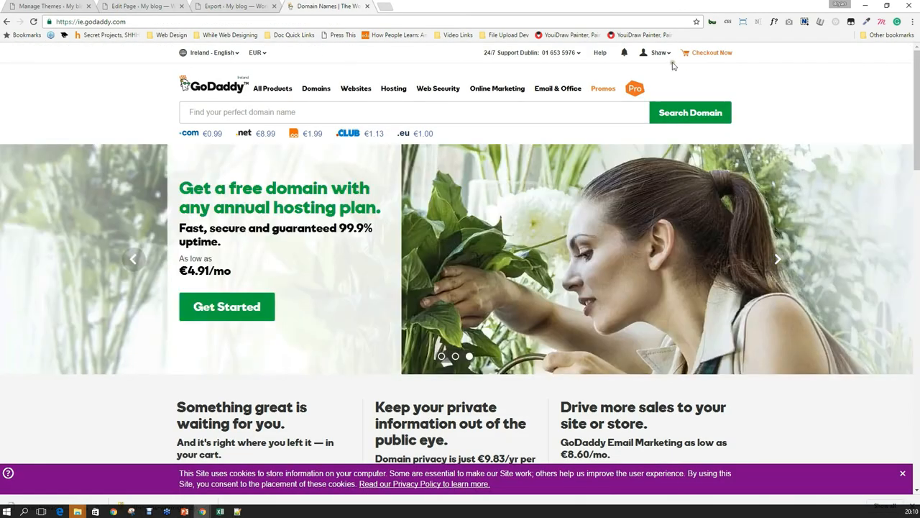
Go from the GoDaddy account menu to Web Hosting and open shawacademylive.com's cPanel.
click(660, 56)
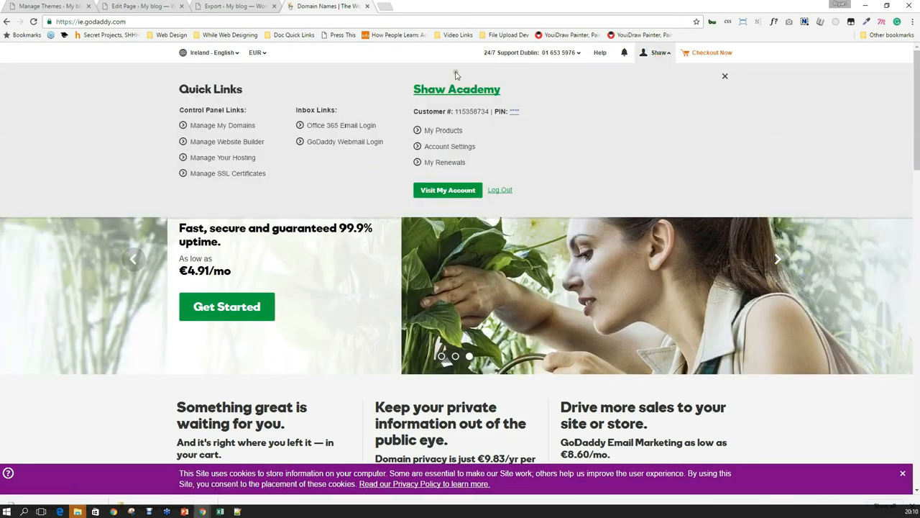
click(55, 6)
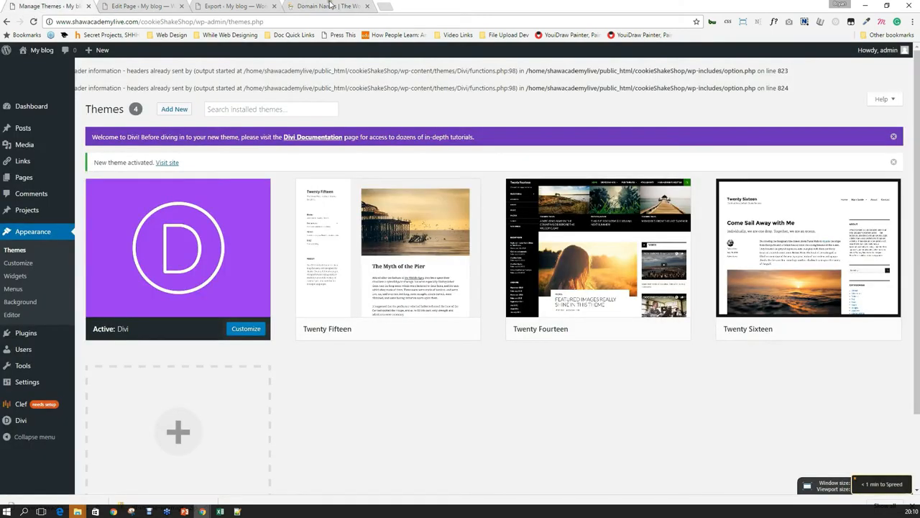
click(306, 6)
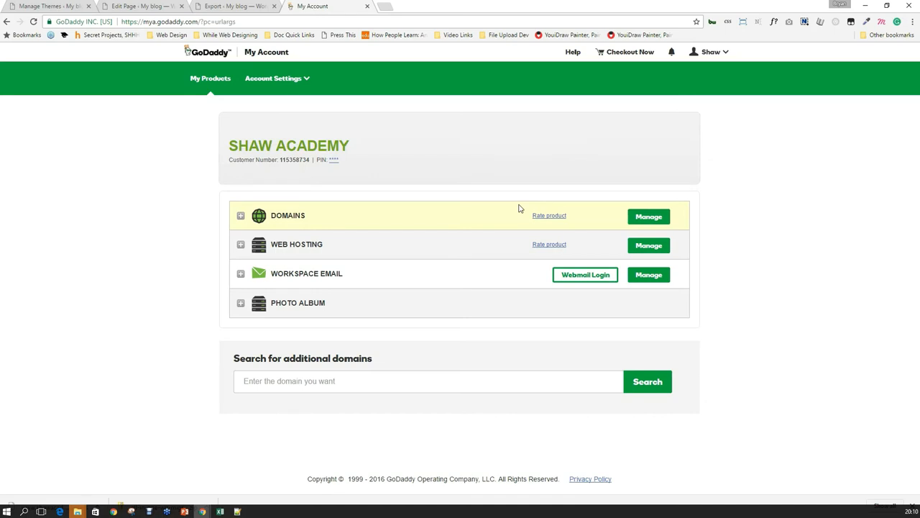
click(659, 250)
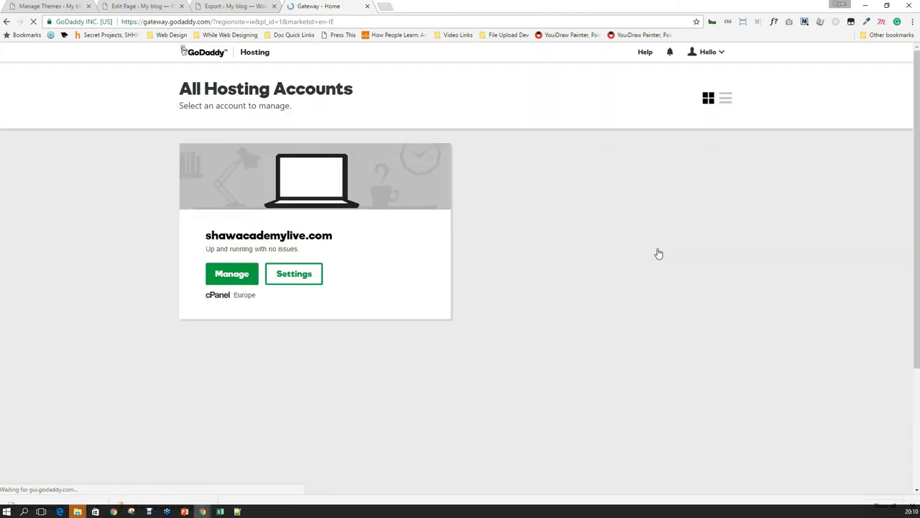
click(241, 279)
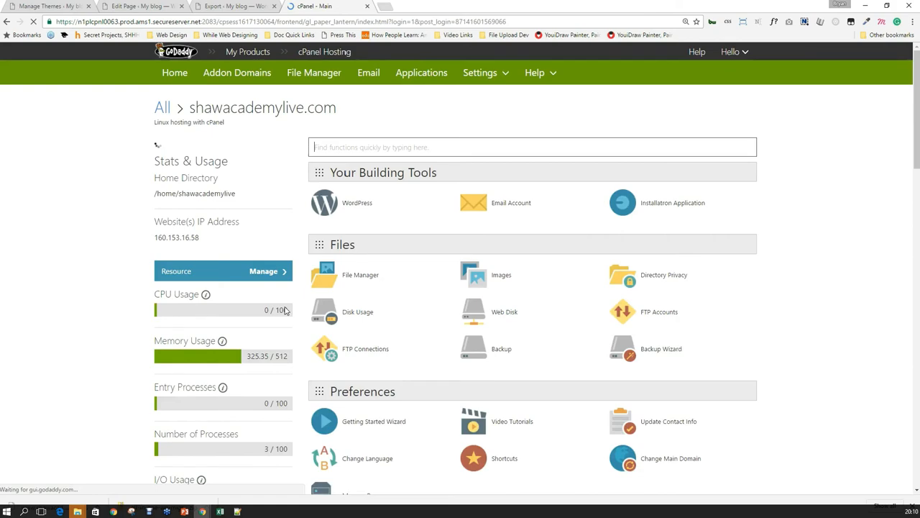
Scroll the cPanel dashboard and search the page for 'back' to find Backup tools.
scroll(288, 324, down, 10)
scroll(291, 337, down, 6)
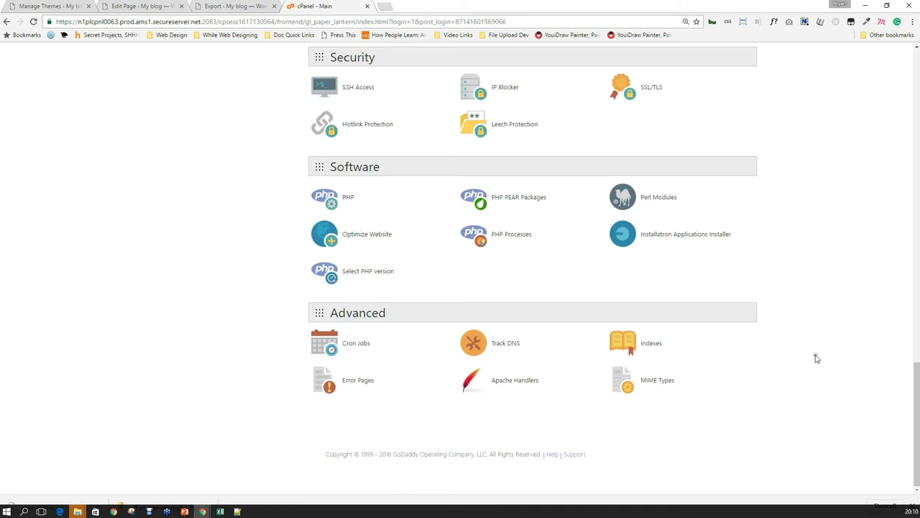
scroll(808, 377, up, 2)
key(ctrl+f)
text(back)
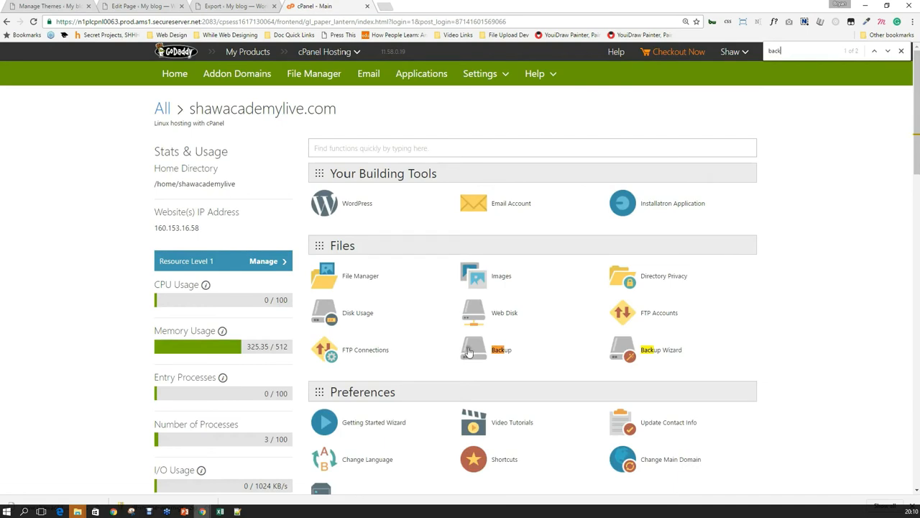
Review the Backup Wizard's backup contents, then return to the WordPress Export tab and dismiss the download dialog.
click(647, 350)
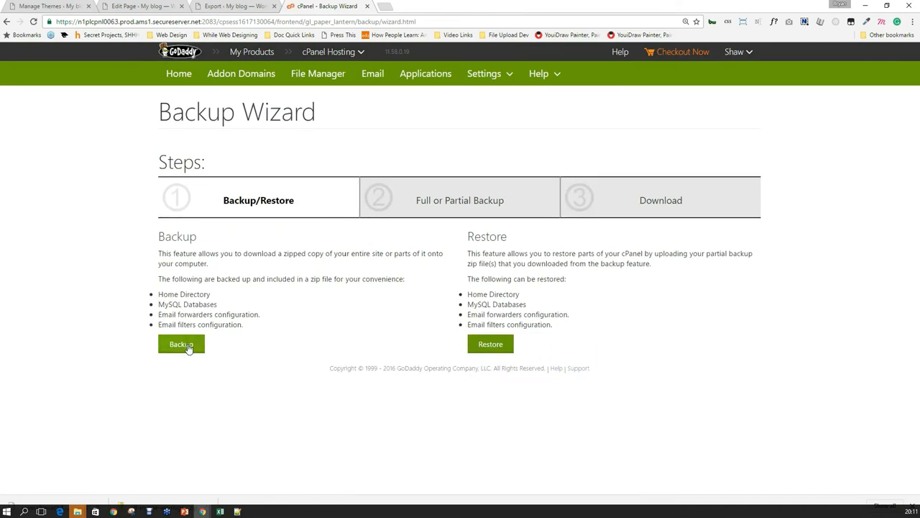
drag(165, 294, 202, 325)
click(178, 73)
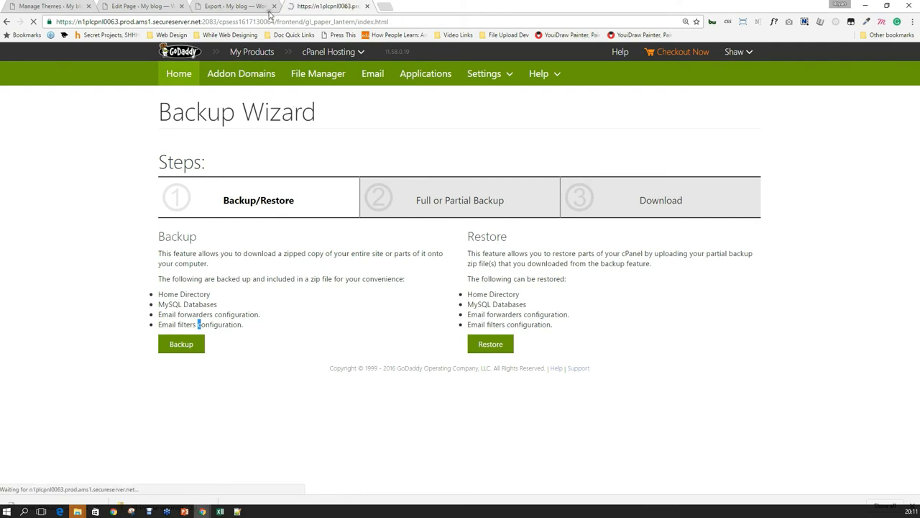
click(237, 7)
click(456, 289)
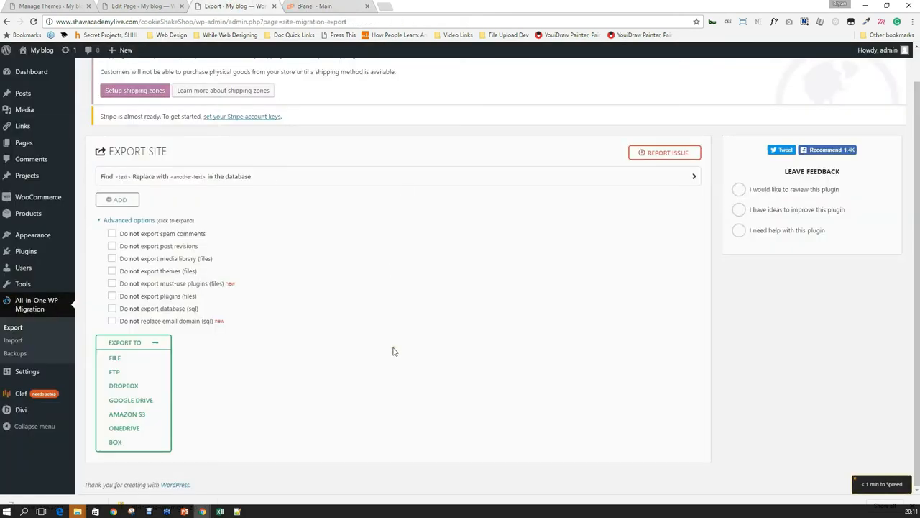
Close the cPanel tab and open All-in-One WP Migration's Import page.
click(367, 7)
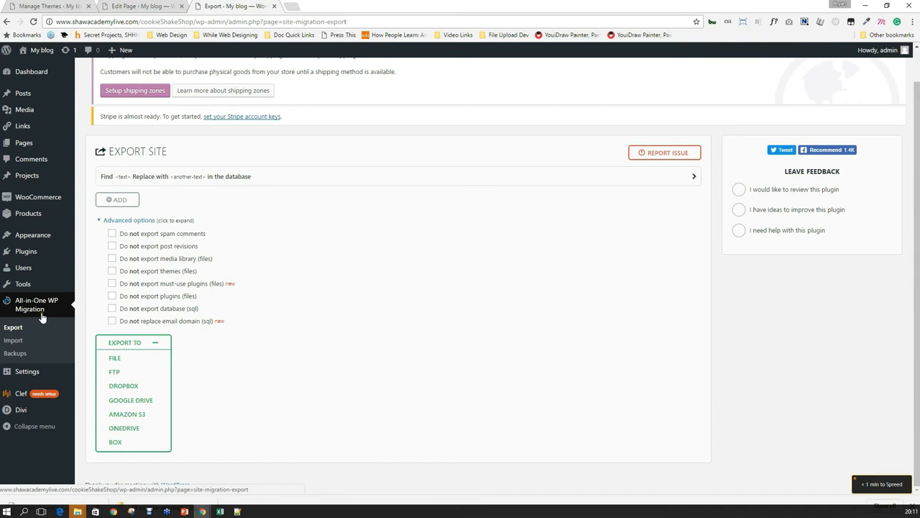
click(15, 345)
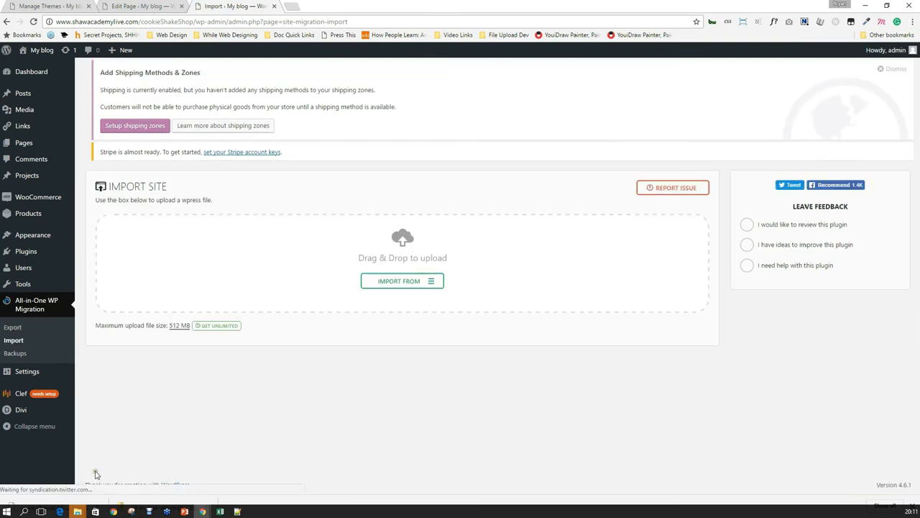
Choose Import From > File and browse the Downloads and Documents folders in the file dialog.
click(415, 286)
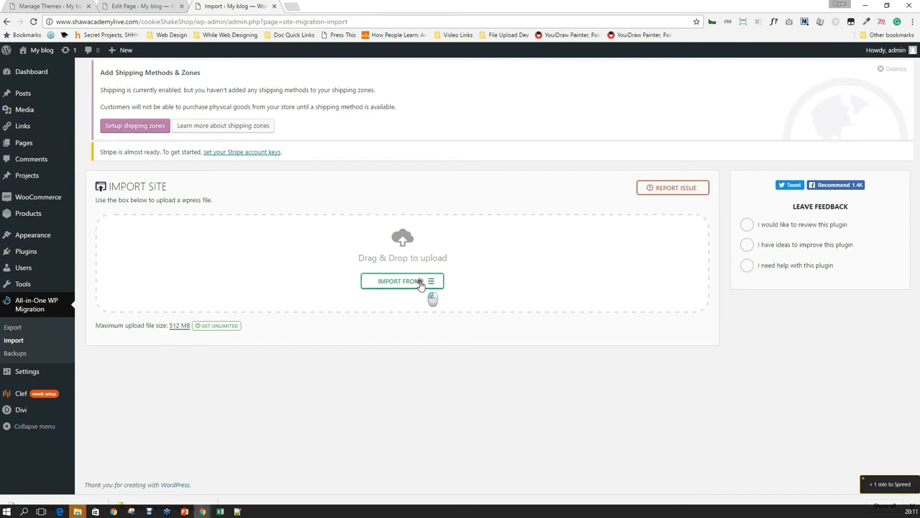
click(381, 297)
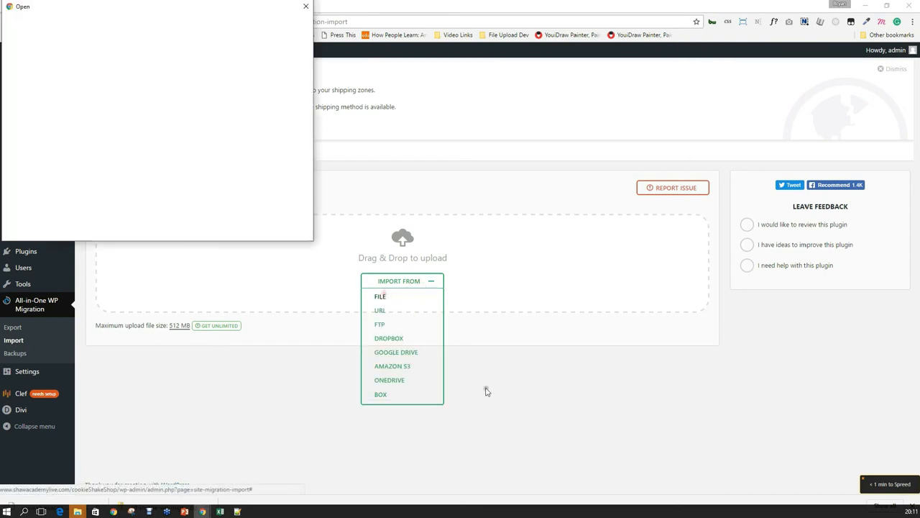
drag(162, 6, 332, 91)
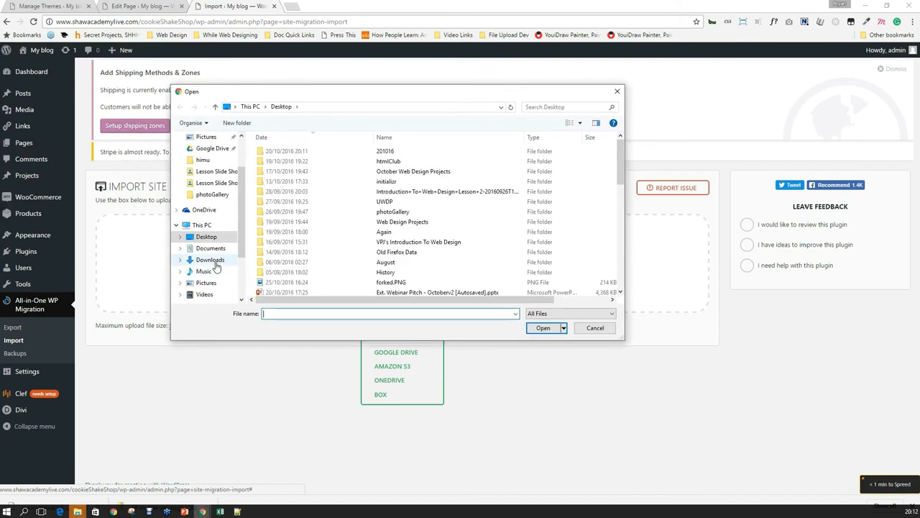
click(210, 261)
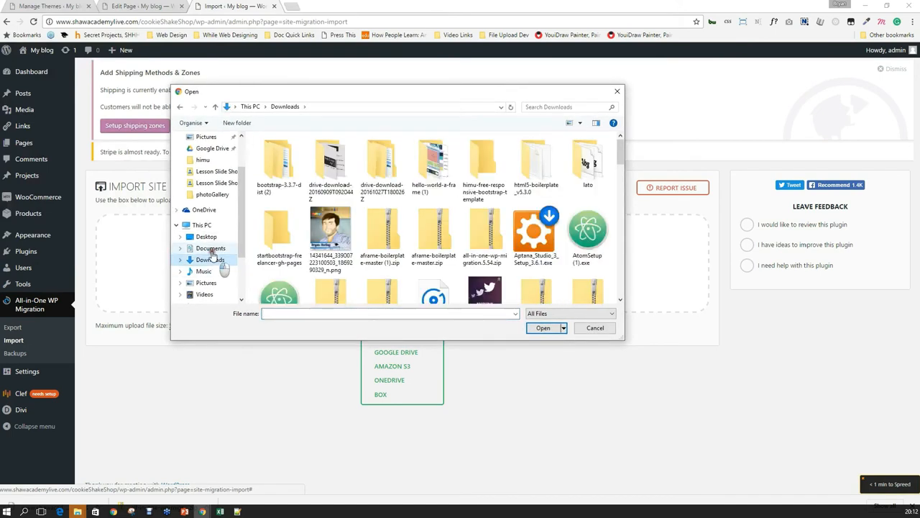
click(210, 249)
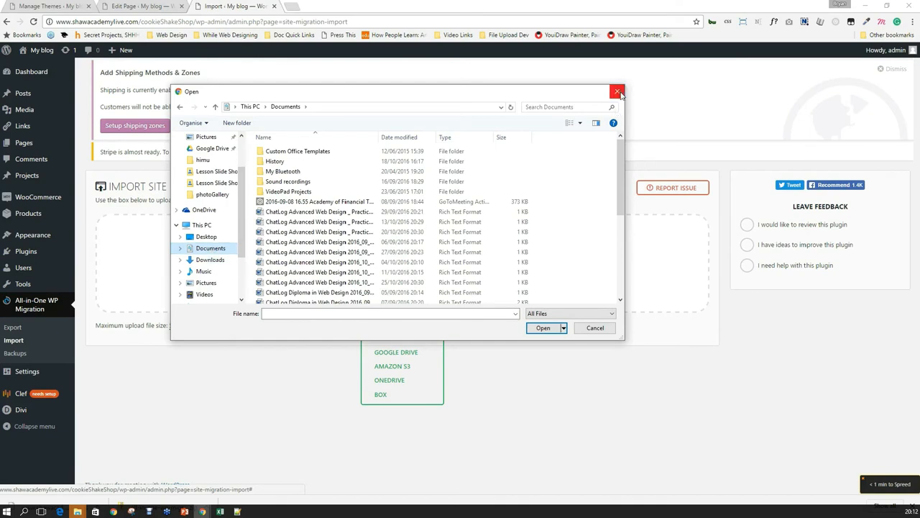
Cancel the file dialog and show the downloaded .wpress export in its Downloads folder.
click(617, 91)
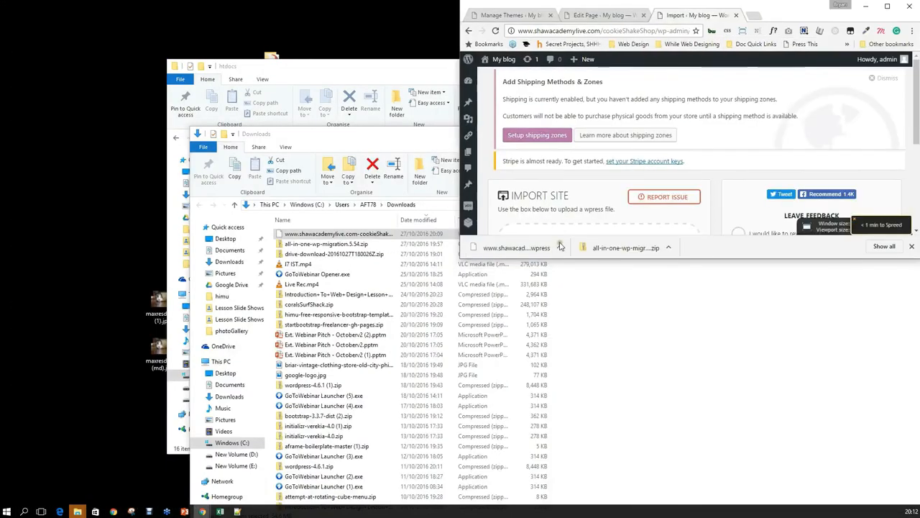
click(560, 247)
click(586, 291)
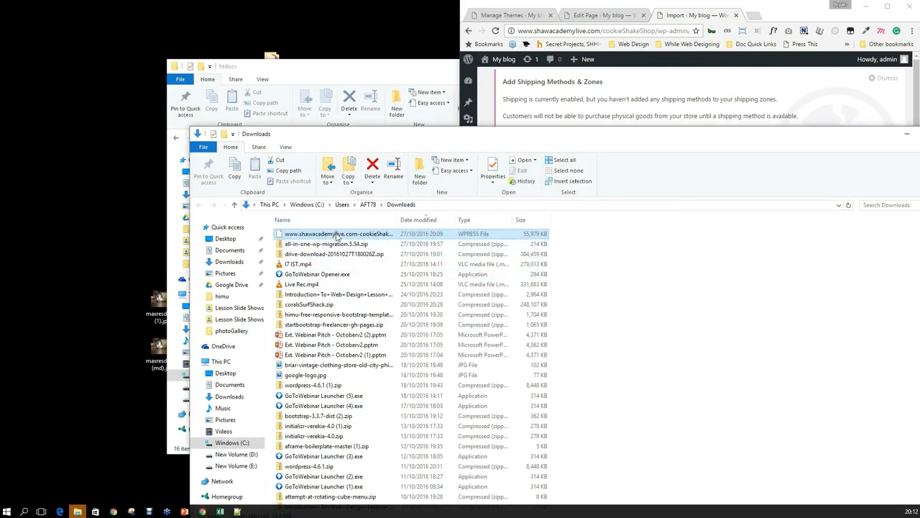
Choose Import From > File again and open the Downloads folder in the file dialog.
click(790, 17)
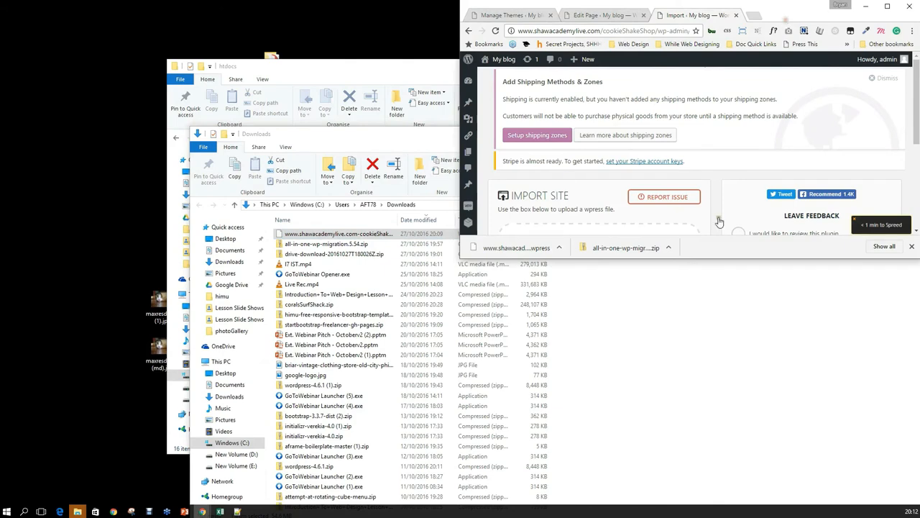
scroll(592, 179, down, 3)
click(582, 161)
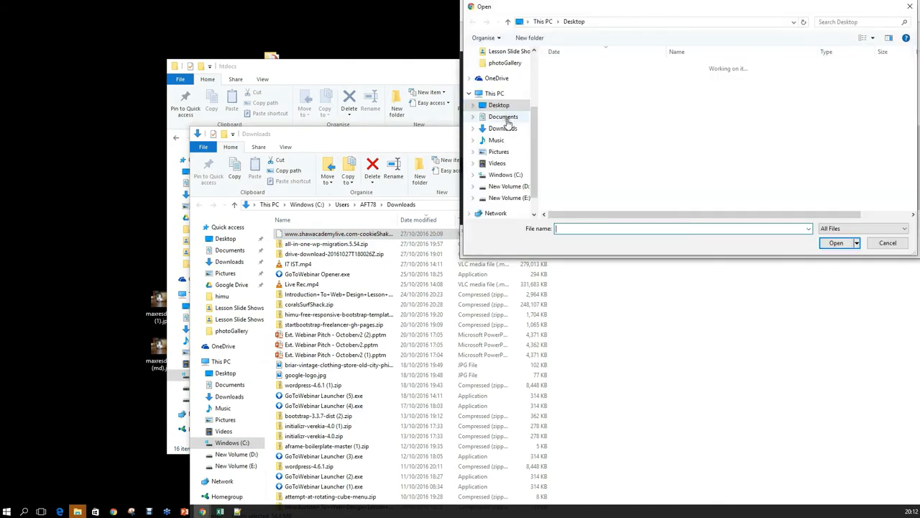
click(503, 128)
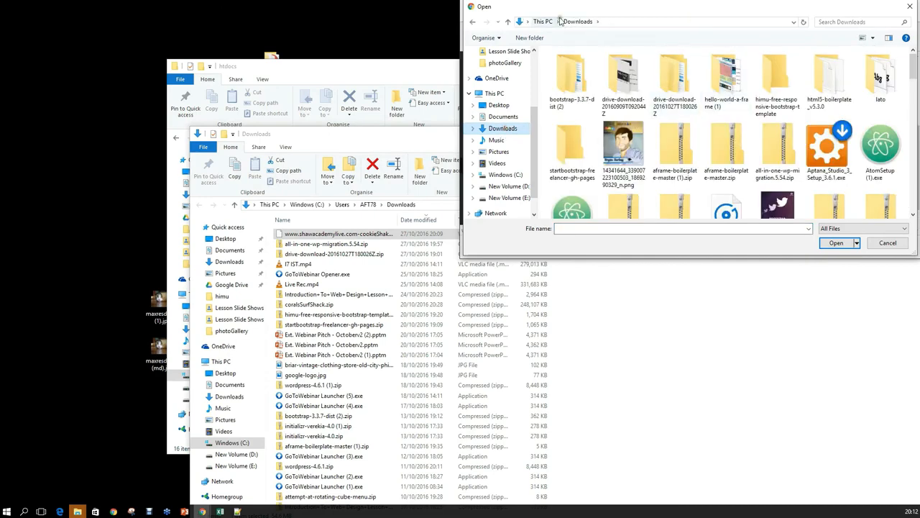
drag(805, 9, 597, 63)
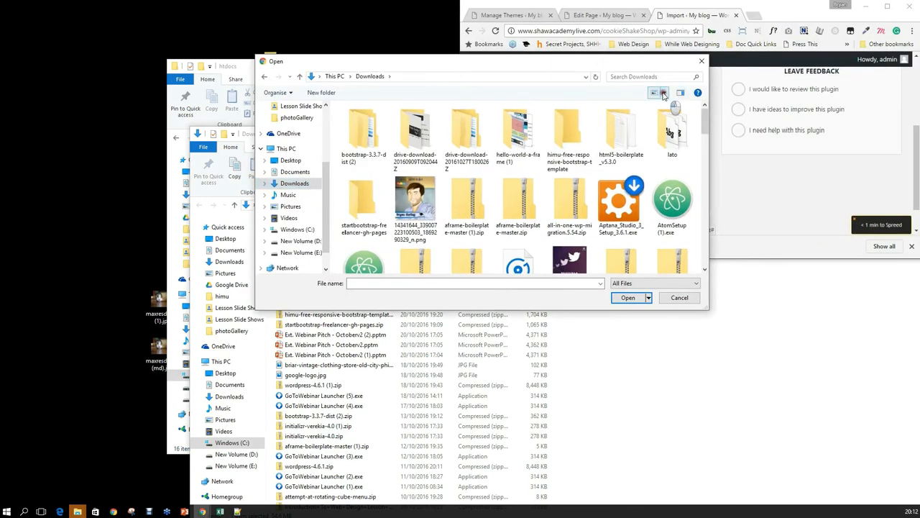
Sort Downloads by date in Details view and open the Cookie Shake Shop .wpress file to start importing.
click(664, 93)
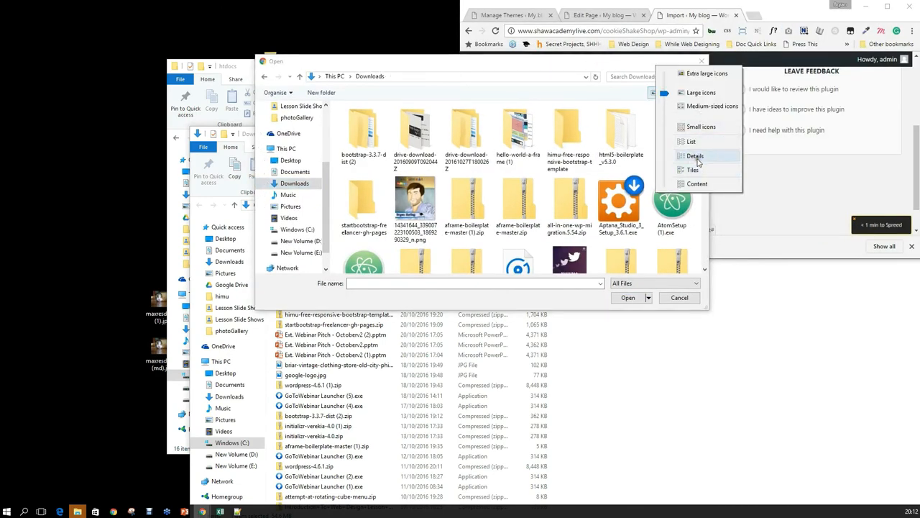
click(694, 155)
drag(525, 62, 582, 73)
click(528, 89)
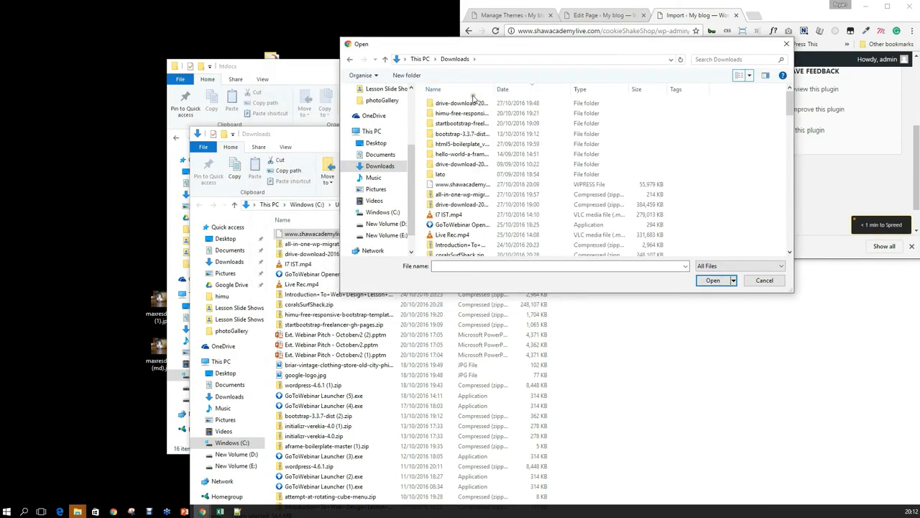
click(474, 184)
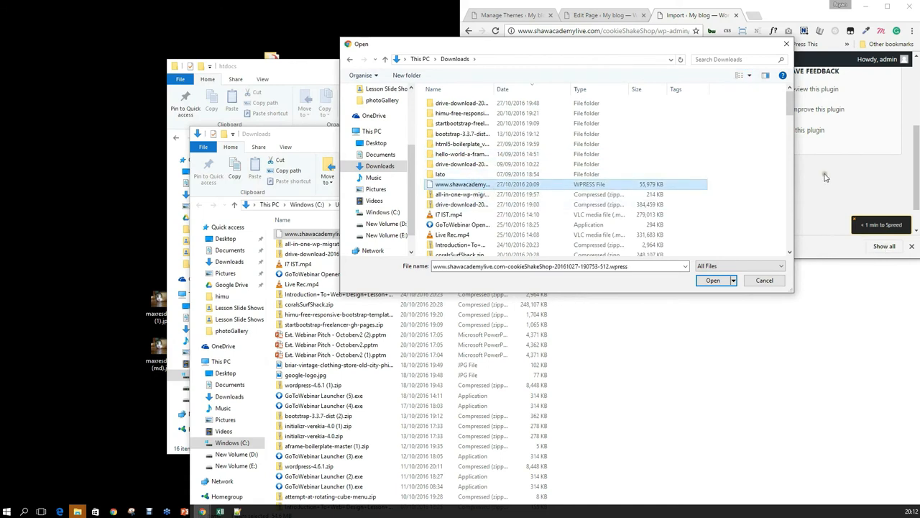
click(712, 281)
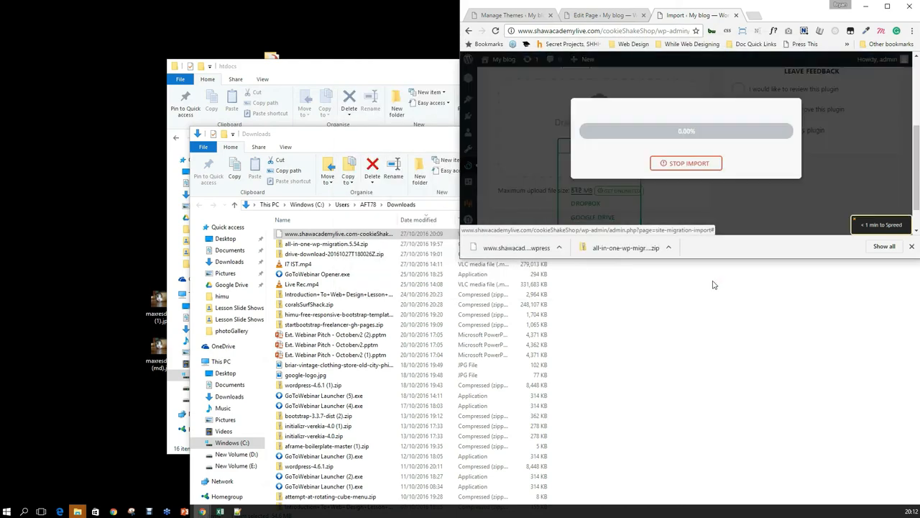
click(887, 6)
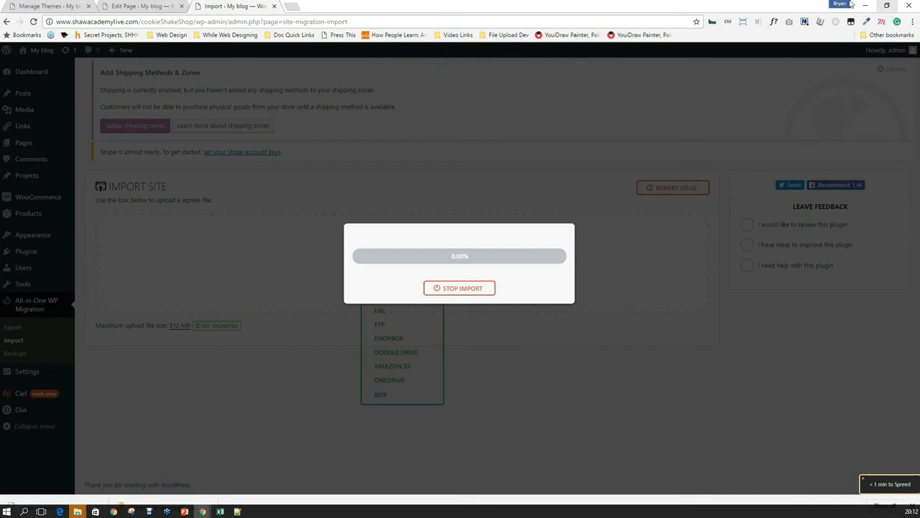
click(293, 6)
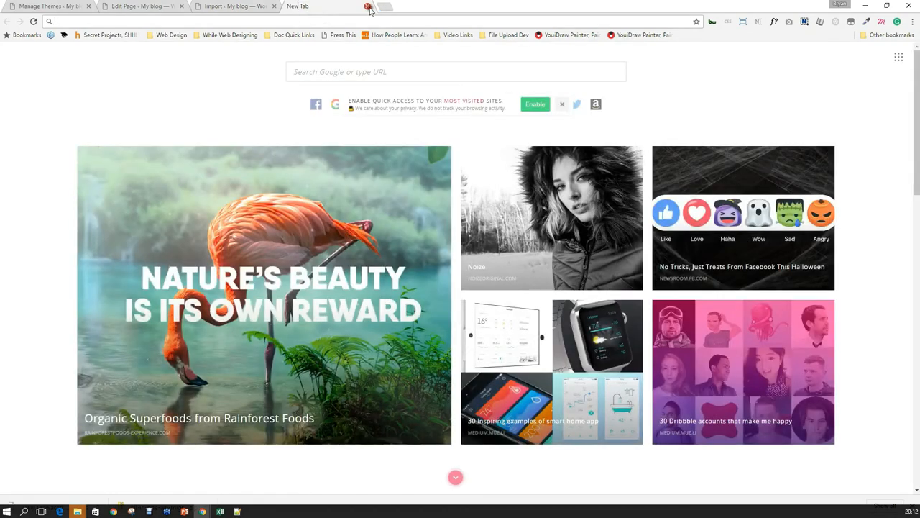
Paste a copy of the CSS folder into htdocs, starting the 2,518-item copy to 'CSS - Copy'.
click(366, 6)
drag(562, 4, 558, 251)
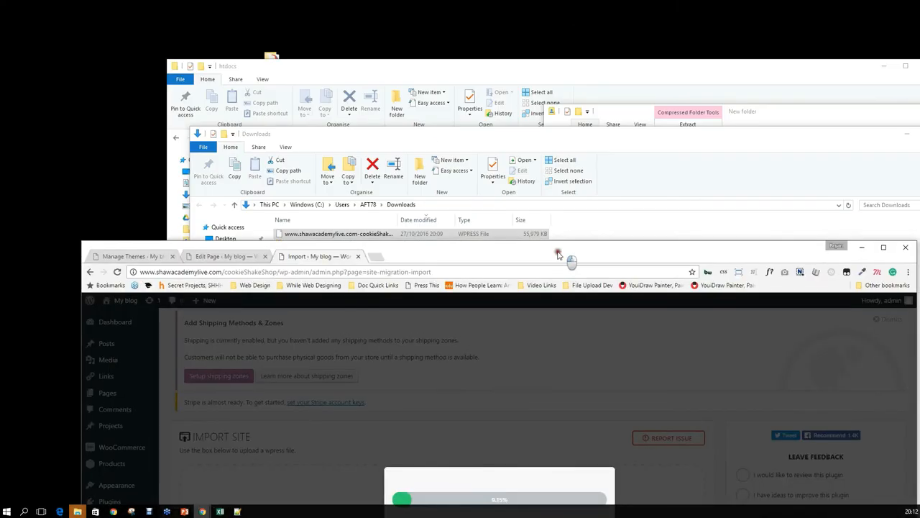
click(426, 137)
click(402, 123)
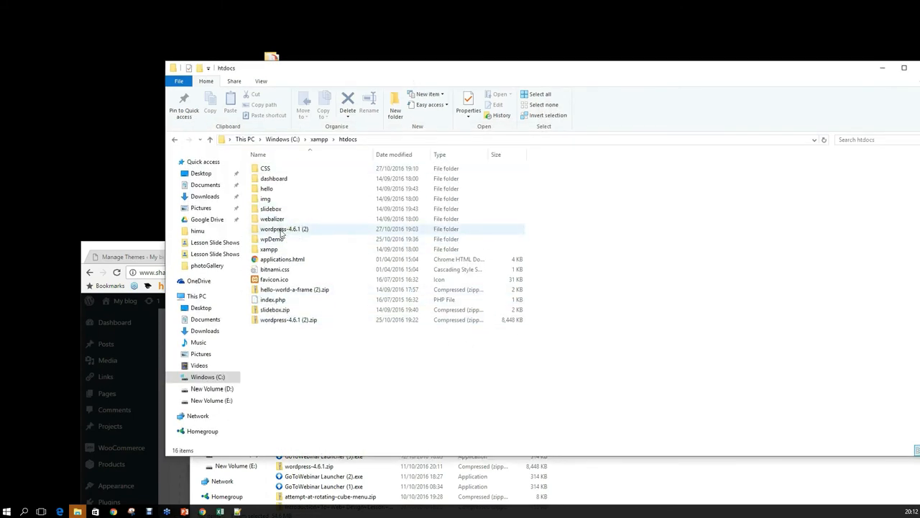
double_click(267, 170)
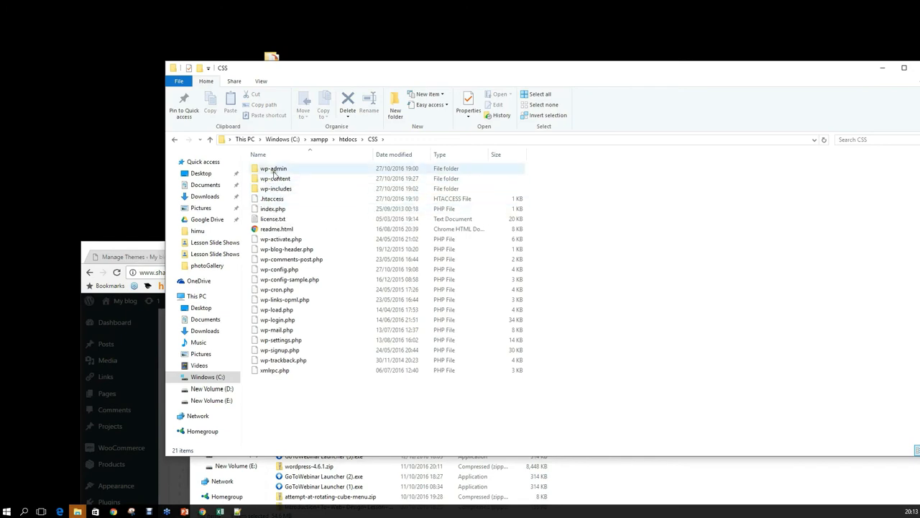
click(348, 139)
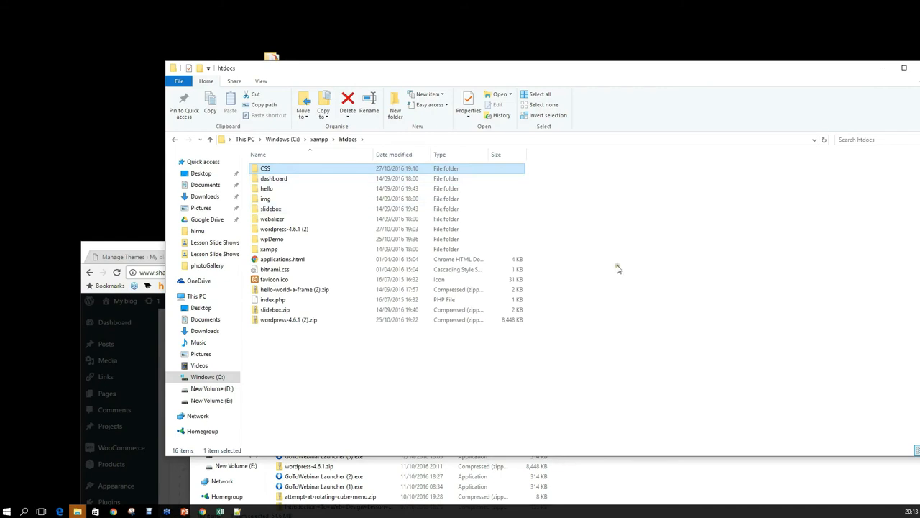
click(312, 364)
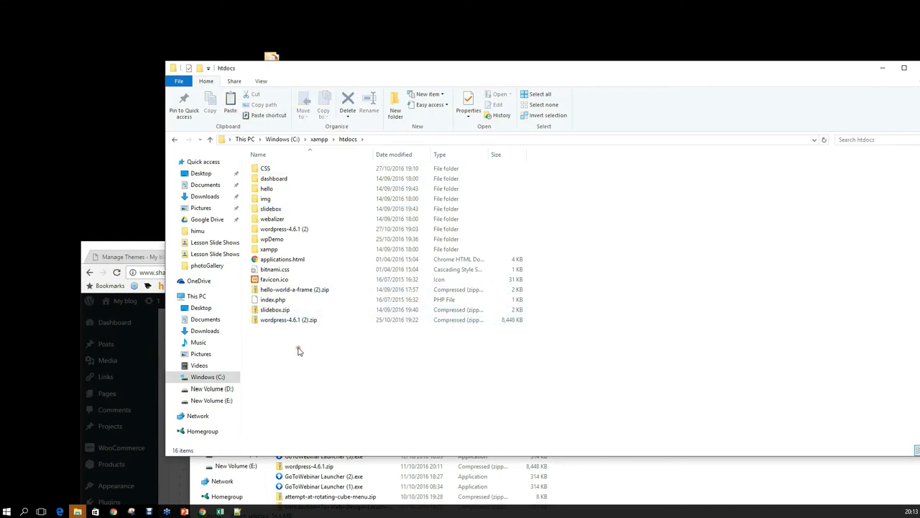
key(ctrl+v)
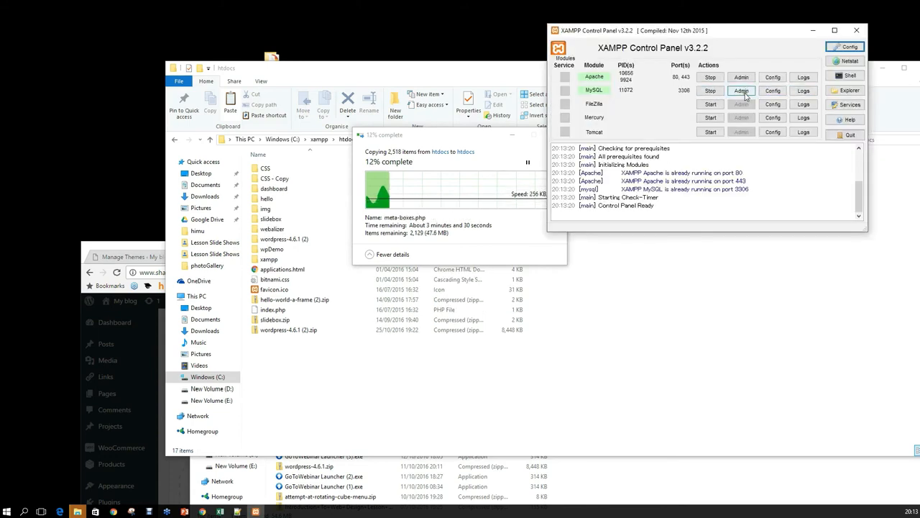
Open phpMyAdmin from XAMPP and go to the cookieshakeshop database's Export page.
click(742, 90)
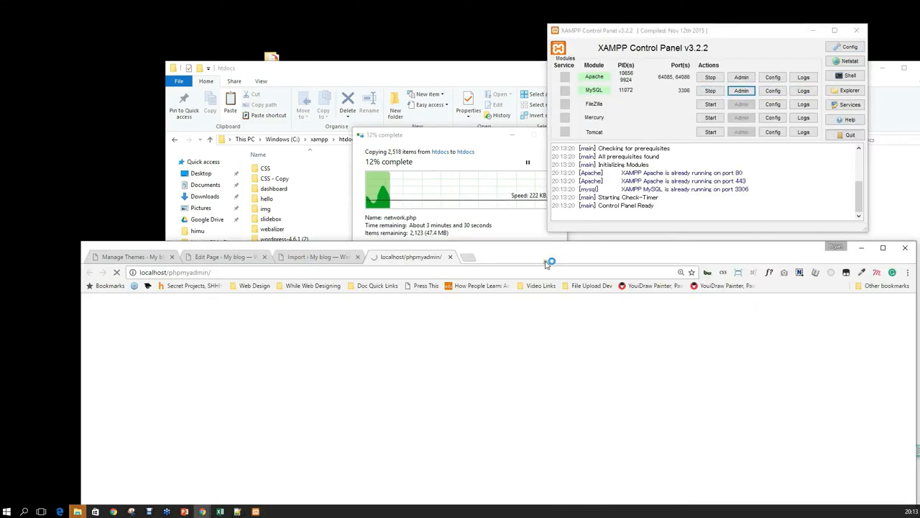
double_click(544, 257)
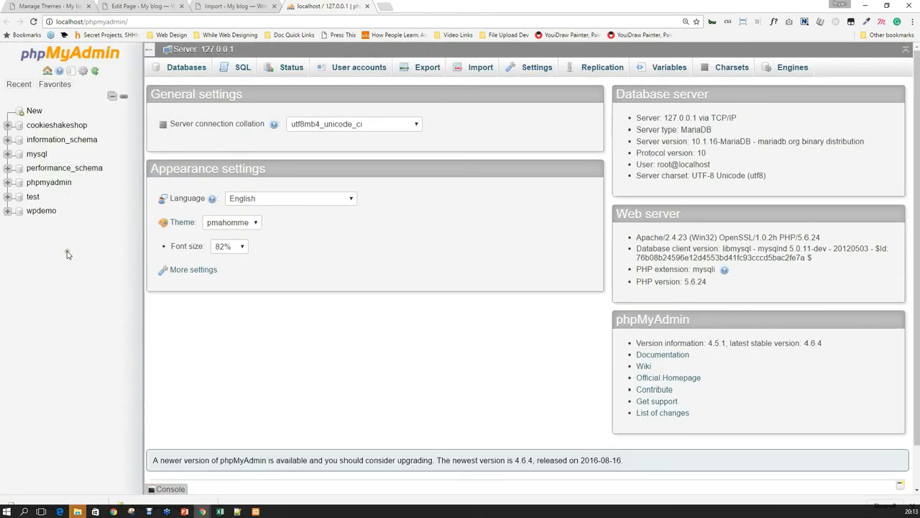
click(415, 72)
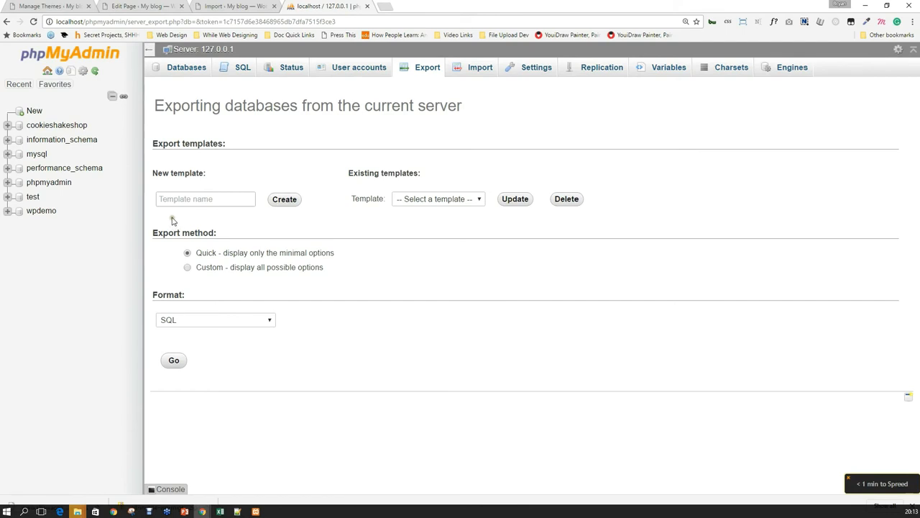
click(223, 198)
click(428, 200)
click(428, 200)
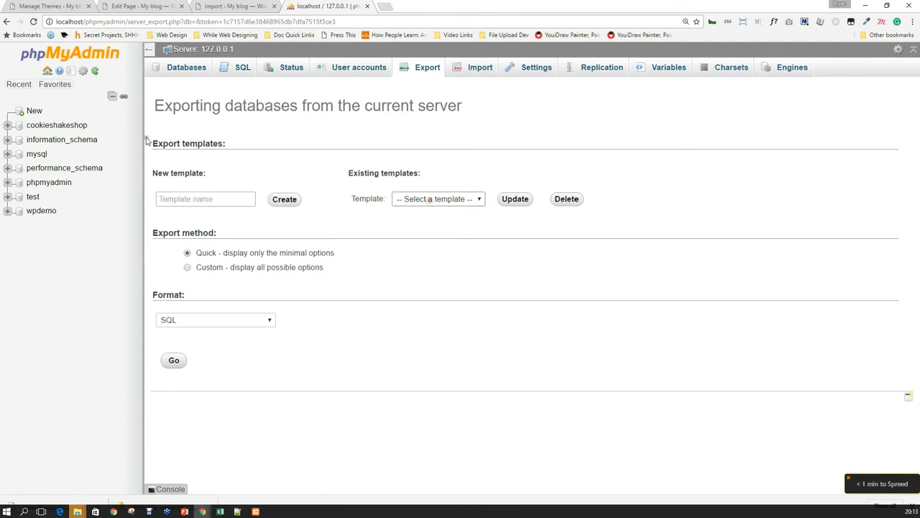
click(87, 128)
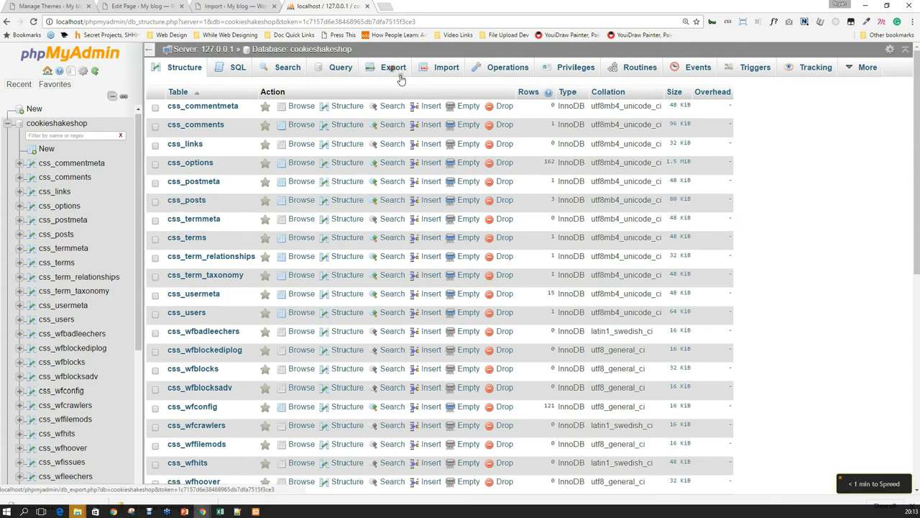
click(393, 68)
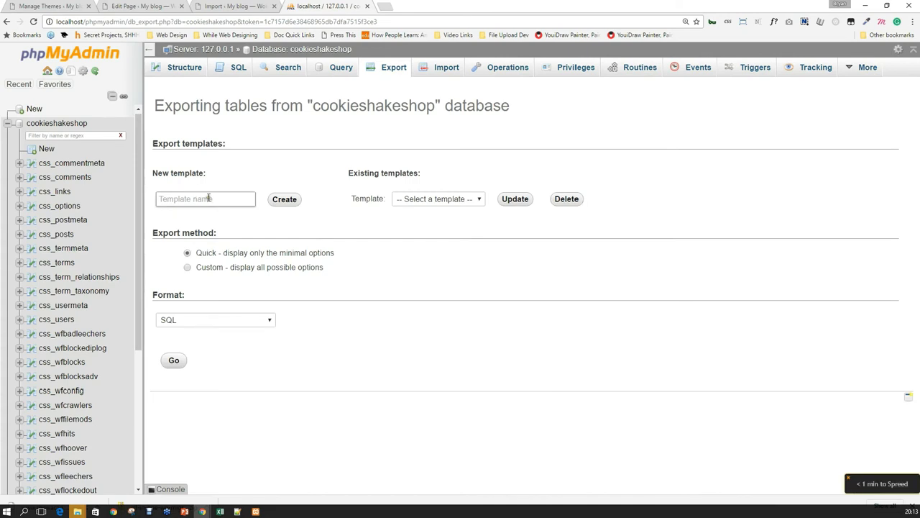
Save an export template named 'css' and export cookieshakeshop as an SQL file.
click(207, 198)
text(css)
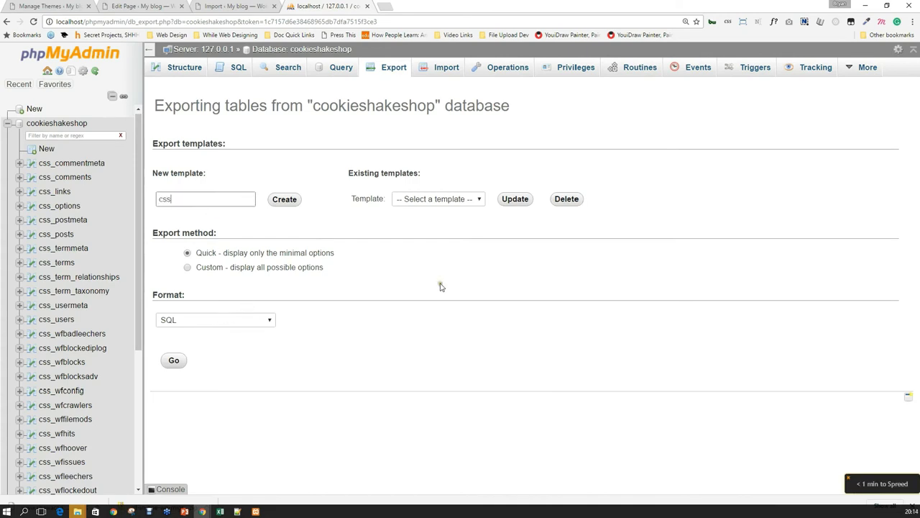
key(Return)
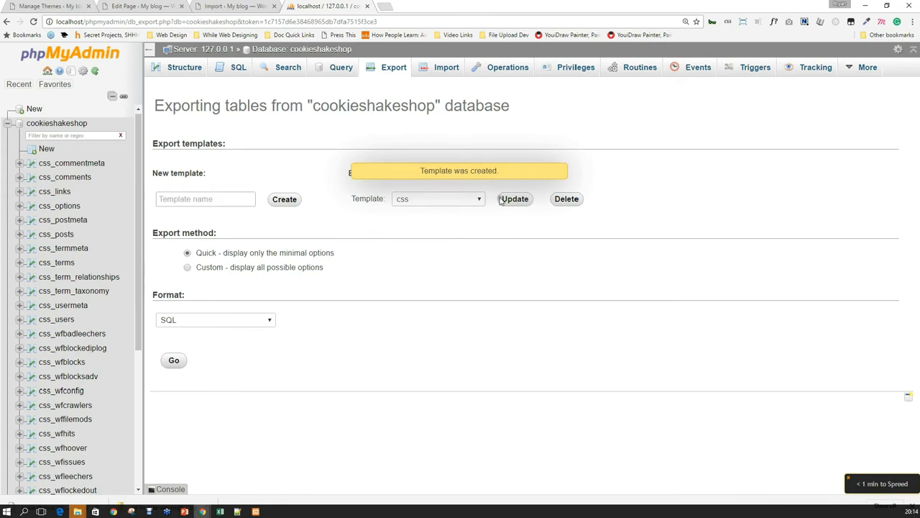
click(514, 199)
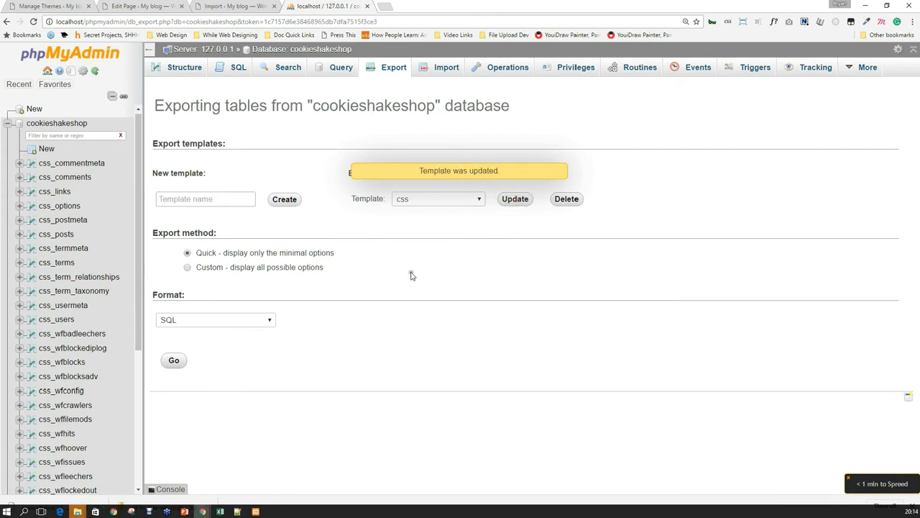
click(429, 205)
click(441, 218)
click(176, 361)
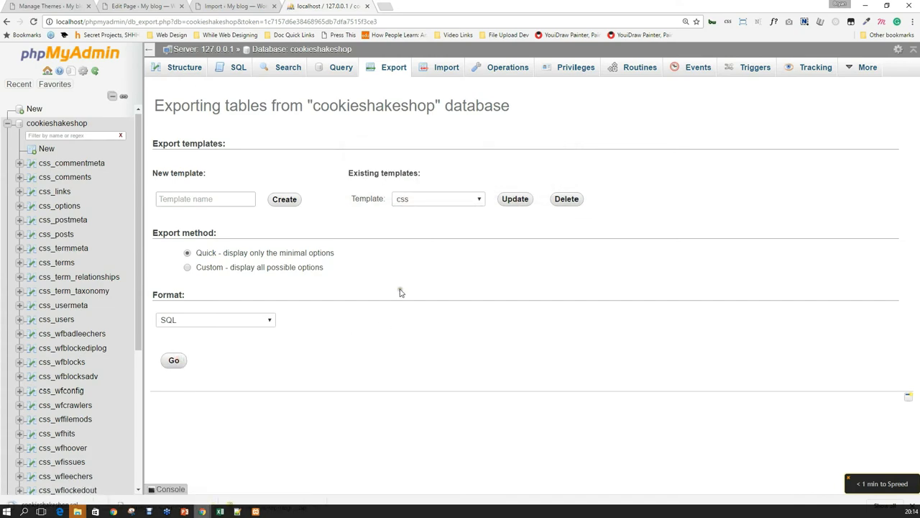
drag(709, 3, 918, 2)
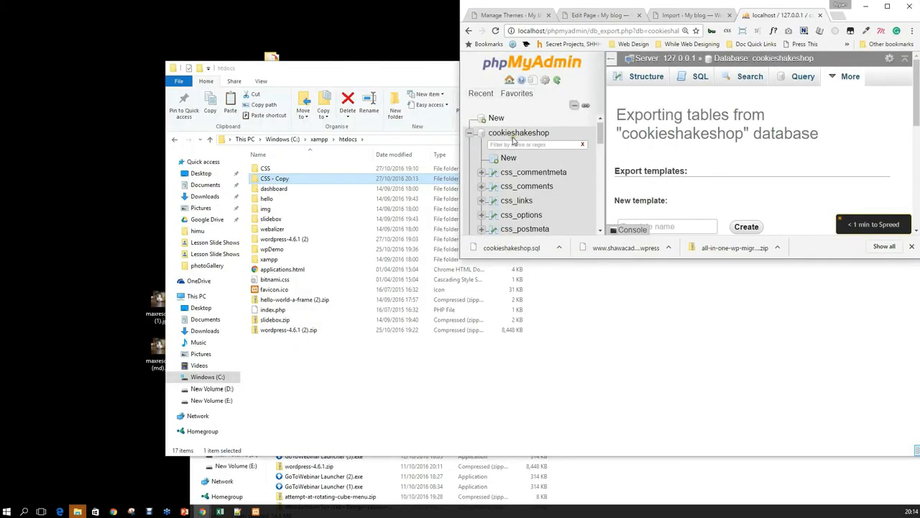
Move the downloaded cookieshakeshop.sql from the Downloads folder onto the desktop.
click(560, 248)
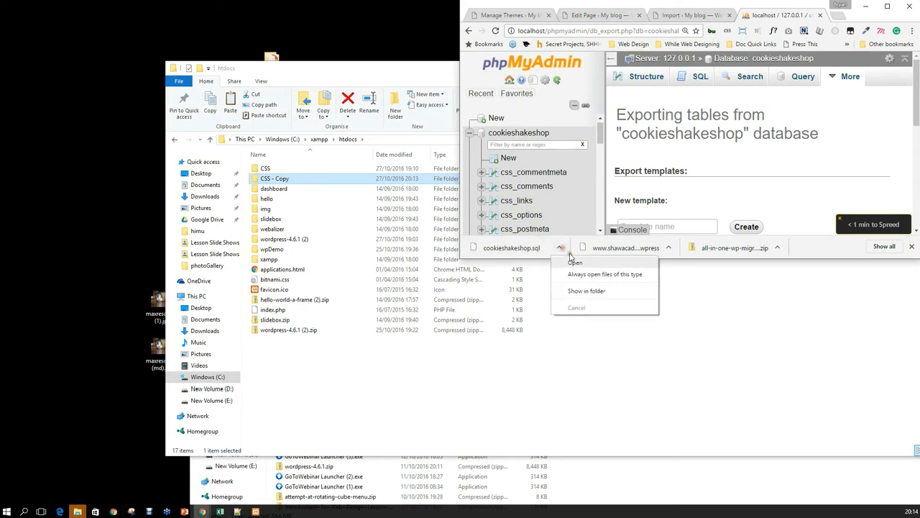
click(586, 290)
drag(331, 70, 720, 92)
drag(675, 461, 58, 110)
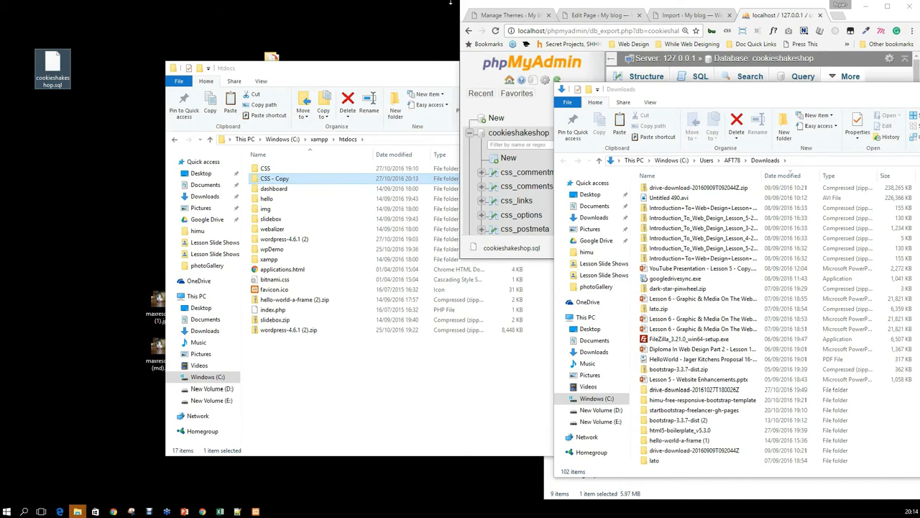
click(896, 3)
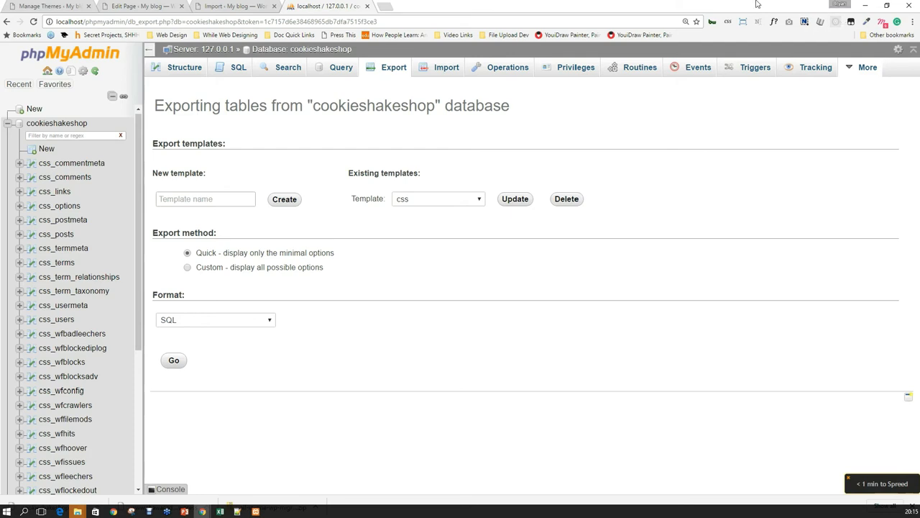
Switch to the 'Import – My blog' tab in Chrome.
click(226, 6)
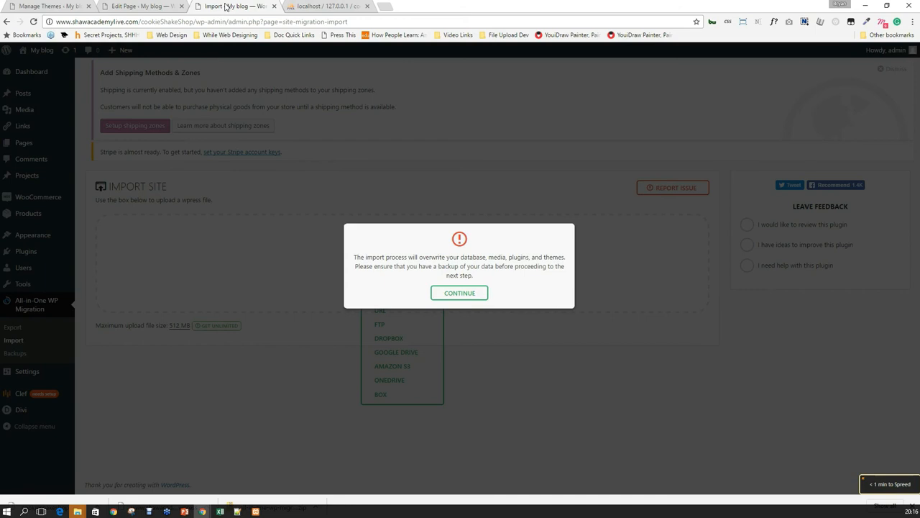
Stop the Apache and MySQL servers in XAMPP Control Panel.
click(384, 7)
drag(539, 3, 627, 160)
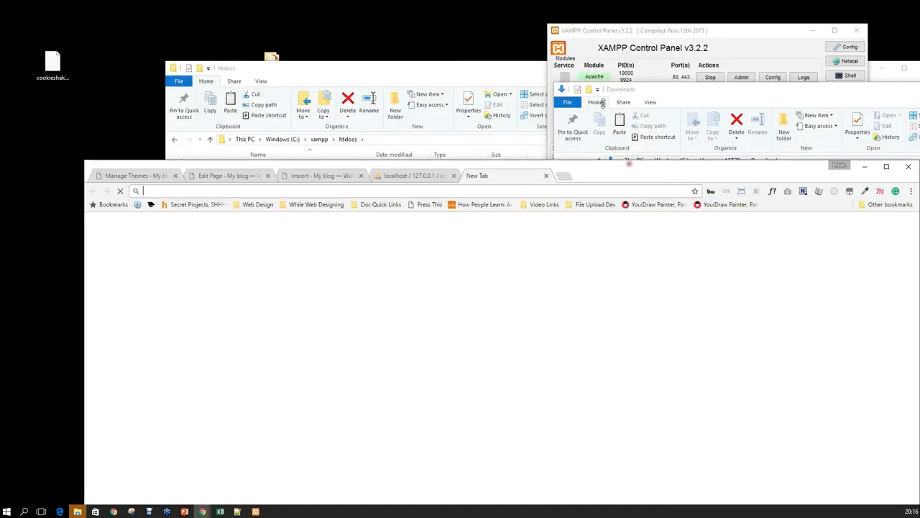
click(613, 33)
click(710, 77)
click(712, 90)
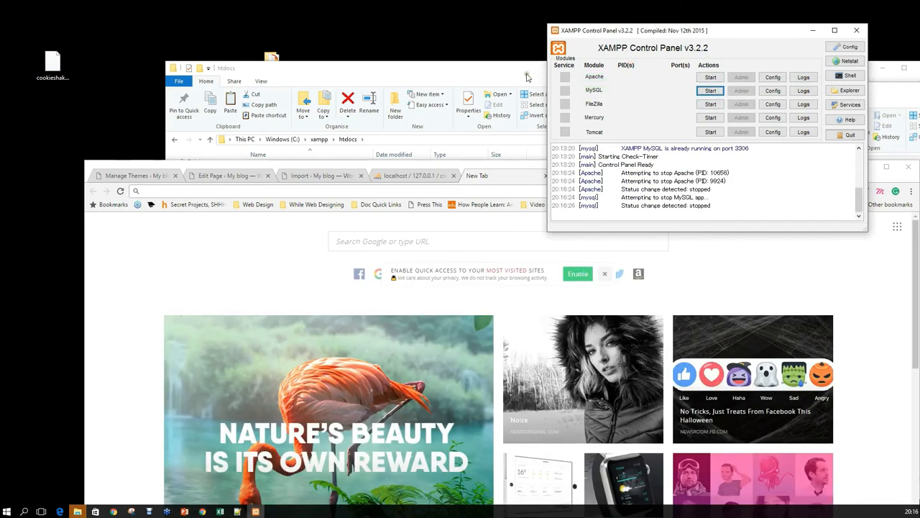
Load localhost in a new tab to confirm the site can't be reached.
click(492, 191)
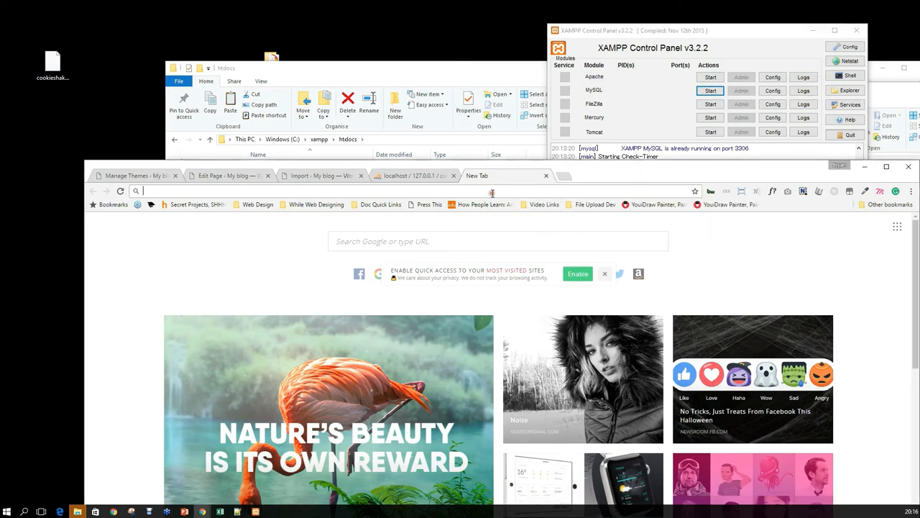
text(localhost)
key(Return)
click(492, 191)
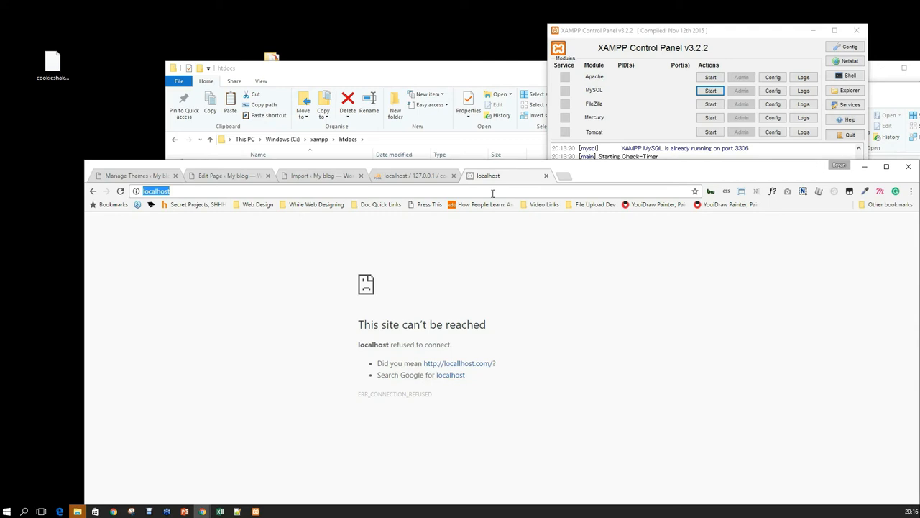
Reload localhost, then close the localhost error and phpMyAdmin tabs, leaving the import page.
key(Return)
key(Return)
drag(697, 174, 633, 4)
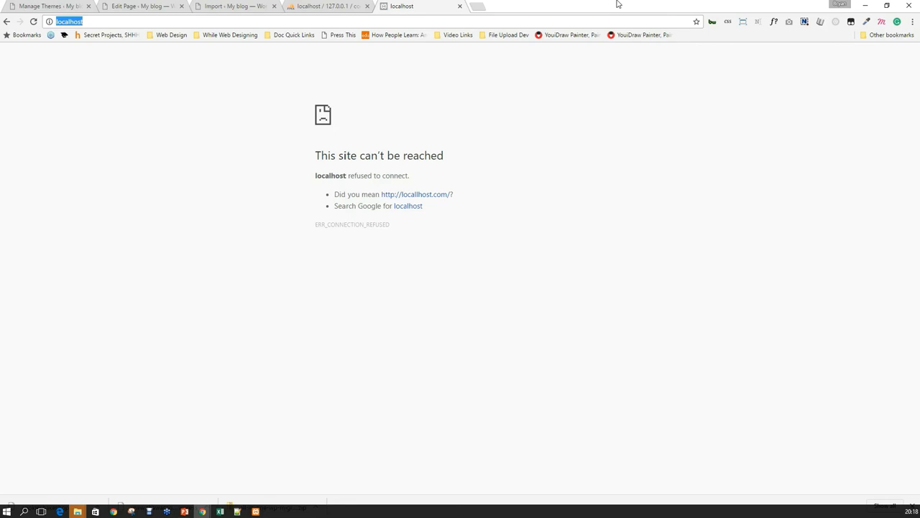
click(459, 6)
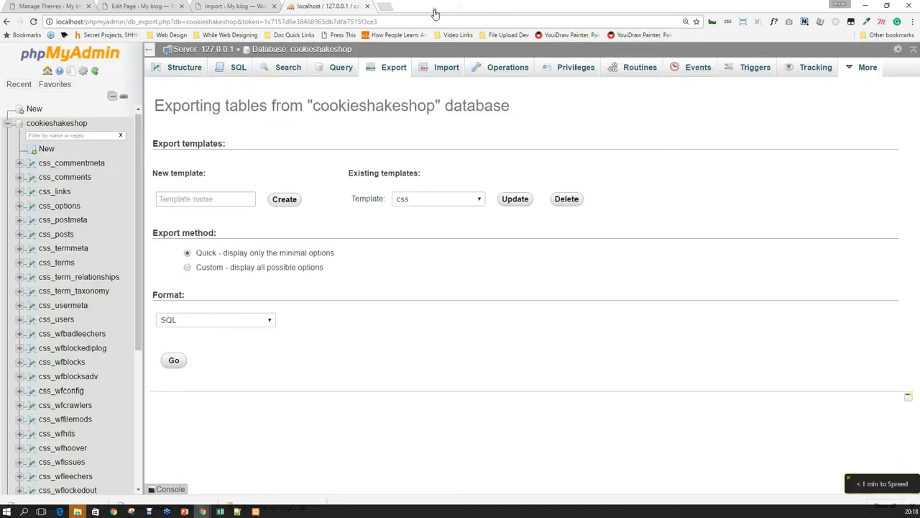
click(367, 6)
click(274, 6)
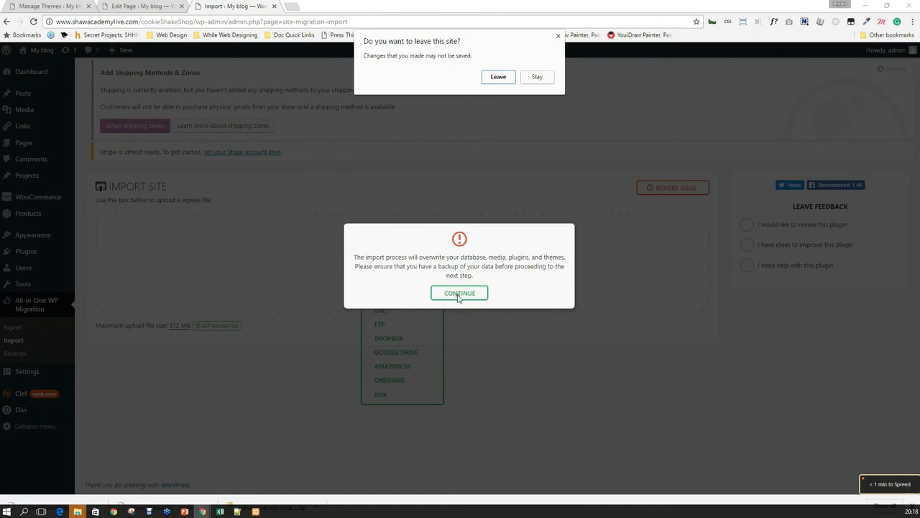
Stay on the import page and confirm the overwrite warning to start restoring 1742 files.
click(536, 76)
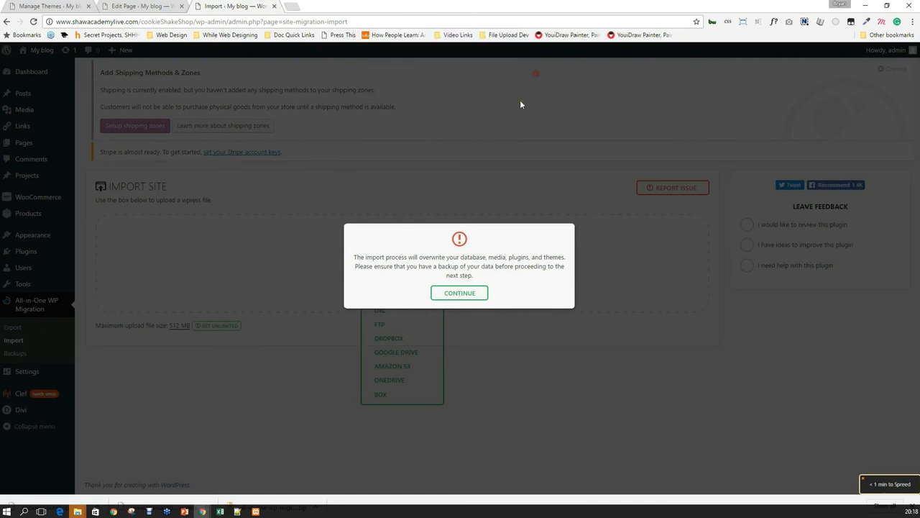
click(485, 289)
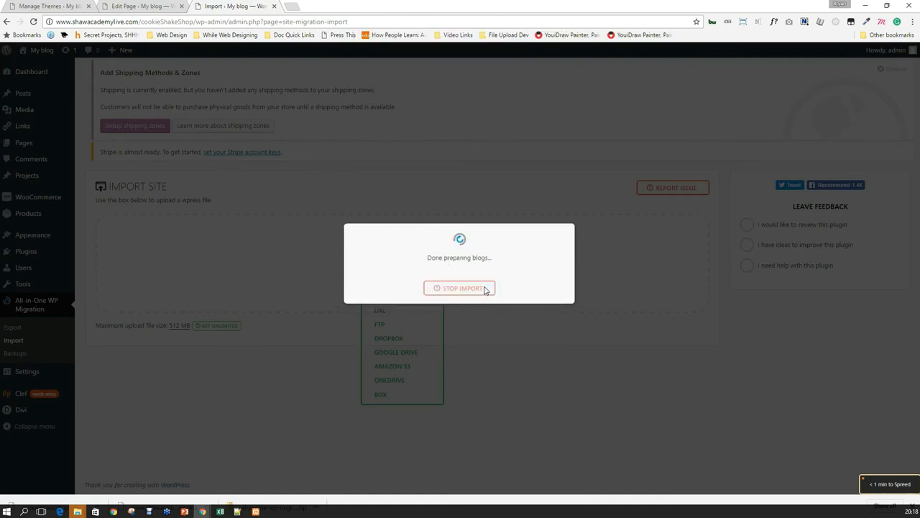
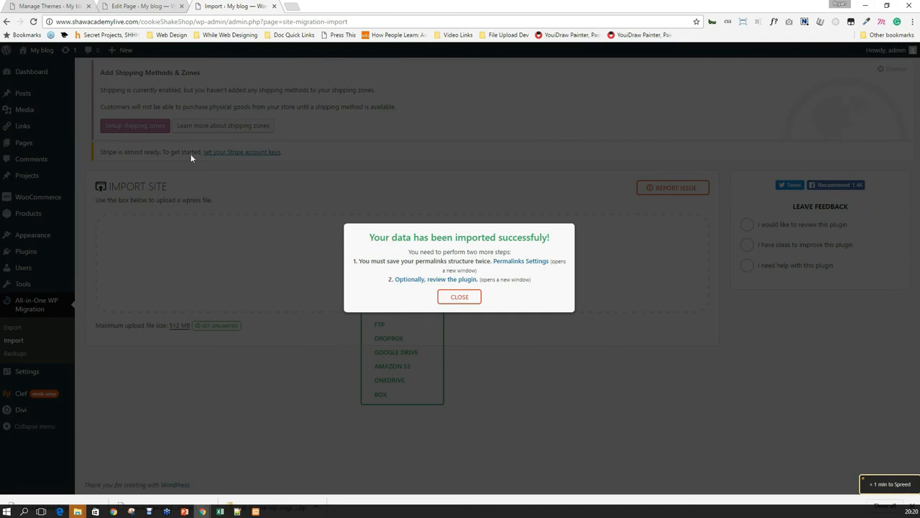
Dismiss the import-success message and go to Settings > General.
click(469, 297)
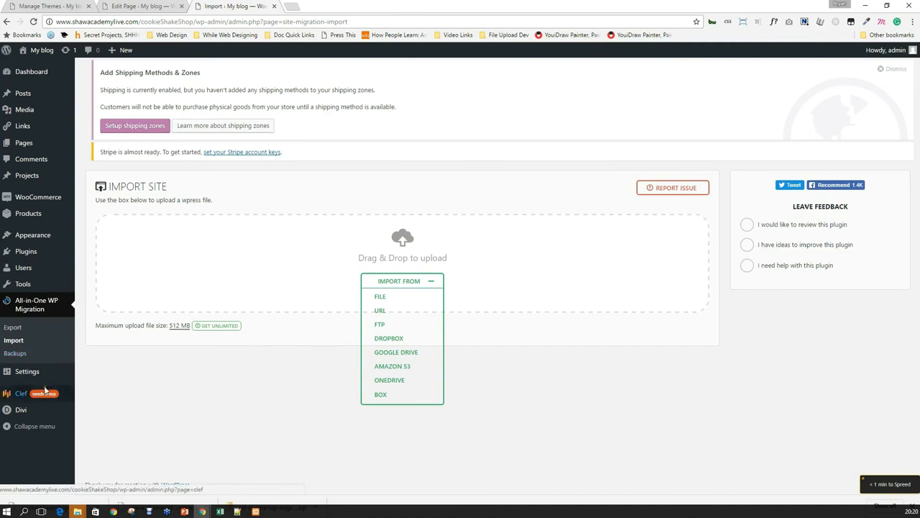
mouse_move(39, 379)
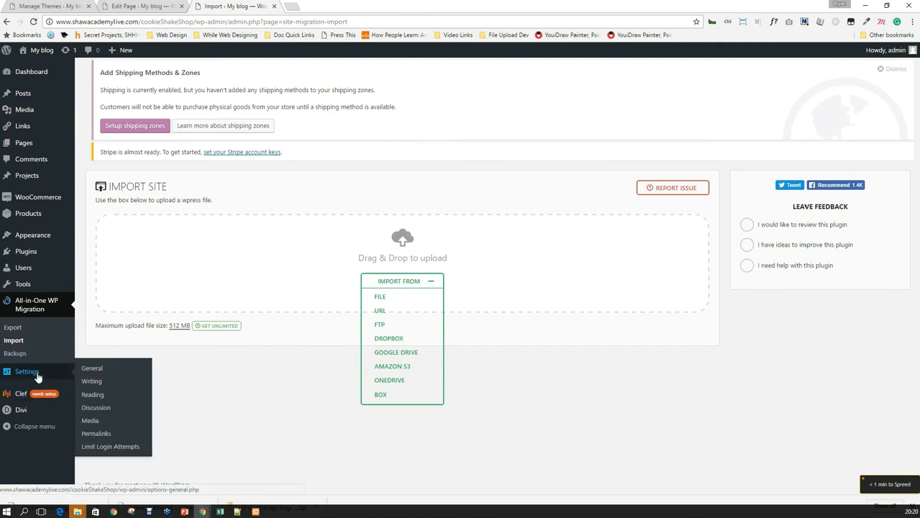
click(90, 369)
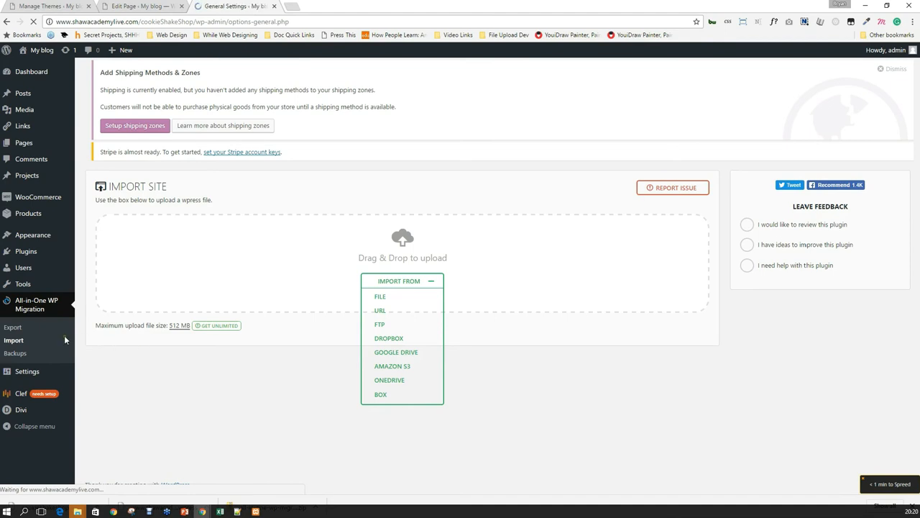
Inspect the Tagline and WordPress Address fields, and toggle 'Anyone can register' on and back off.
click(235, 214)
triple_click(276, 240)
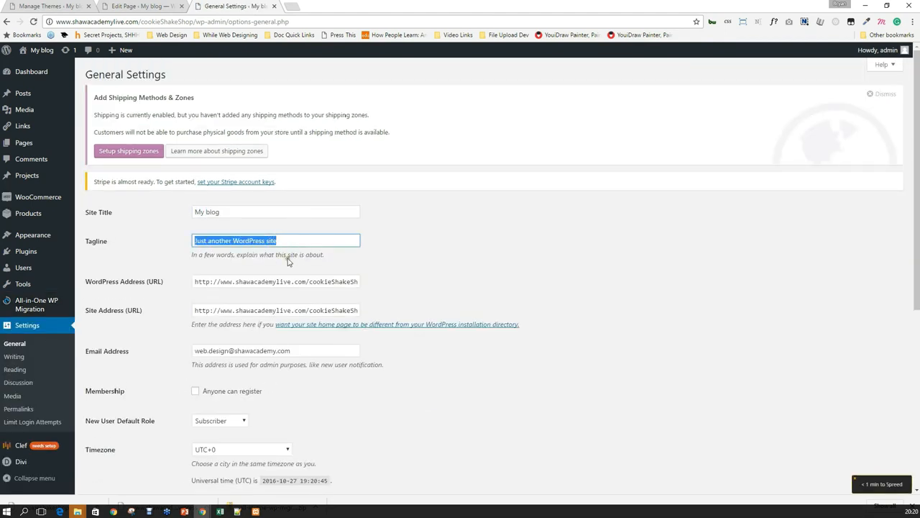
scroll(269, 259, down, 2)
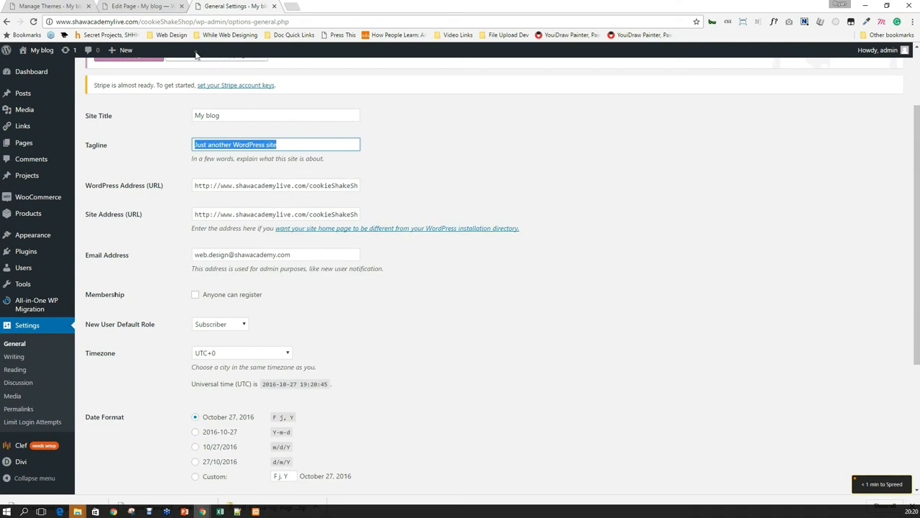
click(117, 187)
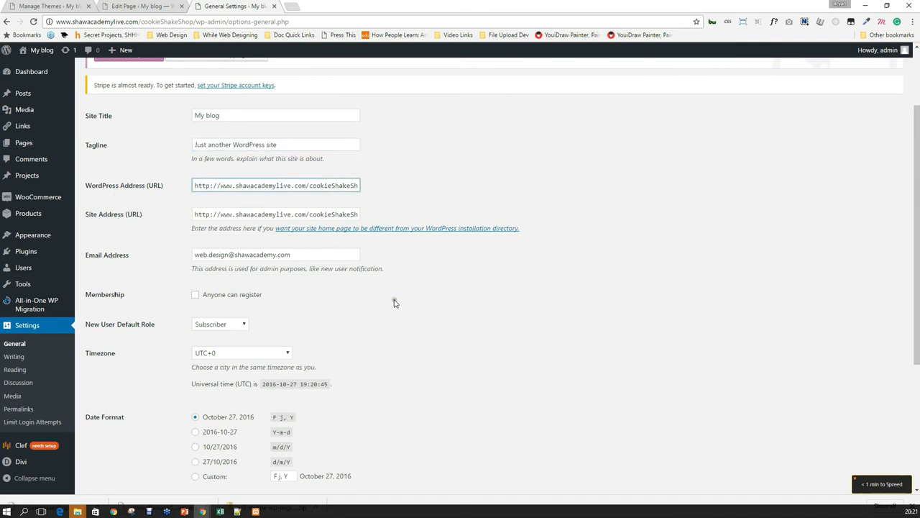
scroll(380, 283, down, 2)
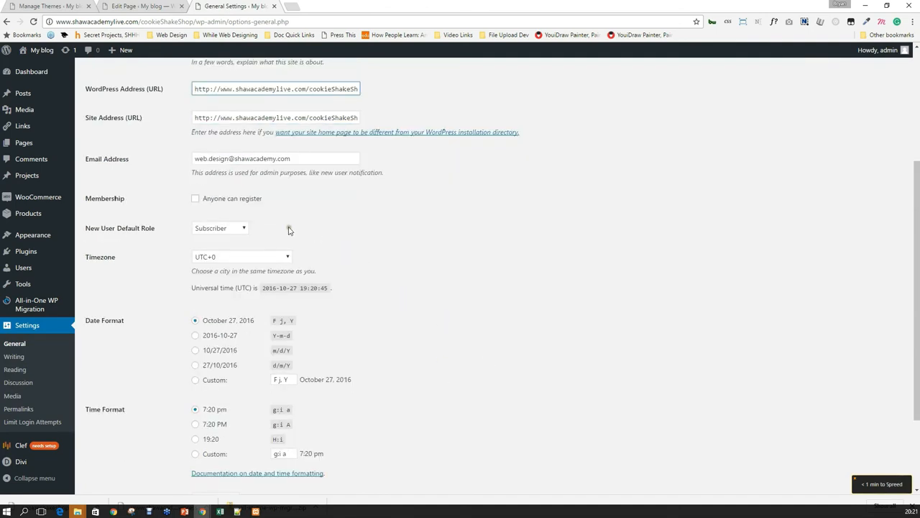
click(255, 199)
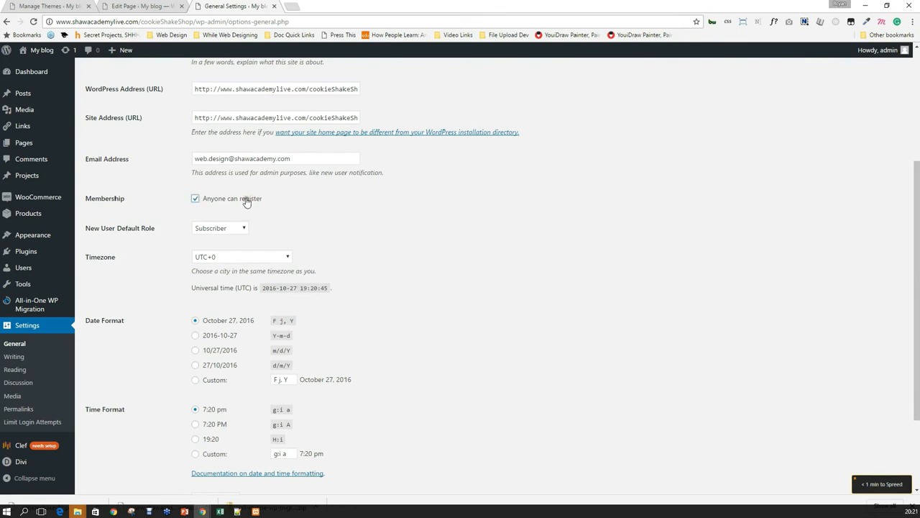
click(248, 199)
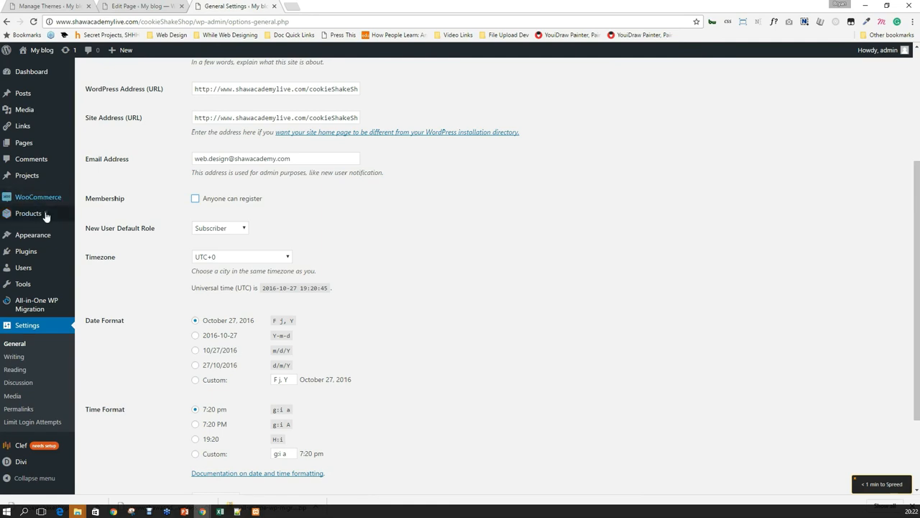
Open the Themes page in a new tab, glance at it, then close it.
middle_click(51, 237)
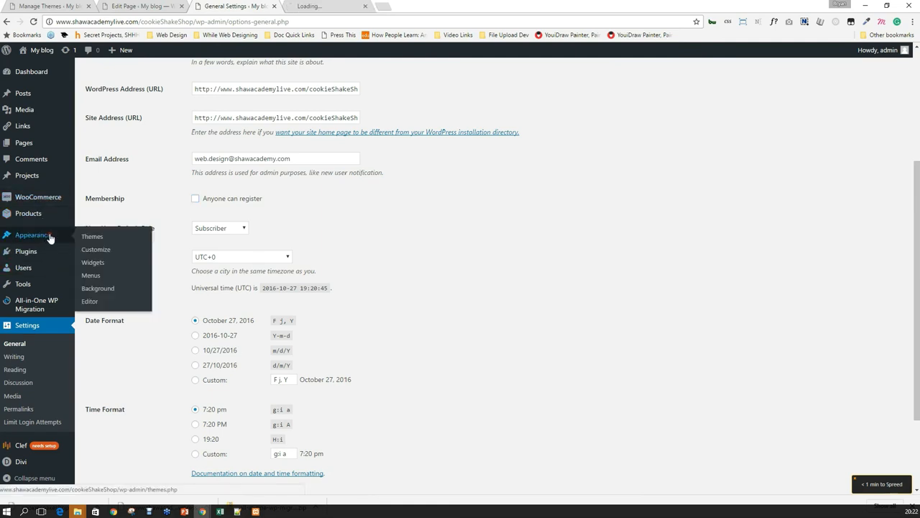
click(327, 5)
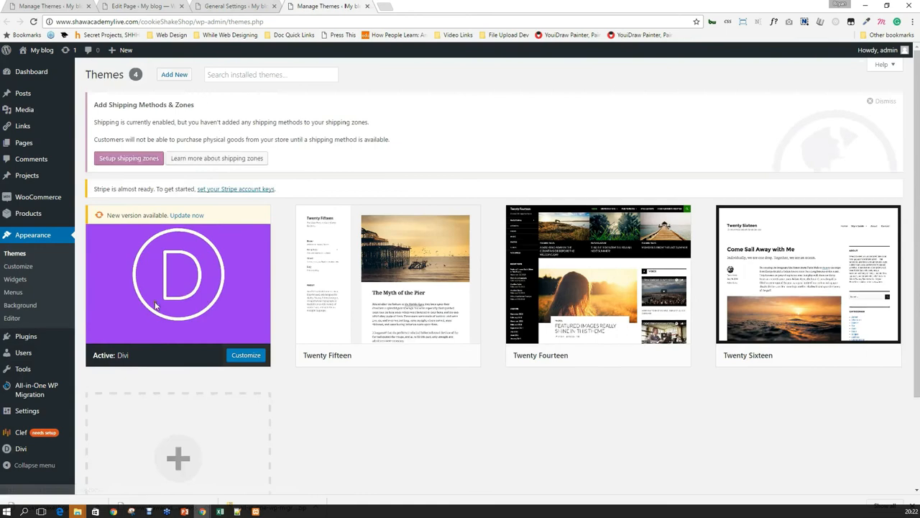
click(366, 6)
Open Plugins in a new tab and go to its Add New page.
mouse_move(41, 242)
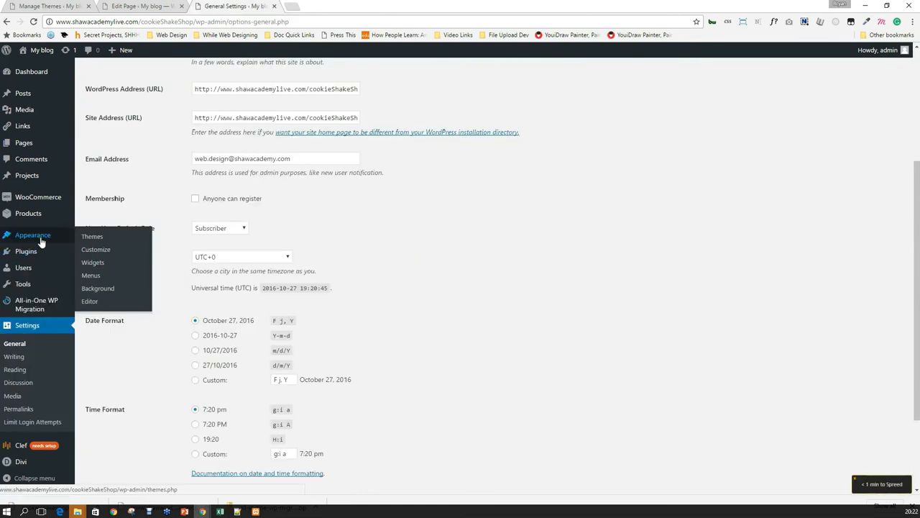
middle_click(94, 252)
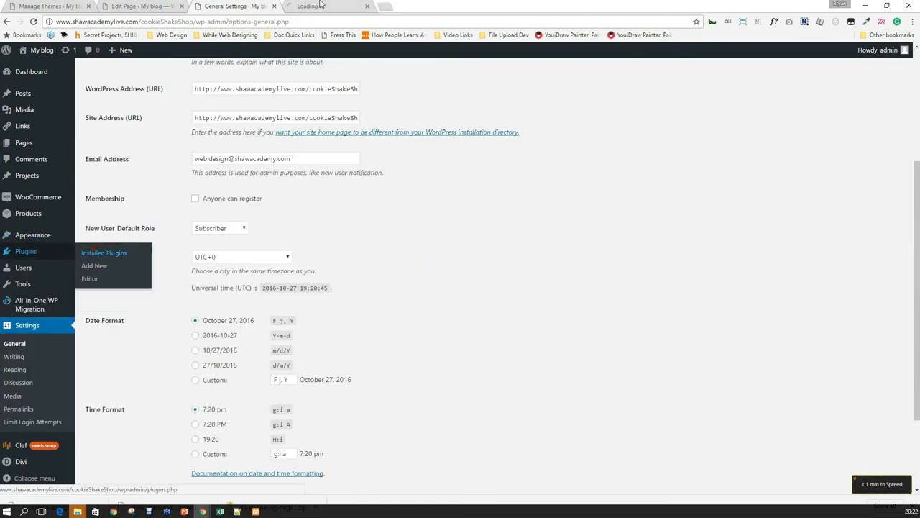
click(320, 6)
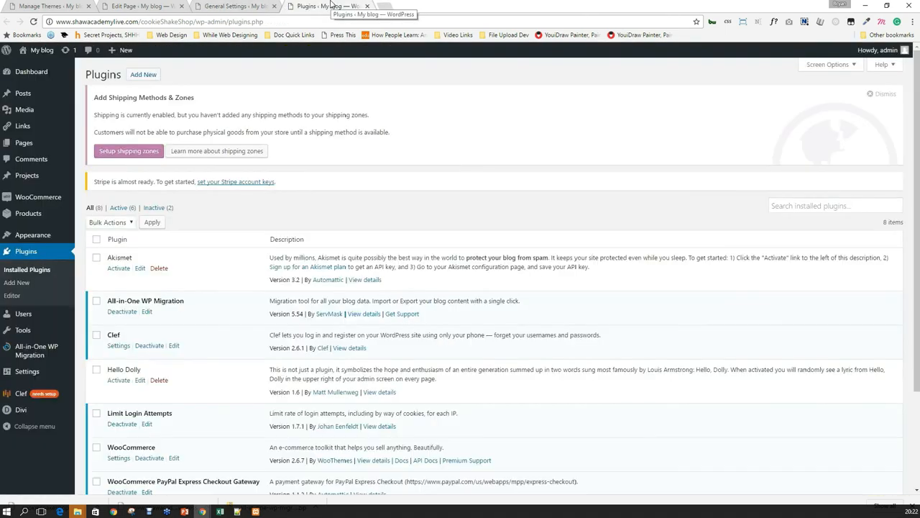
click(143, 74)
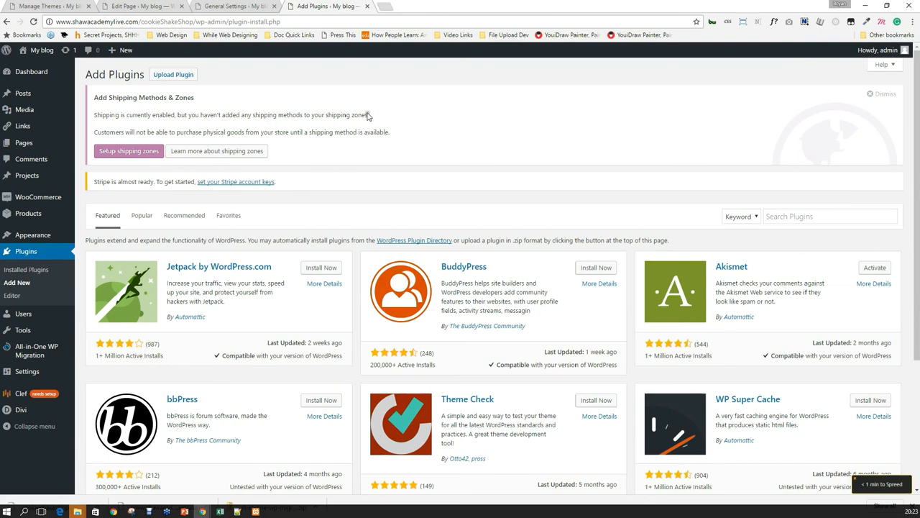
Search plugins for 'cookie notification', then install and activate Simple Cookie Notification Bar.
click(797, 222)
text(cookie)
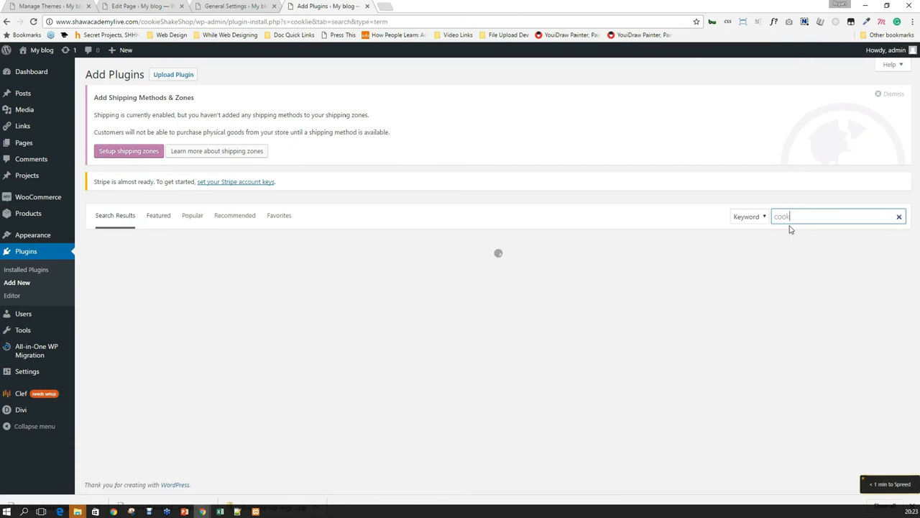
text( notification)
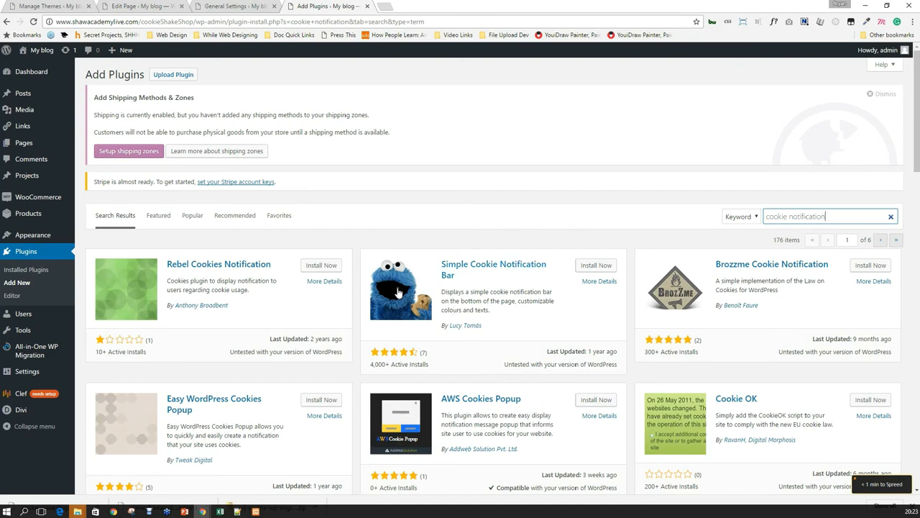
scroll(396, 291, down, 1)
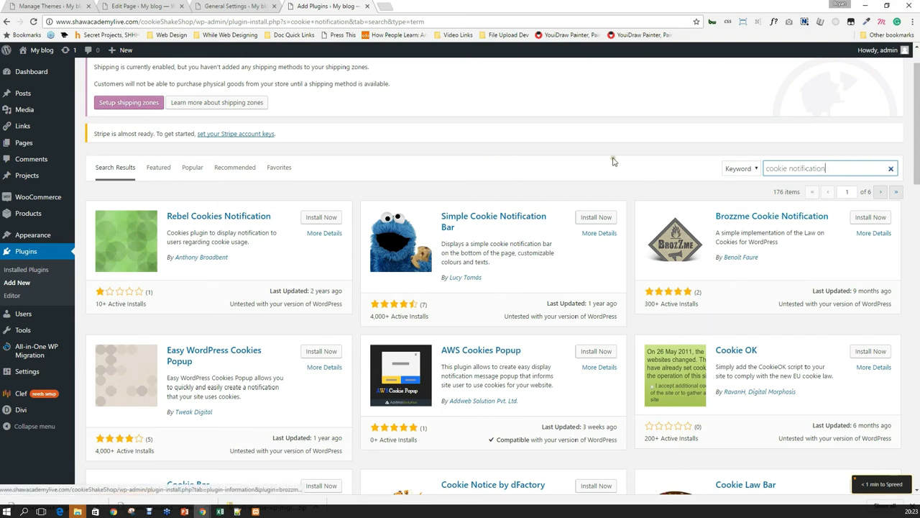
scroll(618, 166, down, 1)
click(592, 169)
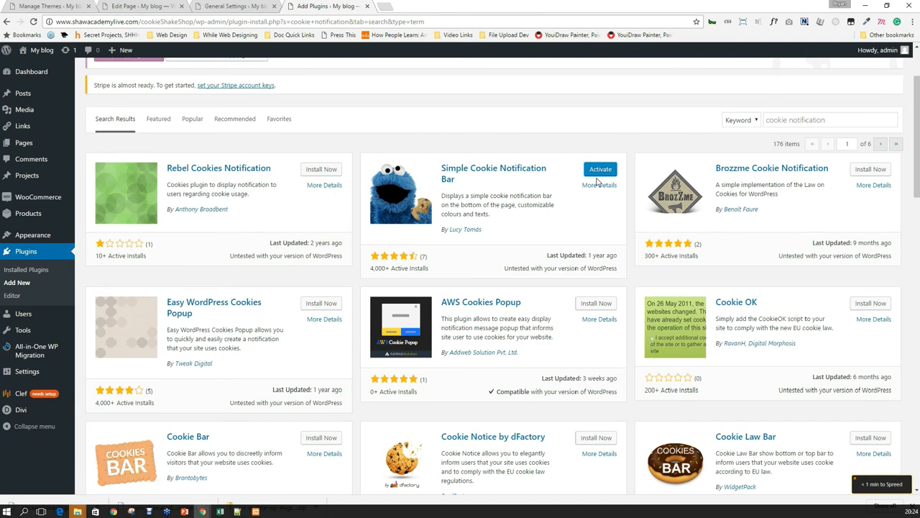
click(601, 170)
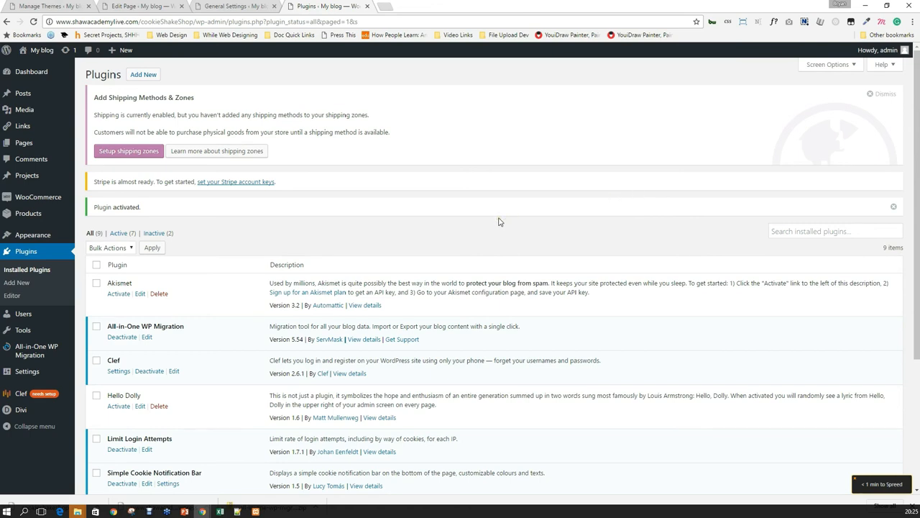
Find Simple Cookie Notification Bar in Installed Plugins and open its Settings.
scroll(279, 323, down, 2)
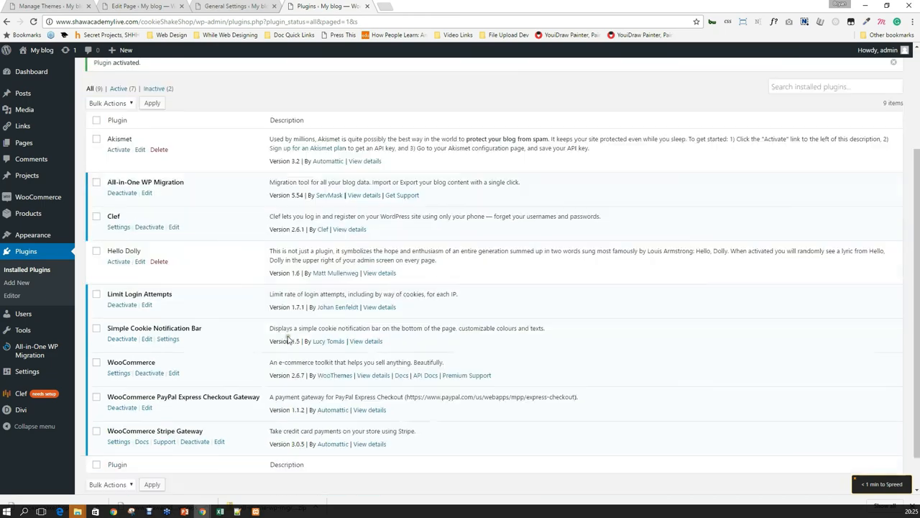
scroll(162, 228, down, 1)
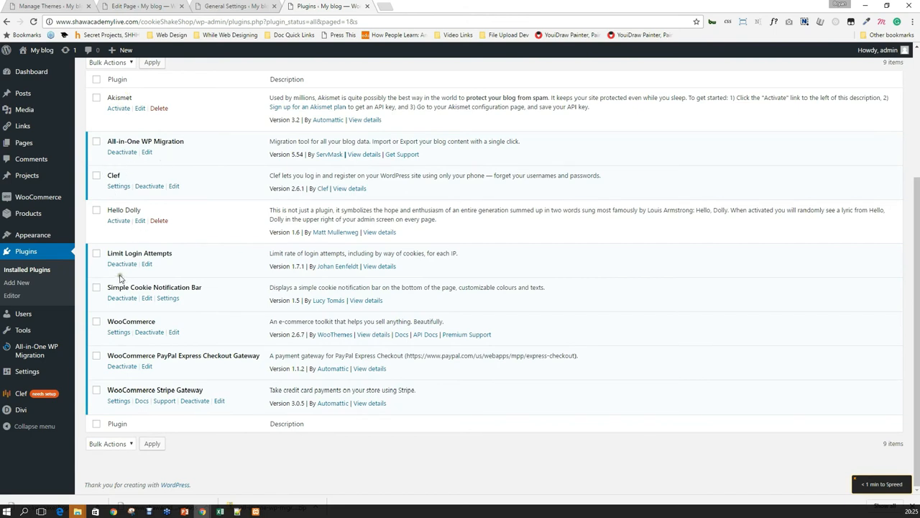
click(165, 298)
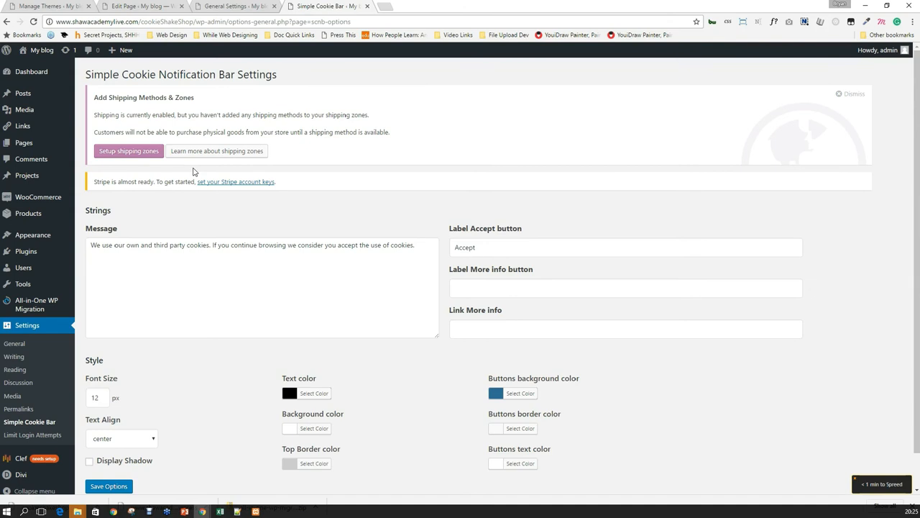
Save the cookie bar settings, keeping the default cookie message.
drag(108, 253, 249, 249)
click(311, 248)
click(415, 246)
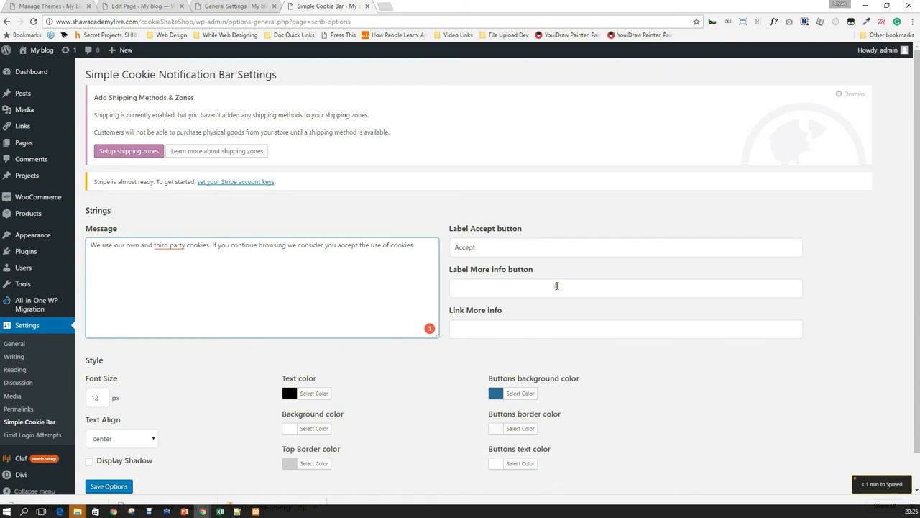
scroll(625, 238, down, 1)
click(108, 450)
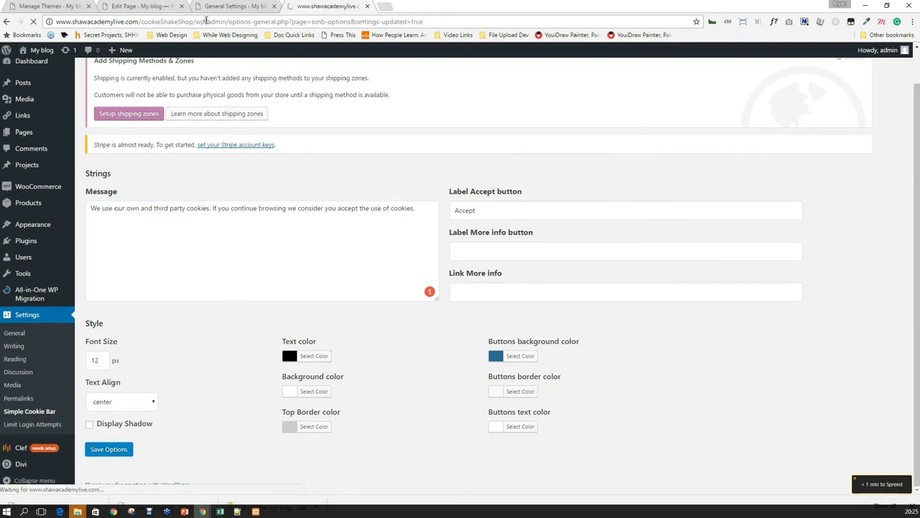
Copy the shop site's address and load its front page in a new tab.
drag(193, 22, 56, 22)
key(ctrl+c)
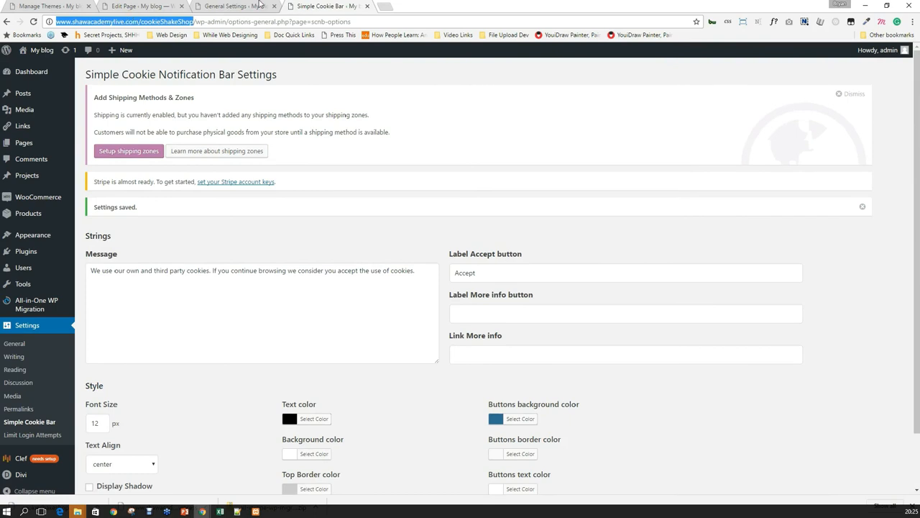
click(385, 6)
key(ctrl+v)
key(Return)
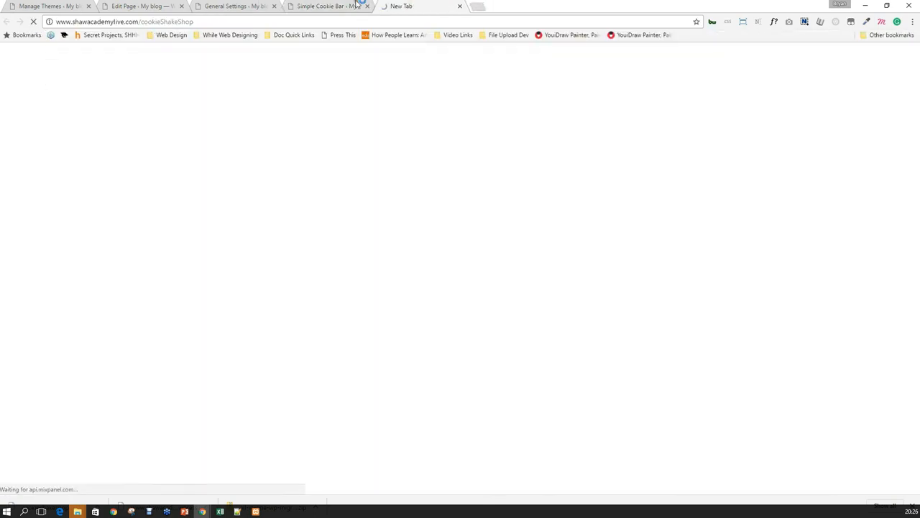
Check the loading shop tab, start Divi Theme Options, then view the shop front page.
click(338, 6)
click(439, 4)
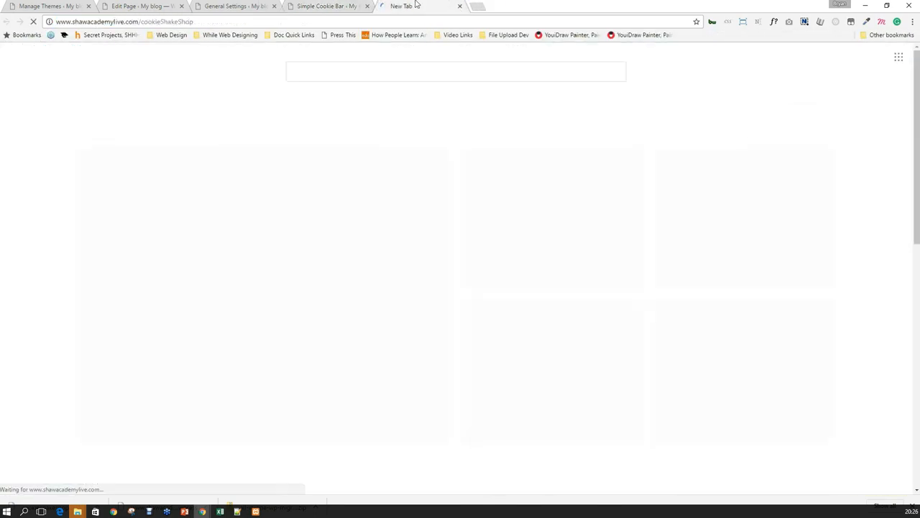
click(343, 5)
click(398, 4)
click(352, 5)
click(403, 4)
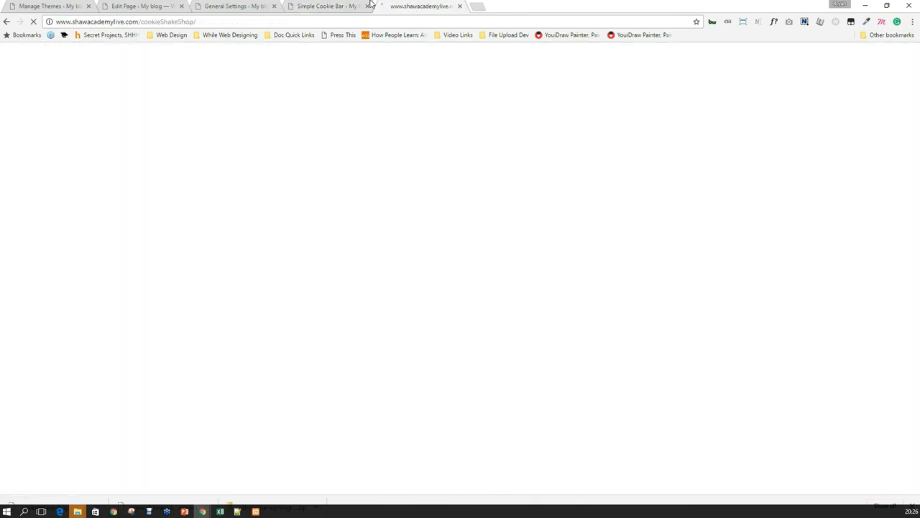
click(331, 6)
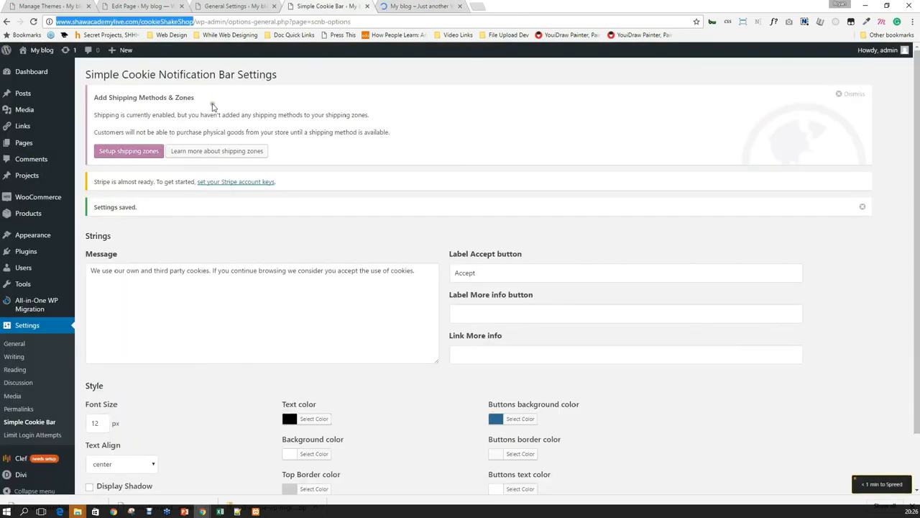
mouse_move(18, 475)
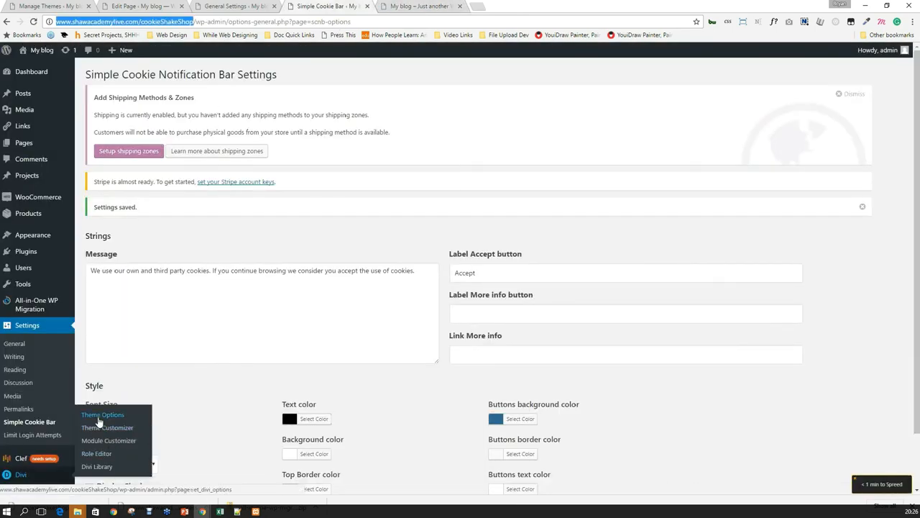
click(99, 417)
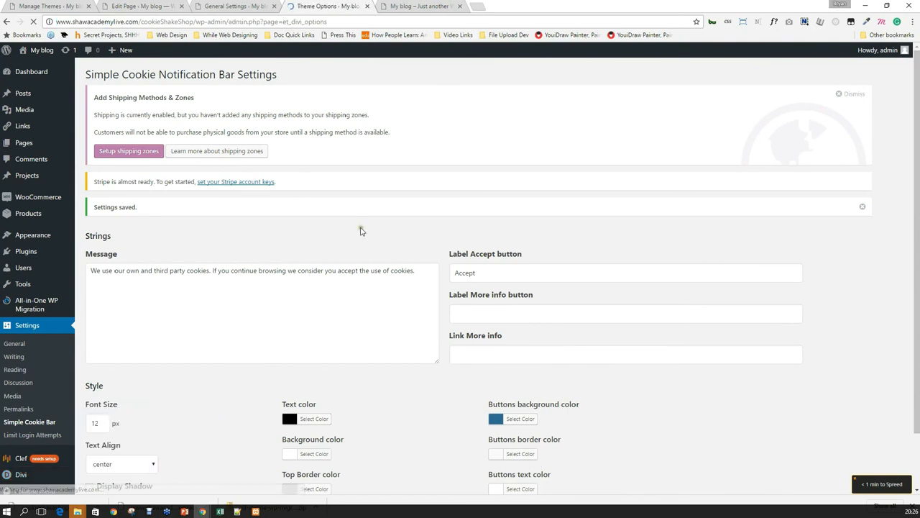
click(441, 6)
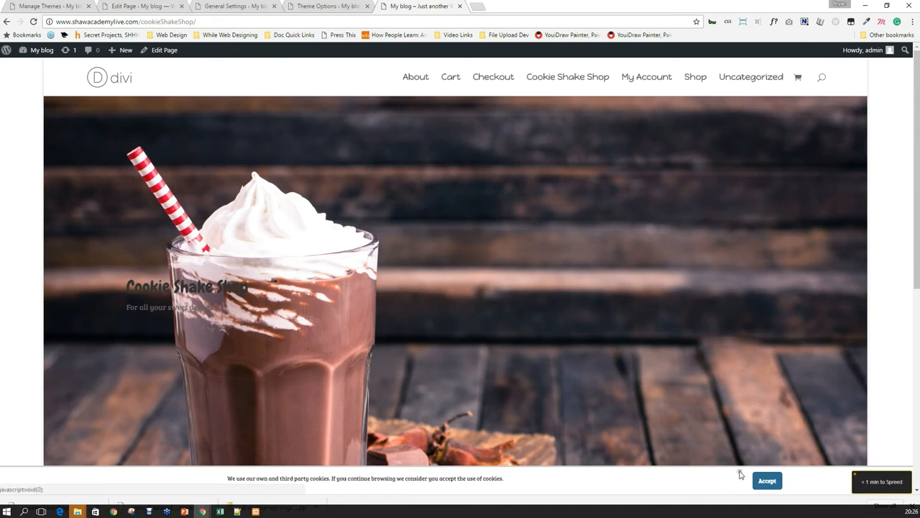
Accept the shop's cookie bar, then load firtree.ie/wp-admin from the 'fir' address suggestion.
click(766, 481)
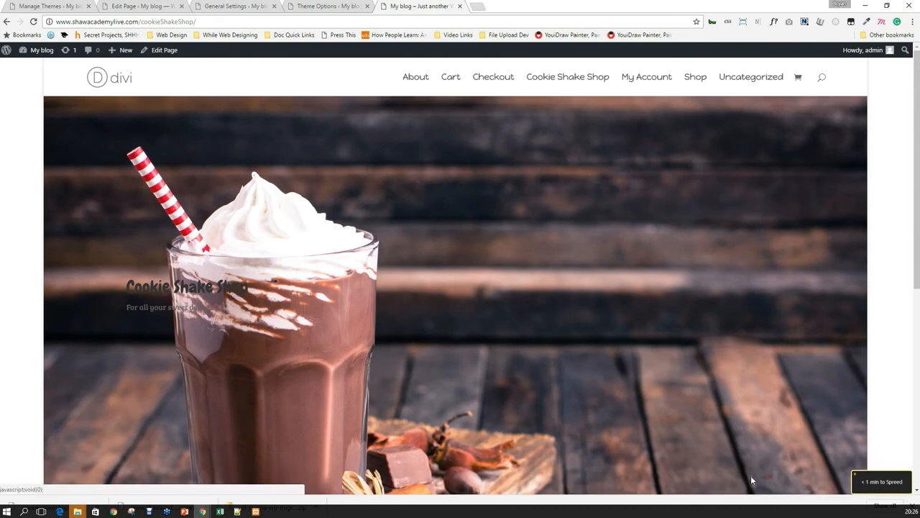
click(535, 22)
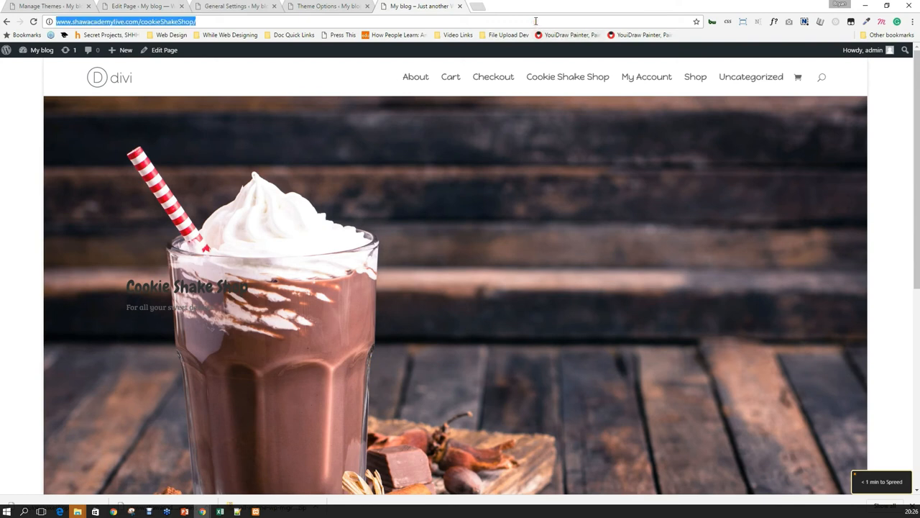
text(firtree.ie)
key(Down)
key(Return)
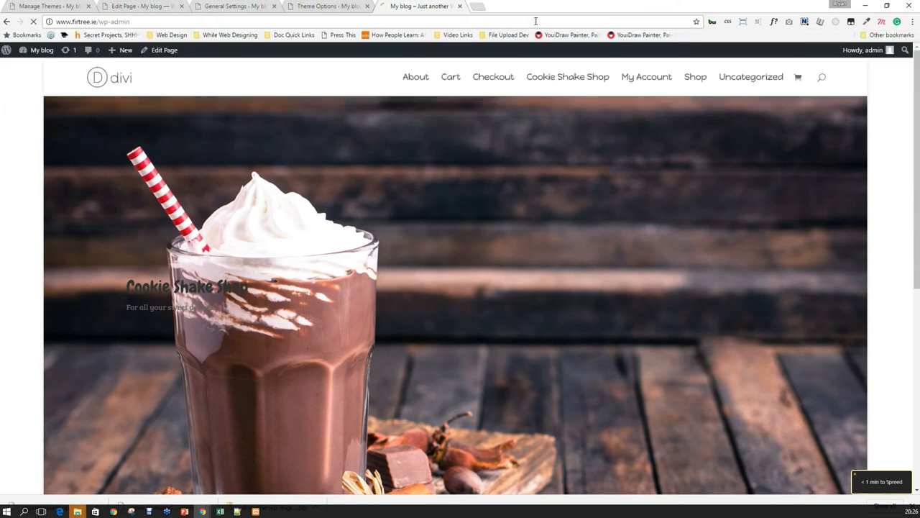
Remove 'wp-admin' from the address to load the firtree.ie homepage and scroll through it.
drag(102, 21, 130, 21)
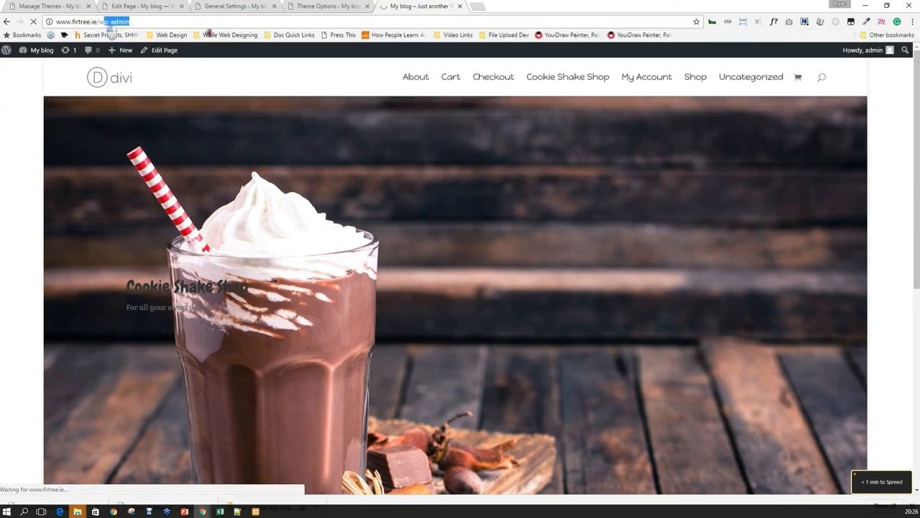
key(BackSpace)
key(BackSpace)
key(Return)
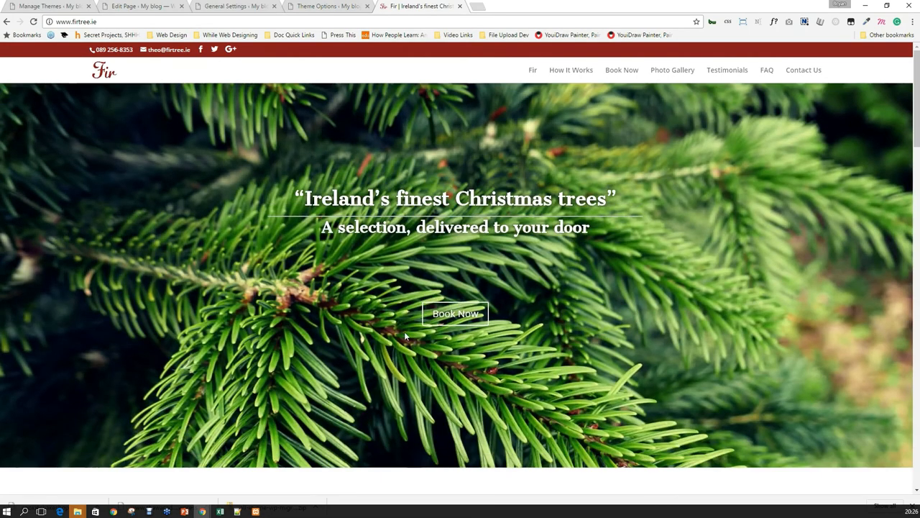
scroll(242, 295, down, 10)
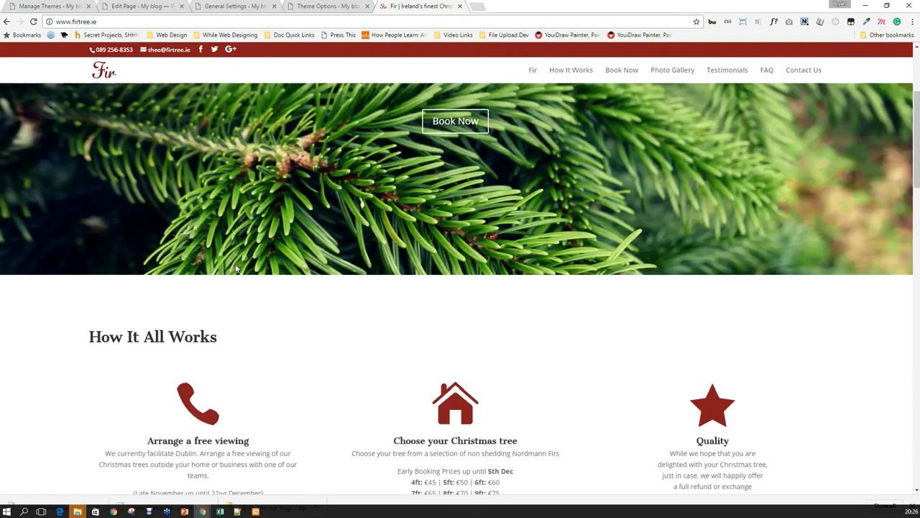
scroll(234, 267, up, 10)
click(313, 19)
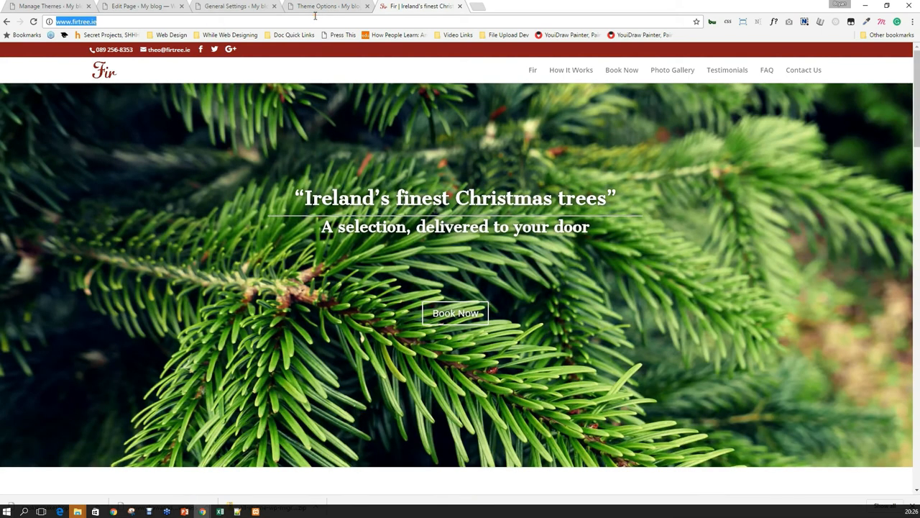
Load hedgeroe.com from the 'hed' suggestion and close its newsletter popup.
text(hed)
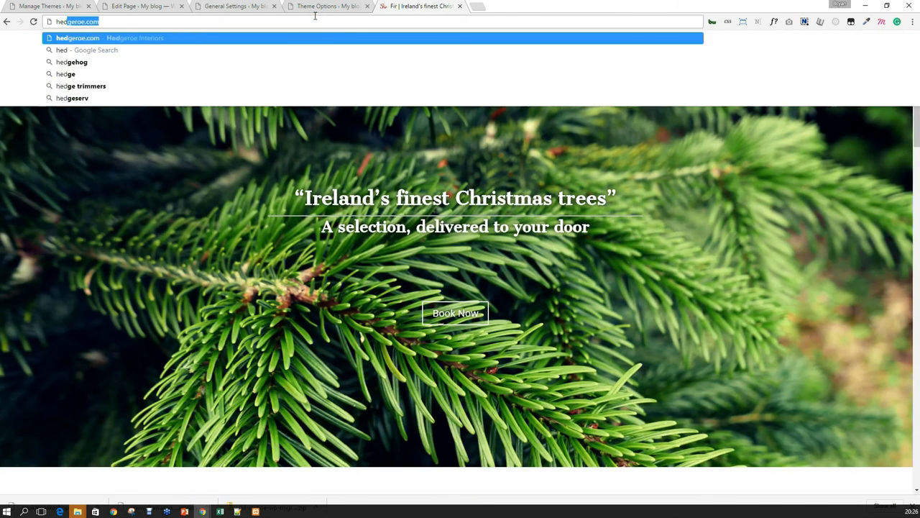
key(Return)
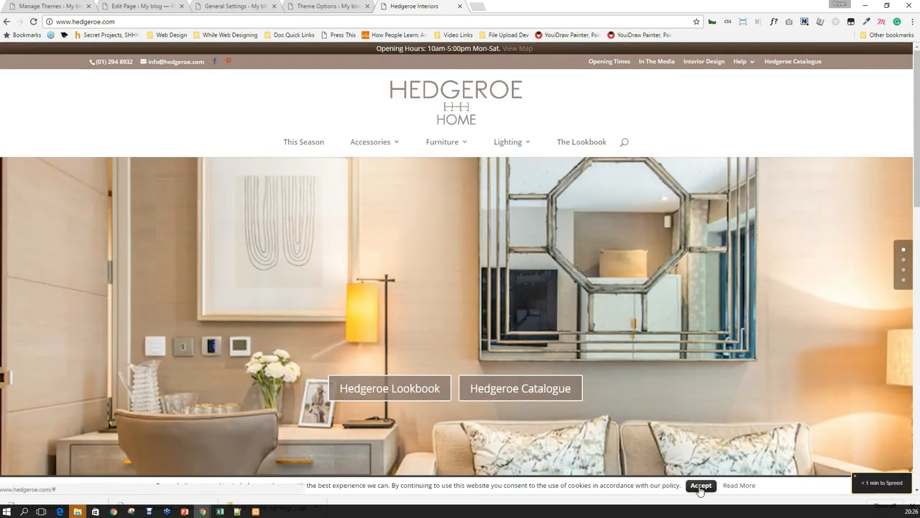
scroll(477, 185, down, 5)
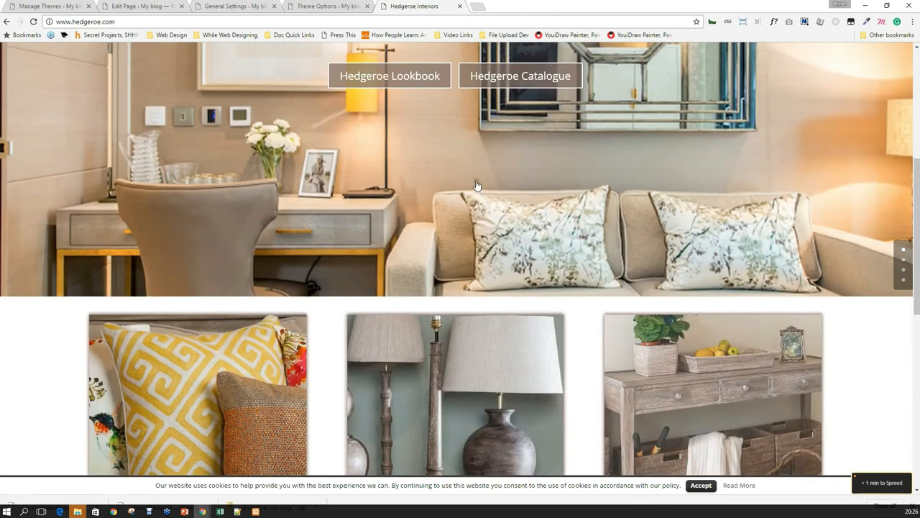
scroll(477, 186, up, 5)
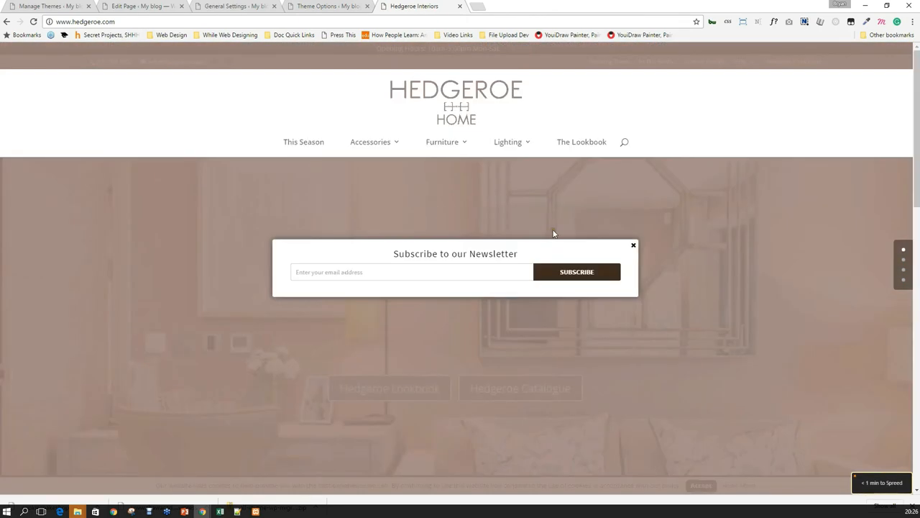
click(633, 245)
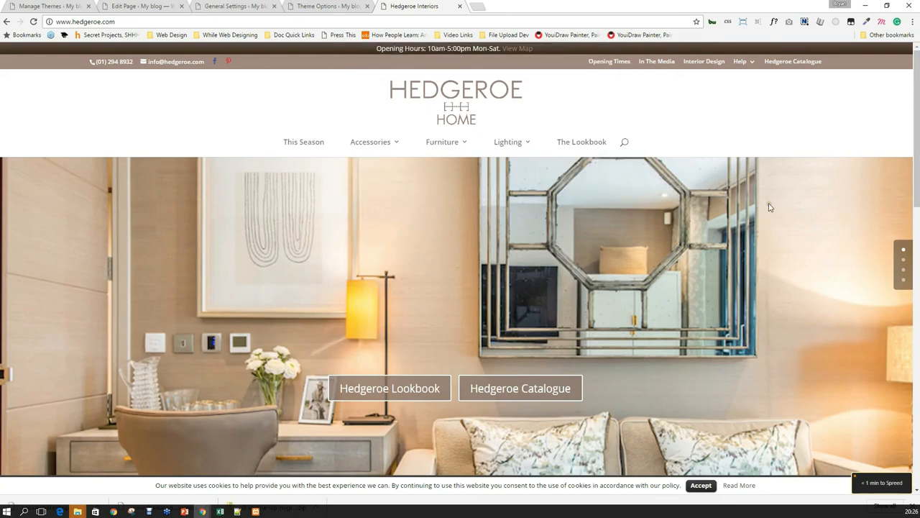
Browse down the Hedgeroe homepage and open the Lamps category.
scroll(255, 207, down, 2)
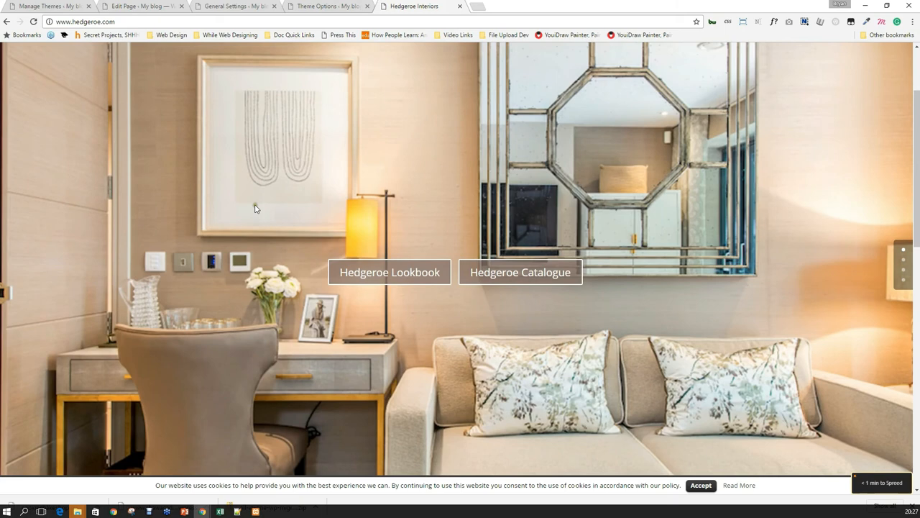
scroll(255, 207, up, 2)
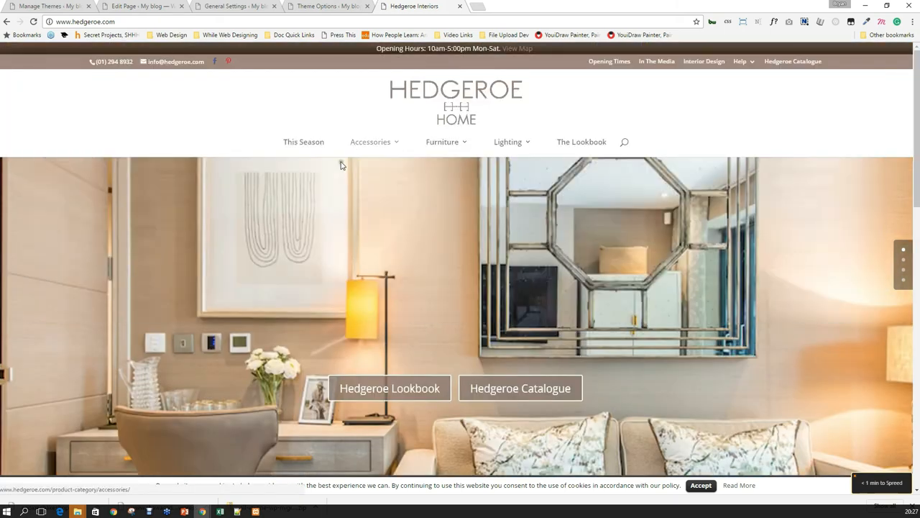
scroll(719, 356, down, 1)
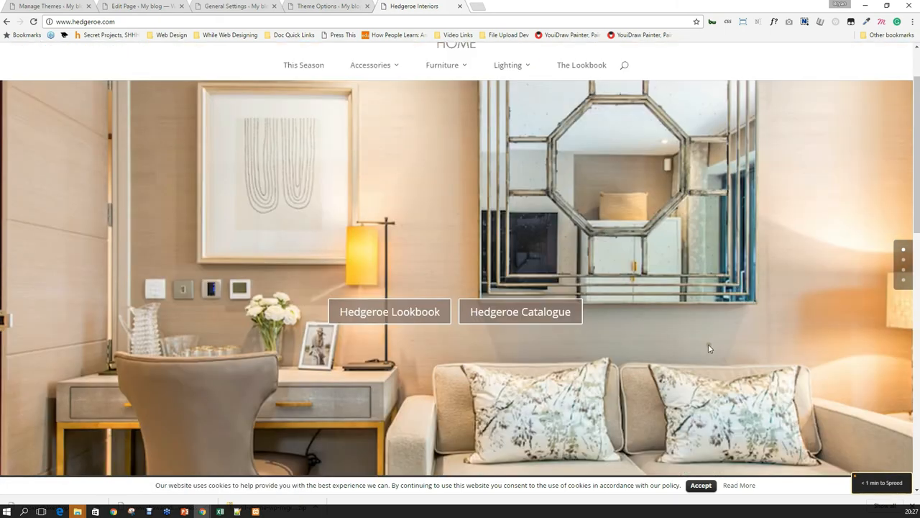
scroll(688, 280, down, 1)
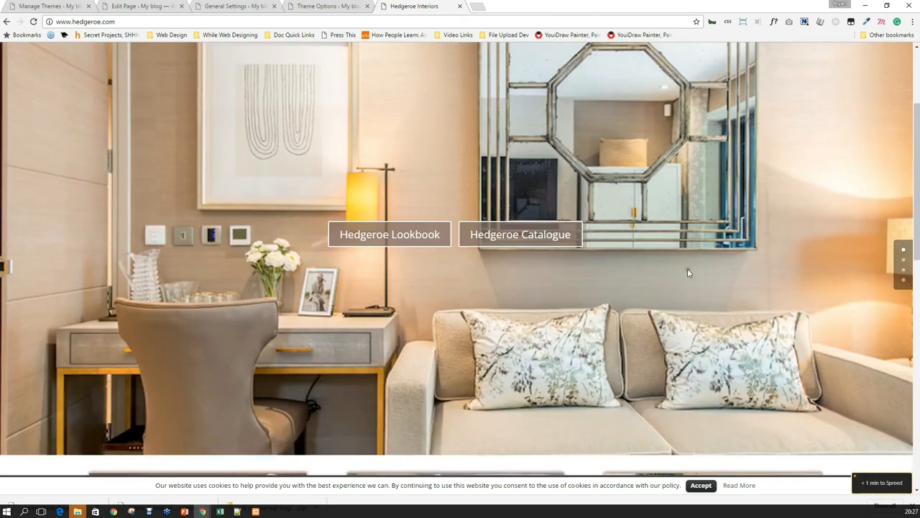
scroll(687, 268, up, 2)
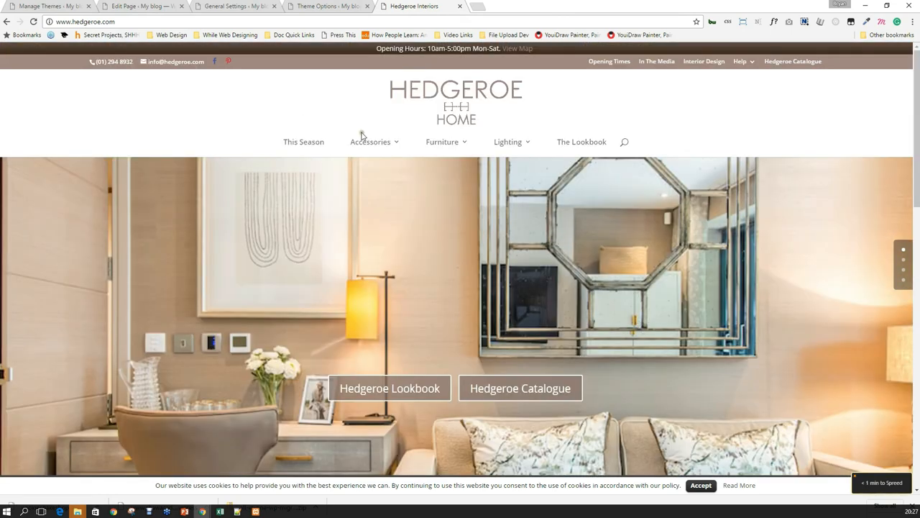
mouse_move(521, 149)
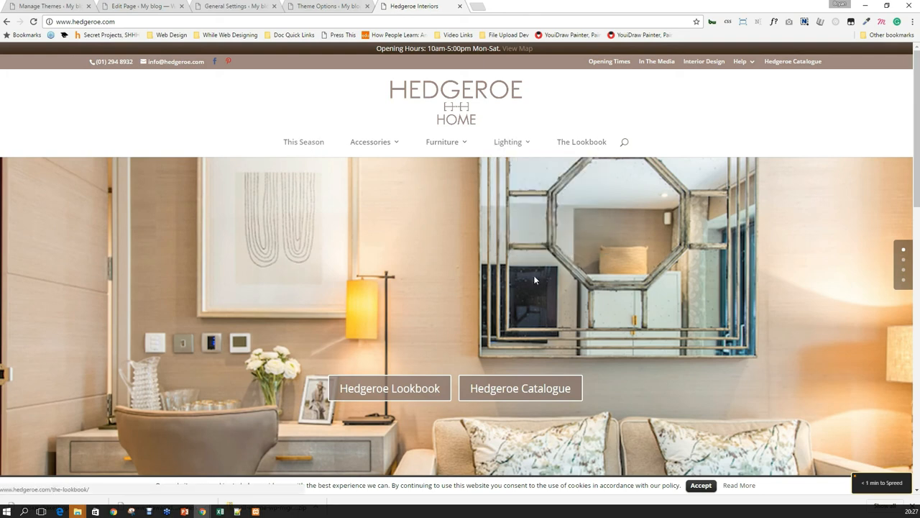
scroll(431, 284, down, 2)
scroll(388, 266, down, 3)
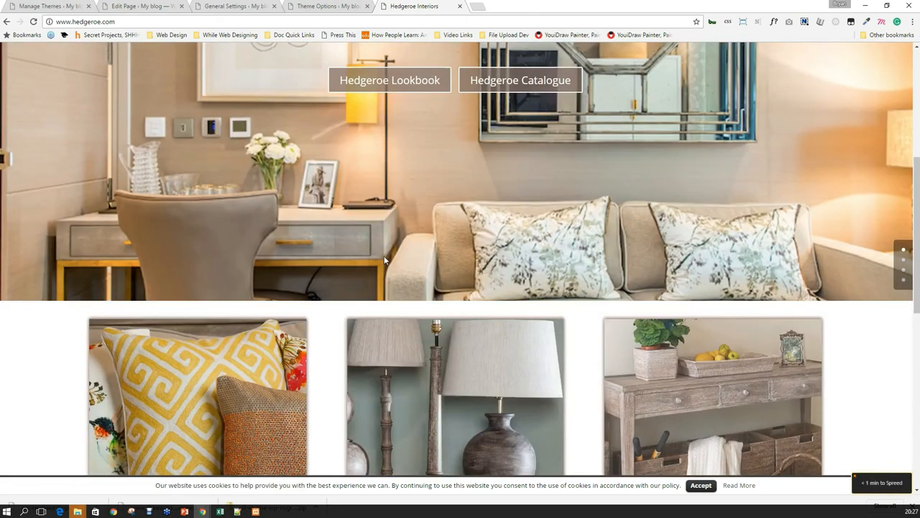
scroll(384, 261, down, 2)
click(474, 395)
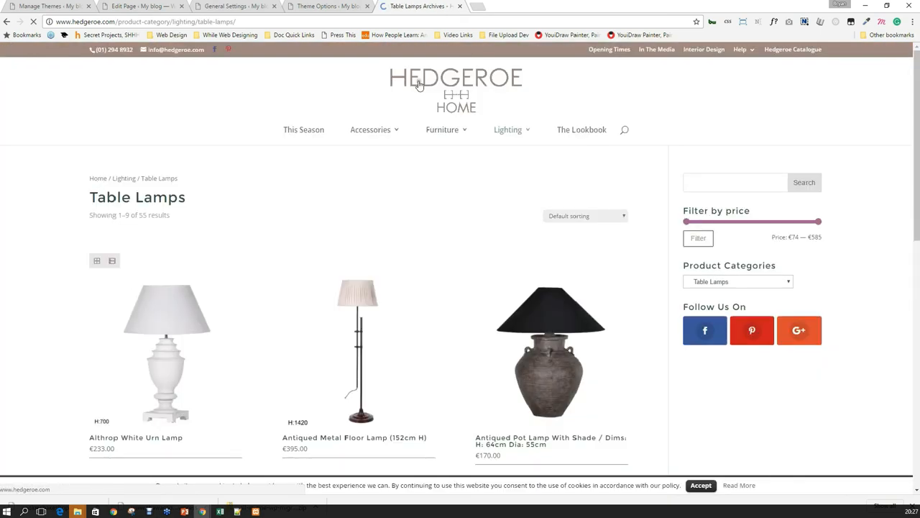
Filter the lamps to the €299–€452 price range.
scroll(420, 85, down, 1)
drag(818, 157, 784, 158)
drag(687, 157, 744, 158)
click(698, 173)
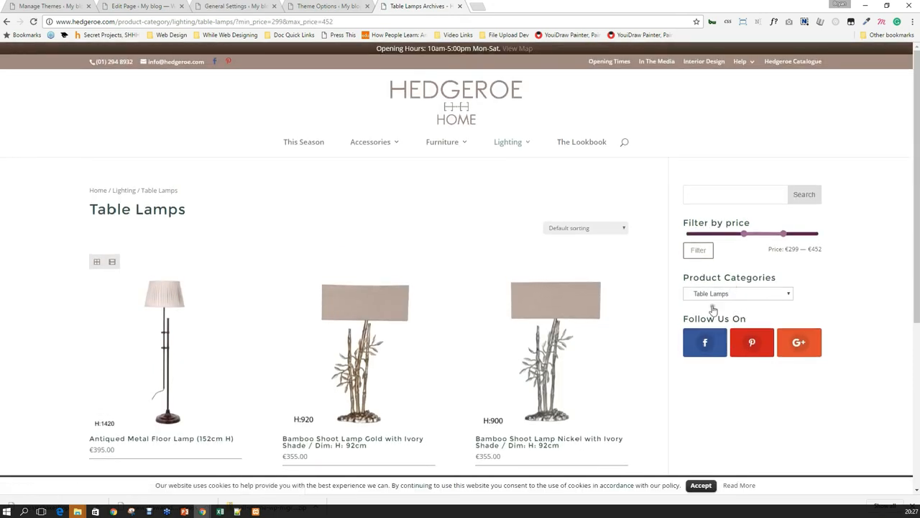
View the Bamboo Shoot Lamp Gold product page, then close its tab.
scroll(354, 297, down, 2)
click(340, 176)
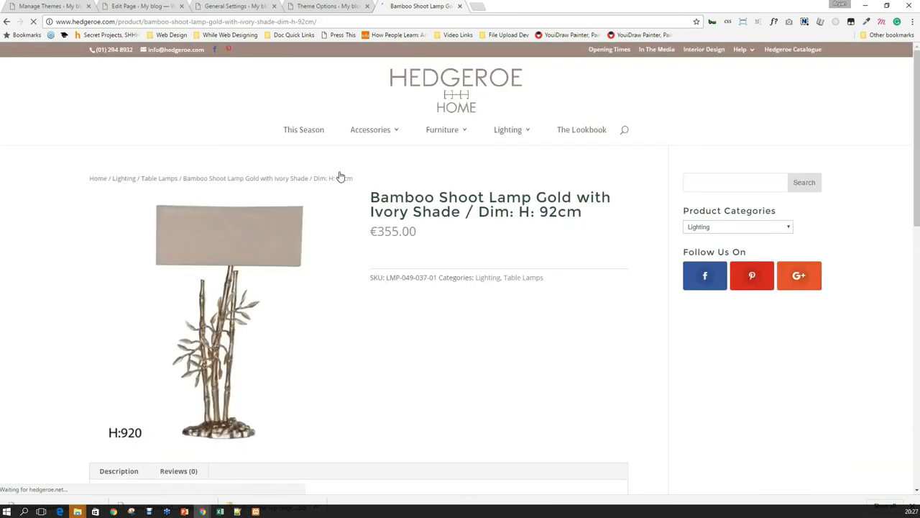
scroll(373, 194, down, 2)
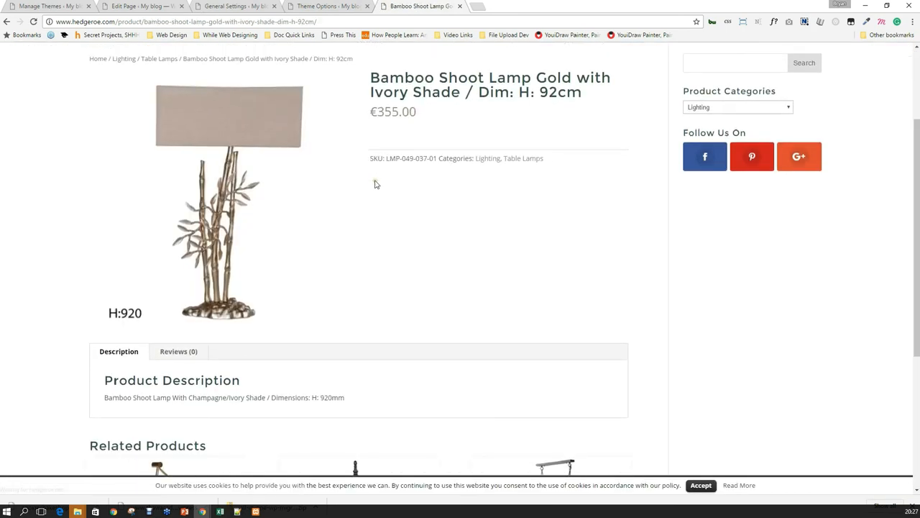
scroll(374, 184, down, 3)
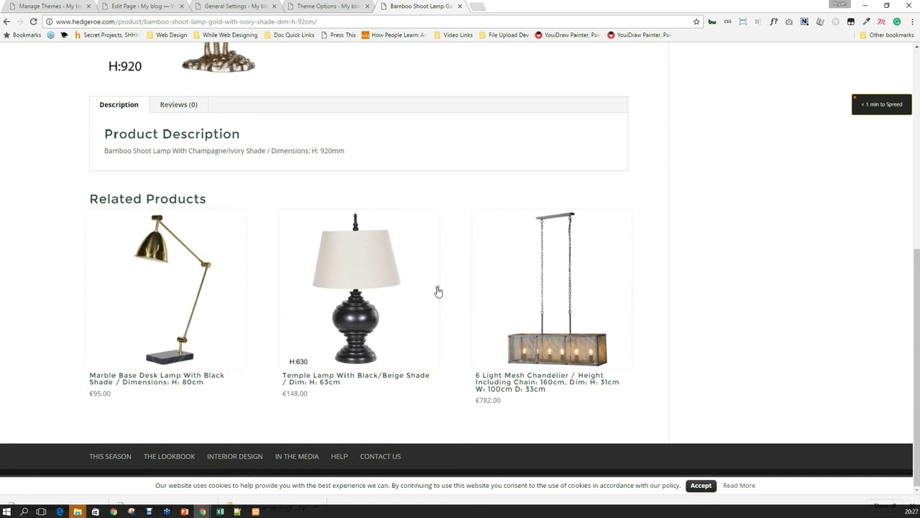
scroll(443, 280, up, 5)
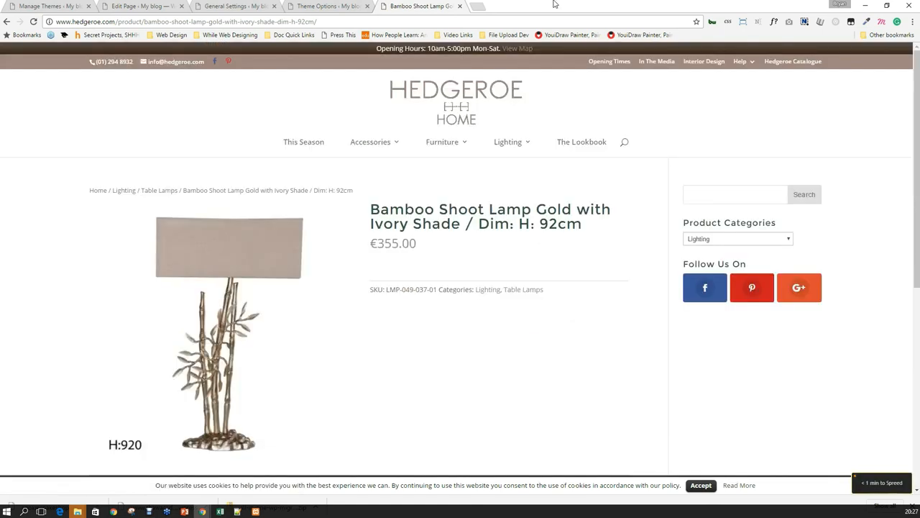
click(460, 5)
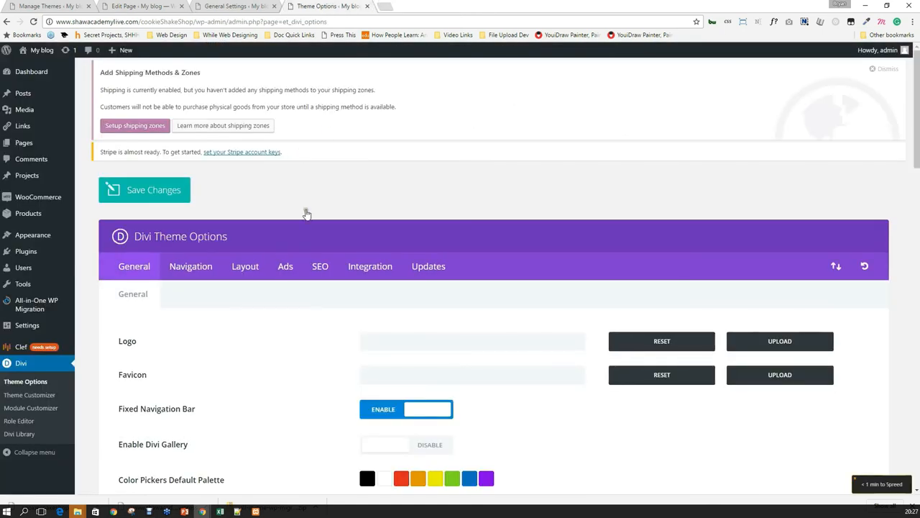
Show the Divi Integration tab's code fields for the header, body and posts.
scroll(258, 233, down, 1)
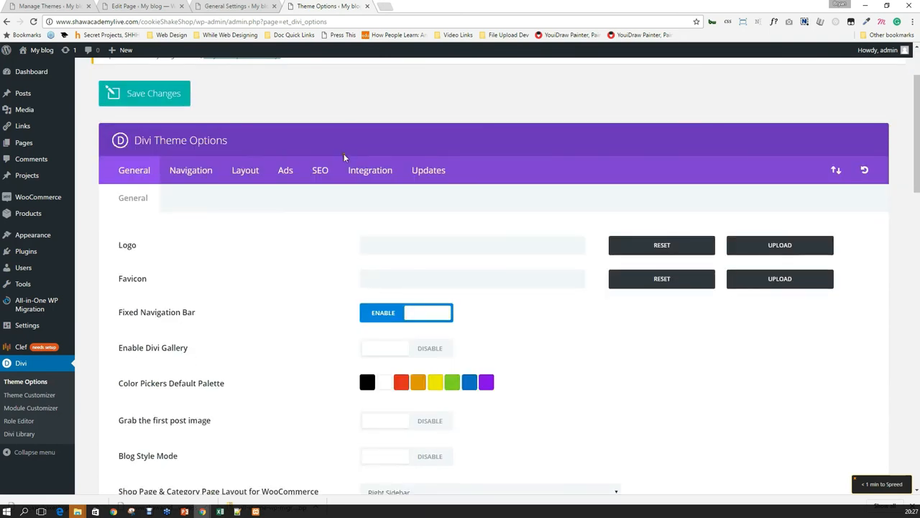
click(321, 172)
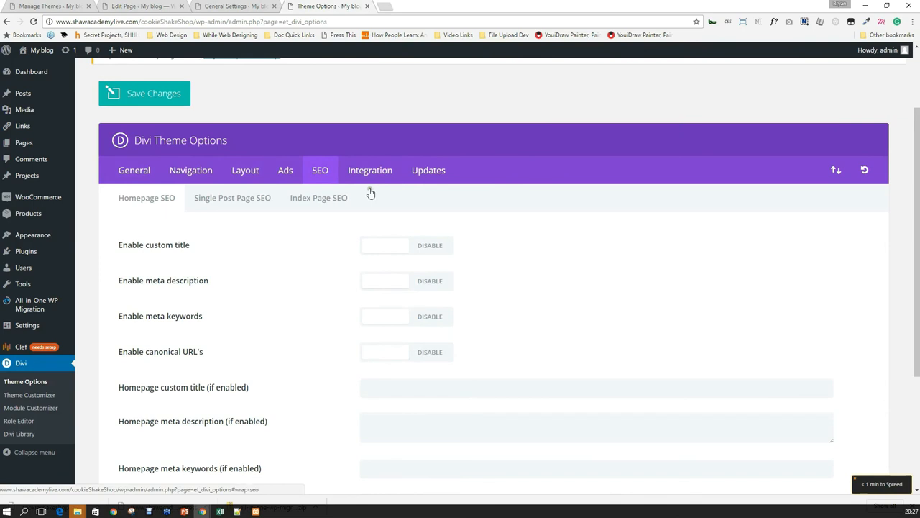
click(352, 169)
scroll(298, 277, down, 2)
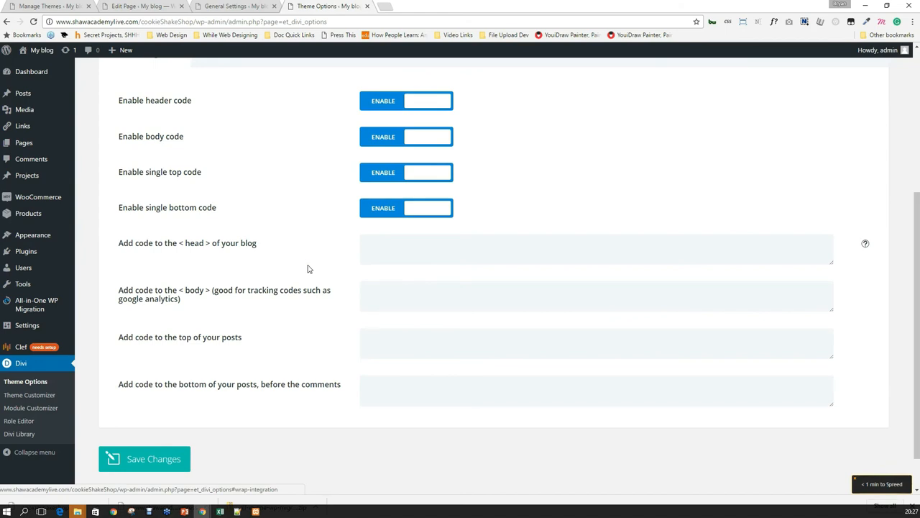
scroll(297, 281, up, 3)
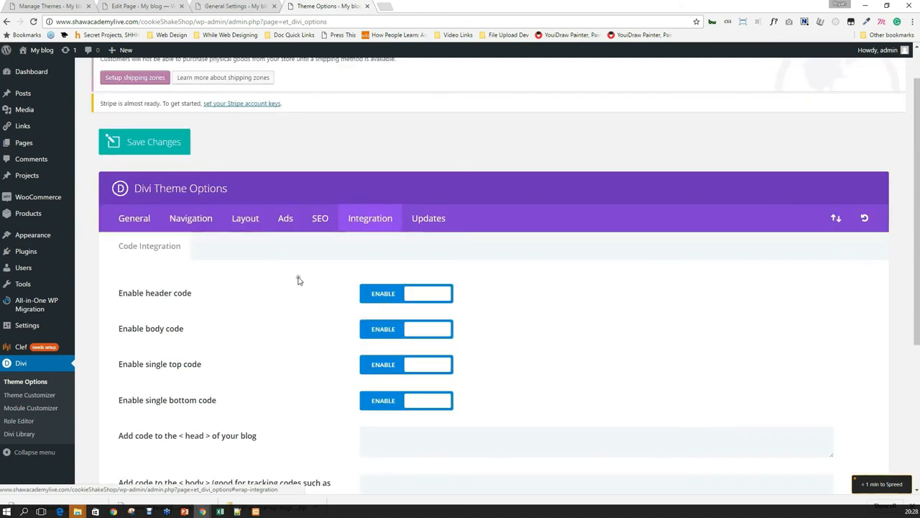
scroll(271, 269, down, 2)
click(424, 295)
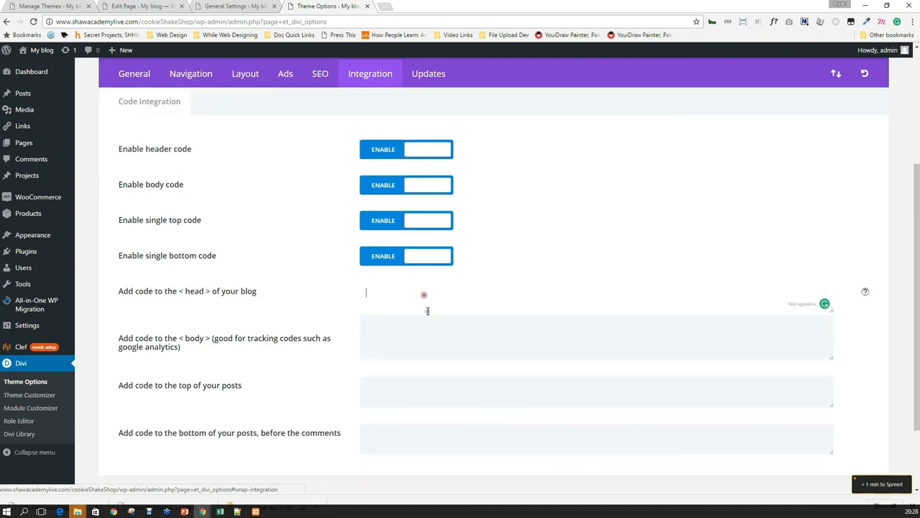
click(420, 344)
click(405, 403)
click(407, 428)
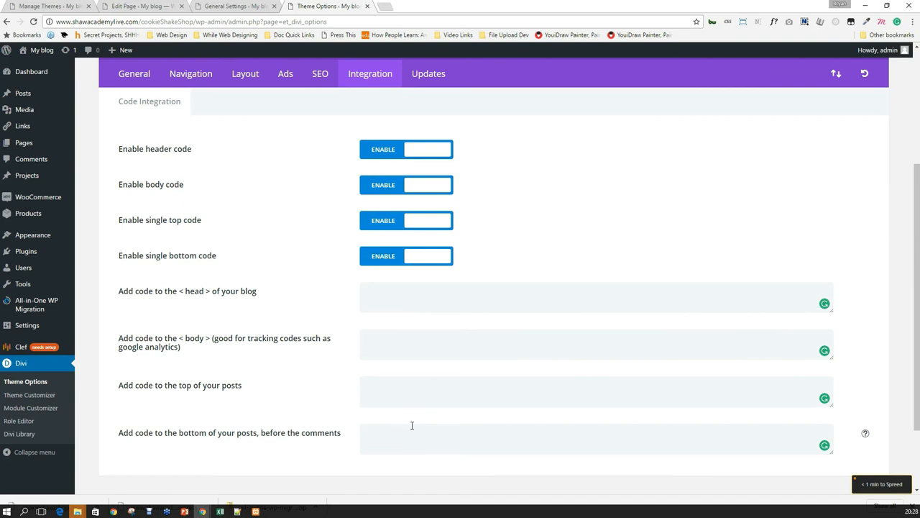
click(412, 425)
click(412, 425)
click(363, 295)
click(385, 336)
scroll(227, 320, down, 2)
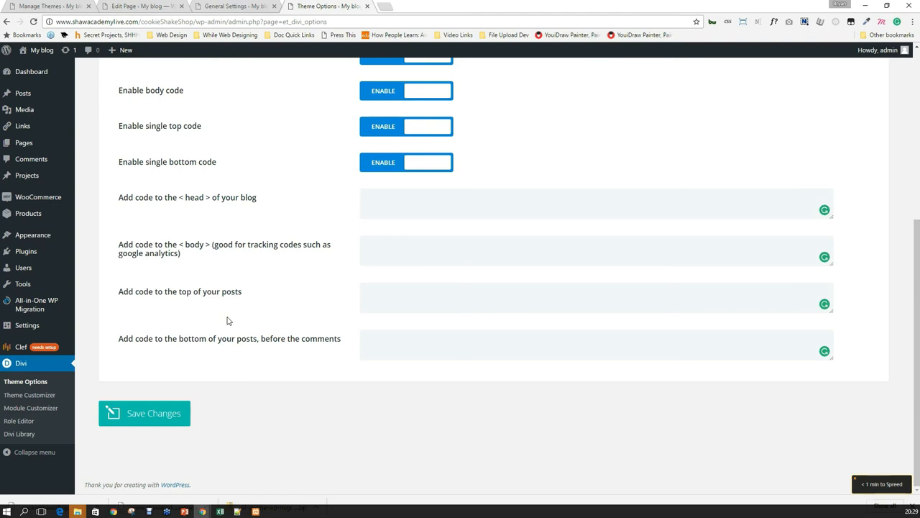
scroll(388, 292, up, 4)
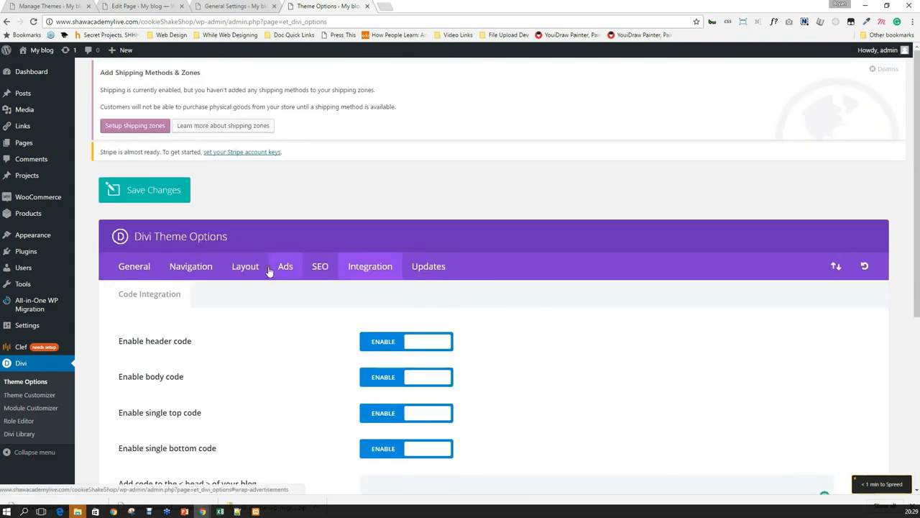
middle_click(42, 51)
Open the Cookie Shake Shop front page and inspect its hero section in DevTools.
click(433, 5)
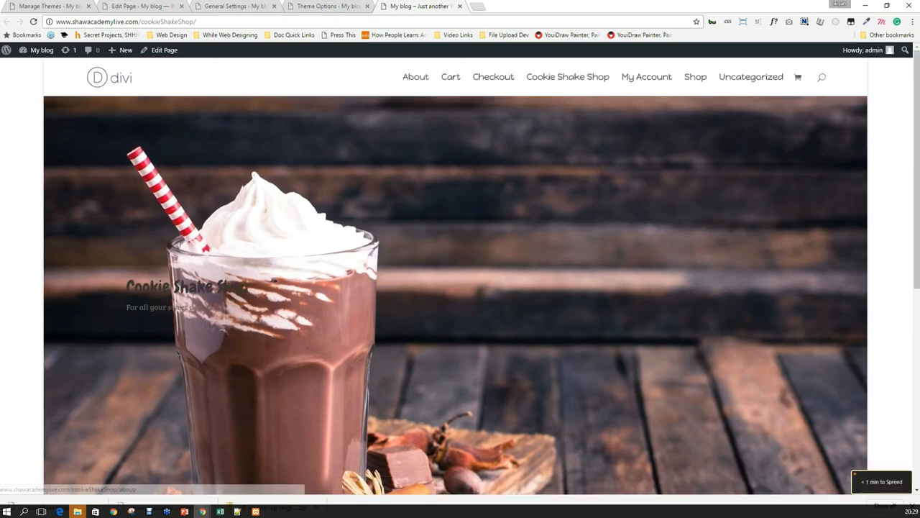
right_click(592, 213)
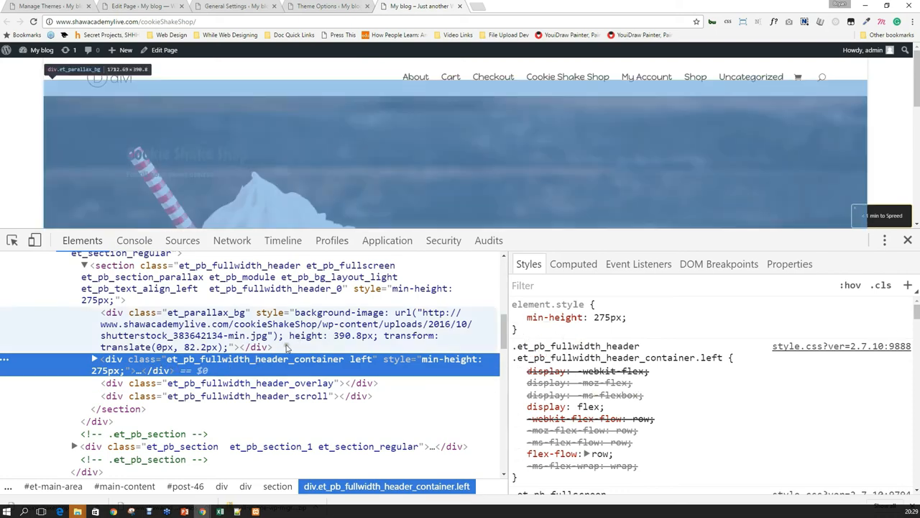
scroll(287, 349, up, 3)
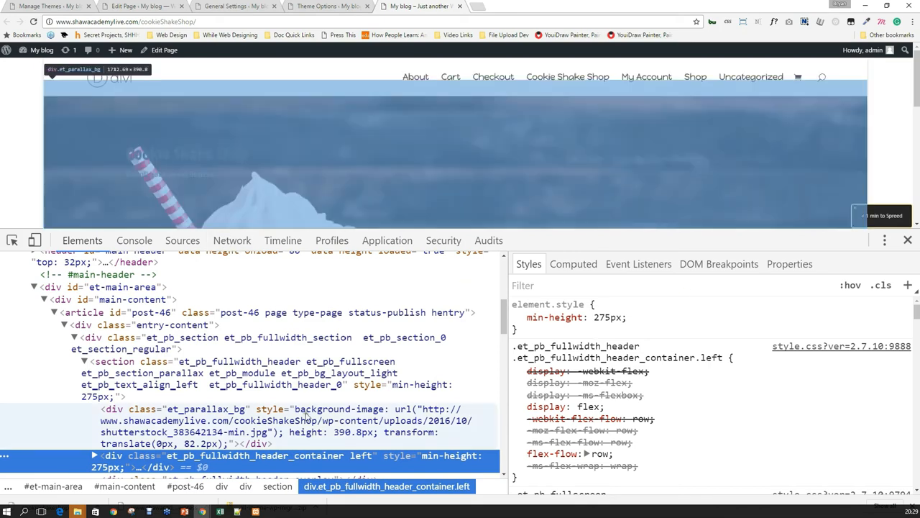
scroll(284, 426, up, 3)
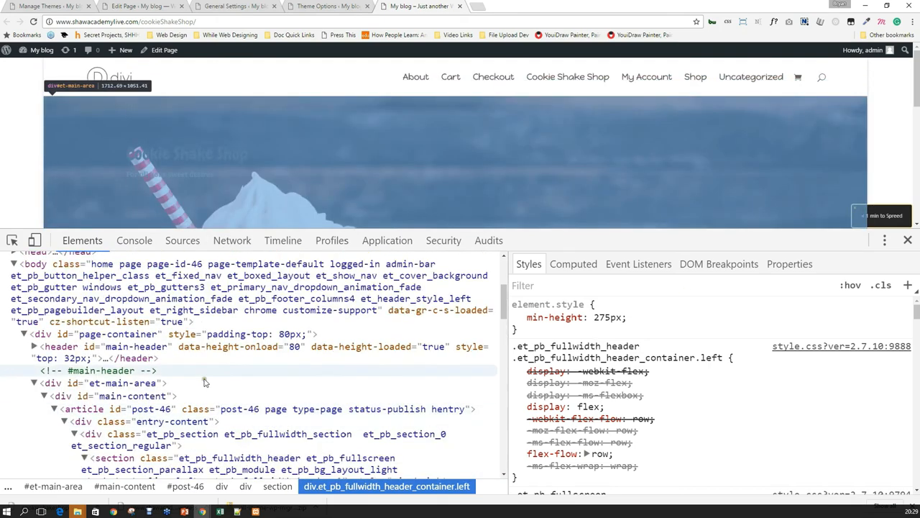
scroll(144, 345, down, 2)
Check the et-main-area element's styles, then close DevTools and return to Theme Options.
click(141, 336)
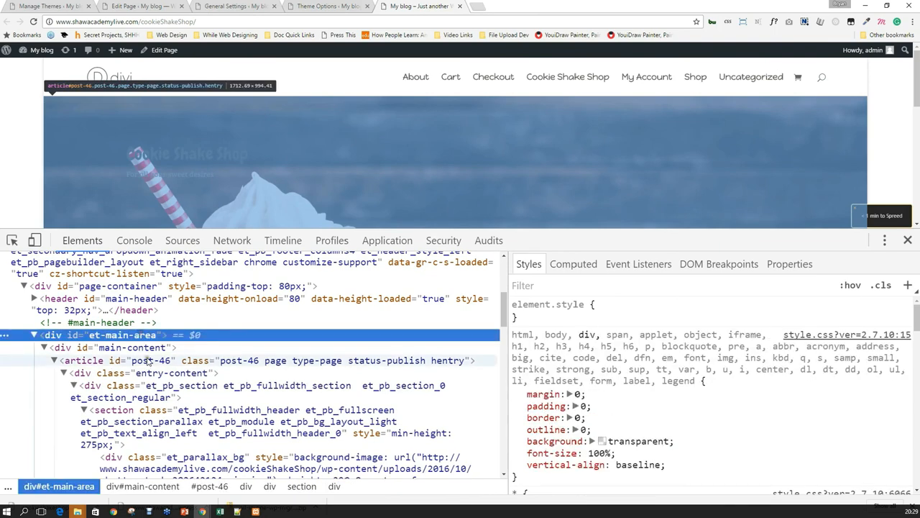
scroll(142, 335, down, 1)
click(907, 240)
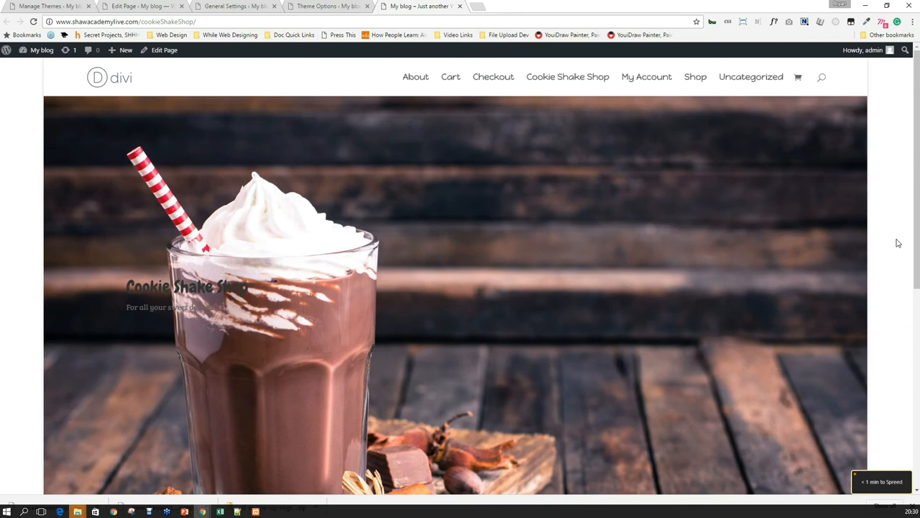
click(315, 5)
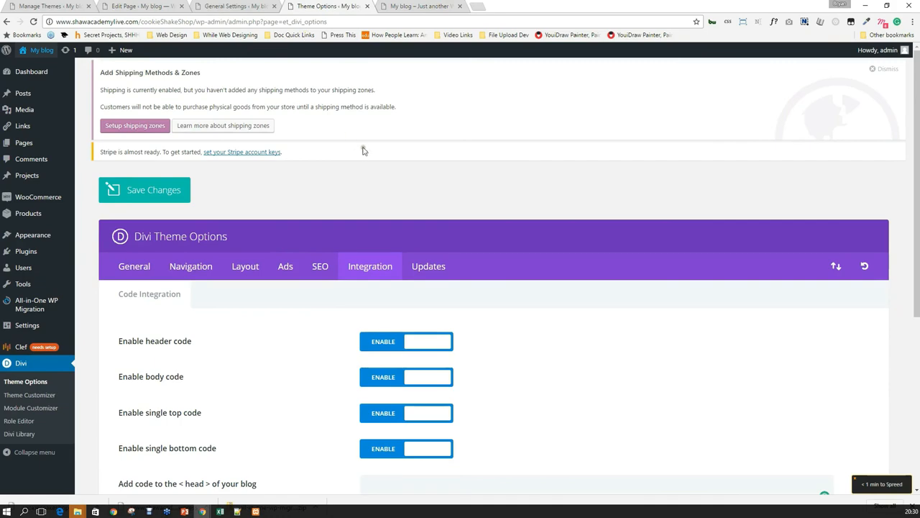
Move from the General Settings tab to the Cookie Shake Shop page's Divi Builder layout.
click(230, 6)
click(144, 6)
click(193, 6)
click(169, 7)
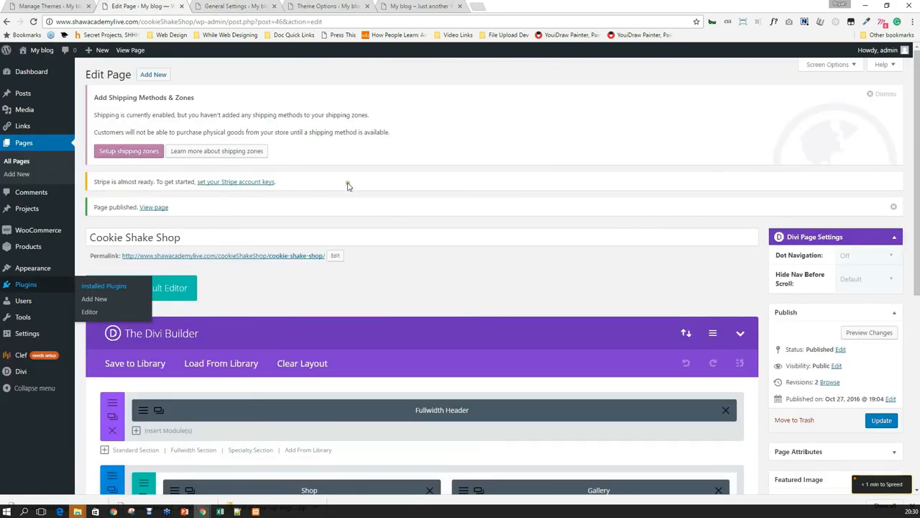
scroll(352, 179, down, 3)
scroll(352, 179, up, 3)
Browse the live Cookie Shake Shop front page and open the Cookies For The Office product.
click(323, 6)
click(412, 7)
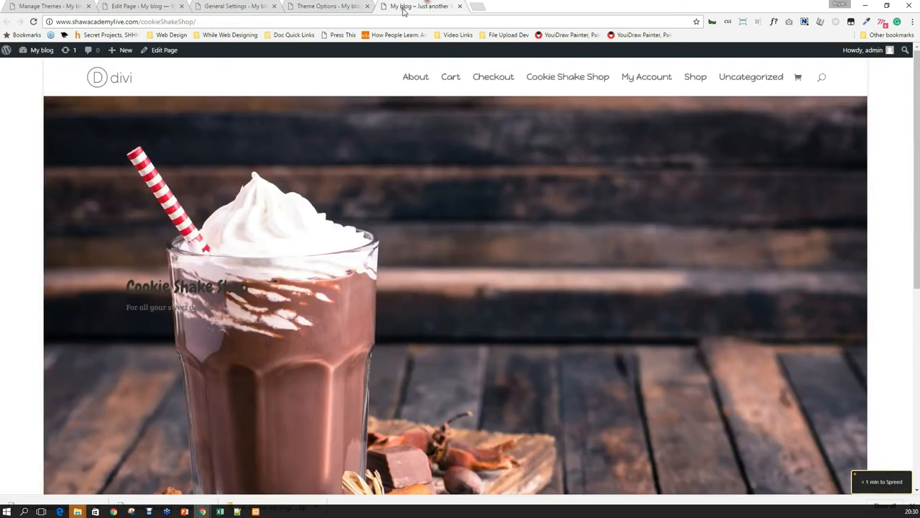
scroll(153, 257, down, 5)
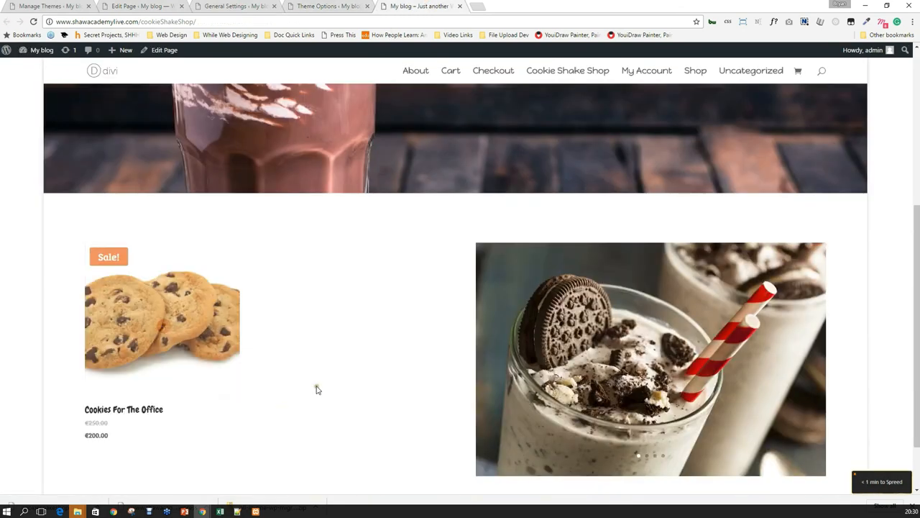
scroll(401, 361, down, 2)
scroll(398, 361, up, 6)
scroll(398, 356, down, 5)
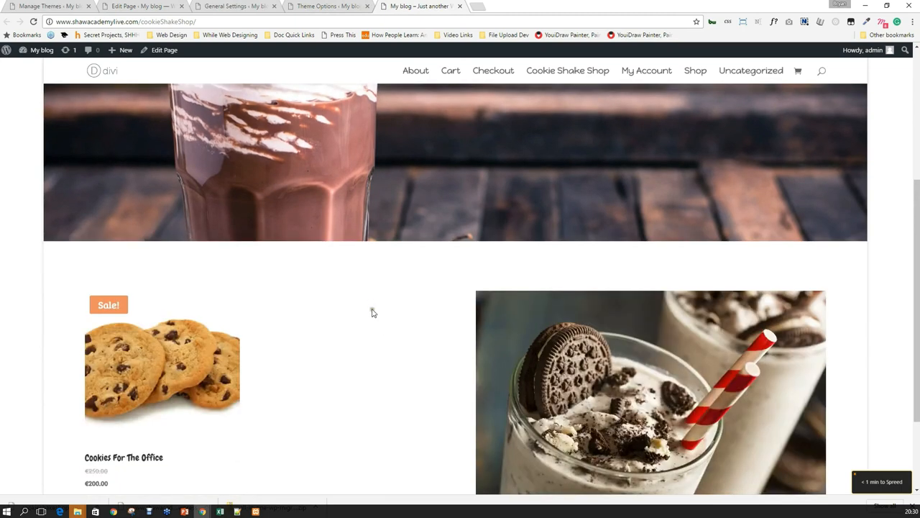
scroll(420, 328, down, 1)
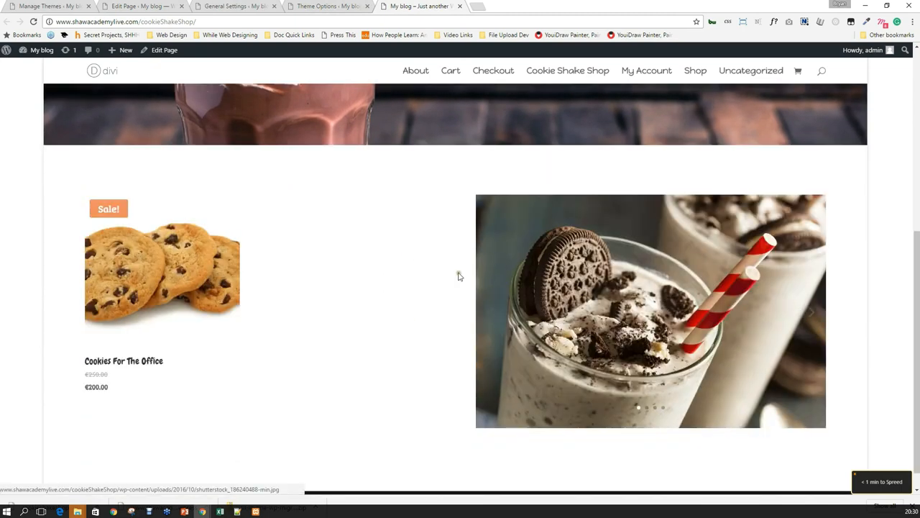
scroll(487, 267, up, 1)
scroll(486, 281, down, 2)
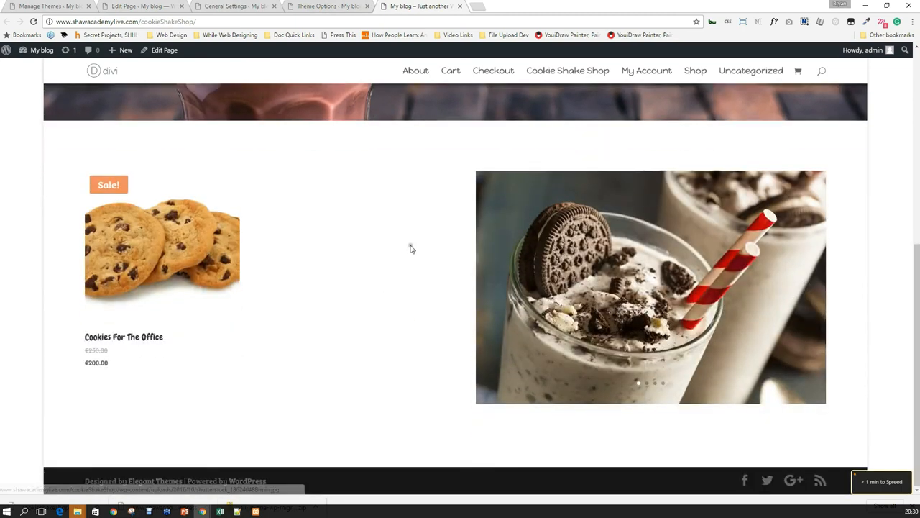
scroll(410, 247, up, 7)
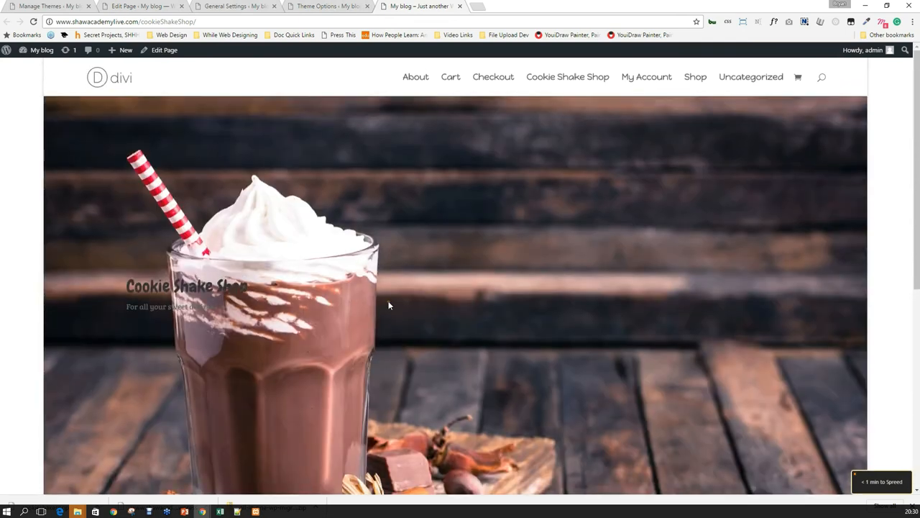
scroll(389, 304, down, 7)
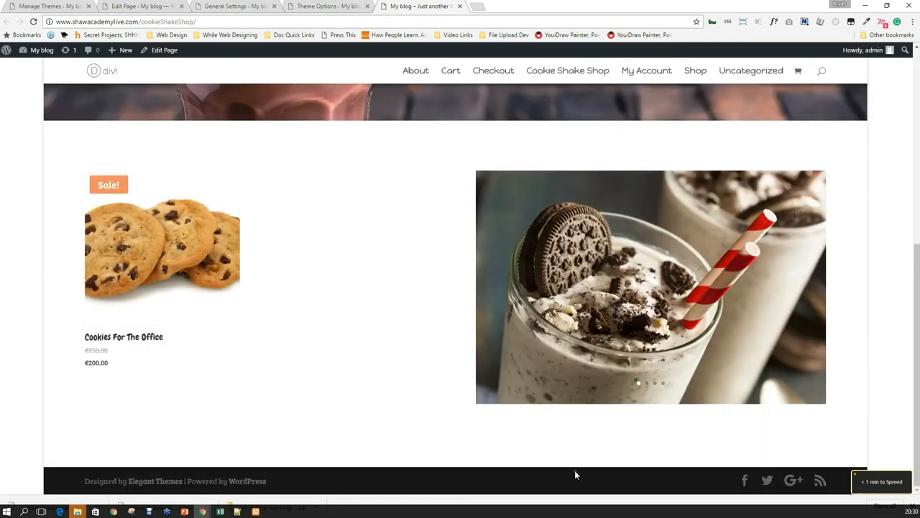
click(150, 254)
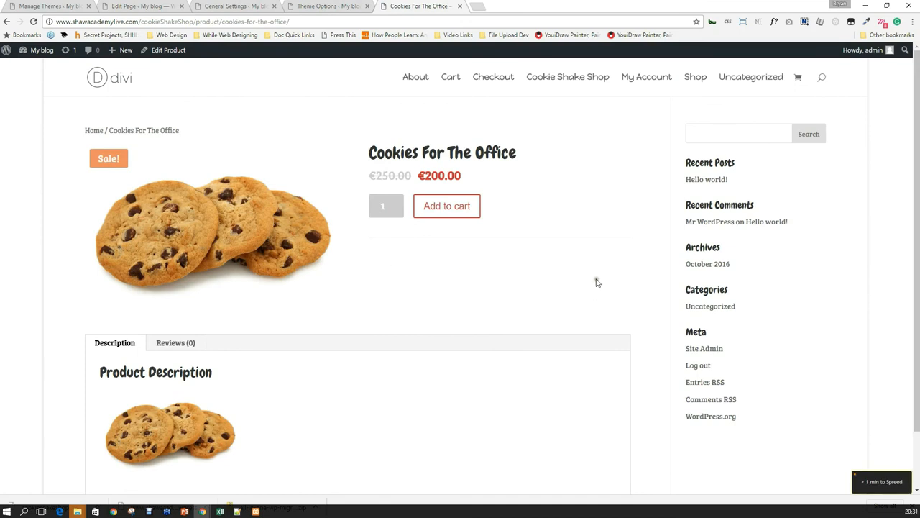
Return to the shop's home page and enlarge the milkshake slider image in the lightbox.
scroll(437, 224, down, 1)
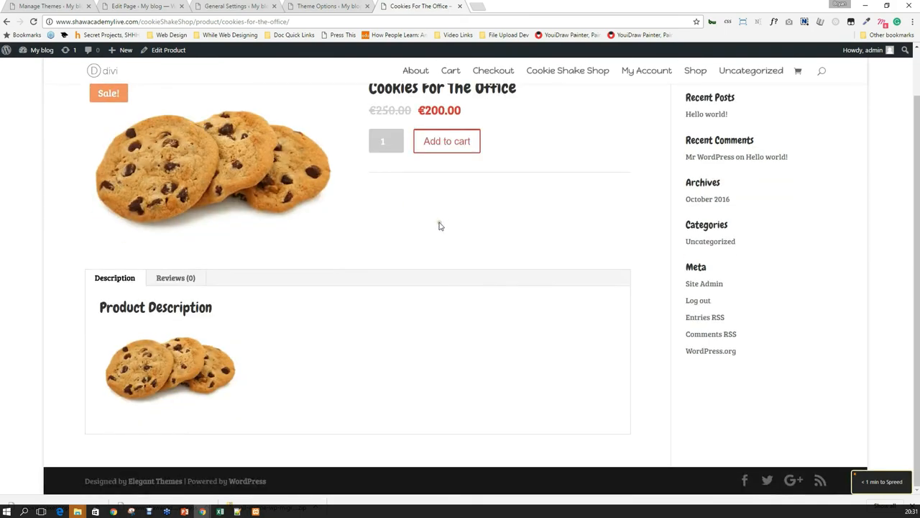
scroll(440, 226, up, 1)
click(42, 50)
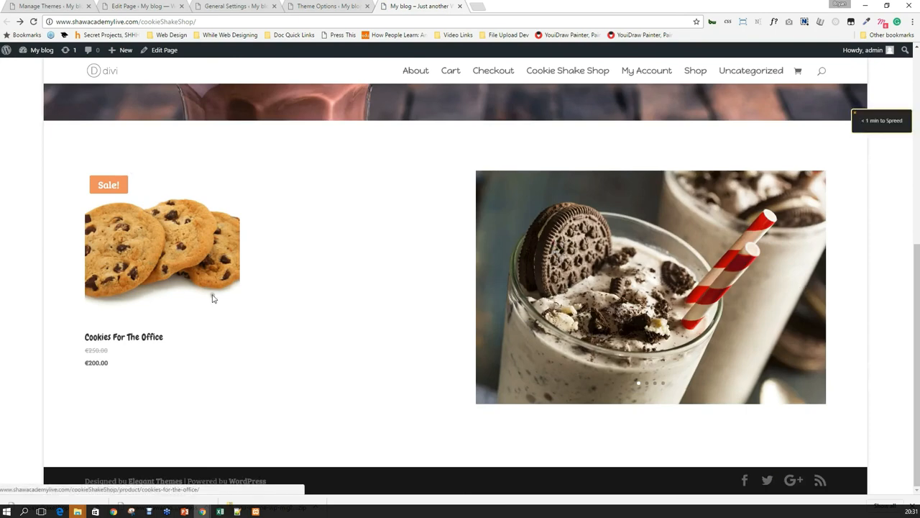
click(692, 325)
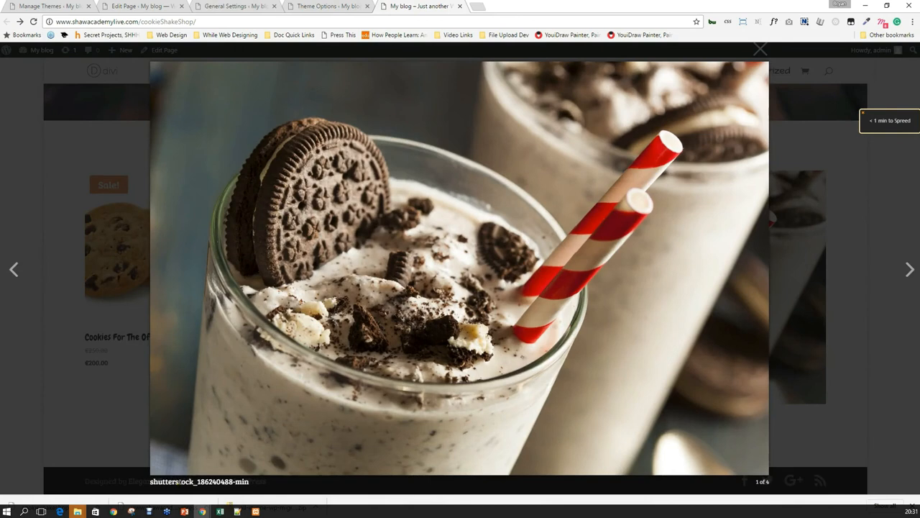
Inspect the lightbox caption, copy its mfp-bottom-bar class name, and go to the Themes page.
right_click(205, 486)
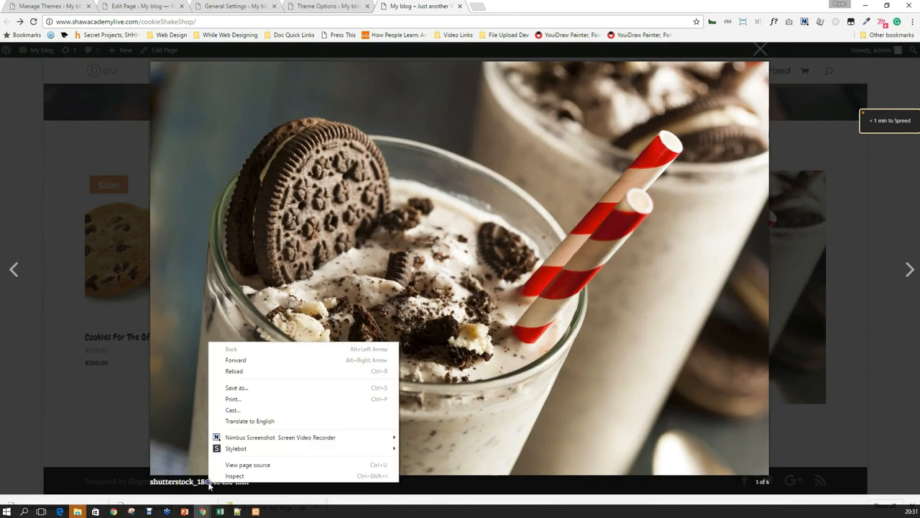
click(236, 474)
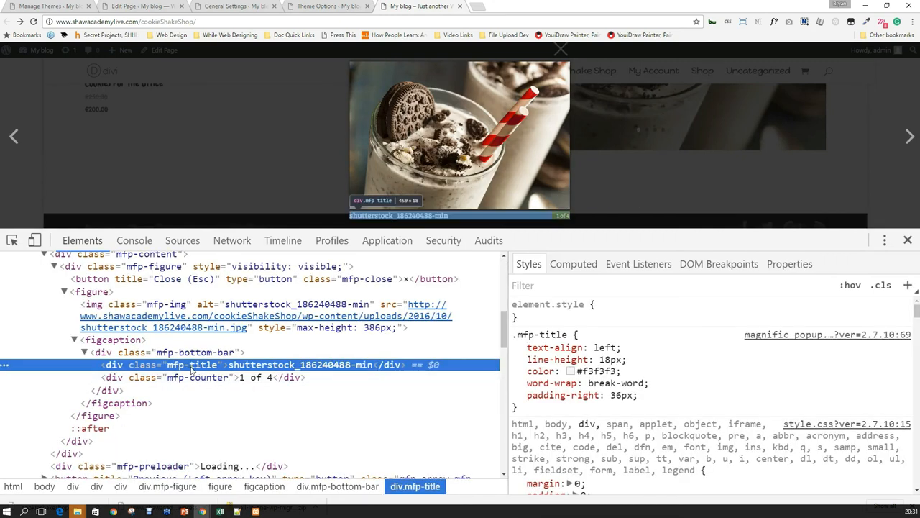
double_click(192, 365)
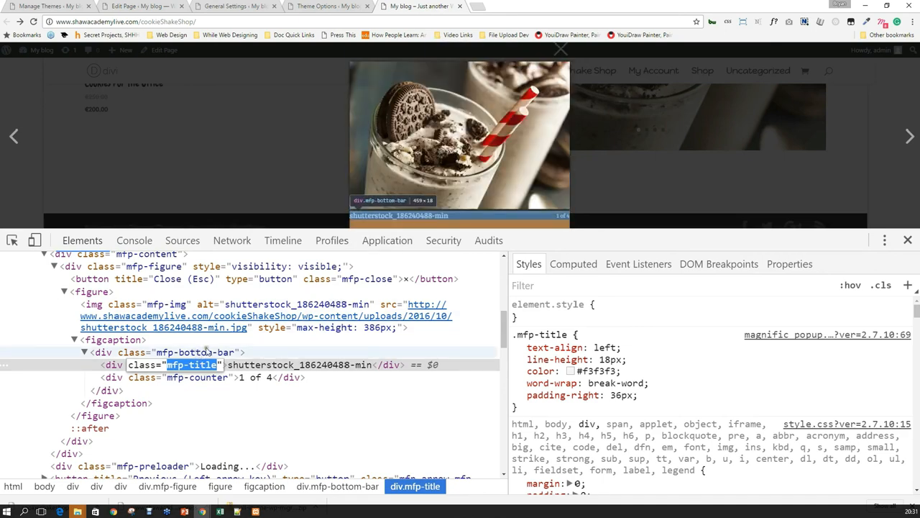
double_click(200, 353)
key(ctrl+c)
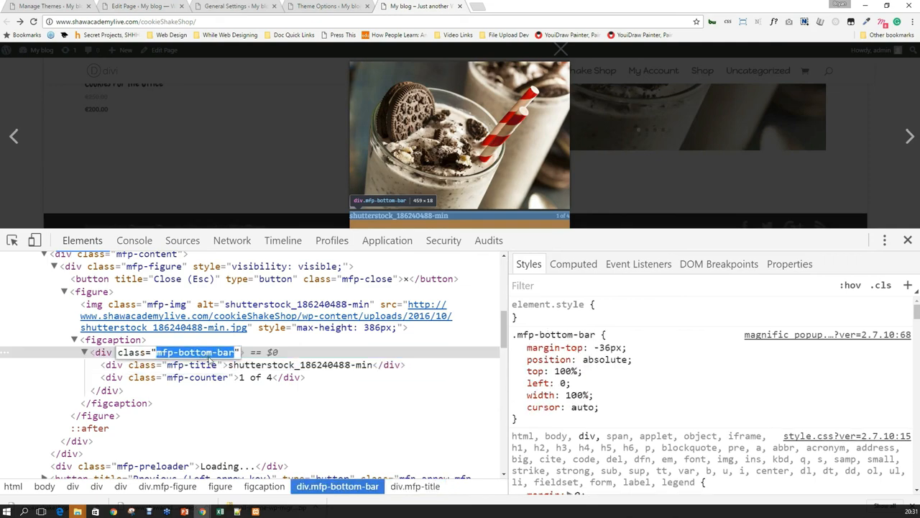
click(50, 6)
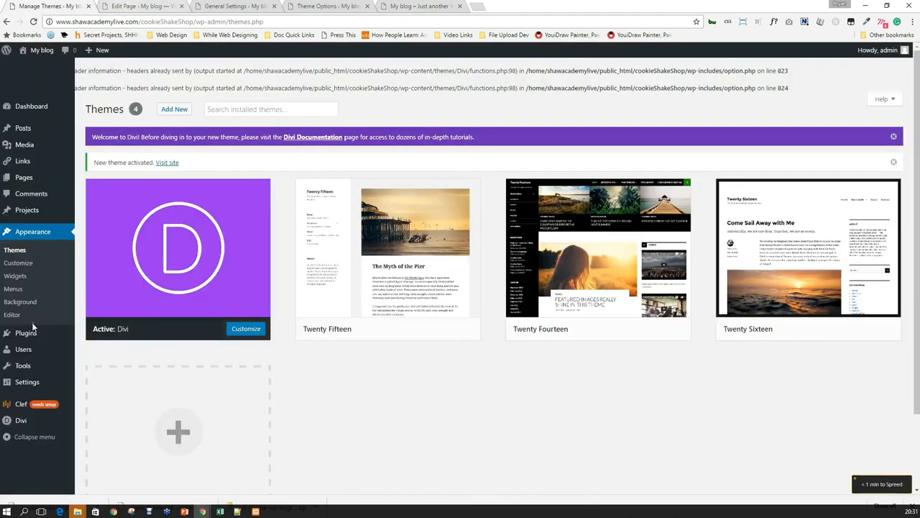
Add '.mfp-bottom-bar { display: none; }' to Divi's Custom CSS and save the theme options.
click(99, 416)
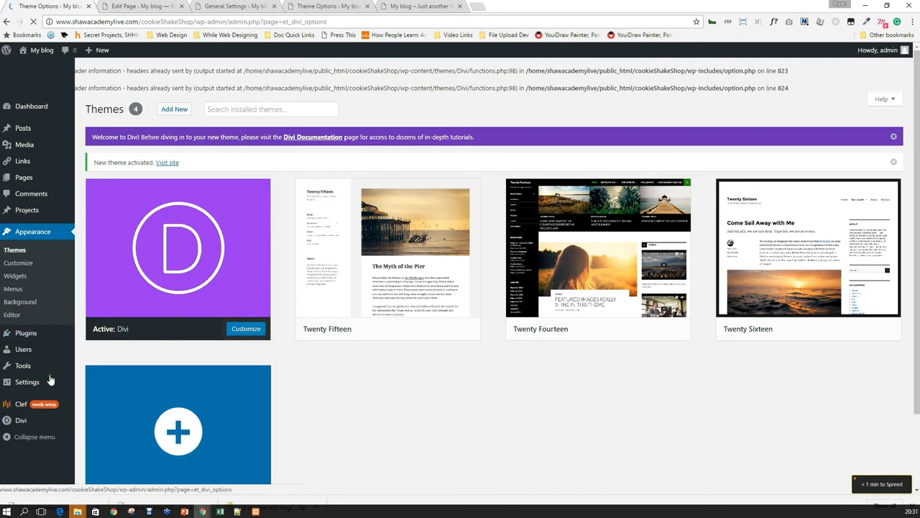
scroll(240, 388, down, 2)
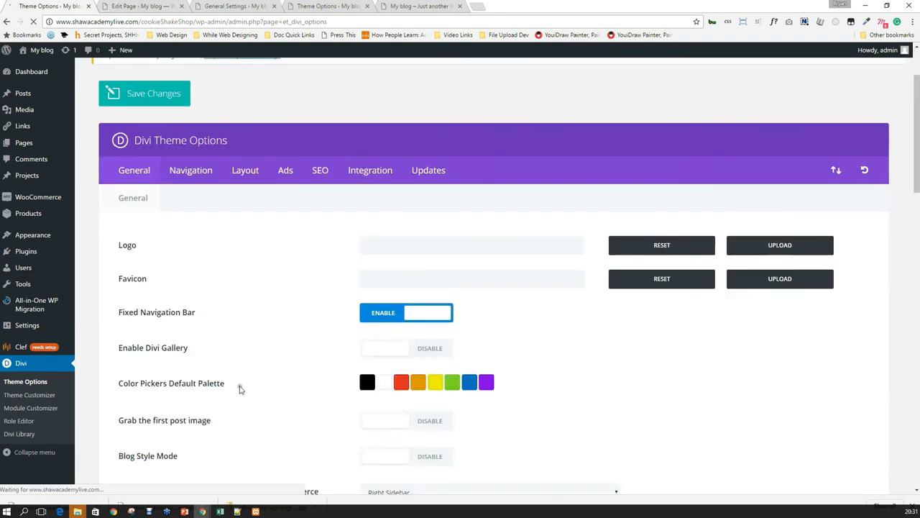
scroll(240, 388, down, 15)
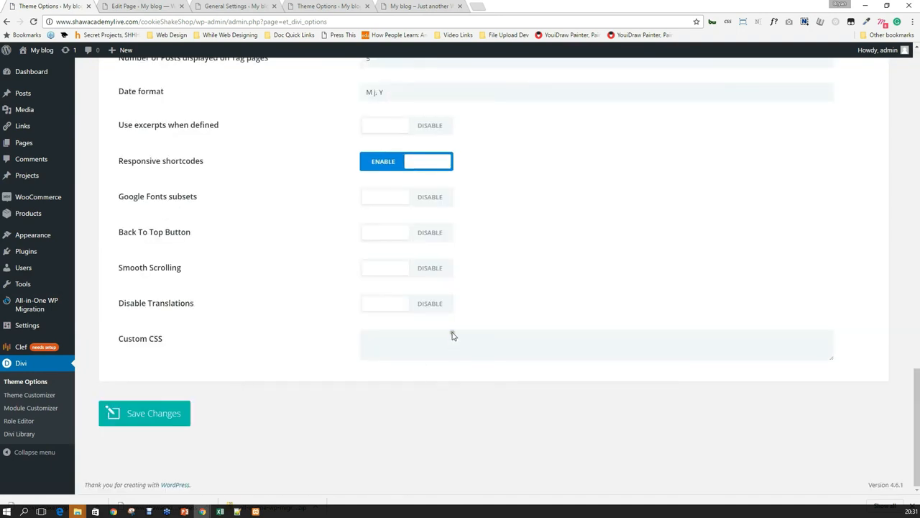
click(457, 342)
key(ctrl+v)
click(364, 341)
text(.)
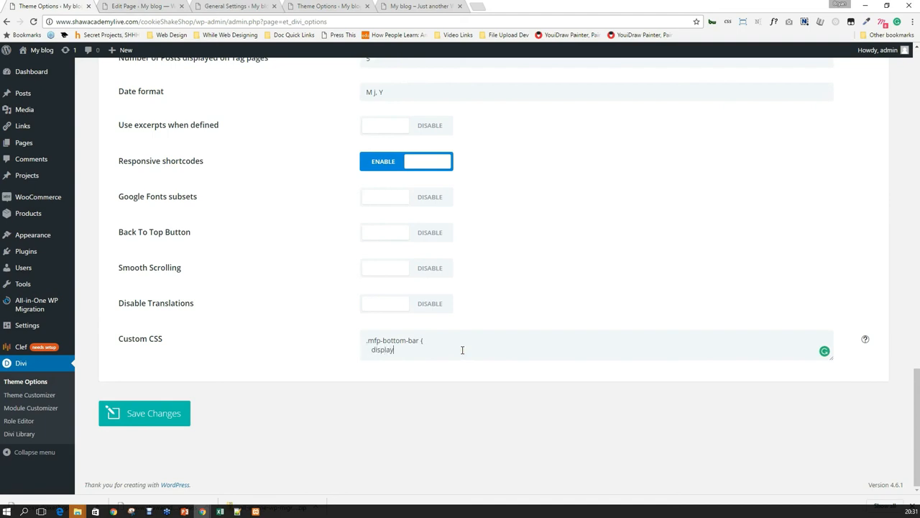
text(none;)
key(Return)
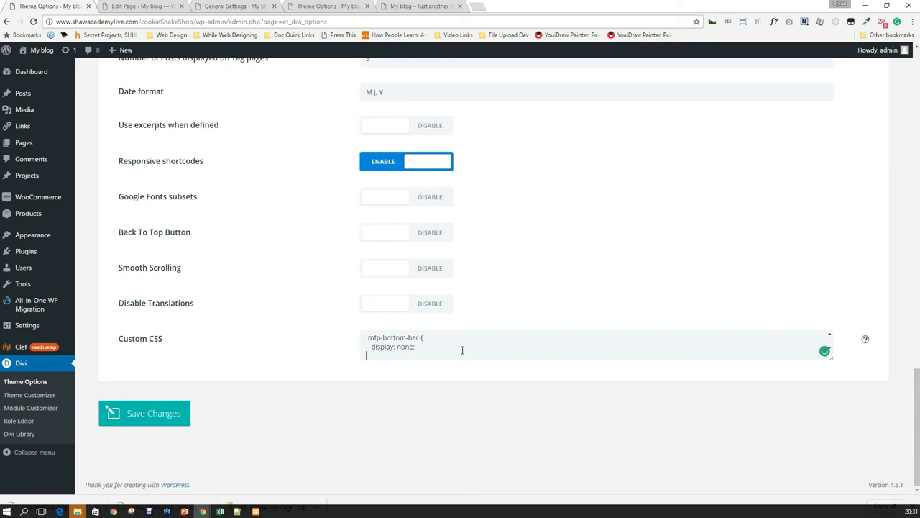
click(147, 414)
Reload the shop home page and reopen the milkshake lightbox, confirming the caption bar is gone.
click(399, 6)
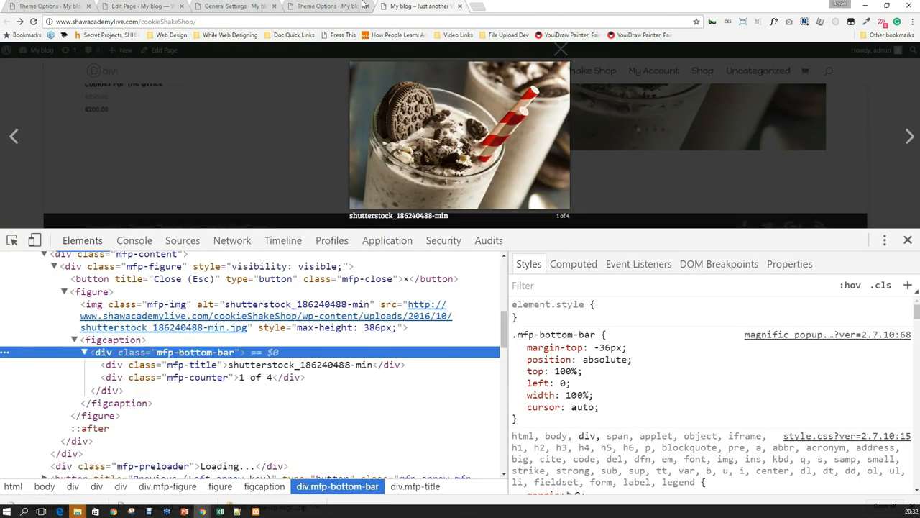
click(33, 22)
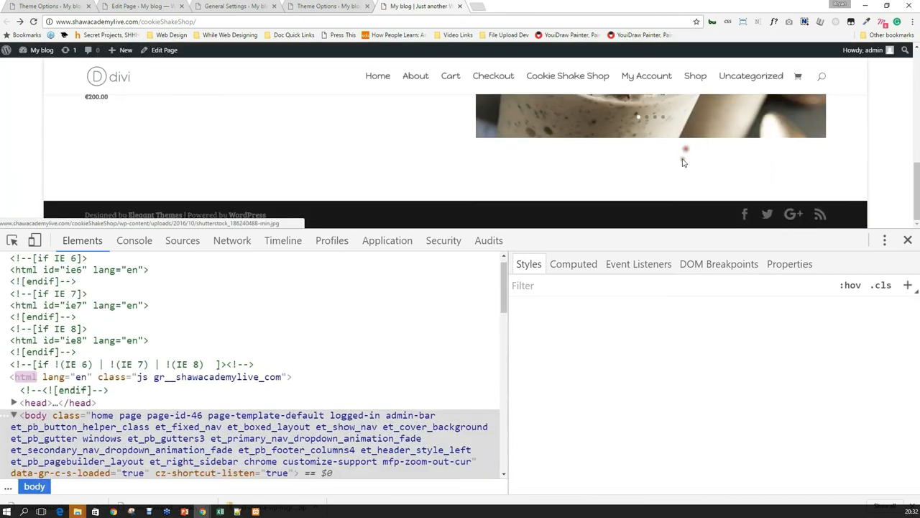
click(684, 163)
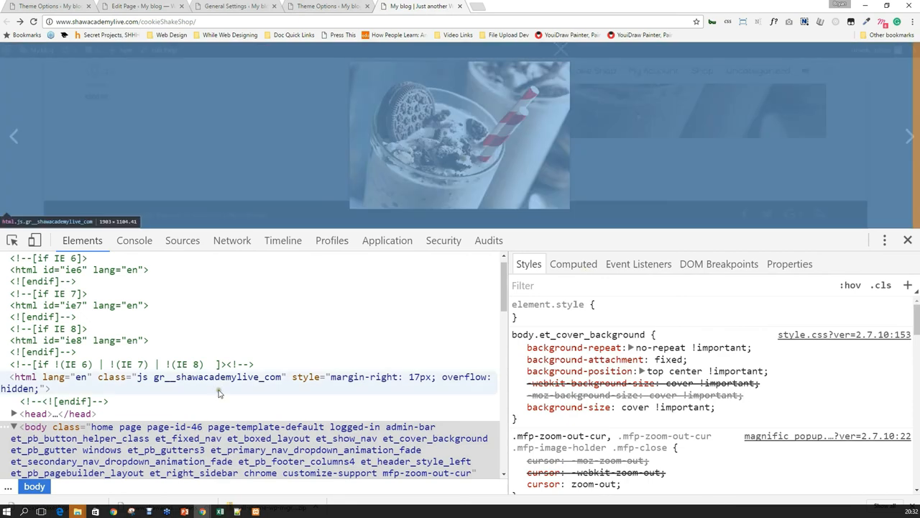
scroll(239, 406, down, 1)
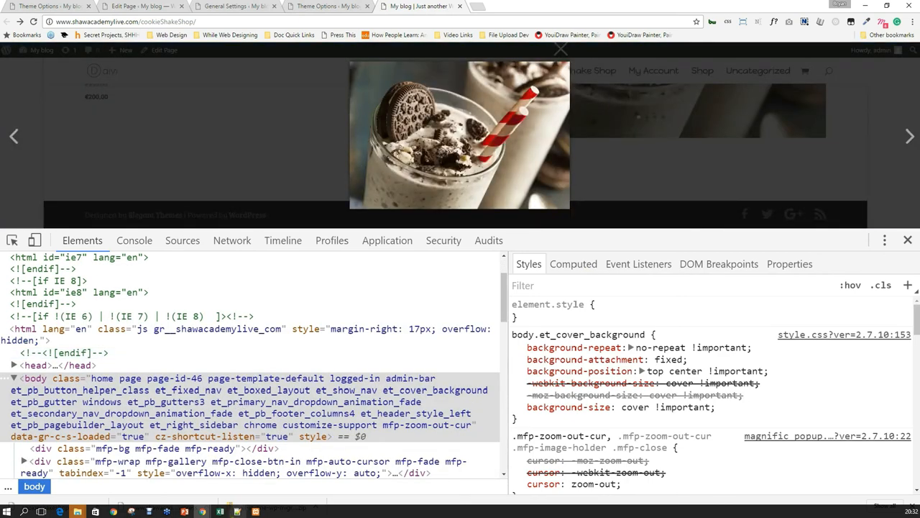
scroll(64, 416, down, 3)
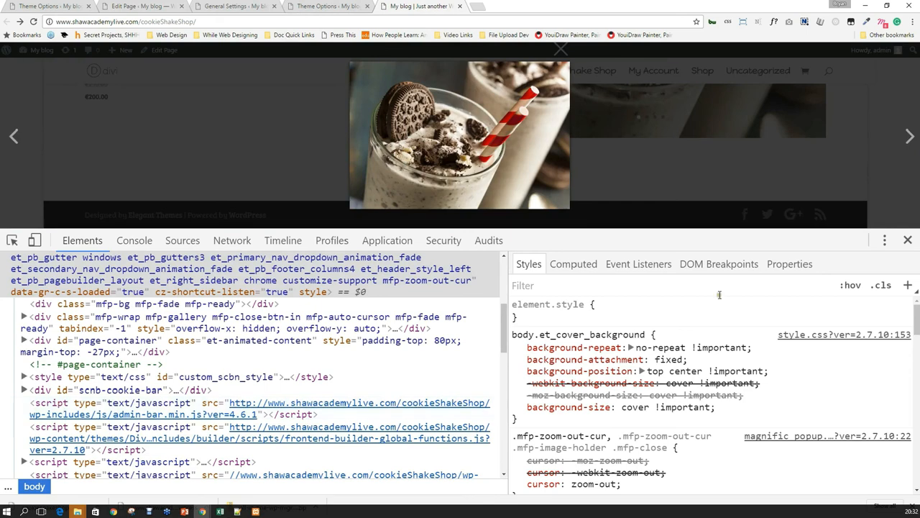
click(908, 239)
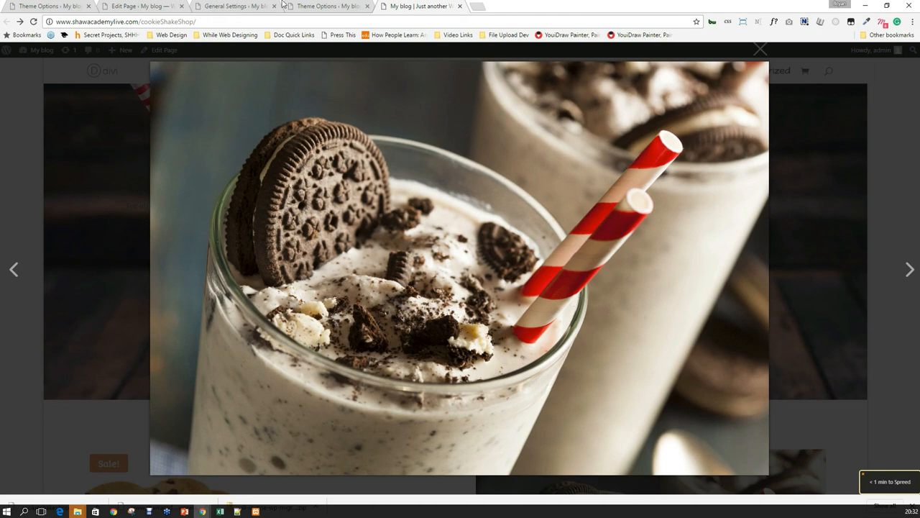
Open the WordPress Updates page, select all themes and start the theme update.
click(56, 7)
scroll(281, 93, up, 15)
mouse_move(36, 72)
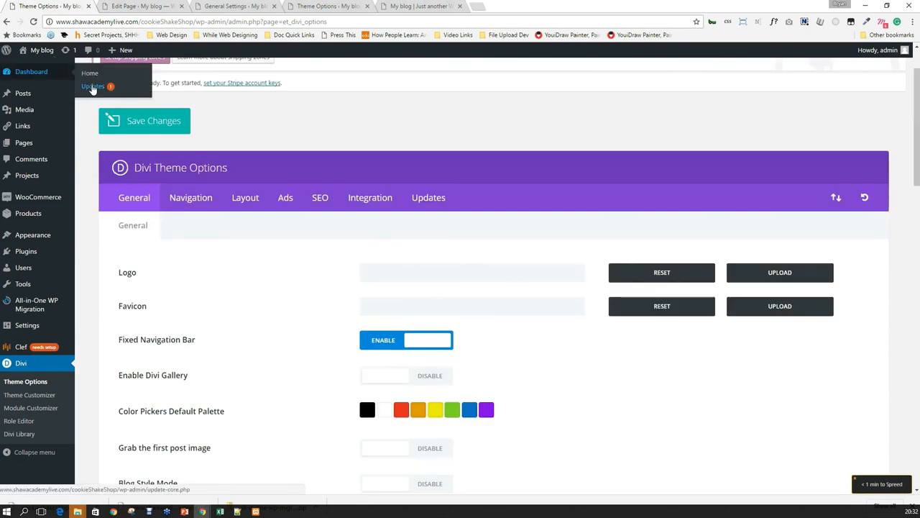
click(90, 87)
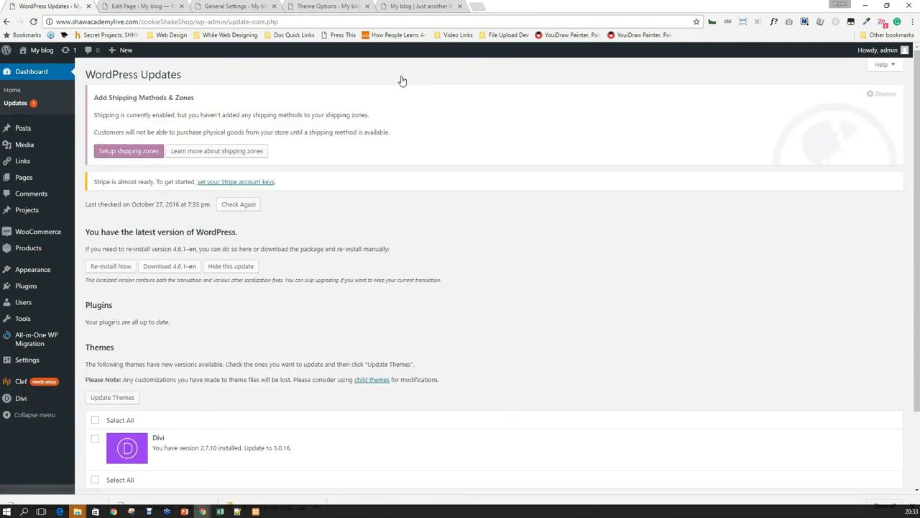
scroll(323, 245, down, 2)
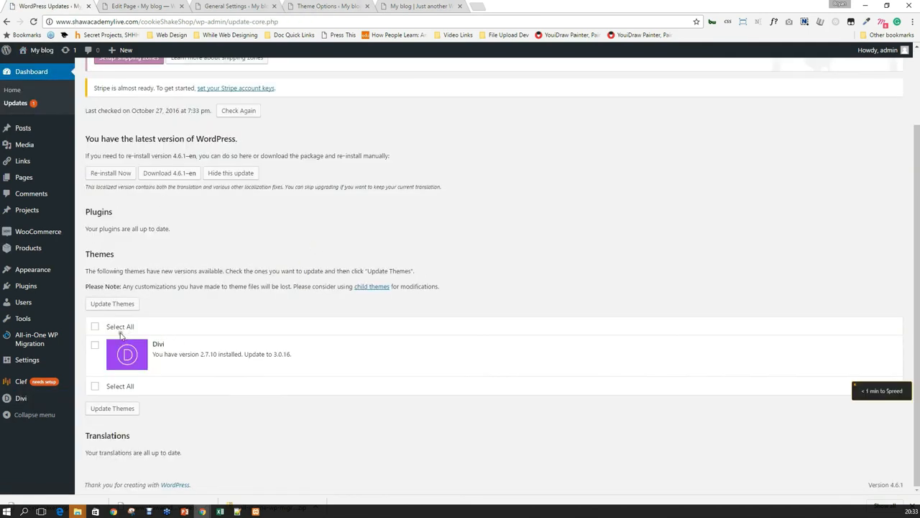
click(95, 326)
click(118, 309)
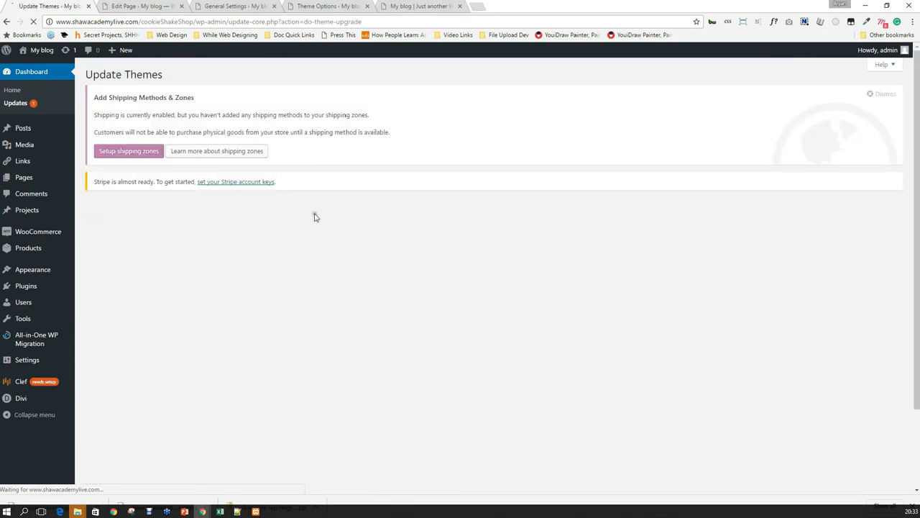
Revisit Dashboard > Updates to see Divi 3.0.16 available over installed 2.7.10.
click(15, 92)
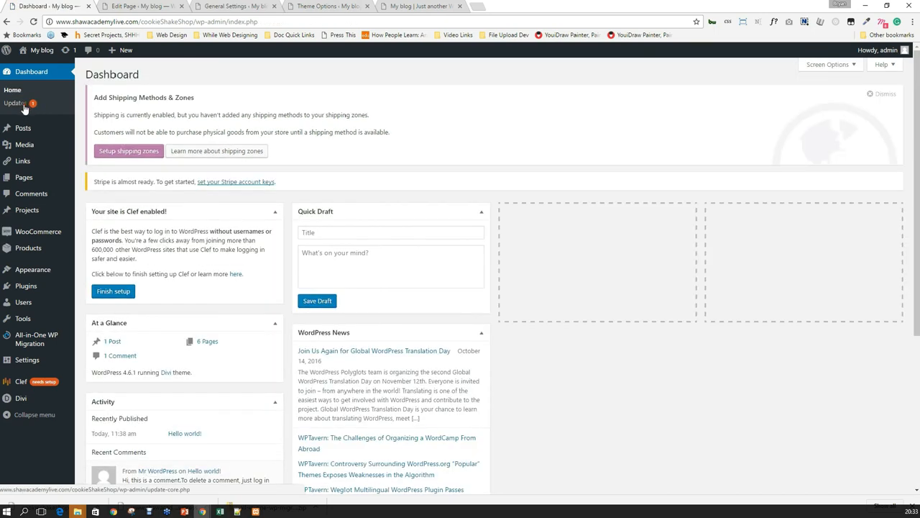
click(22, 105)
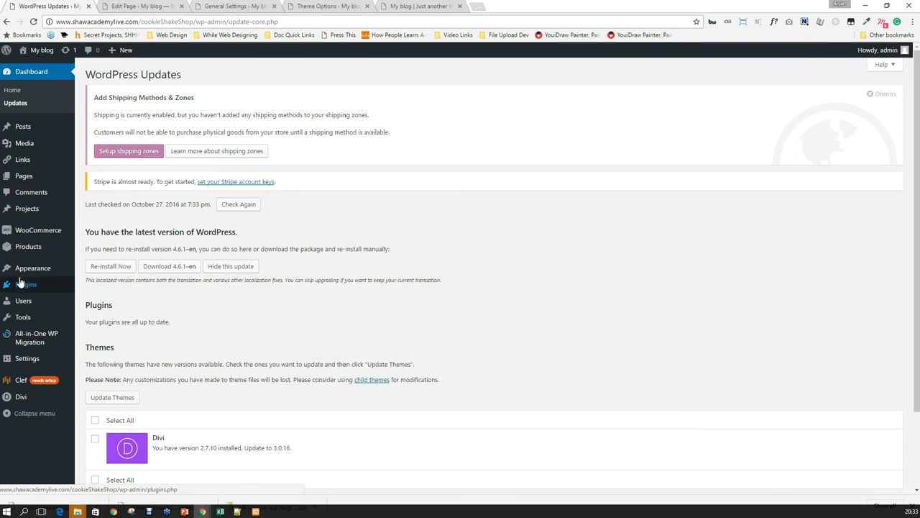
mouse_move(27, 269)
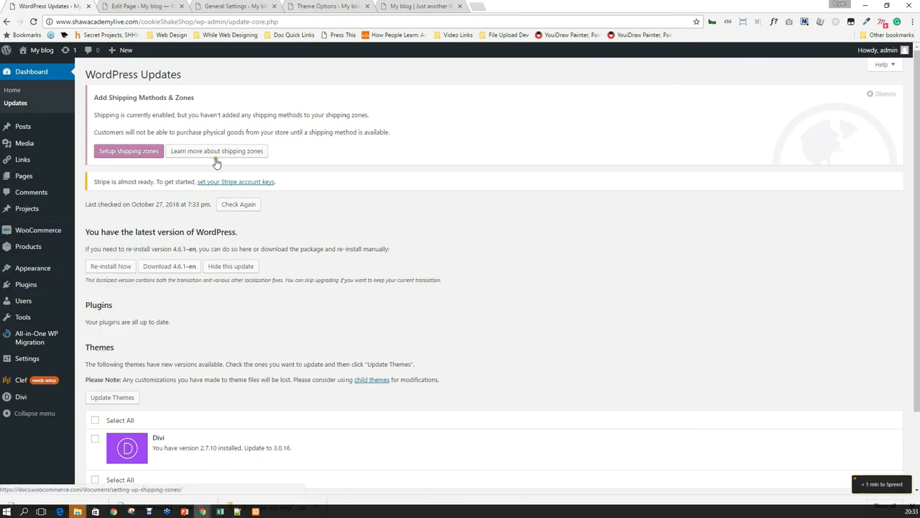
scroll(241, 212, down, 2)
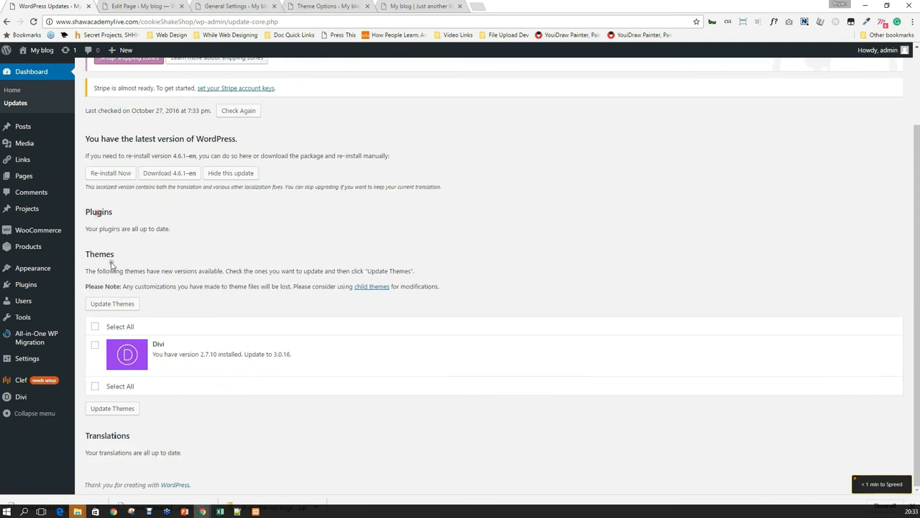